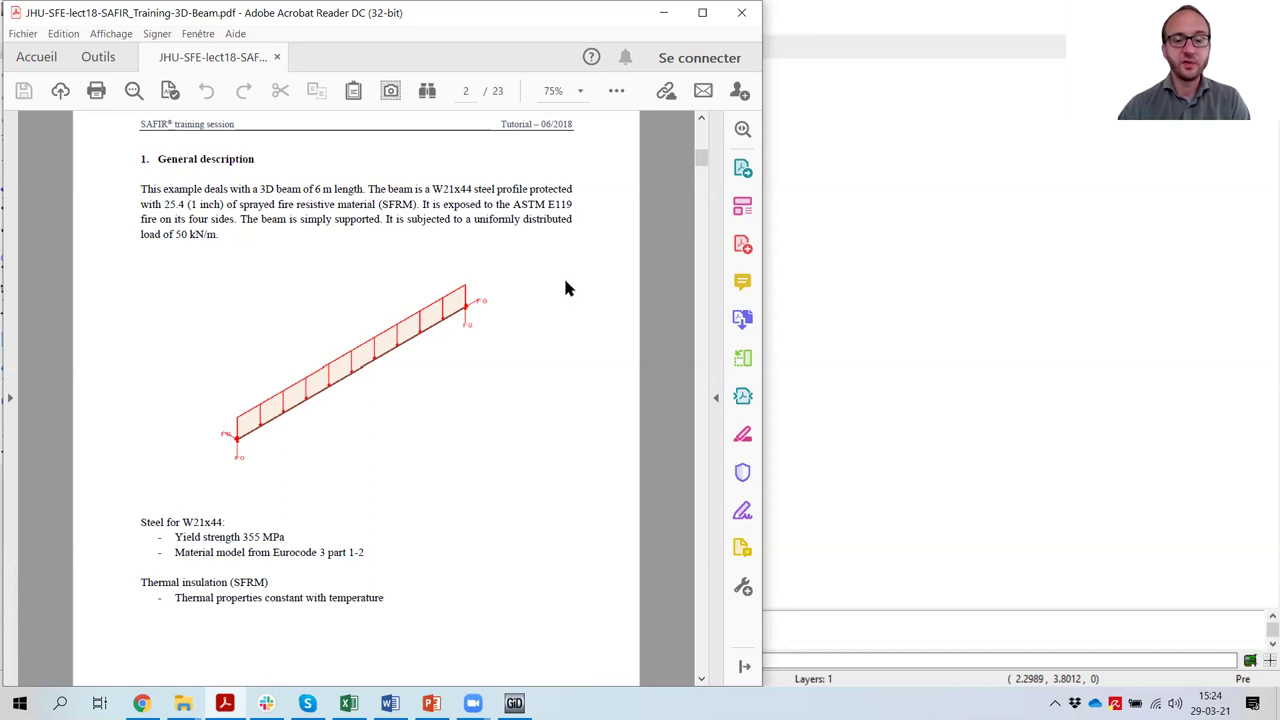
Step: Review the tutorial's beam description, switch to GiD and set the problem type to SAFIR Safir_Thermal_2d
{"action": "scroll", "coordinate": [563, 295], "scroll_direction": "down", "scroll_amount": 5}
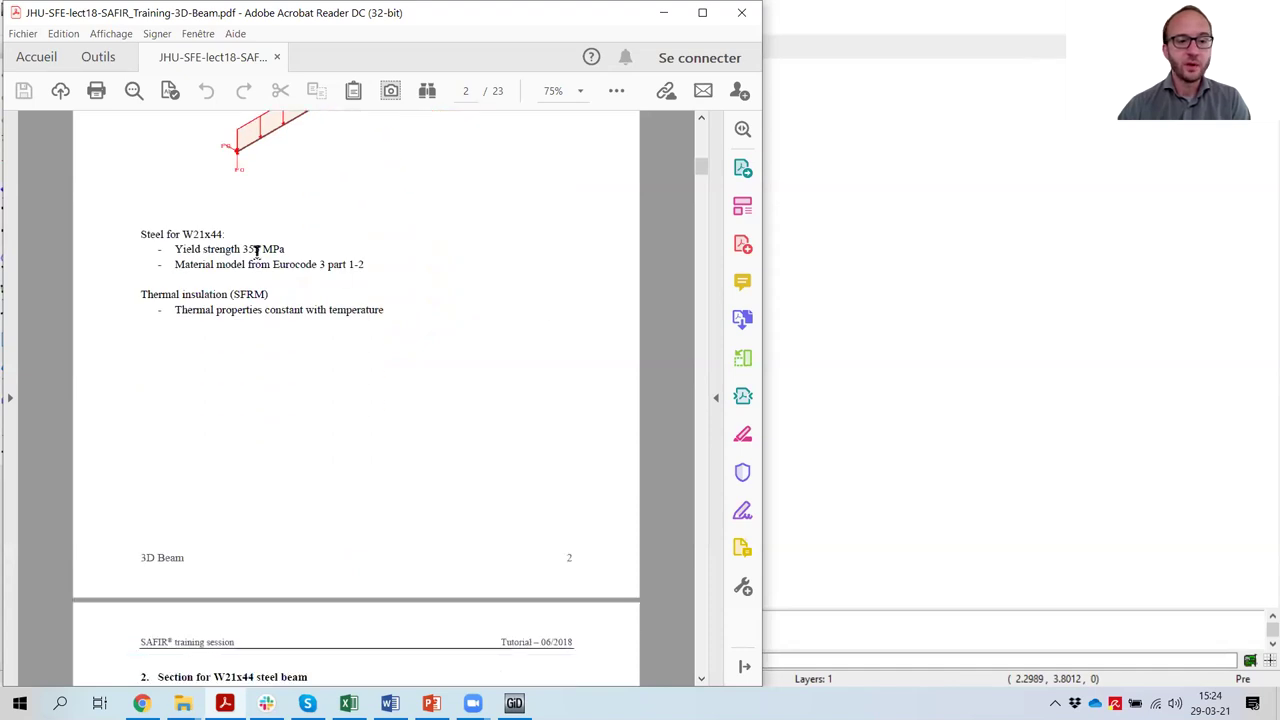
{"action": "scroll", "coordinate": [486, 325], "scroll_direction": "down", "scroll_amount": 9}
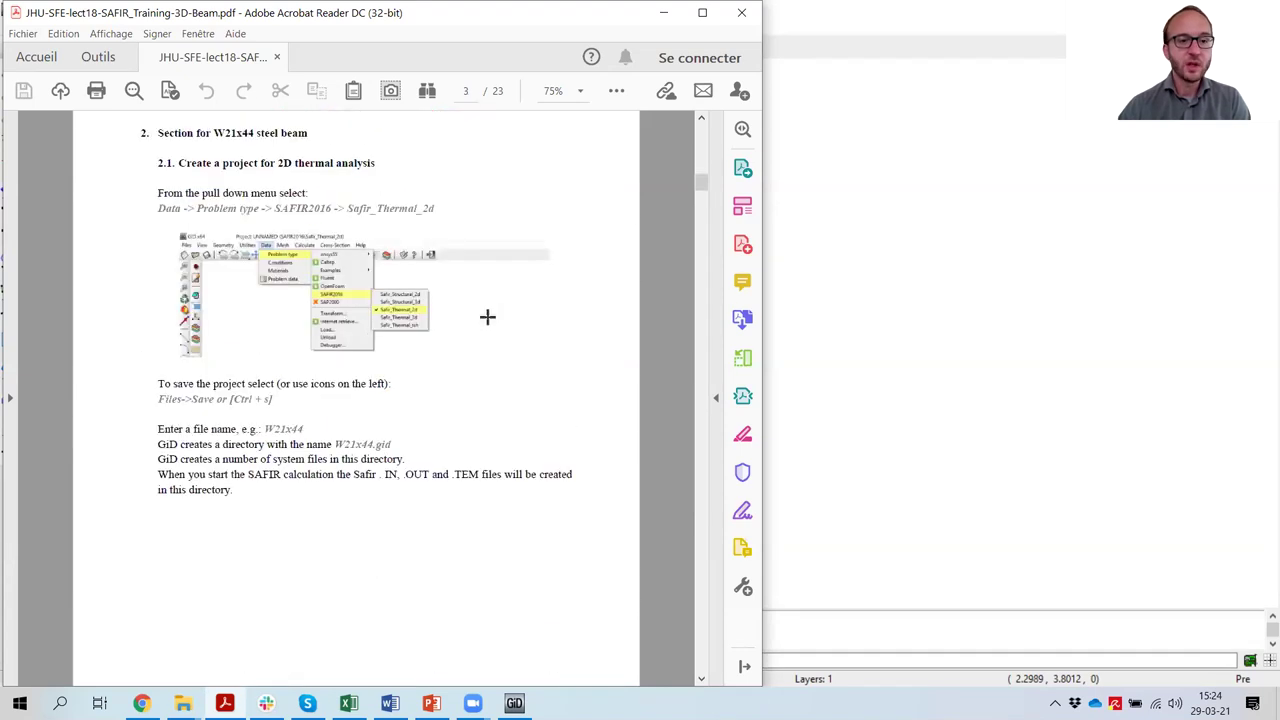
{"action": "left_click", "coordinate": [888, 35]}
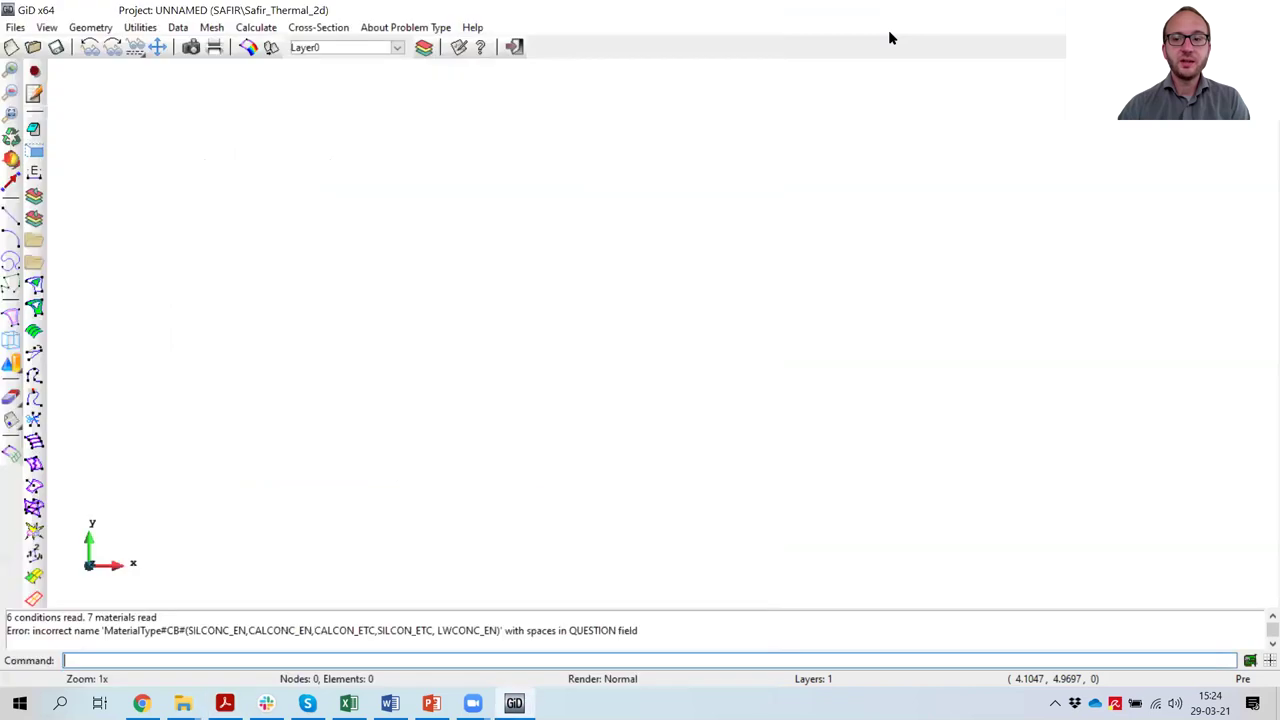
{"action": "left_click", "coordinate": [179, 31]}
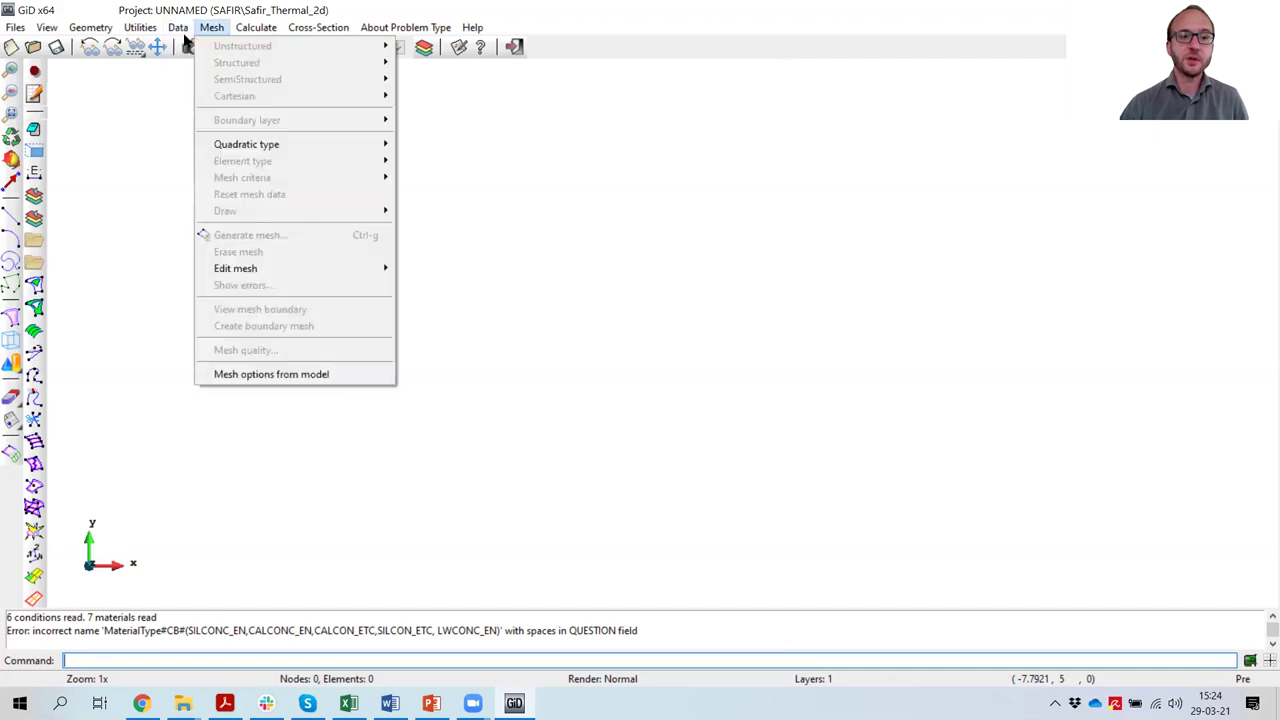
{"action": "mouse_move", "coordinate": [184, 48]}
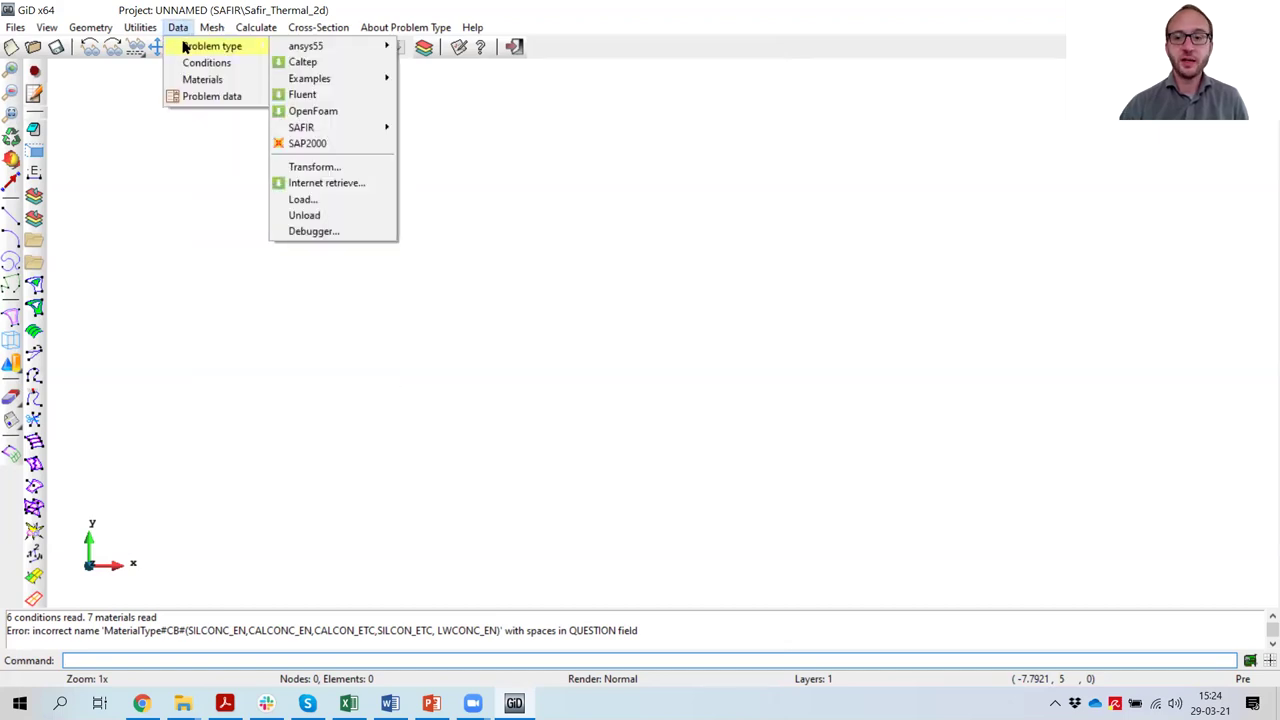
{"action": "mouse_move", "coordinate": [363, 128]}
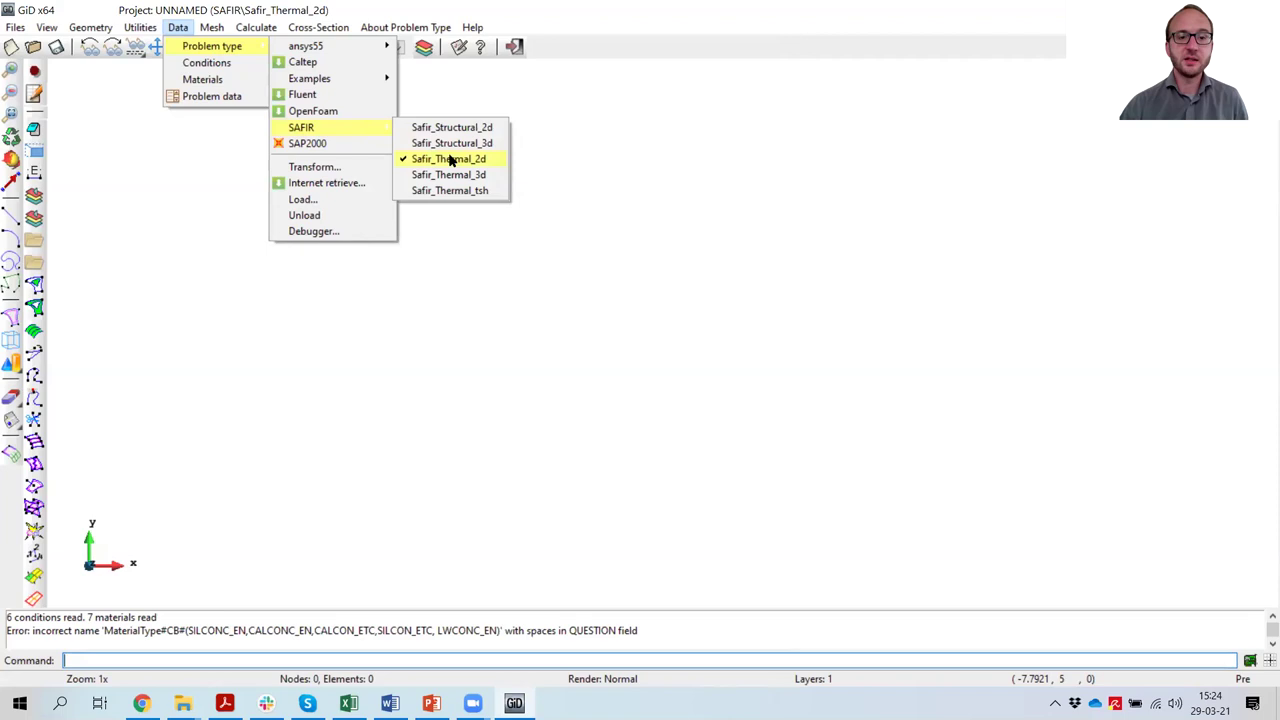
{"action": "left_click", "coordinate": [450, 160]}
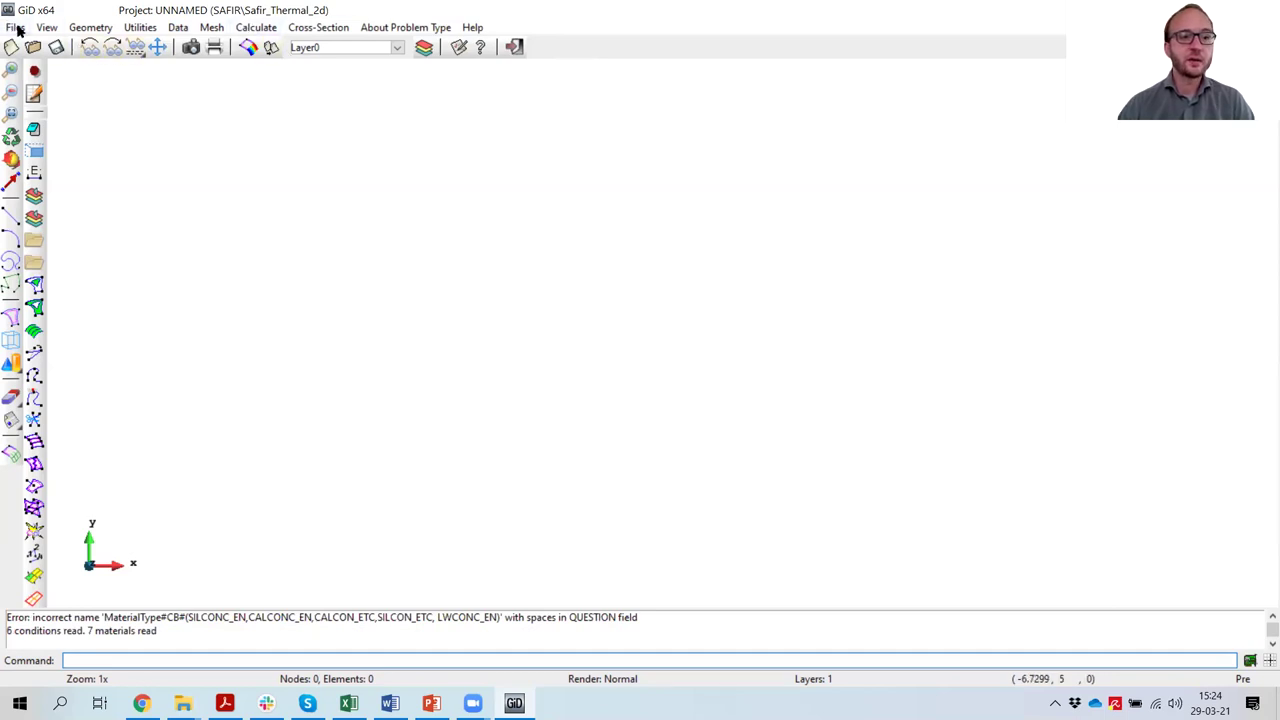
Step: Save the project in the SFE_SAFIR directory under the name beamth
{"action": "left_click", "coordinate": [16, 29]}
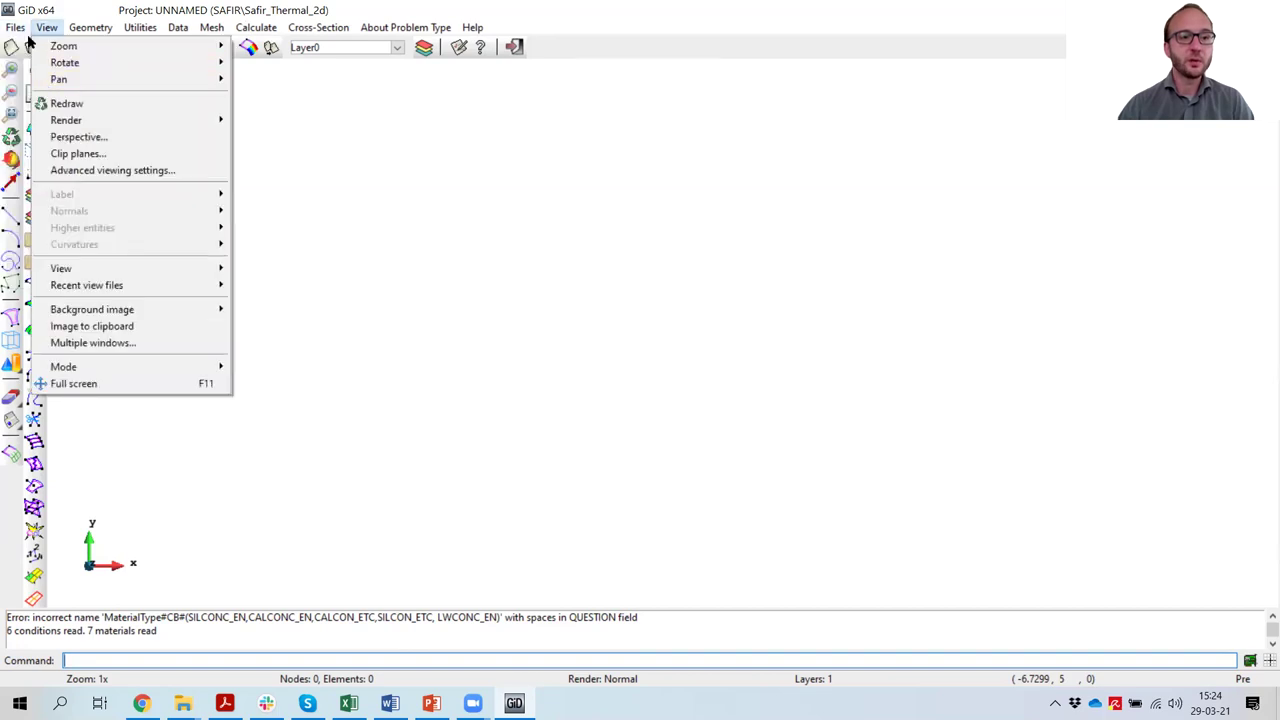
{"action": "left_click", "coordinate": [32, 112]}
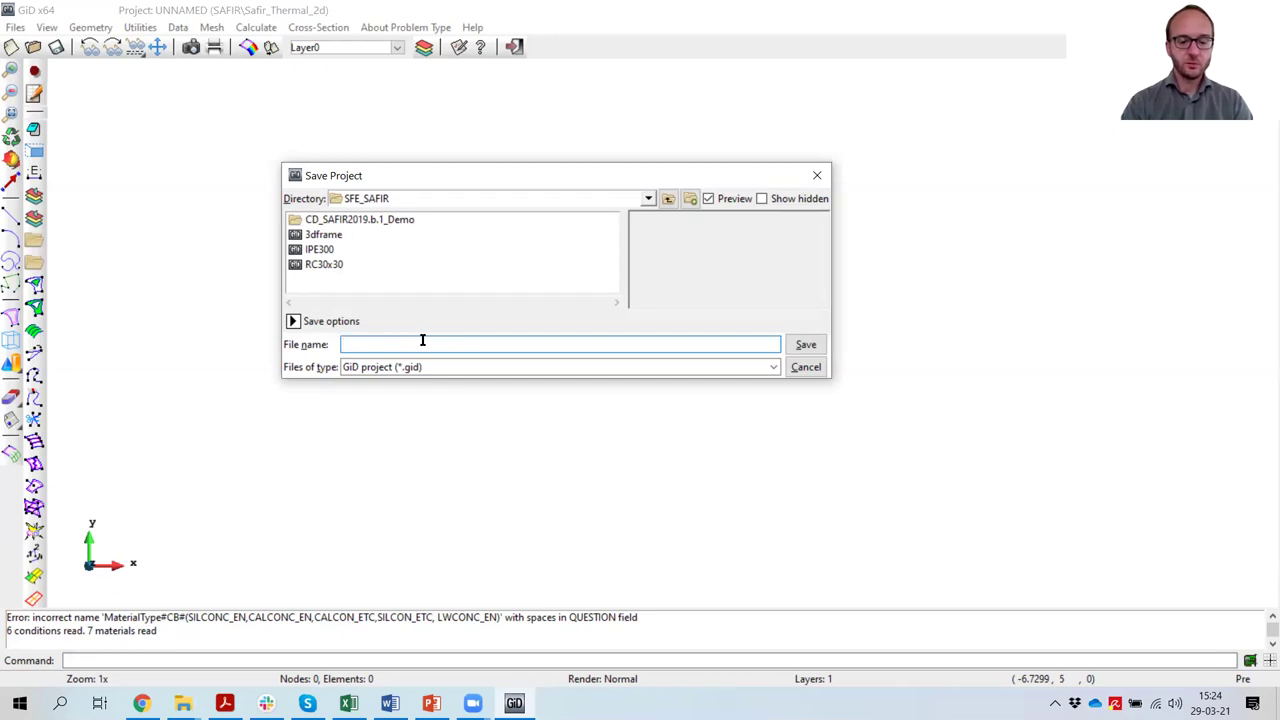
{"action": "type", "text": "beamth"}
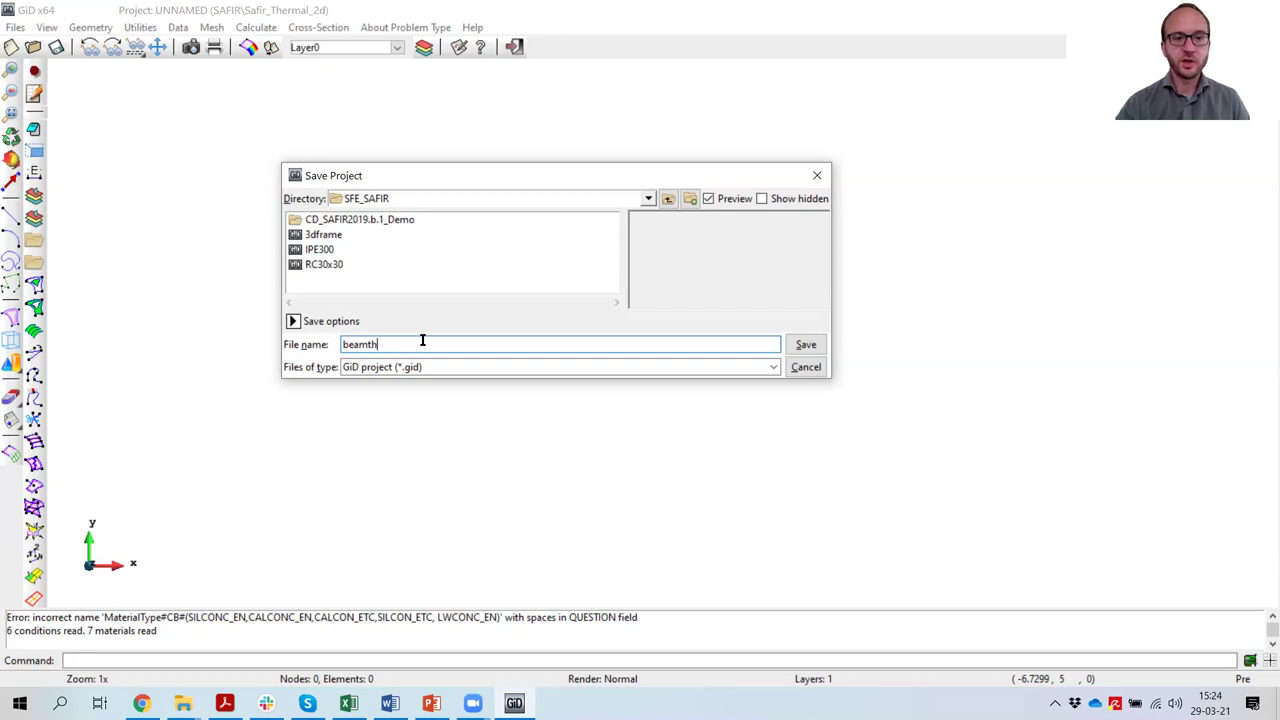
{"action": "key", "text": "Return"}
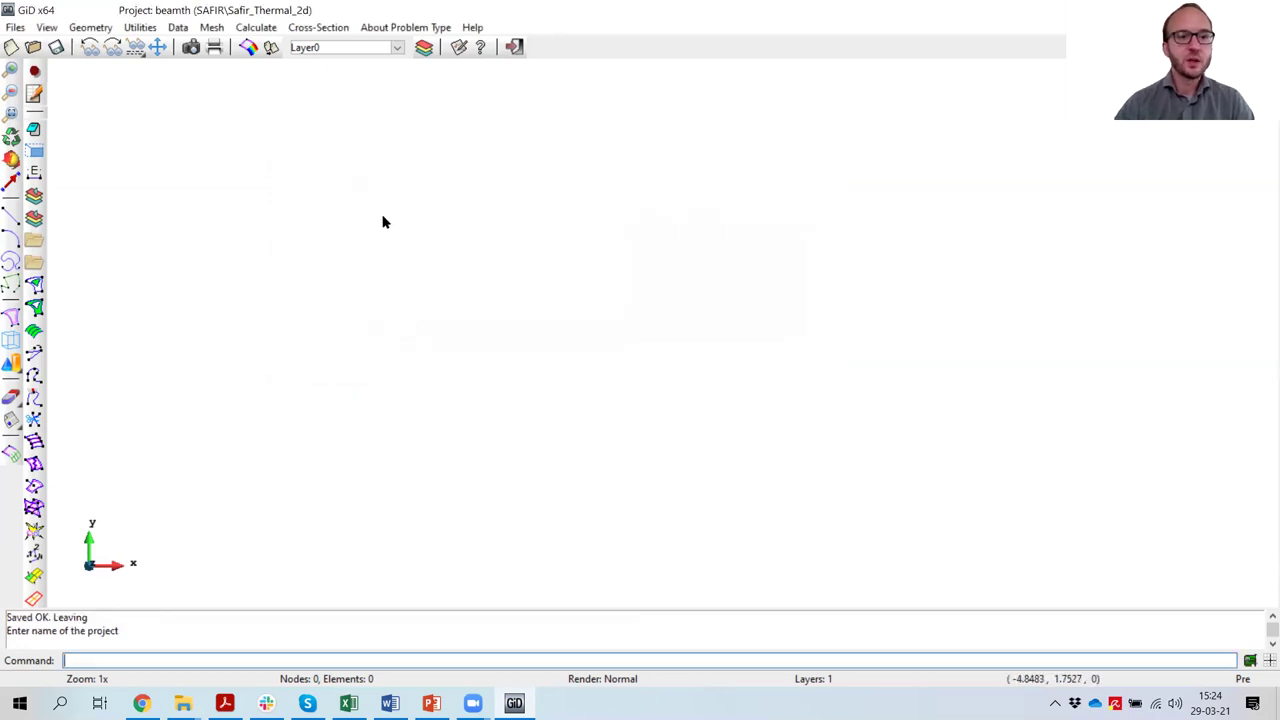
Step: Create an I-profile cross-section of type IPE using the IPE 500 profile, without exact shape or concrete slab
{"action": "left_click", "coordinate": [322, 28]}
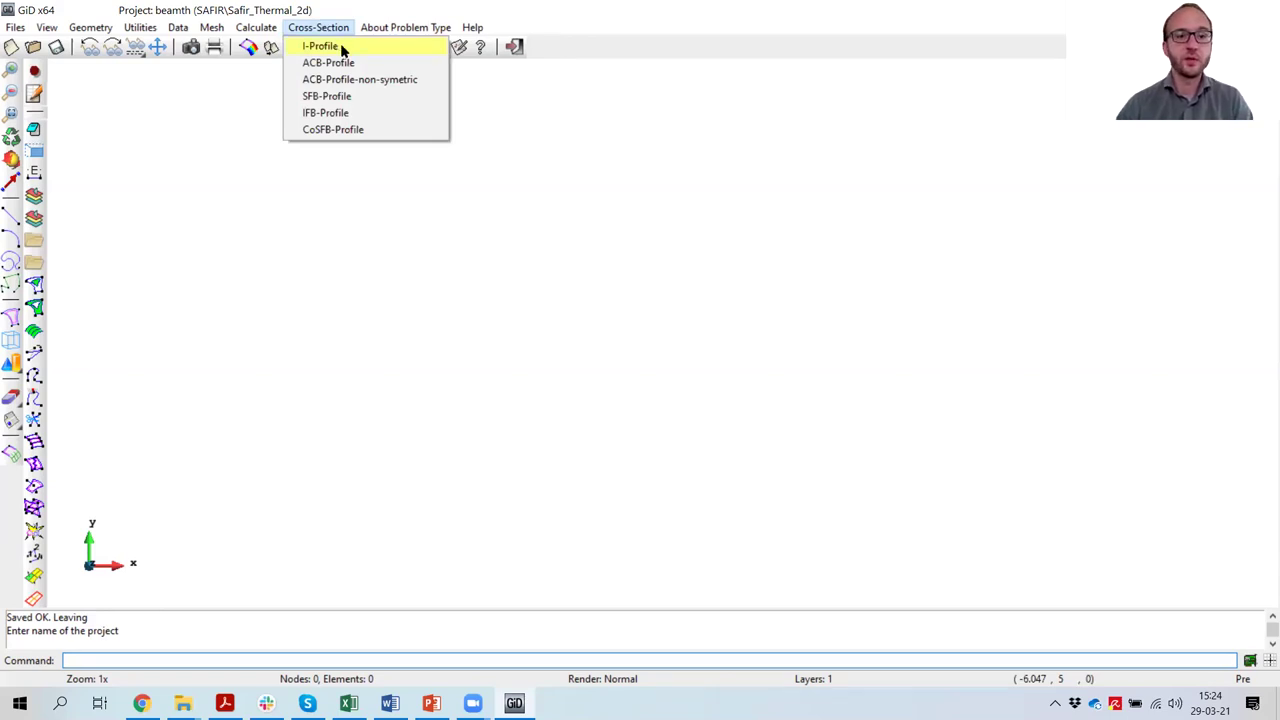
{"action": "left_click", "coordinate": [340, 45]}
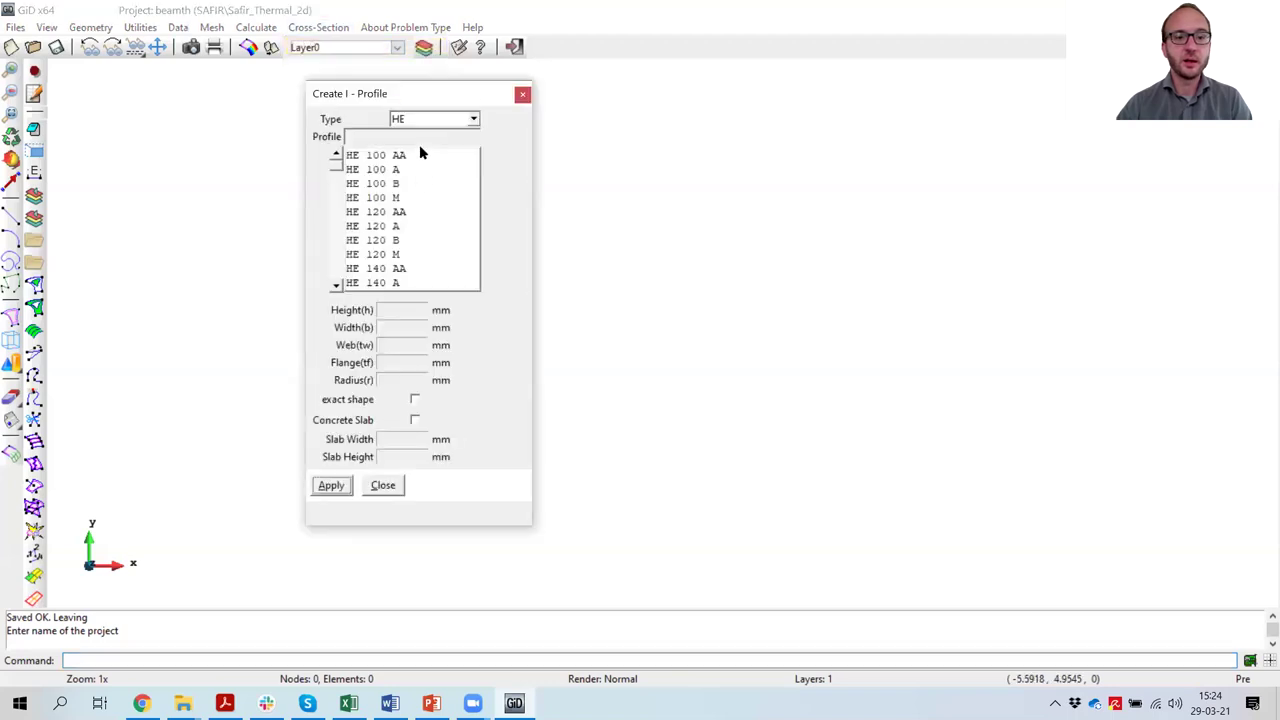
{"action": "left_click", "coordinate": [472, 122]}
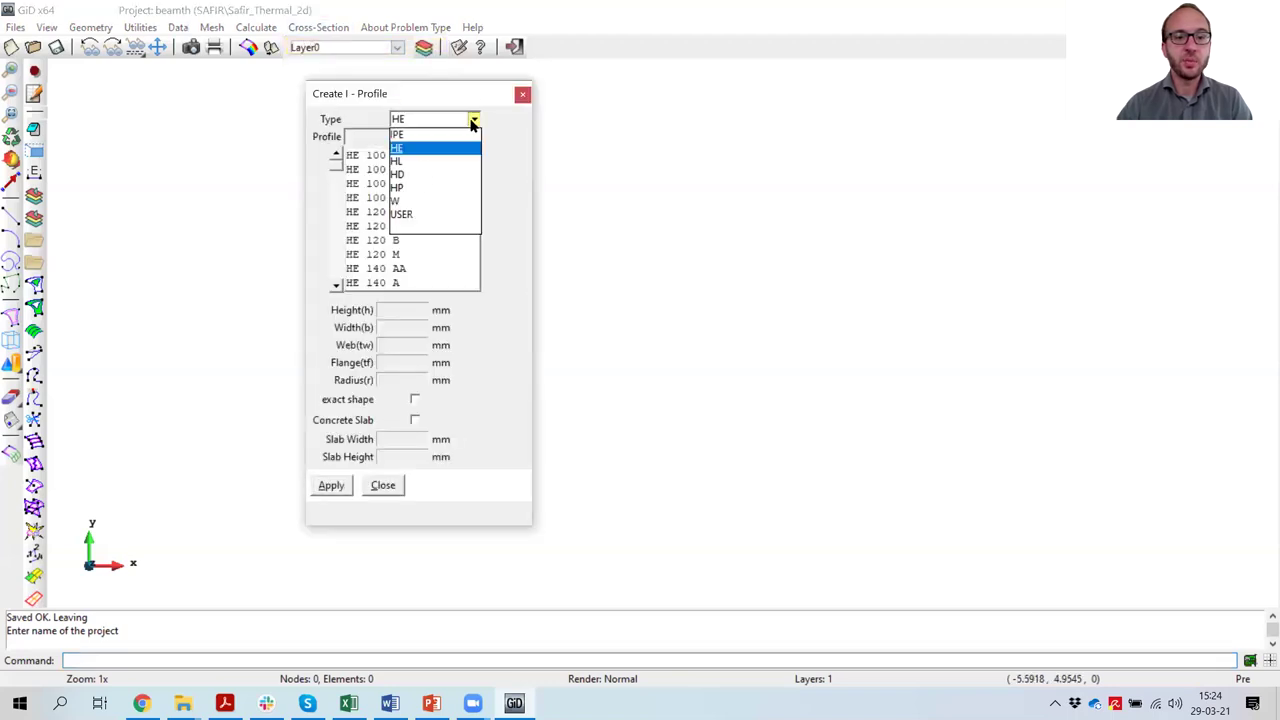
{"action": "left_click", "coordinate": [409, 138]}
{"action": "scroll", "coordinate": [413, 203], "scroll_direction": "down", "scroll_amount": 10}
{"action": "scroll", "coordinate": [419, 213], "scroll_direction": "up", "scroll_amount": 2}
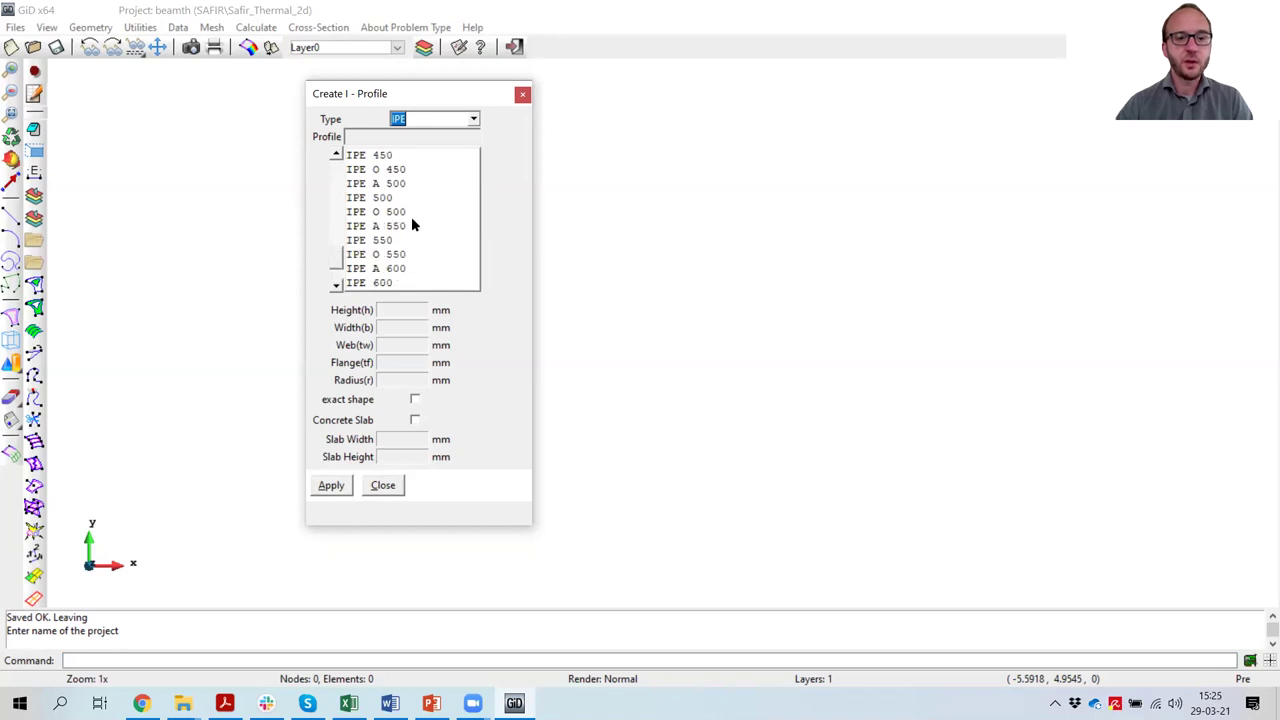
{"action": "left_click", "coordinate": [390, 198]}
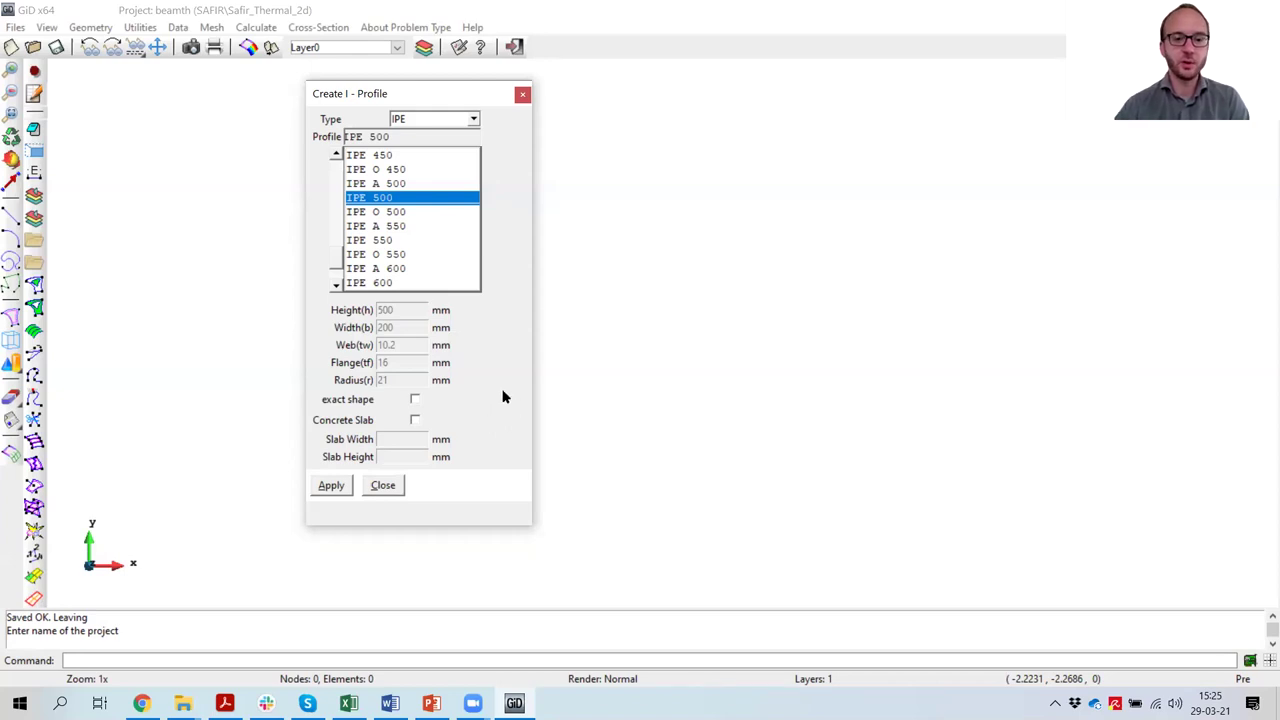
{"action": "left_click", "coordinate": [330, 486]}
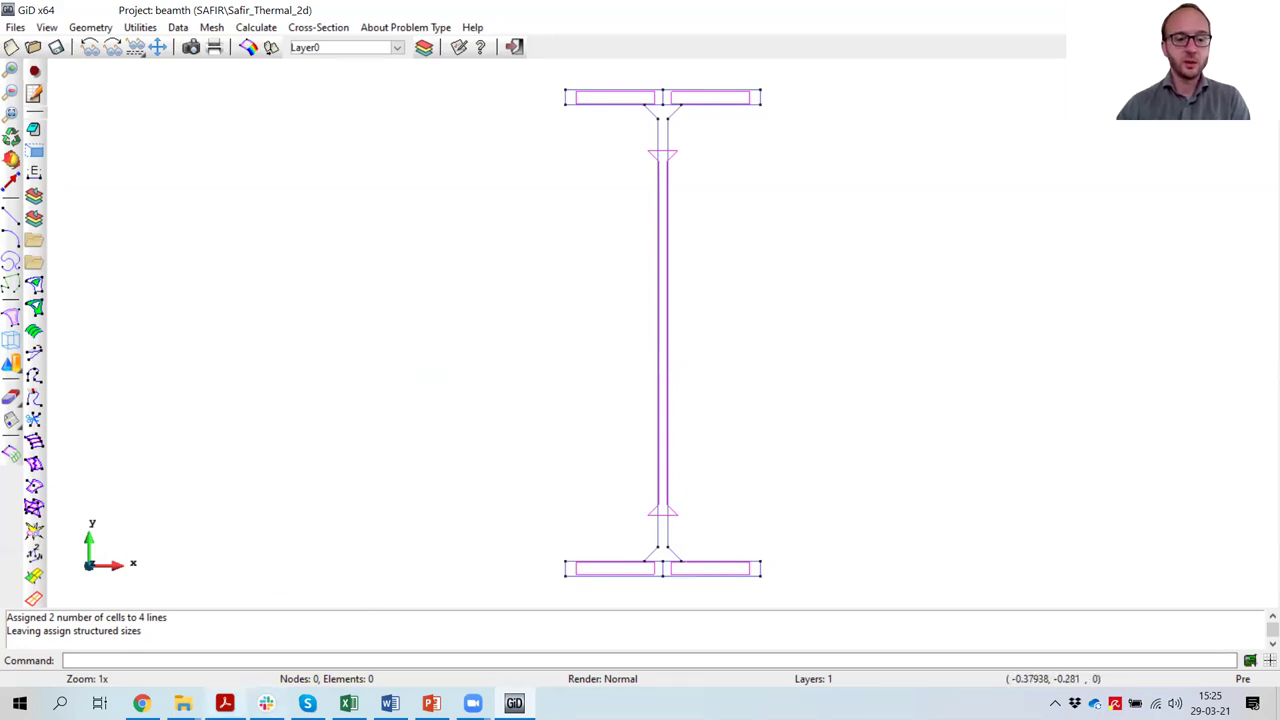
Step: Switch to the tutorial PDF in Acrobat Reader and examine how profile points are copied to create the SFRM, including the translation values
{"action": "left_click", "coordinate": [224, 703]}
{"action": "scroll", "coordinate": [443, 440], "scroll_direction": "down", "scroll_amount": 15}
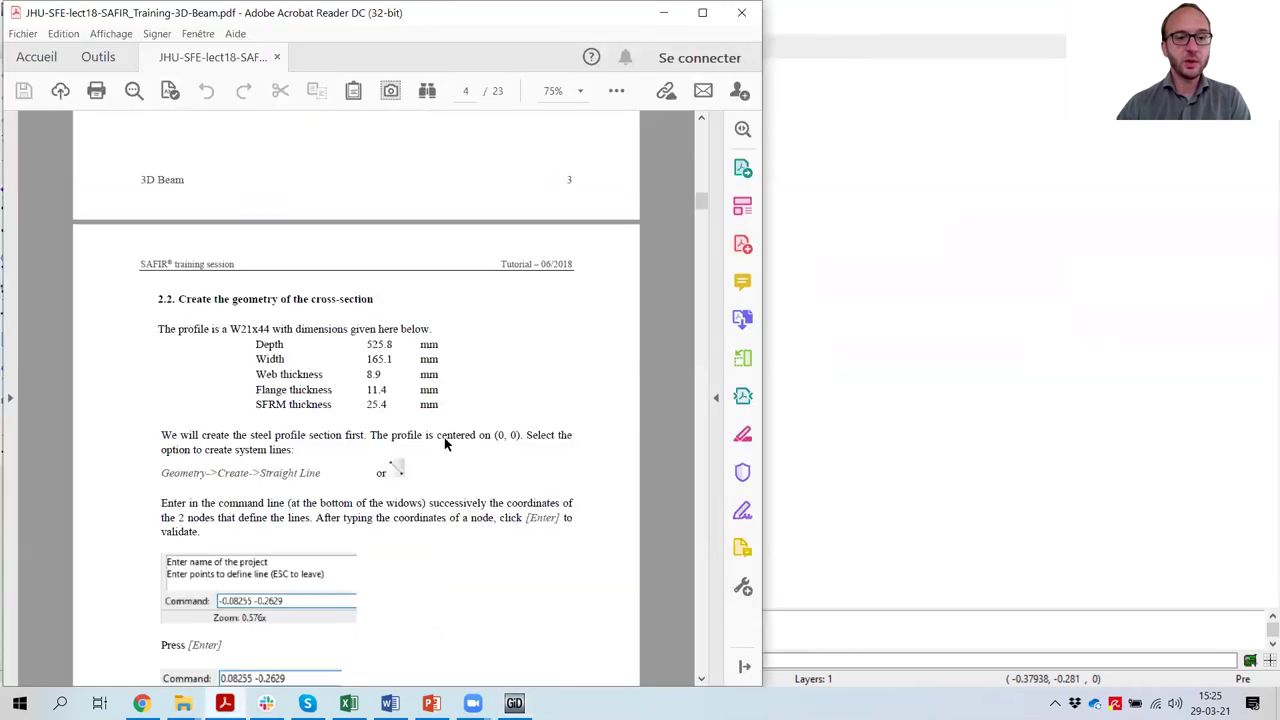
{"action": "scroll", "coordinate": [444, 437], "scroll_direction": "down", "scroll_amount": 15}
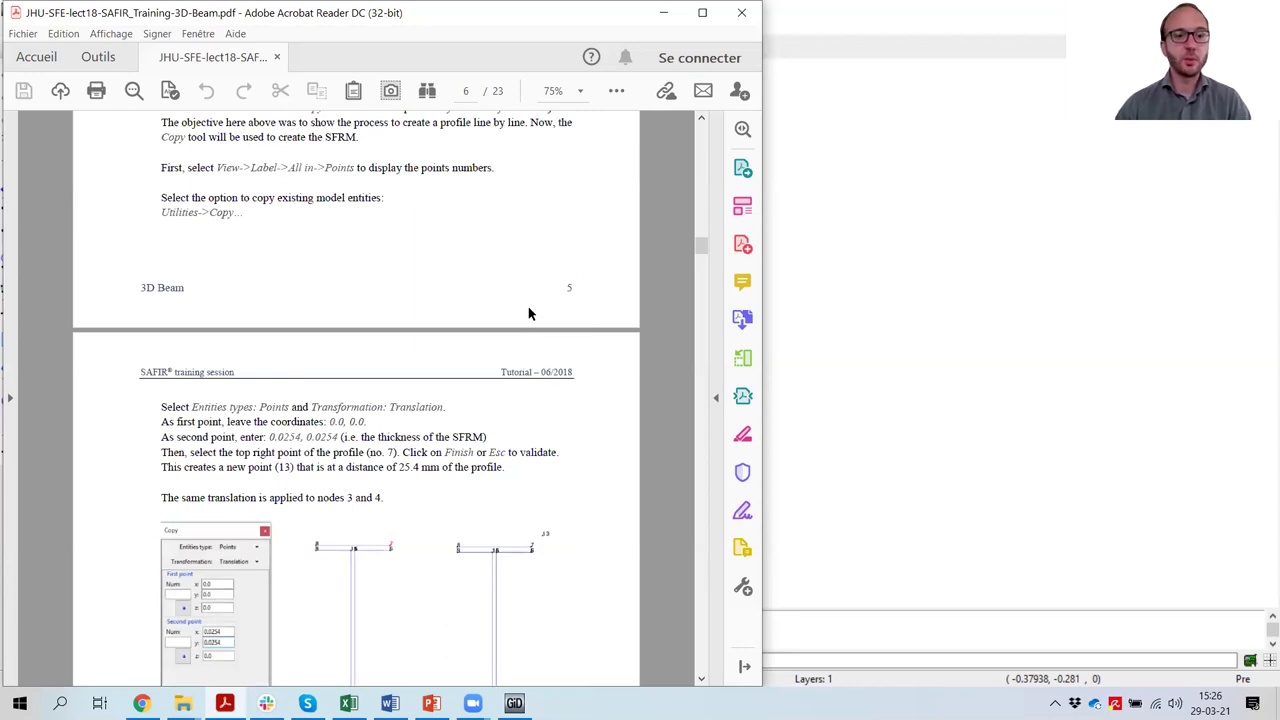
{"action": "scroll", "coordinate": [516, 292], "scroll_direction": "down", "scroll_amount": 1}
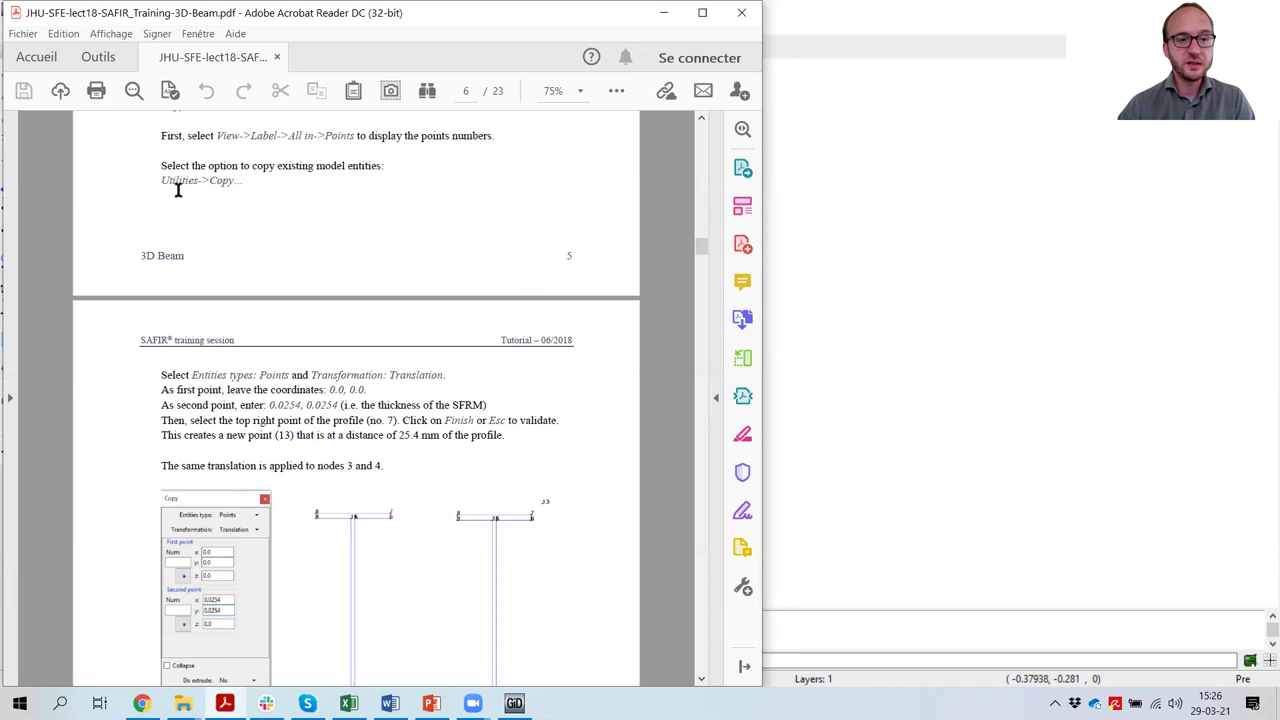
{"action": "scroll", "coordinate": [308, 285], "scroll_direction": "down", "scroll_amount": 2}
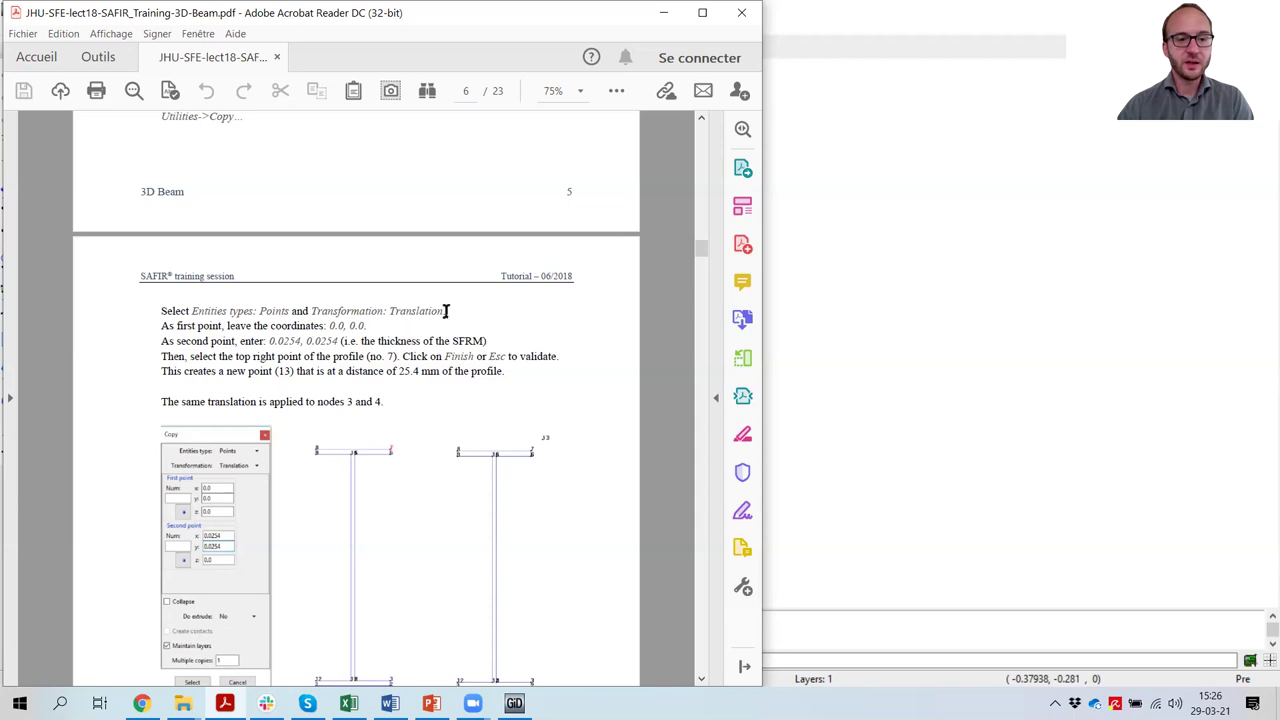
{"action": "scroll", "coordinate": [446, 311], "scroll_direction": "down", "scroll_amount": 1}
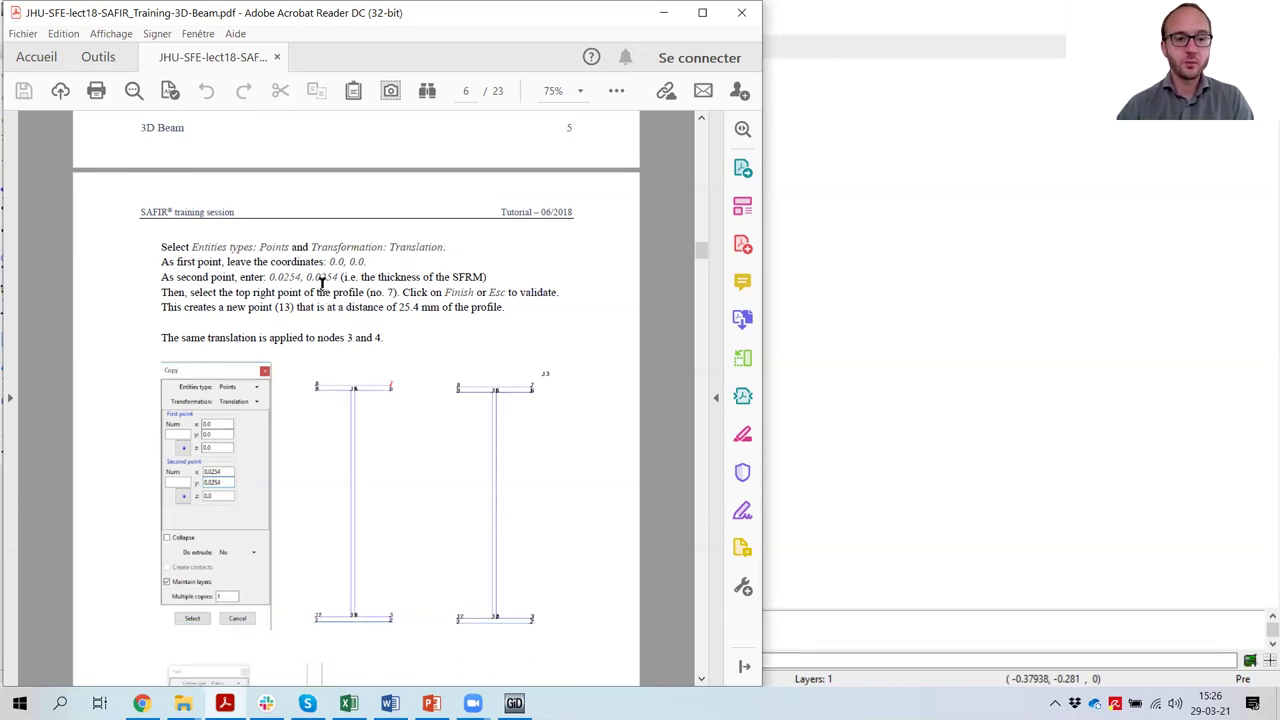
{"action": "left_click_drag", "start_coordinate": [270, 277], "coordinate": [338, 282]}
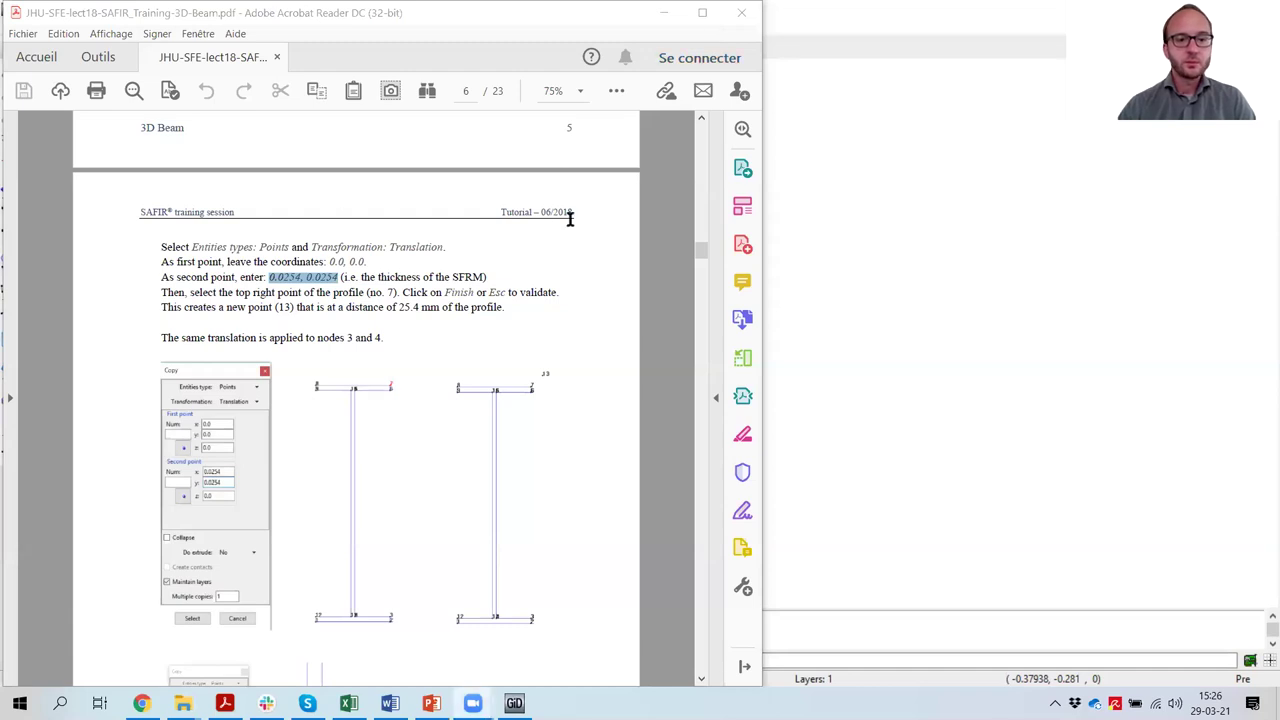
Step: Switch to GiD and display the number labels of all points in the profile
{"action": "left_click", "coordinate": [887, 172]}
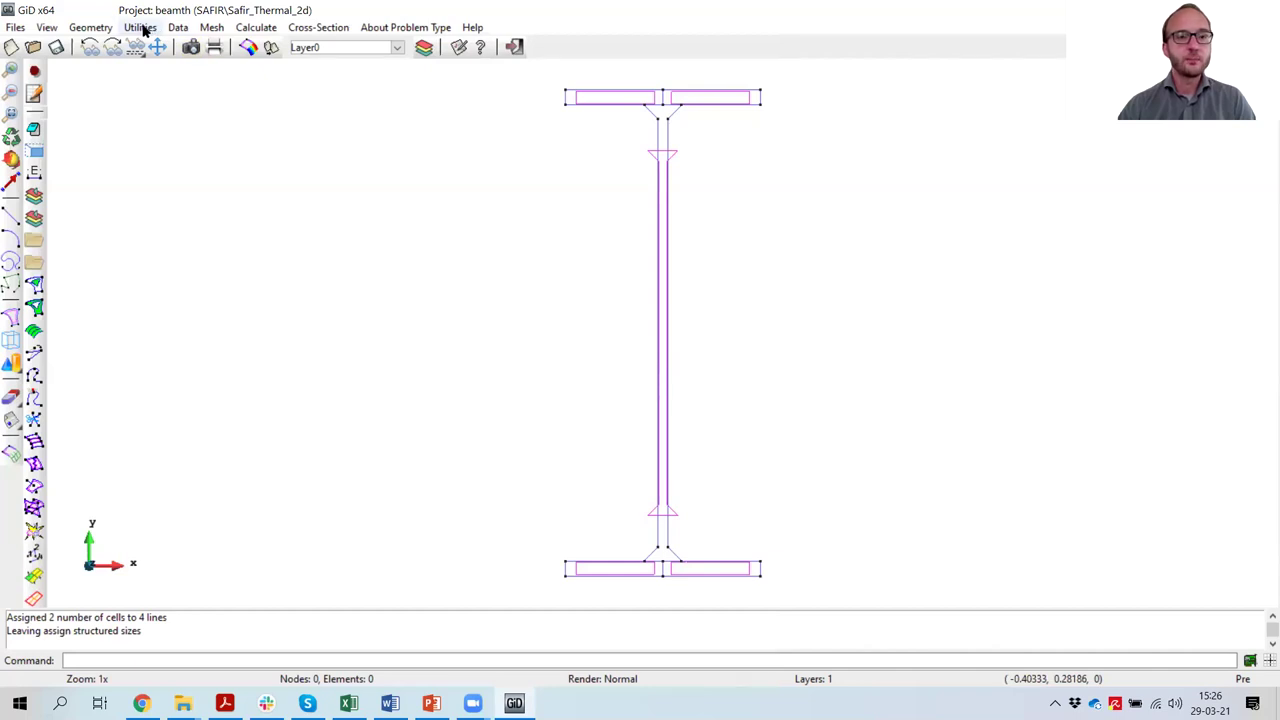
{"action": "left_click", "coordinate": [47, 27]}
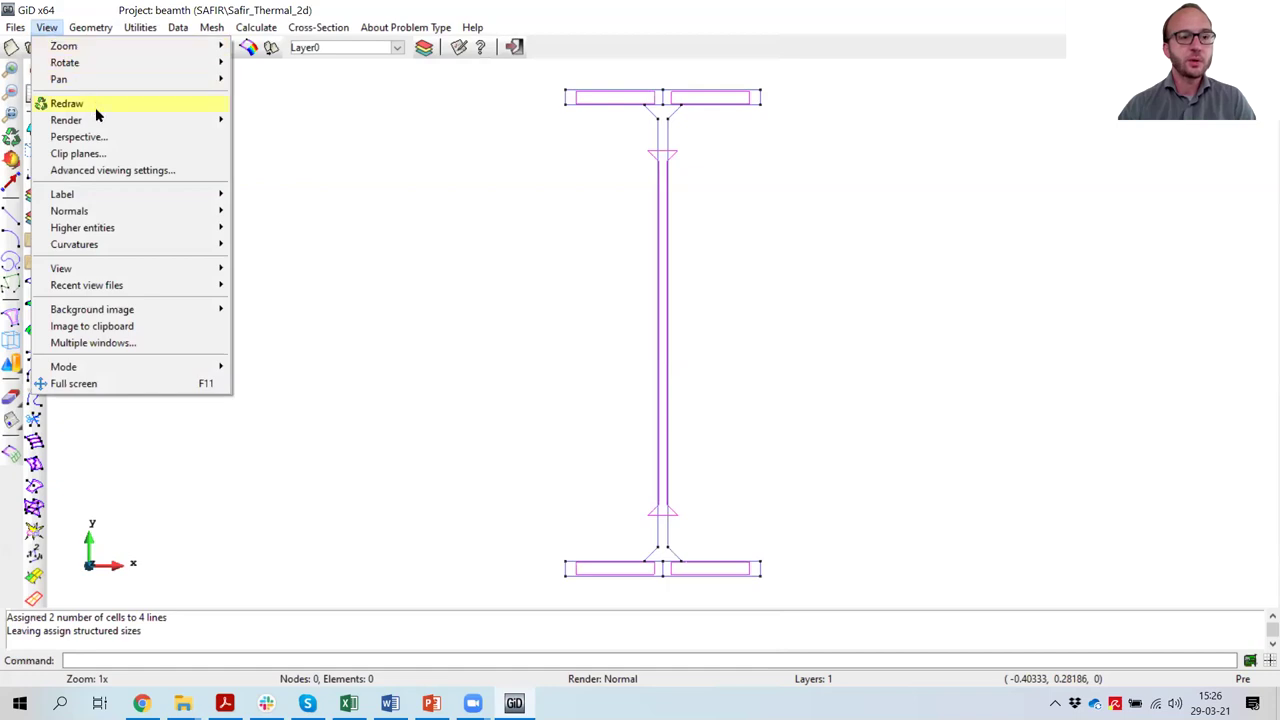
{"action": "mouse_move", "coordinate": [105, 193]}
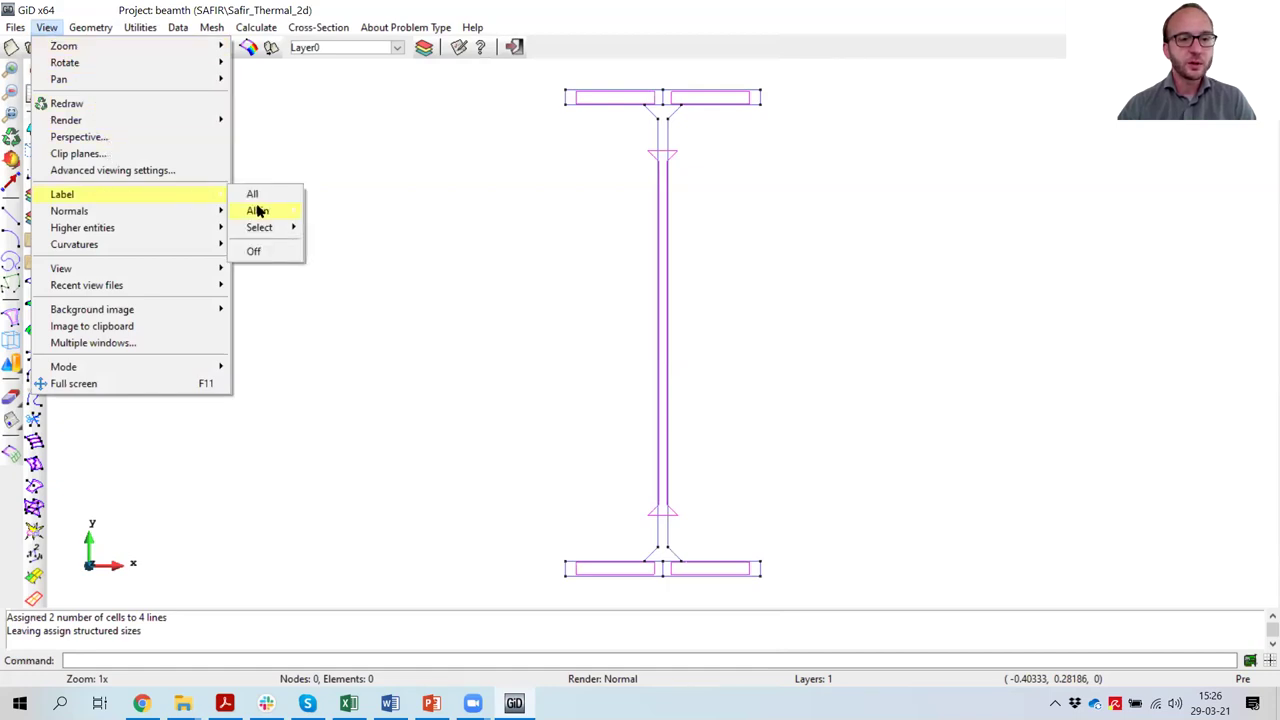
{"action": "left_click", "coordinate": [308, 213]}
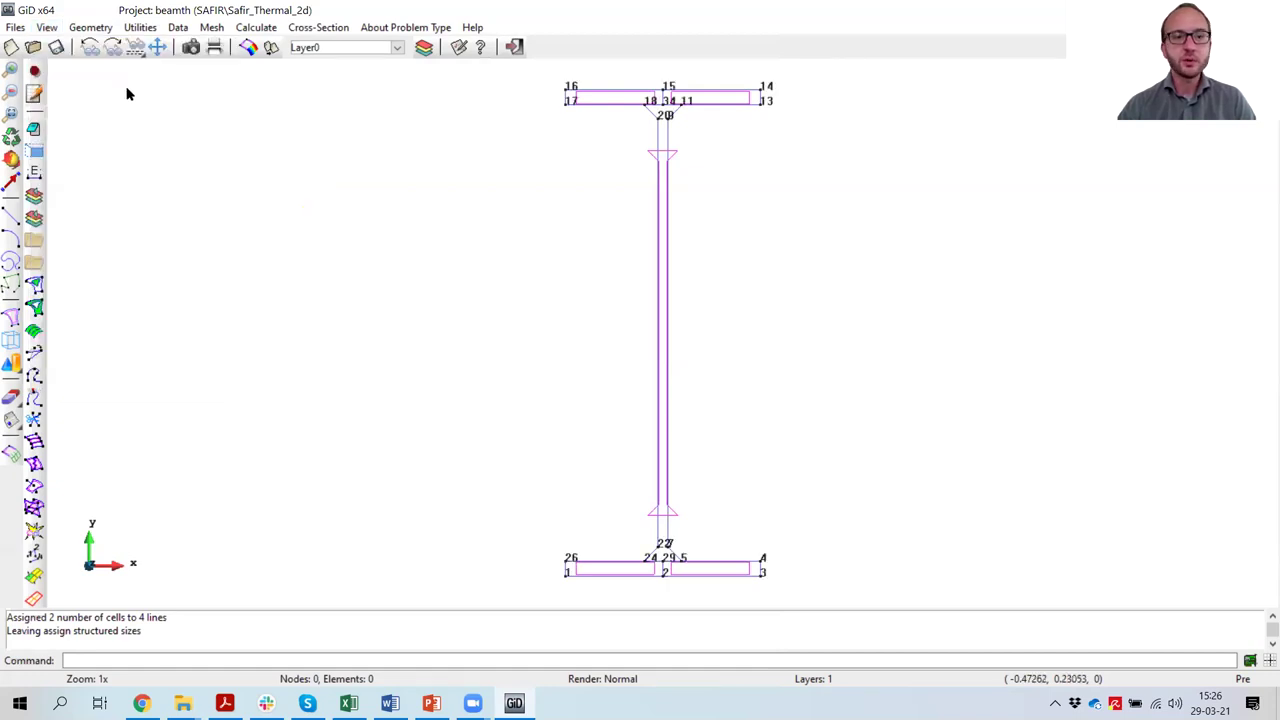
Step: Set up a copy of points by translation, with the second point at x 0.0254 and y 0.0254
{"action": "left_click", "coordinate": [140, 27]}
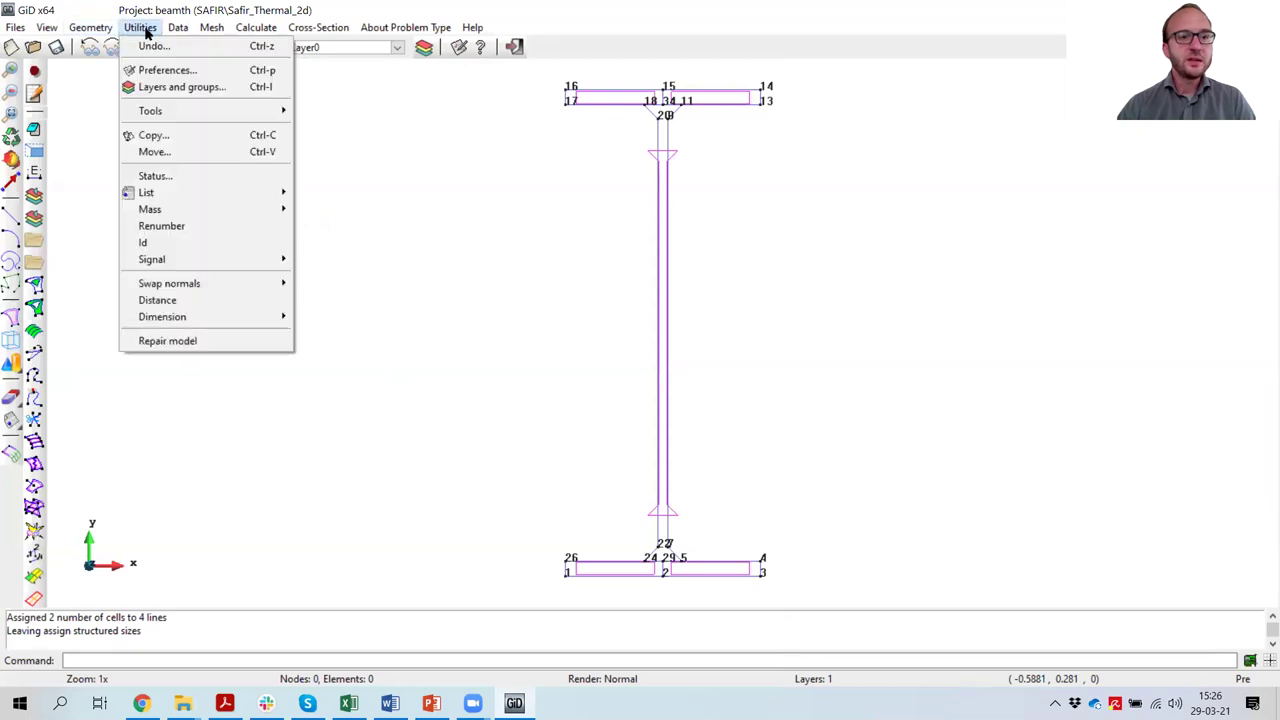
{"action": "left_click", "coordinate": [166, 135]}
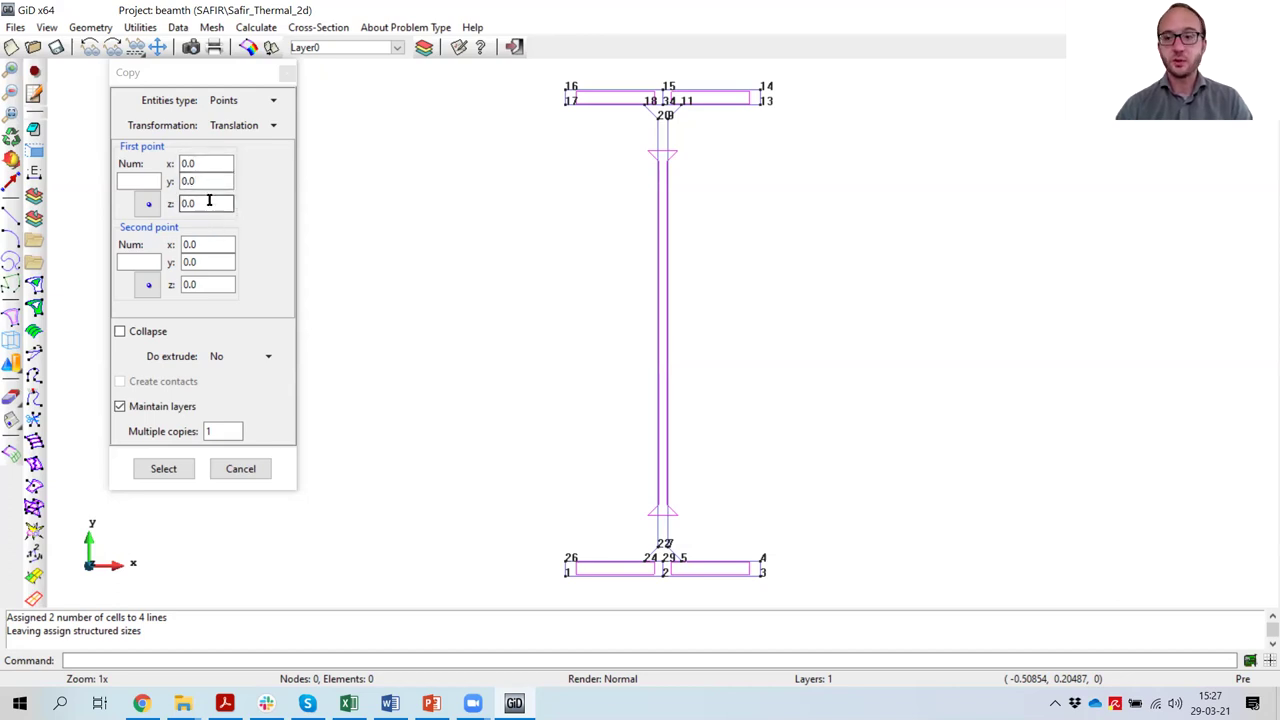
{"action": "left_click", "coordinate": [214, 244]}
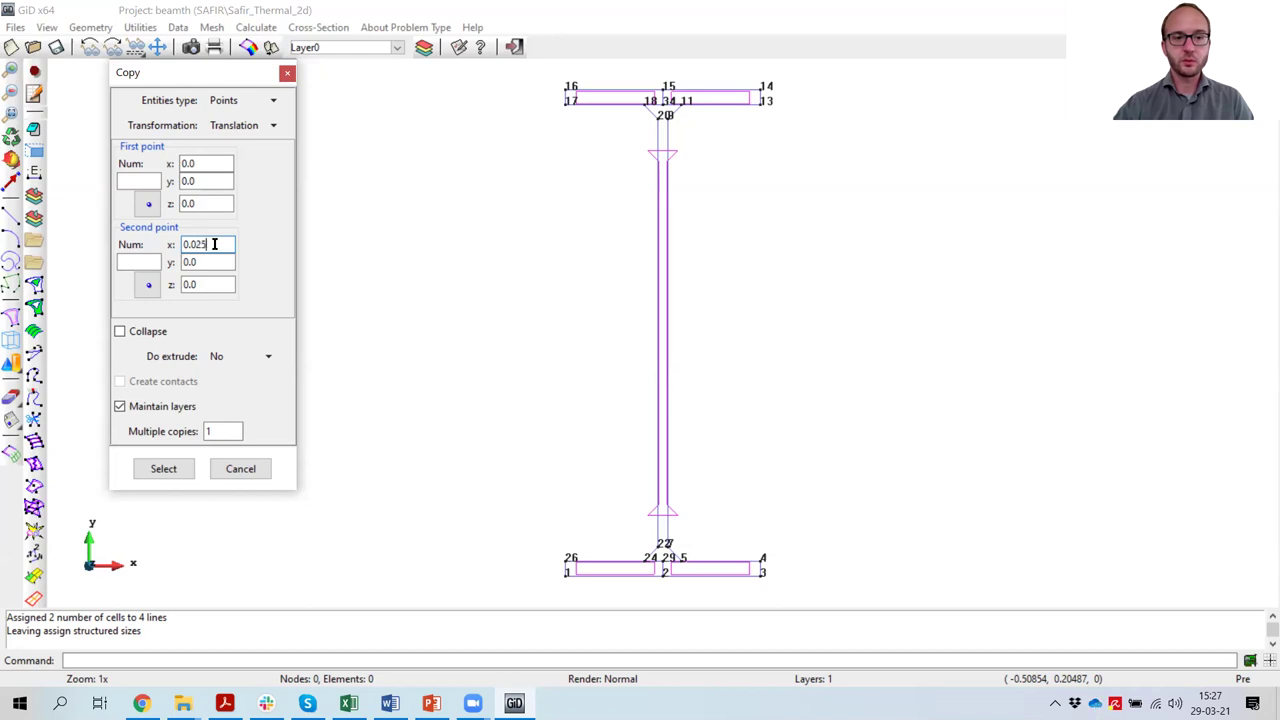
{"action": "left_click", "coordinate": [215, 261]}
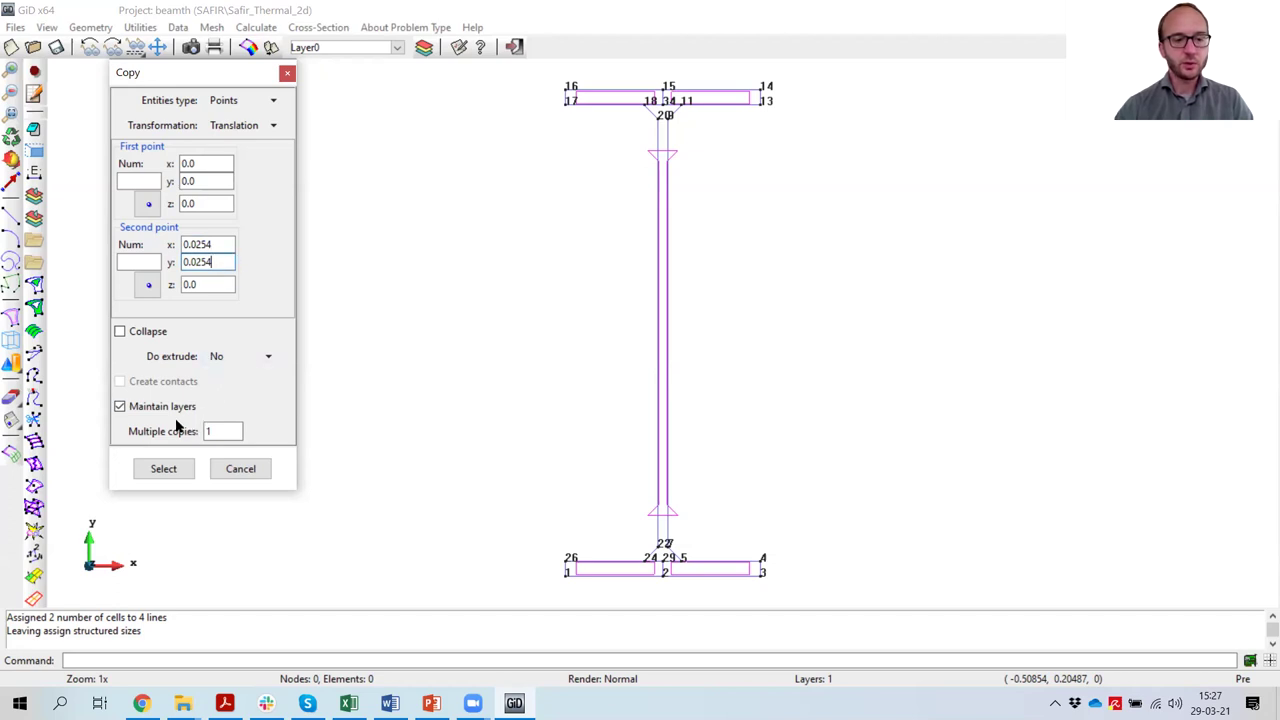
Step: Apply the translation copy to profile points 4, 5, 7 and 14
{"action": "left_click", "coordinate": [164, 469]}
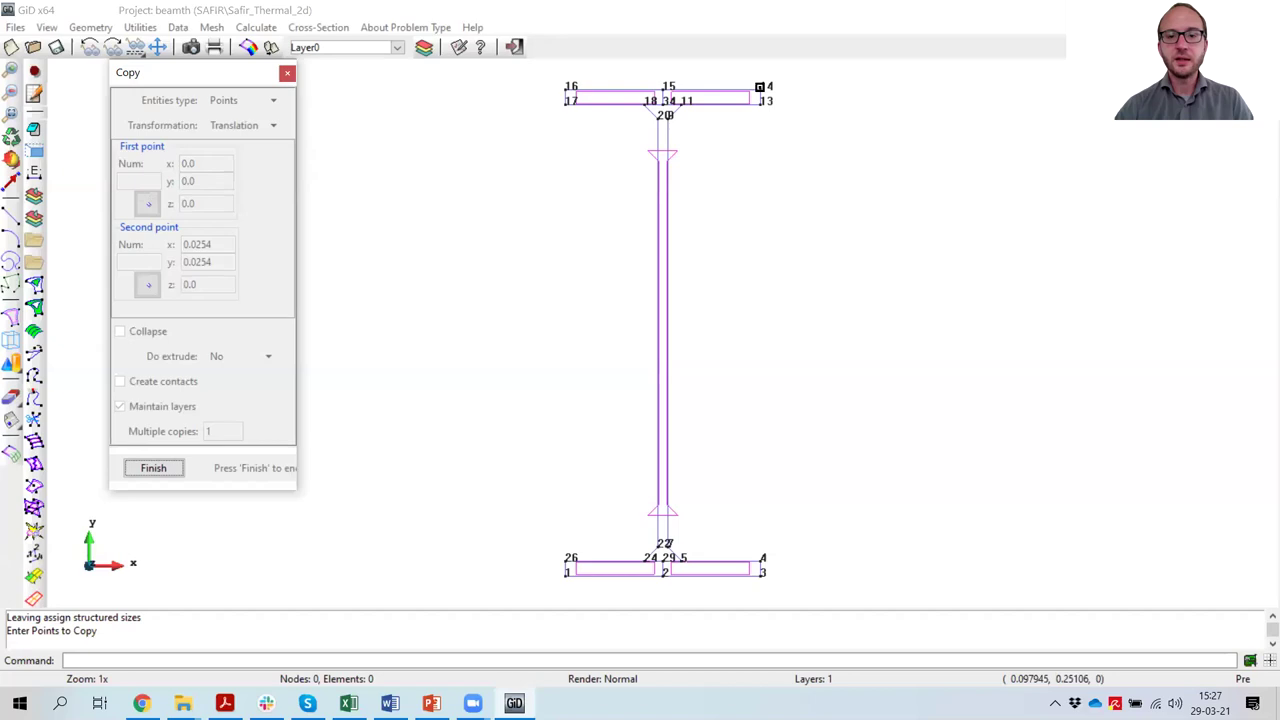
{"action": "left_click", "coordinate": [760, 88]}
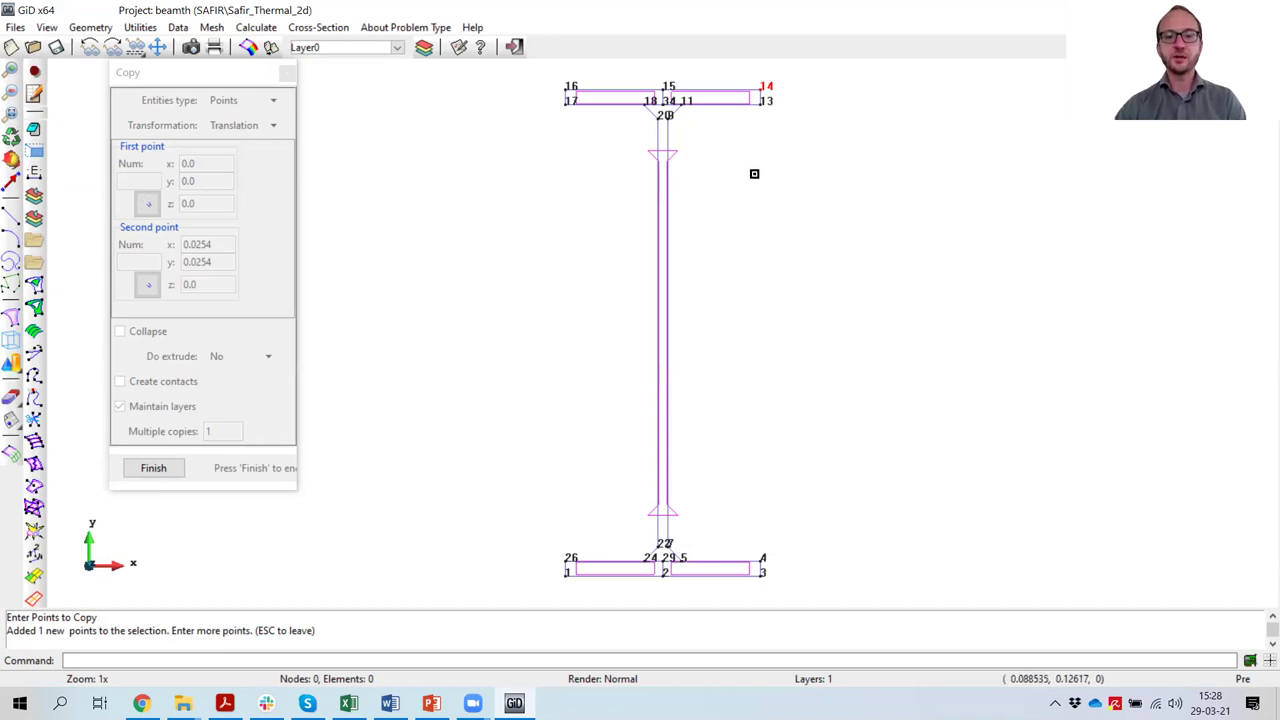
{"action": "left_click", "coordinate": [669, 545]}
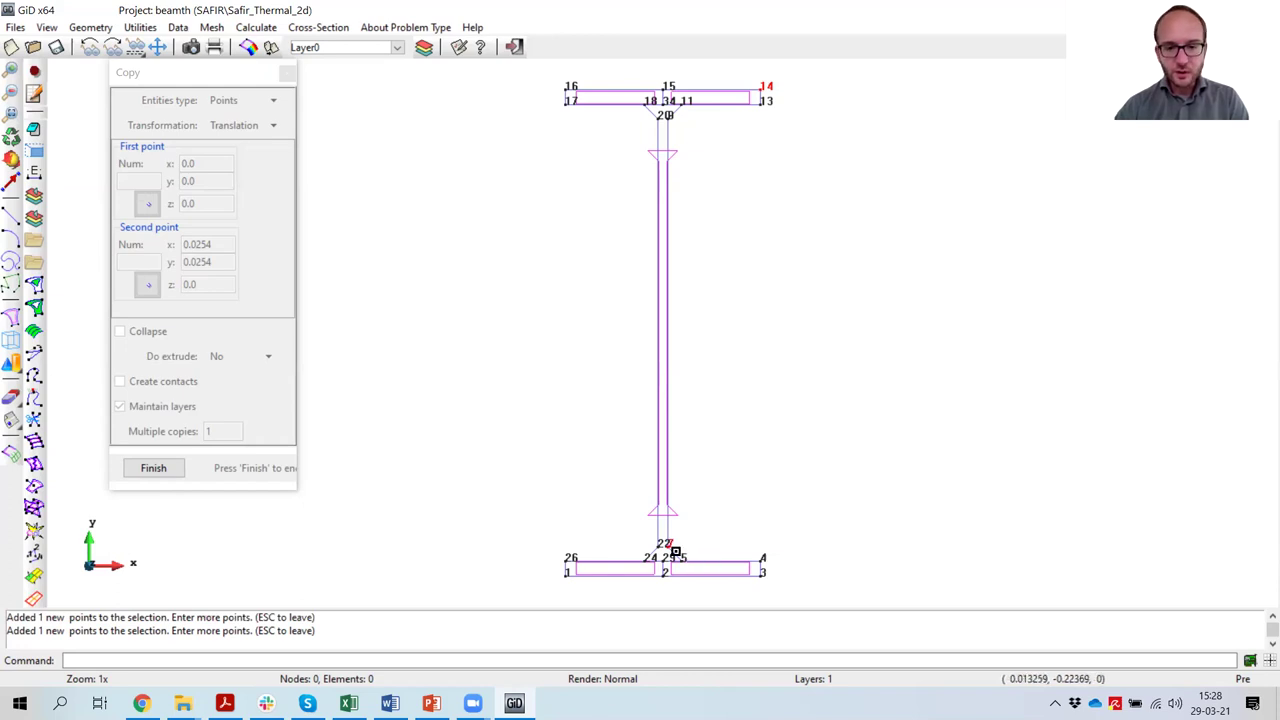
{"action": "left_click", "coordinate": [687, 566]}
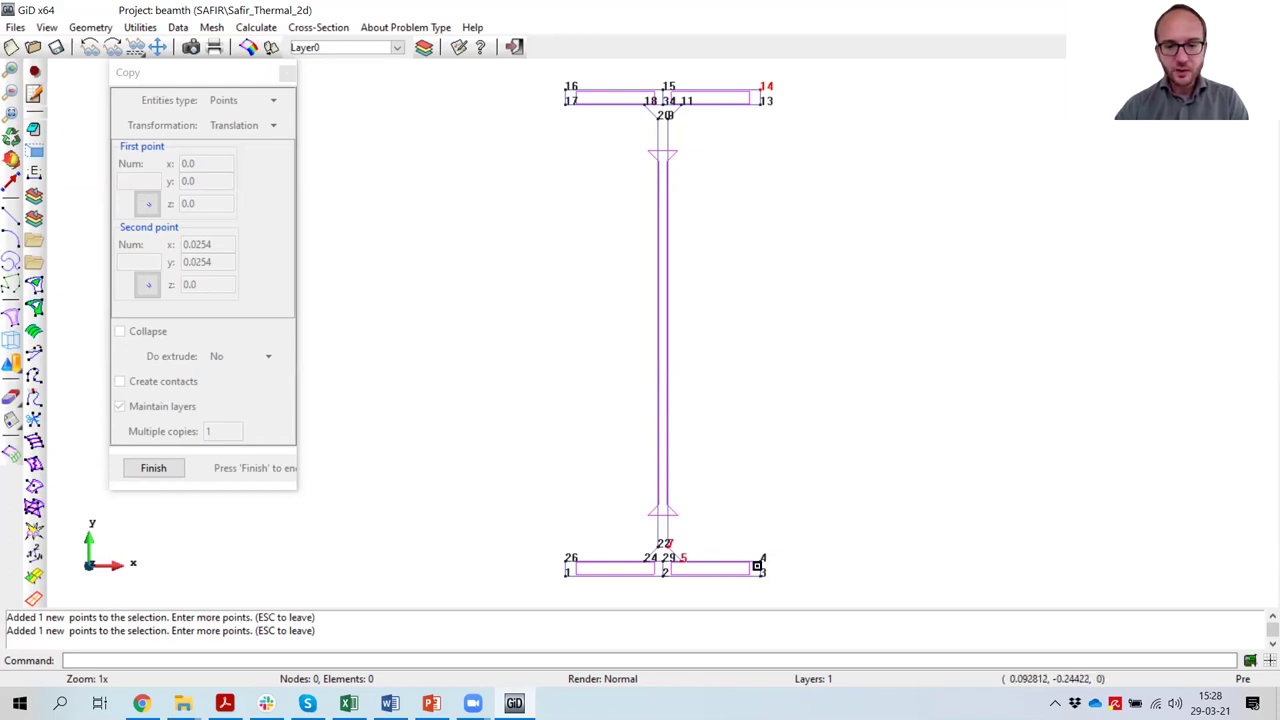
{"action": "left_click", "coordinate": [760, 561]}
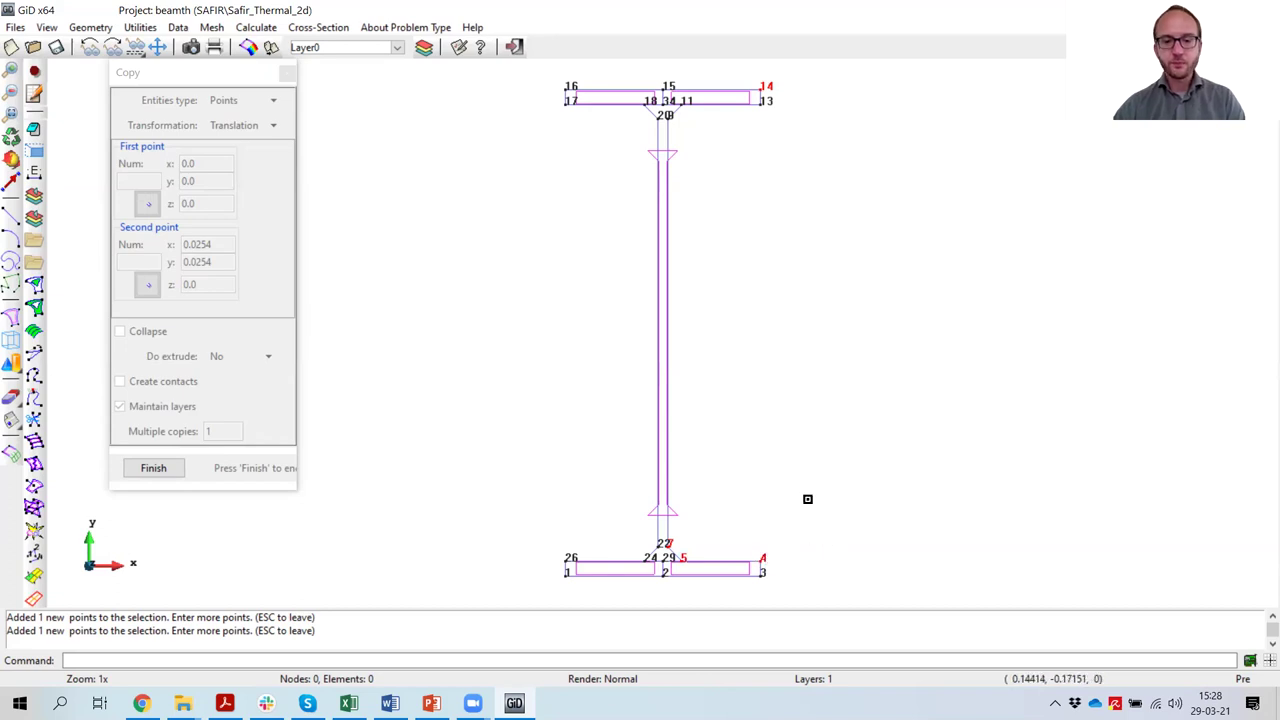
{"action": "left_click", "coordinate": [155, 468]}
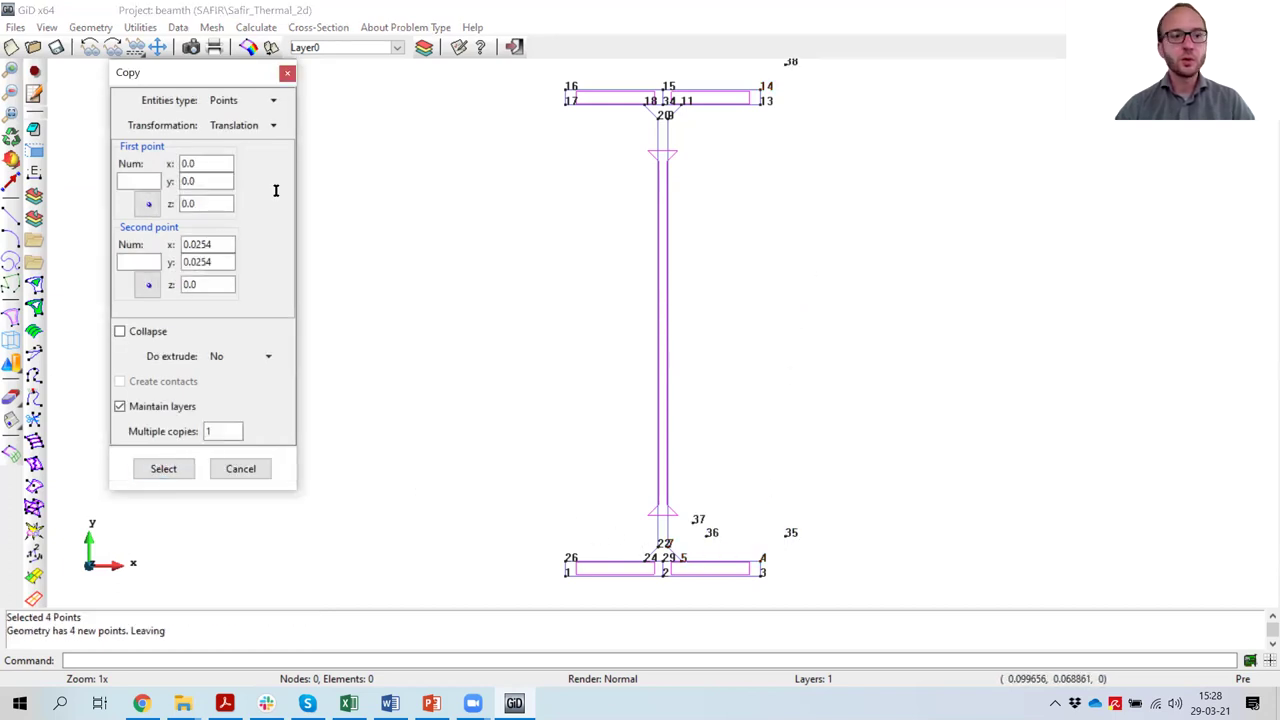
Step: Copy points 3, 11, 13 and the web's upper right corner point with a translation of x 0.0254 and y -0.0254
{"action": "left_click", "coordinate": [10, 116]}
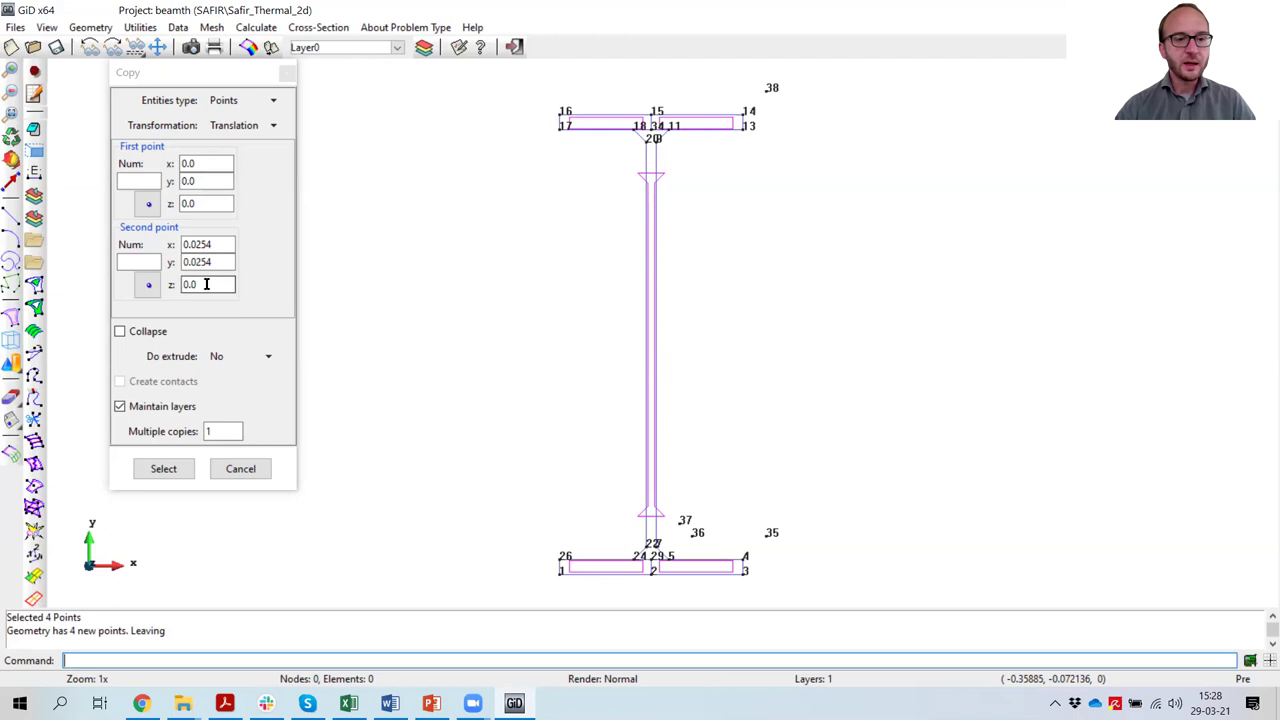
{"action": "left_click", "coordinate": [184, 262]}
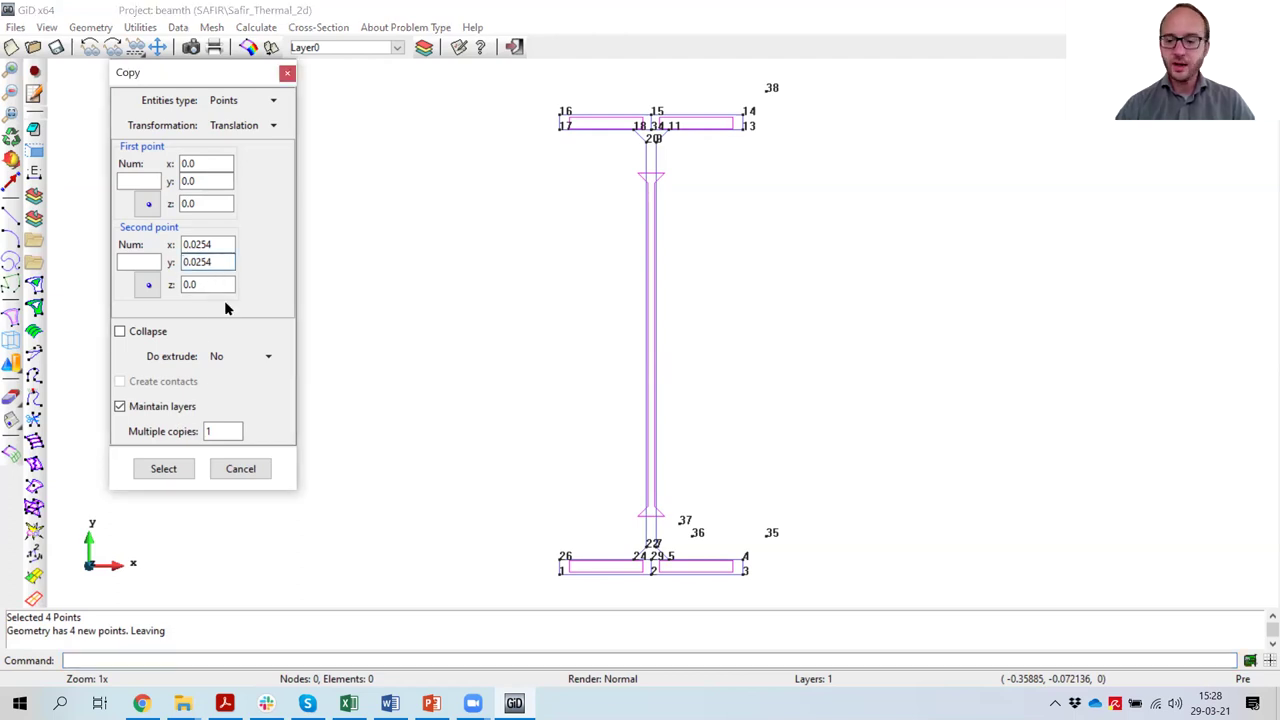
{"action": "type", "text": "-"}
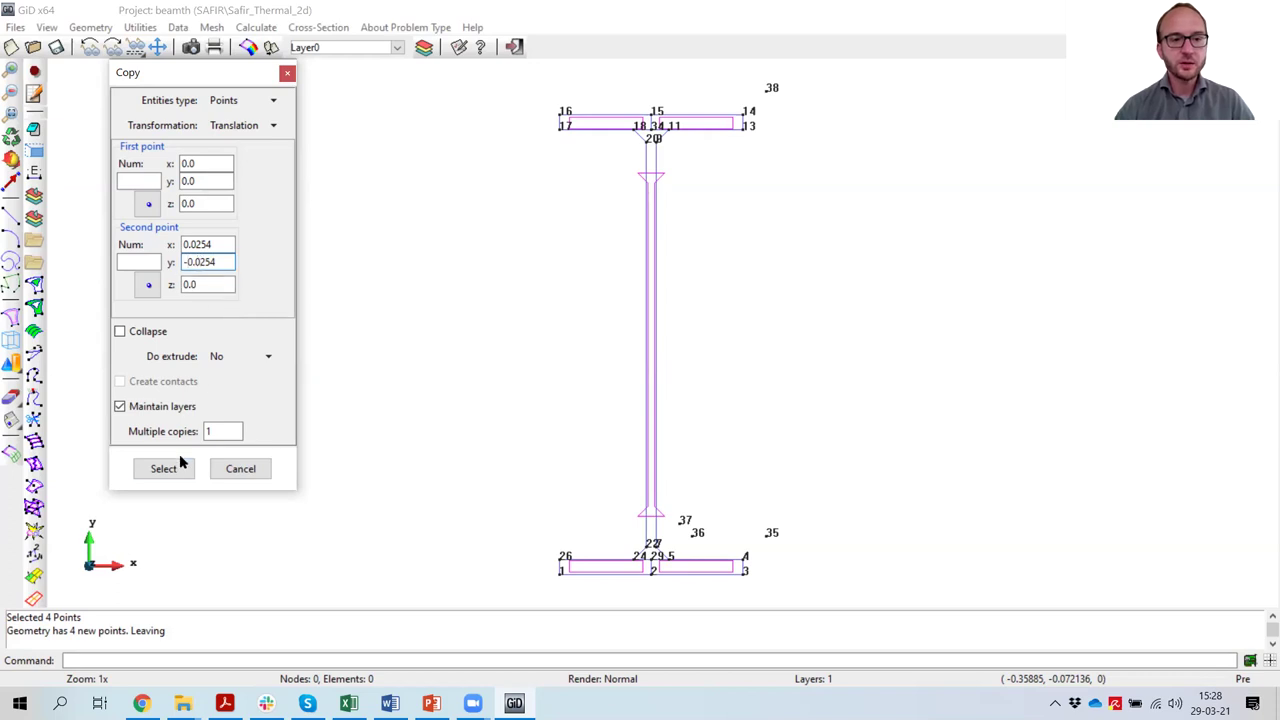
{"action": "left_click", "coordinate": [164, 470]}
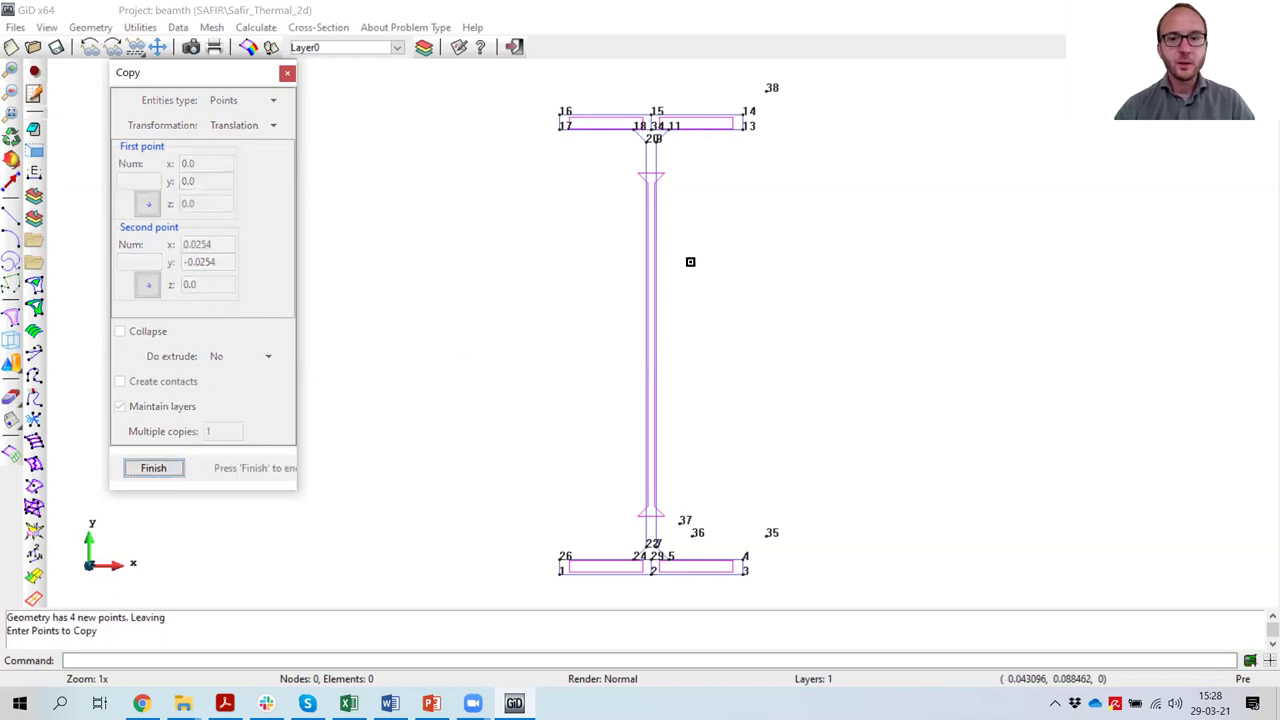
{"action": "left_click", "coordinate": [742, 127]}
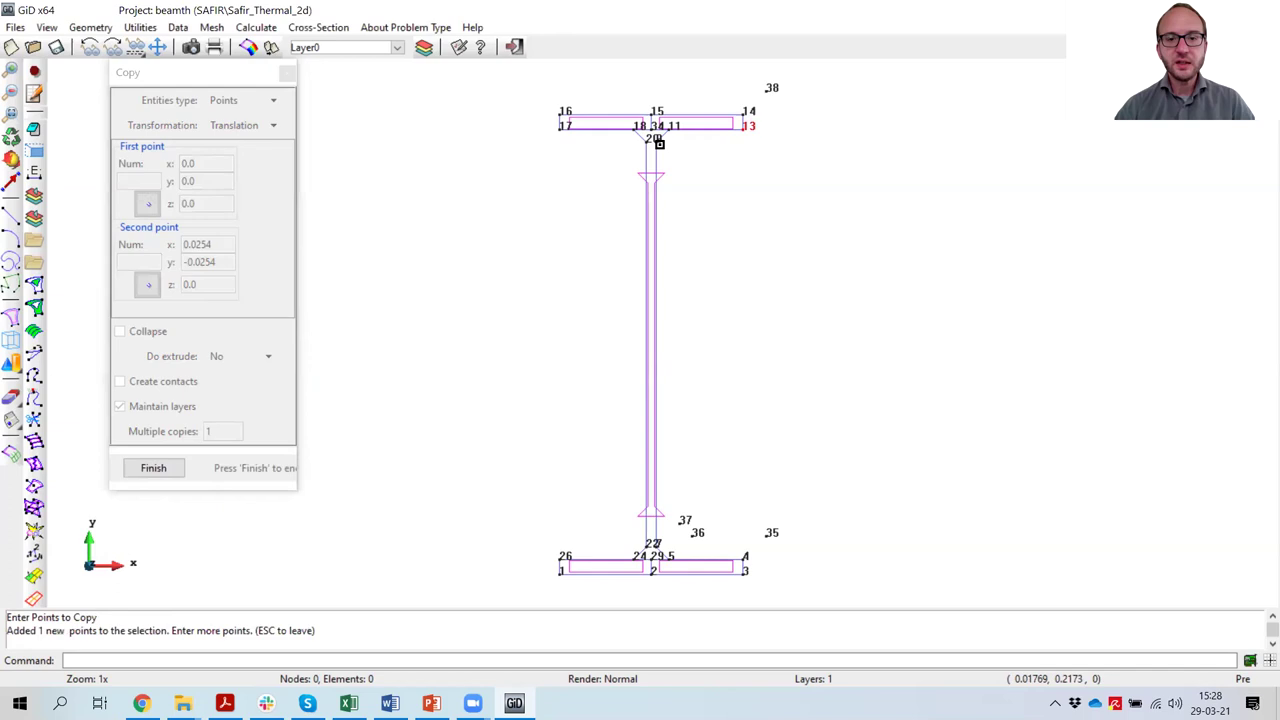
{"action": "left_click", "coordinate": [655, 137]}
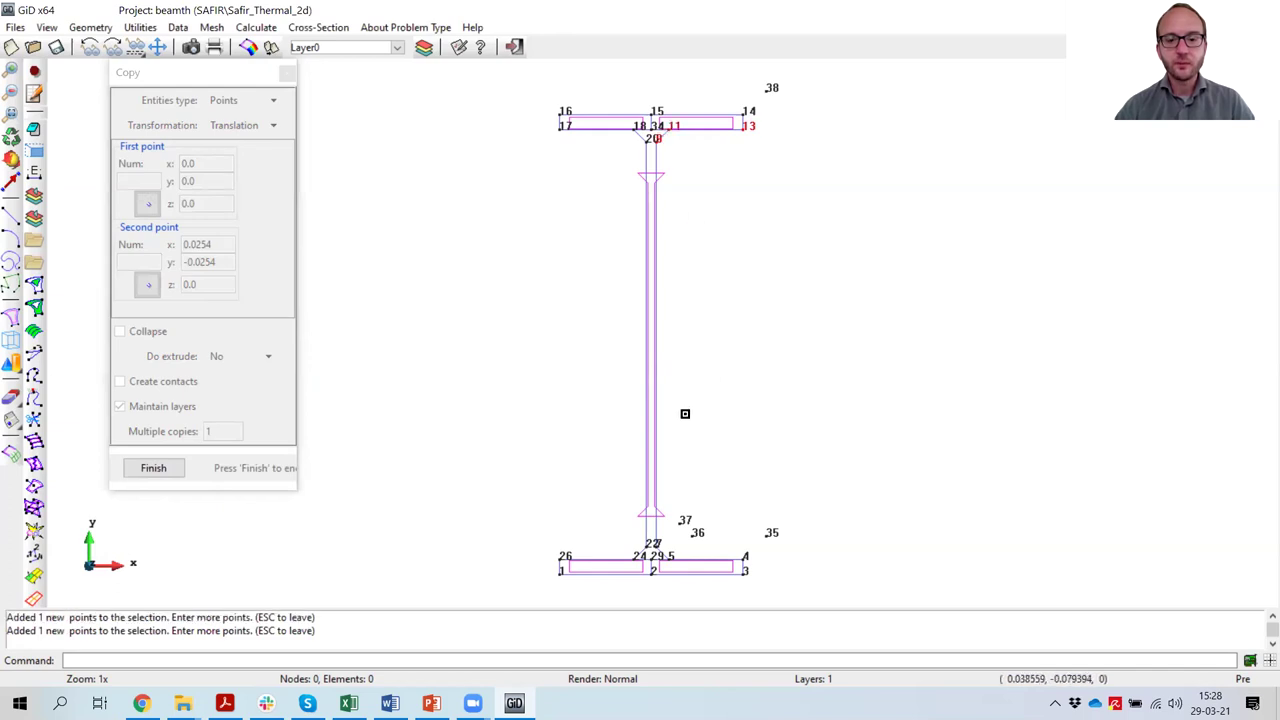
{"action": "left_click", "coordinate": [744, 570]}
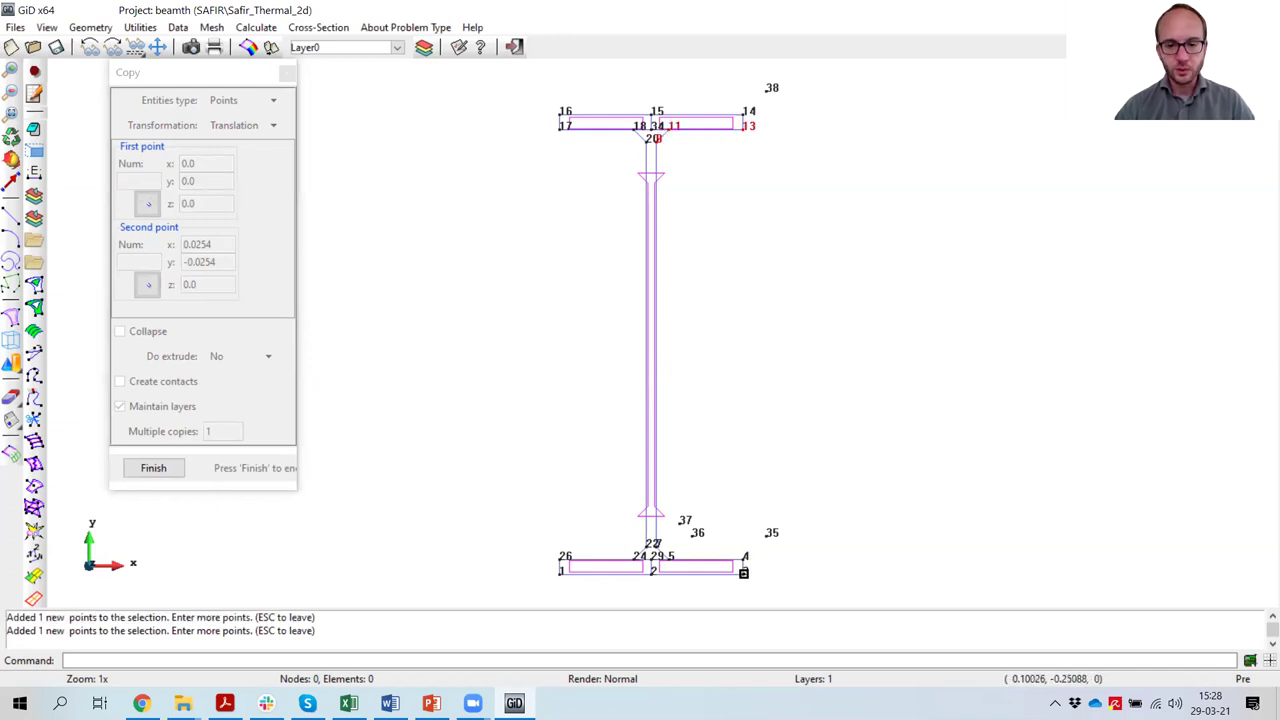
{"action": "left_click", "coordinate": [153, 470]}
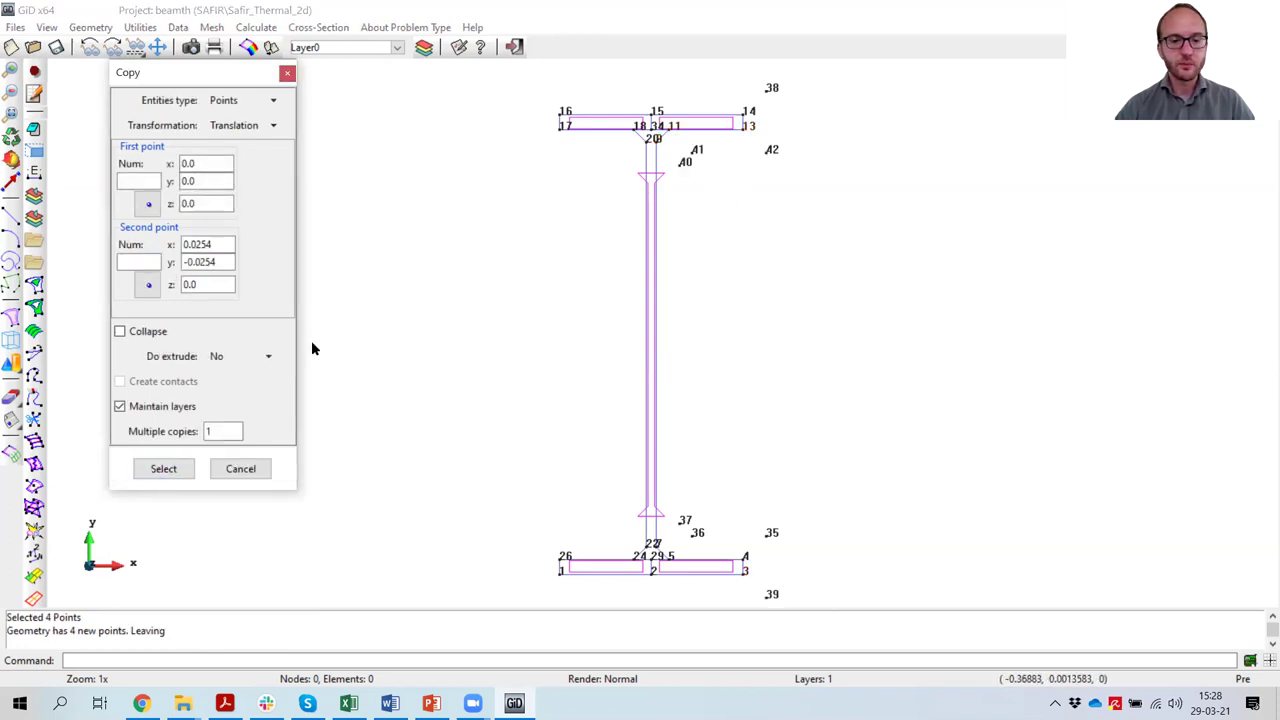
Step: Copy points 1, 17, 18 and 20 with a translation of x -0.0254 and y -0.0254
{"action": "left_click", "coordinate": [184, 244]}
{"action": "type", "text": "-"}
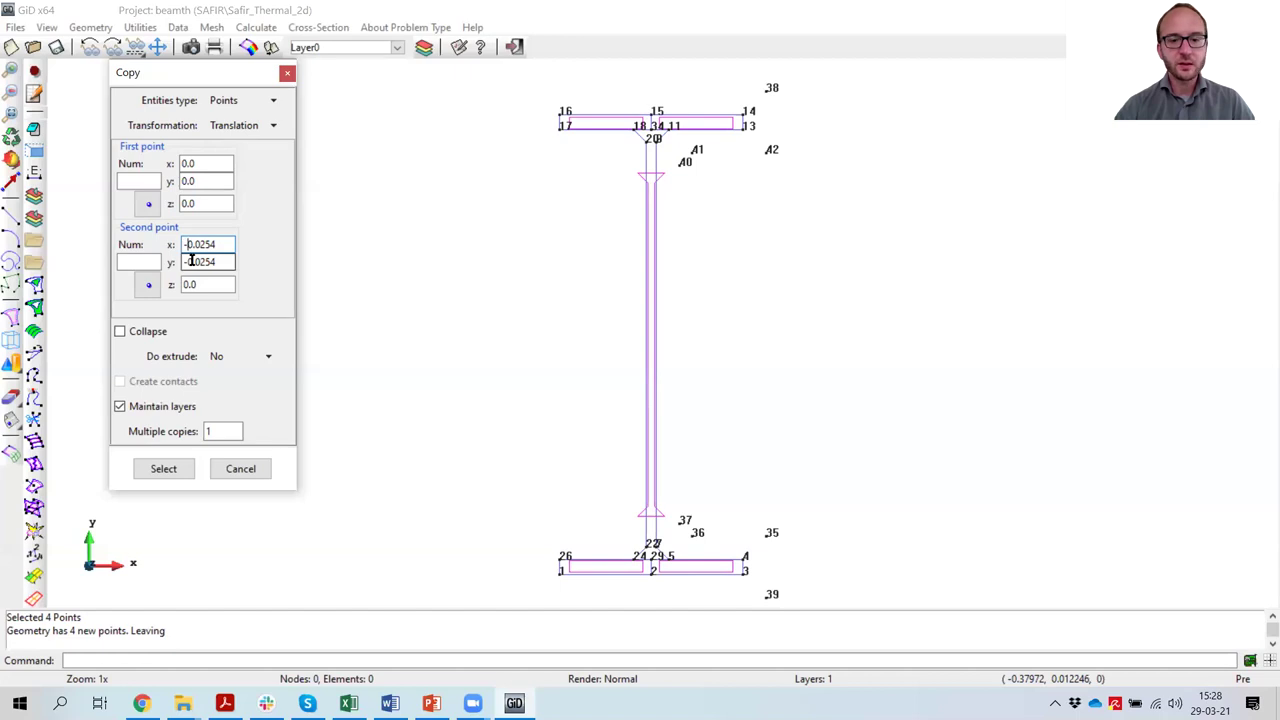
{"action": "left_click", "coordinate": [165, 470]}
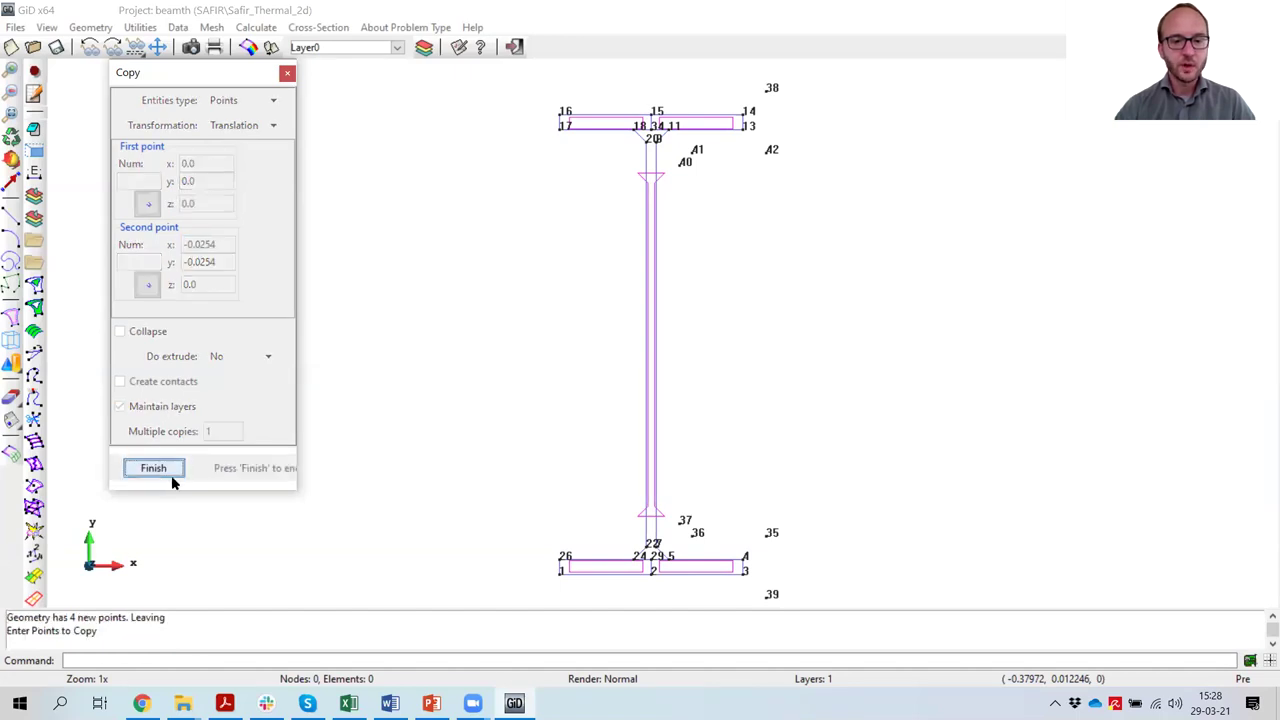
{"action": "left_click", "coordinate": [561, 571]}
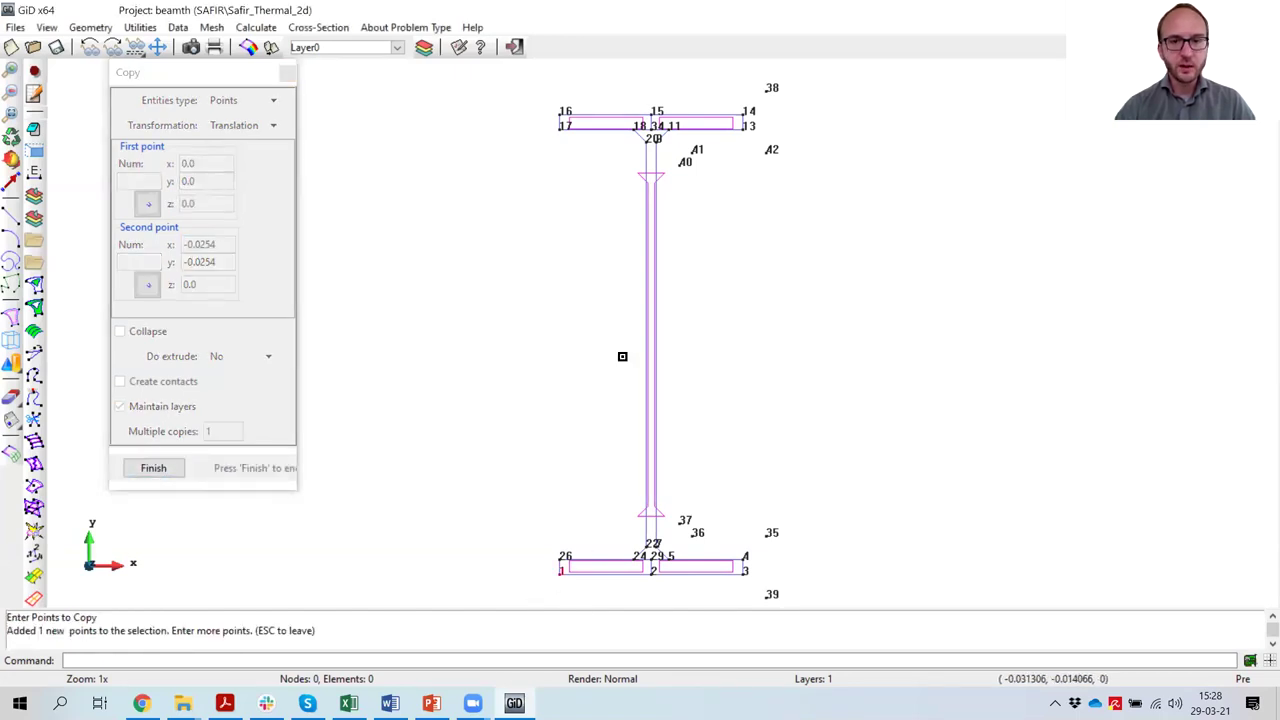
{"action": "left_click", "coordinate": [634, 131]}
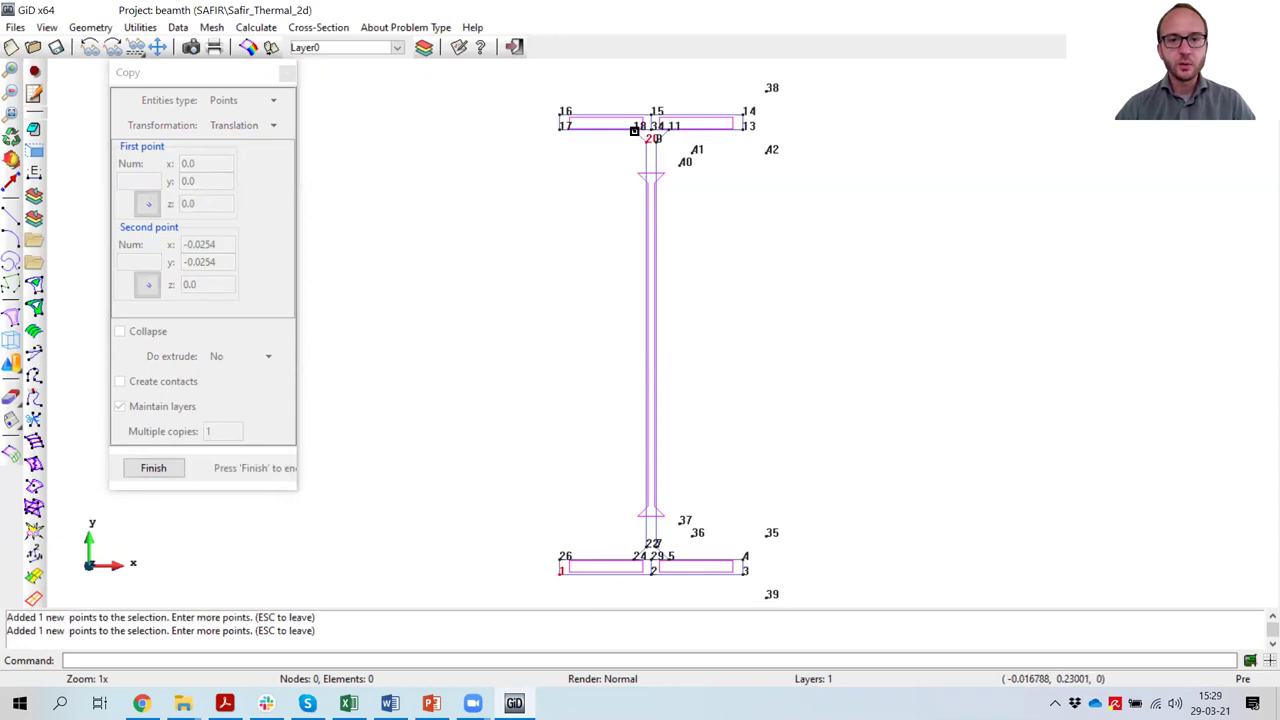
{"action": "left_click", "coordinate": [560, 126]}
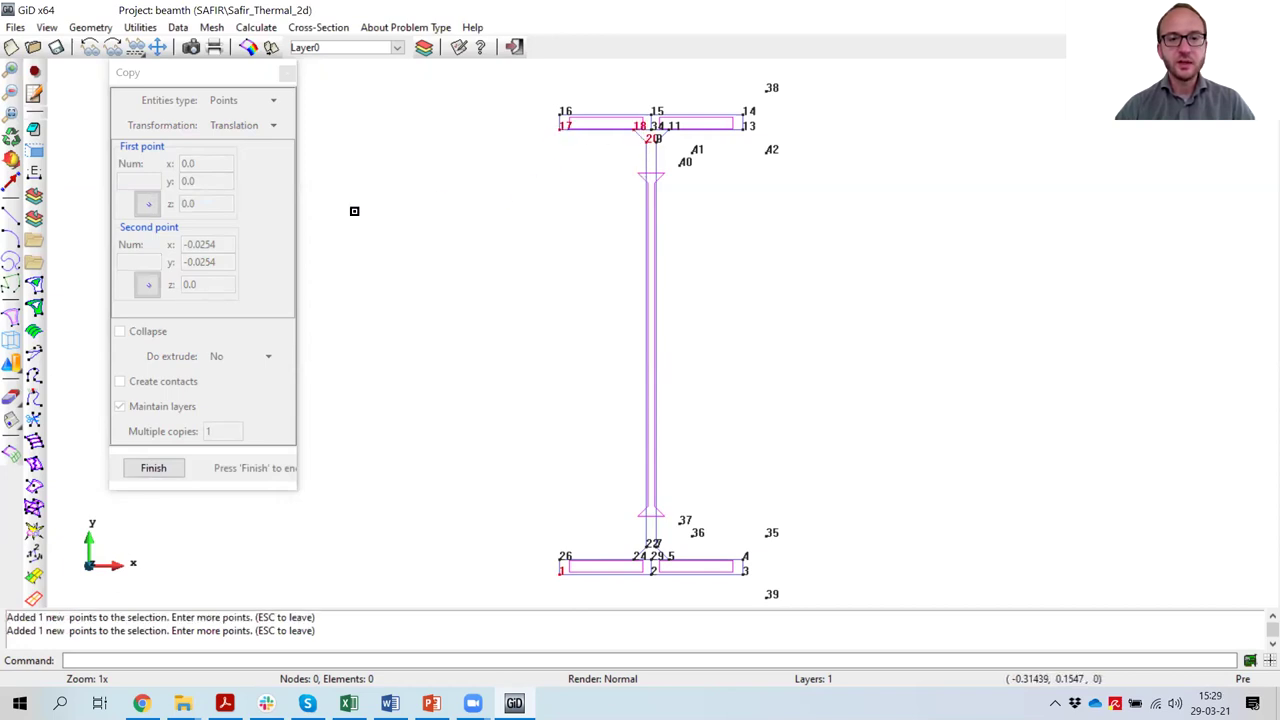
{"action": "left_click", "coordinate": [153, 468]}
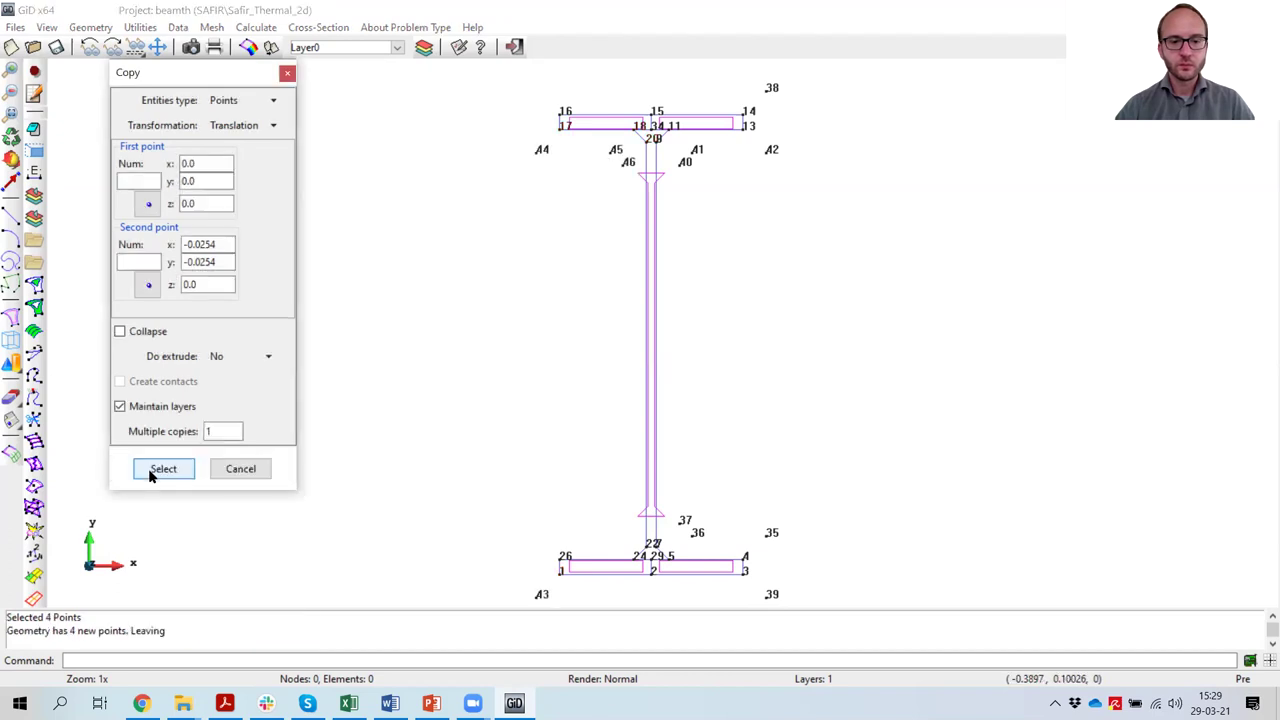
Step: Copy points 16, 22, 24 and 26 with a translation of x -0.0254 and y 0.0254, and save the project
{"action": "left_click", "coordinate": [188, 262]}
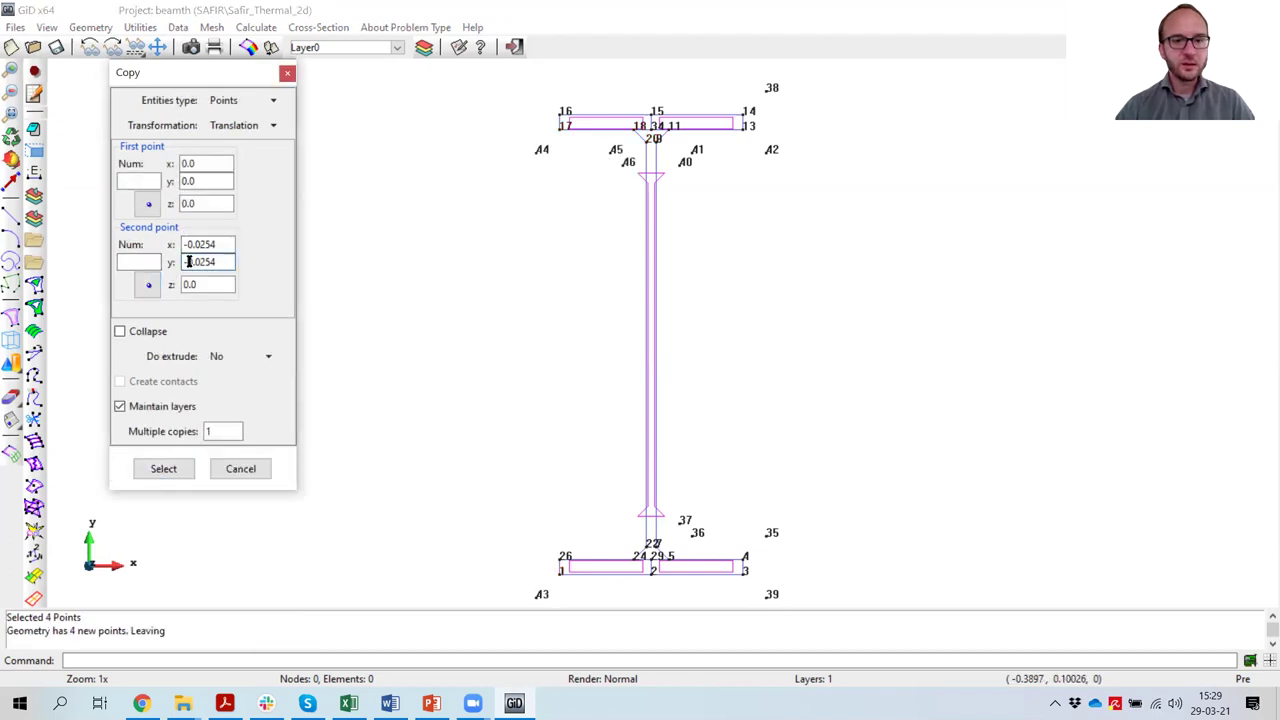
{"action": "key", "text": "BackSpace"}
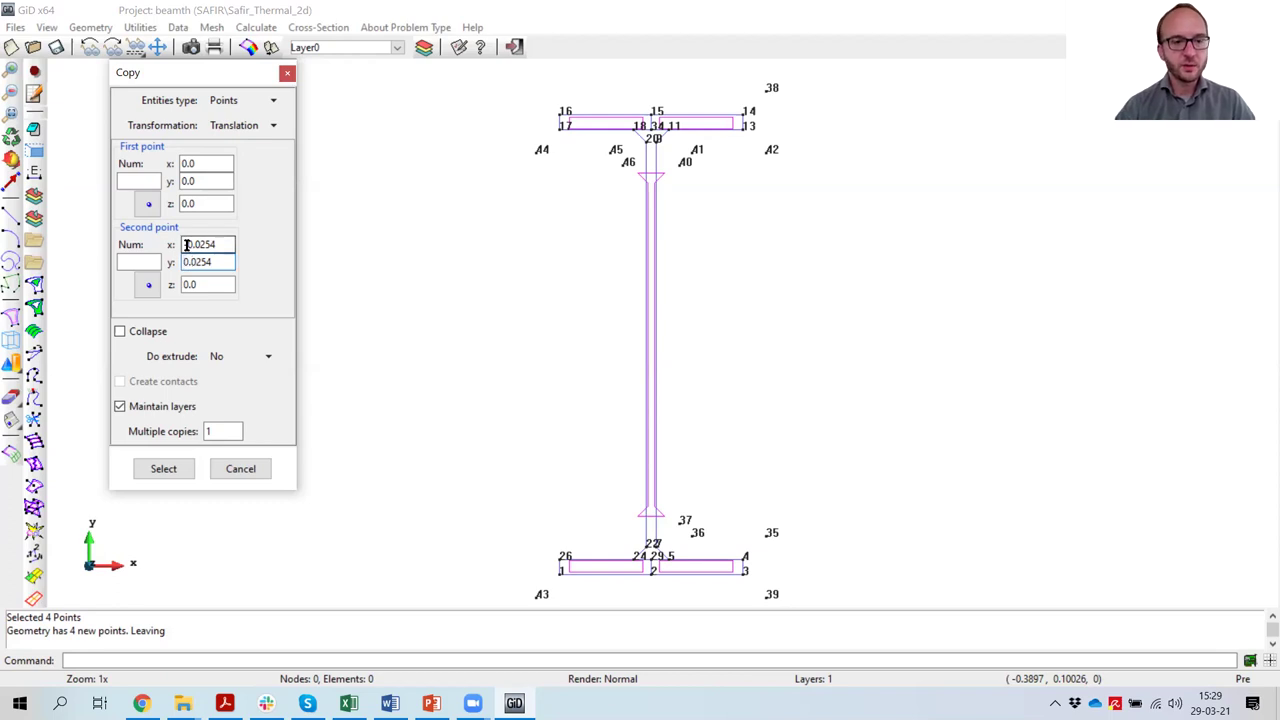
{"action": "left_click", "coordinate": [165, 469]}
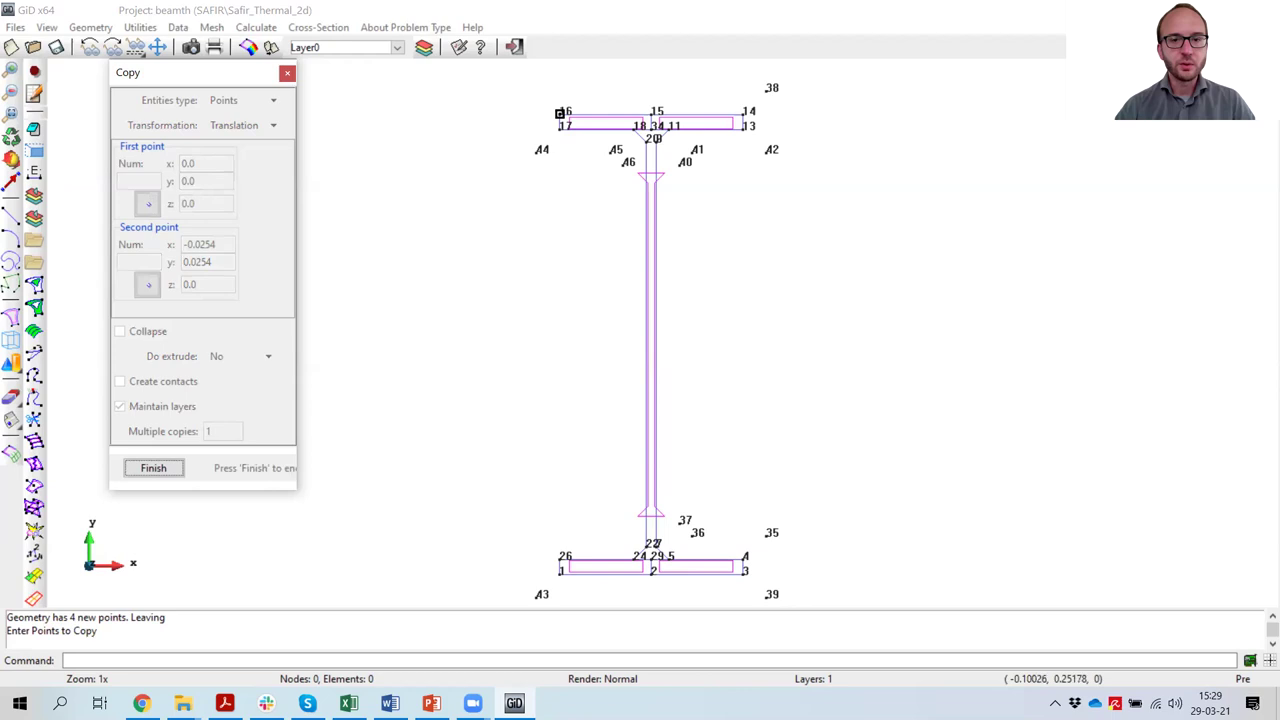
{"action": "left_click", "coordinate": [557, 113]}
{"action": "left_click", "coordinate": [560, 556]}
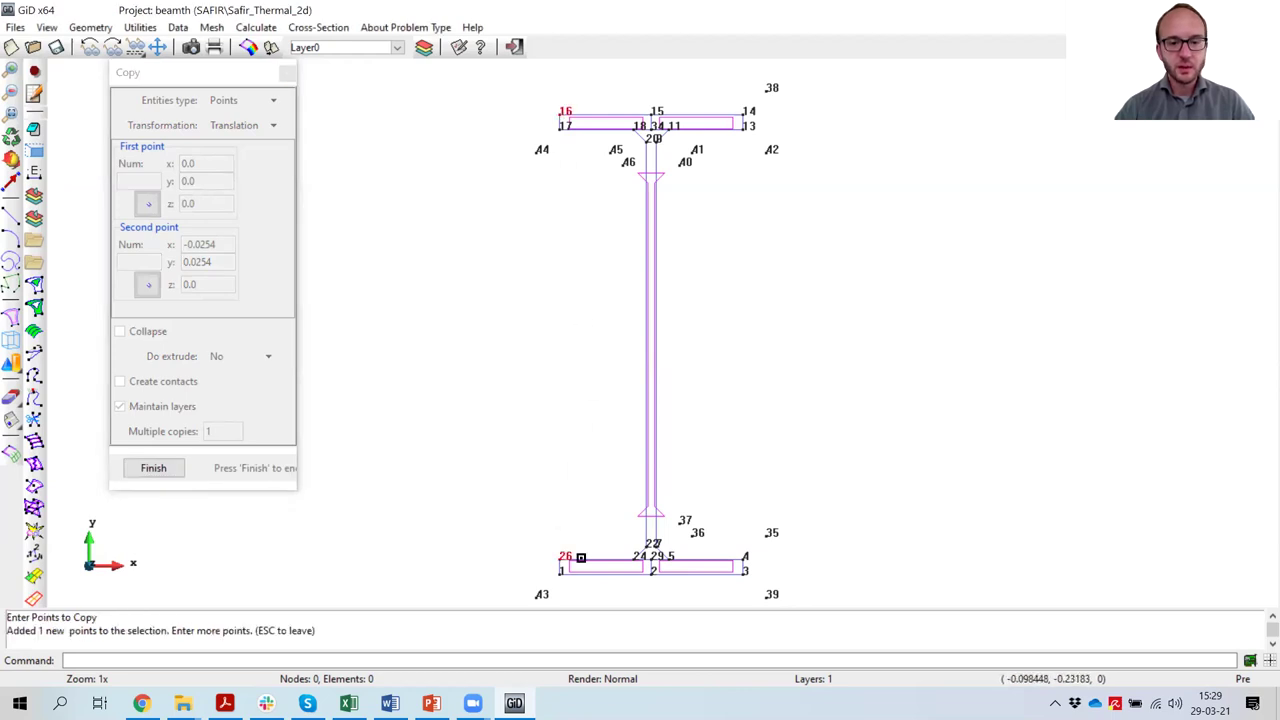
{"action": "left_click", "coordinate": [640, 556]}
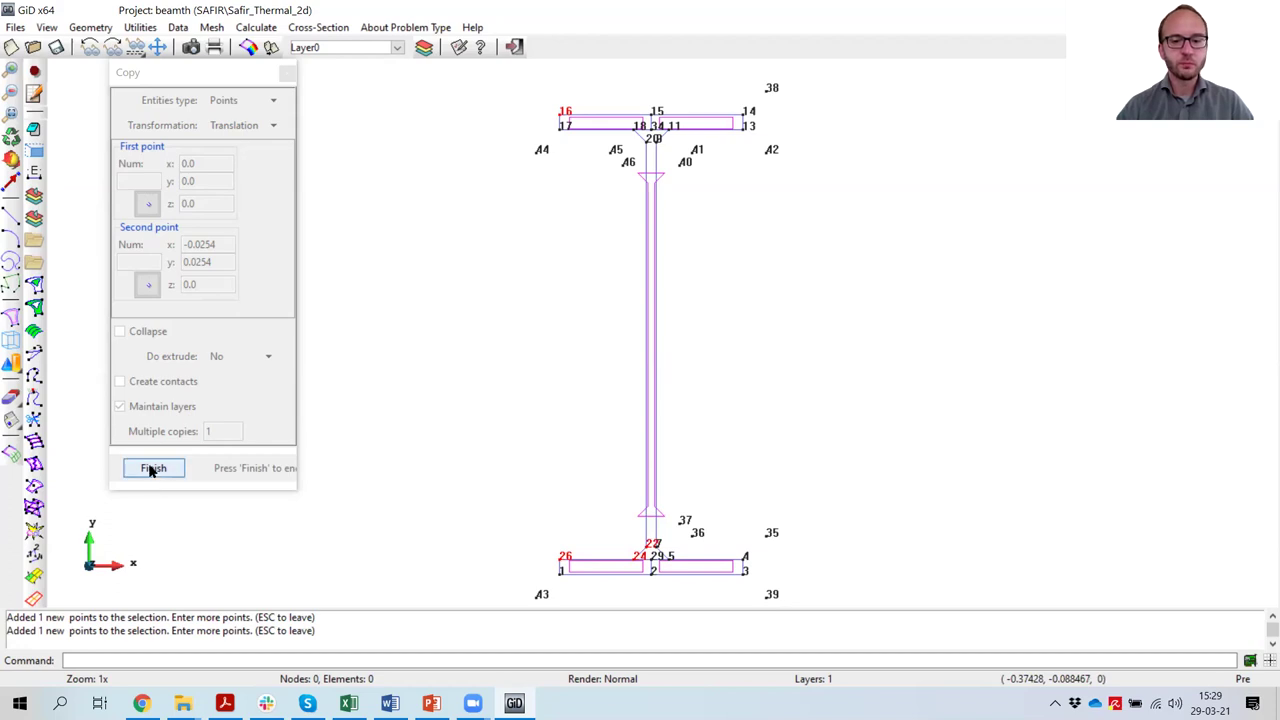
{"action": "left_click", "coordinate": [152, 469]}
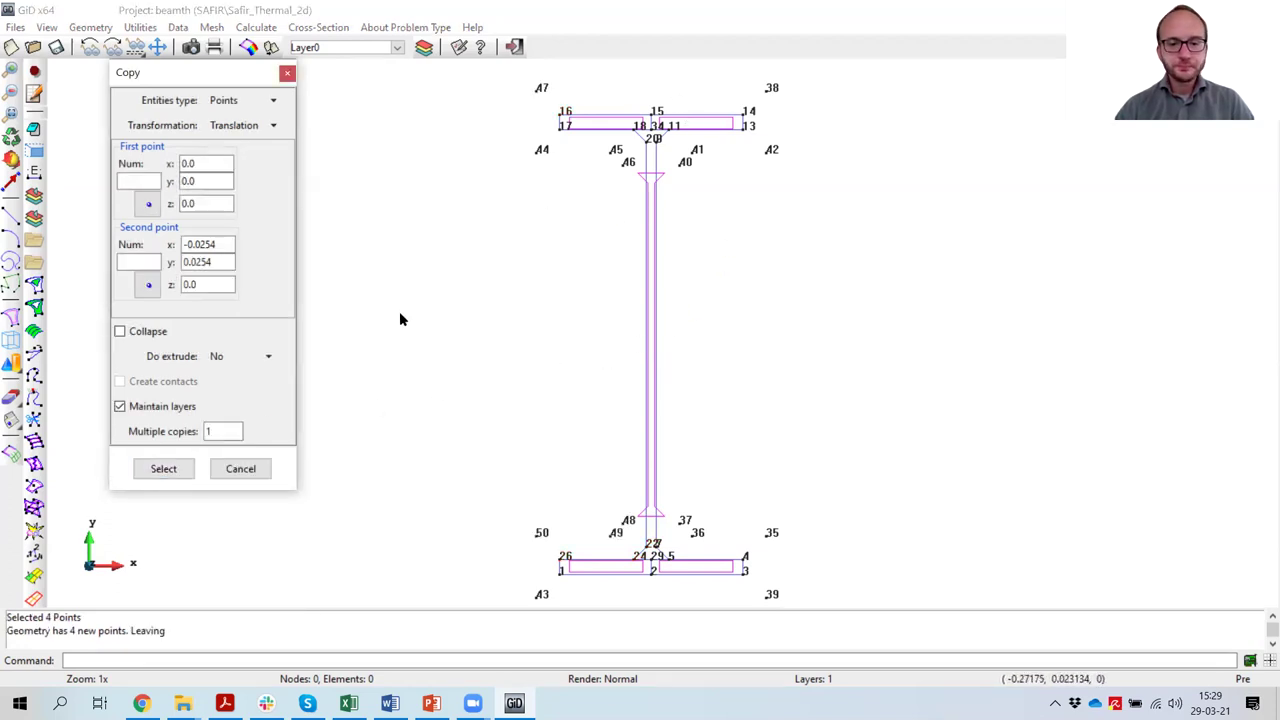
{"action": "left_click", "coordinate": [240, 469]}
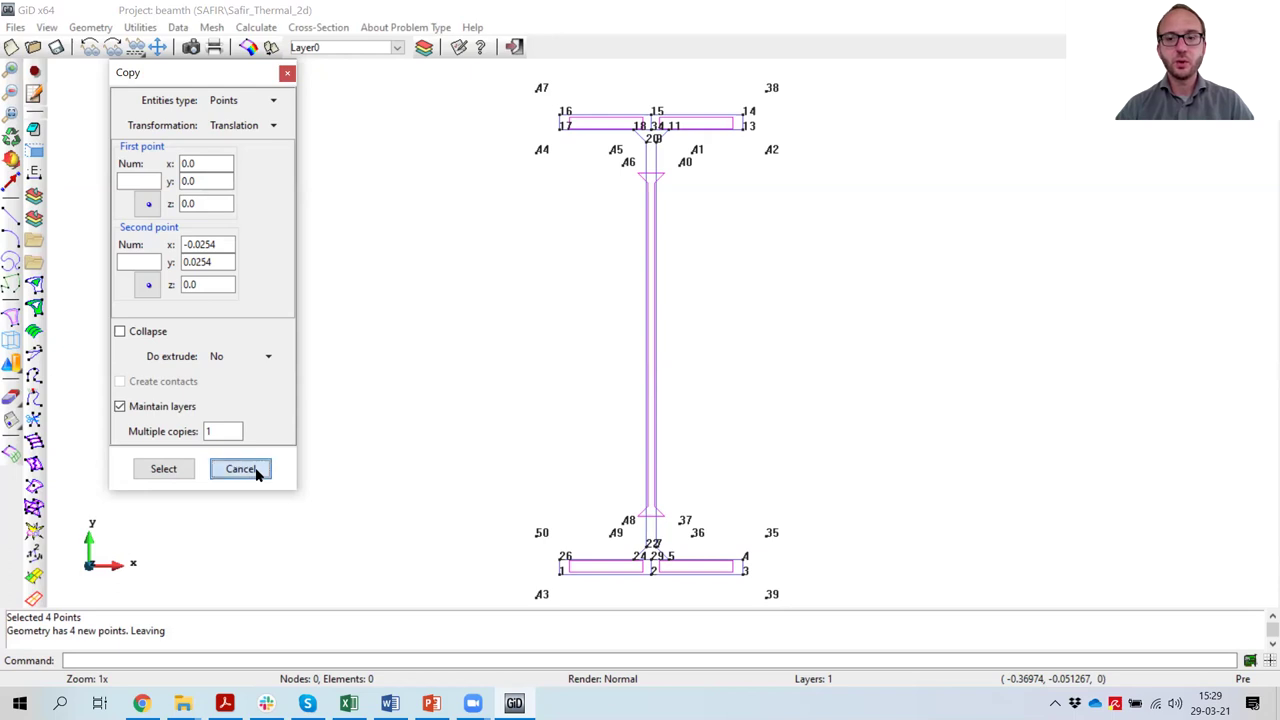
{"action": "left_click", "coordinate": [56, 48]}
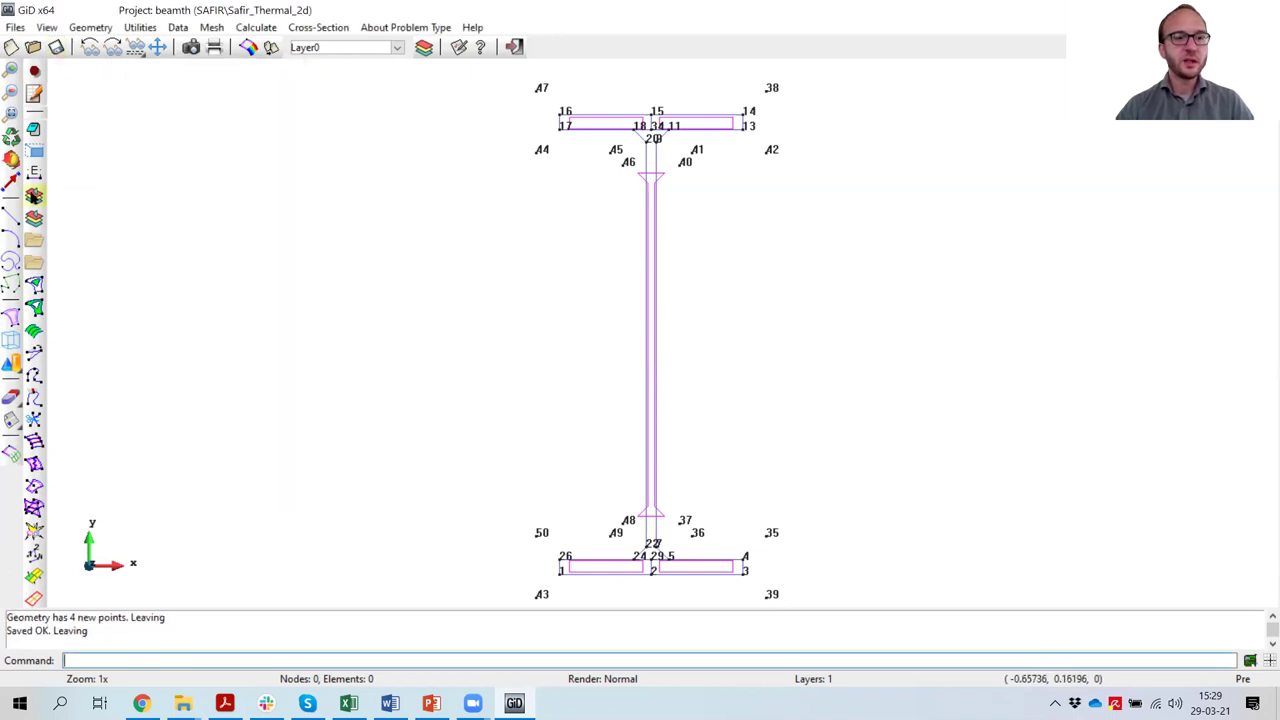
Step: Draw connected lines joining existing points 47, 38, 42, 41, 40, 37, 36, 35 and 39 along the insulation's outer contour
{"action": "left_click", "coordinate": [10, 218]}
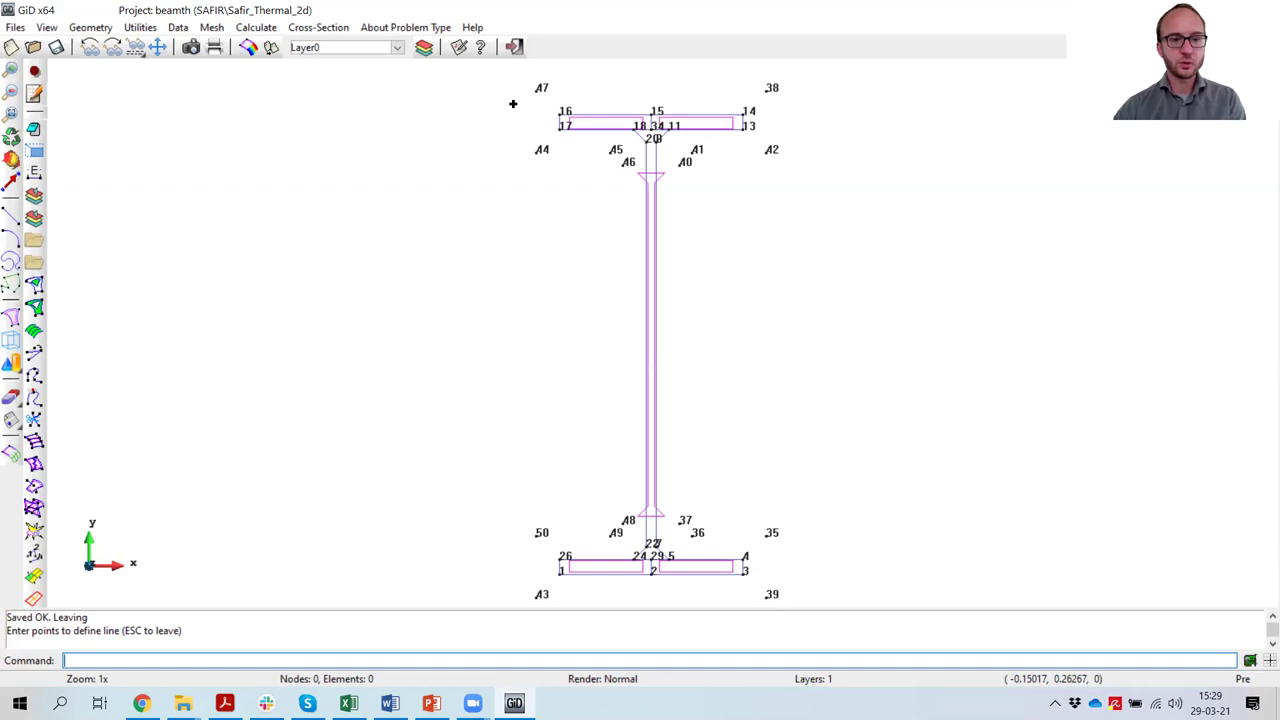
{"action": "key", "text": "ctrl+a"}
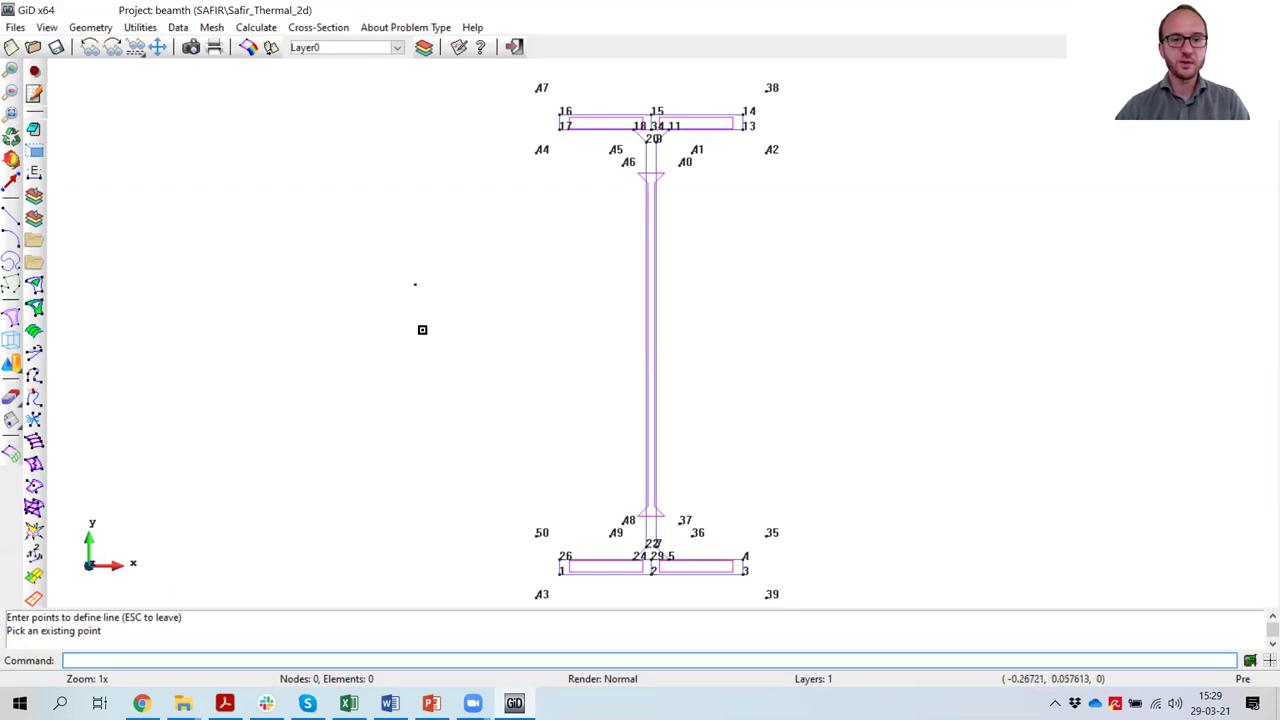
{"action": "left_click", "coordinate": [541, 88]}
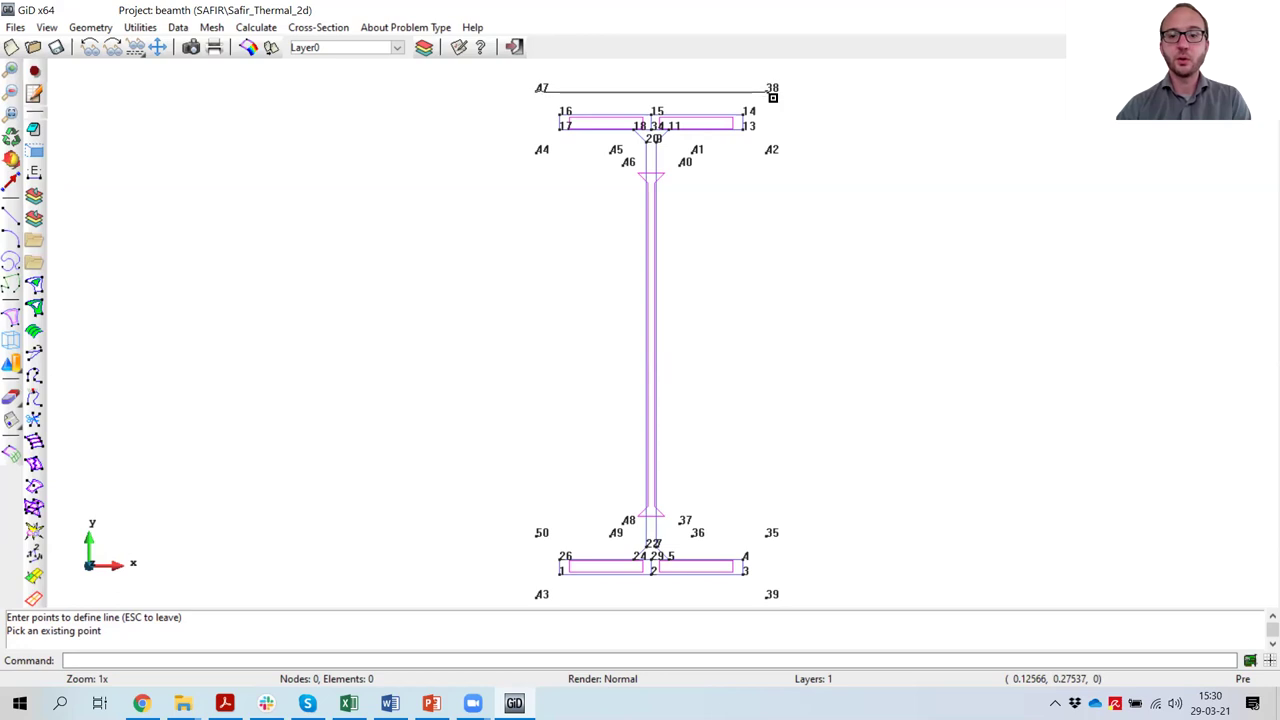
{"action": "left_click", "coordinate": [766, 88]}
{"action": "left_click", "coordinate": [767, 150]}
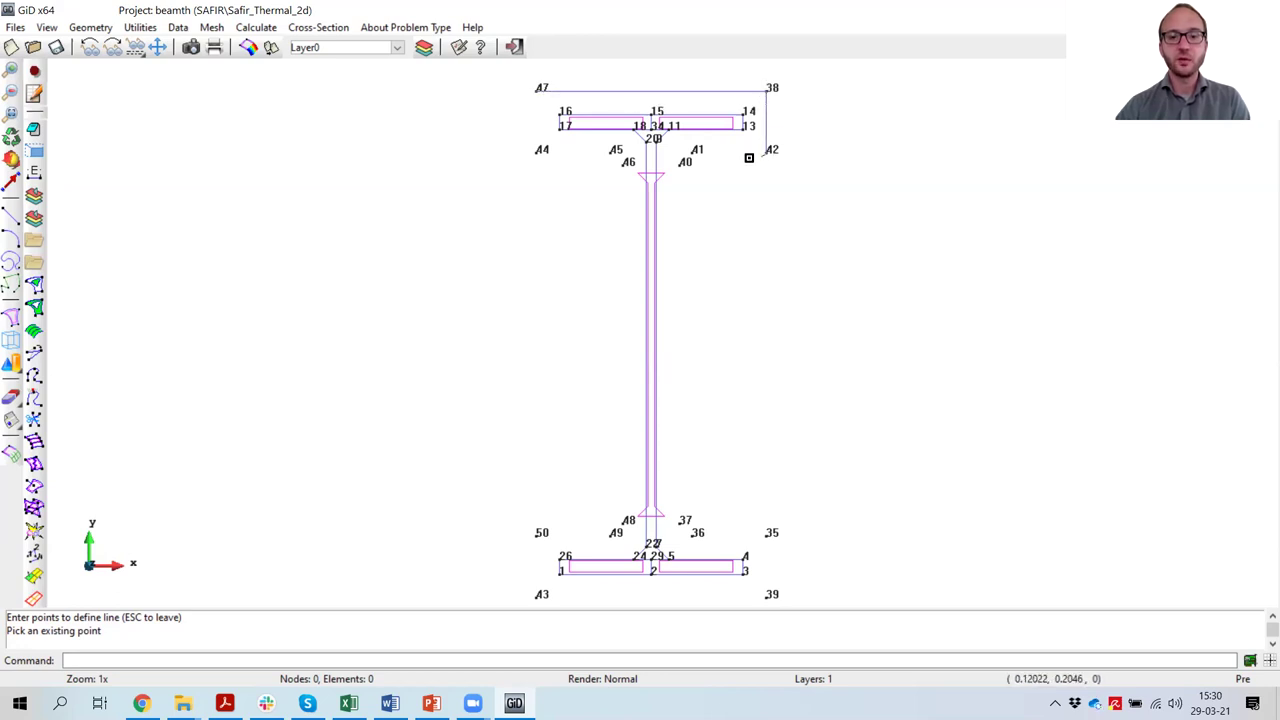
{"action": "left_click", "coordinate": [695, 150]}
{"action": "left_click", "coordinate": [683, 162]}
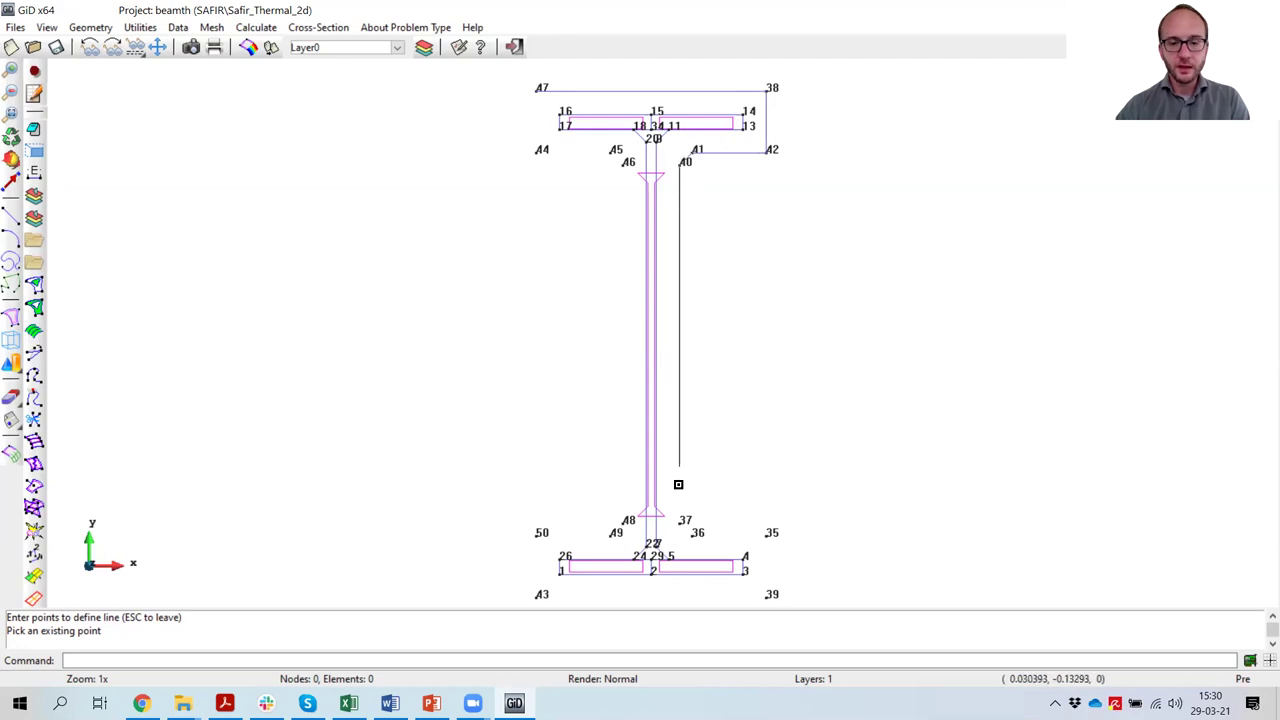
{"action": "left_click", "coordinate": [681, 521]}
{"action": "left_click", "coordinate": [690, 534]}
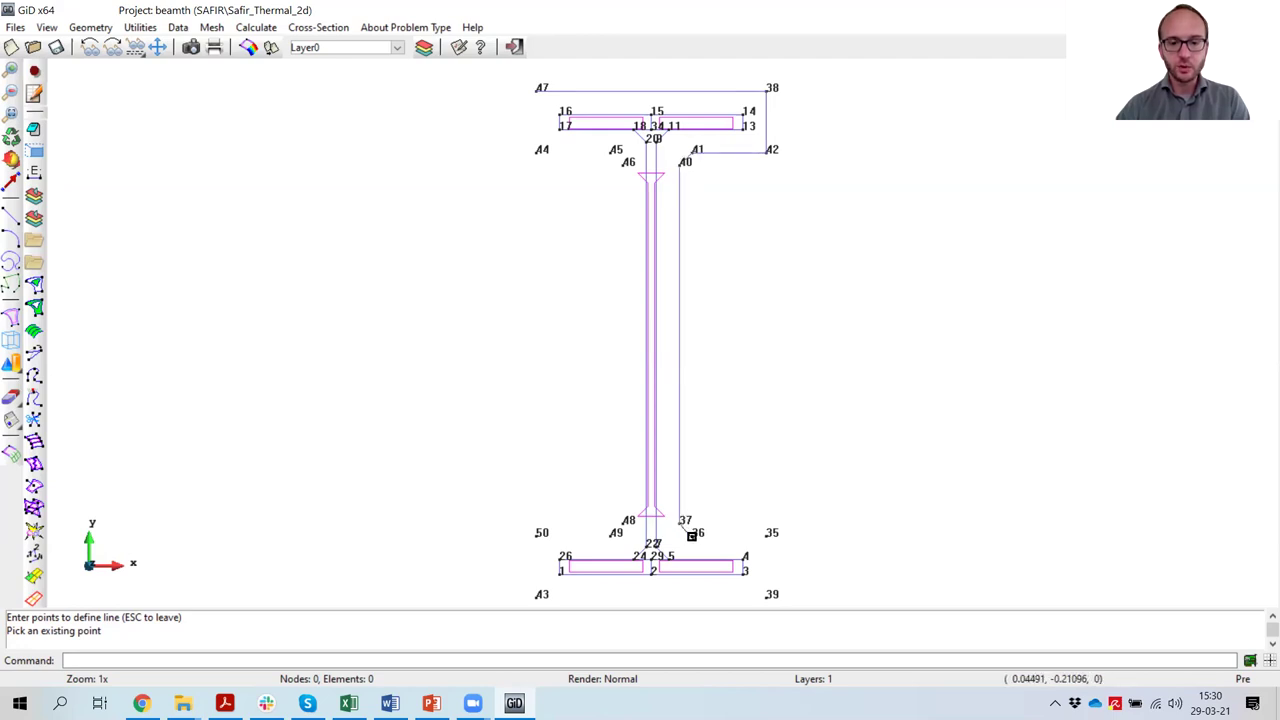
{"action": "left_click", "coordinate": [768, 534]}
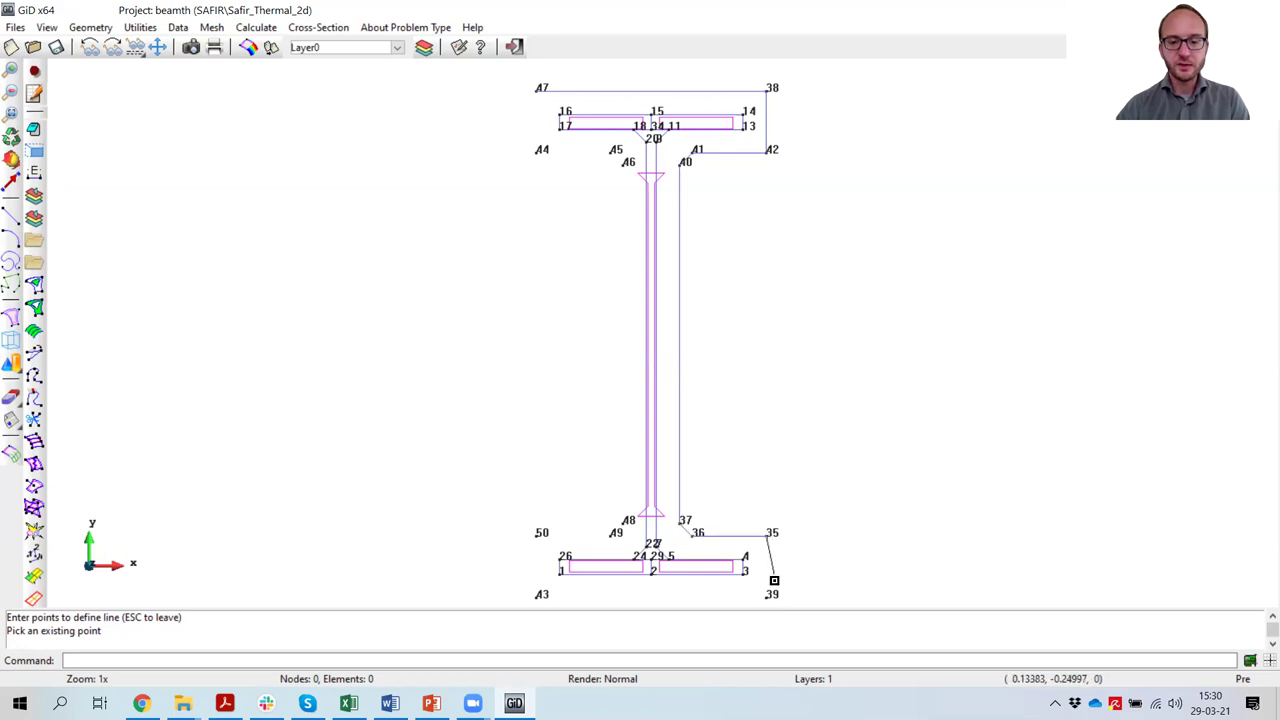
{"action": "left_click", "coordinate": [768, 594]}
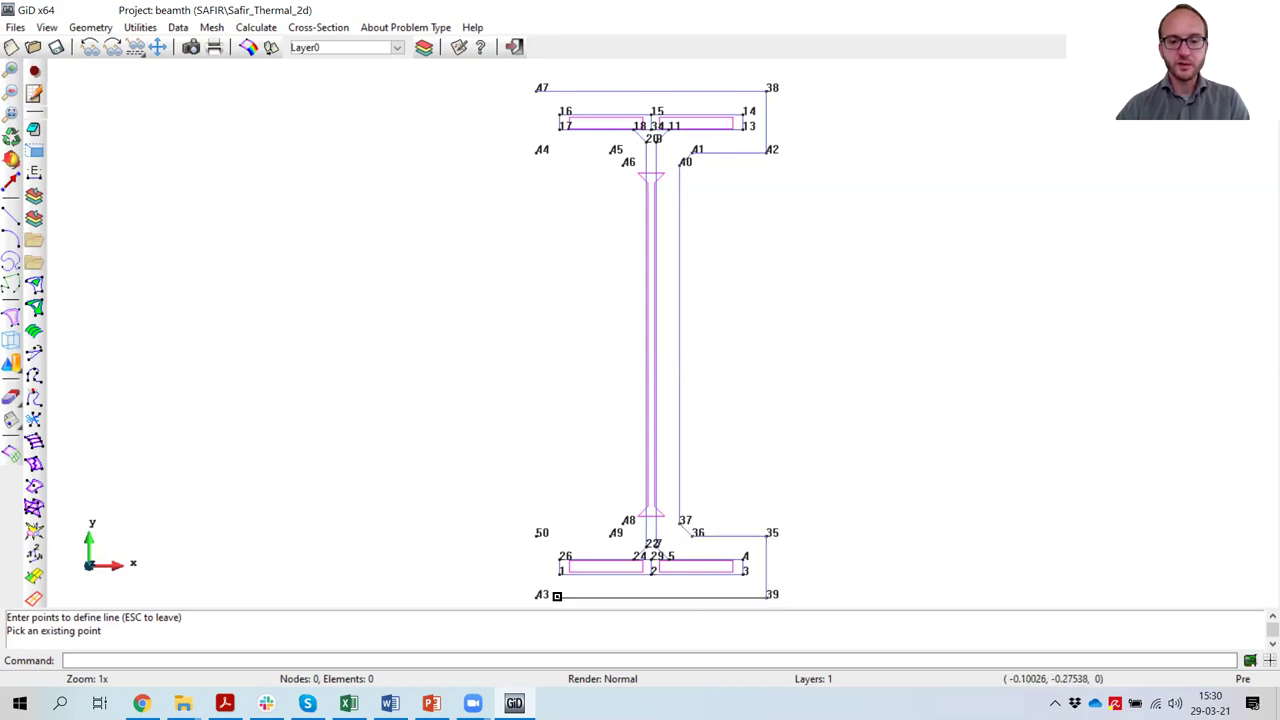
Step: Continue the contour line through points 43, 50, 49, 48, 46, 45 and 44, closing it at point 47
{"action": "left_click", "coordinate": [535, 596]}
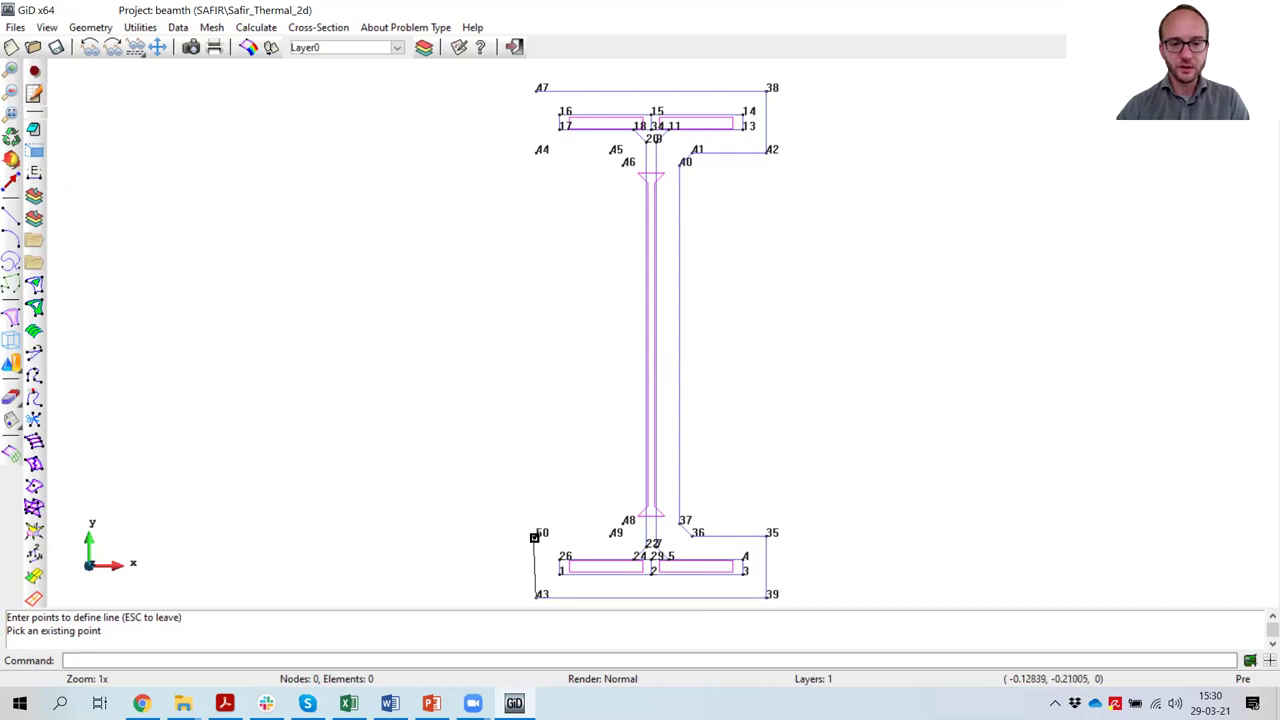
{"action": "left_click", "coordinate": [536, 536]}
{"action": "left_click", "coordinate": [612, 536]}
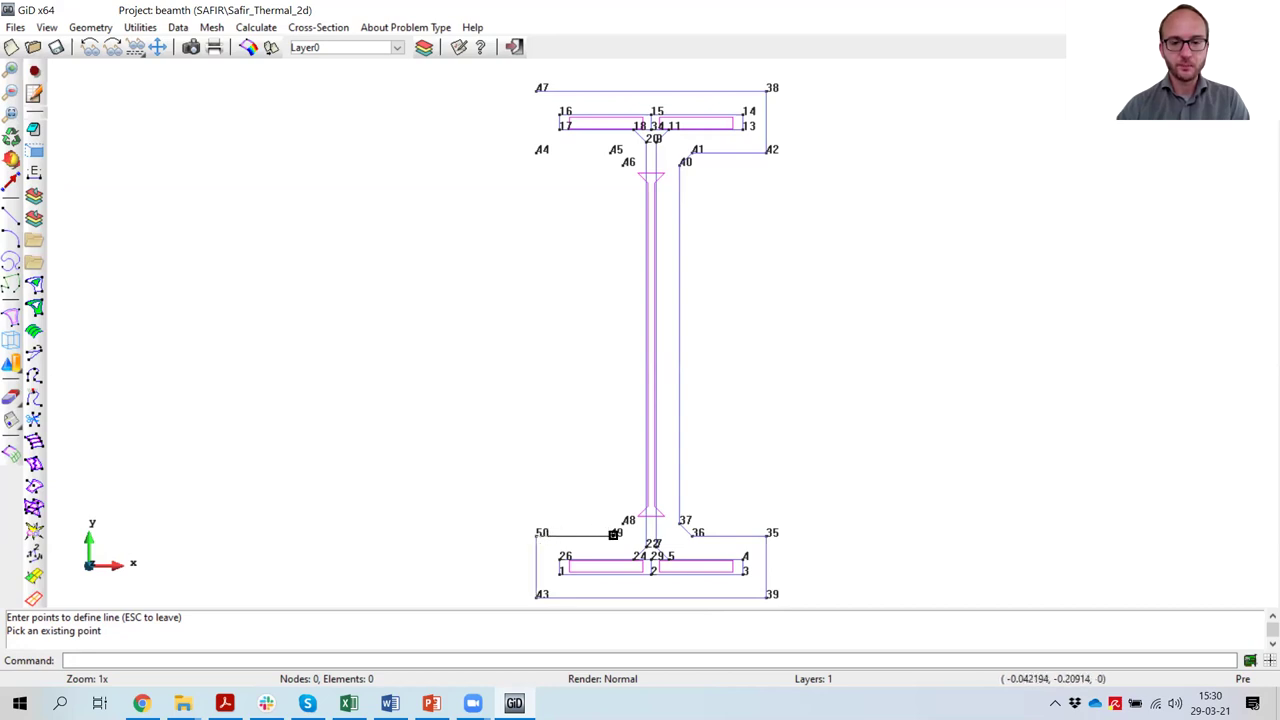
{"action": "left_click", "coordinate": [621, 518]}
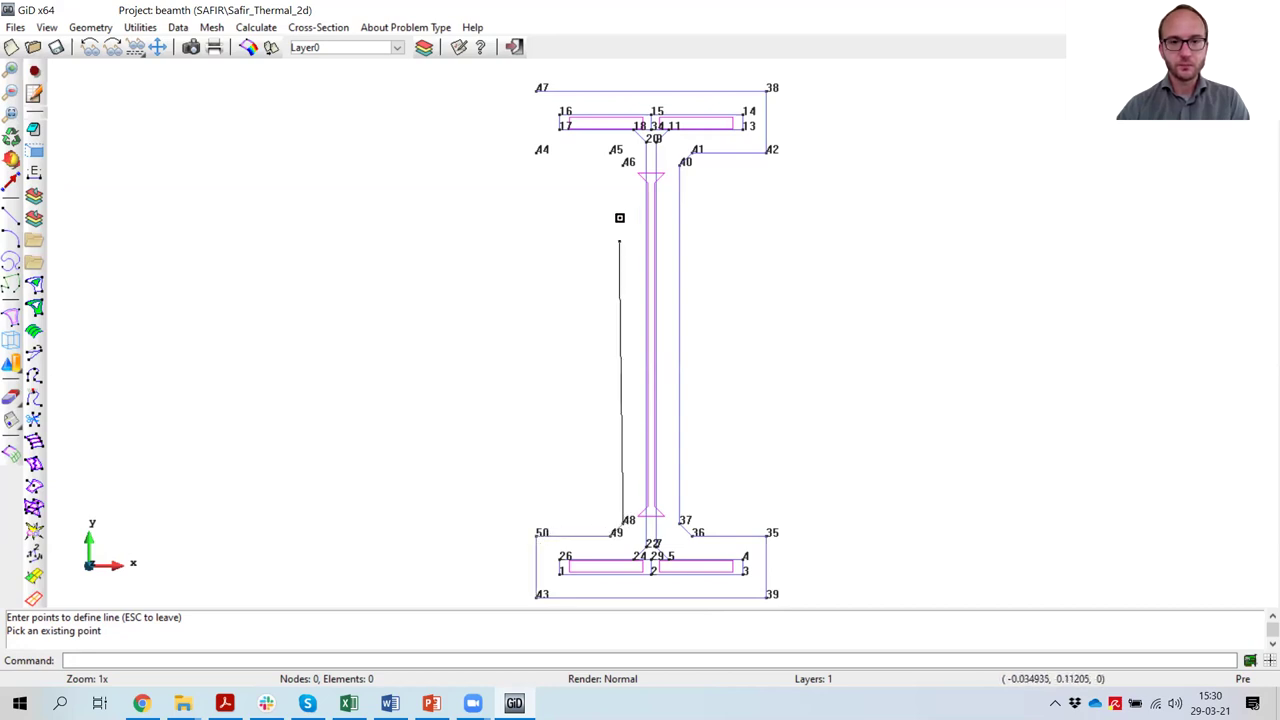
{"action": "left_click", "coordinate": [623, 164]}
{"action": "left_click", "coordinate": [610, 151]}
{"action": "left_click", "coordinate": [538, 150]}
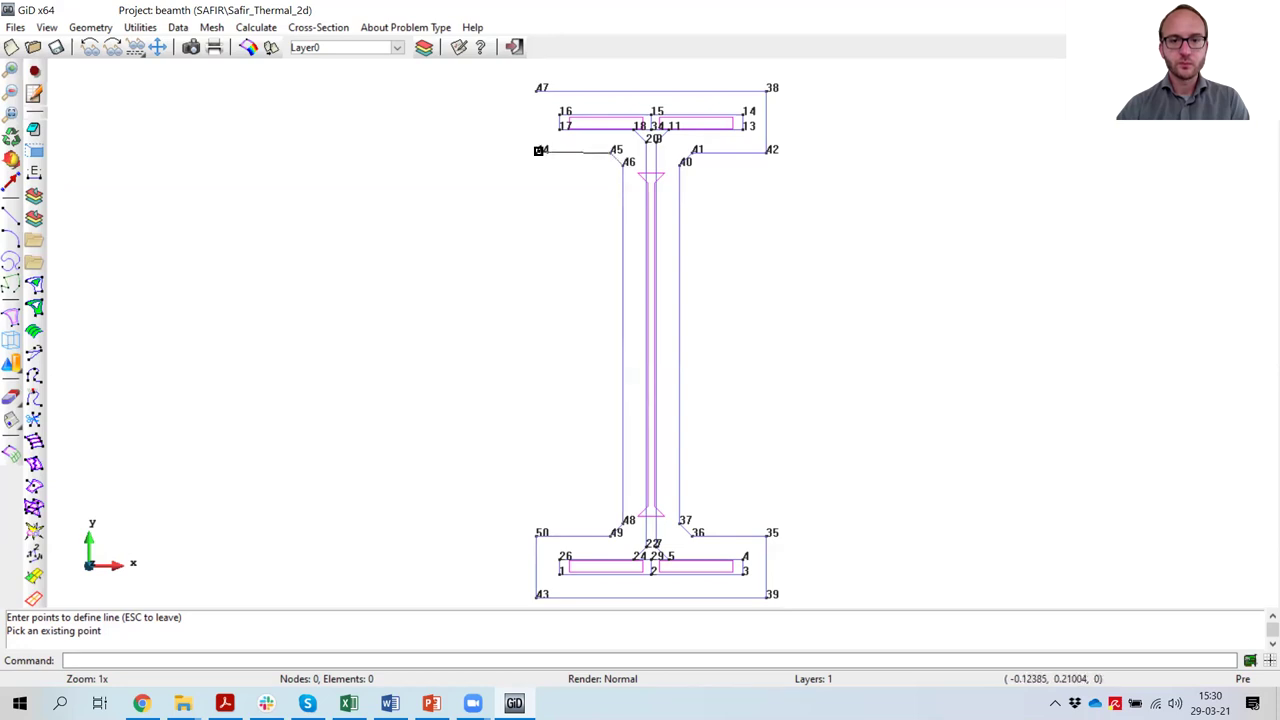
{"action": "left_click", "coordinate": [537, 90]}
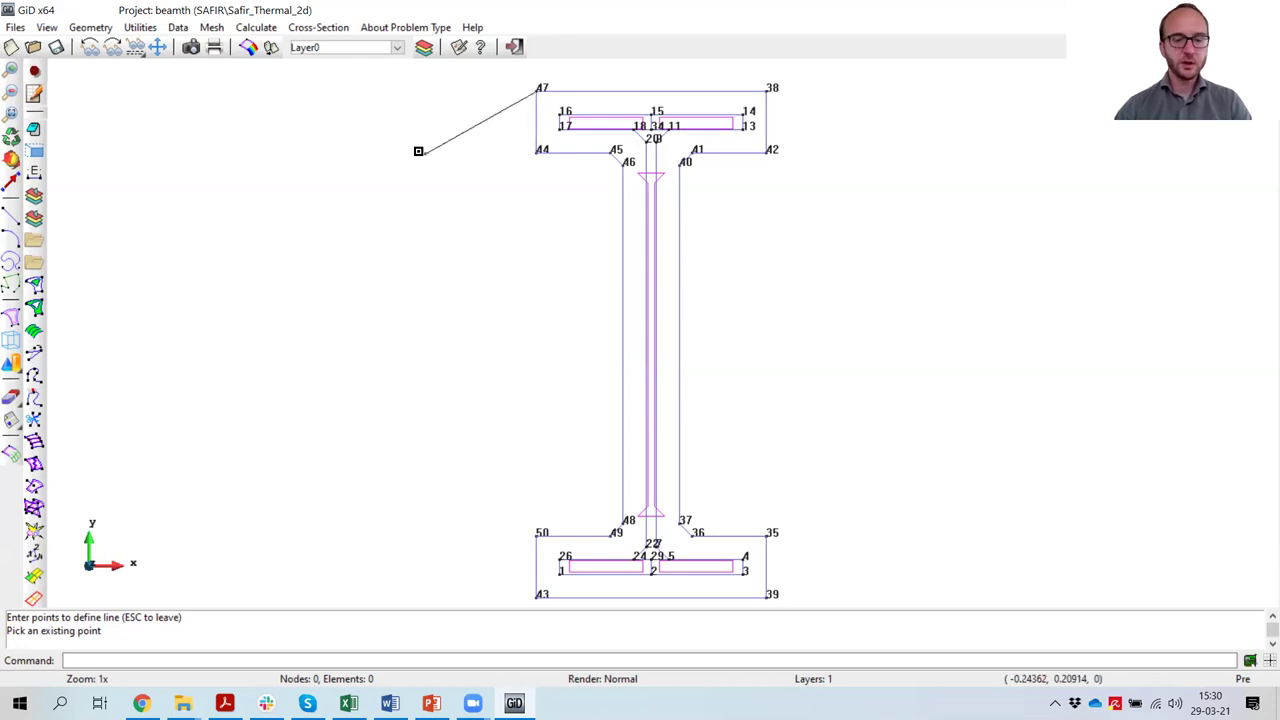
{"action": "key", "text": "Escape"}
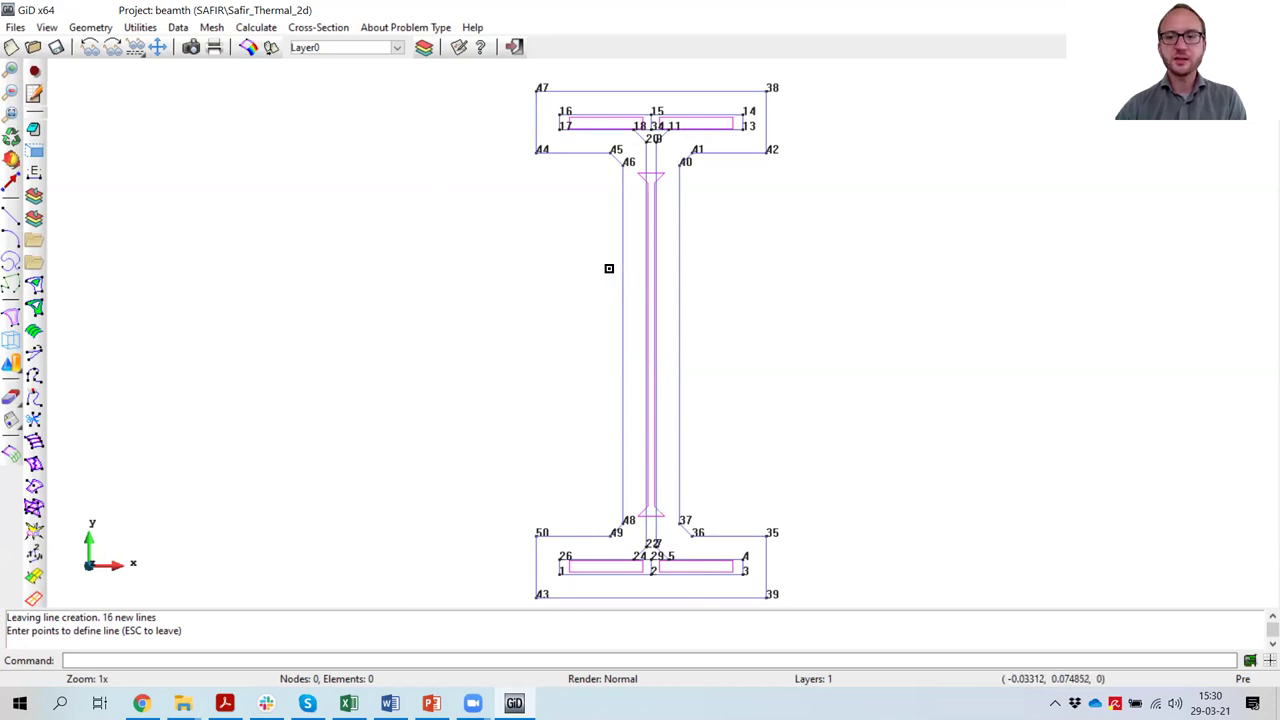
Step: Start a NURBS surface and select all the lines of the insulation's outer contour between points 35 and 50
{"action": "left_click", "coordinate": [11, 318]}
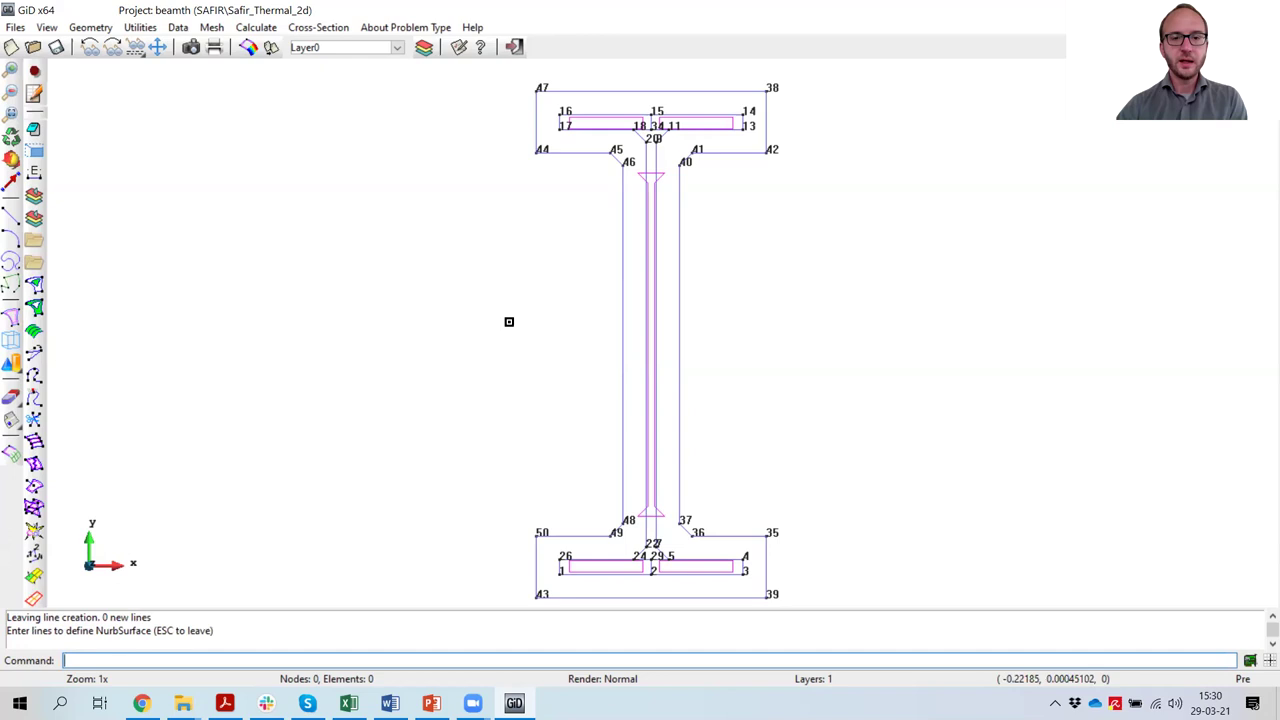
{"action": "left_click", "coordinate": [621, 275]}
{"action": "left_click", "coordinate": [617, 156]}
{"action": "left_click", "coordinate": [572, 150]}
{"action": "left_click", "coordinate": [541, 123]}
{"action": "left_click", "coordinate": [721, 96]}
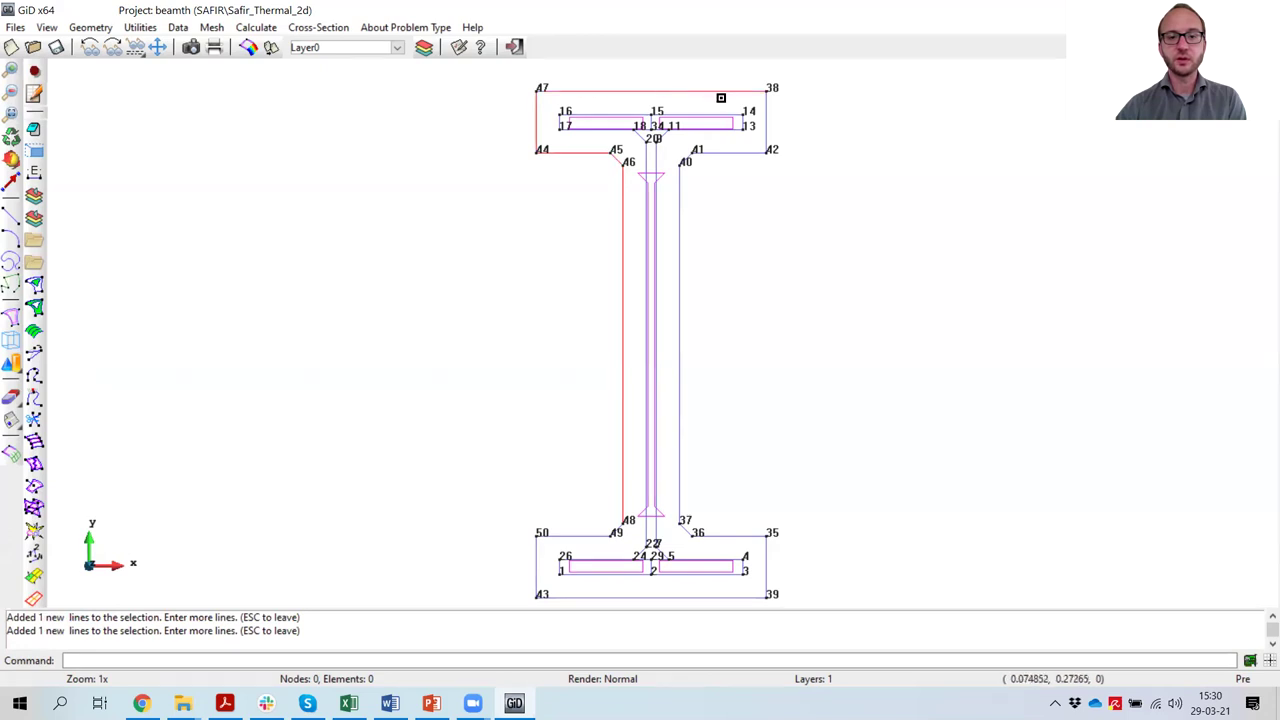
{"action": "left_click", "coordinate": [766, 116]}
{"action": "left_click", "coordinate": [735, 152]}
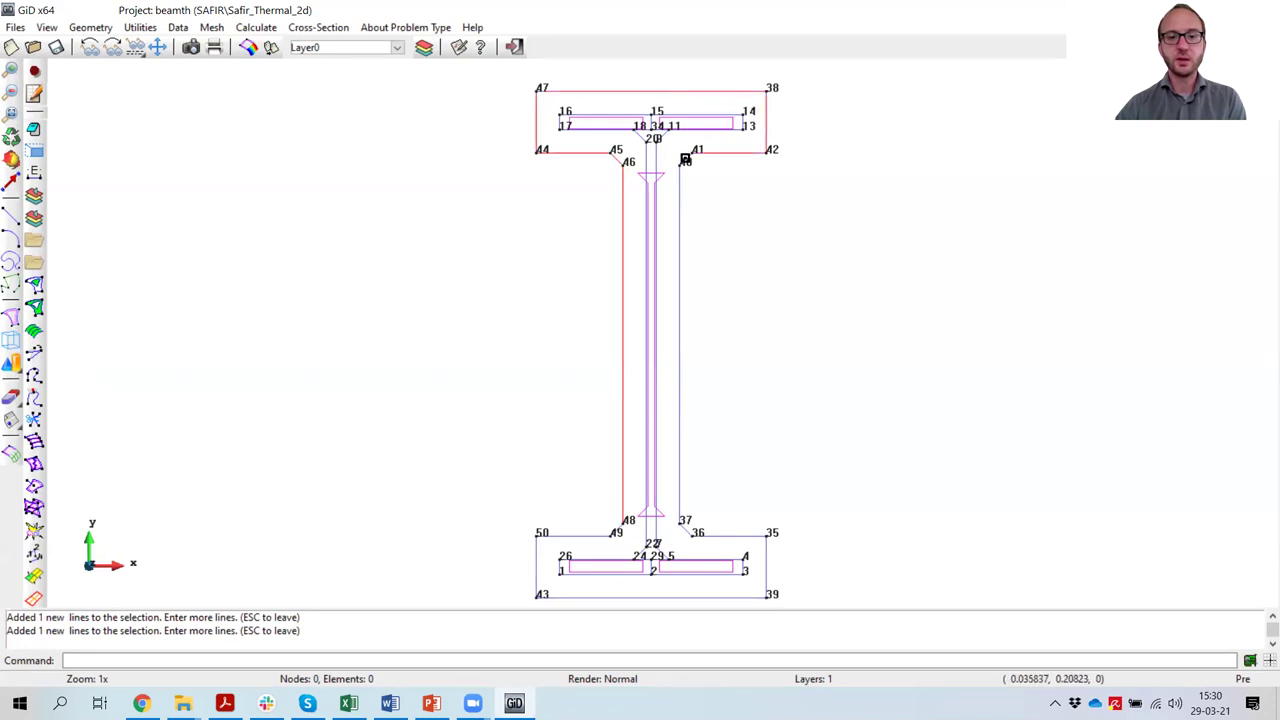
{"action": "left_click", "coordinate": [680, 202]}
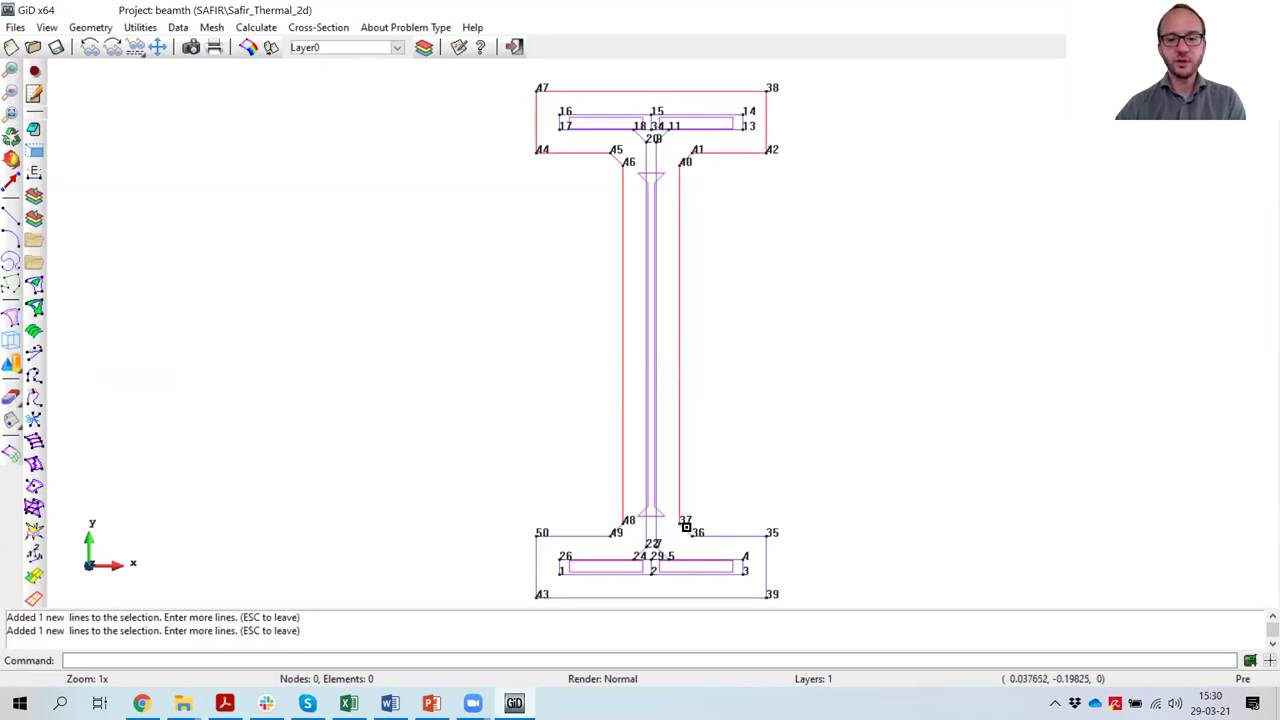
{"action": "left_click", "coordinate": [714, 537]}
{"action": "left_click", "coordinate": [767, 562]}
{"action": "left_click", "coordinate": [715, 598]}
{"action": "left_click", "coordinate": [536, 560]}
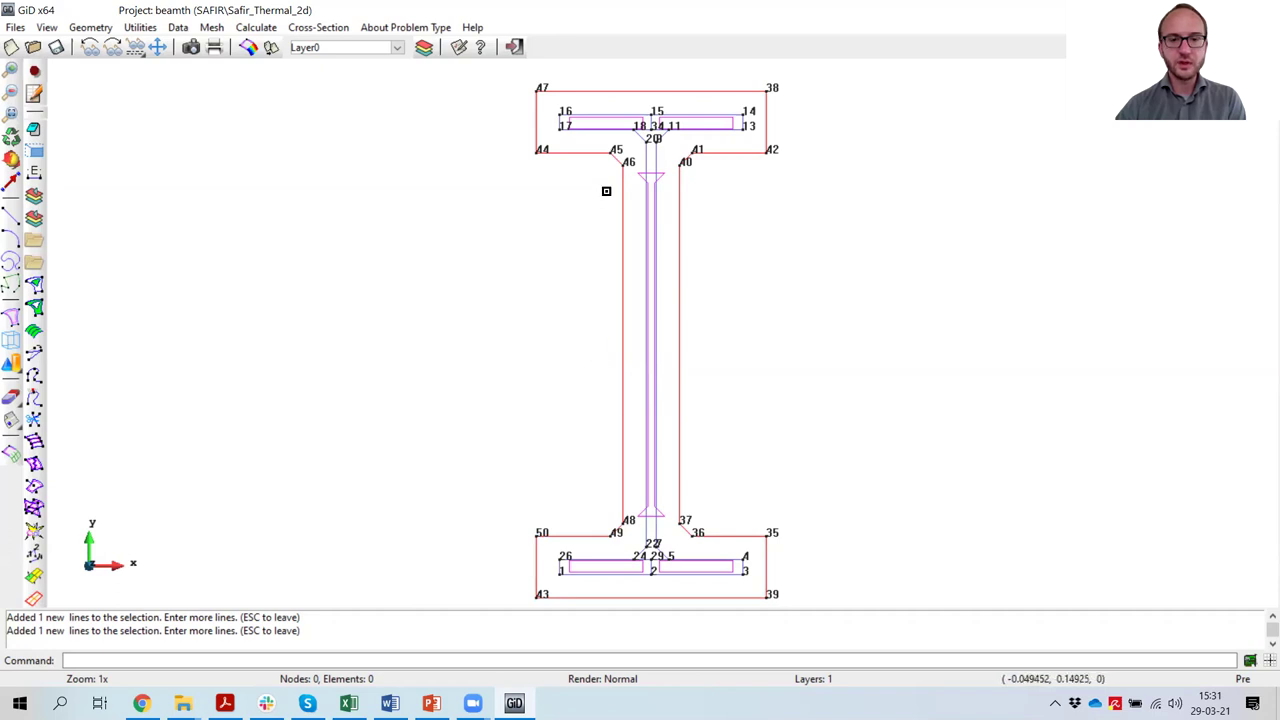
Step: Add the steel profile's perimeter lines to the selection, create the insulation surface between both contours, and save the project
{"action": "left_click", "coordinate": [646, 158]}
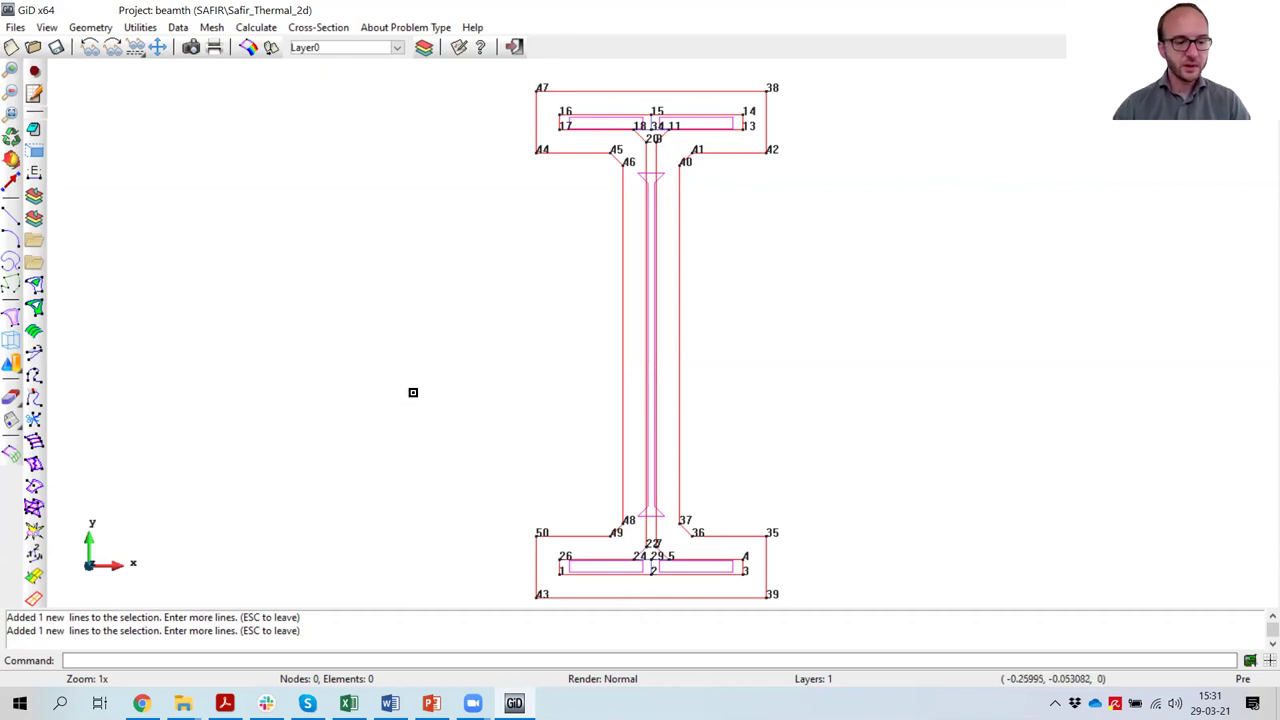
{"action": "key", "text": "Escape"}
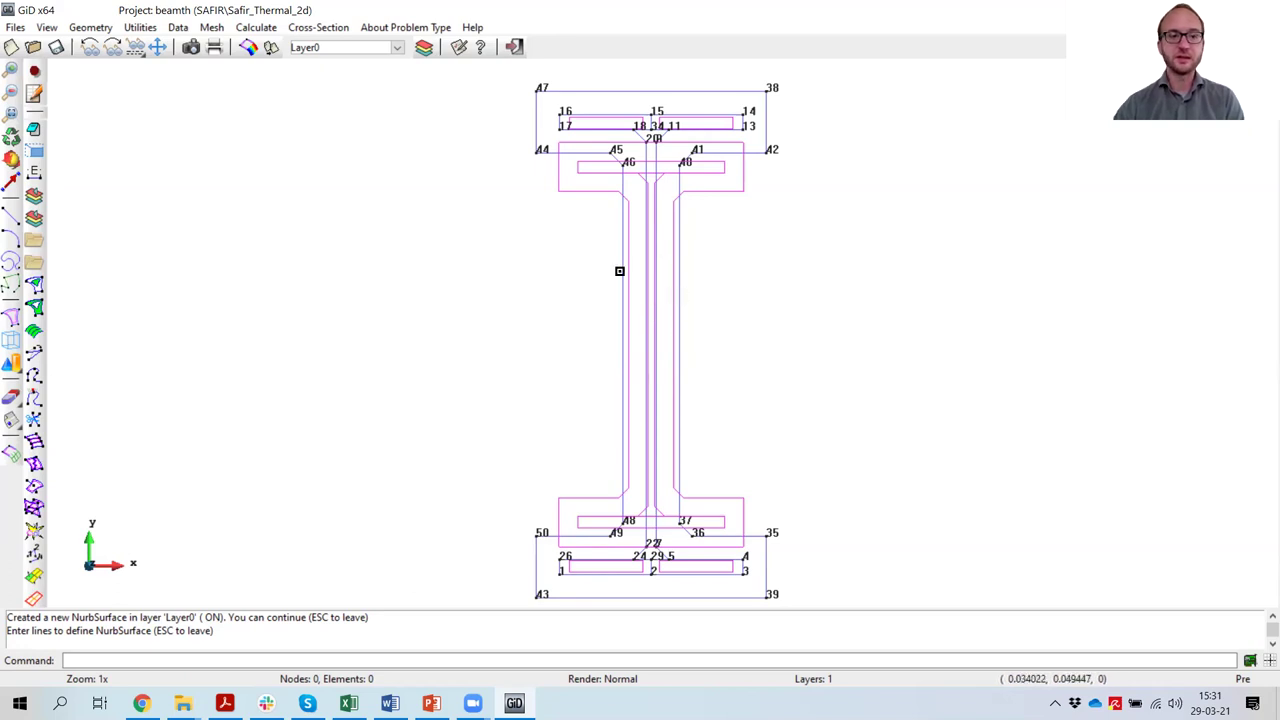
{"action": "left_click", "coordinate": [57, 49]}
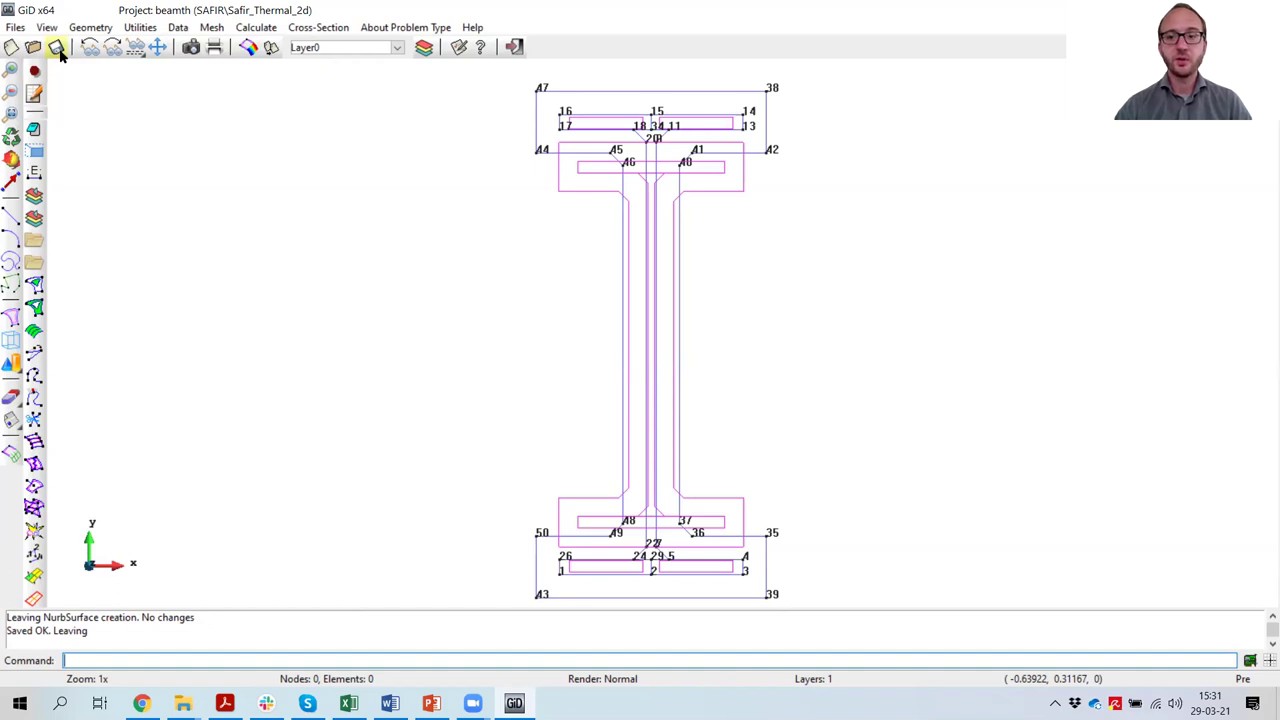
Step: Set up a Frontier constraints condition for lines with the ASTME119 temperature curve
{"action": "left_click", "coordinate": [178, 28]}
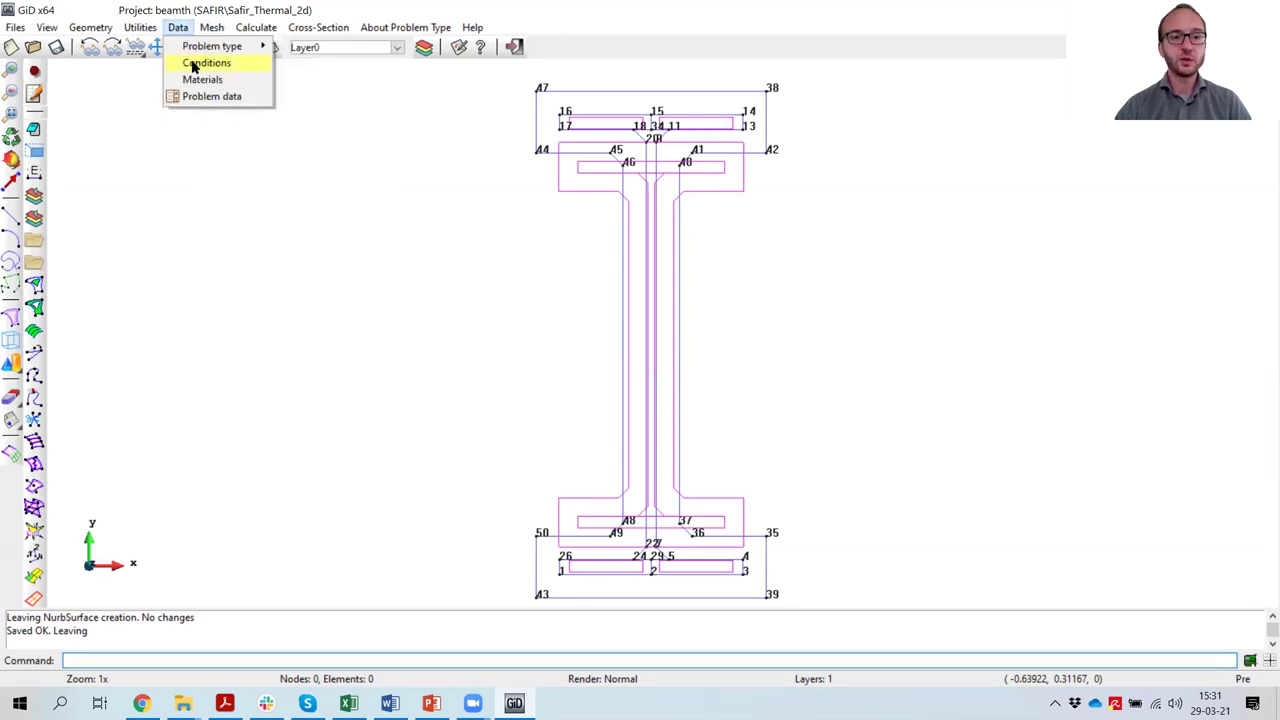
{"action": "left_click", "coordinate": [194, 64]}
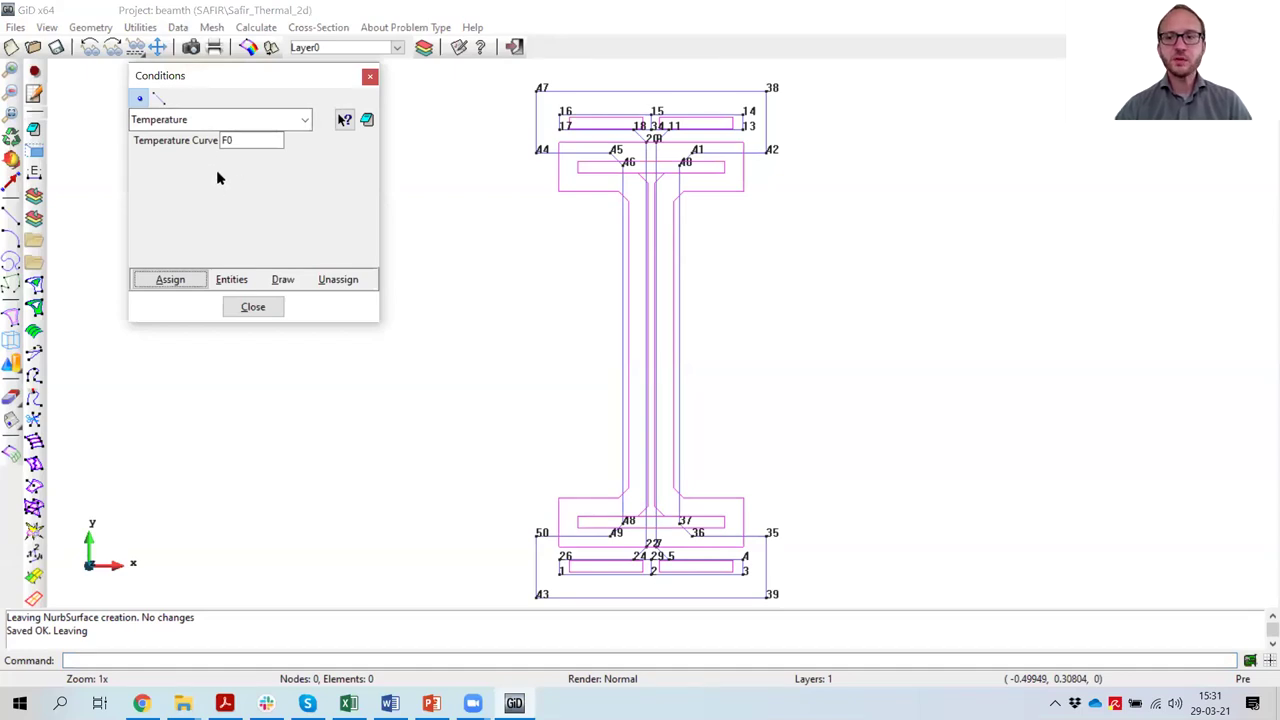
{"action": "left_click", "coordinate": [157, 98]}
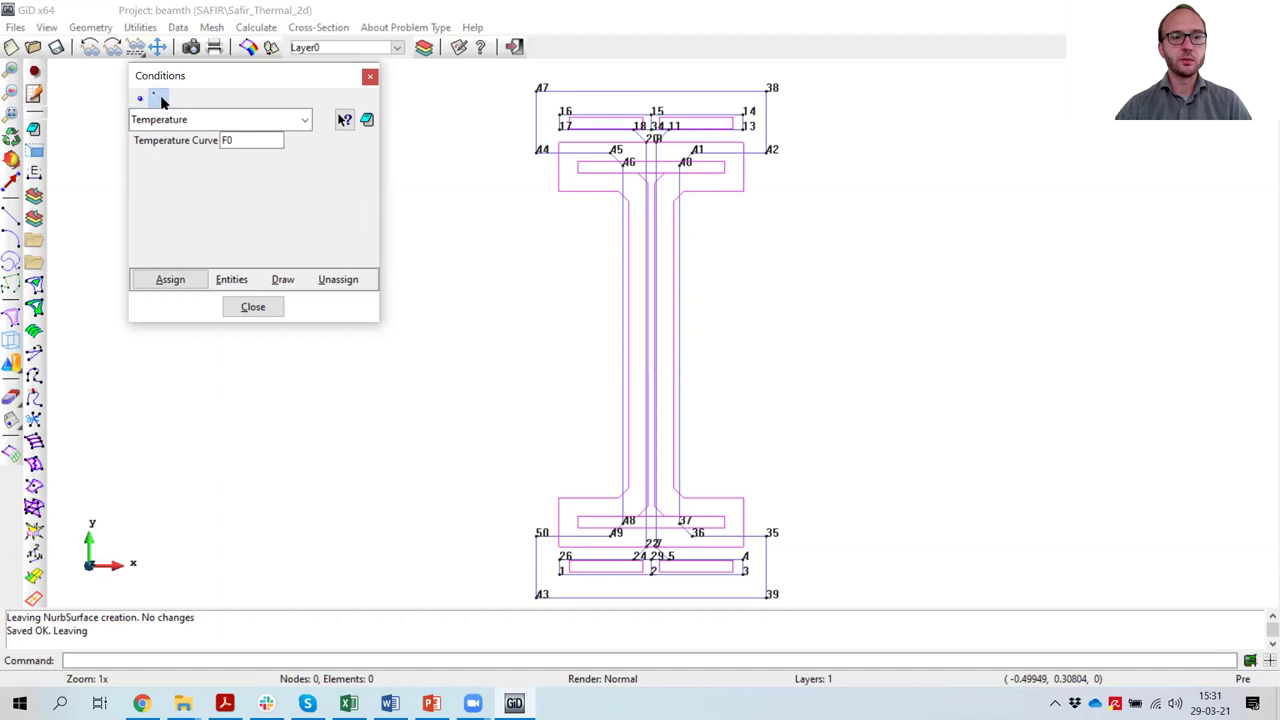
{"action": "left_click", "coordinate": [304, 119]}
{"action": "left_click", "coordinate": [203, 137]}
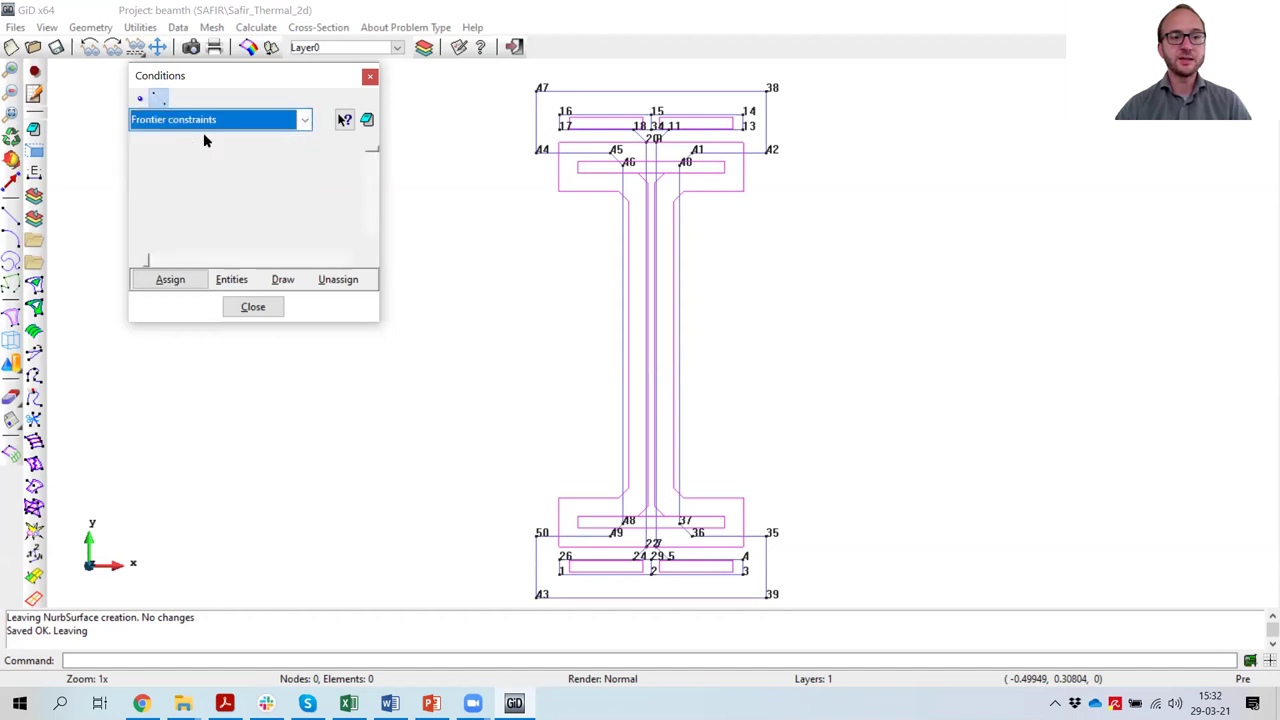
{"action": "left_click", "coordinate": [301, 143]}
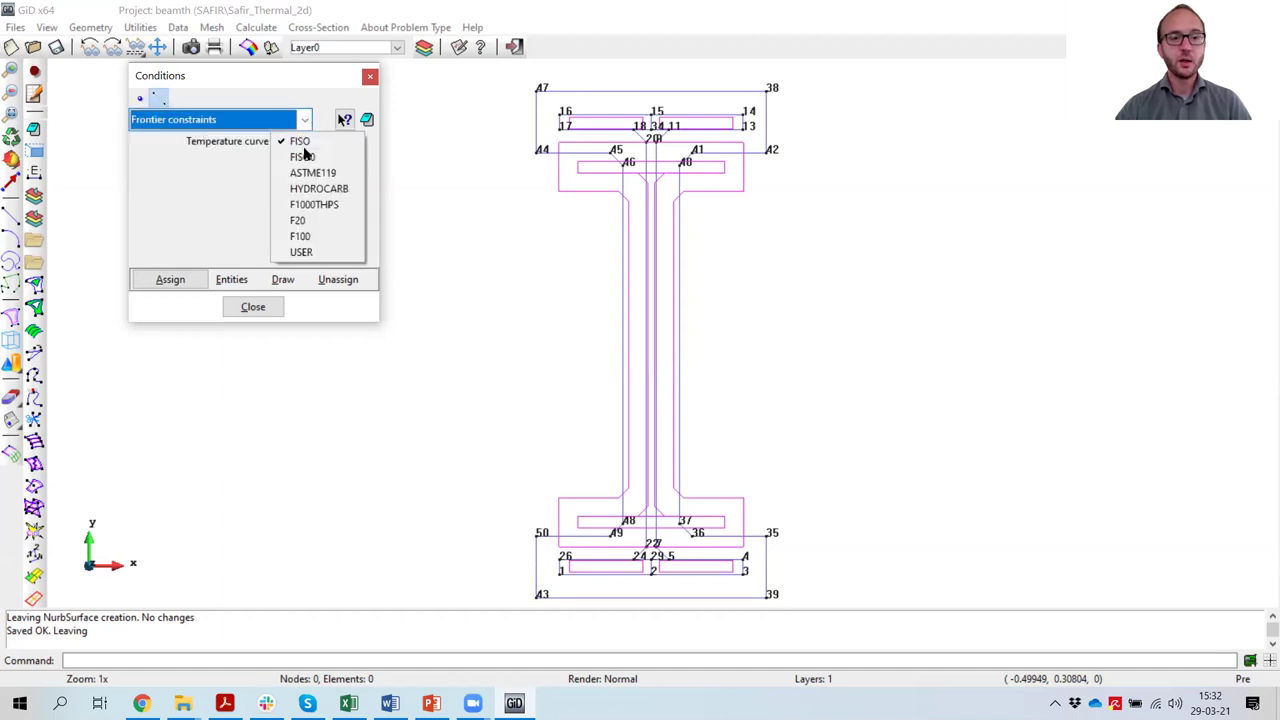
{"action": "left_click", "coordinate": [310, 174]}
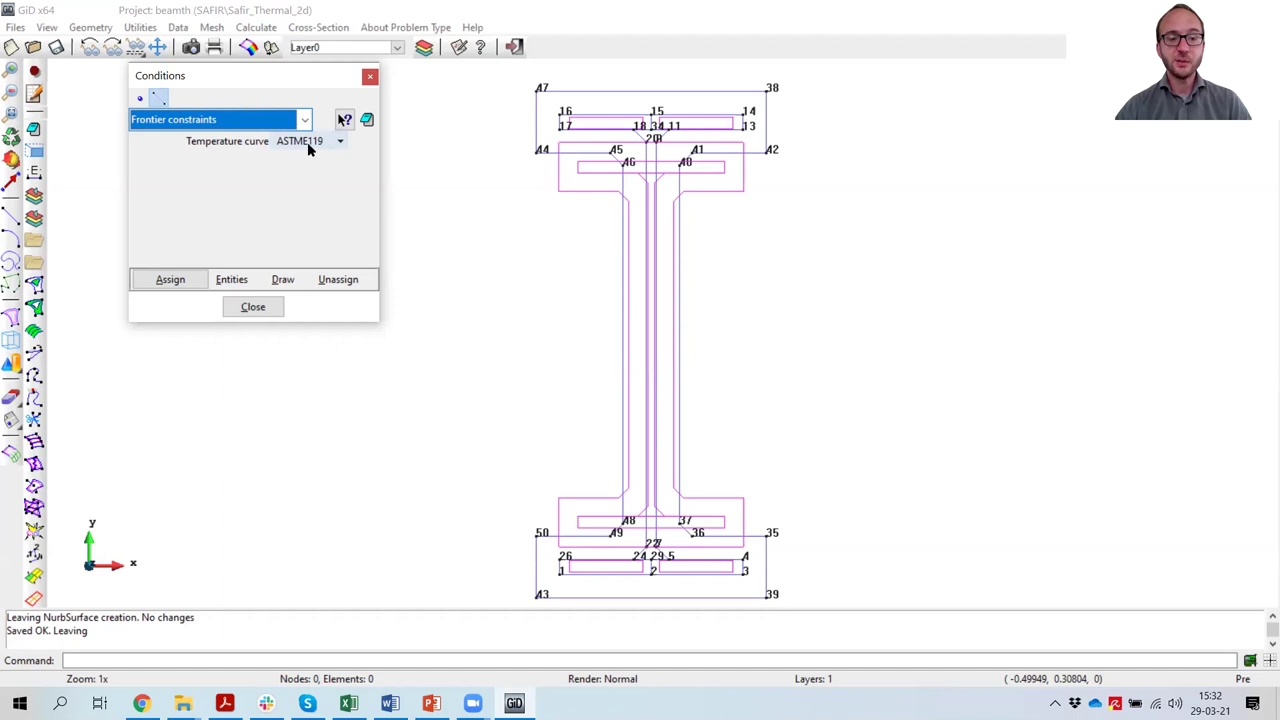
Step: Assign the ASTME119 frontier constraint to all outer contour lines of the insulation
{"action": "left_click", "coordinate": [170, 281]}
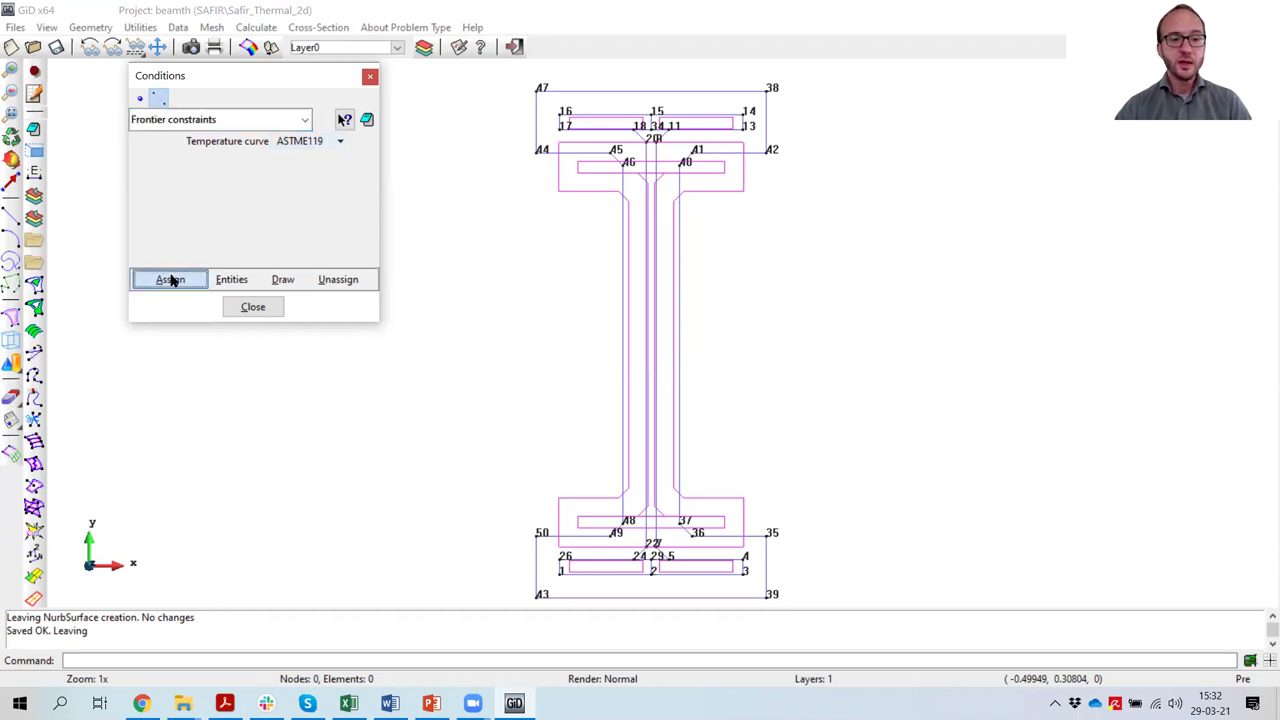
{"action": "left_click", "coordinate": [669, 597]}
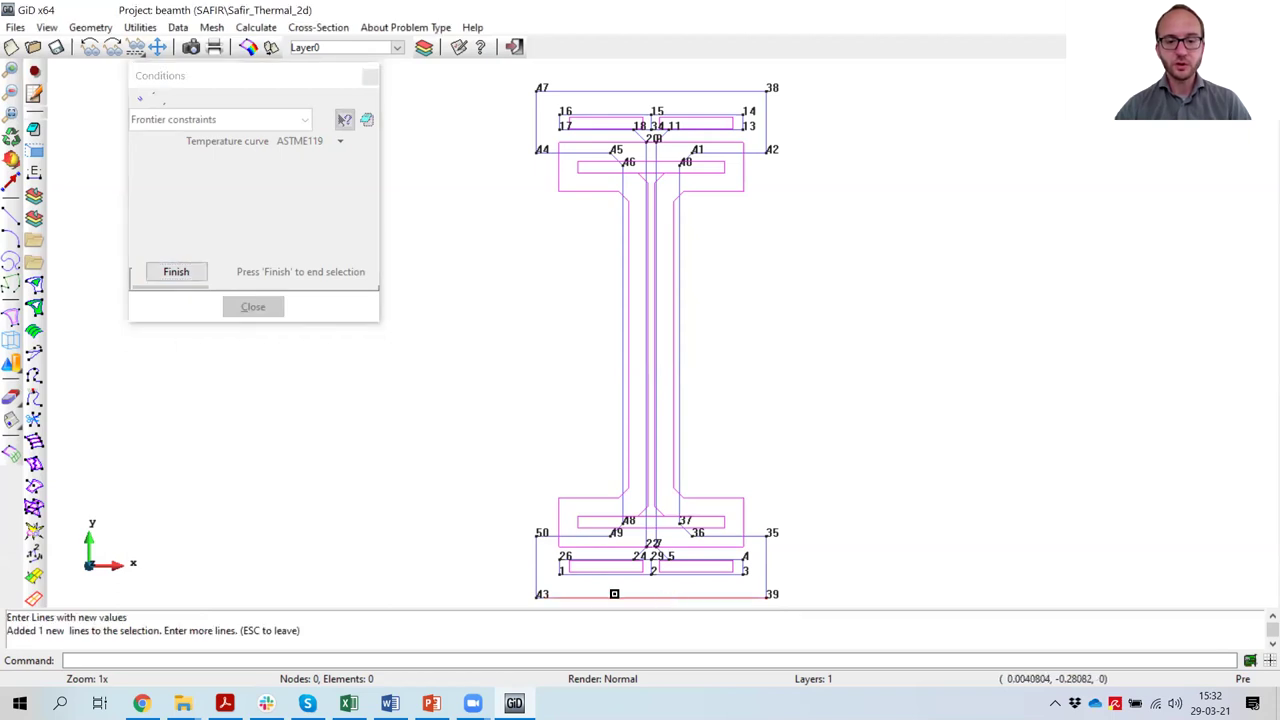
{"action": "left_click", "coordinate": [536, 560]}
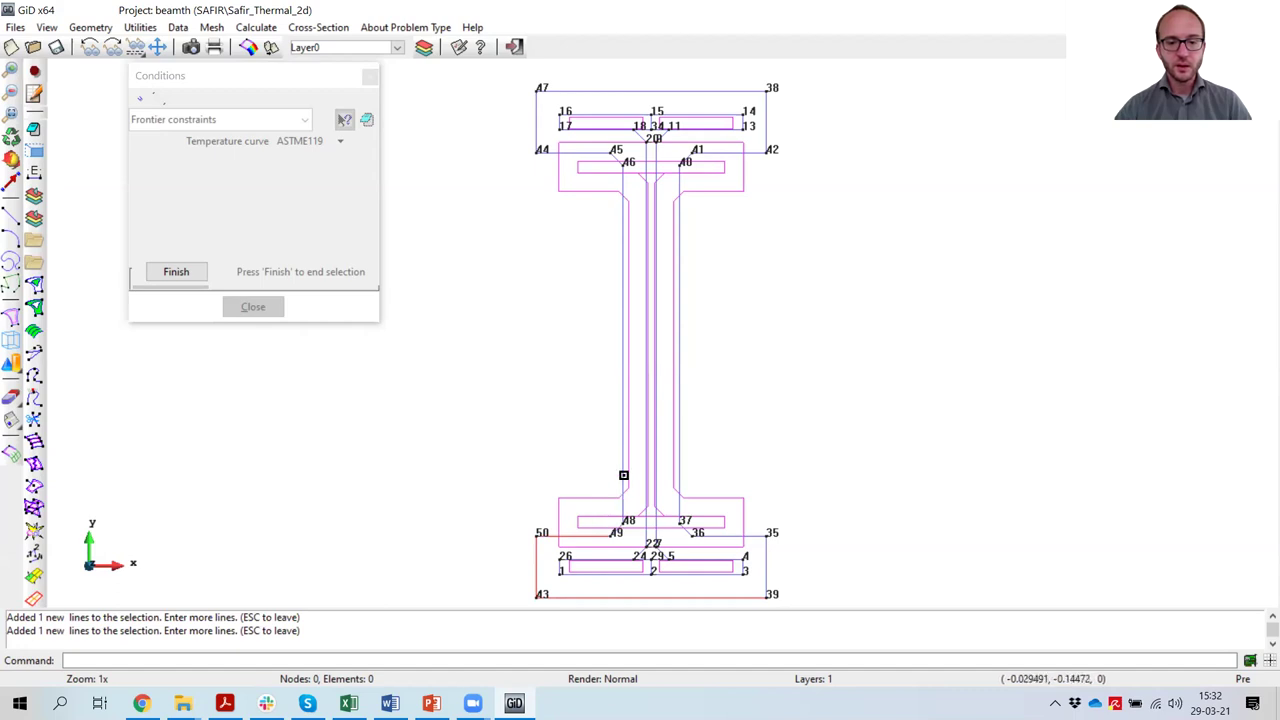
{"action": "left_click", "coordinate": [622, 430]}
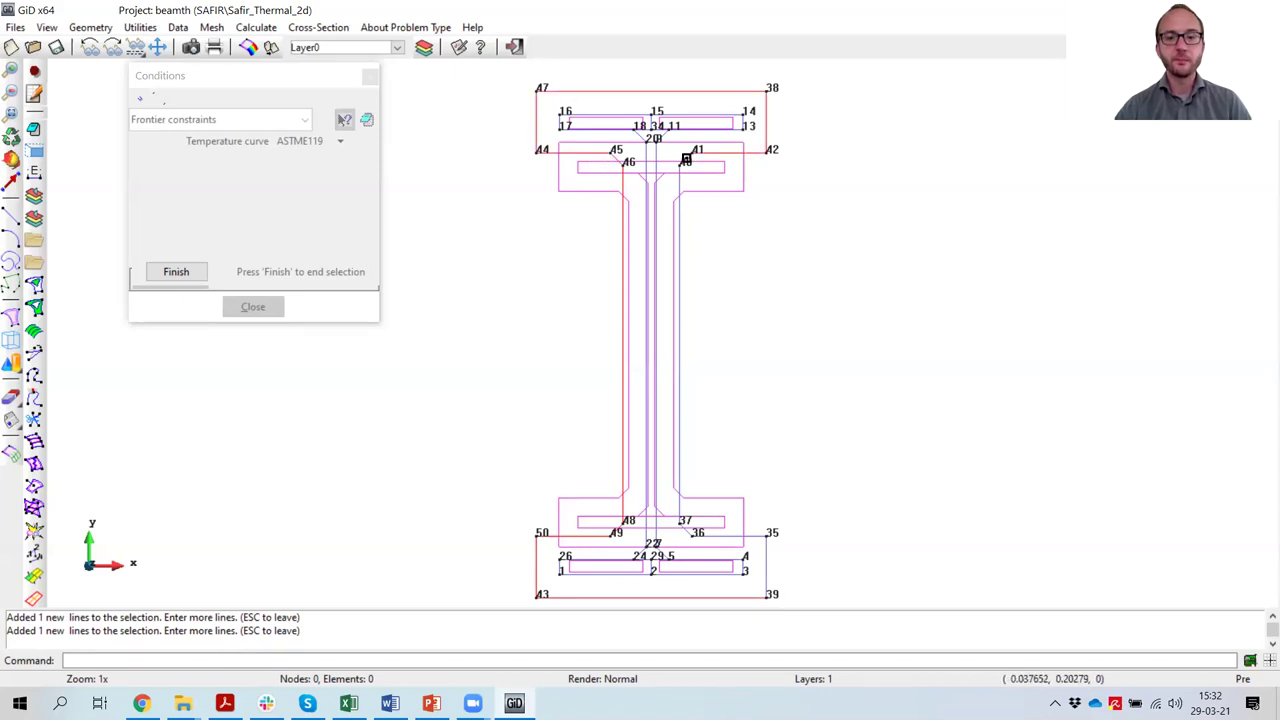
{"action": "left_click", "coordinate": [677, 213]}
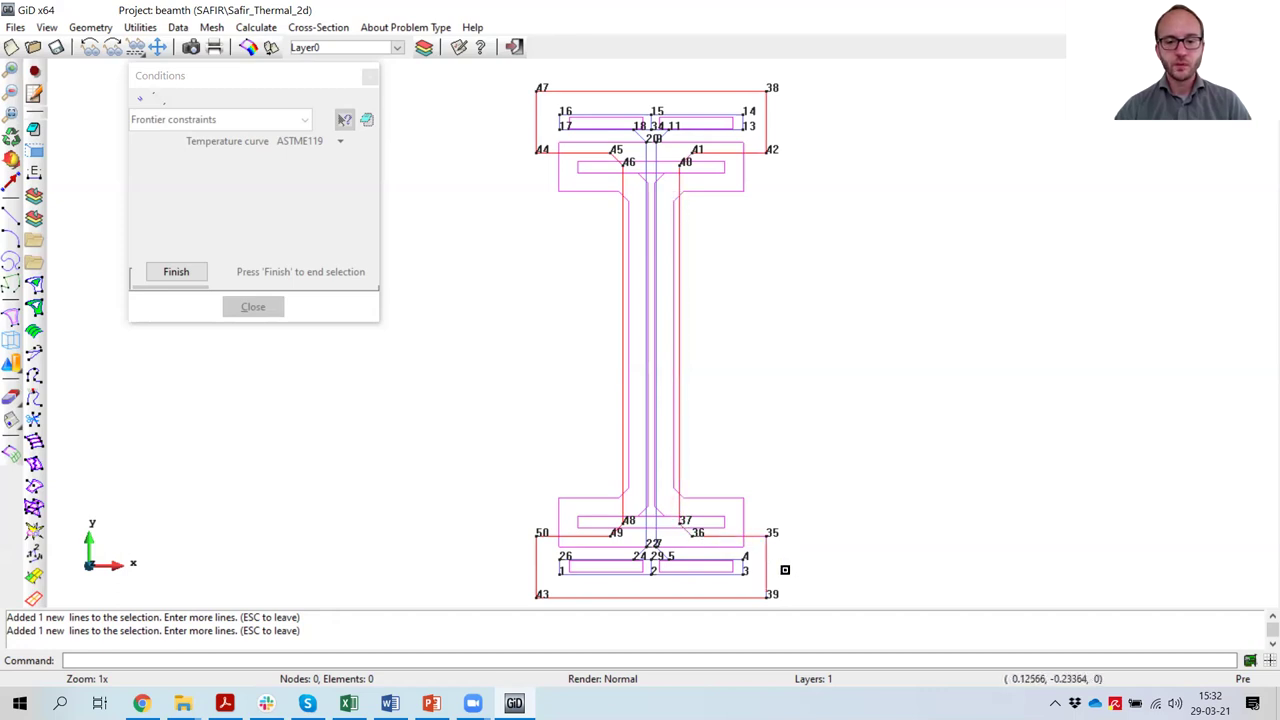
{"action": "left_click", "coordinate": [172, 273]}
Step: Display the assigned frontier constraints by colour to check the exposed contour, and end the display
{"action": "left_click", "coordinate": [281, 279]}
{"action": "left_click", "coordinate": [303, 316]}
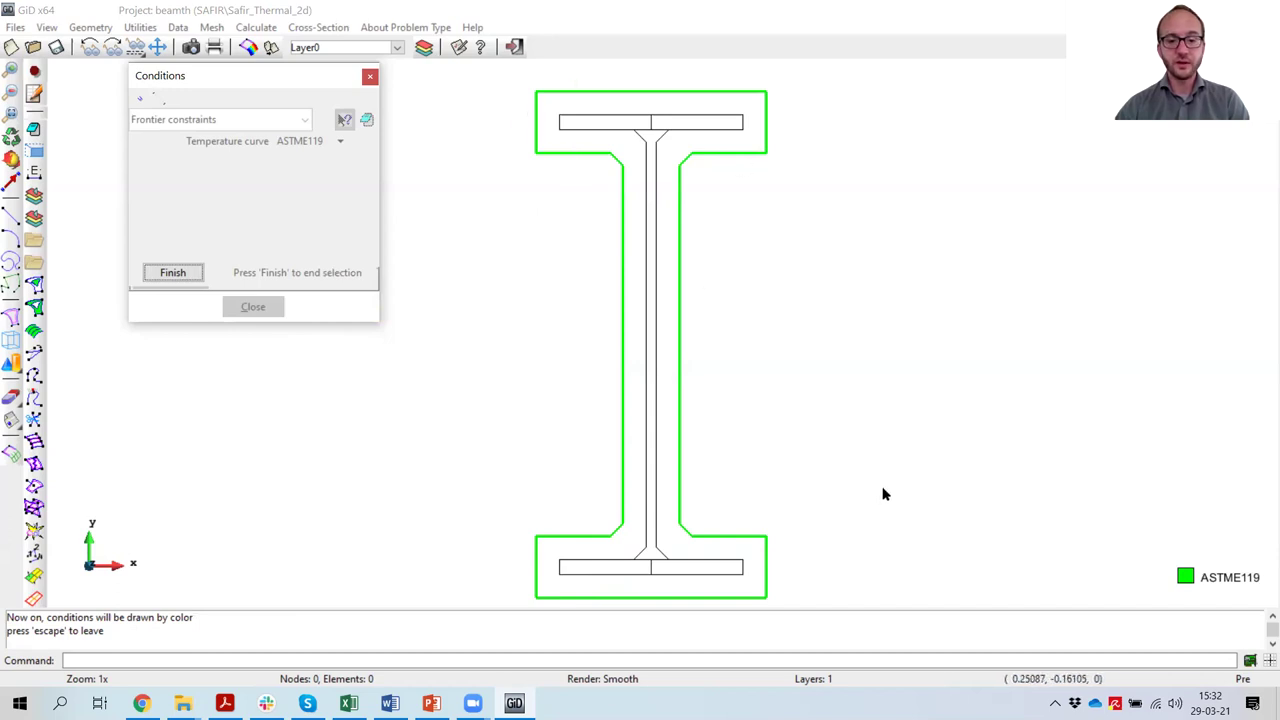
{"action": "left_click", "coordinate": [172, 273]}
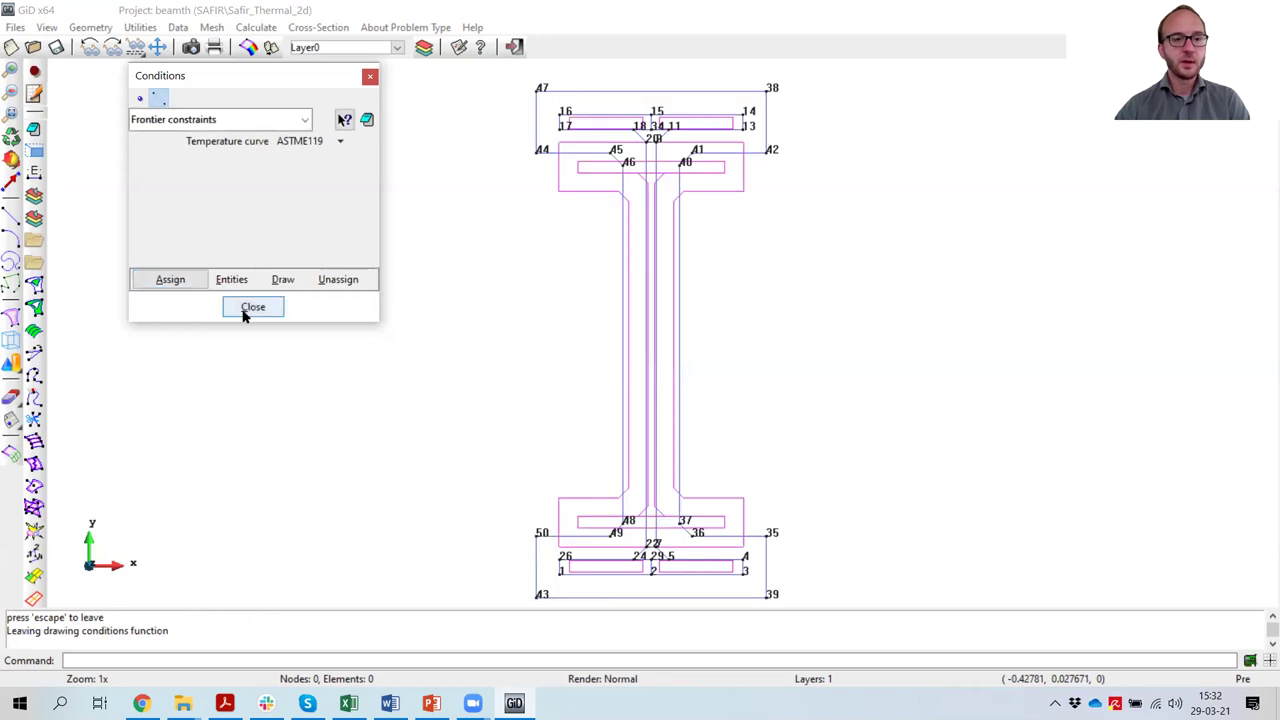
Step: Display the Temperature conditions on points by colour to check for assignments, and end the display
{"action": "left_click", "coordinate": [140, 100]}
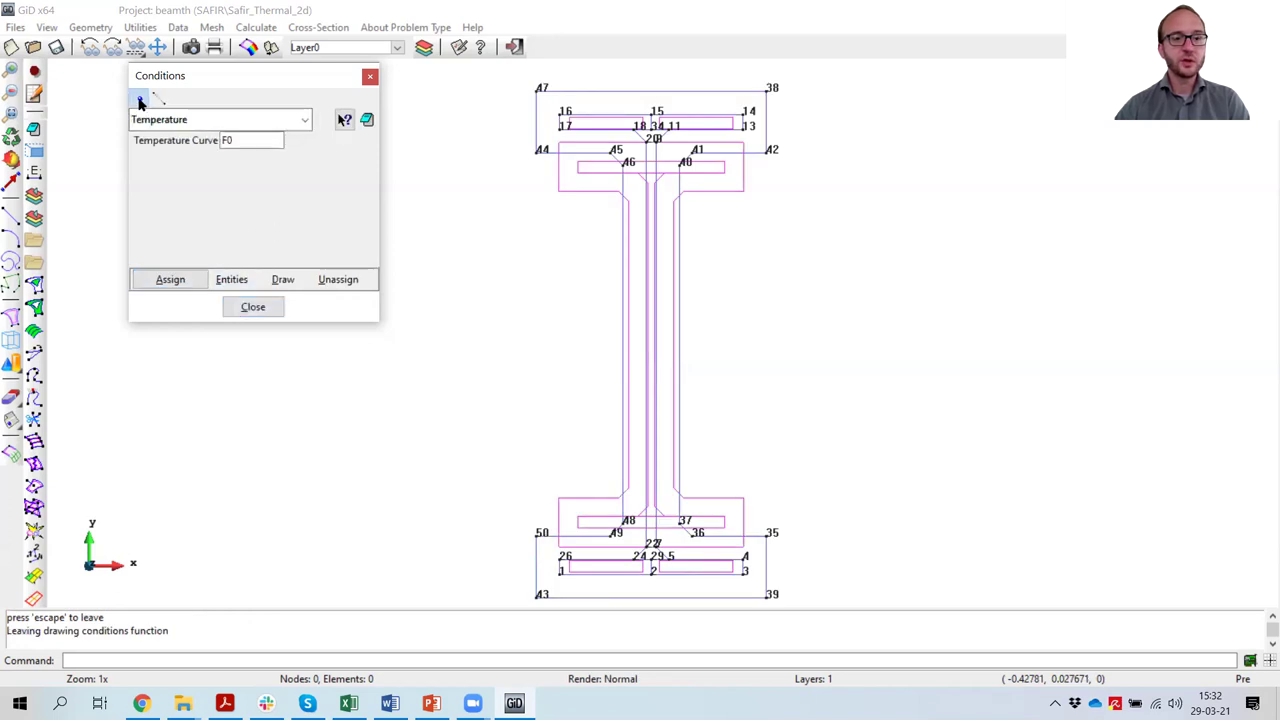
{"action": "left_click", "coordinate": [283, 280]}
{"action": "left_click", "coordinate": [301, 311]}
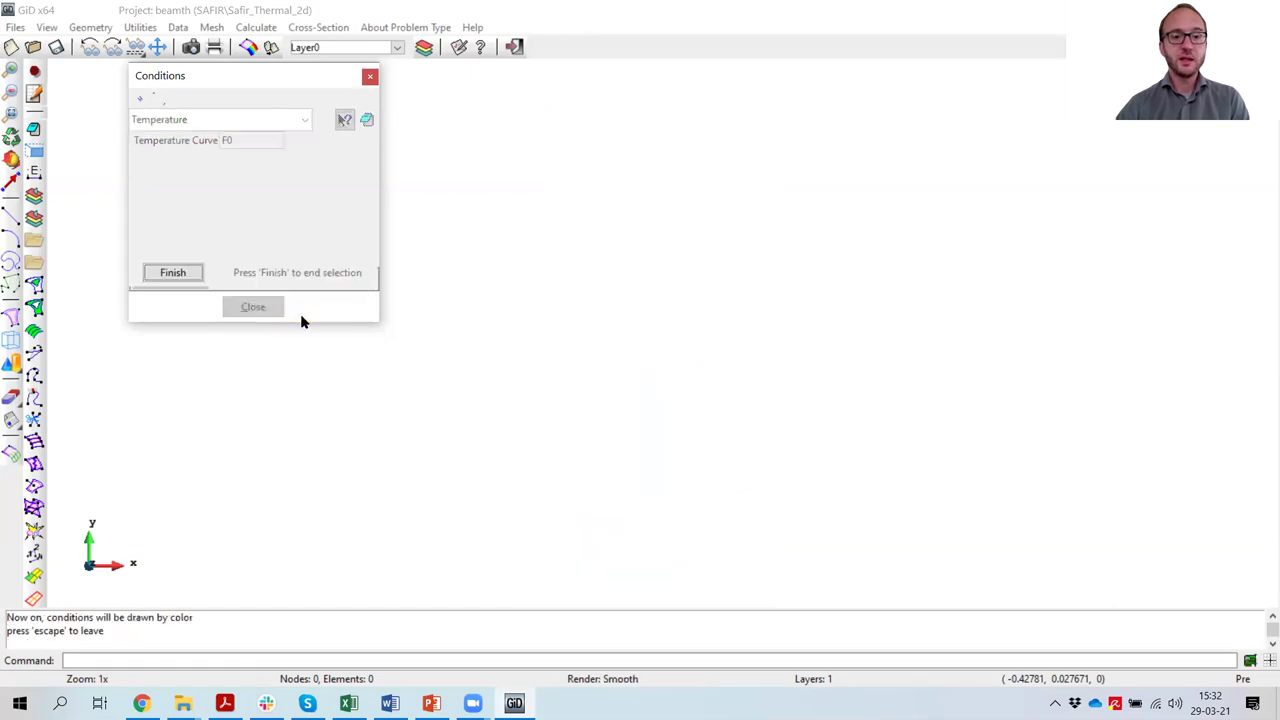
{"action": "left_click", "coordinate": [173, 273]}
Step: Display the Torsion Constraint point conditions by colour, close the conditions window, and save the project
{"action": "left_click", "coordinate": [302, 121]}
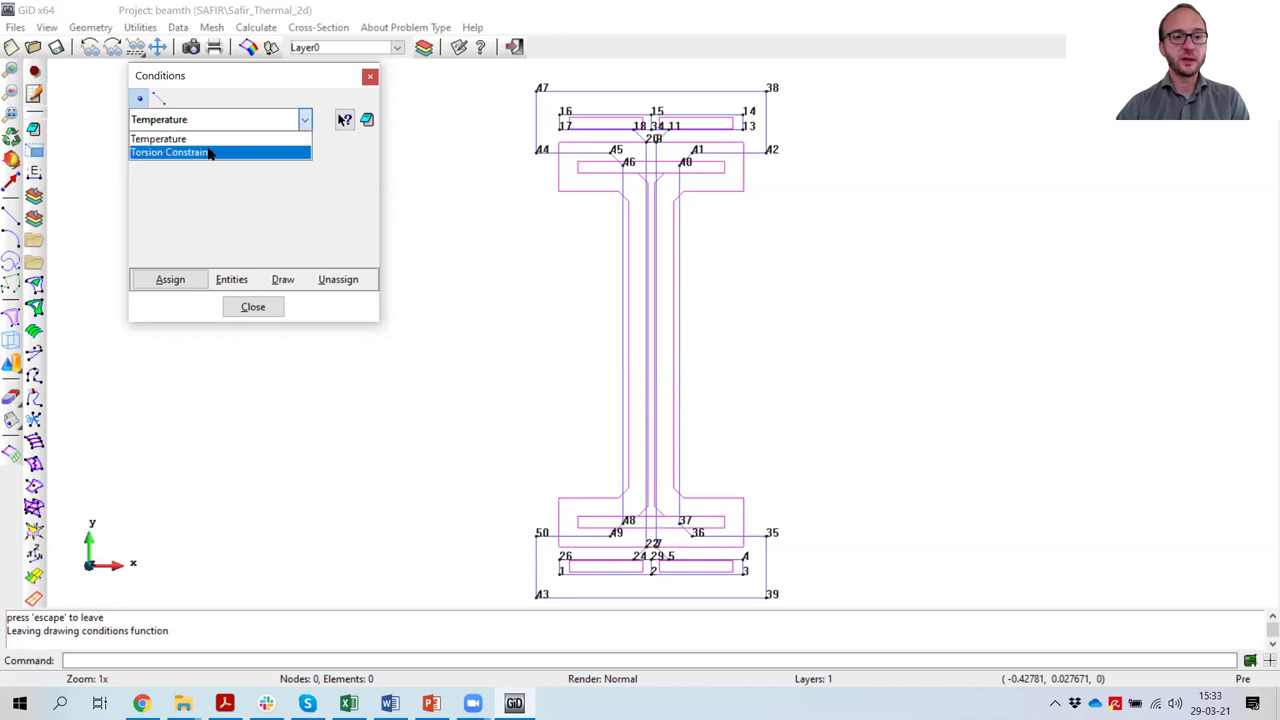
{"action": "left_click", "coordinate": [190, 152]}
{"action": "left_click", "coordinate": [287, 284]}
{"action": "left_click", "coordinate": [302, 315]}
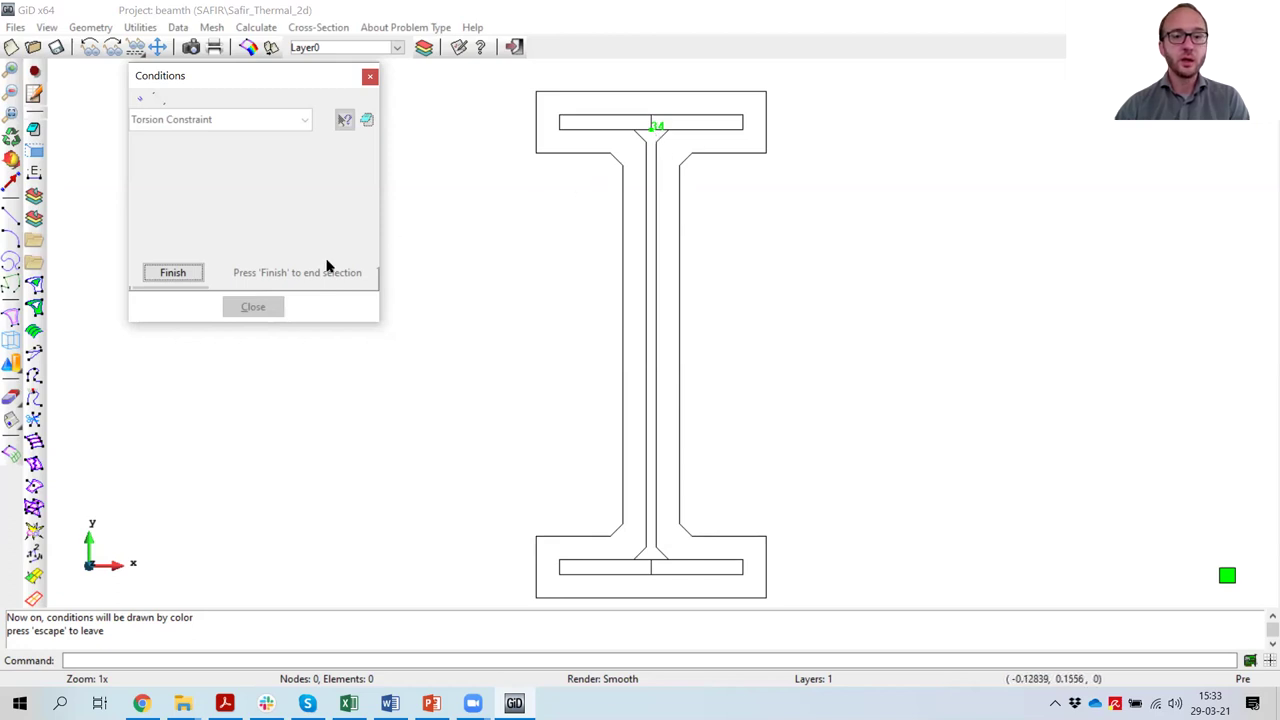
{"action": "left_click", "coordinate": [160, 272]}
{"action": "left_click", "coordinate": [251, 305]}
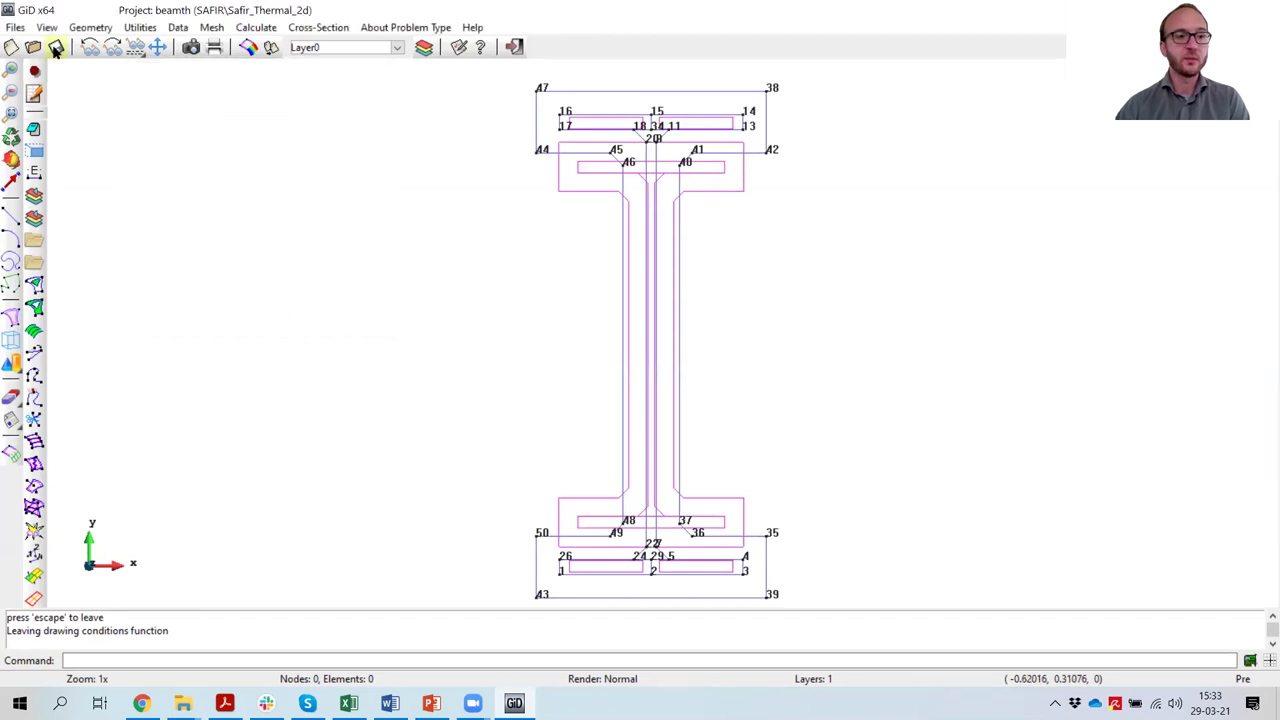
{"action": "left_click", "coordinate": [56, 50]}
Step: Open the materials data and review the STEEL material's thermal and mechanical properties
{"action": "left_click", "coordinate": [178, 27]}
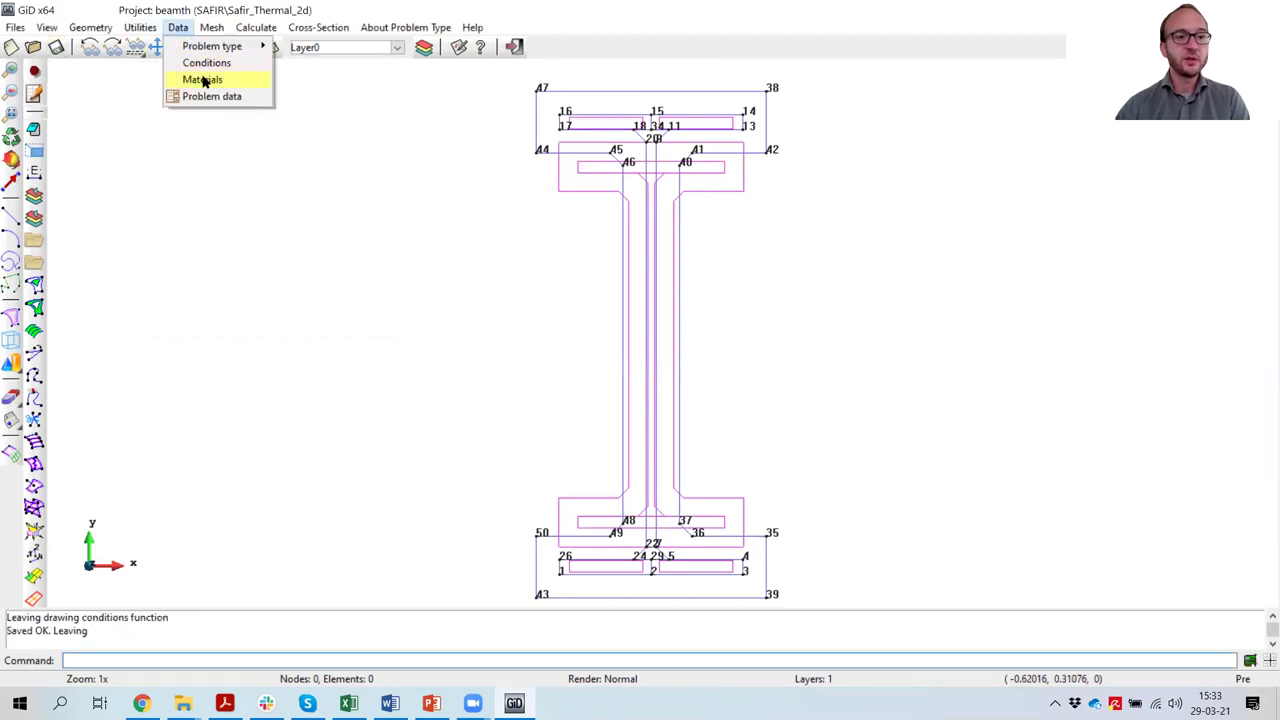
{"action": "left_click", "coordinate": [203, 80]}
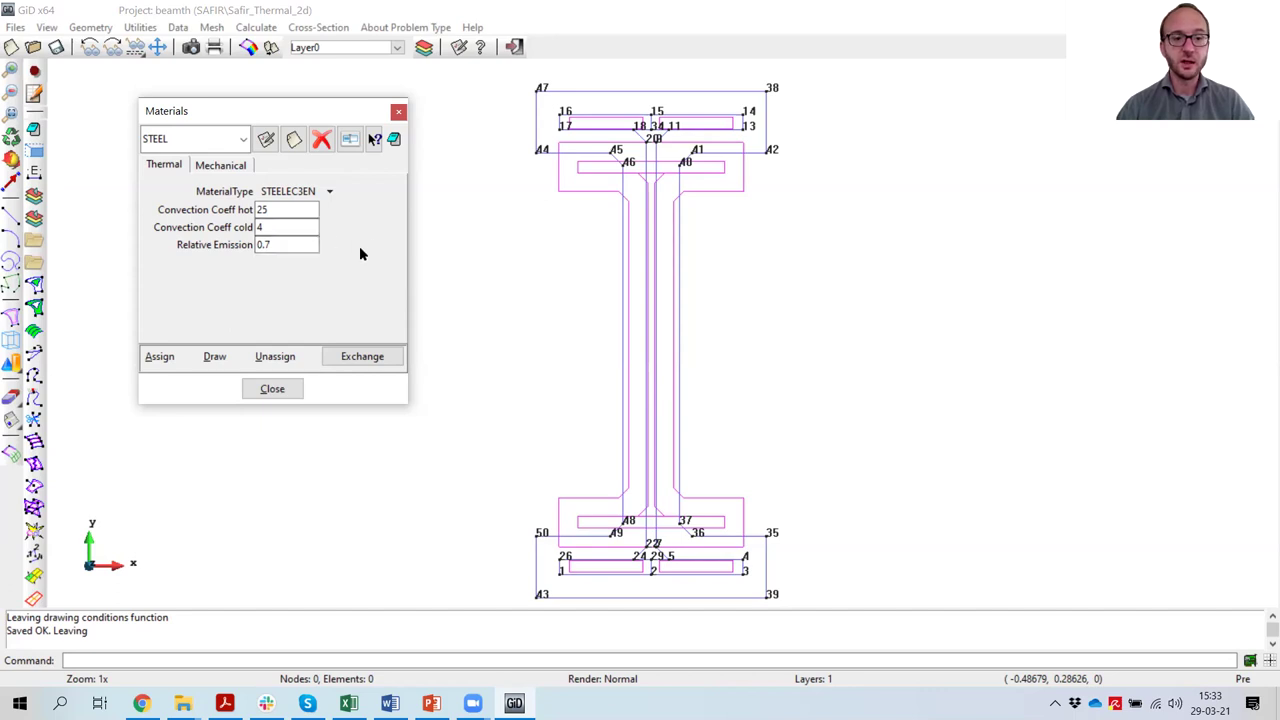
{"action": "left_click", "coordinate": [222, 165]}
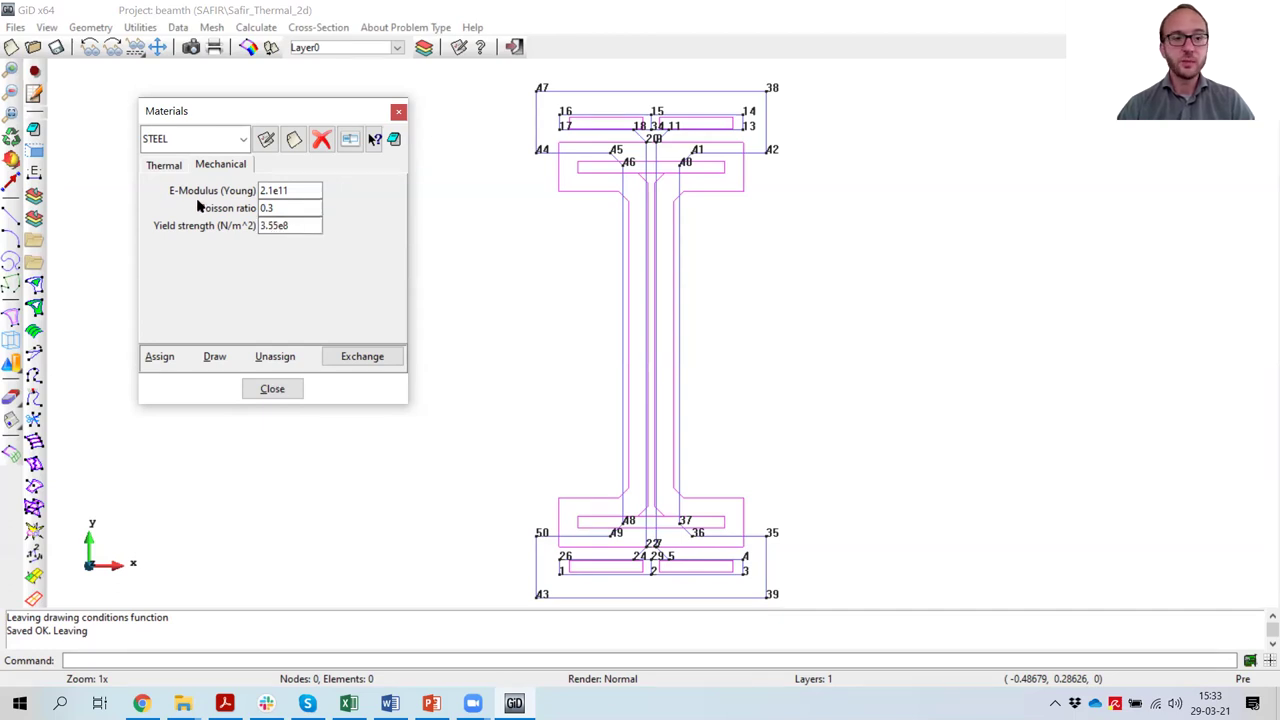
{"action": "left_click", "coordinate": [166, 165]}
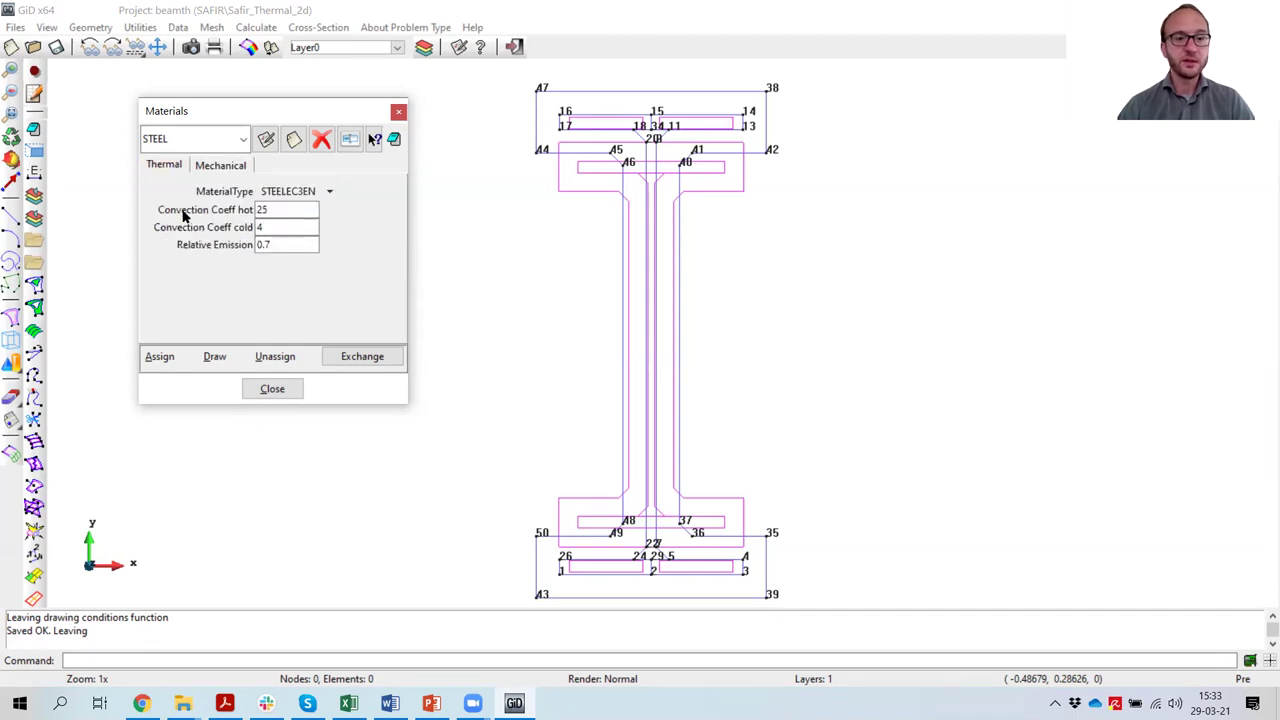
Step: Assign the STEEL material to all surfaces of the steel profile, excluding the insulation surface from the selection
{"action": "left_click", "coordinate": [157, 354]}
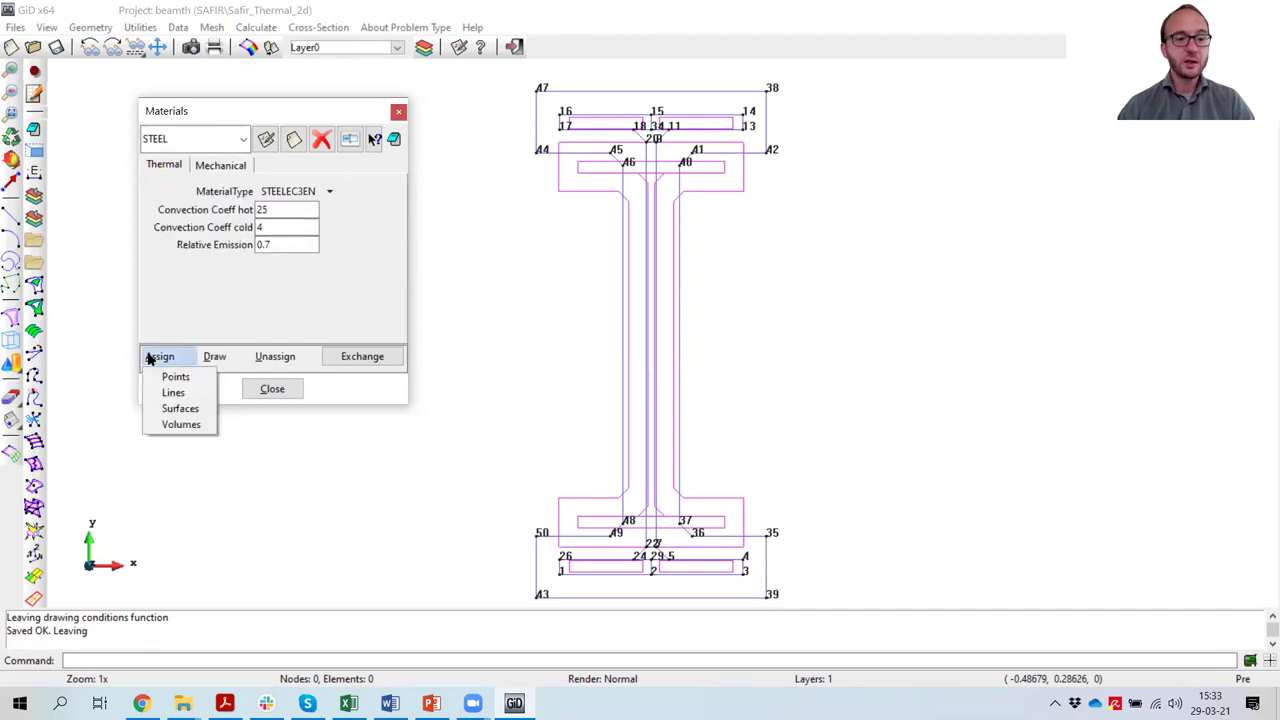
{"action": "left_click", "coordinate": [182, 409]}
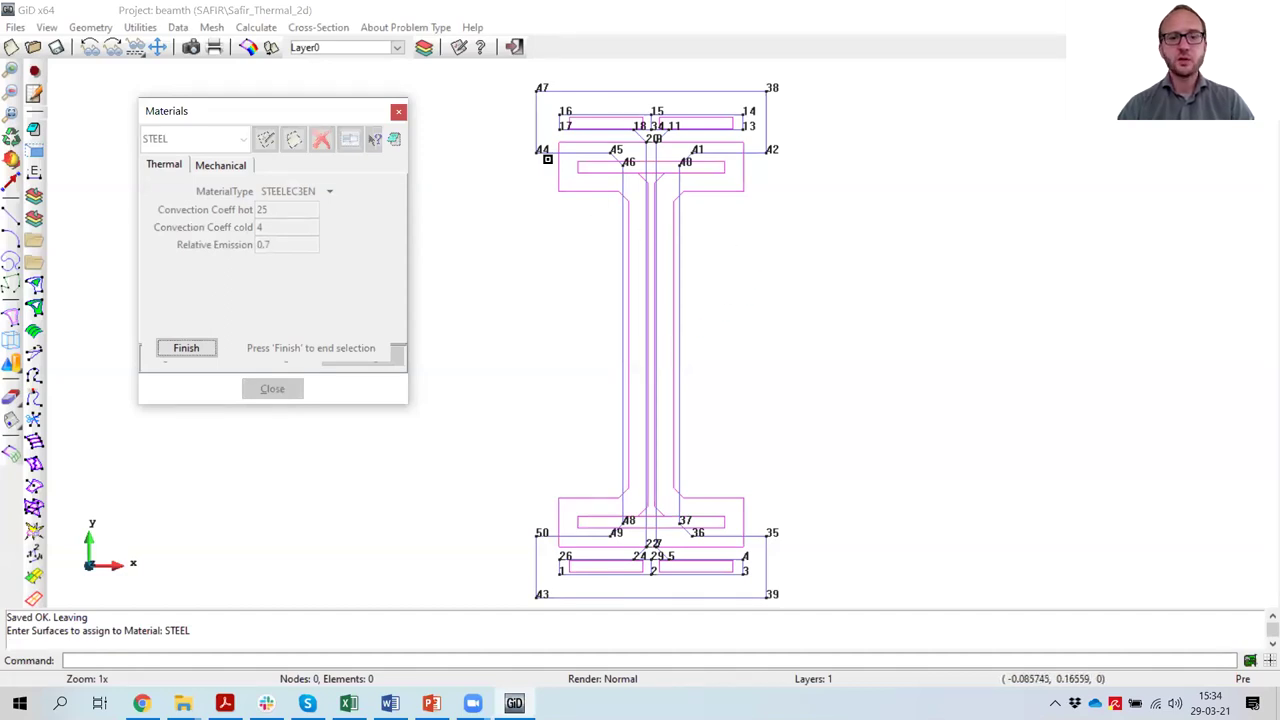
{"action": "left_click", "coordinate": [495, 100]}
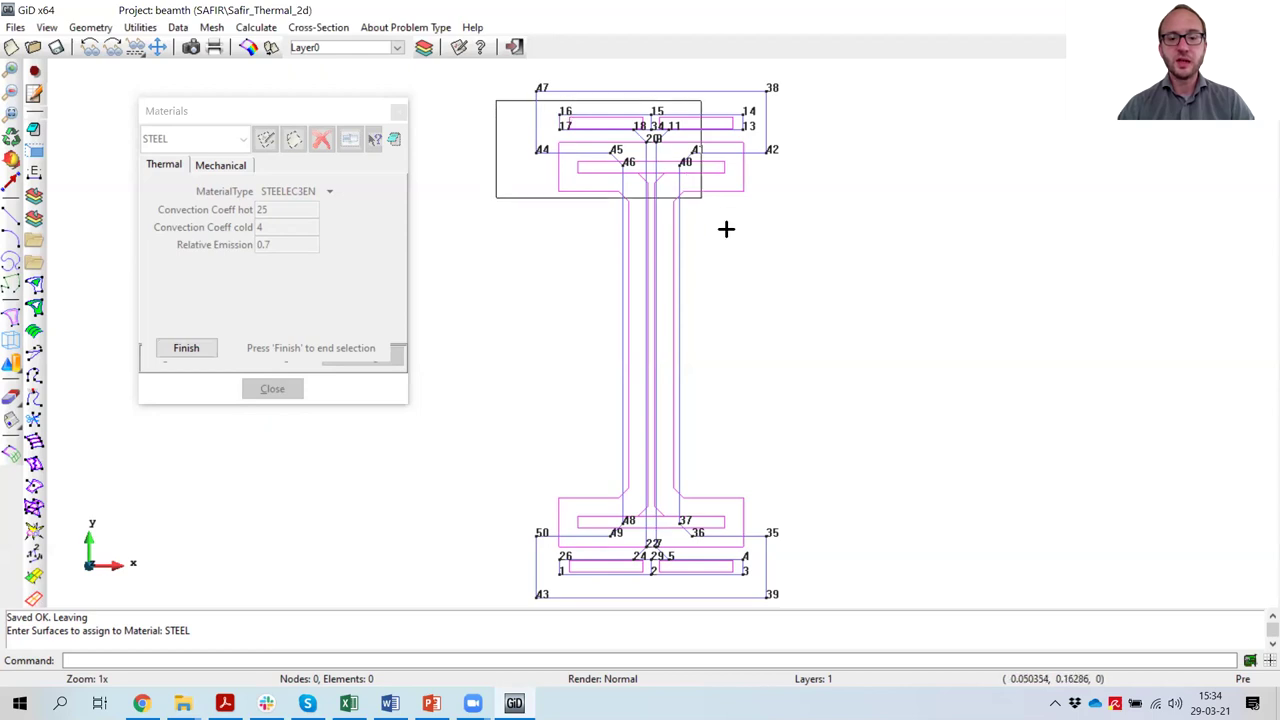
{"action": "left_click", "coordinate": [838, 597]}
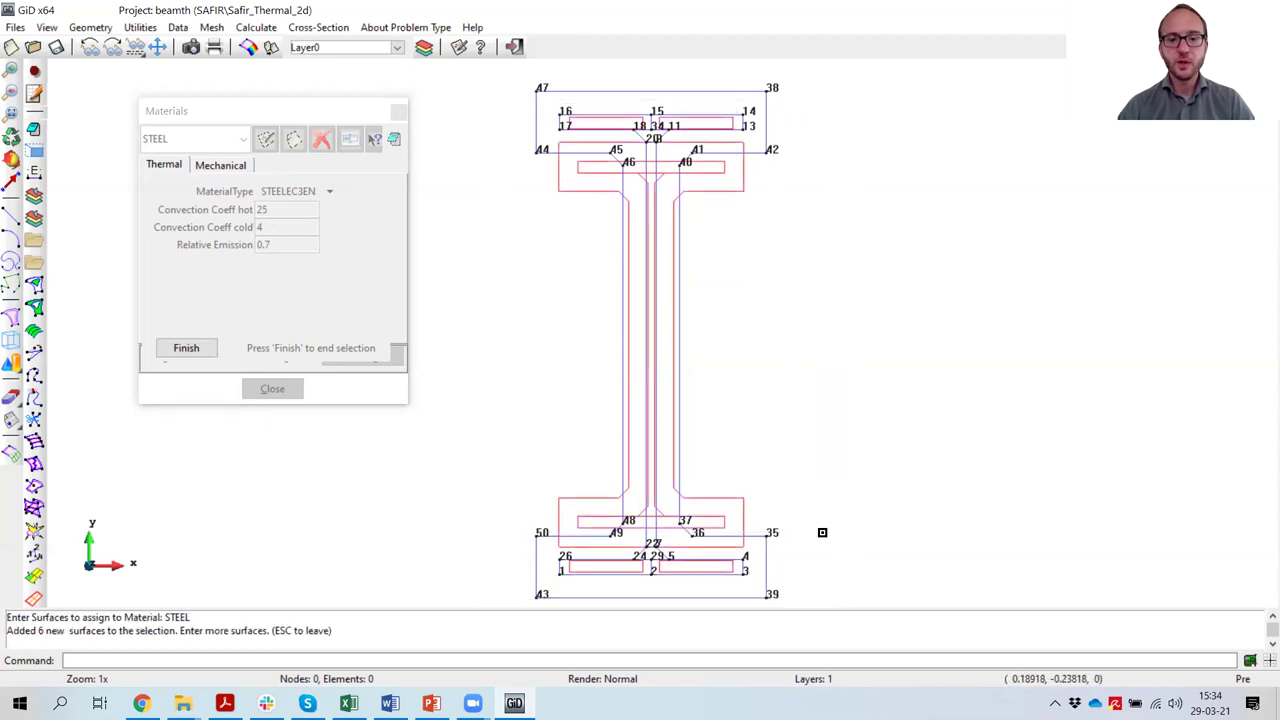
{"action": "left_click", "coordinate": [716, 190]}
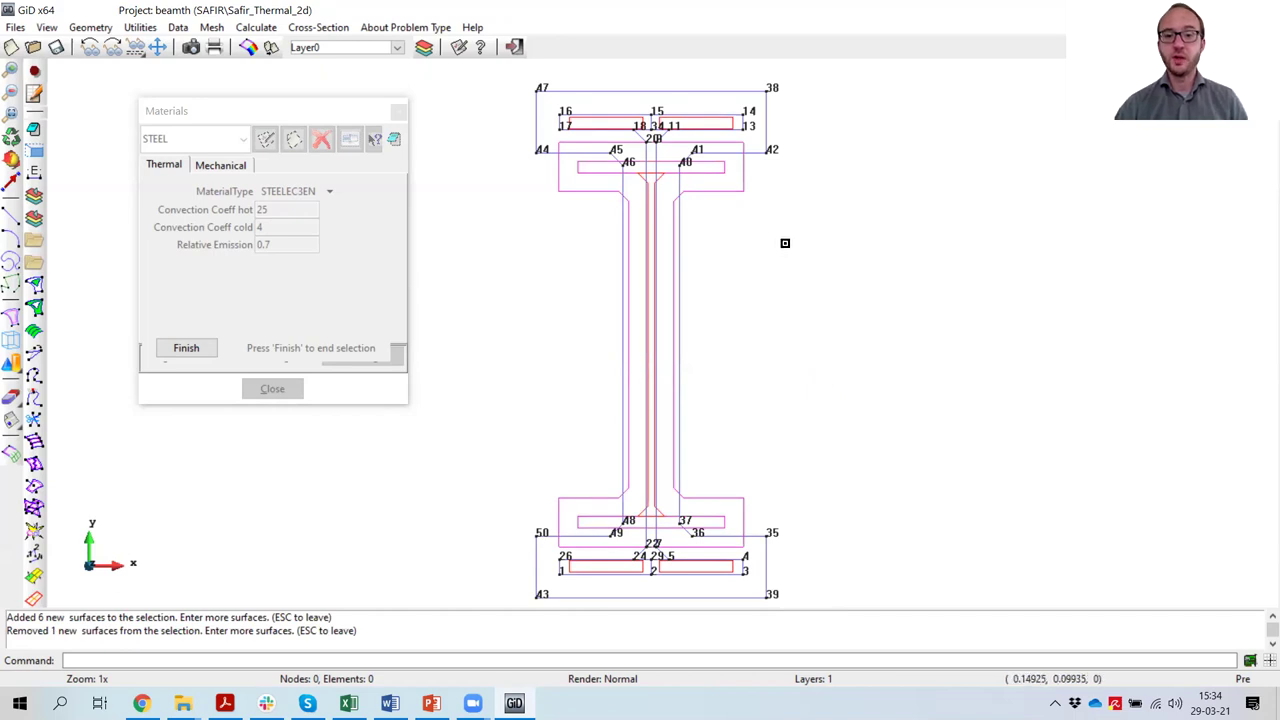
{"action": "left_click", "coordinate": [180, 350]}
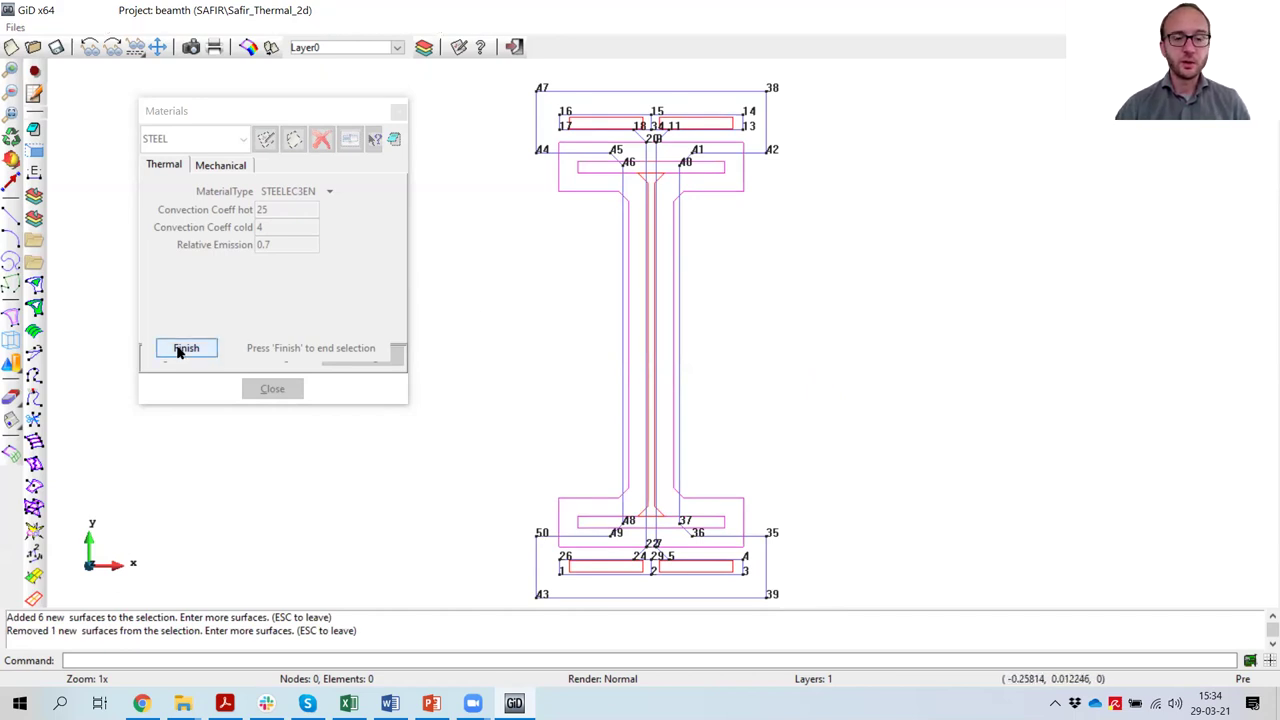
Step: Display the assigned materials by colour to check the steel surfaces, and end the display
{"action": "left_click", "coordinate": [214, 356]}
{"action": "left_click", "coordinate": [240, 393]}
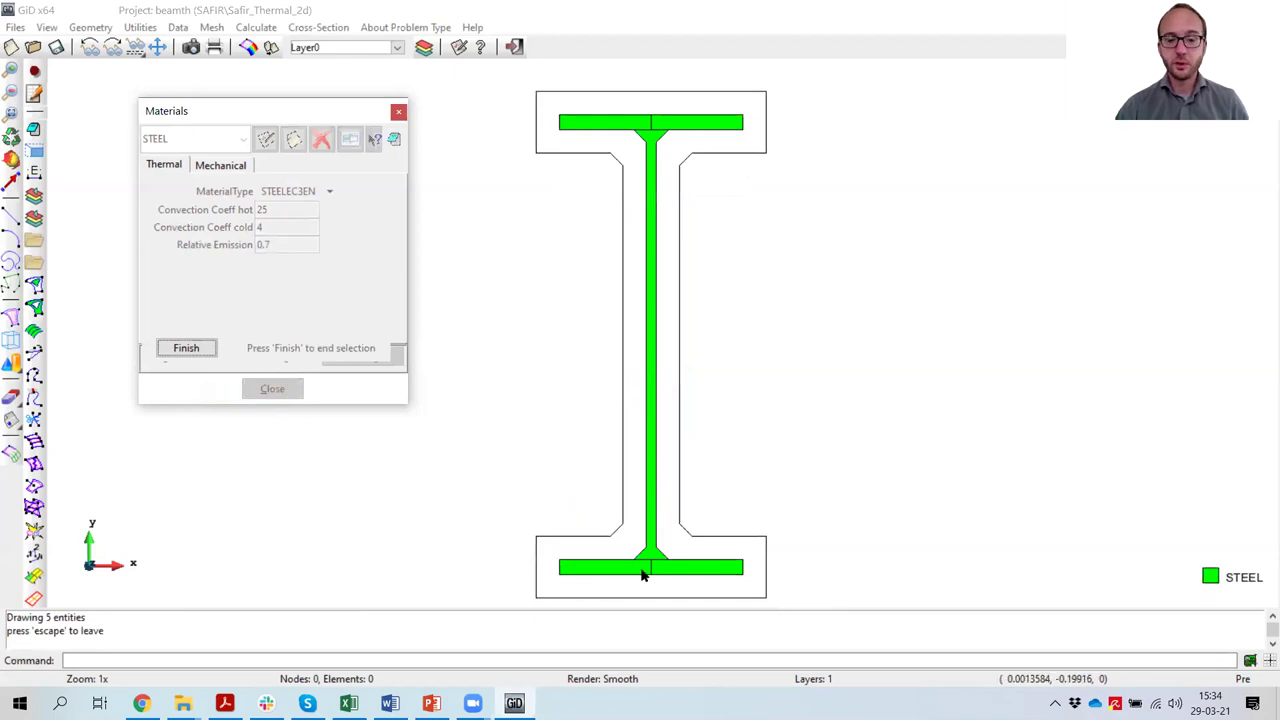
{"action": "left_click", "coordinate": [182, 352]}
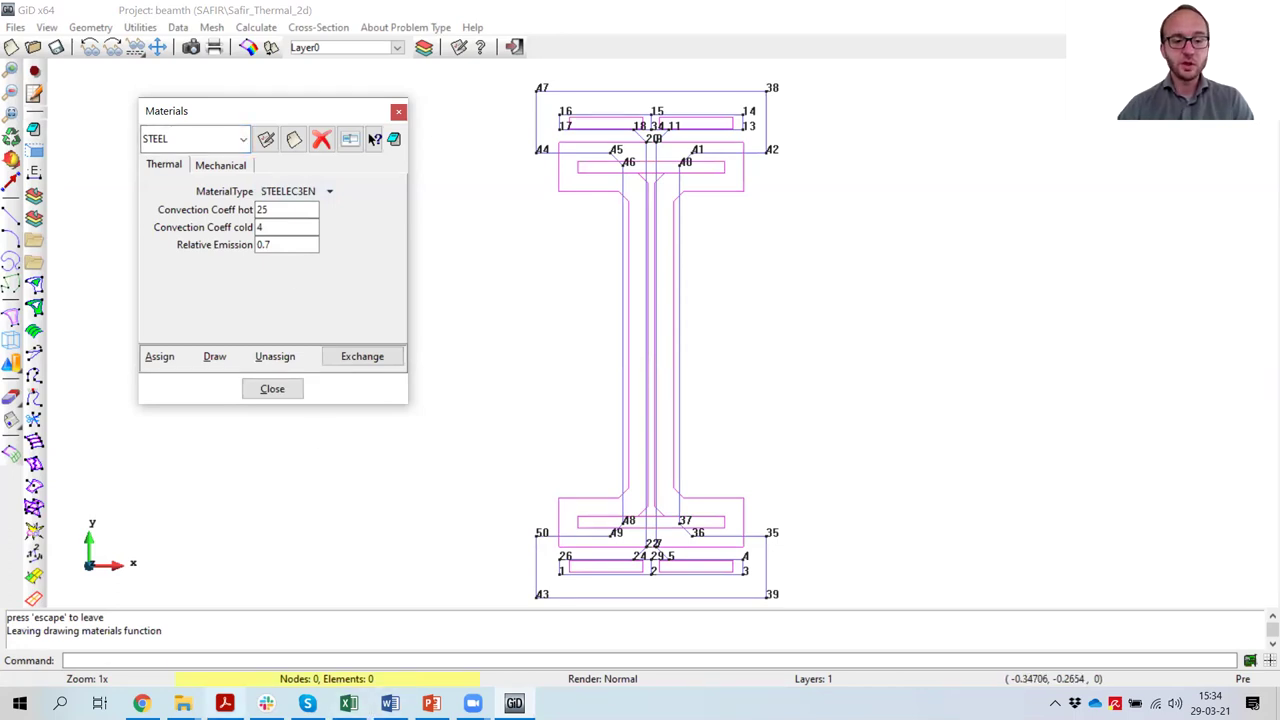
Step: Look up the INSULATION material properties in the SAFIR training PDF in Acrobat Reader, and return to GiD
{"action": "key", "text": "alt+Tab"}
{"action": "scroll", "coordinate": [414, 451], "scroll_direction": "down", "scroll_amount": 3}
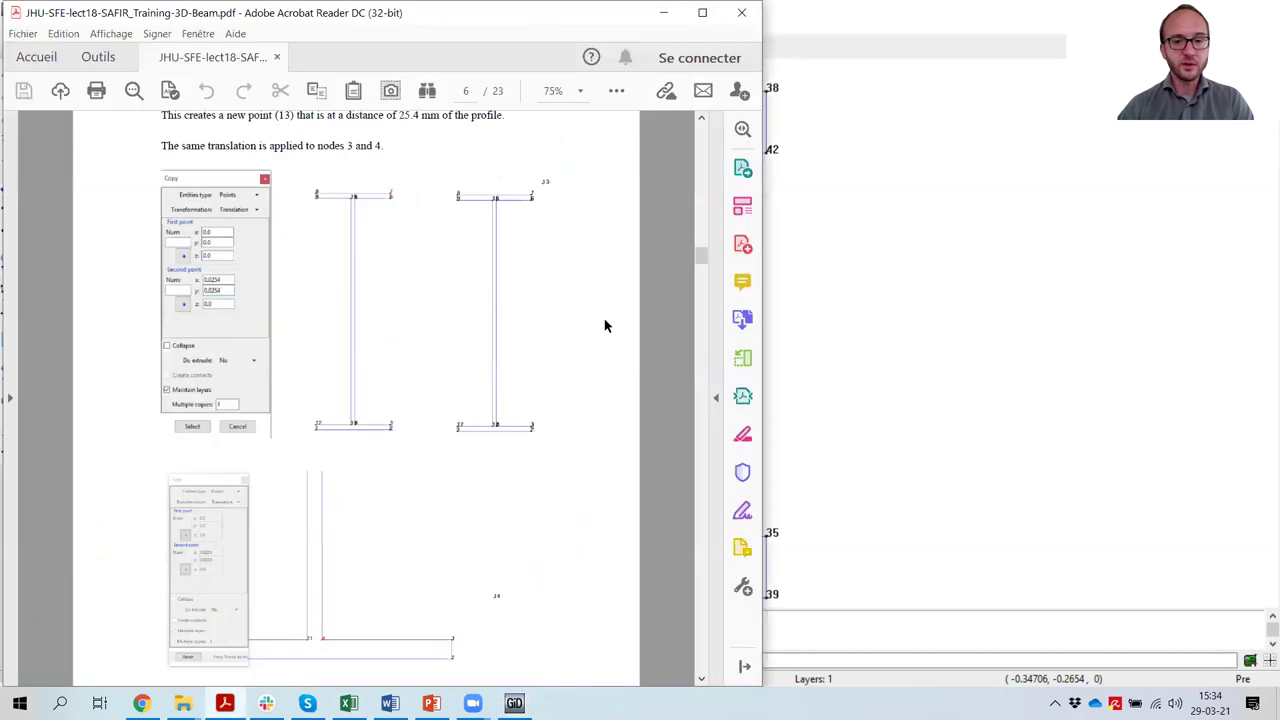
{"action": "left_click_drag", "start_coordinate": [700, 260], "coordinate": [714, 398]}
{"action": "scroll", "coordinate": [706, 375], "scroll_direction": "down", "scroll_amount": 1}
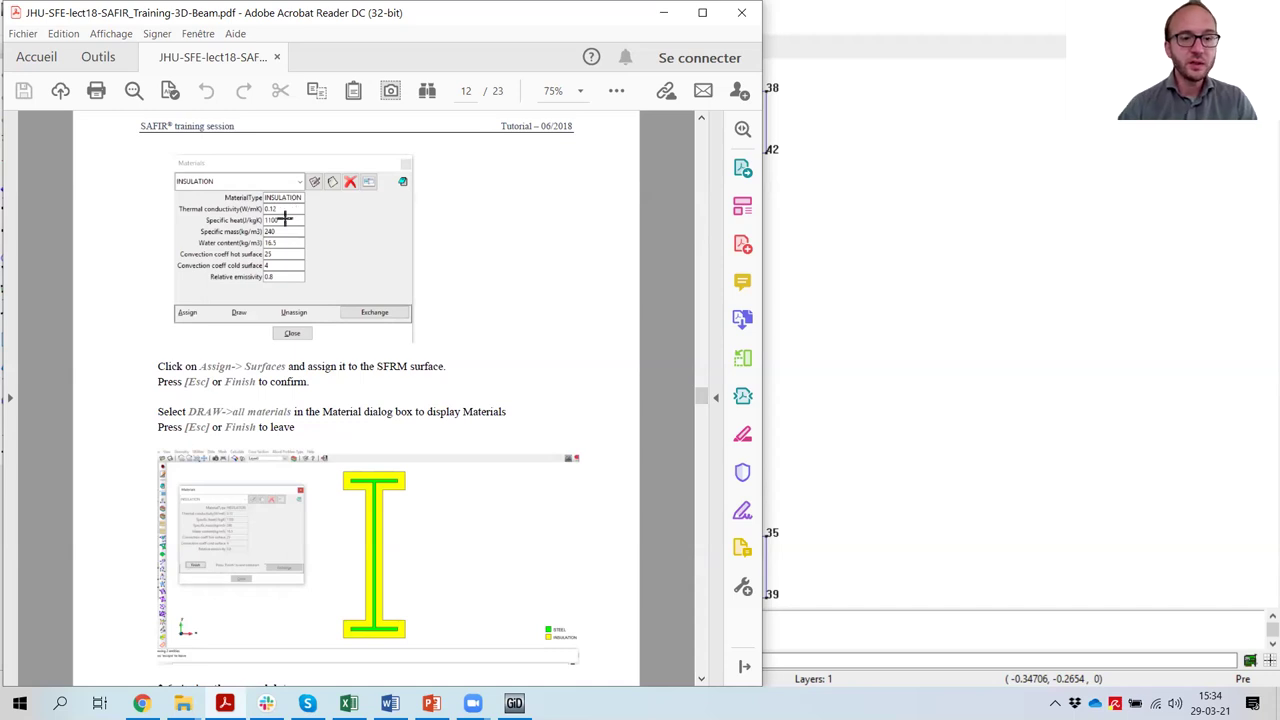
{"action": "left_click", "coordinate": [826, 36]}
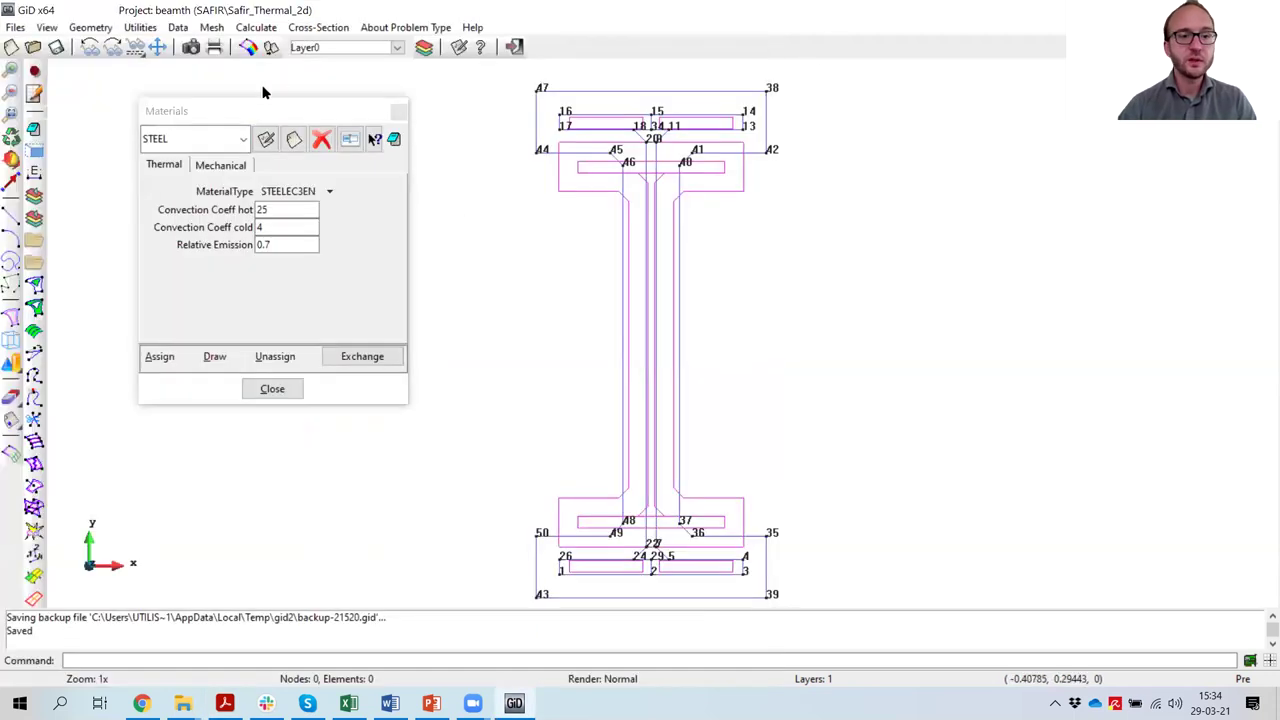
Step: Choose the INSULATION material and set its thermal conductivity to 0.12 W/mK and specific heat to 1100 J/kgK
{"action": "left_click", "coordinate": [240, 142]}
{"action": "left_click", "coordinate": [166, 188]}
{"action": "left_click", "coordinate": [300, 183]}
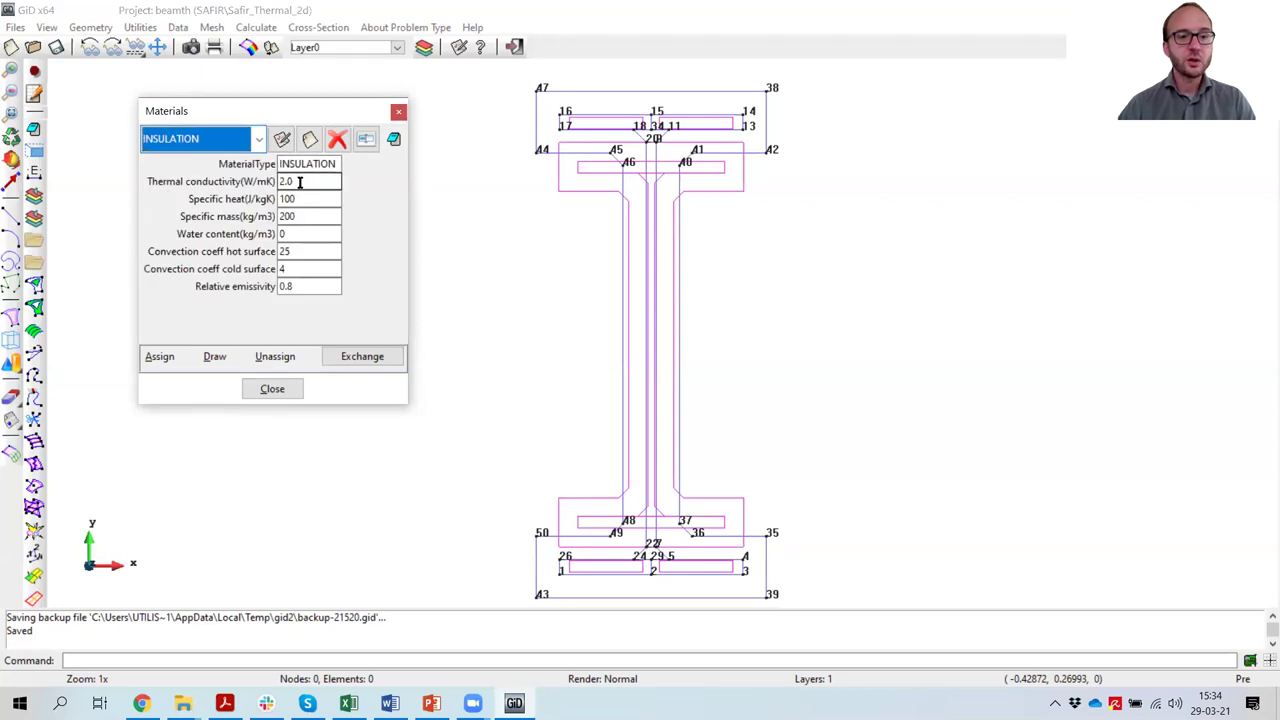
{"action": "double_click", "coordinate": [300, 183]}
{"action": "type", "text": "0.12"}
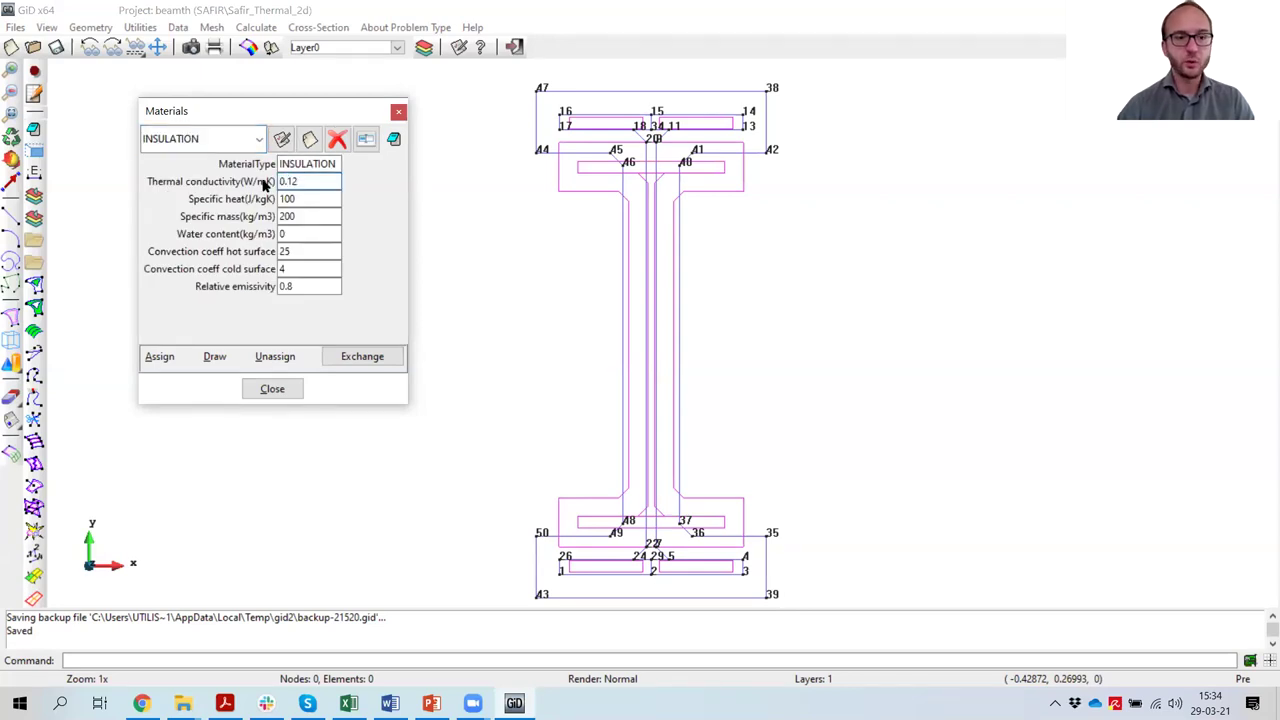
{"action": "double_click", "coordinate": [290, 199]}
{"action": "type", "text": "1100"}
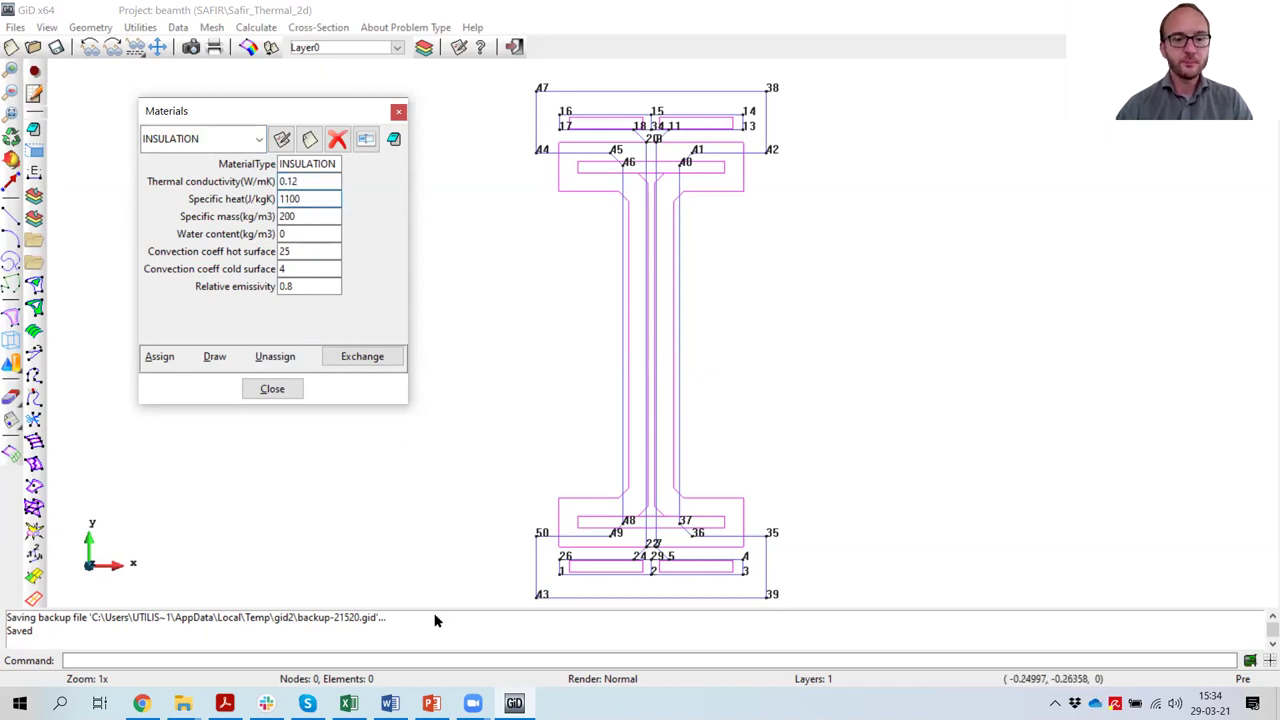
Step: Recheck the training PDF and set the insulation's water content to 16.5 kg/m3 and specific mass to 240 kg/m3
{"action": "left_click", "coordinate": [224, 703]}
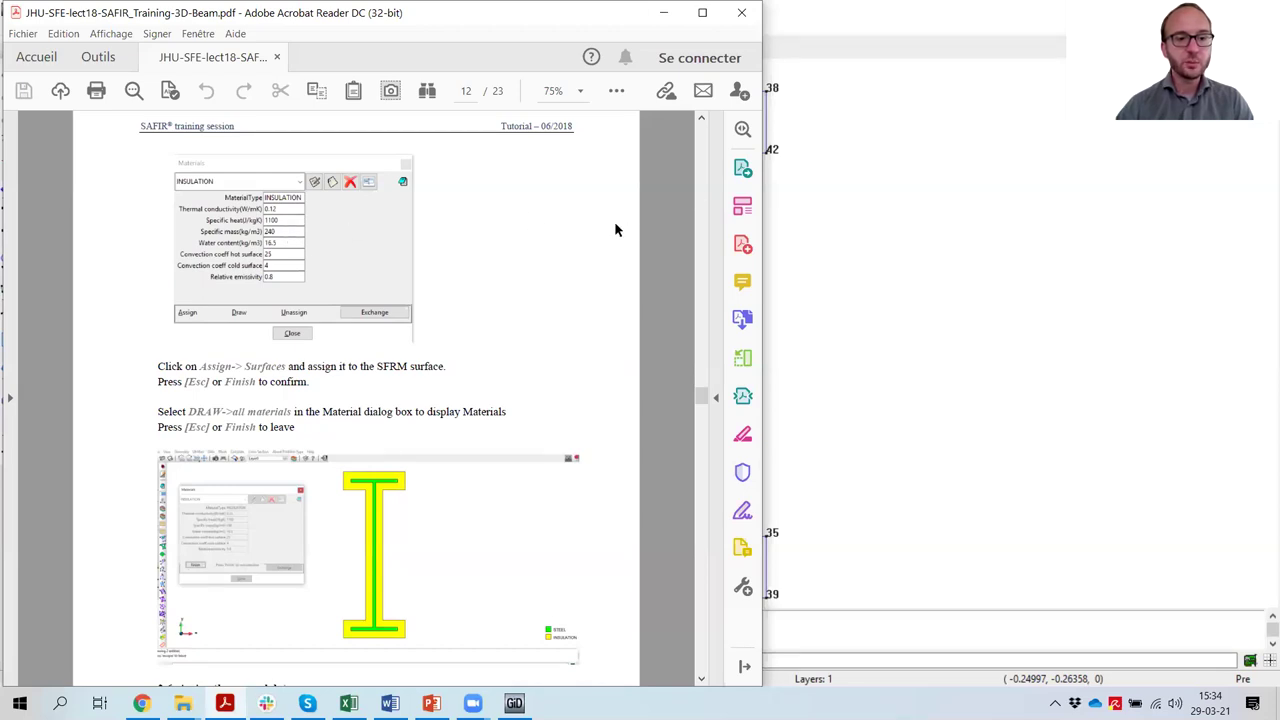
{"action": "left_click", "coordinate": [893, 37]}
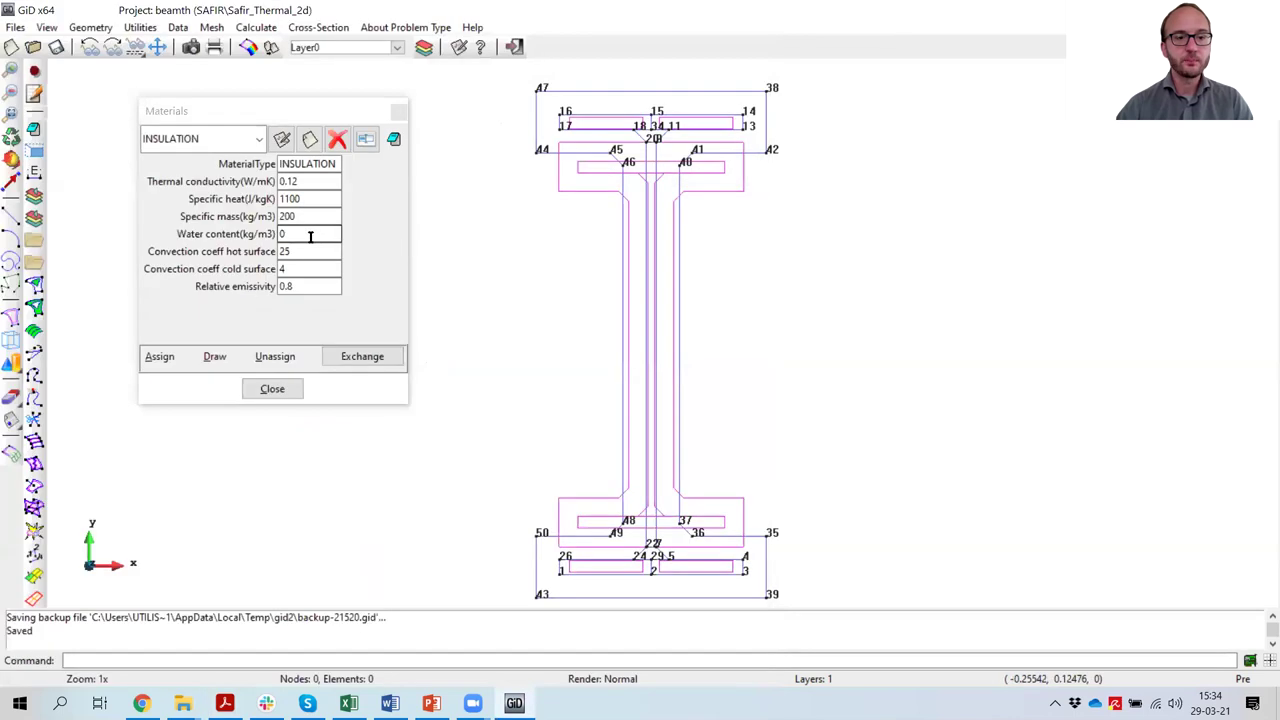
{"action": "left_click_drag", "start_coordinate": [323, 243], "coordinate": [265, 235]}
{"action": "type", "text": "16.5"}
{"action": "left_click", "coordinate": [286, 216]}
{"action": "key", "text": "Delete"}
{"action": "type", "text": "4"}
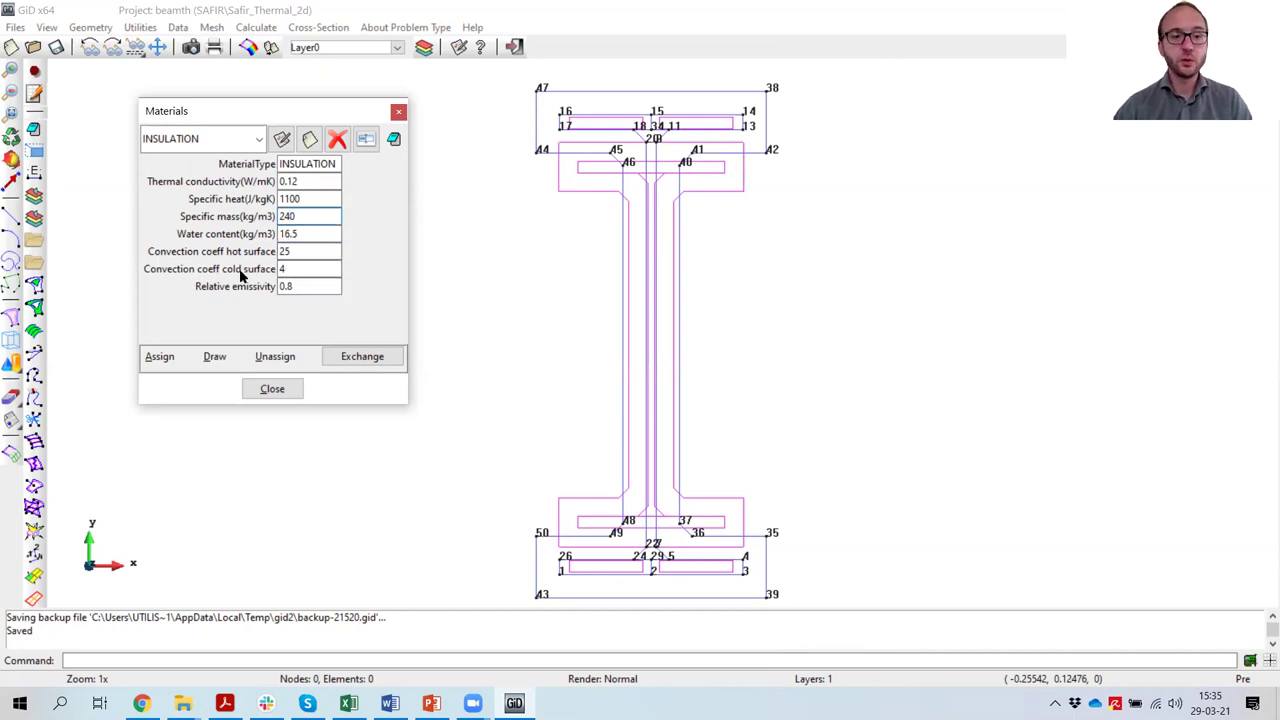
Step: Assign the INSULATION material to the insulation surface around the profile, saving the changed material data
{"action": "left_click", "coordinate": [164, 358]}
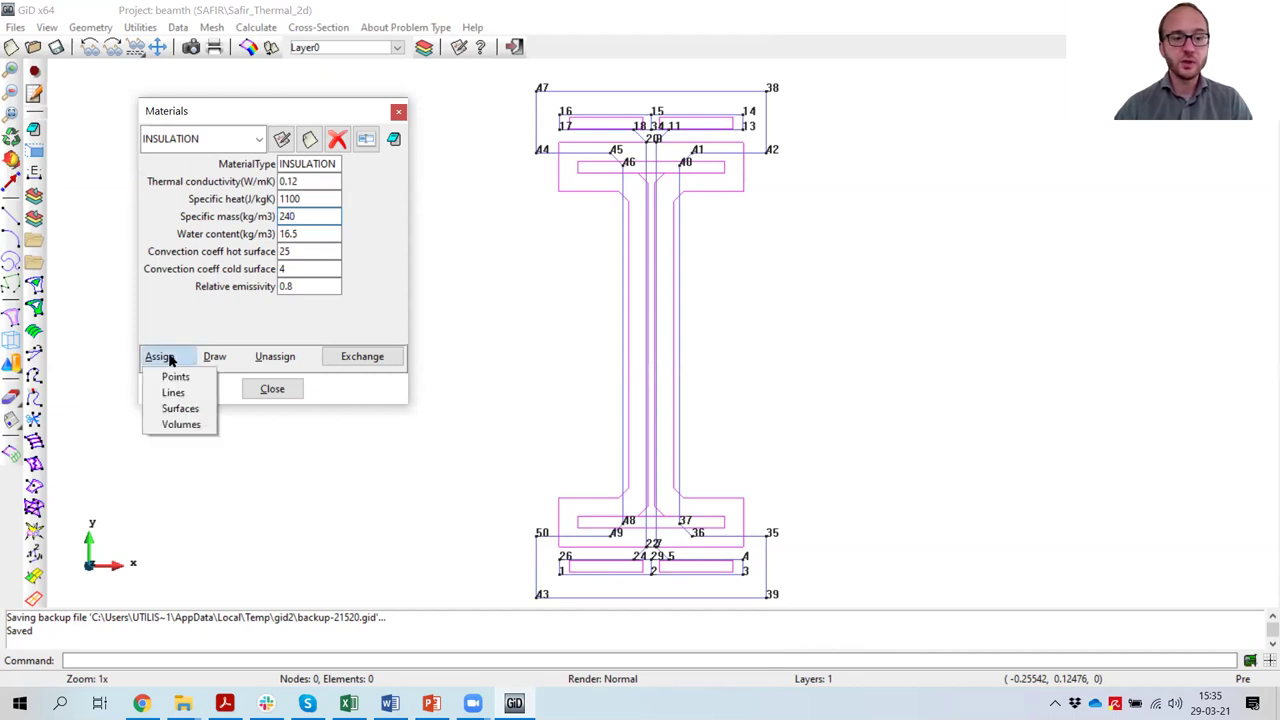
{"action": "left_click", "coordinate": [180, 407]}
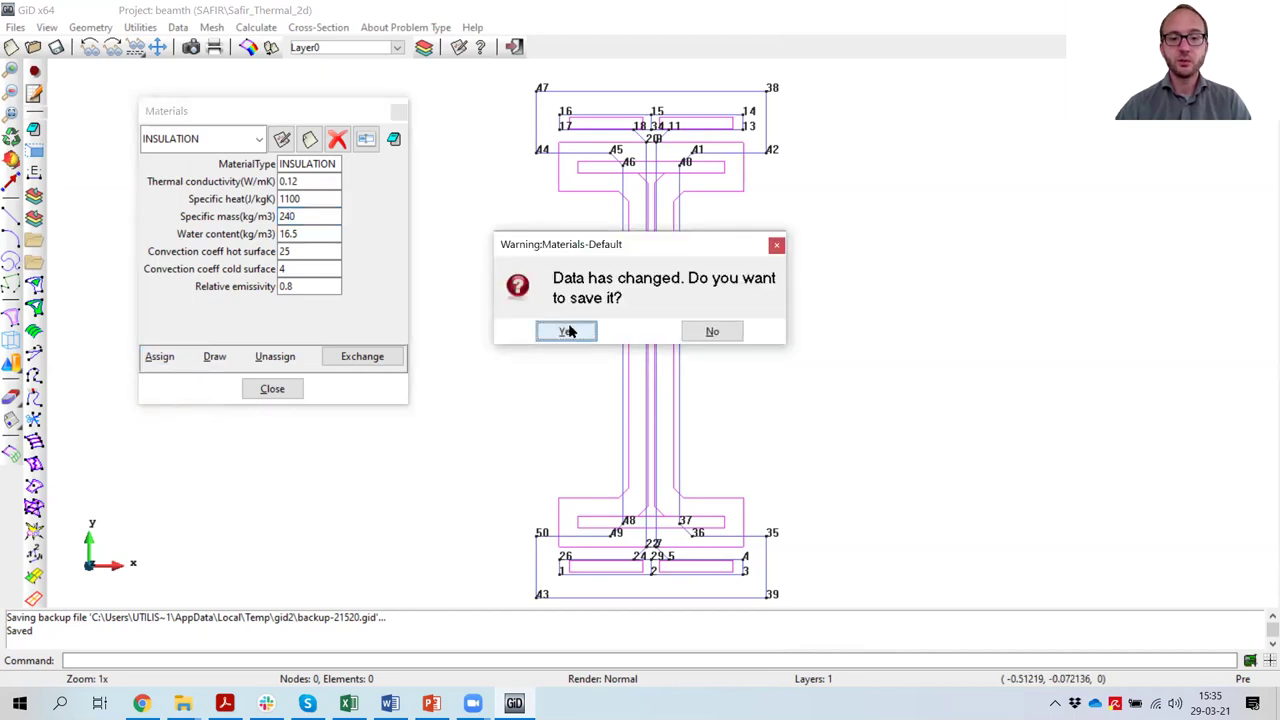
{"action": "left_click", "coordinate": [563, 331]}
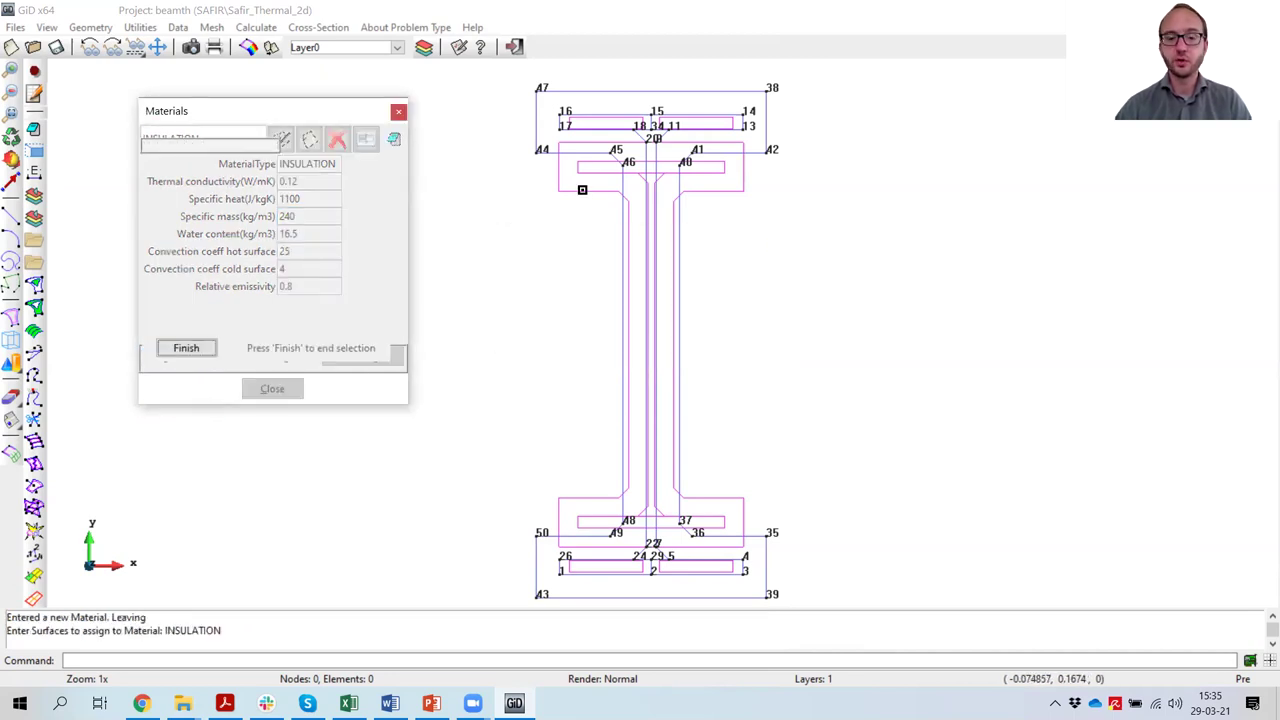
{"action": "left_click", "coordinate": [582, 189]}
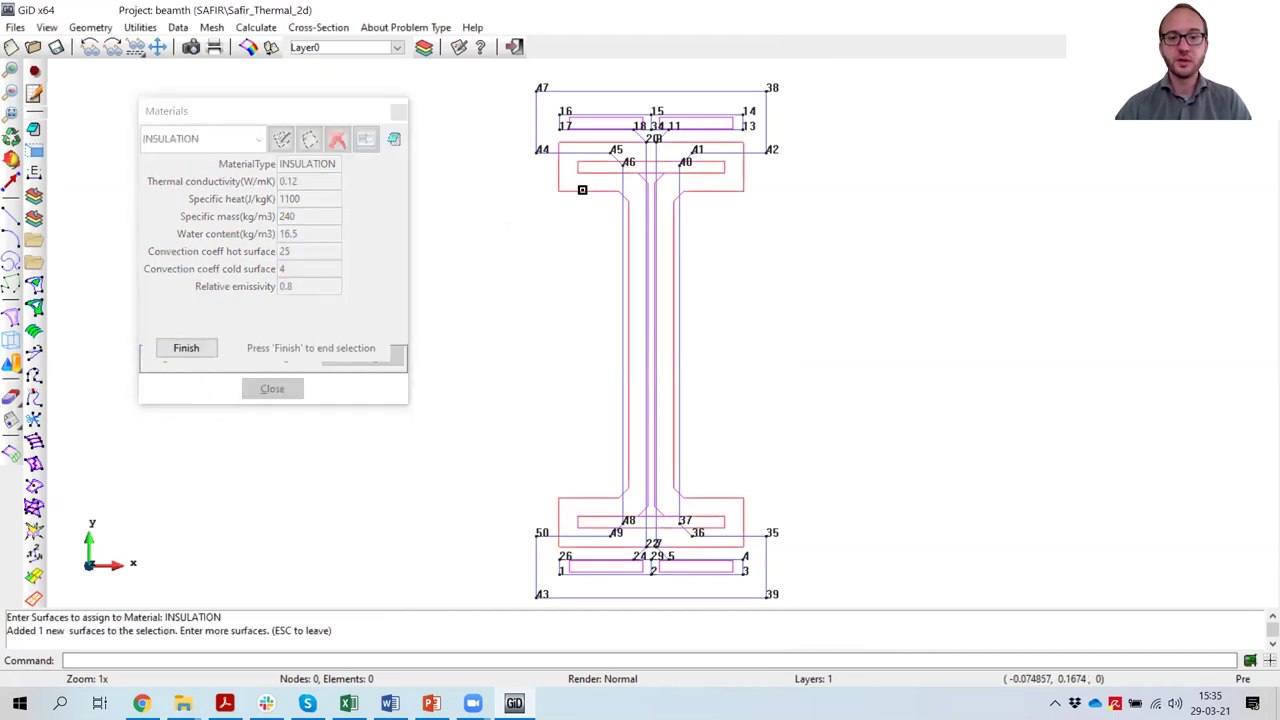
{"action": "left_click", "coordinate": [197, 348]}
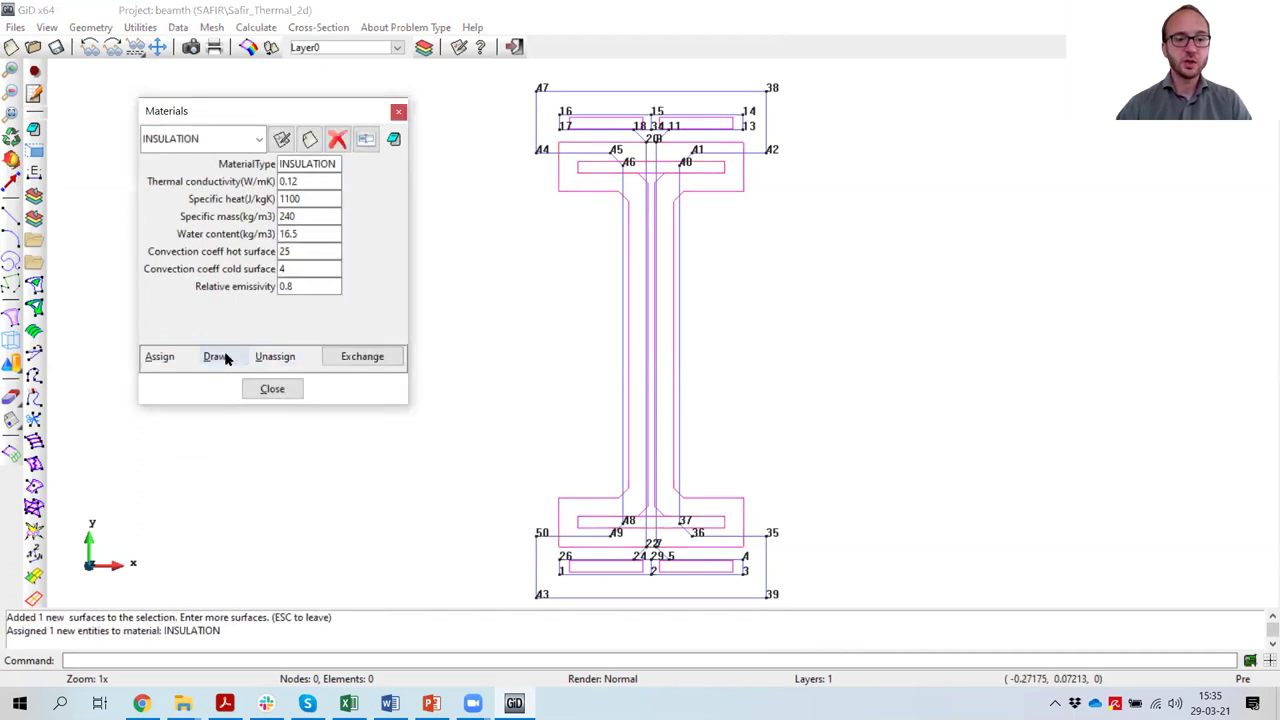
Step: Display all assigned materials by colour to check steel and insulation, end the display, and close the materials window
{"action": "left_click", "coordinate": [214, 357]}
{"action": "left_click", "coordinate": [240, 393]}
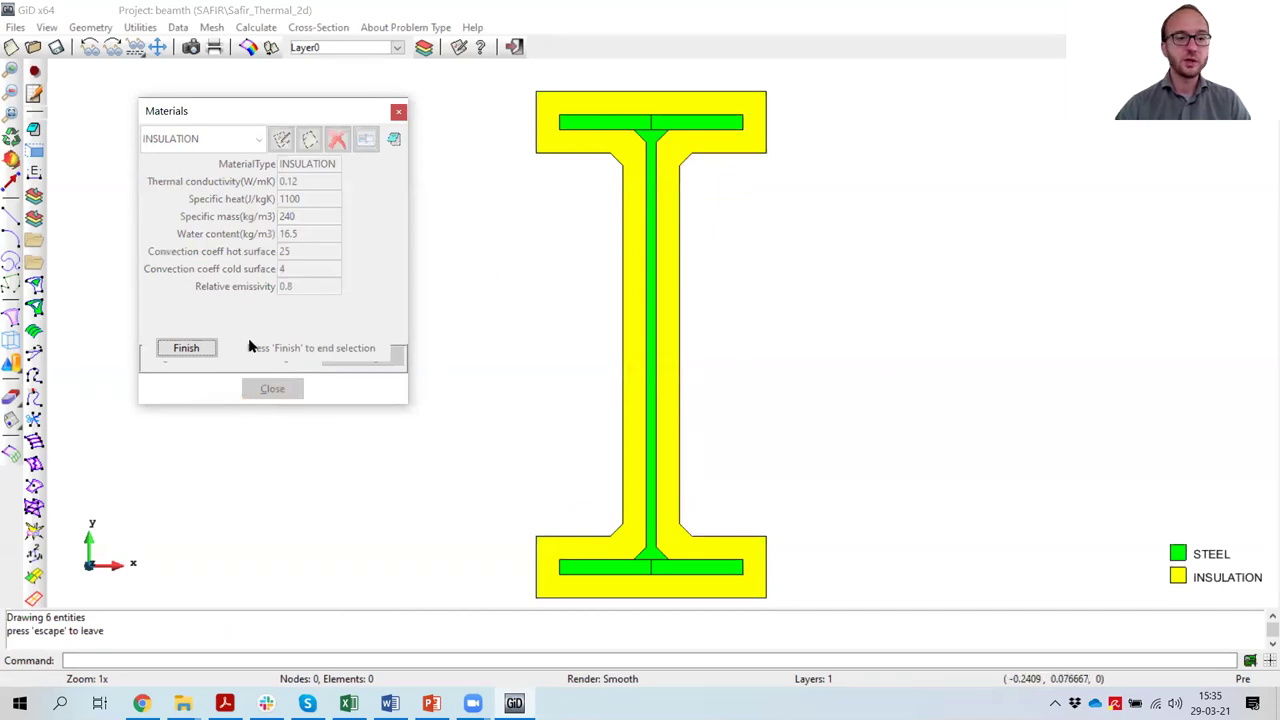
{"action": "left_click", "coordinate": [205, 348]}
{"action": "left_click", "coordinate": [279, 396]}
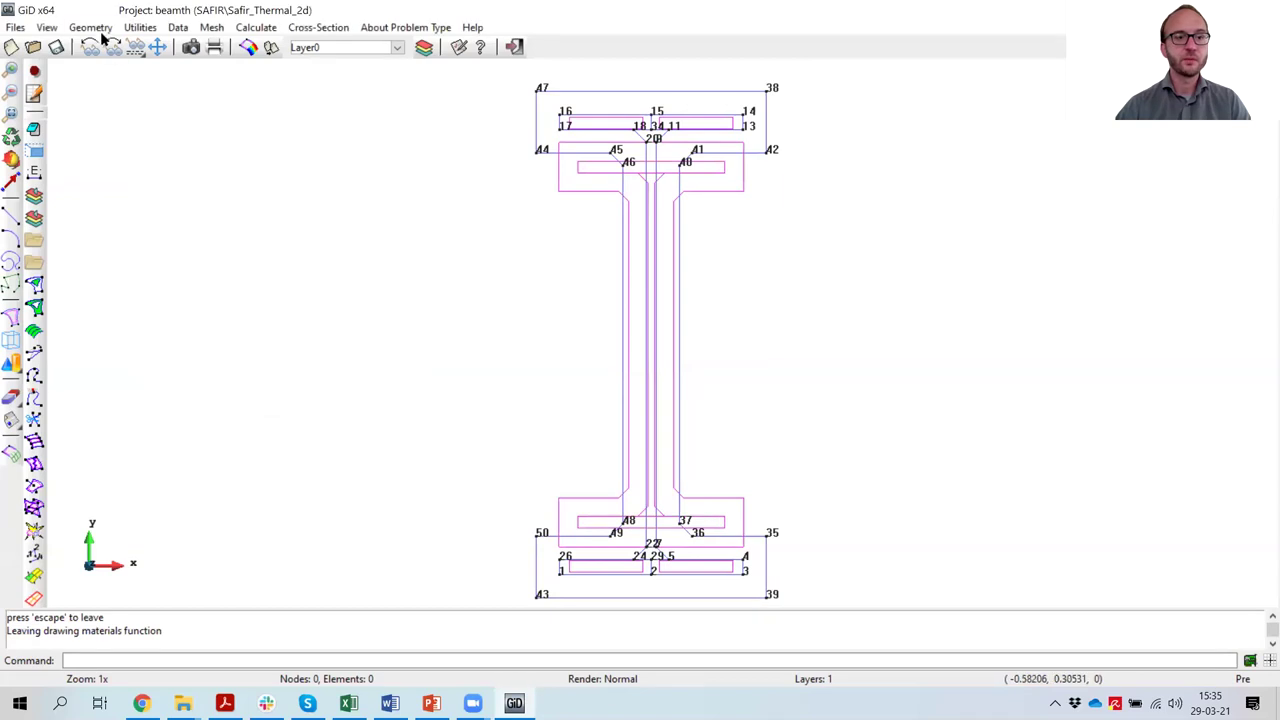
Step: Open the problem data and set the calculation end time UPTIME to 7200 seconds
{"action": "left_click", "coordinate": [177, 27]}
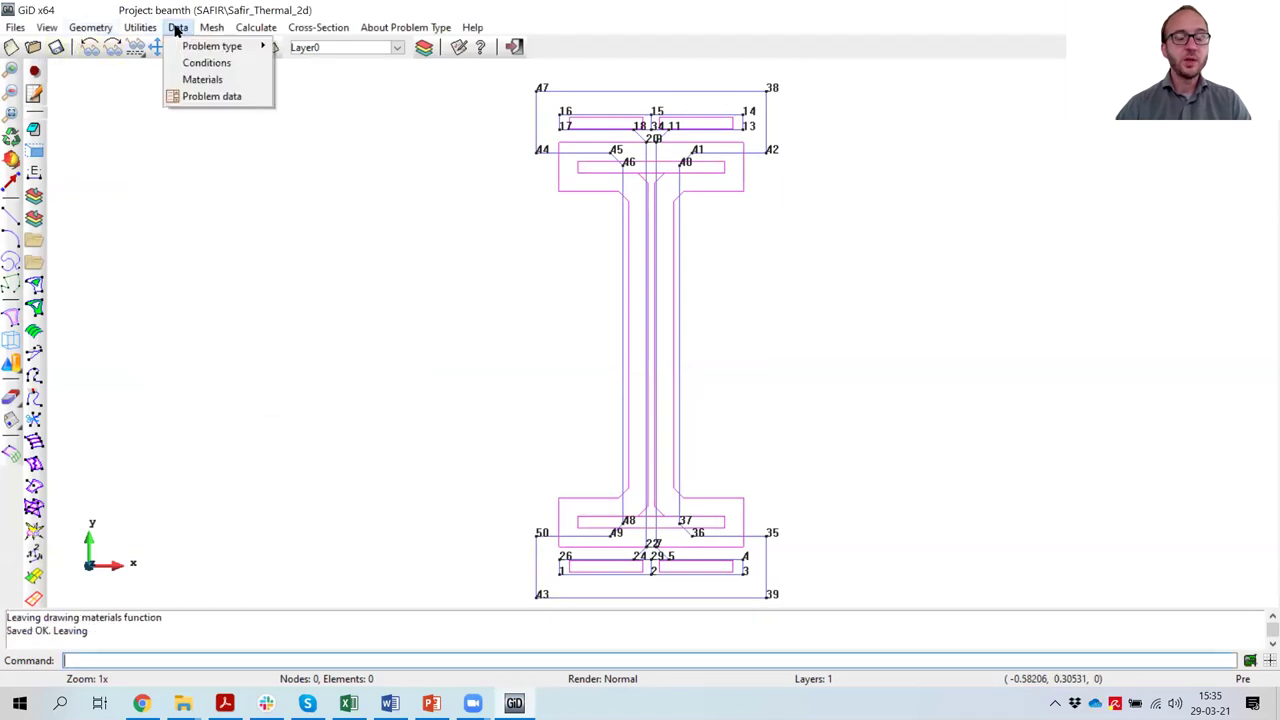
{"action": "left_click", "coordinate": [205, 97]}
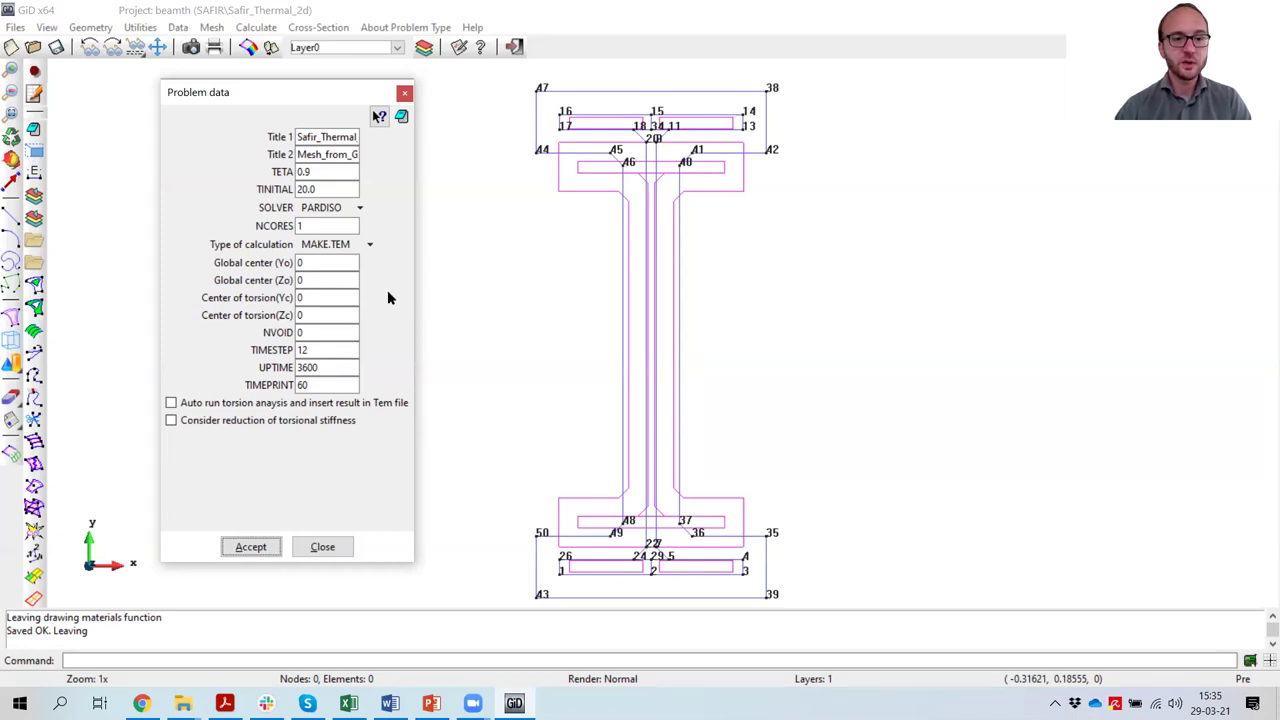
{"action": "double_click", "coordinate": [308, 367]}
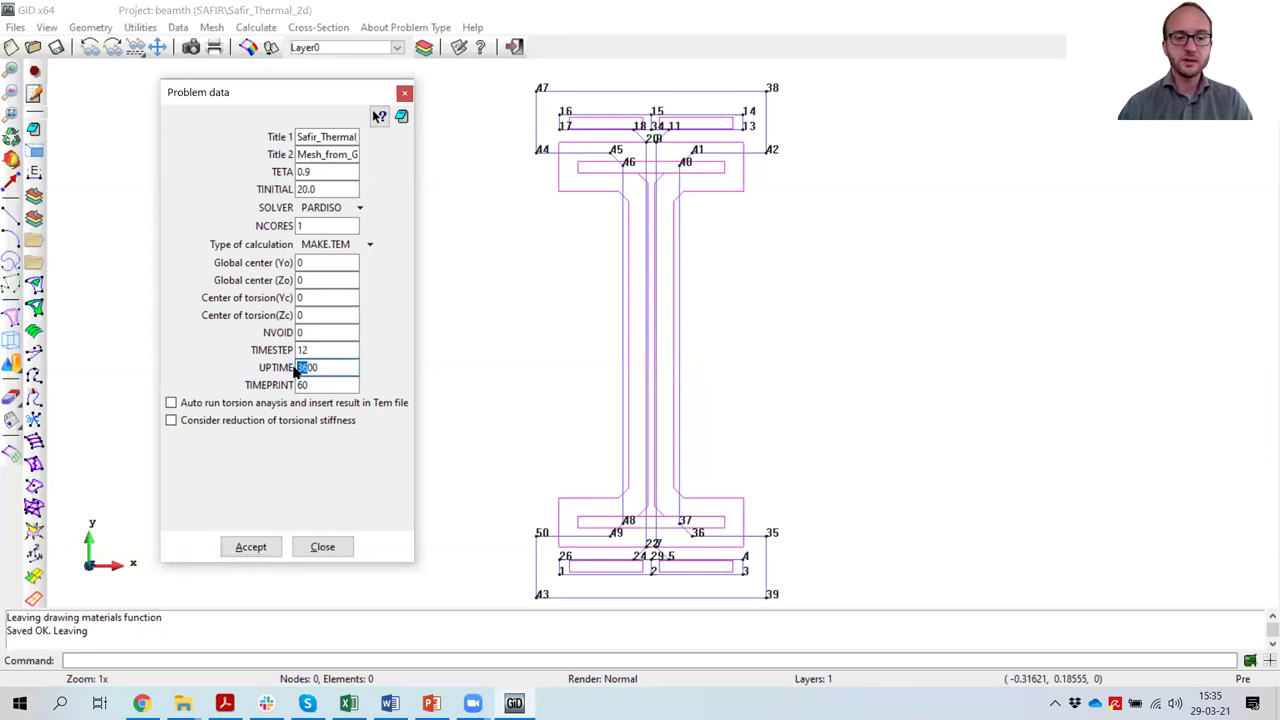
{"action": "type", "text": "72"}
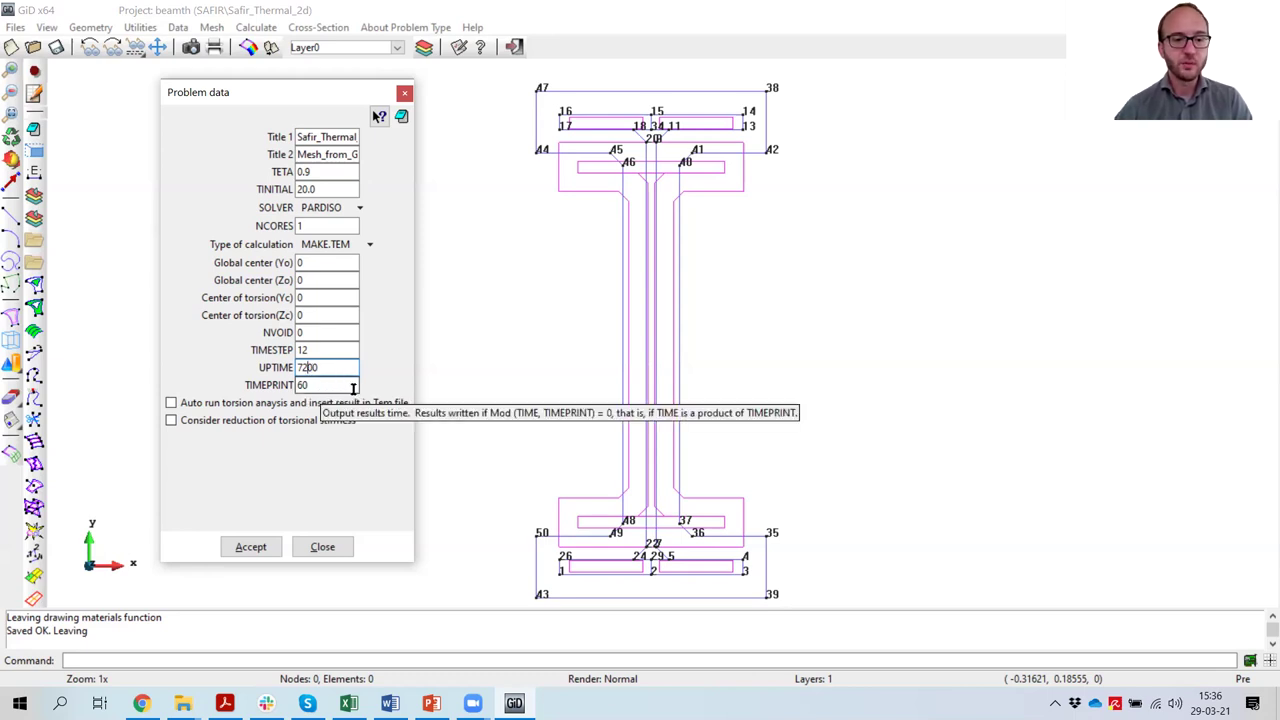
Step: Enable the automatic torsion analysis and the torsional stiffness reduction with coefficient 0.1, and accept the problem data
{"action": "left_click", "coordinate": [172, 404]}
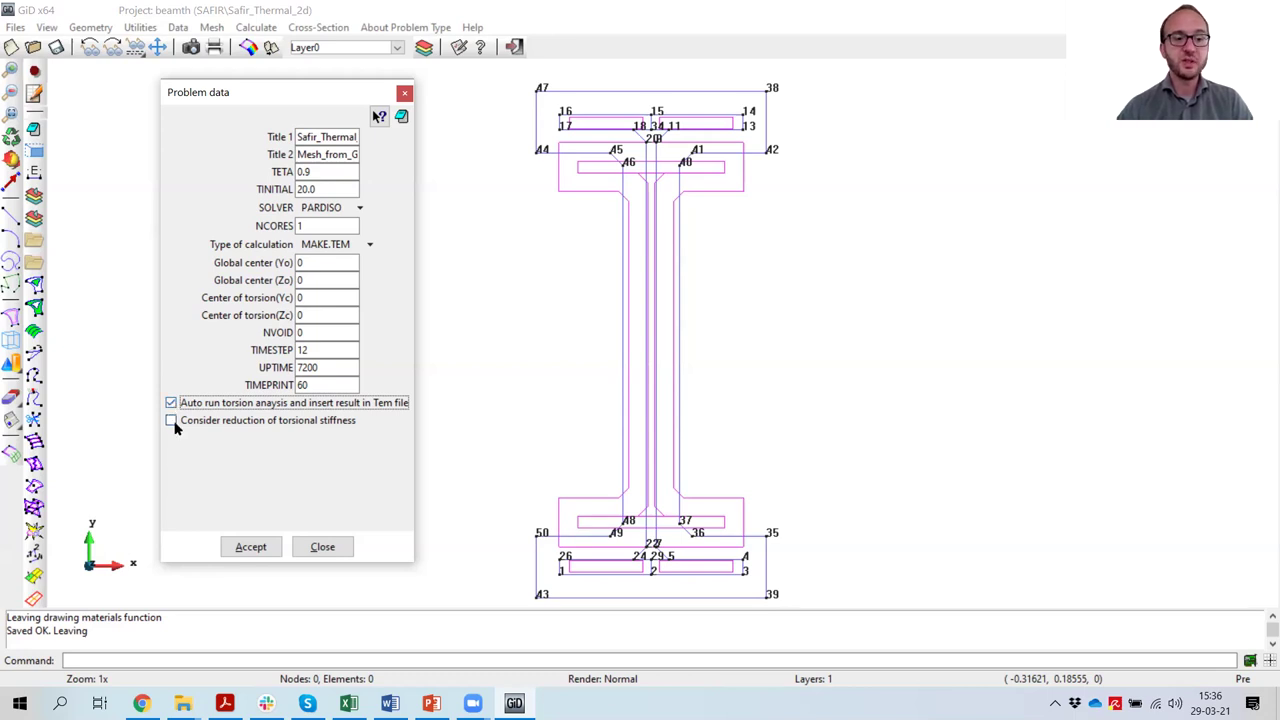
{"action": "left_click", "coordinate": [171, 420]}
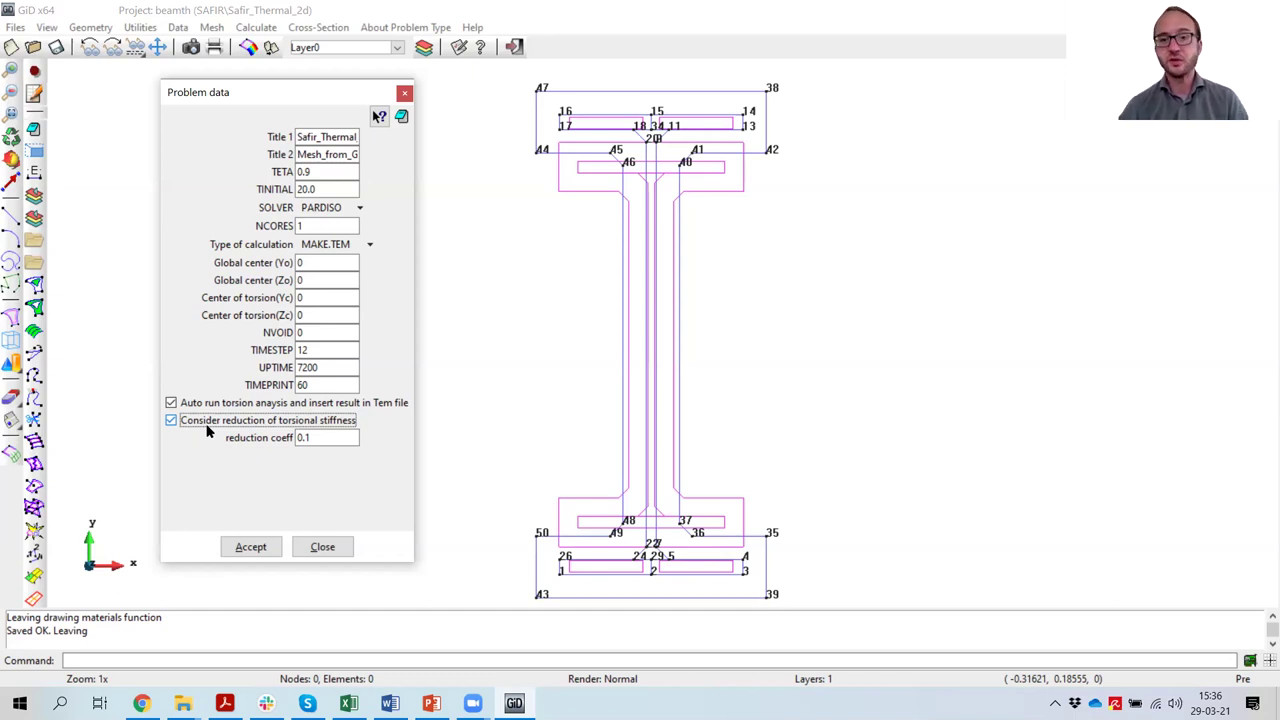
{"action": "left_click", "coordinate": [251, 547]}
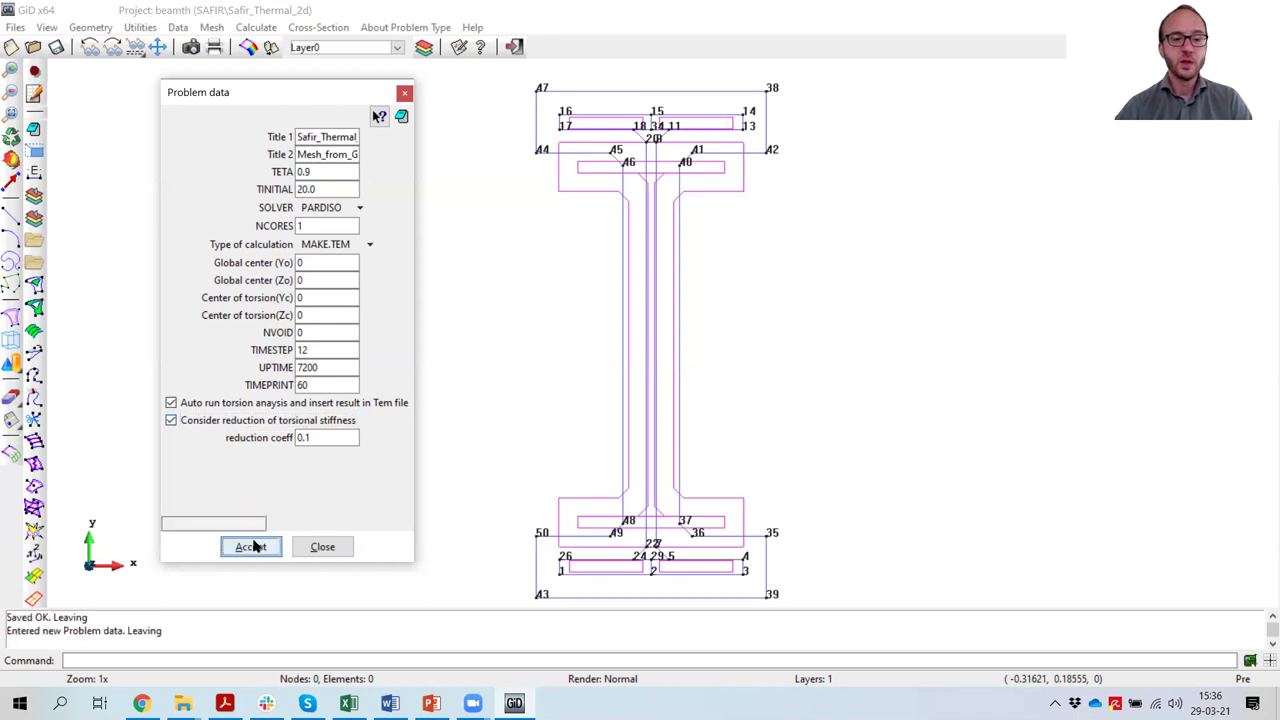
{"action": "left_click", "coordinate": [320, 547]}
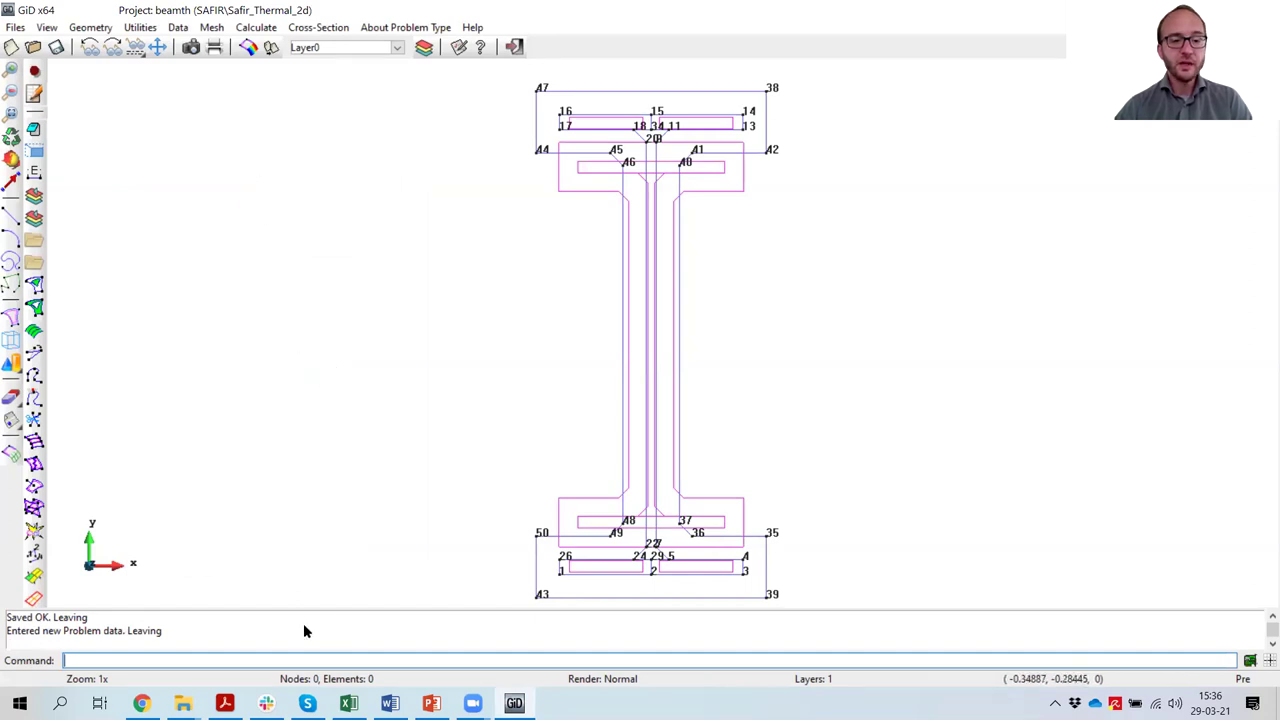
Step: Check the training PDF for the problem data, mesh size and calculation instructions, and return to GiD
{"action": "left_click", "coordinate": [224, 703]}
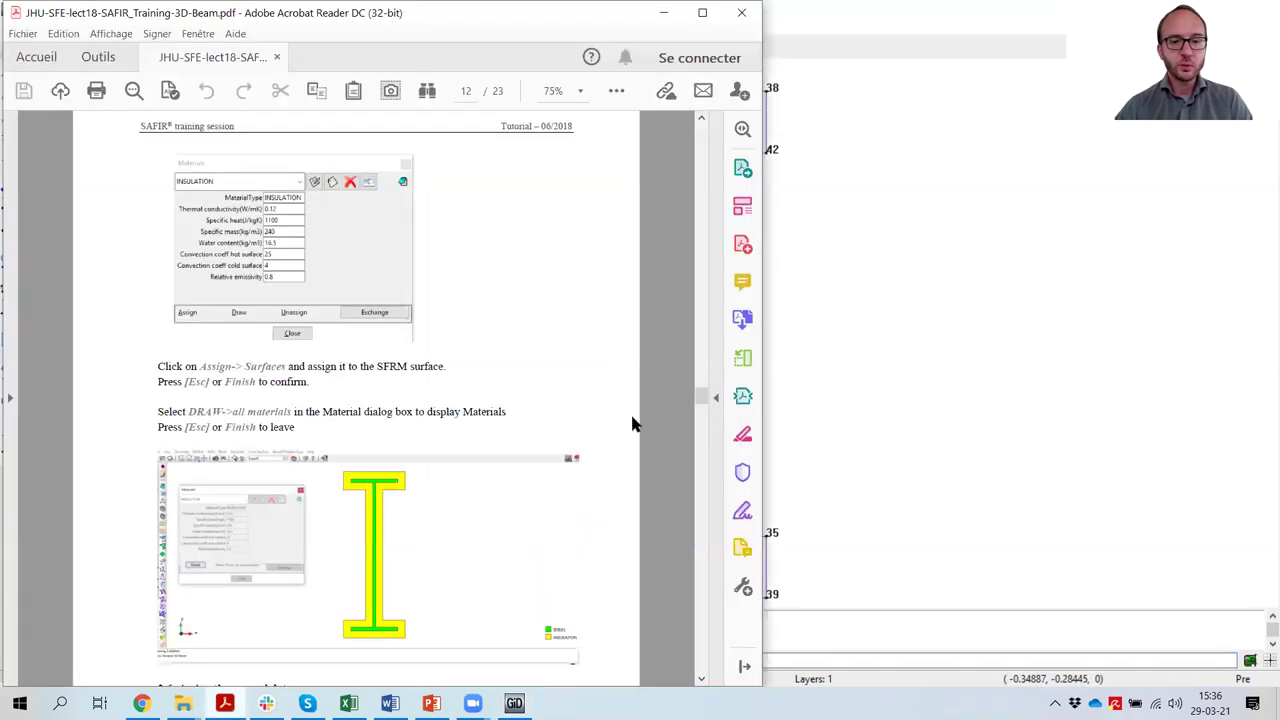
{"action": "scroll", "coordinate": [631, 423], "scroll_direction": "down", "scroll_amount": 5}
{"action": "scroll", "coordinate": [631, 423], "scroll_direction": "down", "scroll_amount": 10}
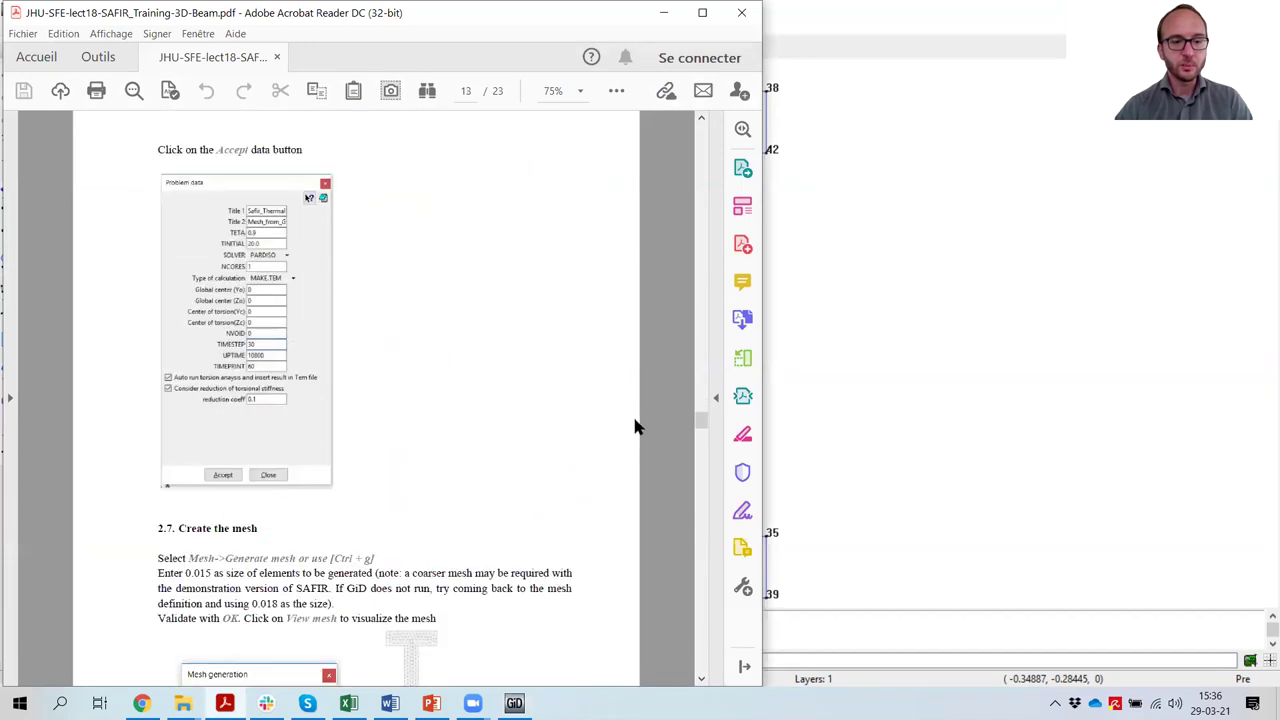
{"action": "scroll", "coordinate": [636, 426], "scroll_direction": "up", "scroll_amount": 1}
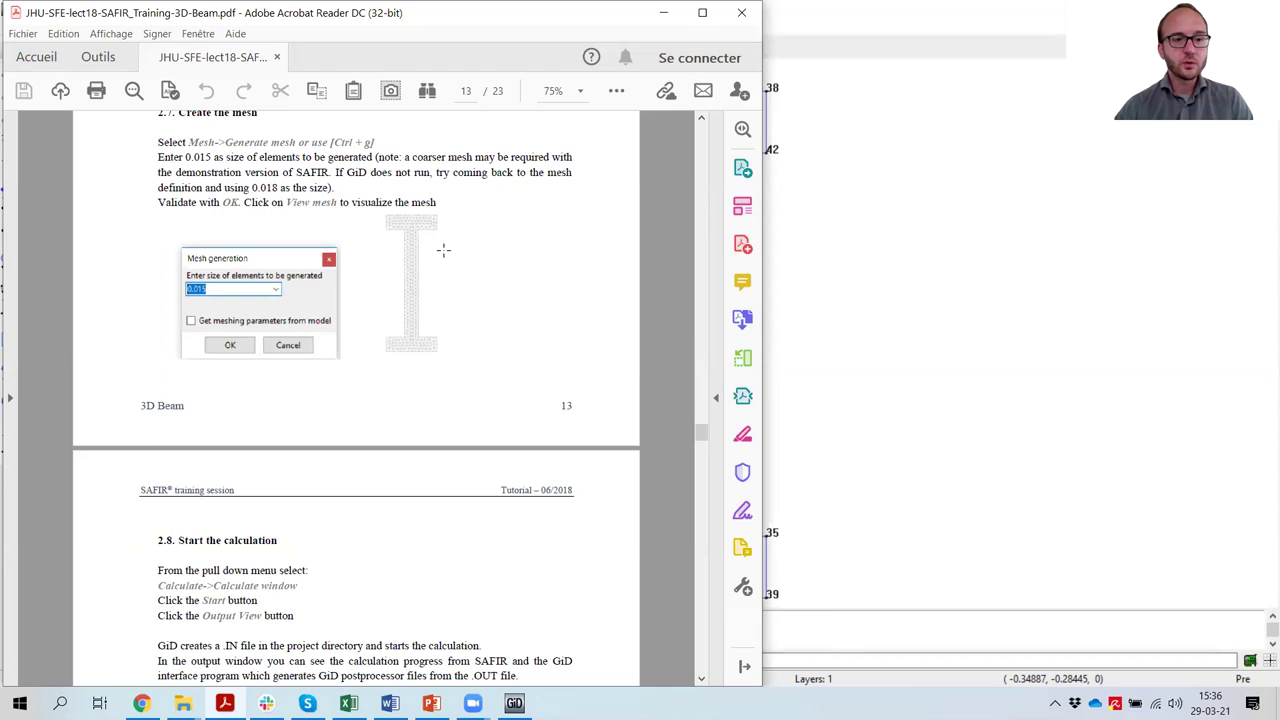
{"action": "scroll", "coordinate": [488, 273], "scroll_direction": "down", "scroll_amount": 2}
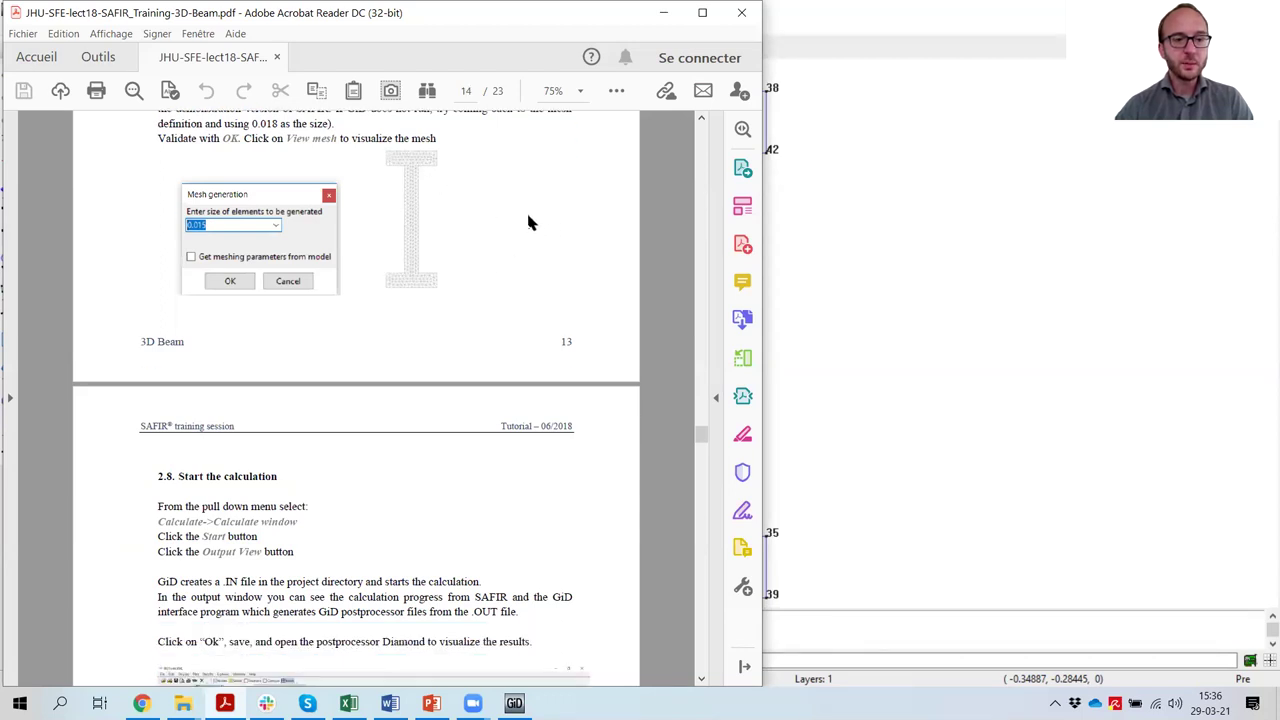
{"action": "left_click", "coordinate": [864, 50]}
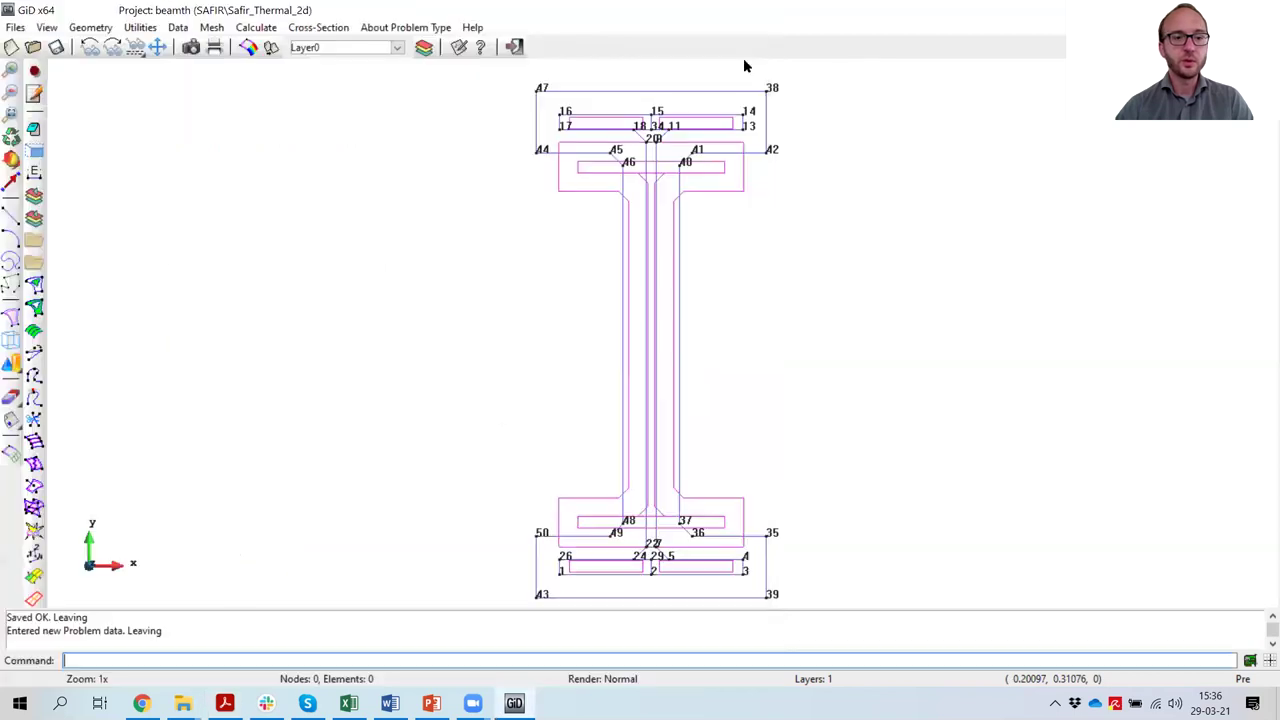
Step: Generate the mesh of the insulated section with an element size of 0.015 and display it
{"action": "left_click", "coordinate": [214, 28]}
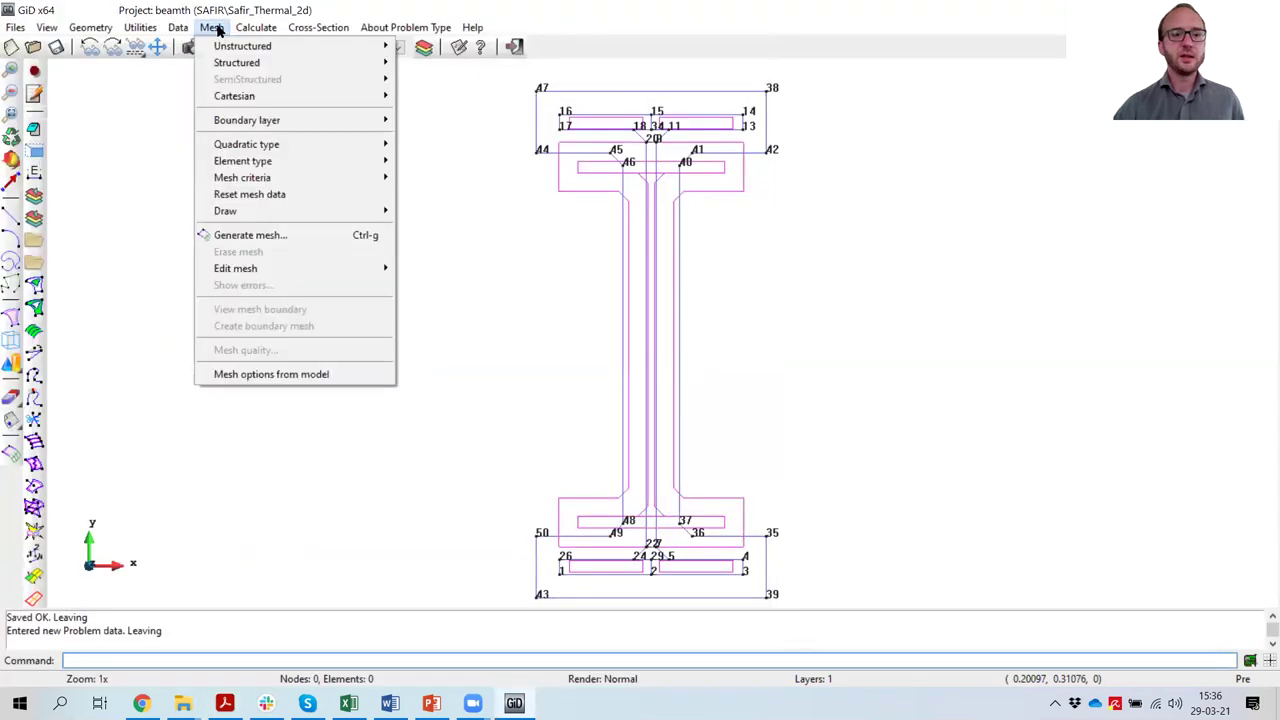
{"action": "left_click", "coordinate": [291, 235]}
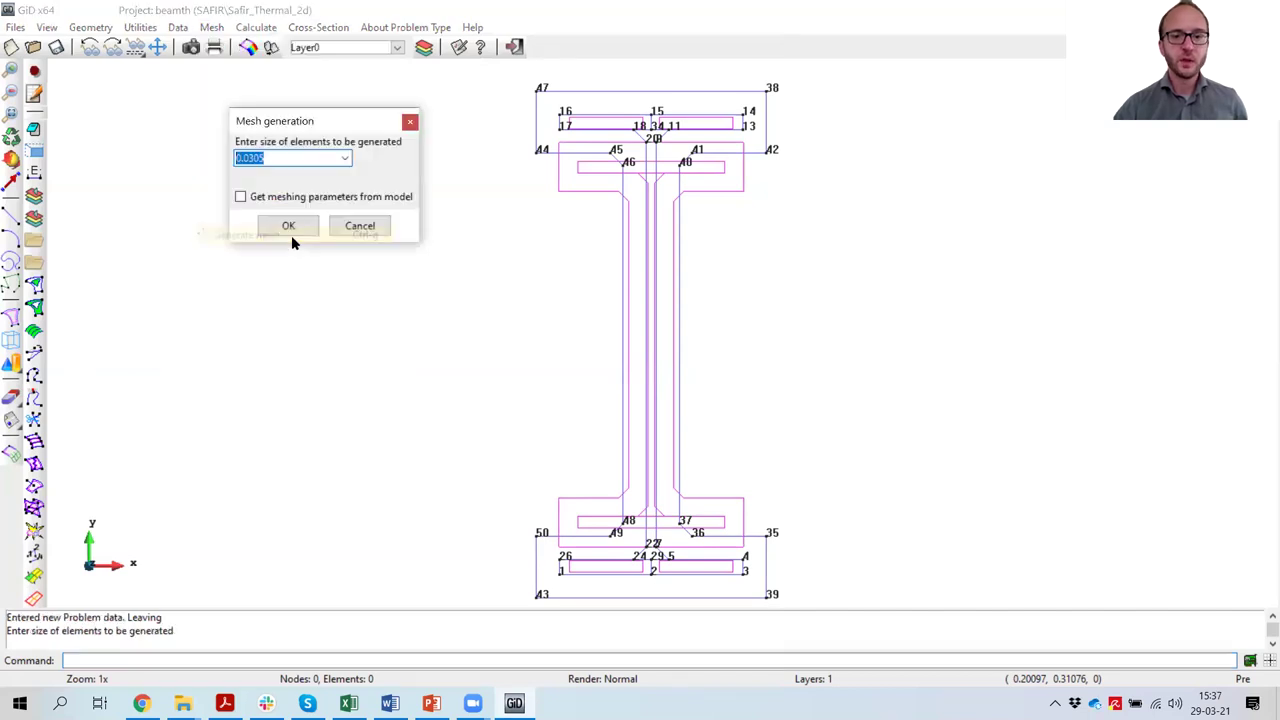
{"action": "left_click", "coordinate": [273, 158]}
{"action": "left_click", "coordinate": [270, 158]}
{"action": "key", "text": "BackSpace"}
{"action": "key", "text": "BackSpace"}
{"action": "key", "text": "BackSpace"}
{"action": "type", "text": "15"}
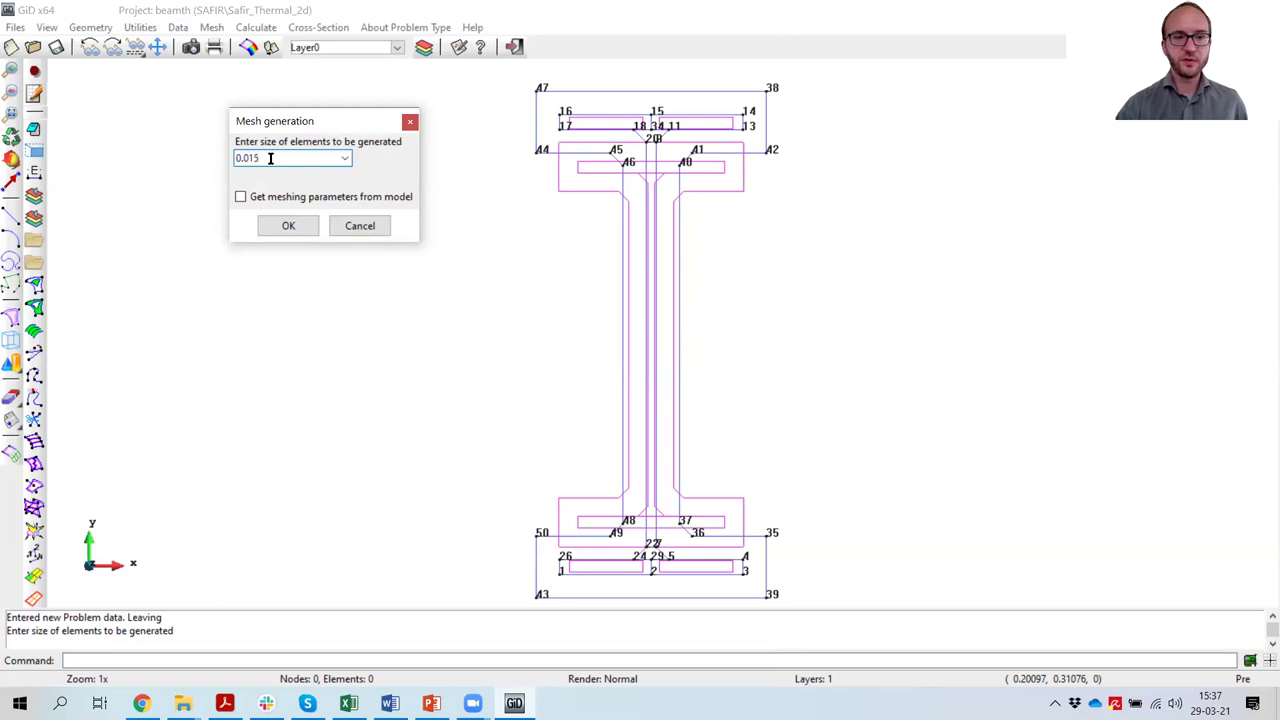
{"action": "left_click", "coordinate": [289, 226]}
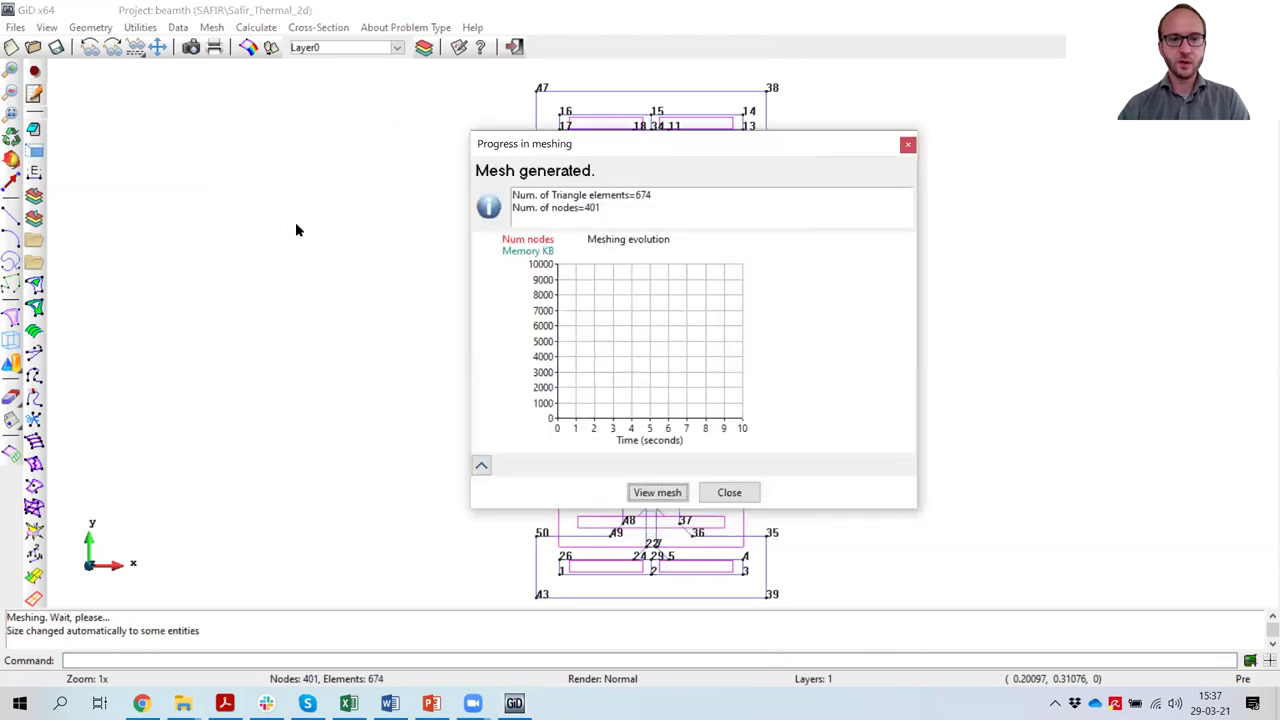
{"action": "left_click", "coordinate": [657, 493]}
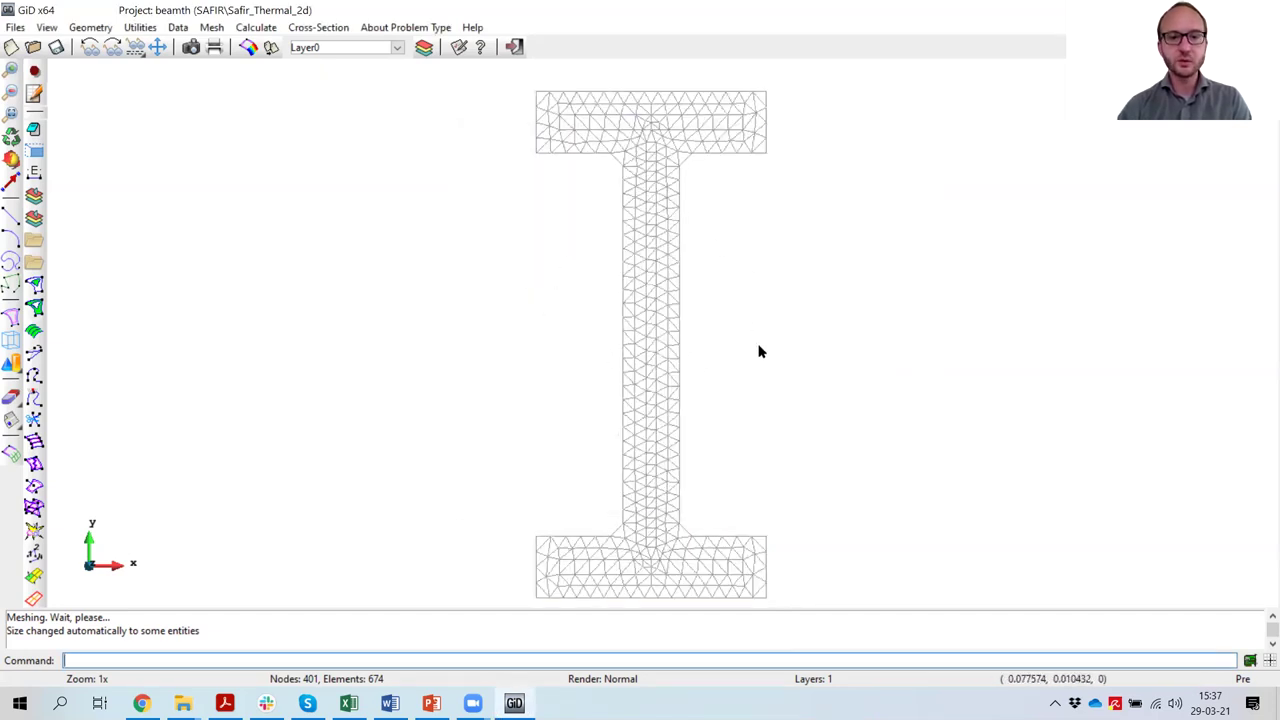
Step: Save the project, run the SAFIR calculation, close its output and save the project again
{"action": "left_click", "coordinate": [57, 50]}
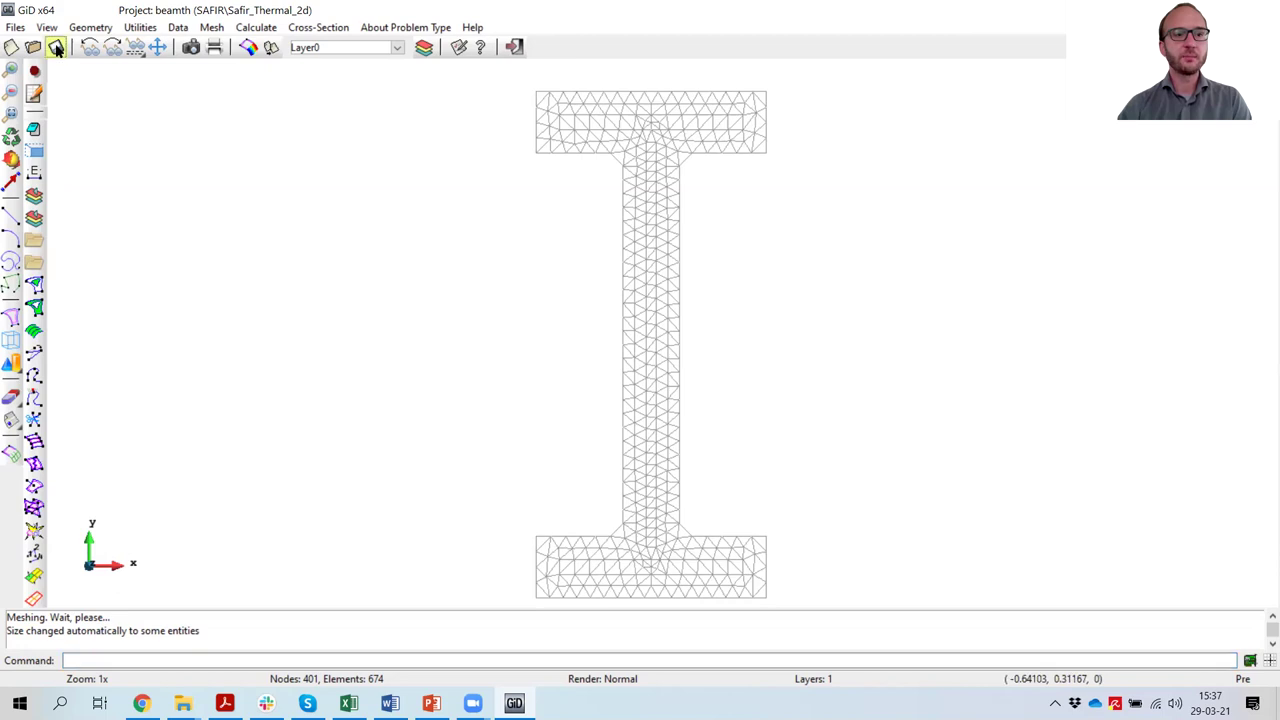
{"action": "left_click", "coordinate": [260, 28]}
{"action": "left_click", "coordinate": [268, 45]}
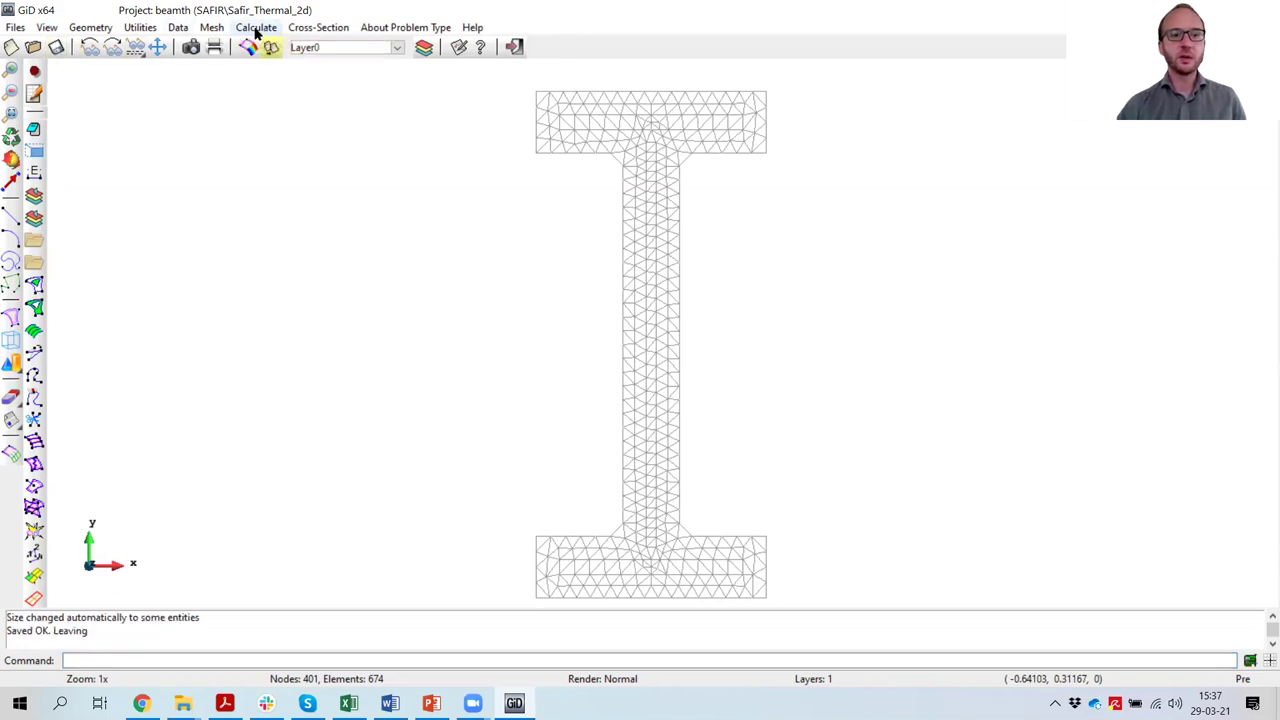
{"action": "left_click", "coordinate": [257, 27]}
{"action": "left_click", "coordinate": [285, 104]}
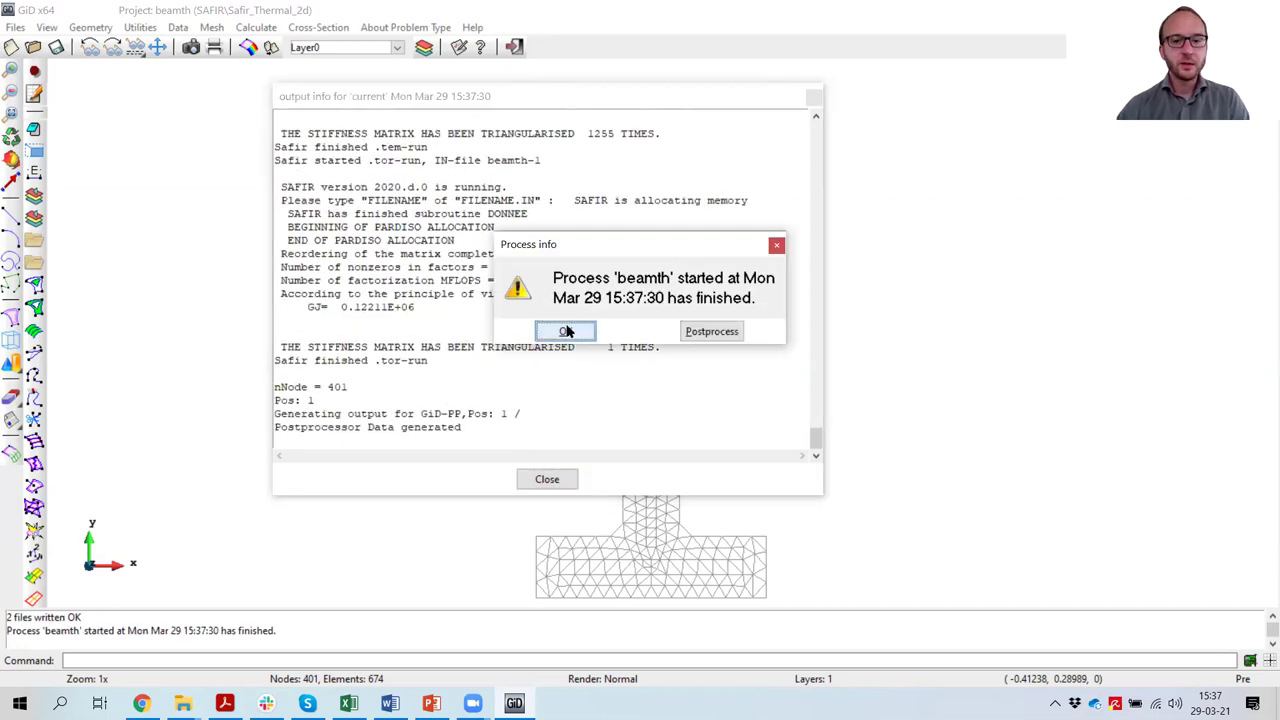
{"action": "left_click", "coordinate": [566, 332]}
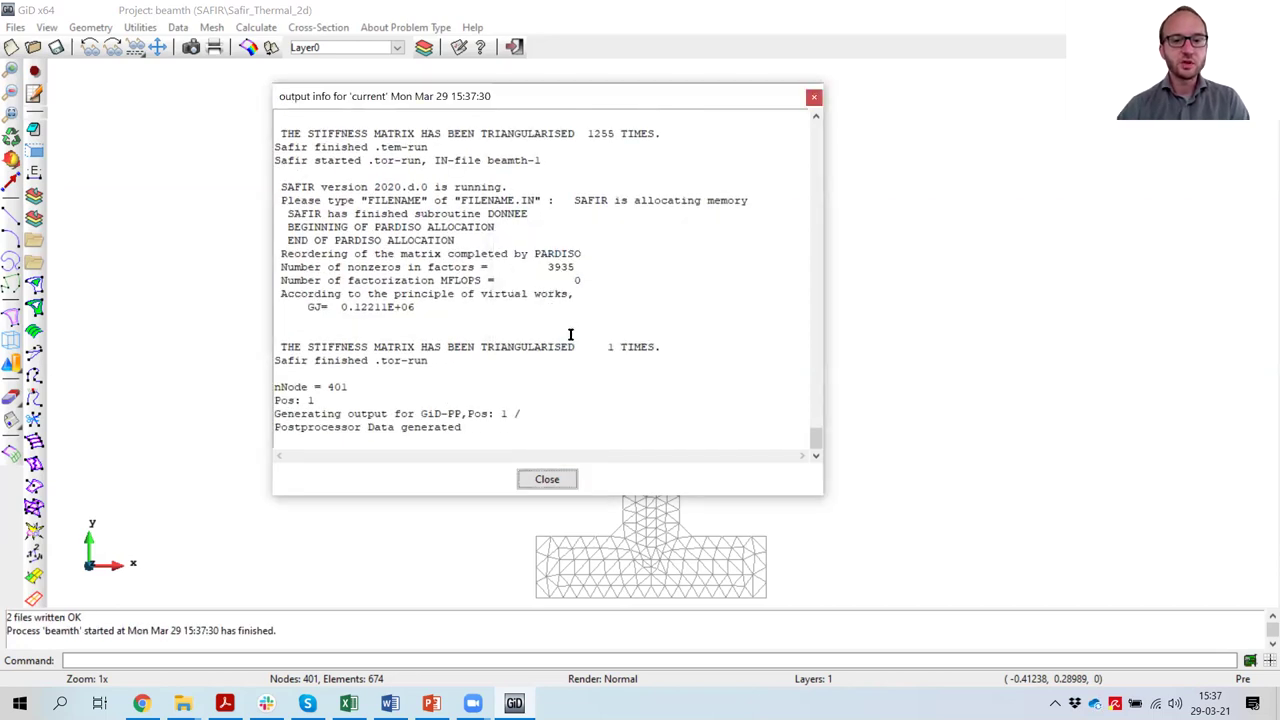
{"action": "left_click", "coordinate": [558, 480]}
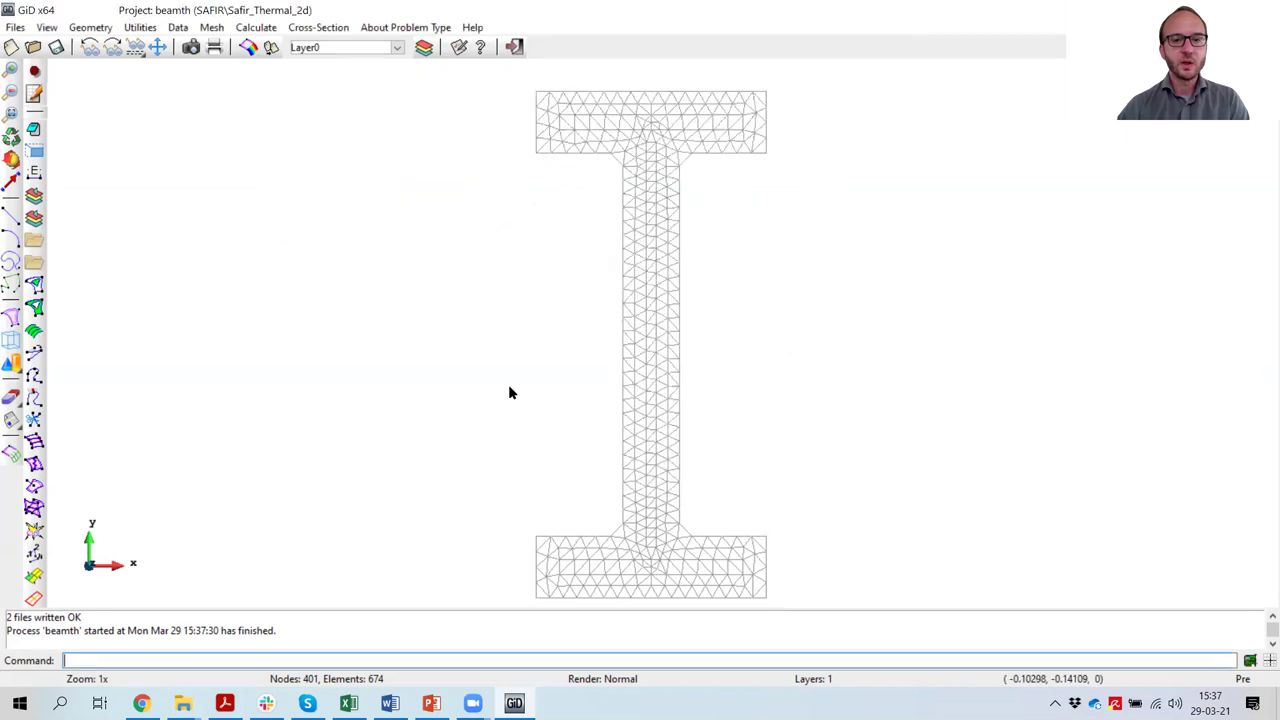
{"action": "left_click", "coordinate": [57, 48]}
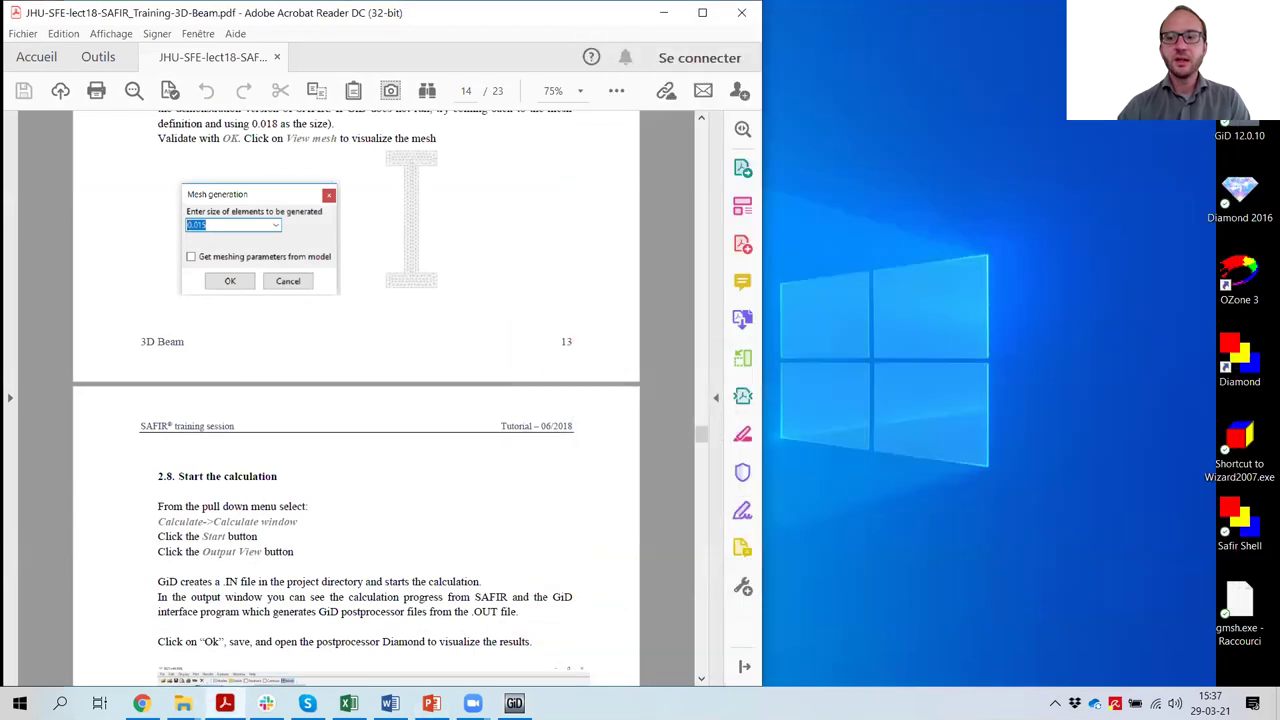
Step: Start the Diamond 2016 postprocessor and open the beamth.XML results file from the beamth.gid folder
{"action": "double_click", "coordinate": [1240, 198]}
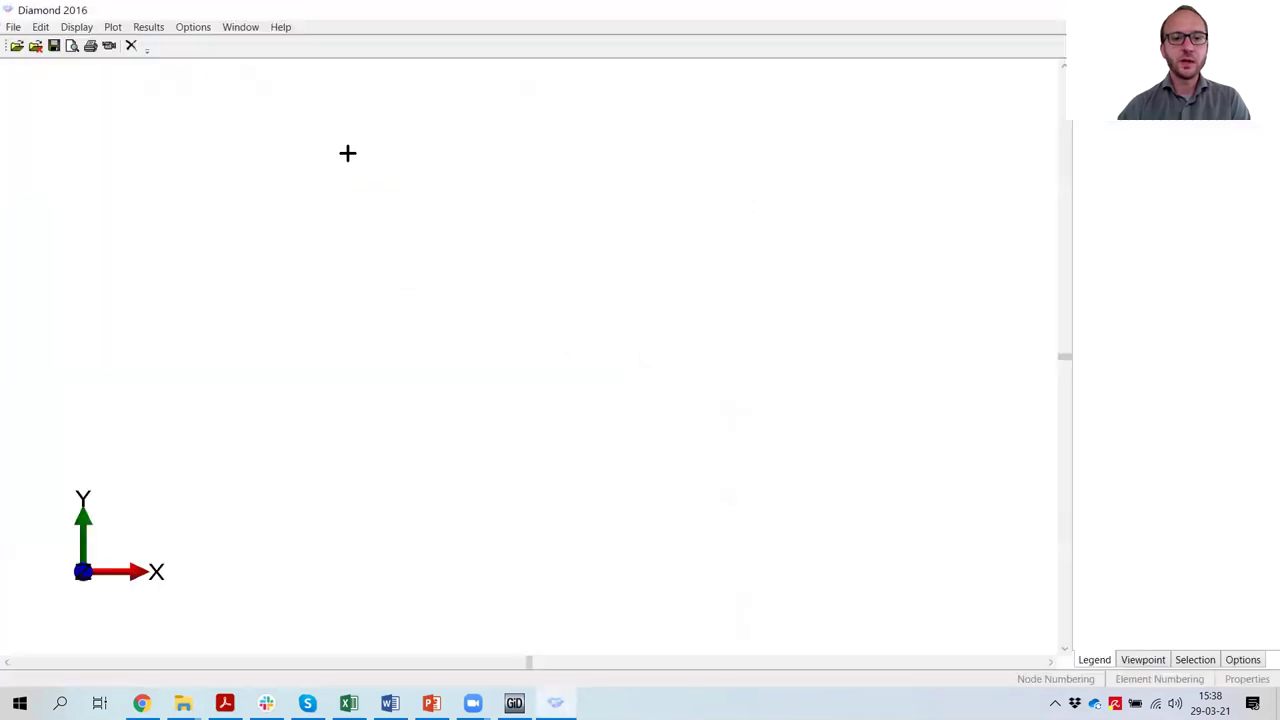
{"action": "left_click", "coordinate": [17, 46]}
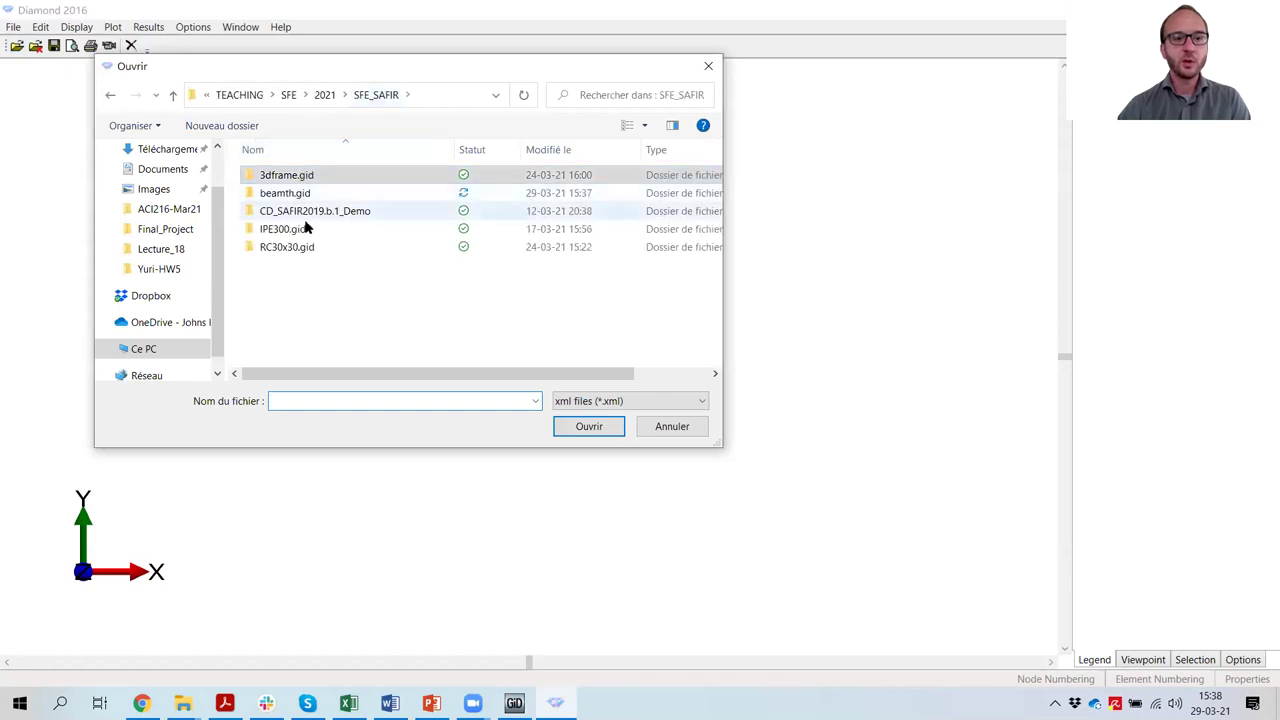
{"action": "double_click", "coordinate": [295, 194]}
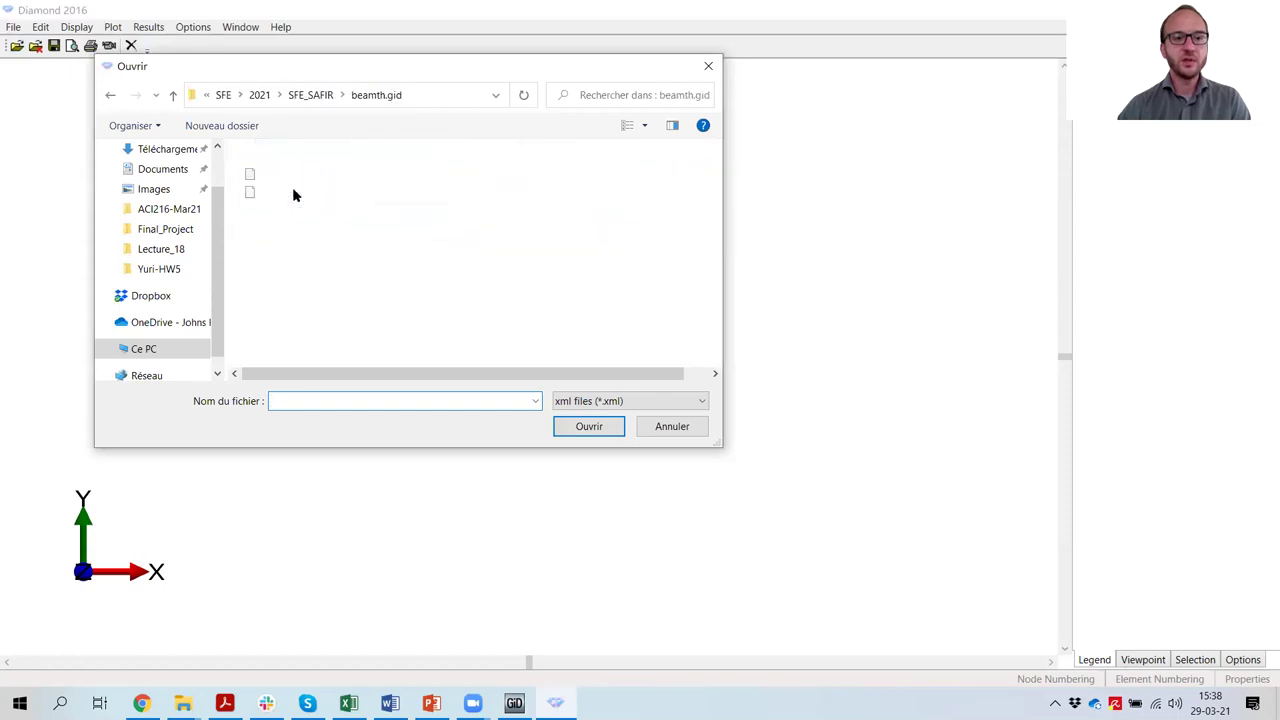
{"action": "double_click", "coordinate": [295, 178]}
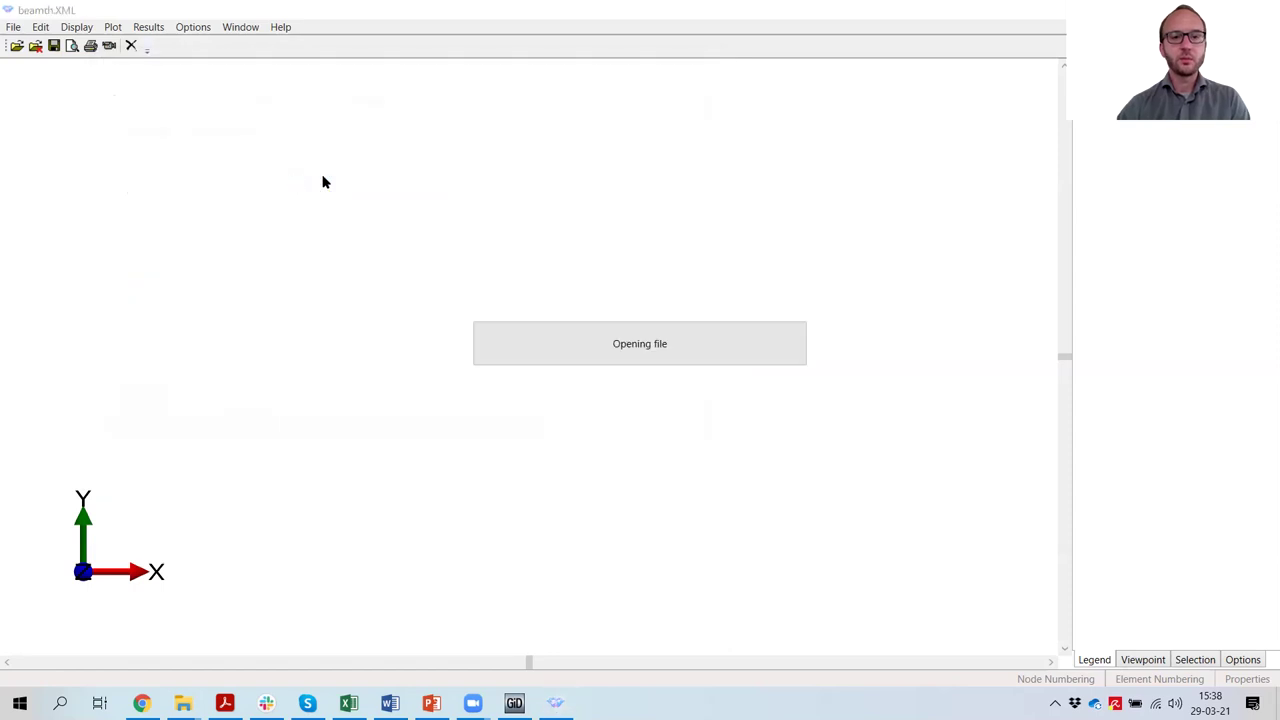
Step: Plot the section's solids with contours and material properties, overlaying the mesh for a check and hiding it again
{"action": "left_click", "coordinate": [230, 50]}
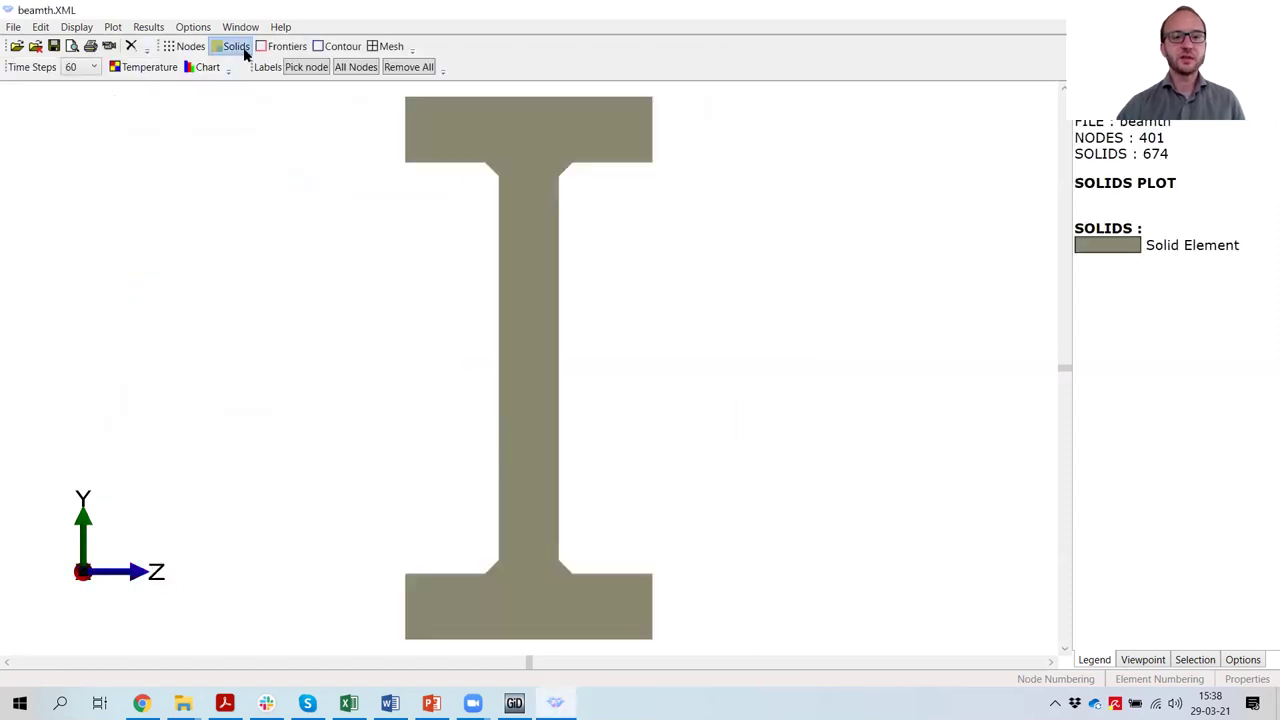
{"action": "left_click", "coordinate": [373, 50]}
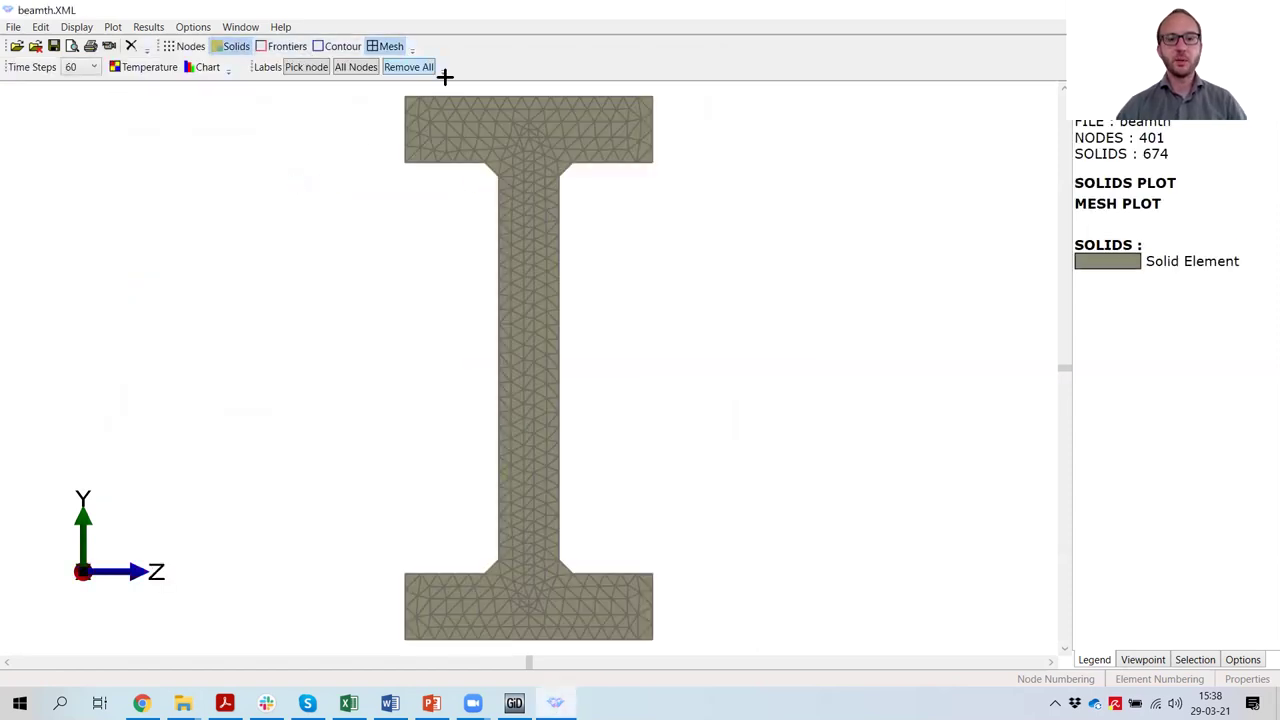
{"action": "left_click", "coordinate": [340, 47]}
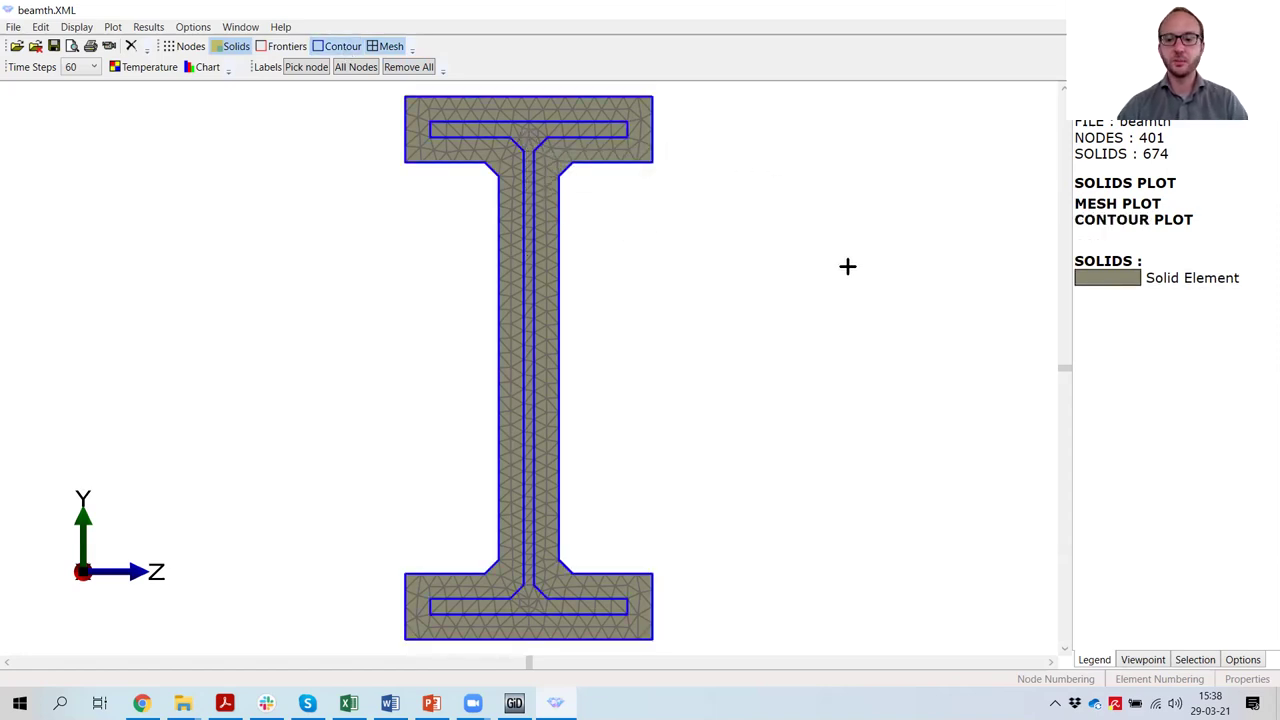
{"action": "left_click", "coordinate": [1246, 680]}
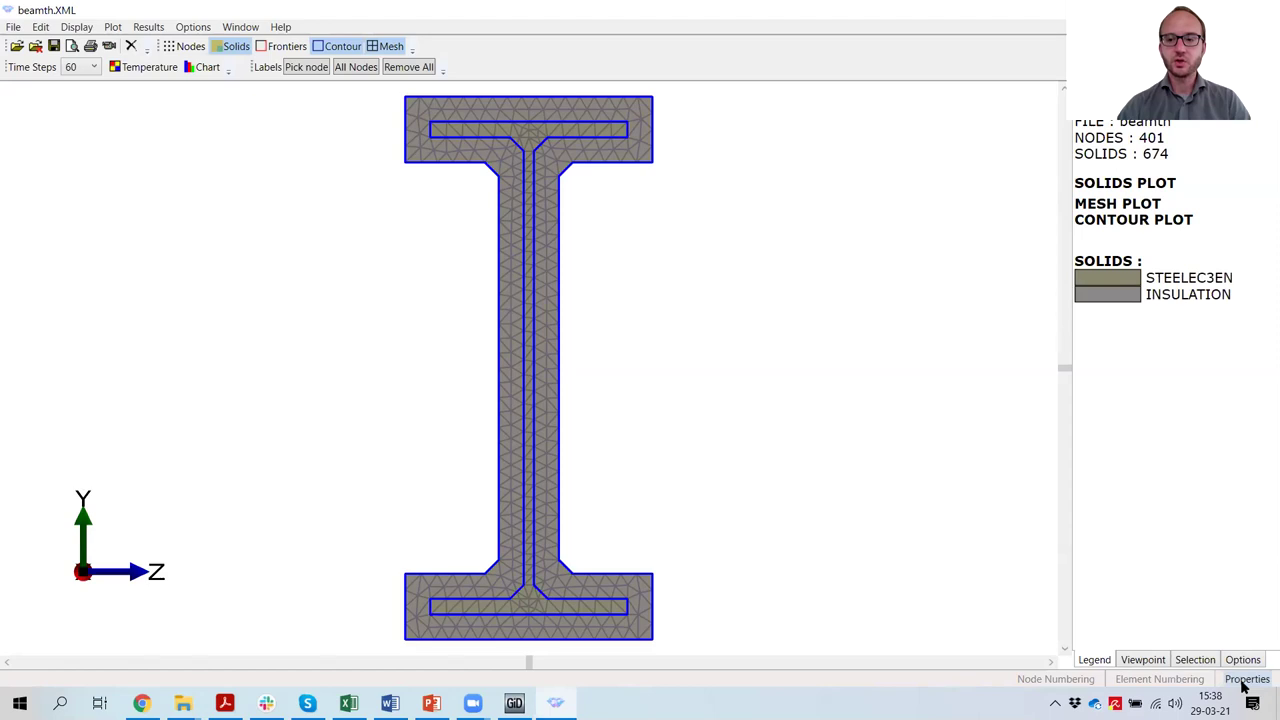
{"action": "left_click", "coordinate": [387, 46]}
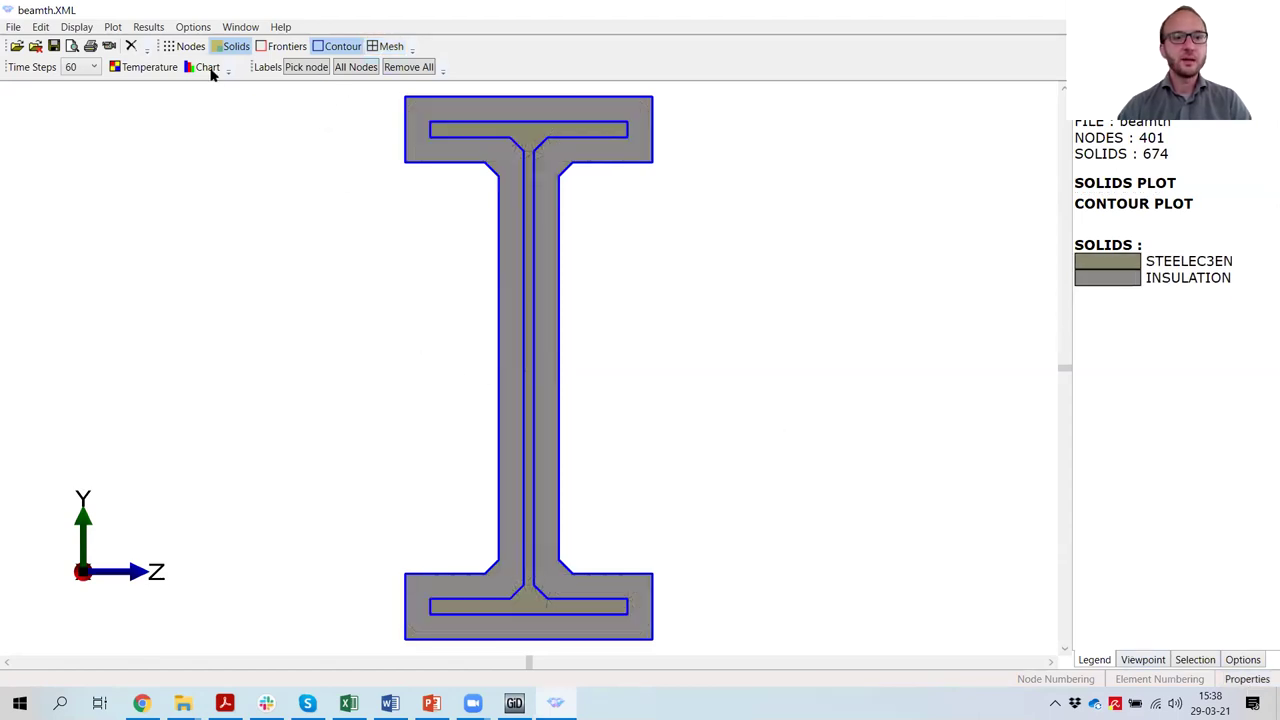
Step: Plot the section's temperature contours and step through the time steps up to 3600 seconds
{"action": "left_click", "coordinate": [140, 67]}
{"action": "left_click", "coordinate": [94, 67]}
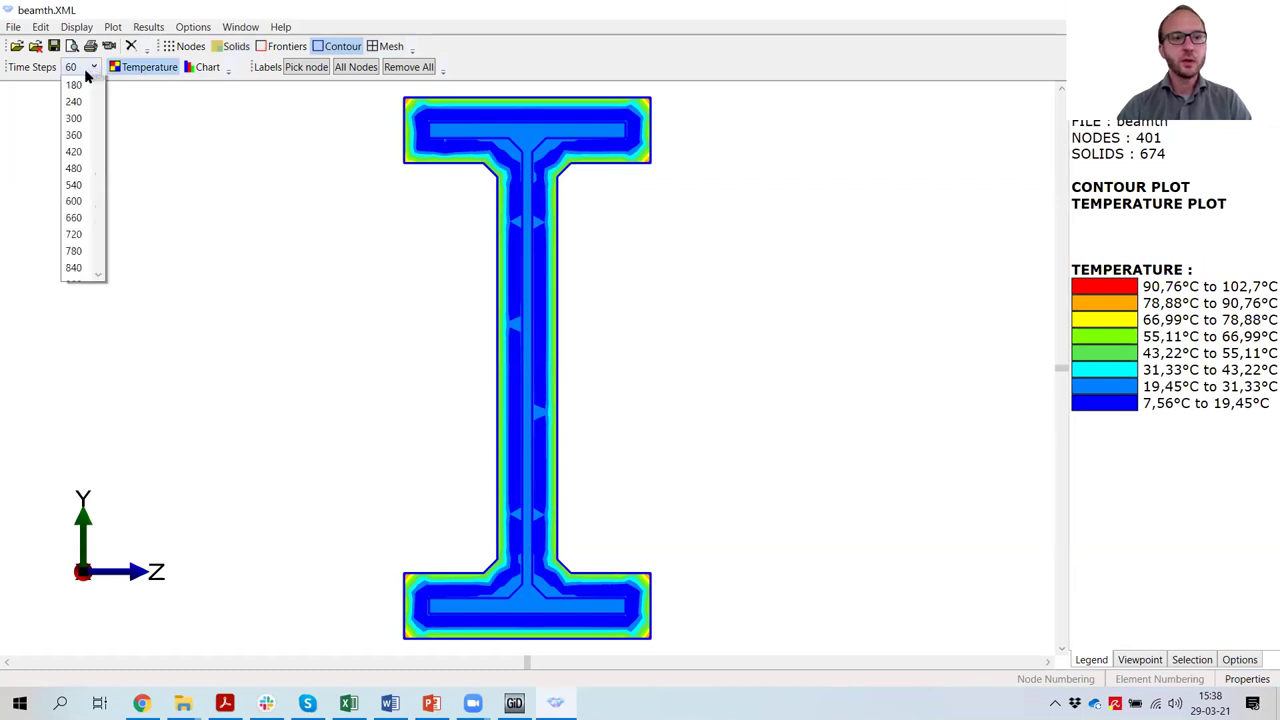
{"action": "left_click", "coordinate": [78, 88]}
{"action": "key", "text": "Down"}
{"action": "key", "text": "Down"}
{"action": "key", "text": "Down"}
{"action": "key", "text": "Down"}
{"action": "key", "text": "Down"}
{"action": "key", "text": "Down"}
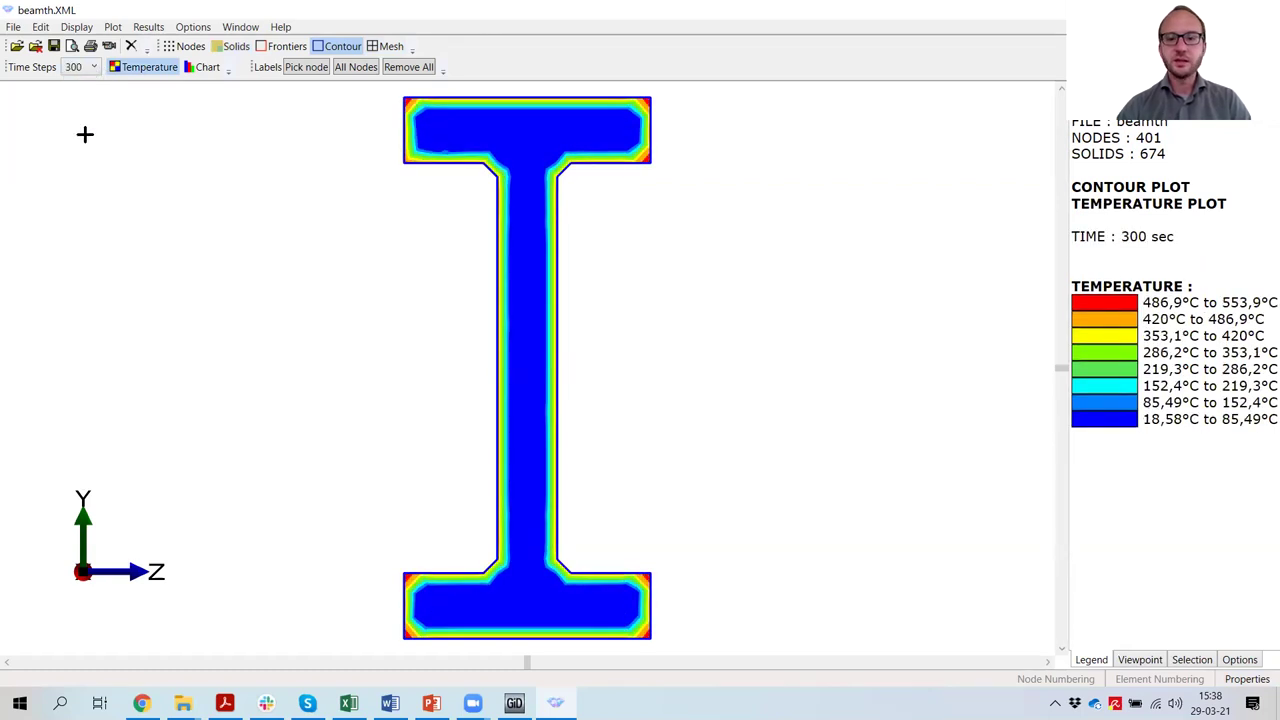
{"action": "key", "text": "Down"}
{"action": "key", "text": "Down"}
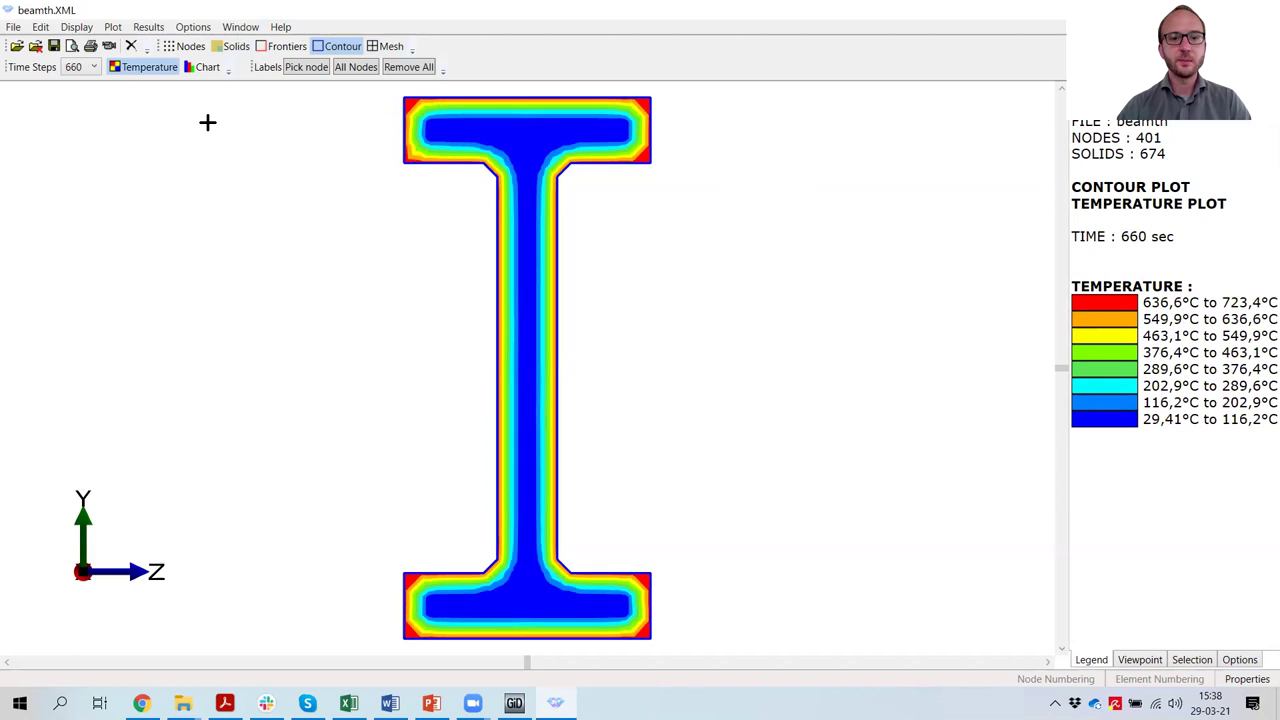
{"action": "key", "text": "Down"}
{"action": "key", "text": "Down"}
{"action": "key", "text": "Down"}
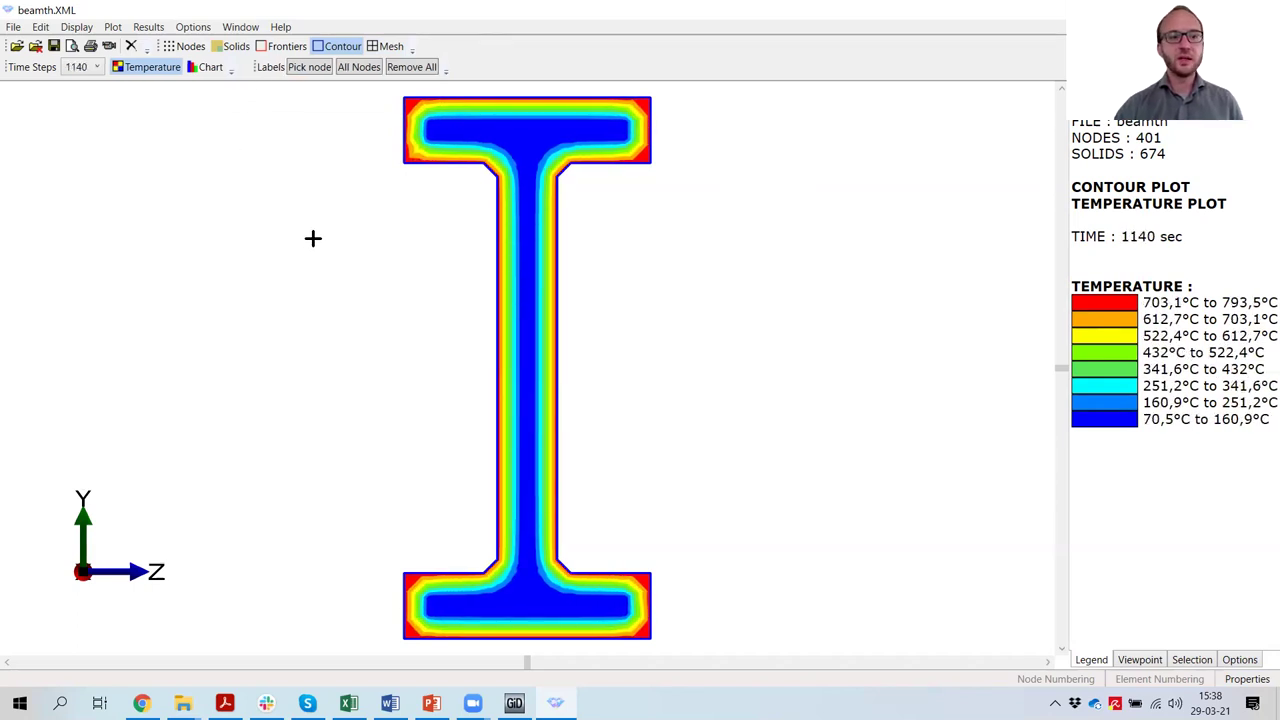
{"action": "key", "text": "Down"}
{"action": "key", "text": "Down"}
{"action": "key", "text": "Down"}
{"action": "key", "text": "Down"}
{"action": "key", "text": "Down"}
{"action": "key", "text": "Down"}
{"action": "key", "text": "Down"}
{"action": "key", "text": "Down"}
{"action": "key", "text": "Down"}
{"action": "key", "text": "Down"}
{"action": "key", "text": "Down"}
{"action": "key", "text": "Down"}
{"action": "key", "text": "Down"}
{"action": "key", "text": "Down"}
{"action": "key", "text": "Down"}
{"action": "key", "text": "Down"}
{"action": "key", "text": "Down"}
{"action": "key", "text": "Down"}
{"action": "key", "text": "Down"}
{"action": "key", "text": "Down"}
{"action": "key", "text": "Down"}
{"action": "key", "text": "Down"}
{"action": "key", "text": "Down"}
{"action": "key", "text": "Down"}
{"action": "key", "text": "Down"}
{"action": "key", "text": "Down"}
{"action": "key", "text": "Down"}
{"action": "key", "text": "Down"}
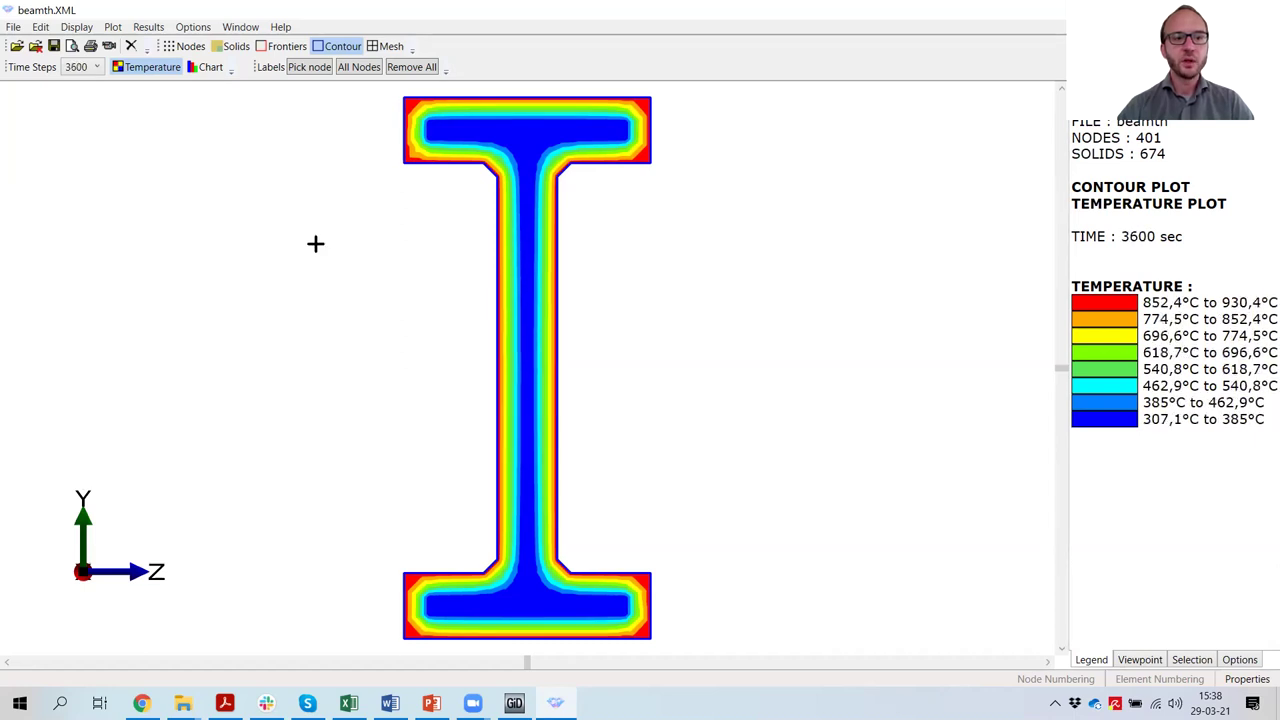
Step: Overlay the mesh and read node temperatures at the upper flange centre for 3600 and 7200 seconds, plus a web node at 7200 seconds
{"action": "left_click", "coordinate": [385, 46]}
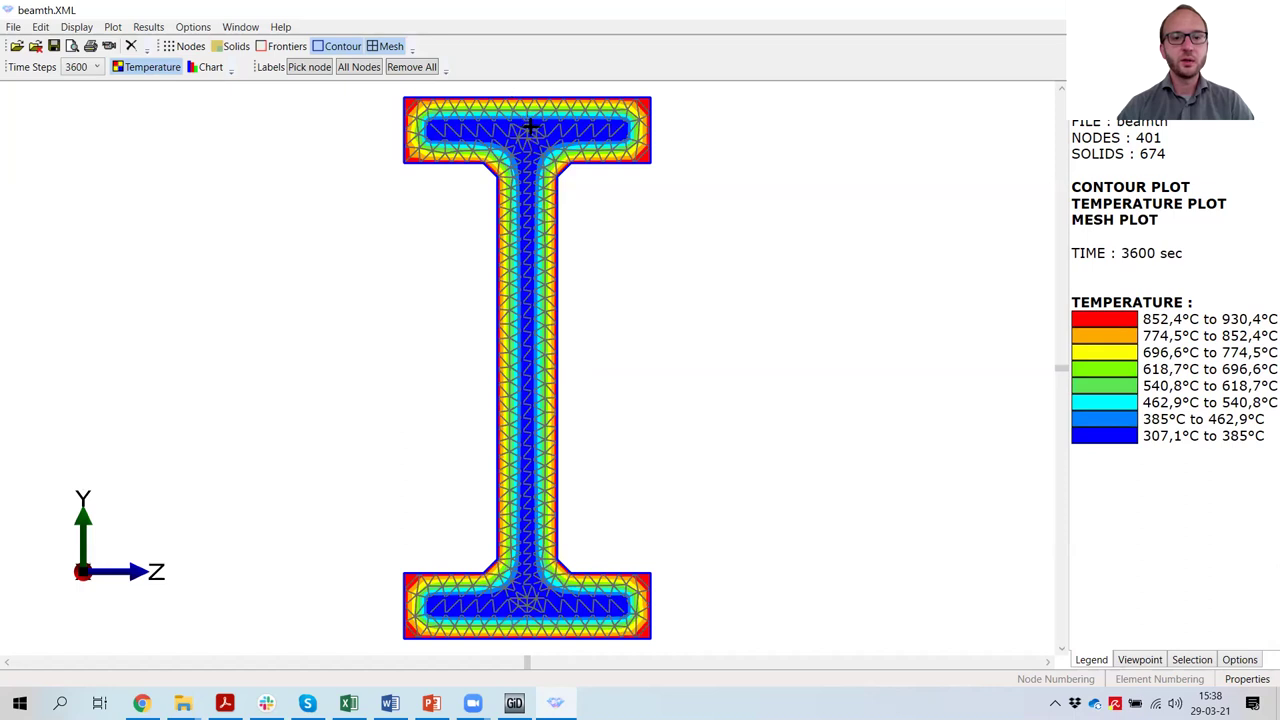
{"action": "mouse_move", "coordinate": [527, 130]}
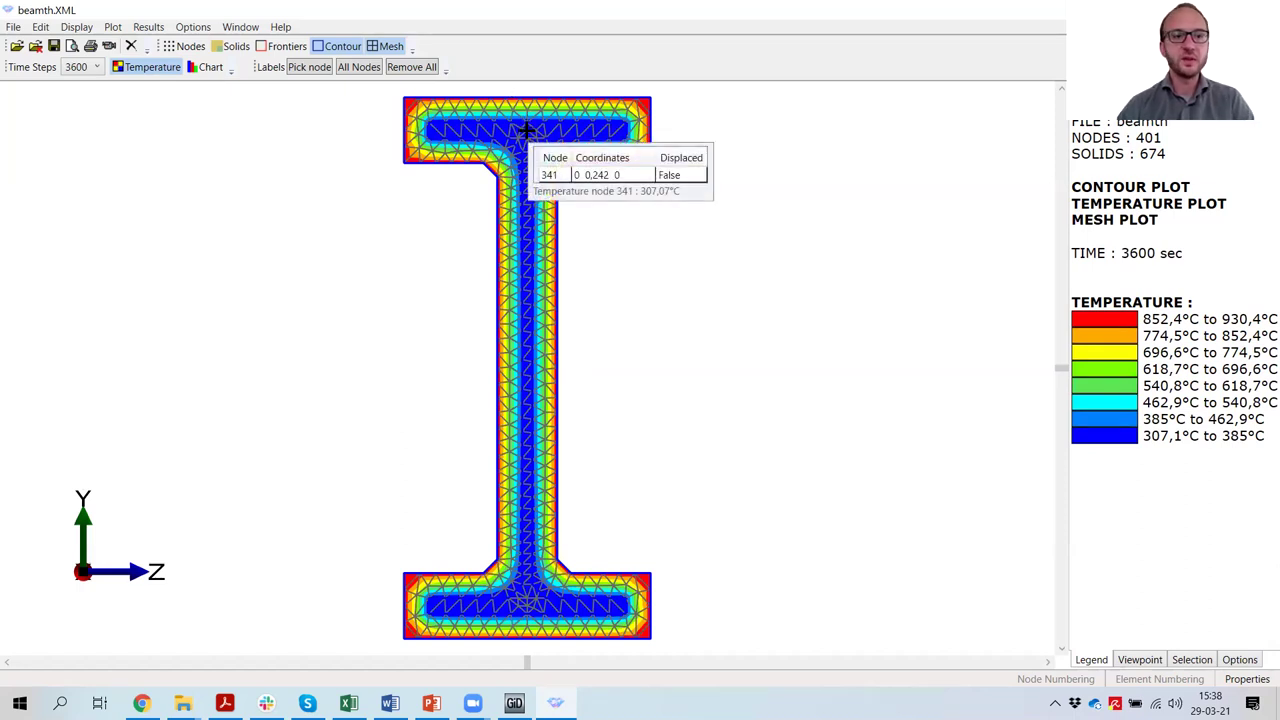
{"action": "left_click", "coordinate": [96, 66]}
{"action": "left_click", "coordinate": [114, 182]}
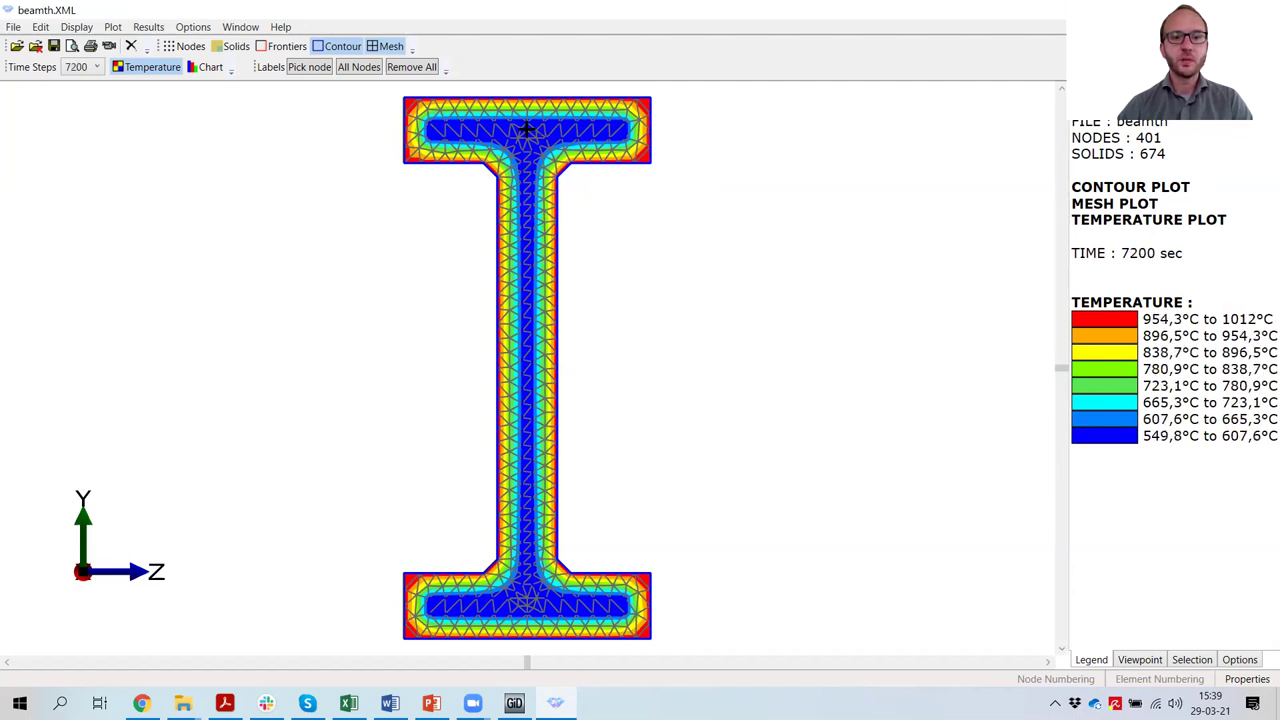
{"action": "mouse_move", "coordinate": [527, 130]}
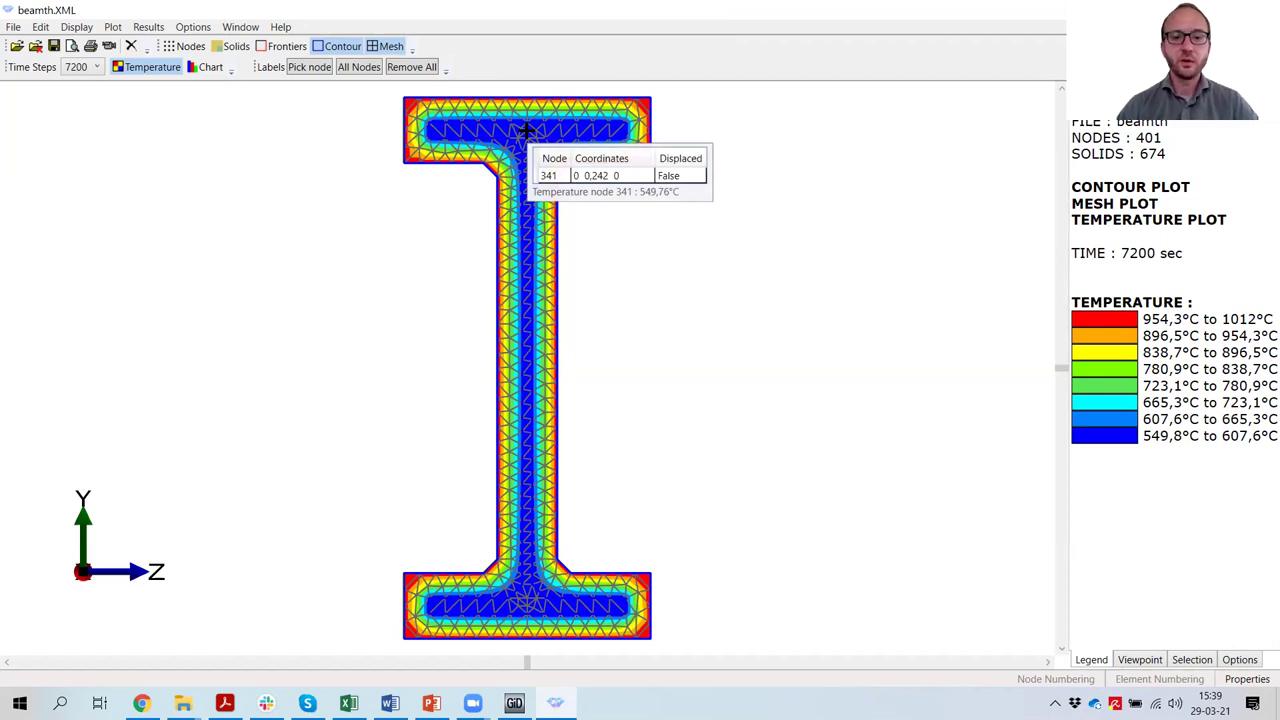
{"action": "mouse_move", "coordinate": [523, 329]}
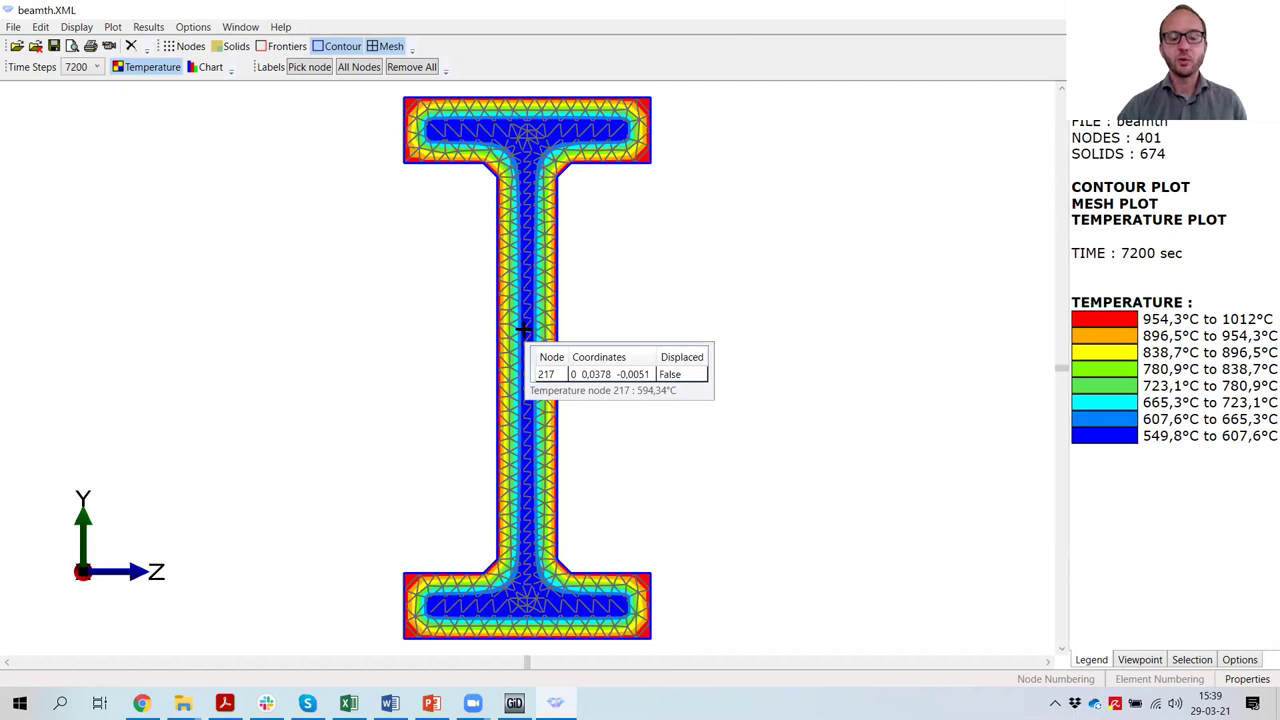
Step: Chart the temperature over time of node 341 and close the chart after viewing it
{"action": "left_click", "coordinate": [203, 68]}
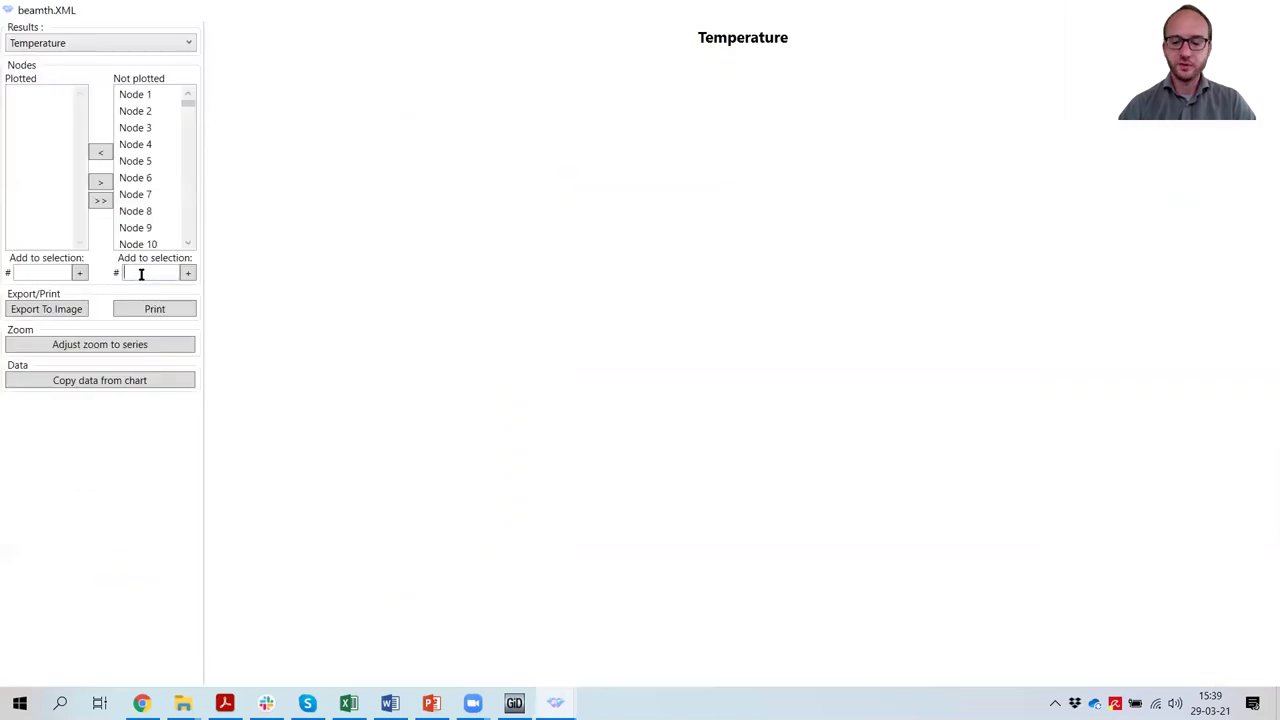
{"action": "left_click", "coordinate": [186, 274]}
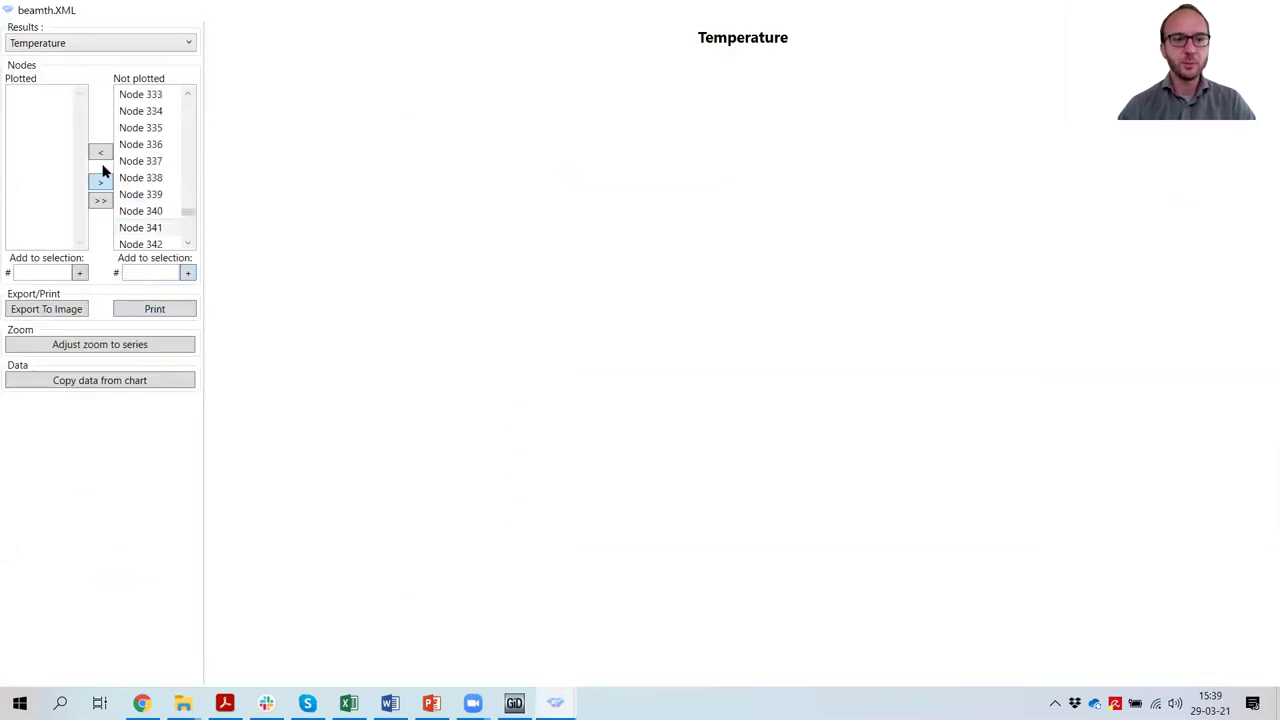
{"action": "left_click", "coordinate": [97, 155]}
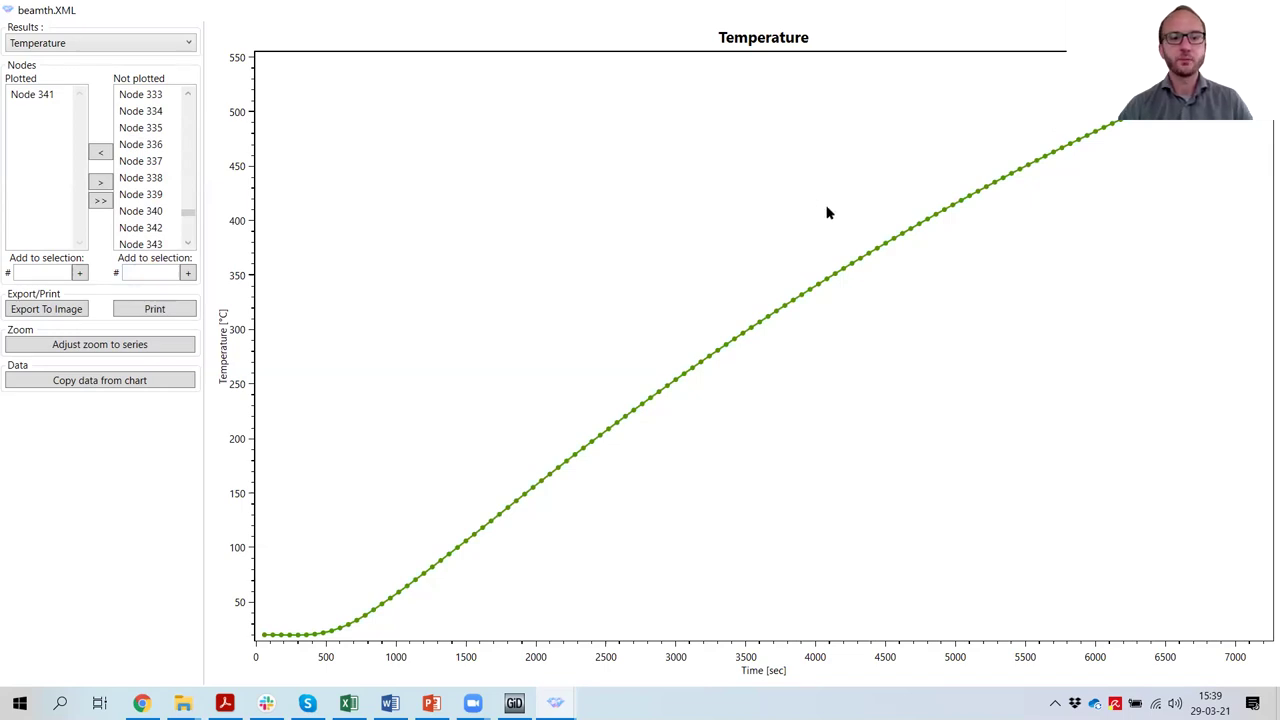
{"action": "key", "text": "alt+F4"}
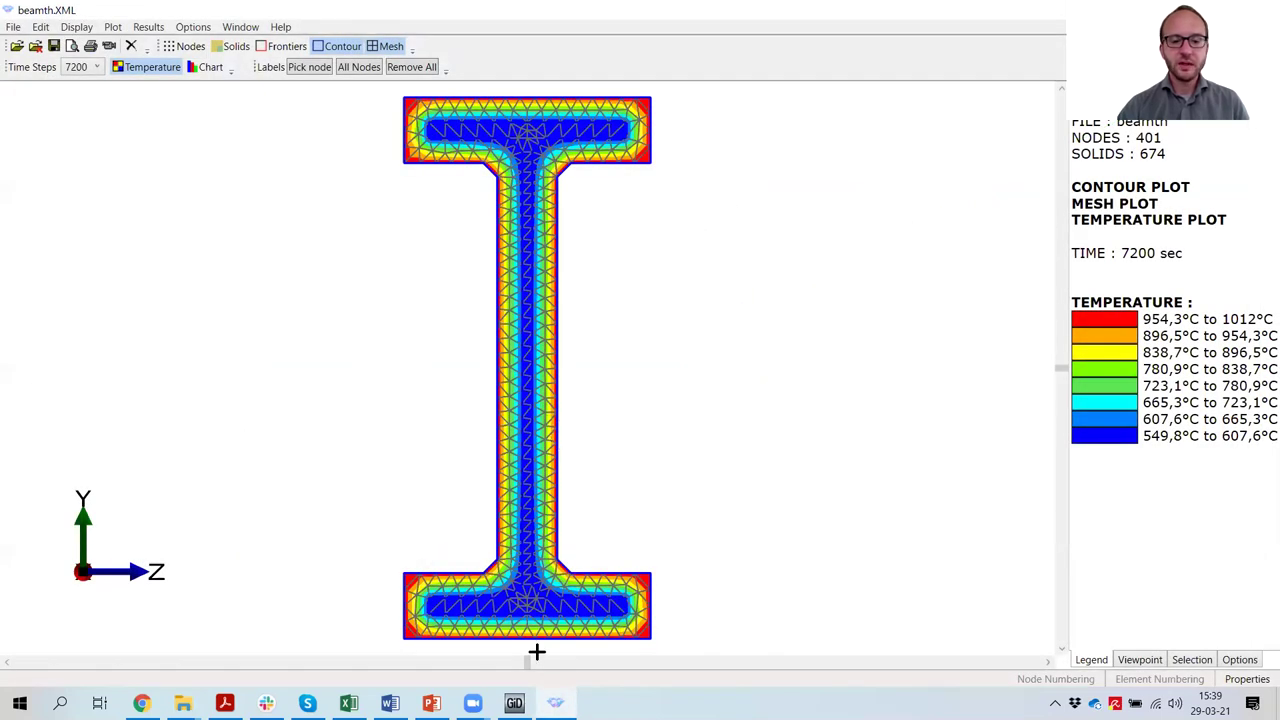
Step: Switch to GiD, save the beamth project and start a new empty project
{"action": "left_click", "coordinate": [514, 703]}
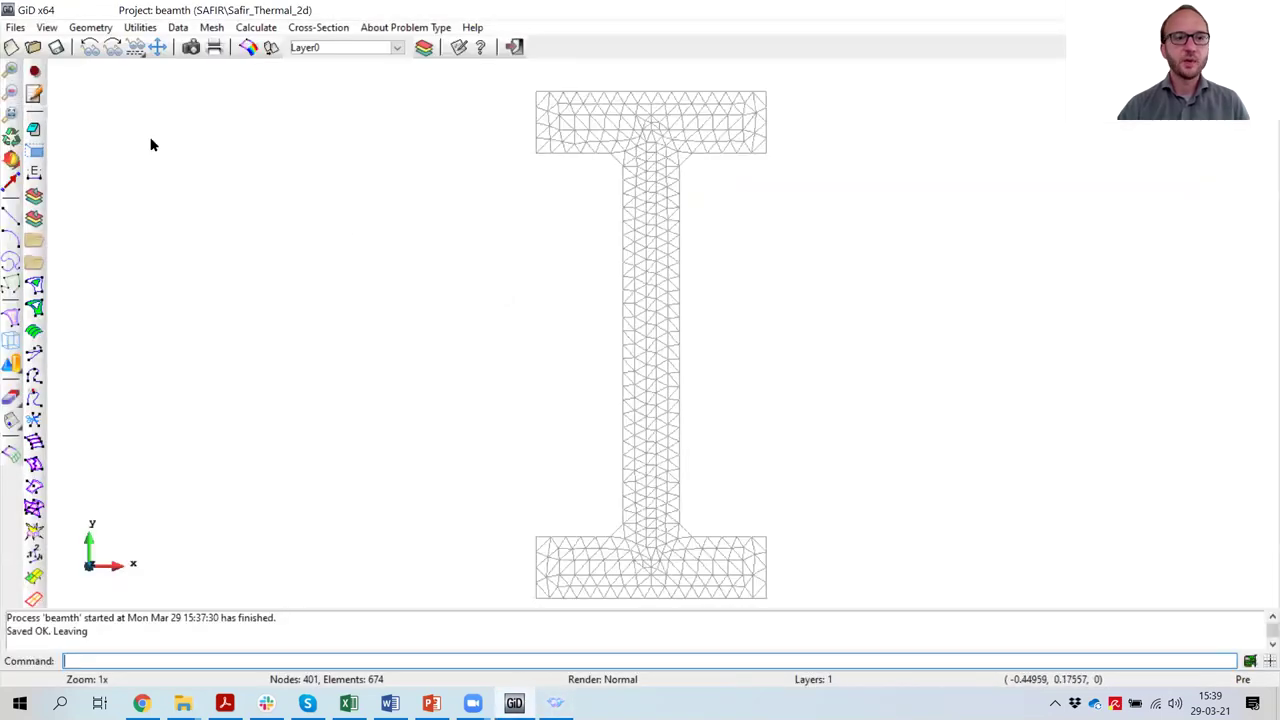
{"action": "left_click", "coordinate": [55, 47]}
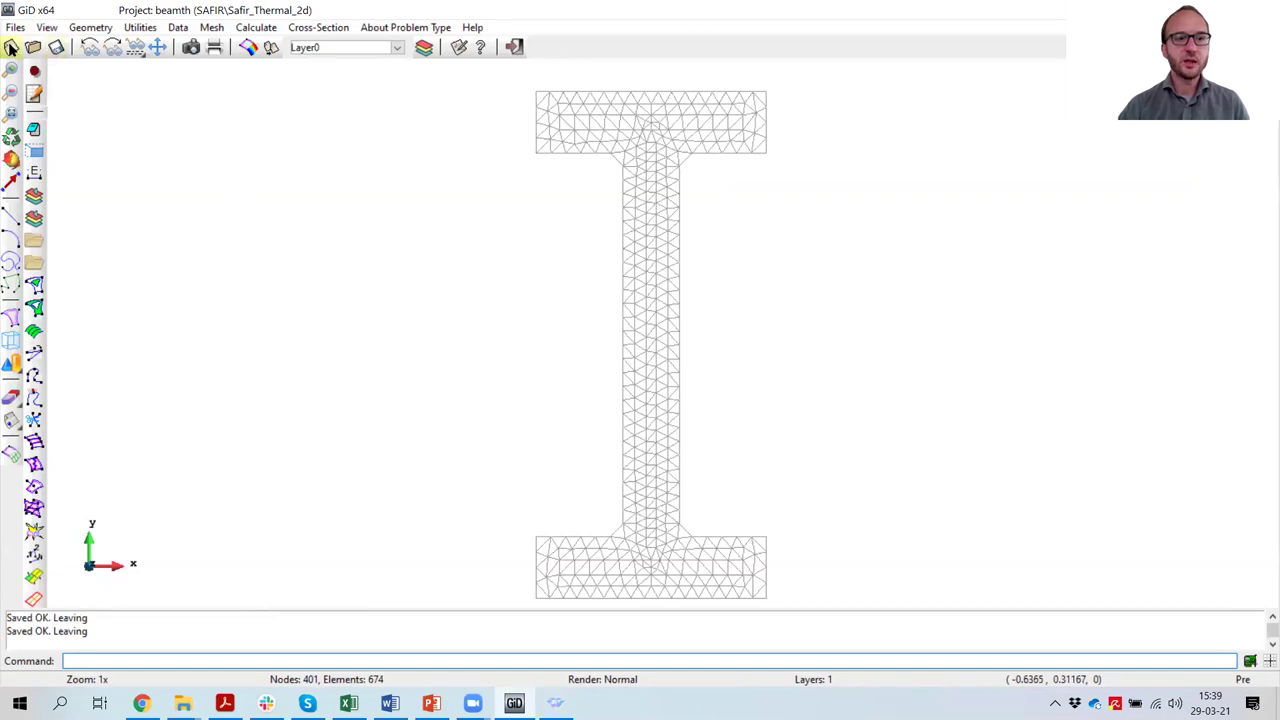
{"action": "left_click", "coordinate": [10, 47]}
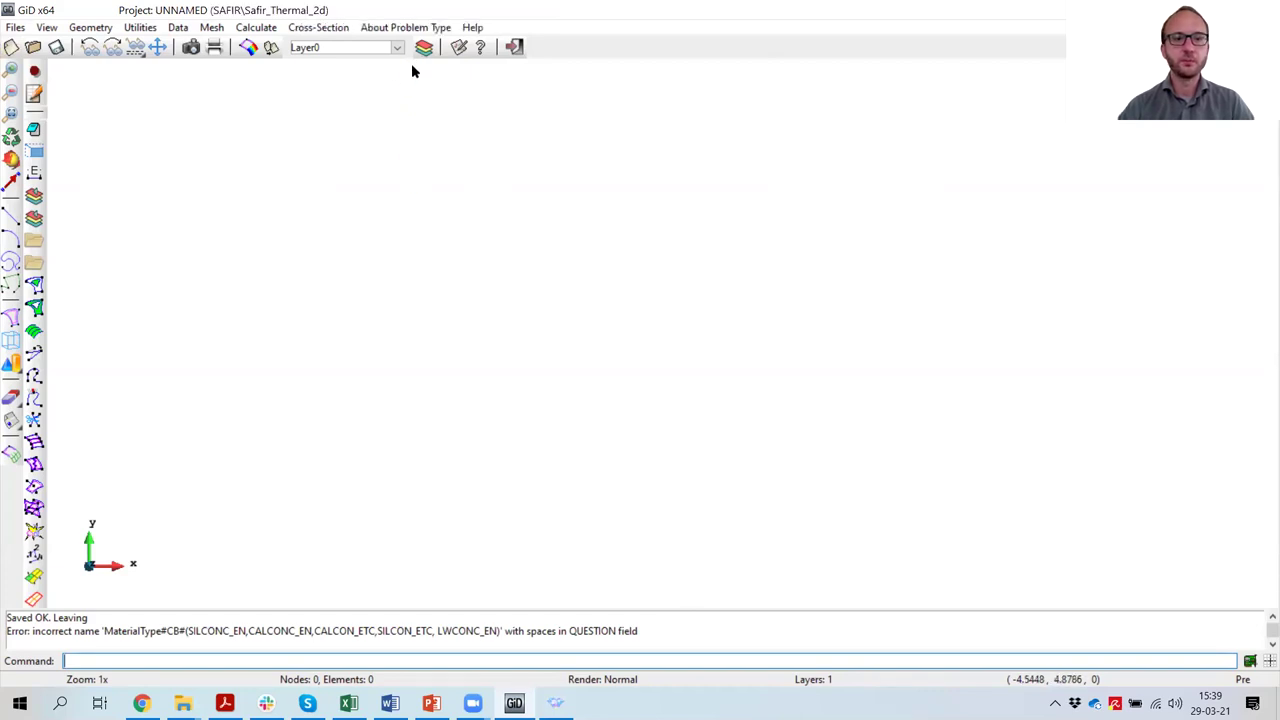
Step: Set the new project's problem type to the SAFIR type Safir_Structural_3d
{"action": "left_click", "coordinate": [178, 27]}
{"action": "mouse_move", "coordinate": [184, 47]}
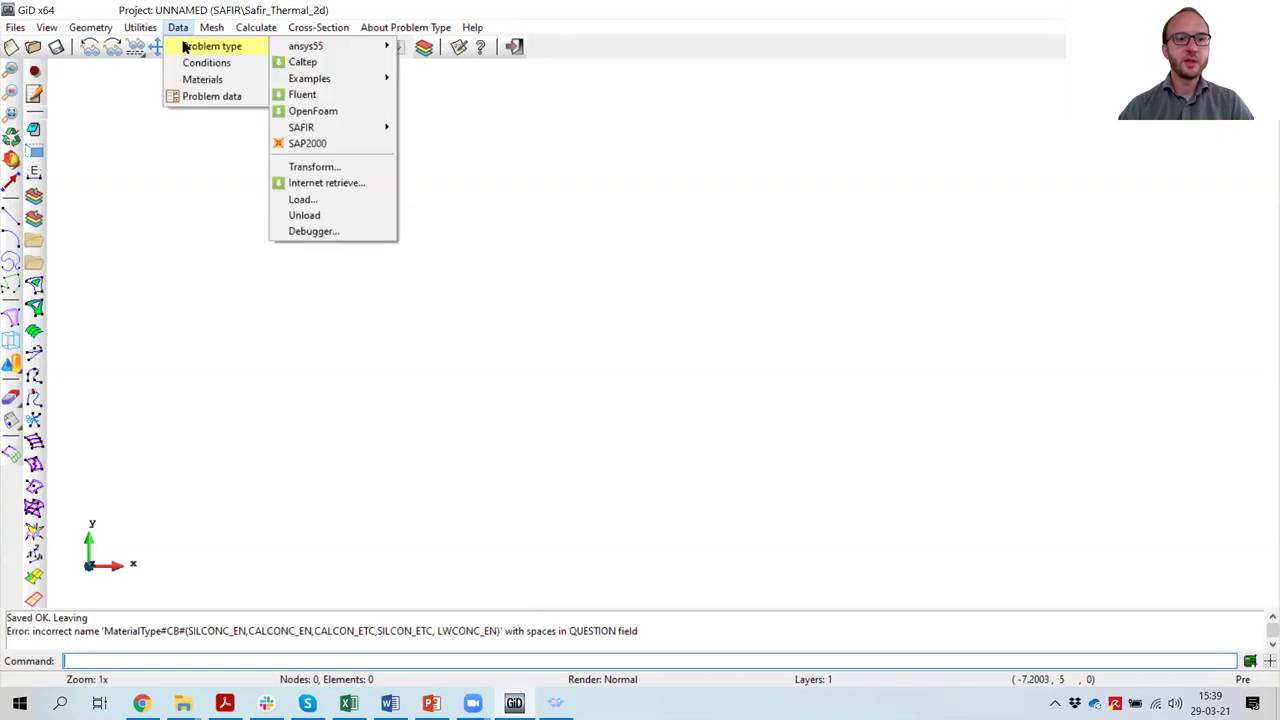
{"action": "mouse_move", "coordinate": [322, 133]}
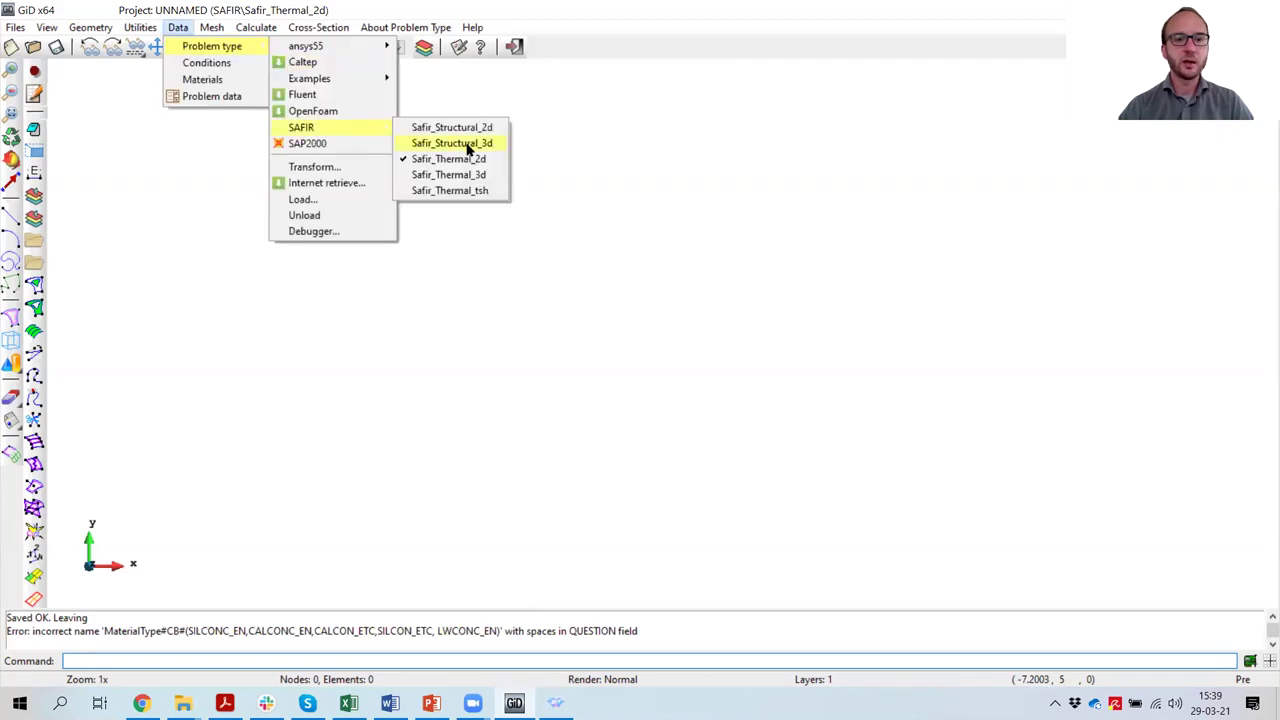
{"action": "left_click", "coordinate": [467, 146]}
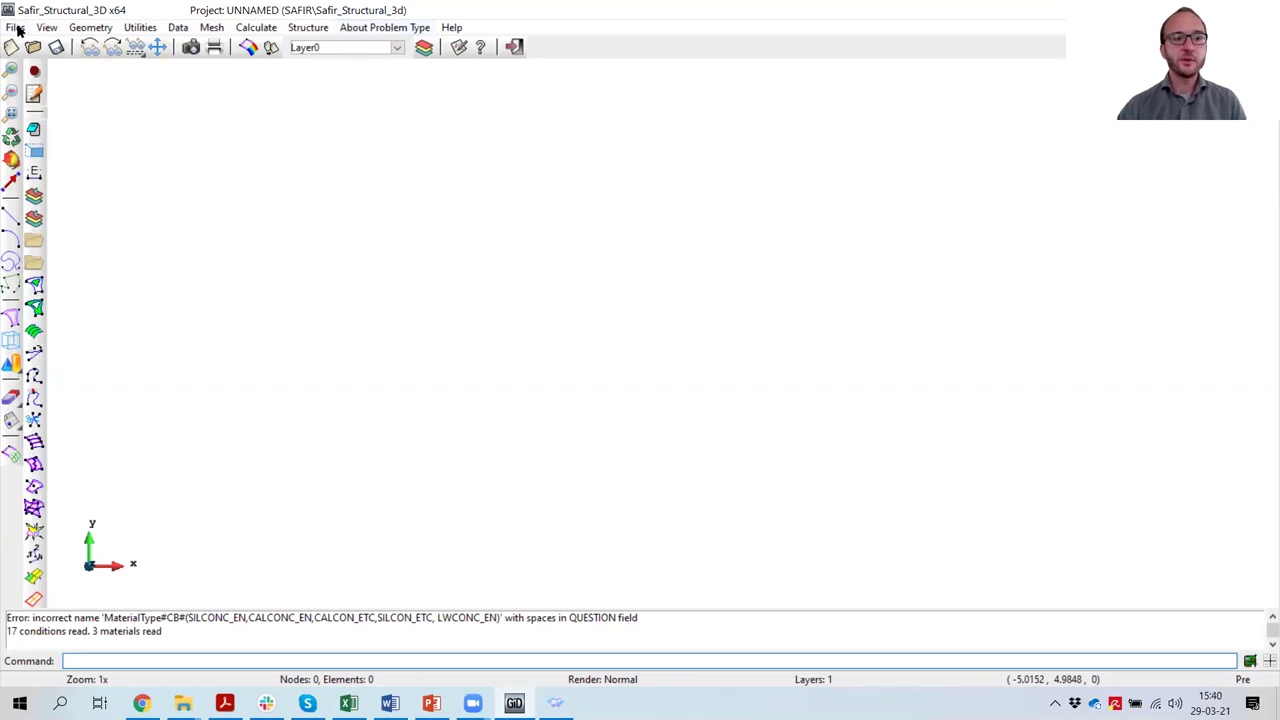
Step: Save the structural project under the name beamst in the SFE_SAFIR directory
{"action": "left_click", "coordinate": [16, 30]}
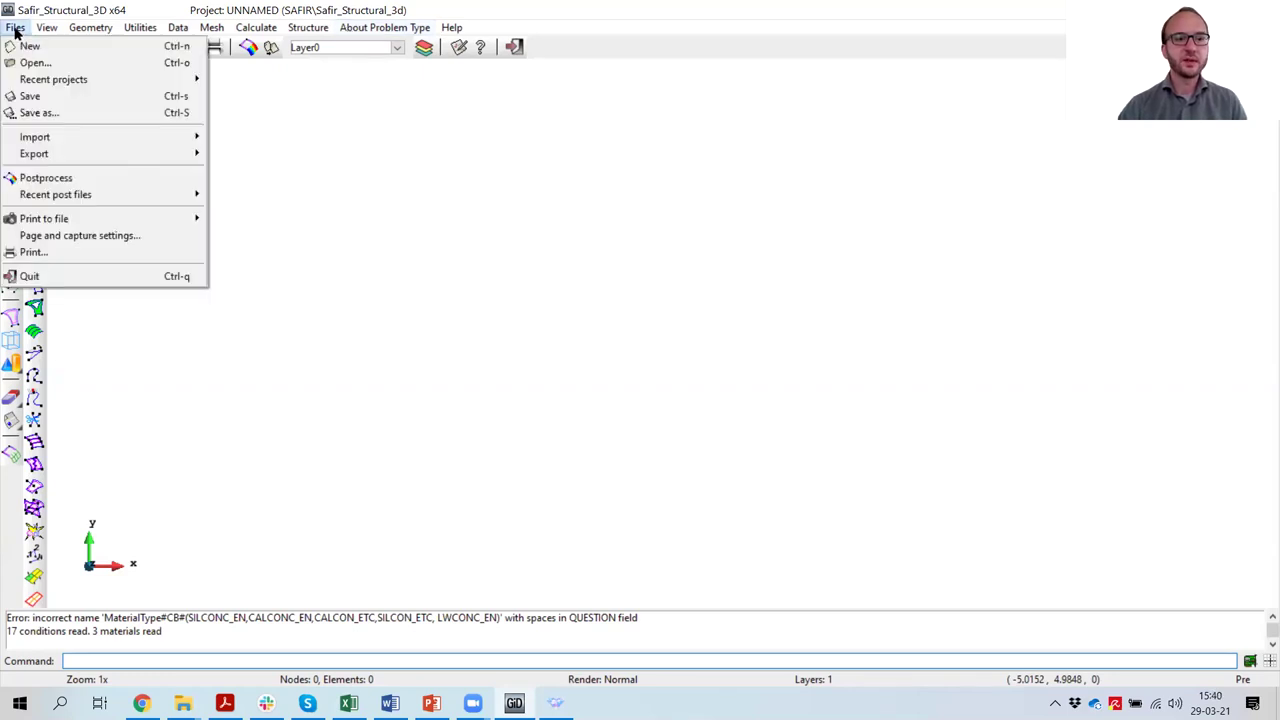
{"action": "left_click", "coordinate": [39, 113]}
{"action": "type", "text": "bea"}
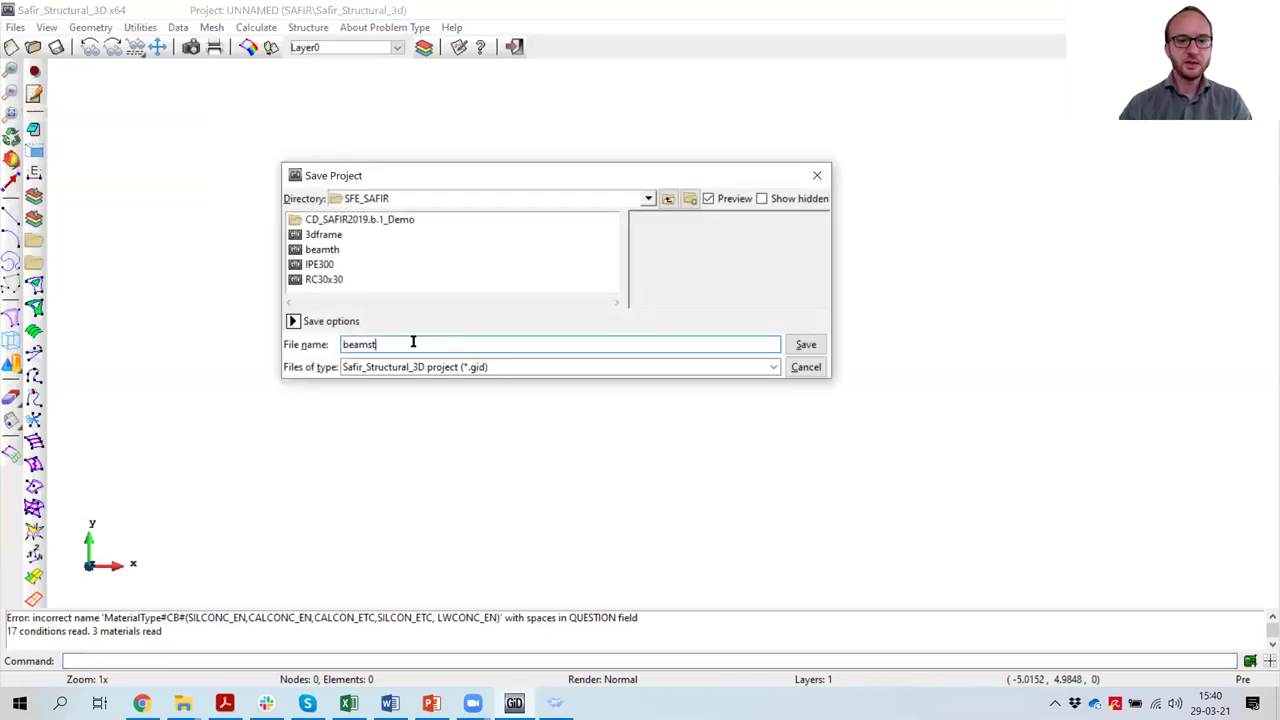
{"action": "type", "text": "mst"}
{"action": "left_click", "coordinate": [806, 344]}
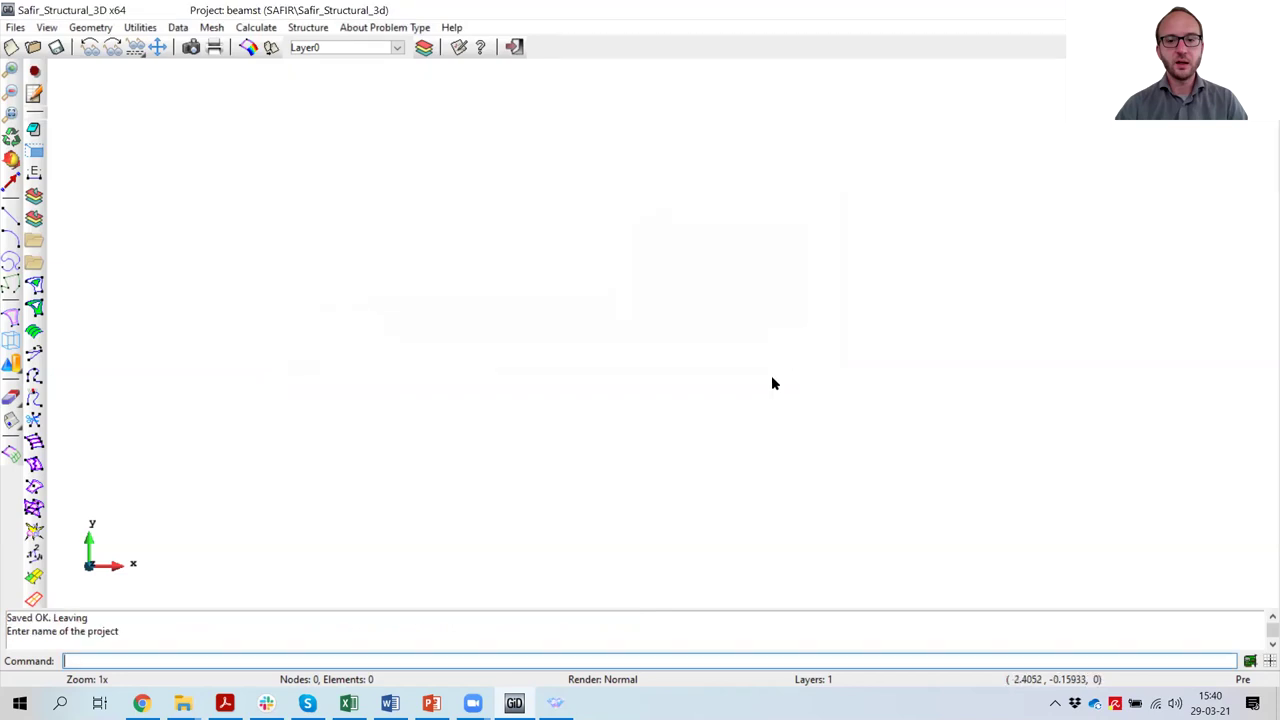
Step: Copy the beamth.tem file from the beamth.gid folder into the beamst.gid folder using File Explorer, and return to GiD
{"action": "left_click", "coordinate": [183, 703]}
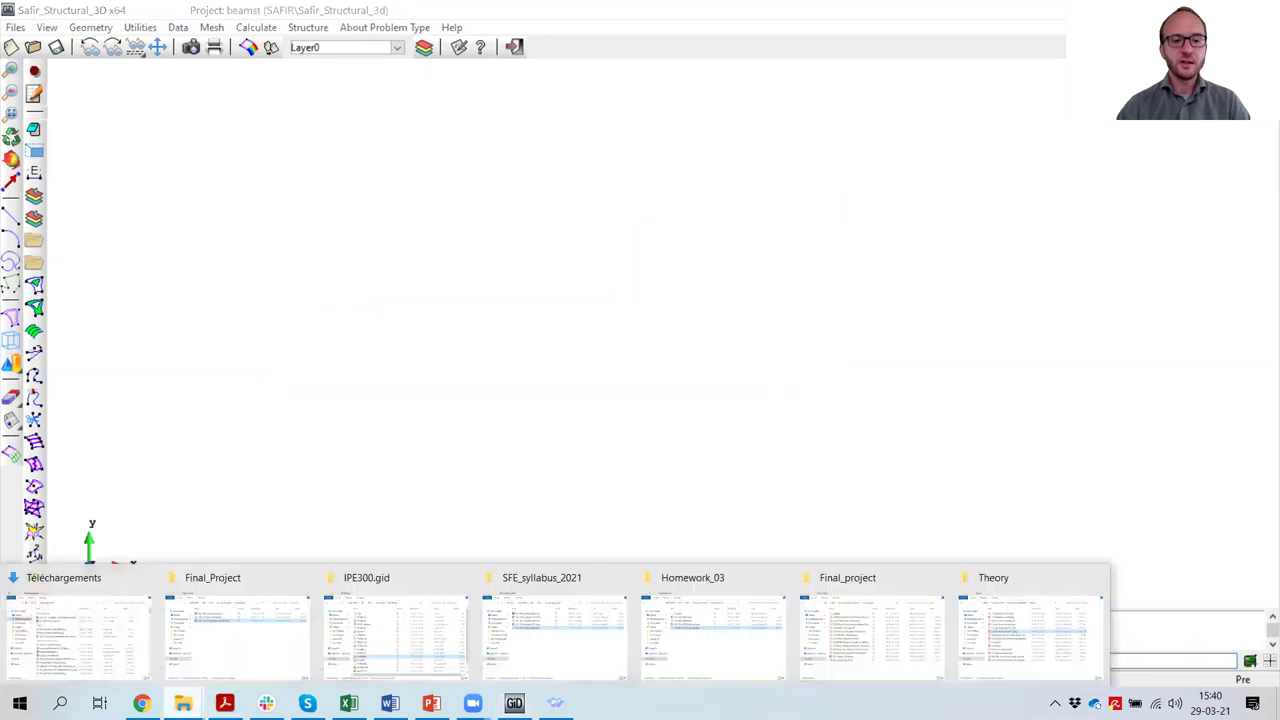
{"action": "left_click", "coordinate": [370, 651]}
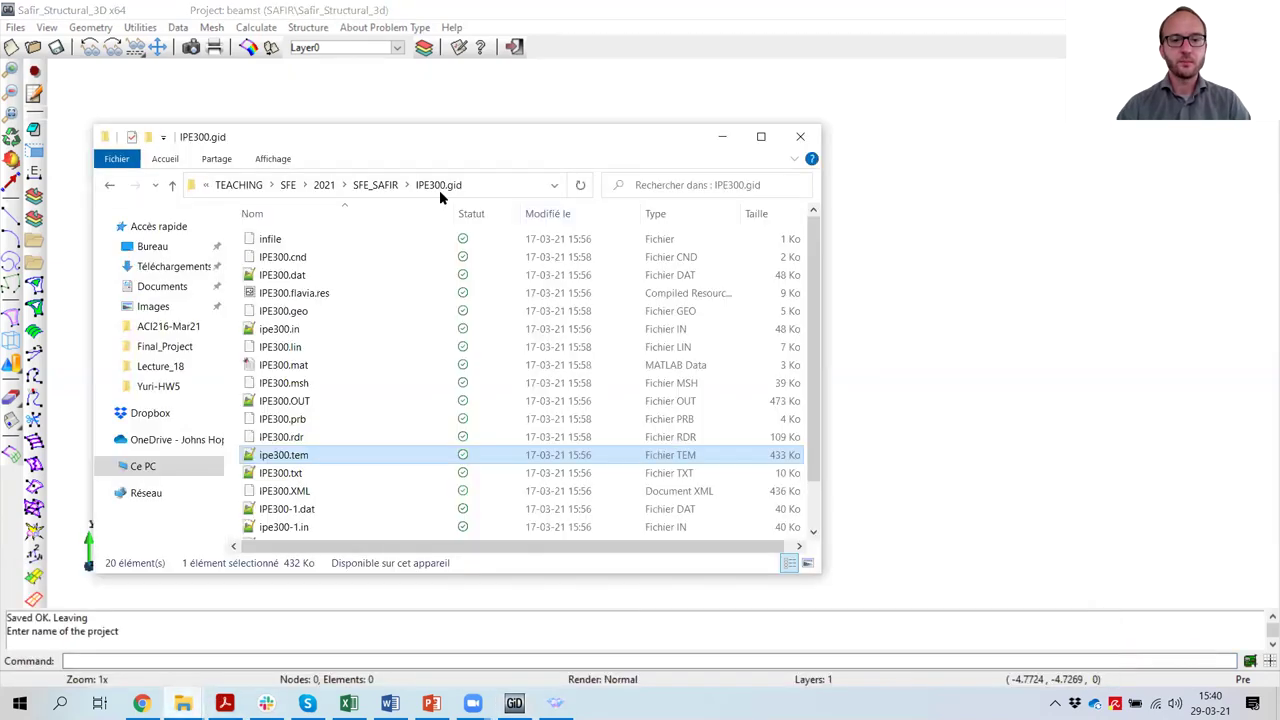
{"action": "left_click", "coordinate": [435, 191]}
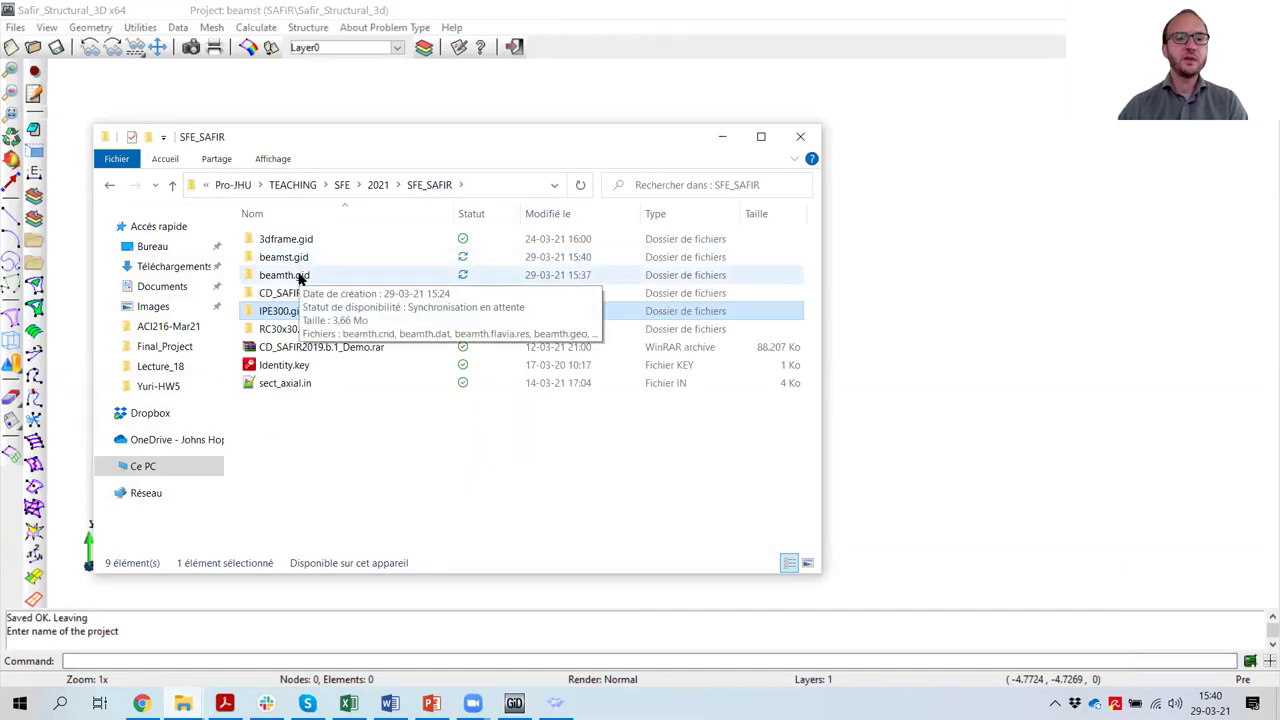
{"action": "double_click", "coordinate": [299, 277]}
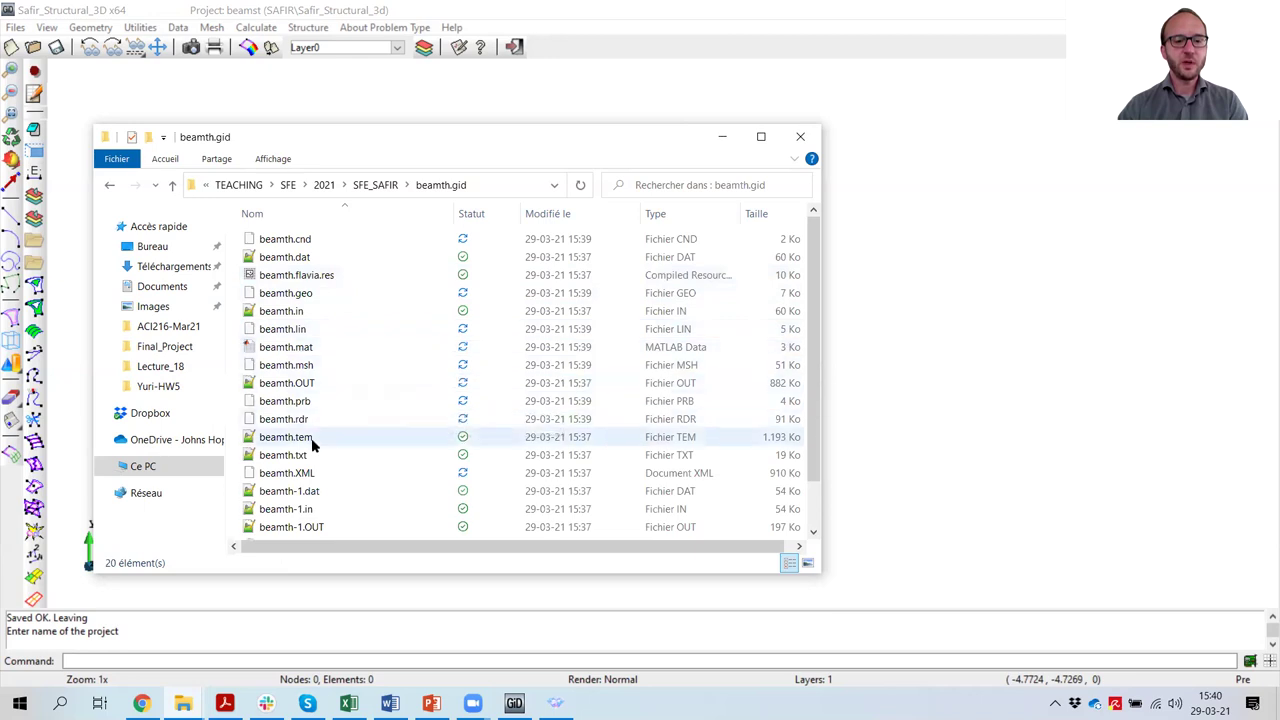
{"action": "left_click", "coordinate": [297, 443]}
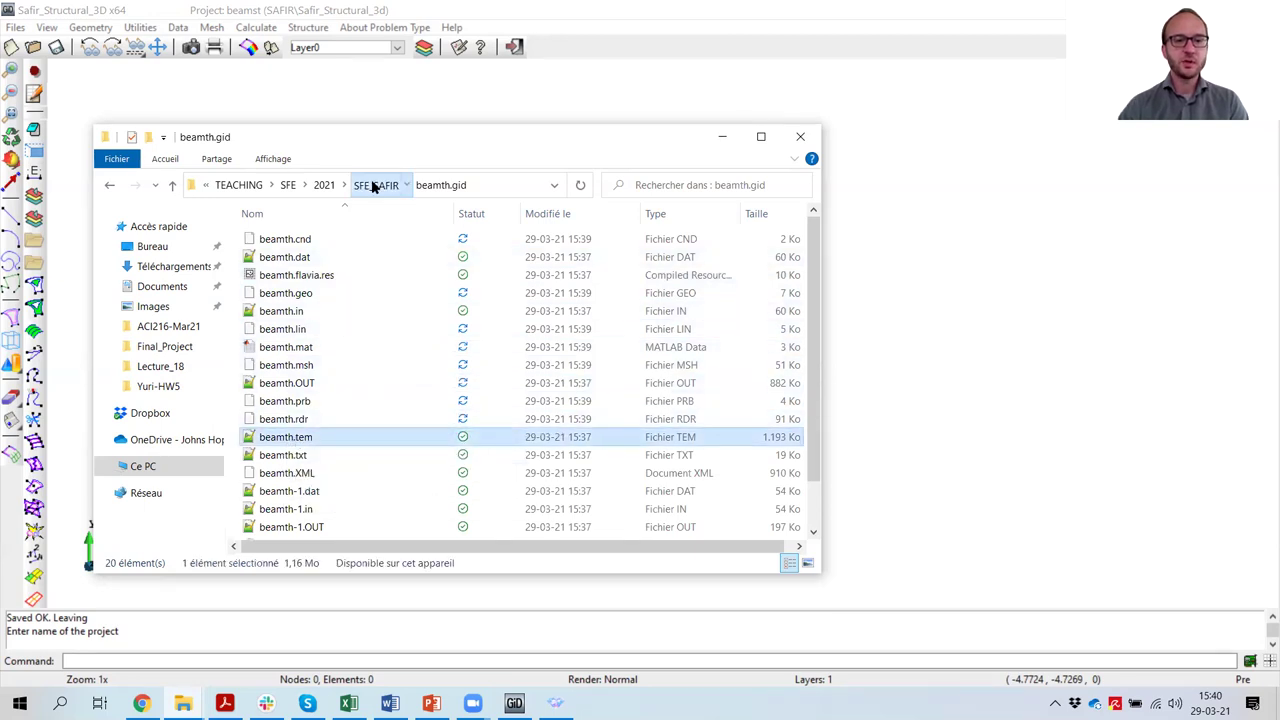
{"action": "left_click", "coordinate": [373, 184]}
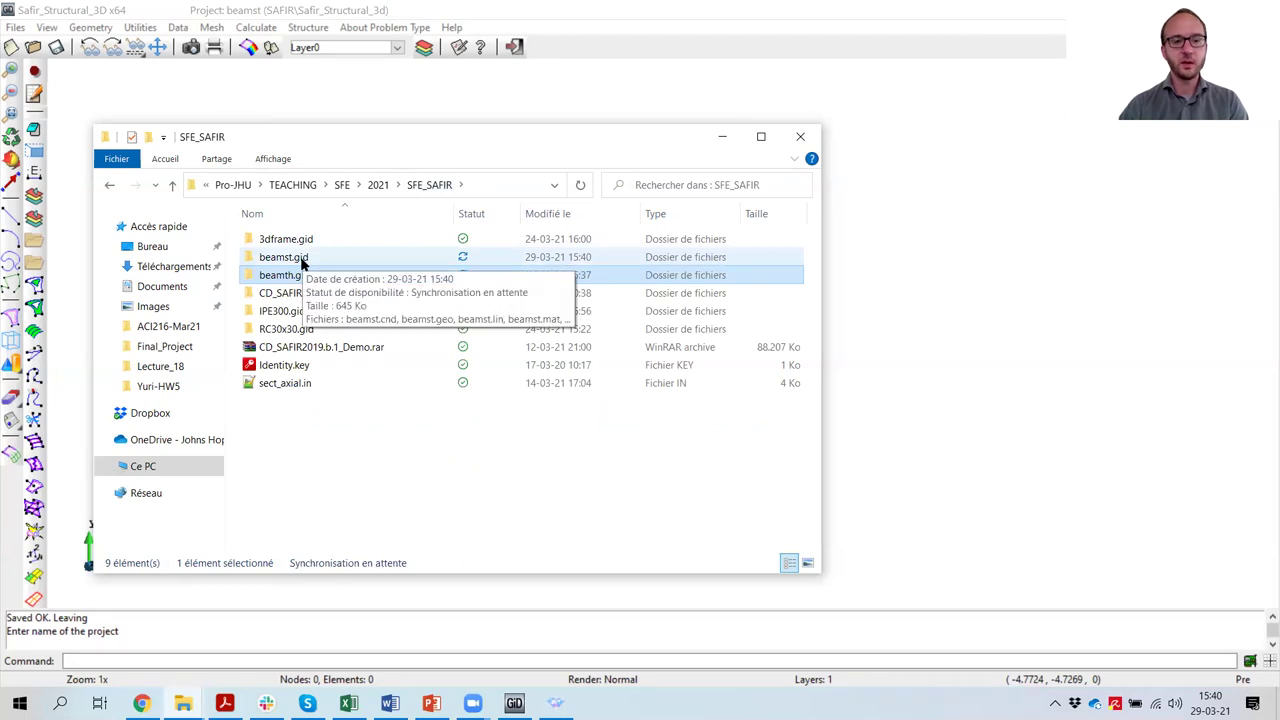
{"action": "double_click", "coordinate": [300, 258]}
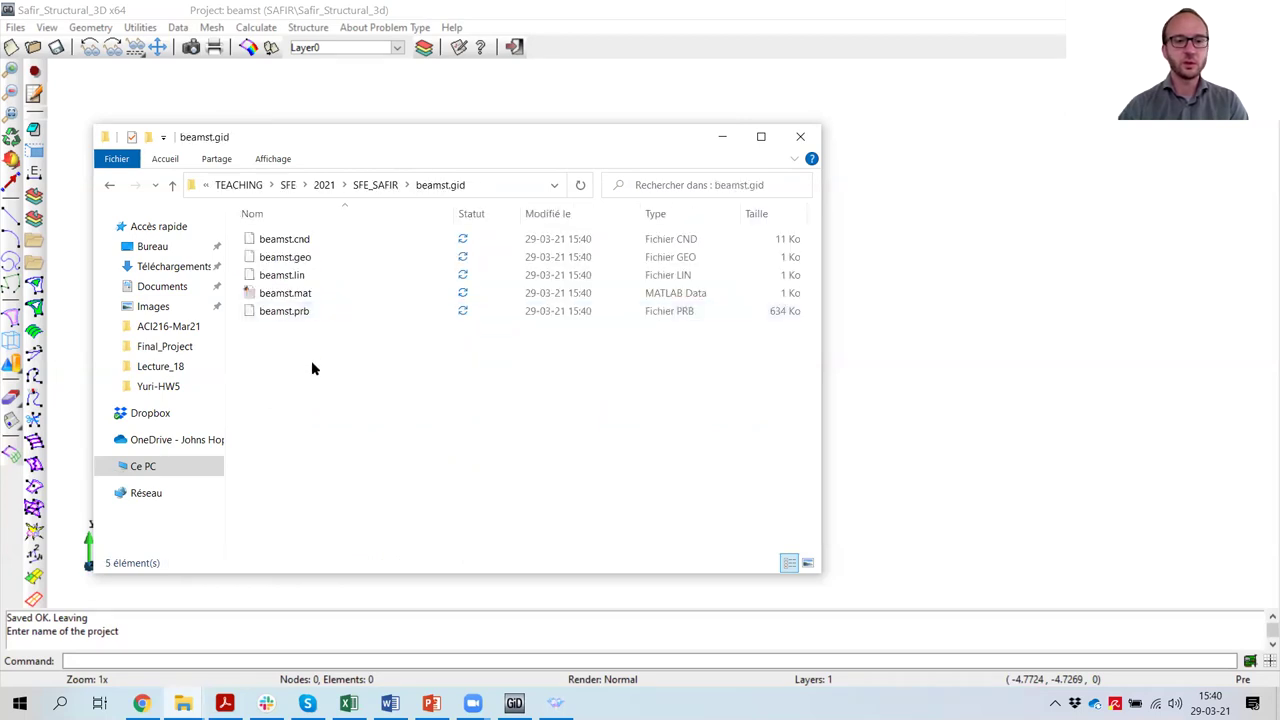
{"action": "key", "text": "ctrl+v"}
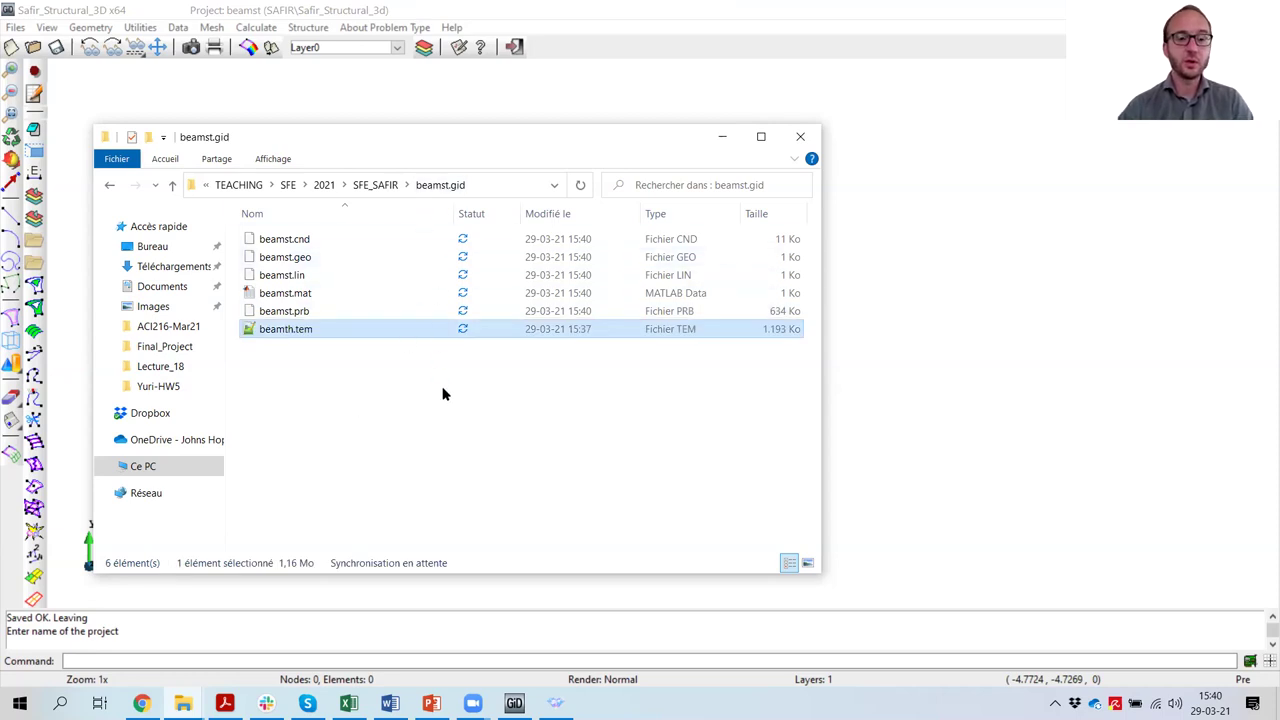
{"action": "left_click", "coordinate": [360, 383]}
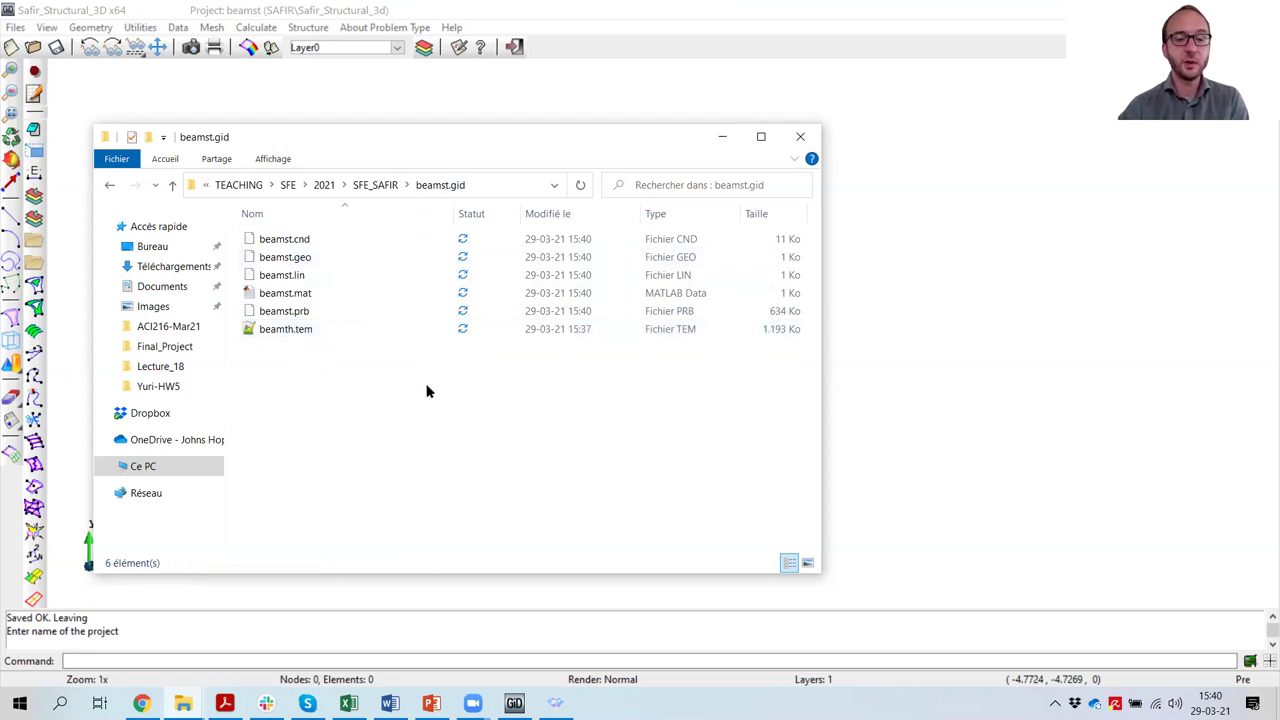
{"action": "left_click", "coordinate": [846, 49]}
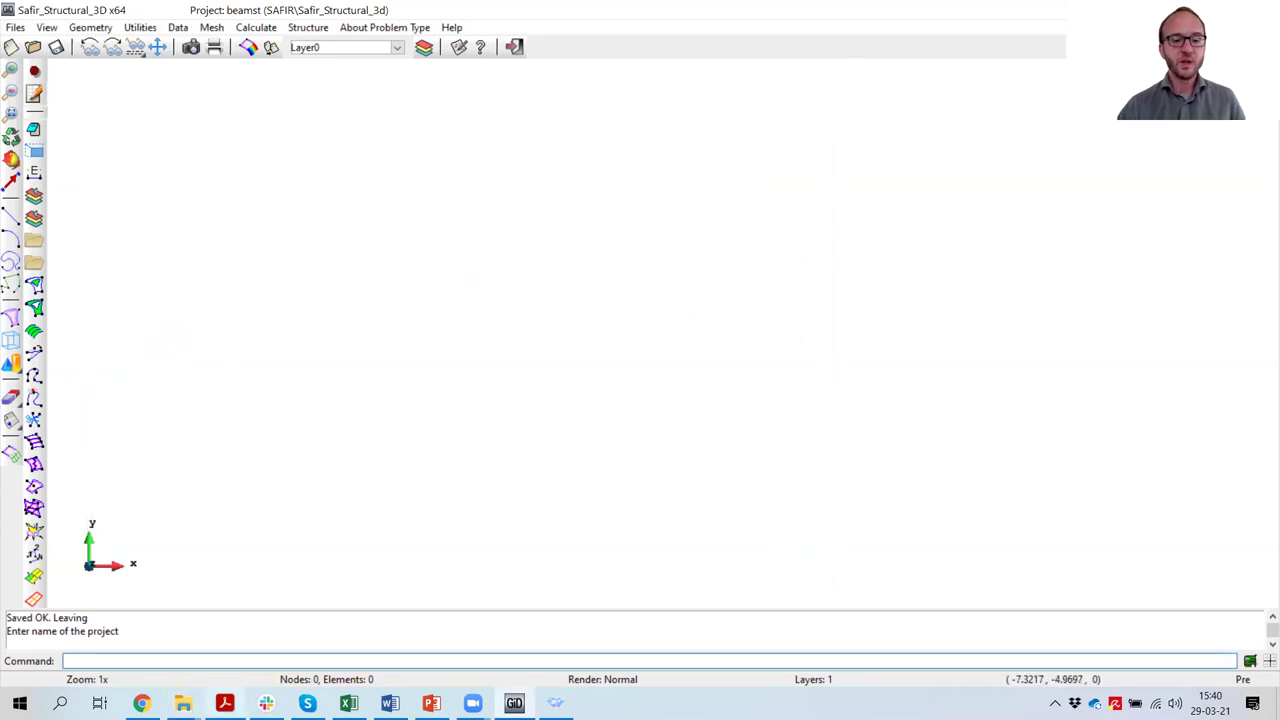
Step: Switch to Adobe Acrobat Reader and consult the tutorial's section on creating the model for the 3D structure
{"action": "left_click", "coordinate": [224, 703]}
{"action": "scroll", "coordinate": [444, 478], "scroll_direction": "down", "scroll_amount": 10}
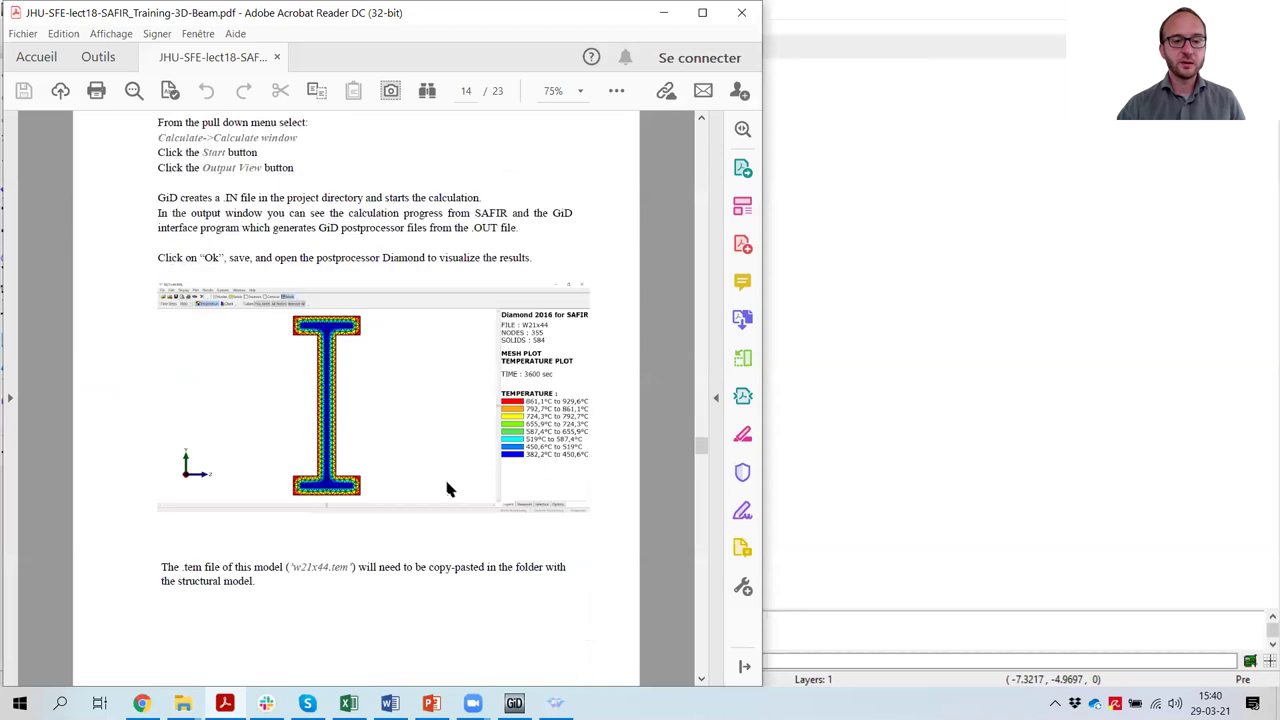
{"action": "scroll", "coordinate": [447, 483], "scroll_direction": "down", "scroll_amount": 4}
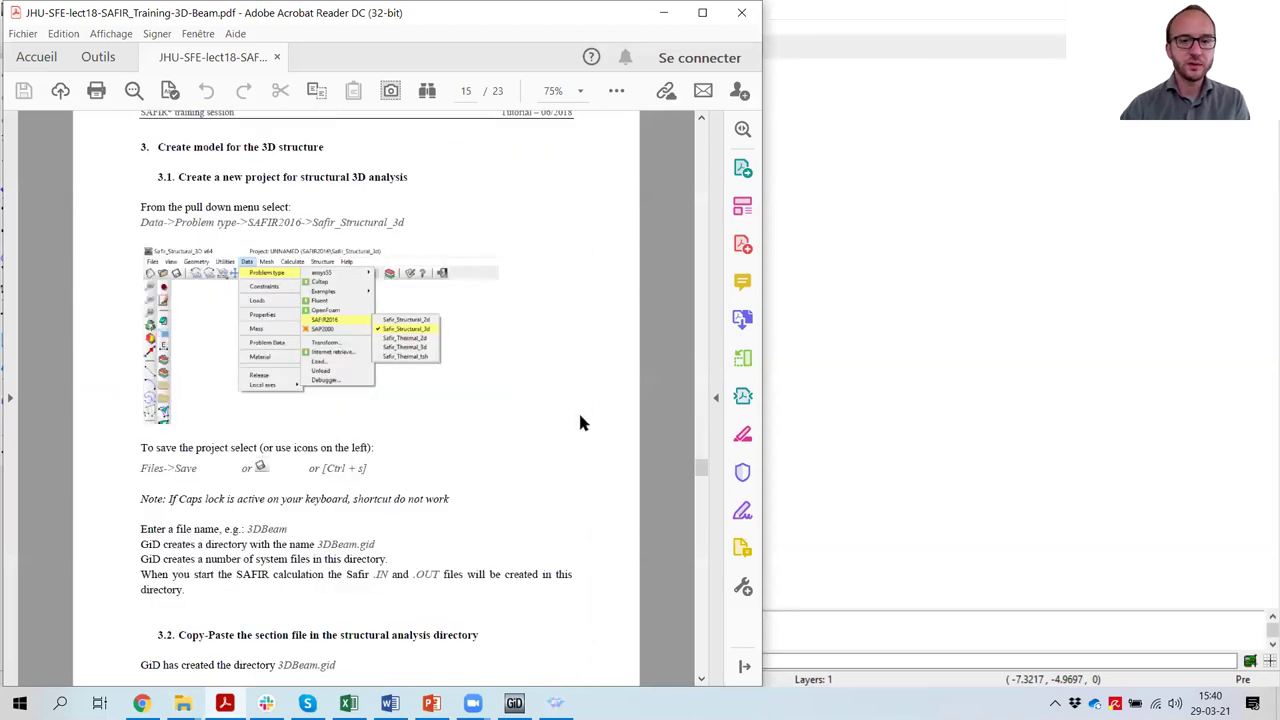
Step: Read the tutorial's instructions on copying the section file and creating the 3D beam's system geometry
{"action": "scroll", "coordinate": [587, 407], "scroll_direction": "down", "scroll_amount": 8}
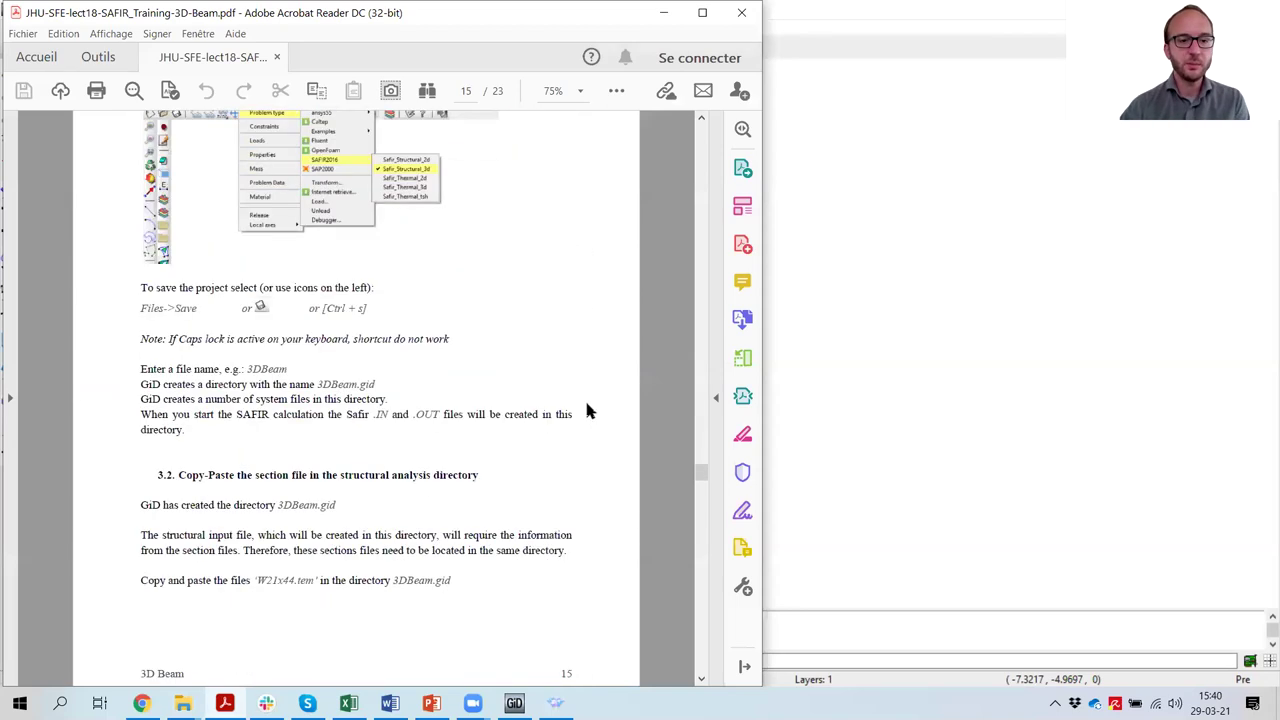
{"action": "scroll", "coordinate": [587, 410], "scroll_direction": "down", "scroll_amount": 5}
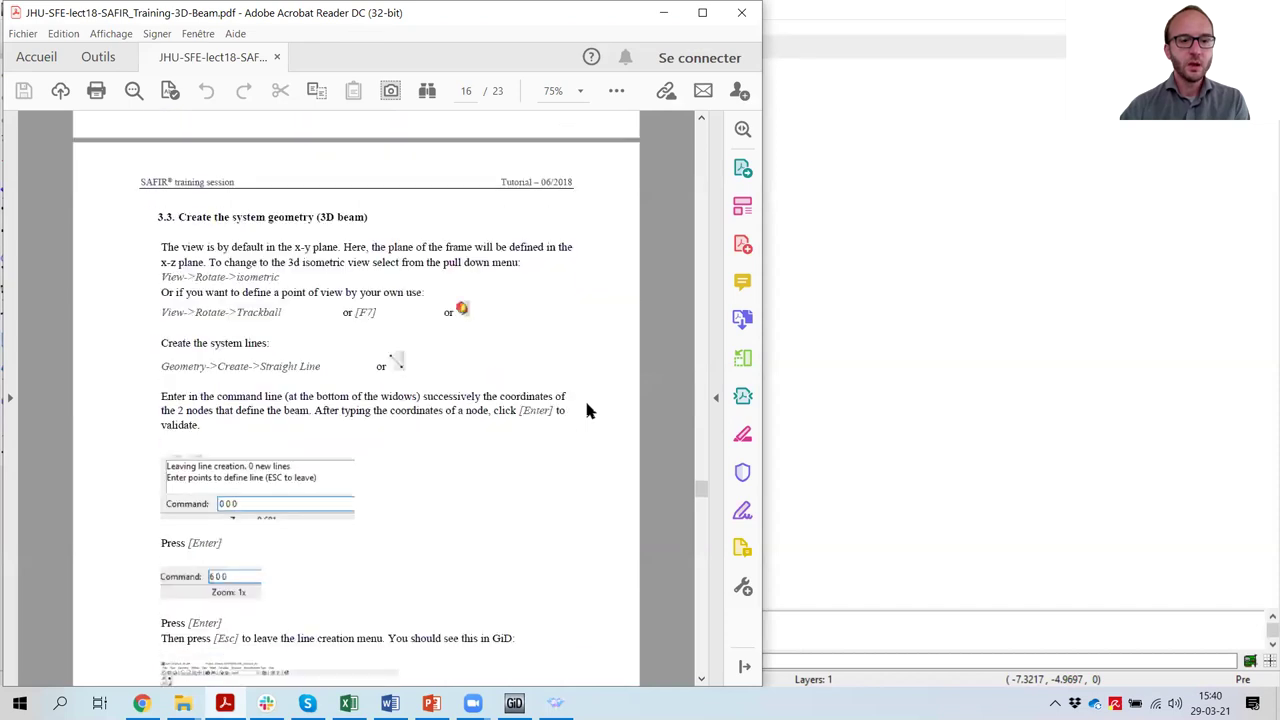
{"action": "scroll", "coordinate": [587, 410], "scroll_direction": "down", "scroll_amount": 2}
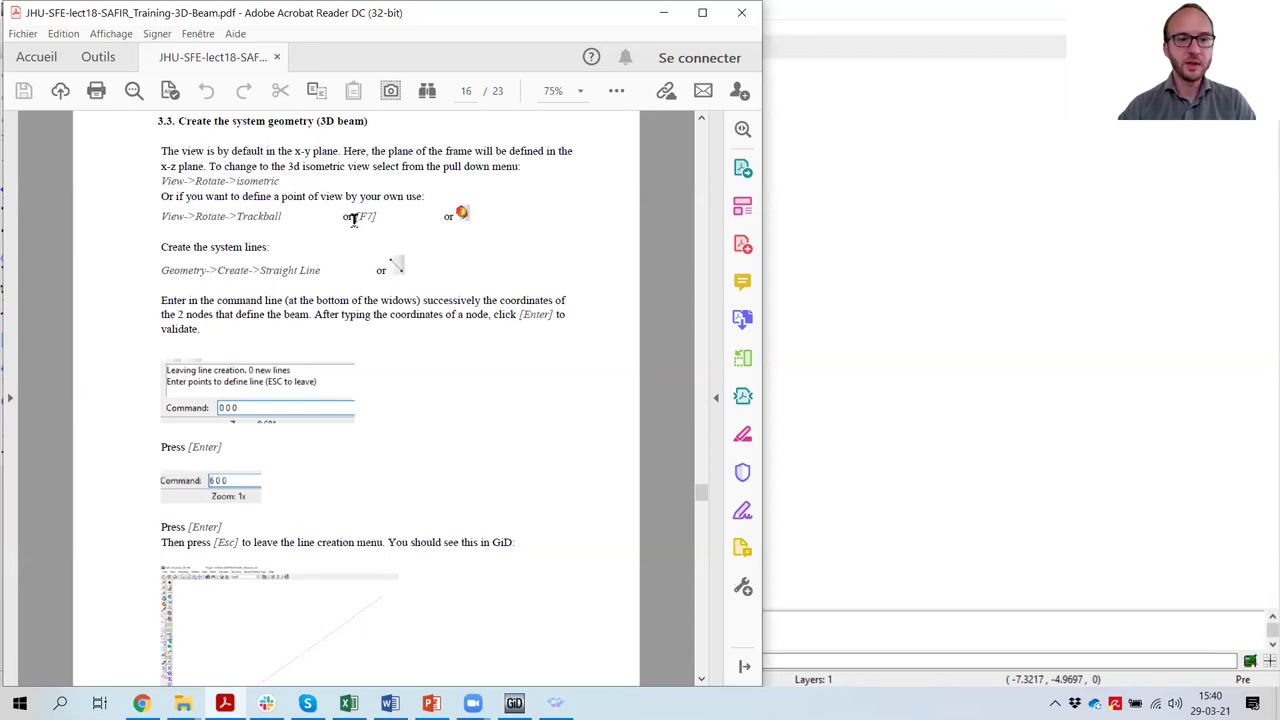
{"action": "scroll", "coordinate": [450, 287], "scroll_direction": "down", "scroll_amount": 1}
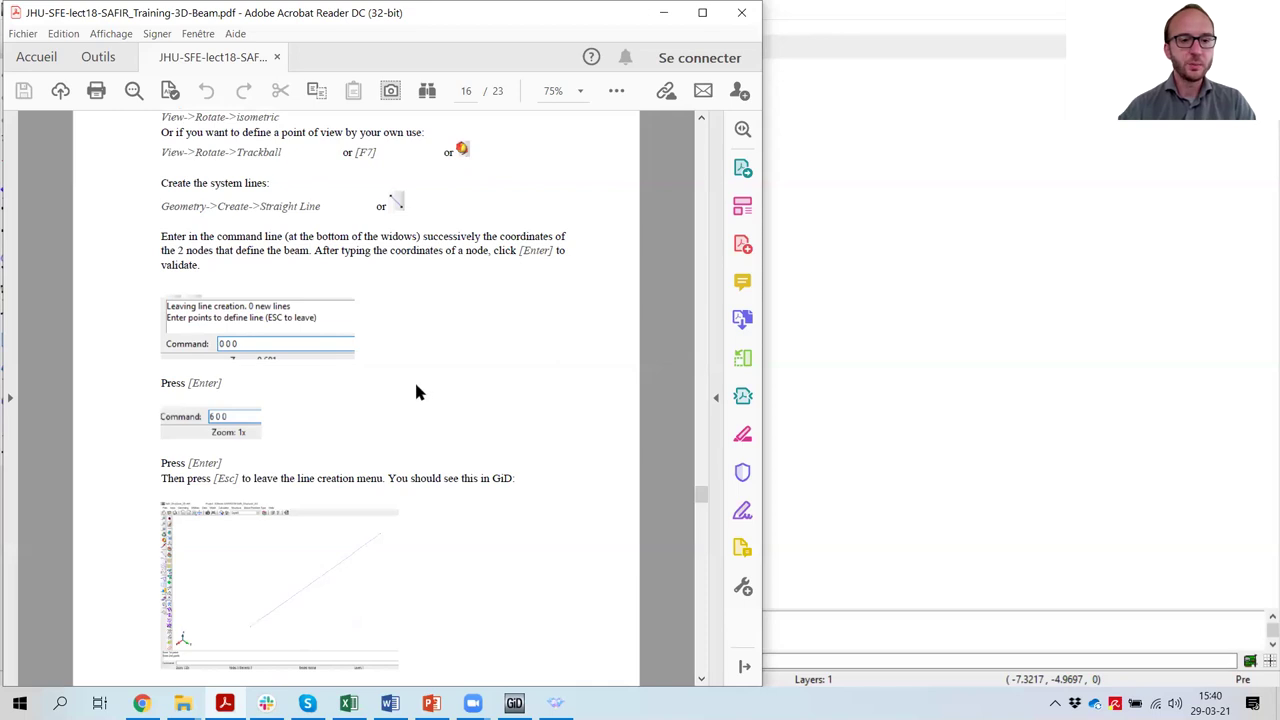
{"action": "scroll", "coordinate": [414, 379], "scroll_direction": "down", "scroll_amount": 1}
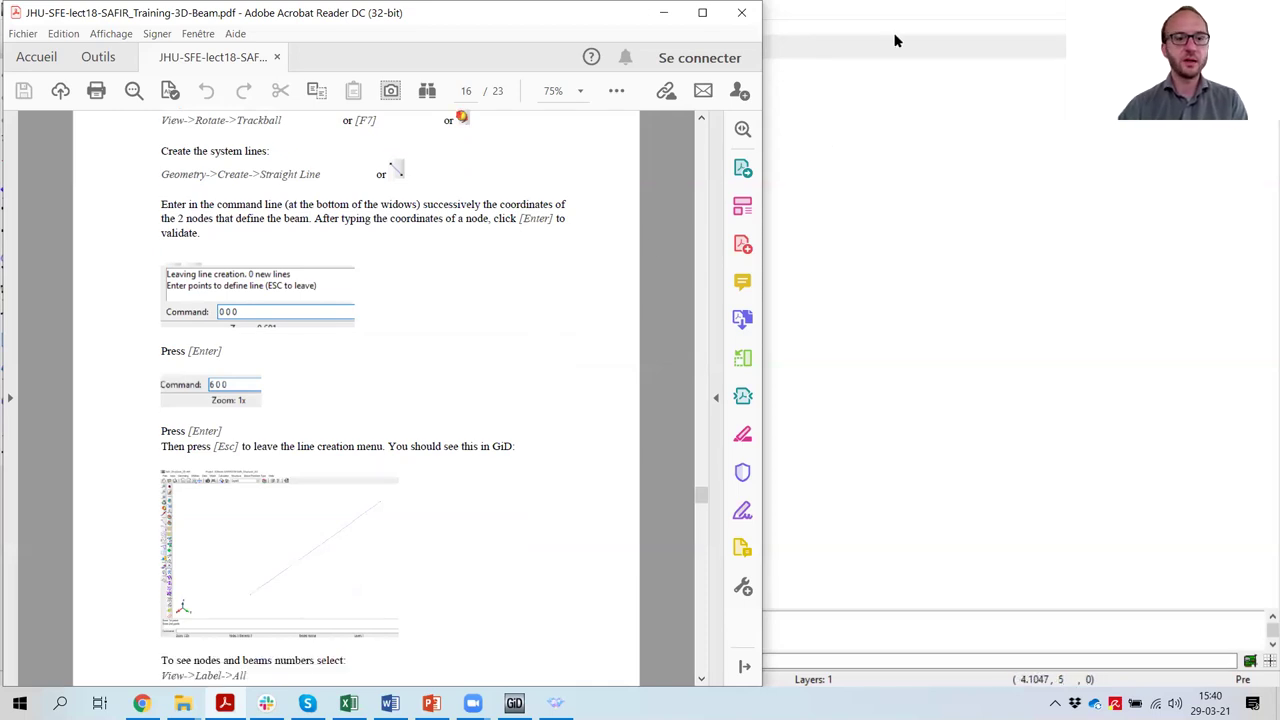
Step: Return to GiD and rotate the model view to Isometric
{"action": "key", "text": "alt+Tab"}
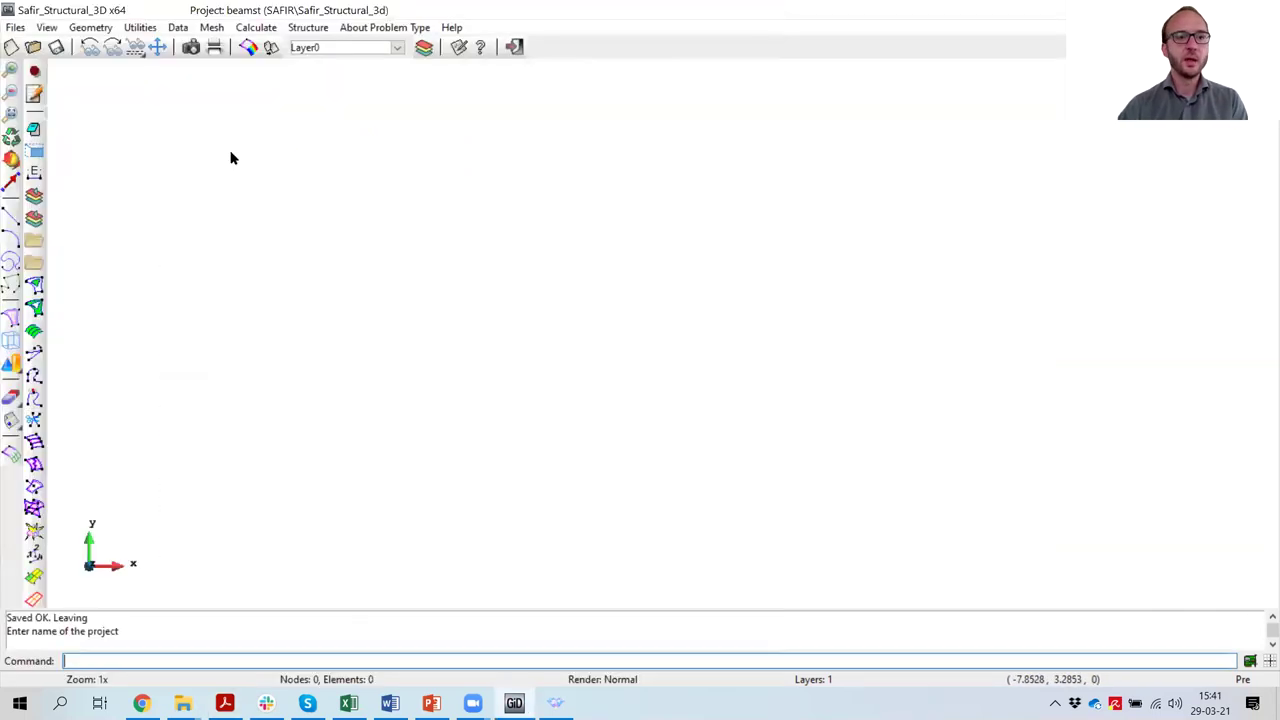
{"action": "left_click", "coordinate": [47, 27]}
{"action": "mouse_move", "coordinate": [64, 62]}
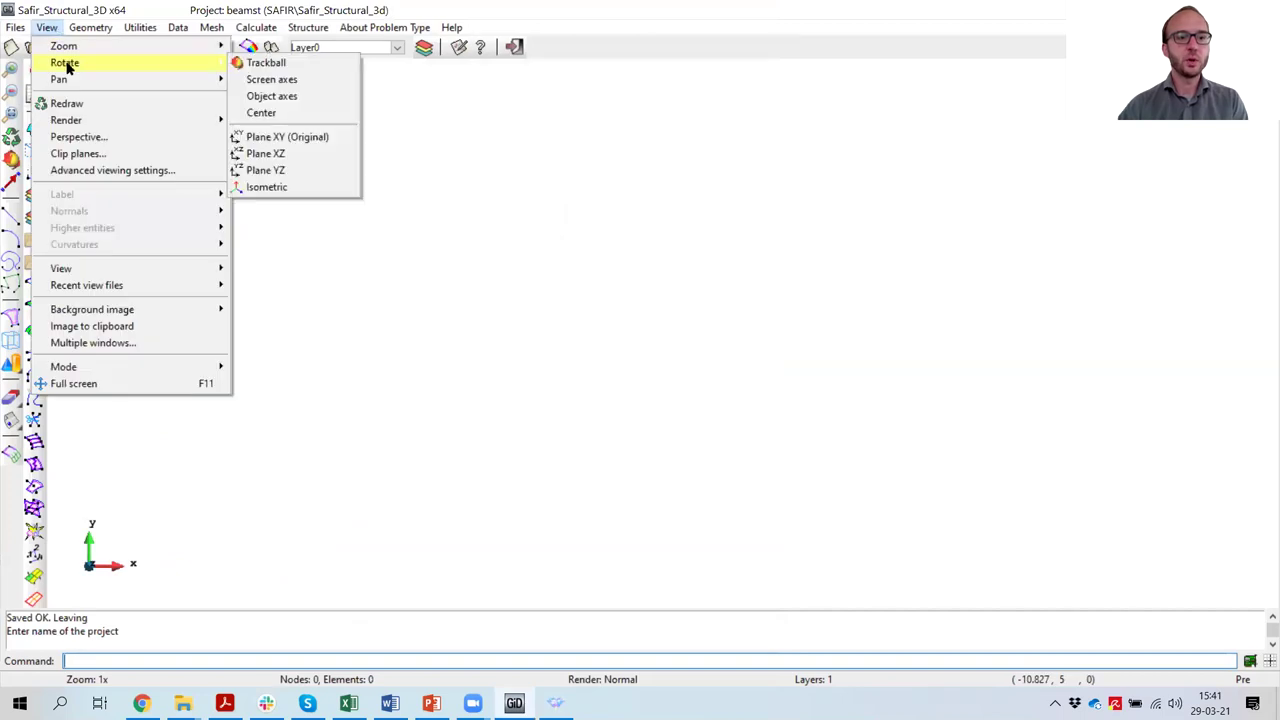
{"action": "left_click", "coordinate": [270, 190]}
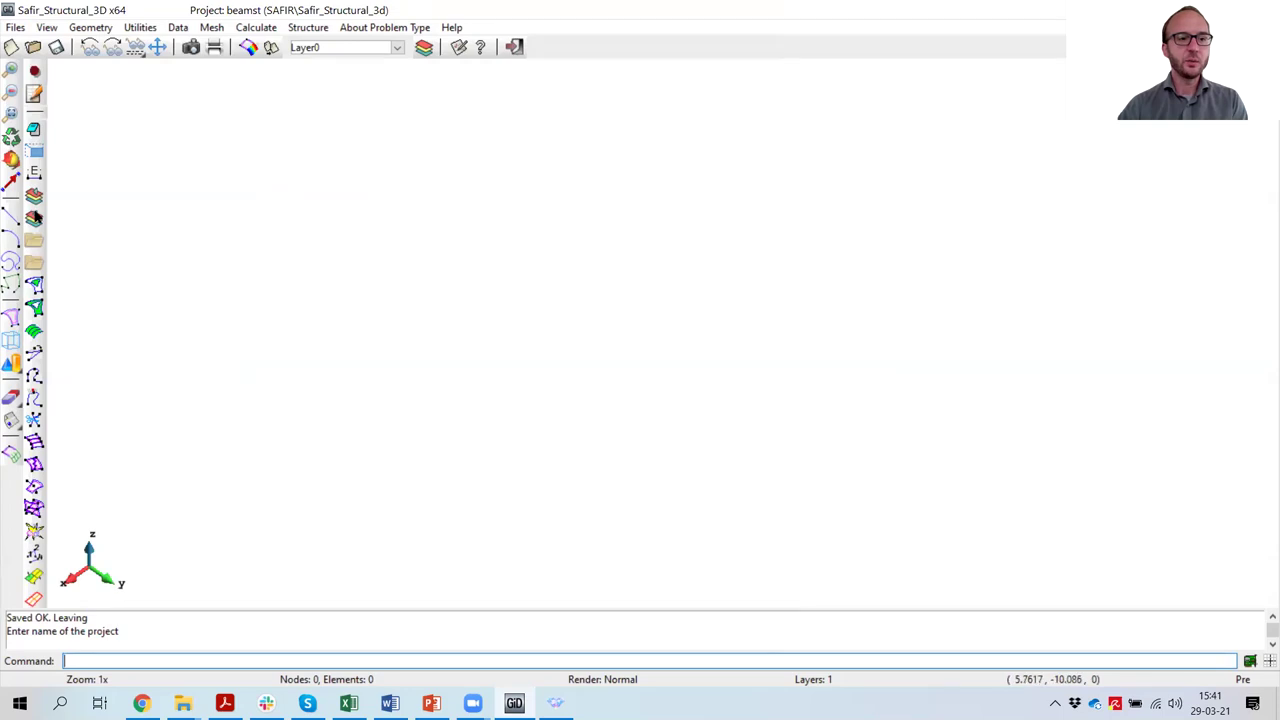
Step: Create the beam's system line as a straight line from point 0 0 0 to point 6 0 0
{"action": "left_click", "coordinate": [12, 218]}
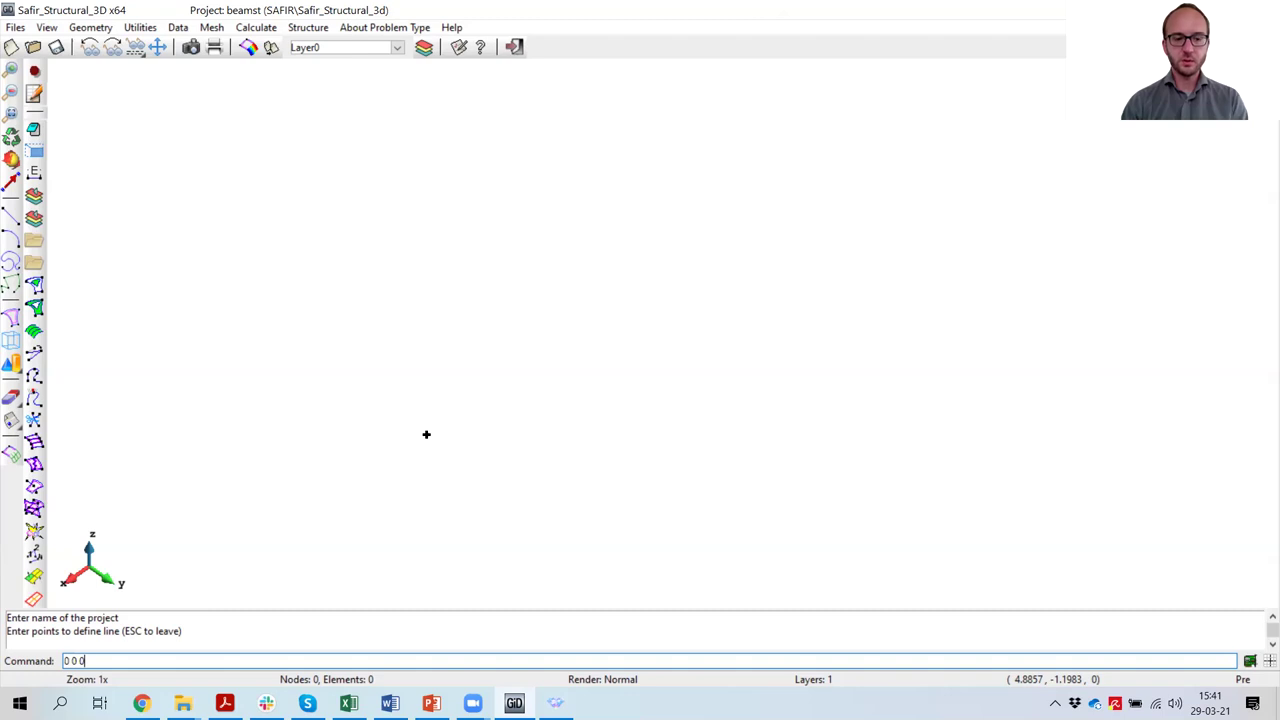
{"action": "key", "text": "Return"}
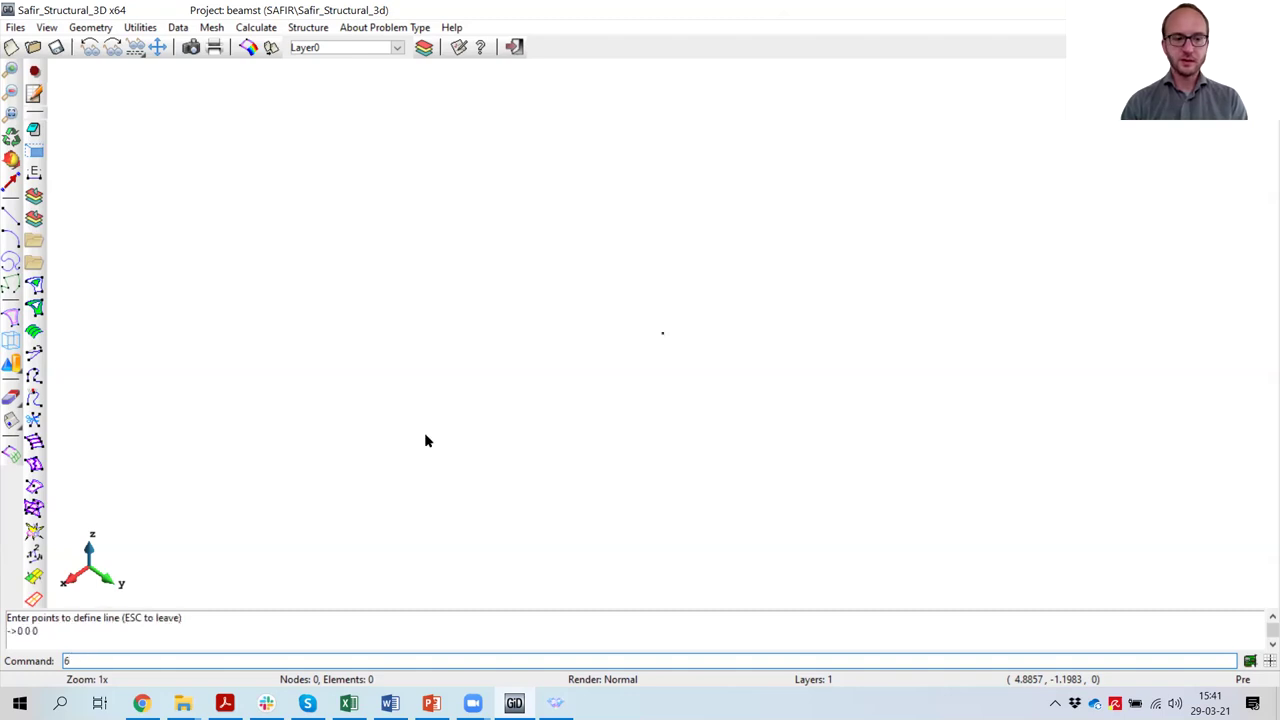
{"action": "key", "text": "Return"}
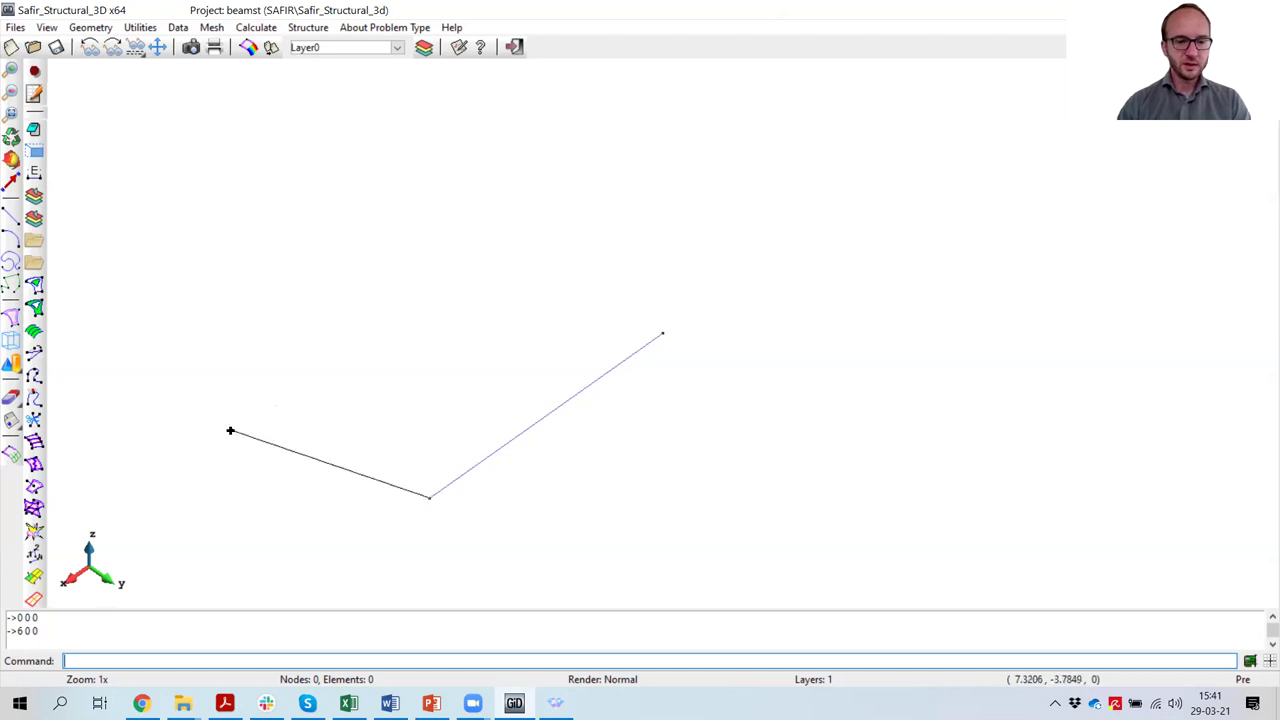
Step: End the line creation and fit the whole beam line in the view
{"action": "key", "text": "Escape"}
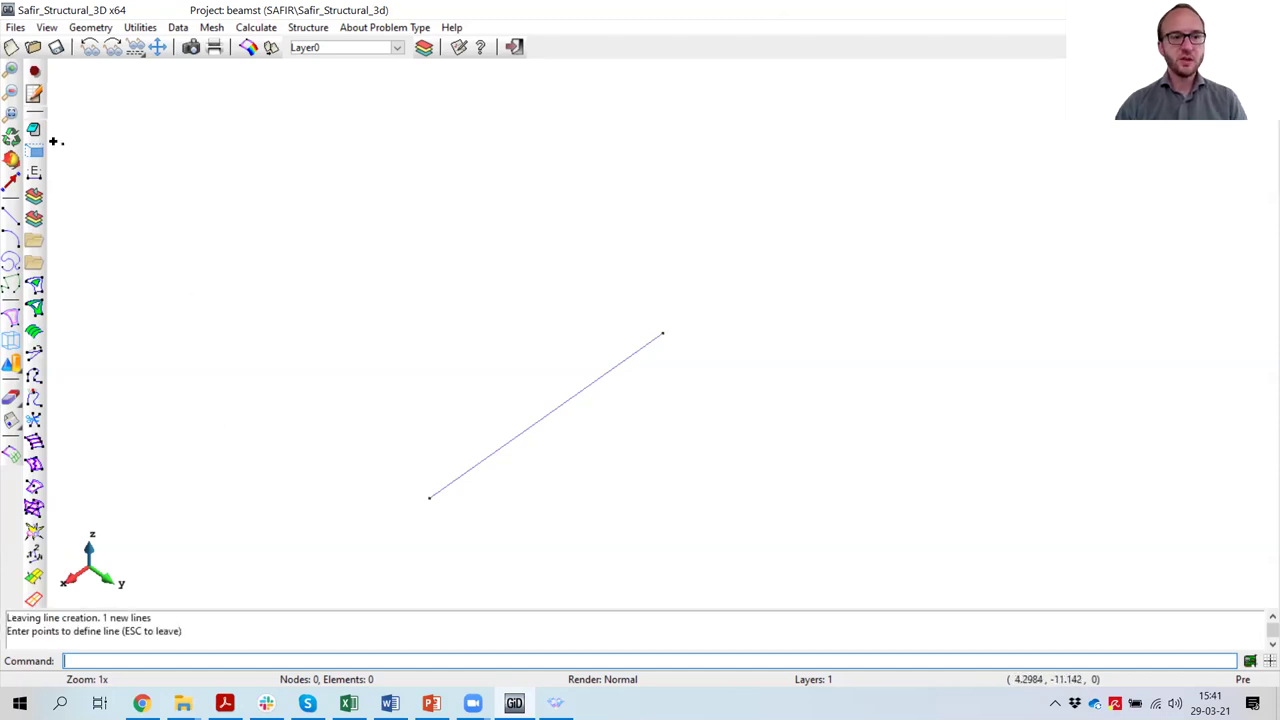
{"action": "left_click", "coordinate": [13, 117]}
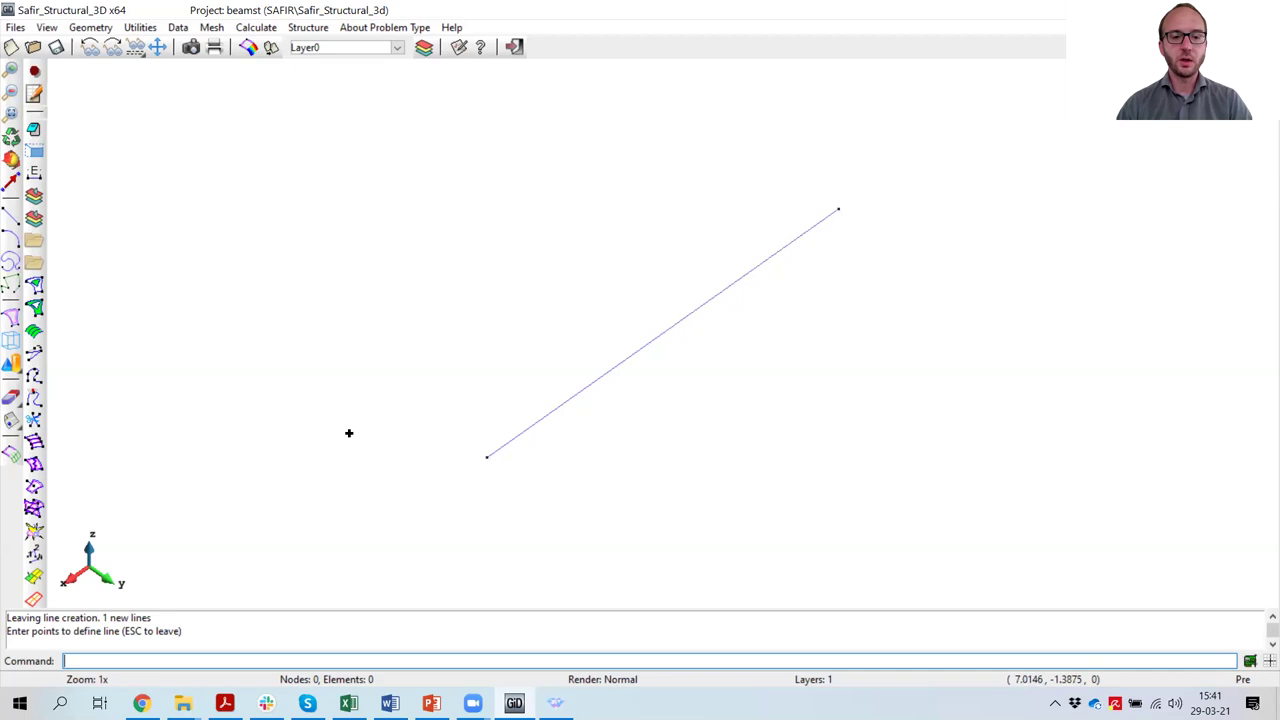
Step: Open the point constraints settings, consult the support constraints section of the PDF tutorial in Adobe Acrobat Reader, and return to GiD
{"action": "left_click", "coordinate": [177, 28]}
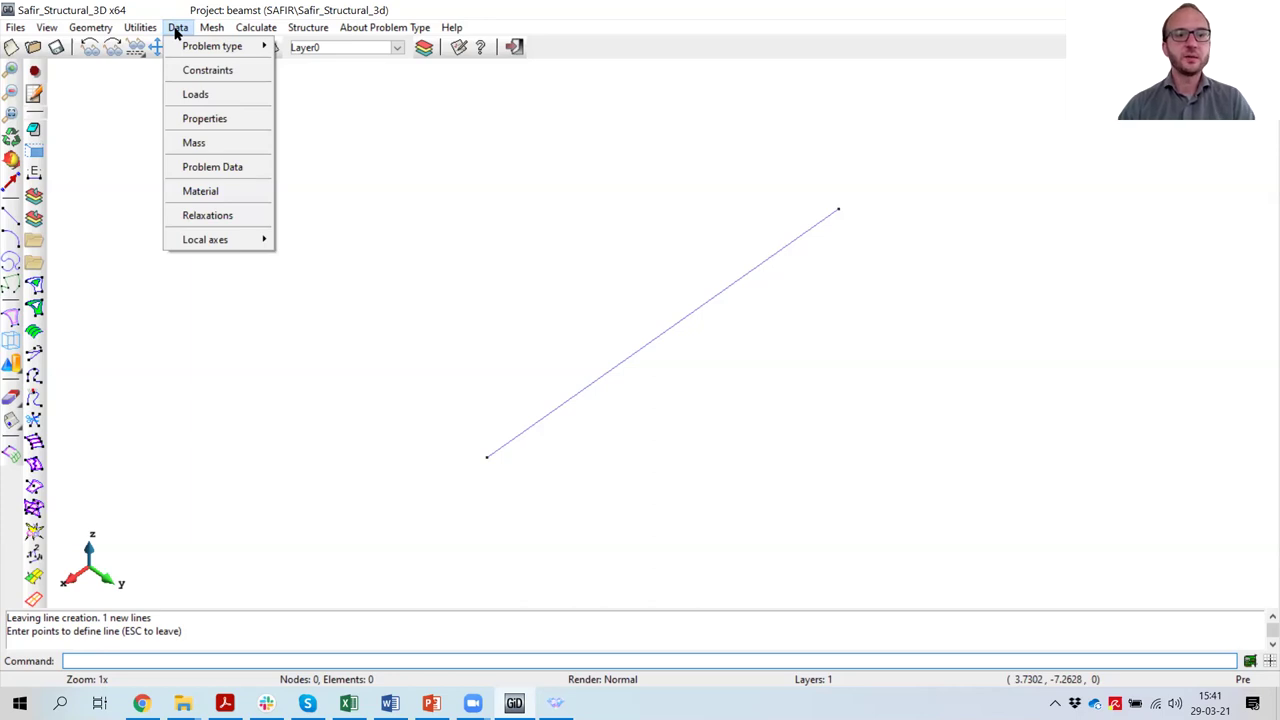
{"action": "left_click", "coordinate": [207, 74]}
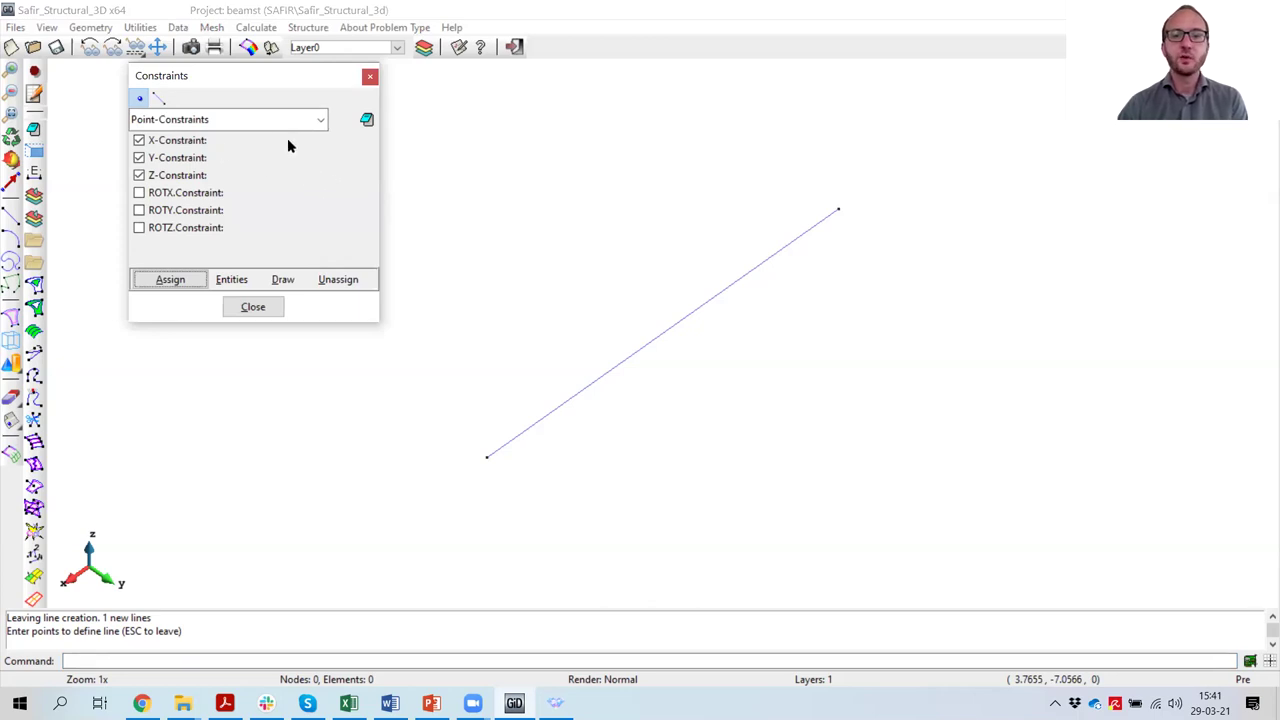
{"action": "left_click", "coordinate": [232, 692]}
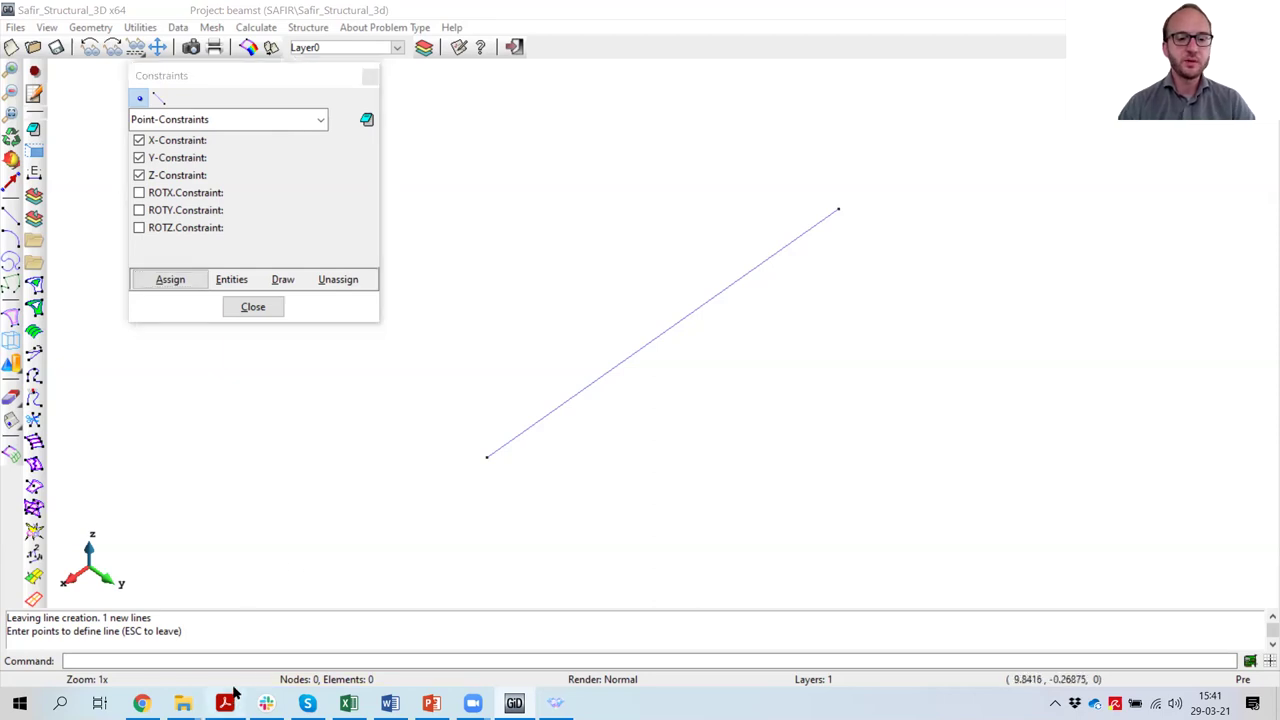
{"action": "scroll", "coordinate": [399, 412], "scroll_direction": "down", "scroll_amount": 10}
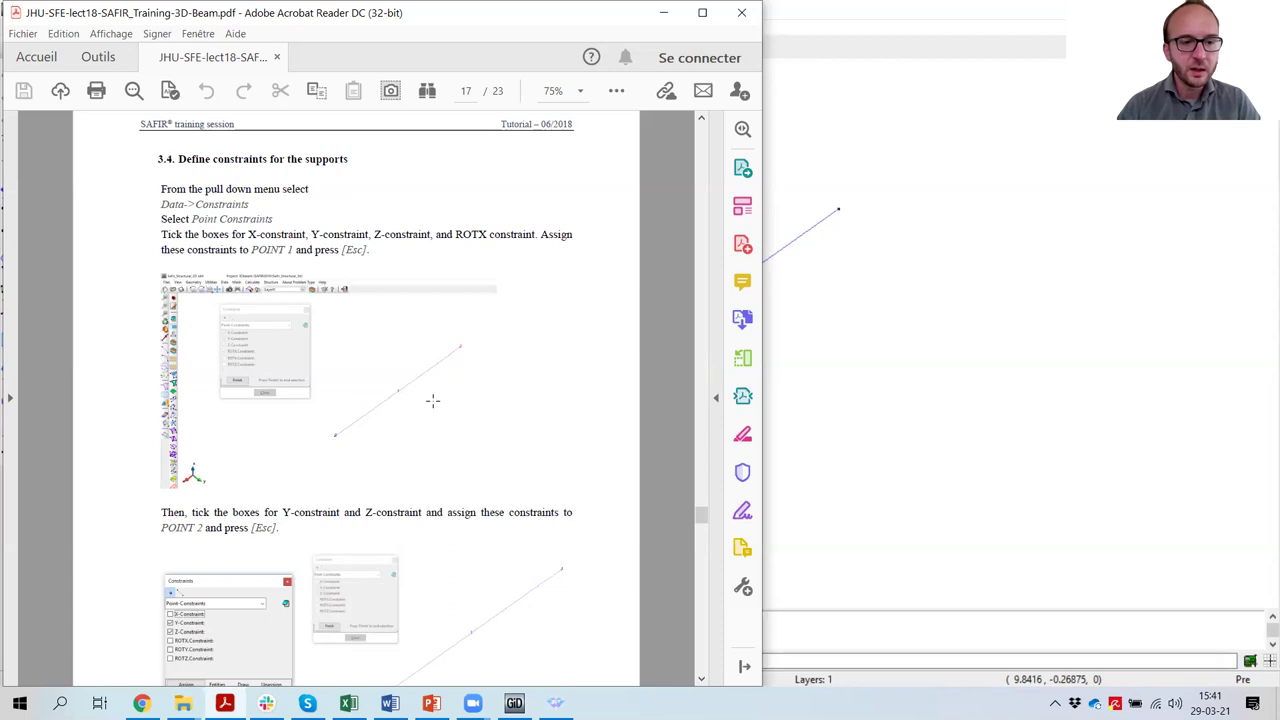
{"action": "scroll", "coordinate": [432, 399], "scroll_direction": "down", "scroll_amount": 3}
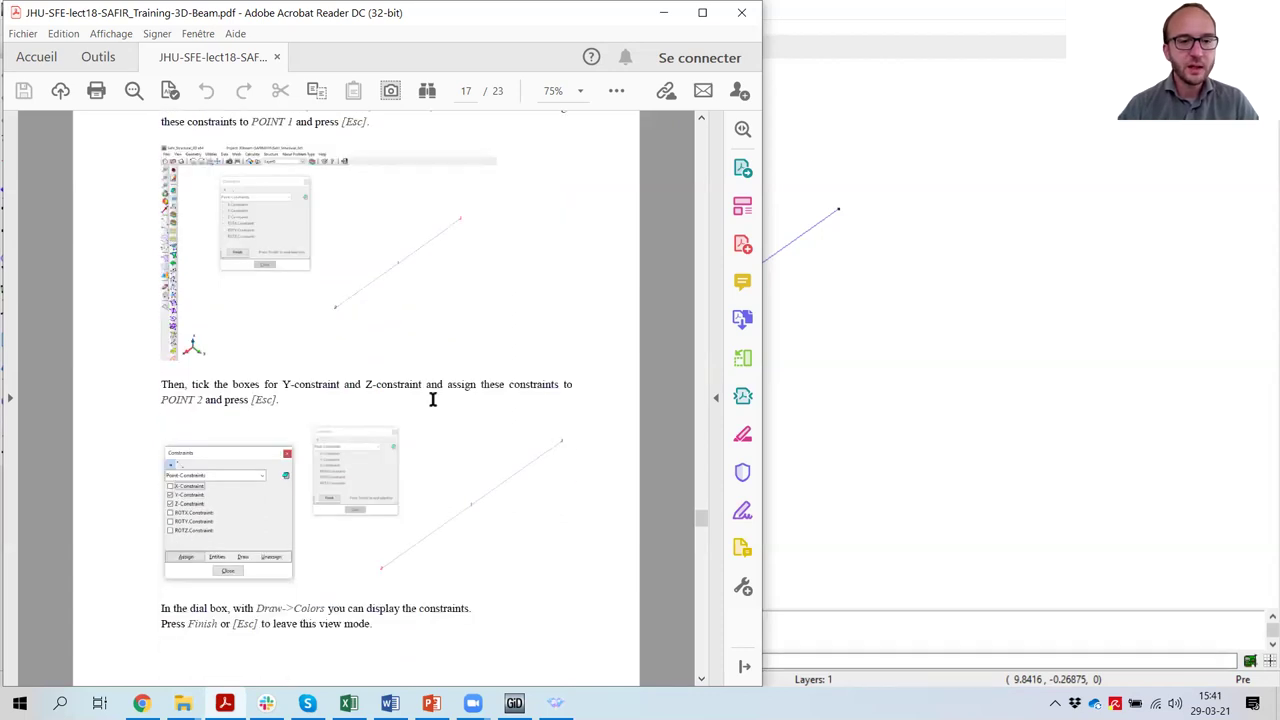
{"action": "left_click", "coordinate": [903, 40]}
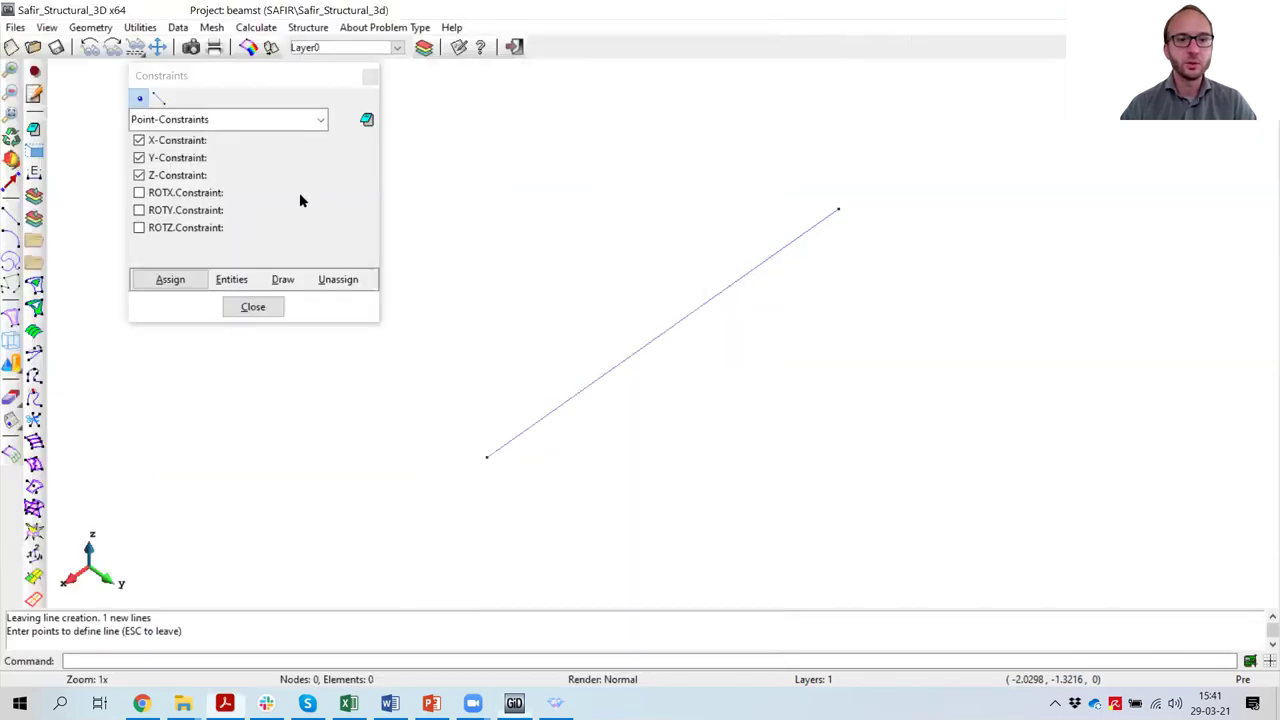
Step: Assign X, Y, Z and ROTX point constraints to the beam's end point at the origin
{"action": "left_click", "coordinate": [140, 193]}
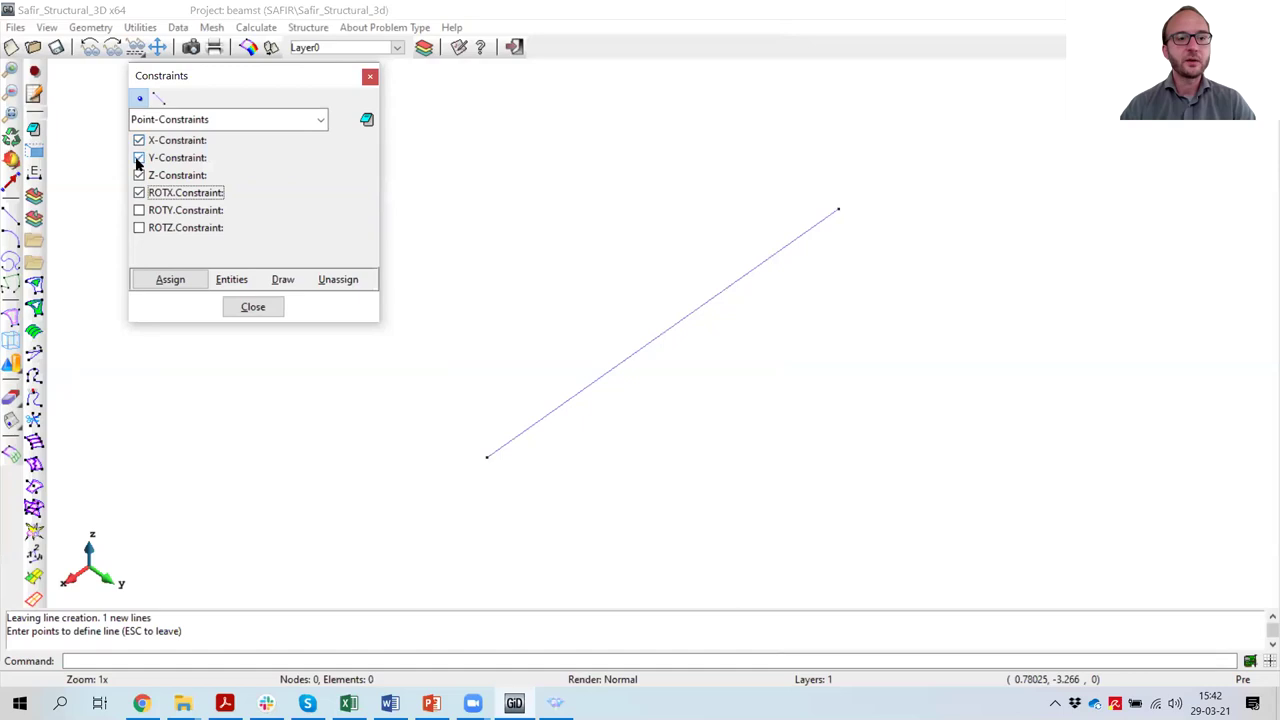
{"action": "left_click", "coordinate": [170, 279]}
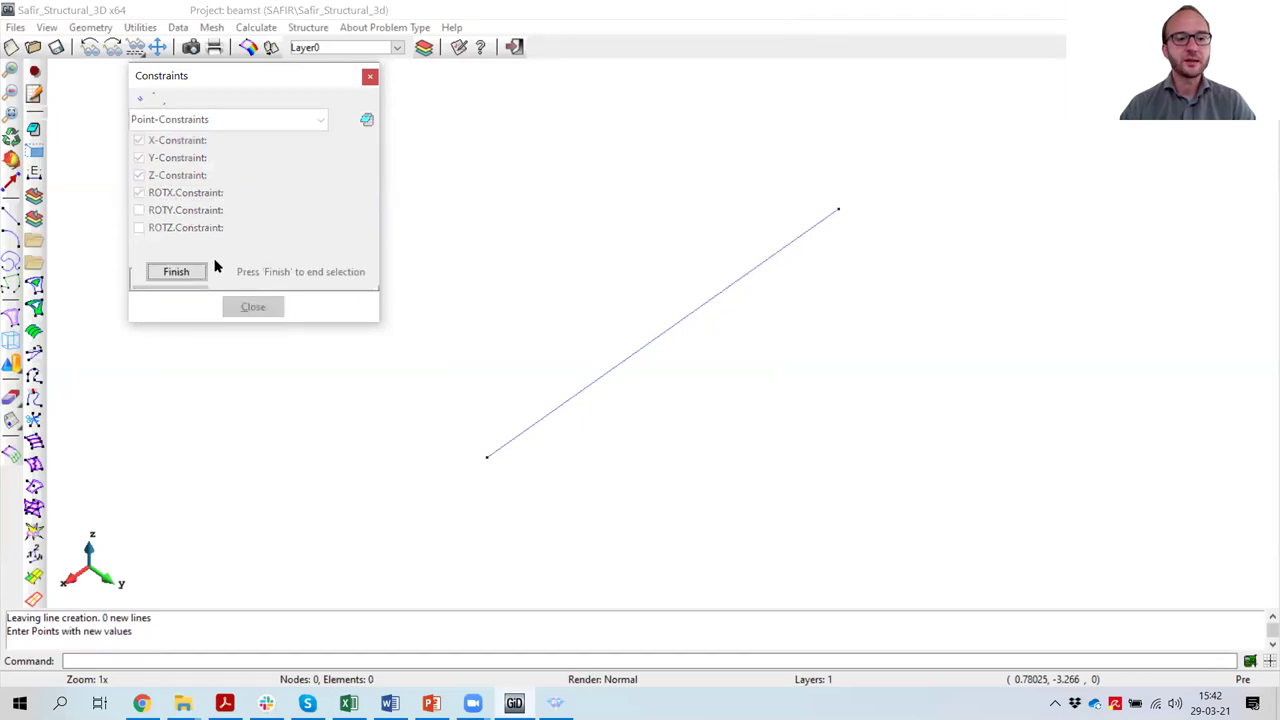
{"action": "left_click", "coordinate": [838, 209]}
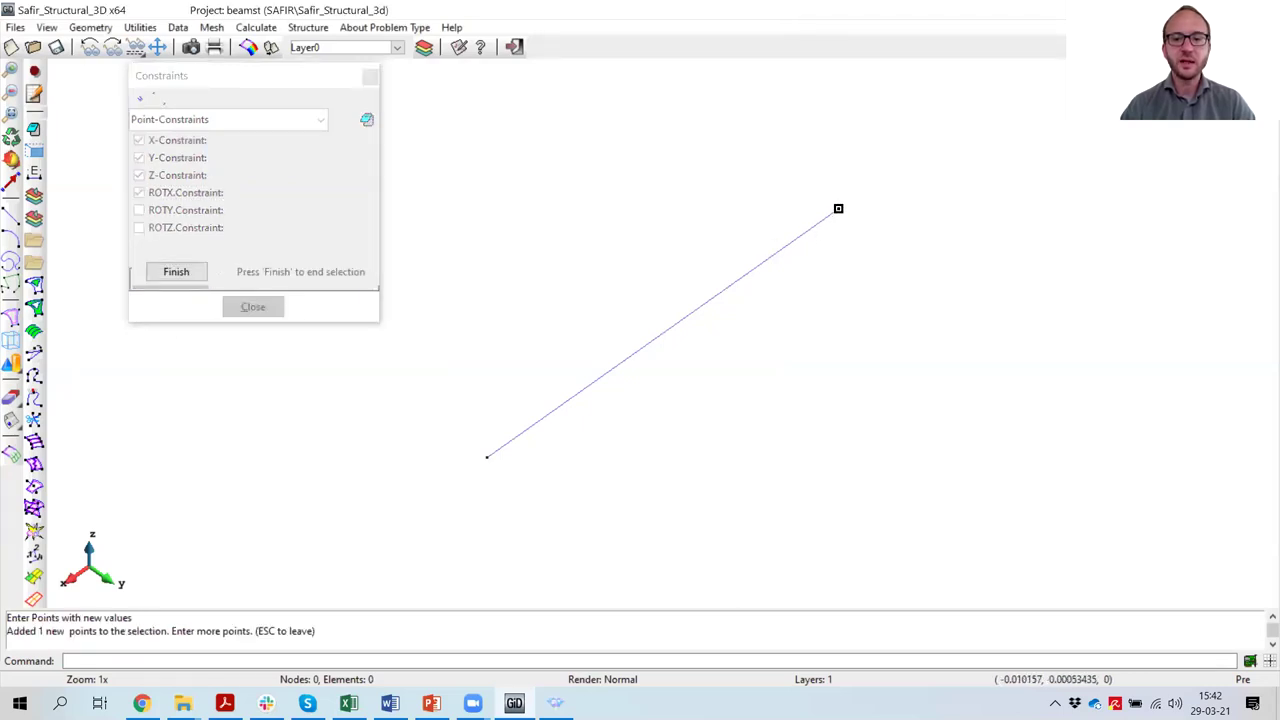
{"action": "left_click", "coordinate": [176, 272]}
Step: Assign only Y and Z point constraints to the beam's other end point, at X = 6, and save the project
{"action": "left_click", "coordinate": [139, 193]}
{"action": "left_click", "coordinate": [139, 141]}
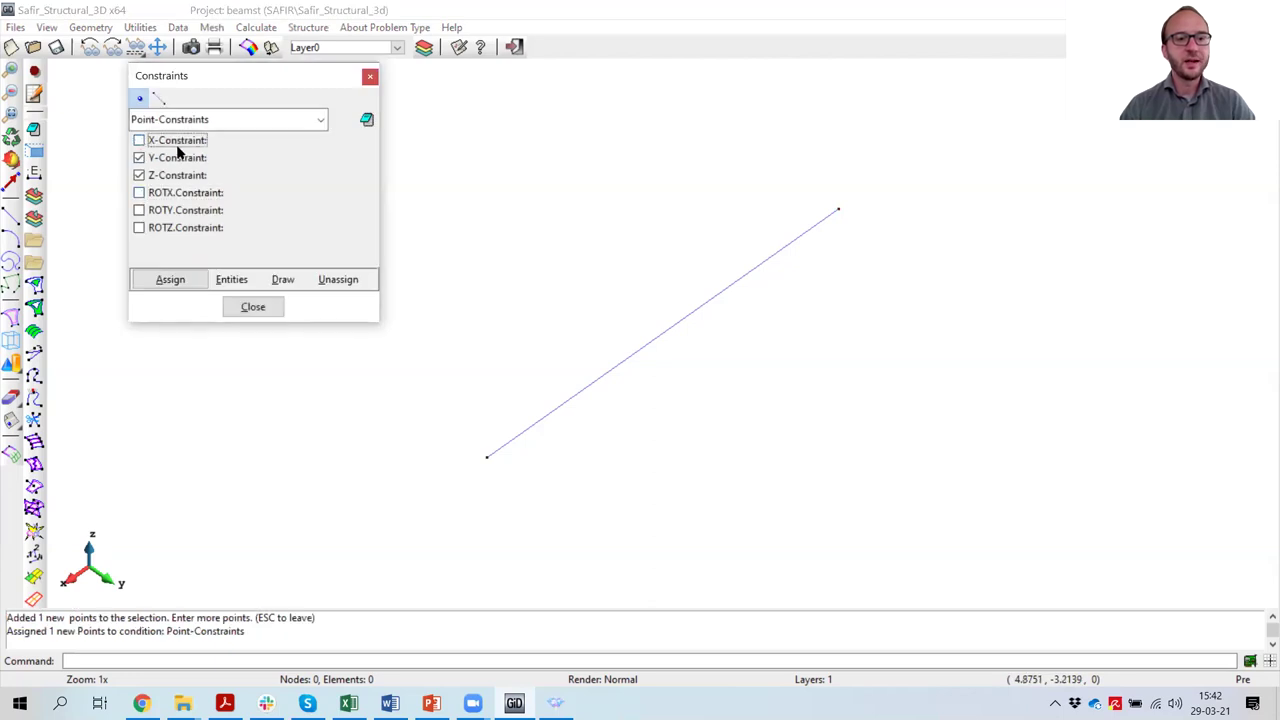
{"action": "left_click", "coordinate": [166, 282]}
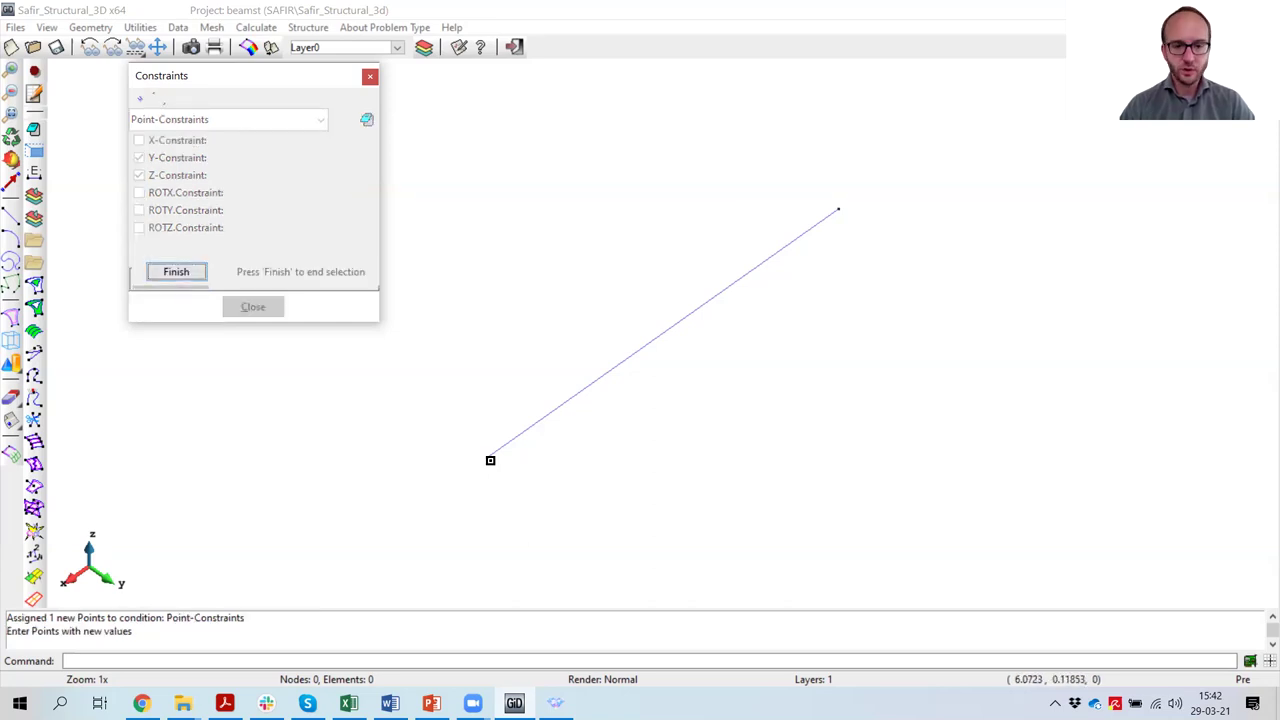
{"action": "left_click", "coordinate": [489, 457]}
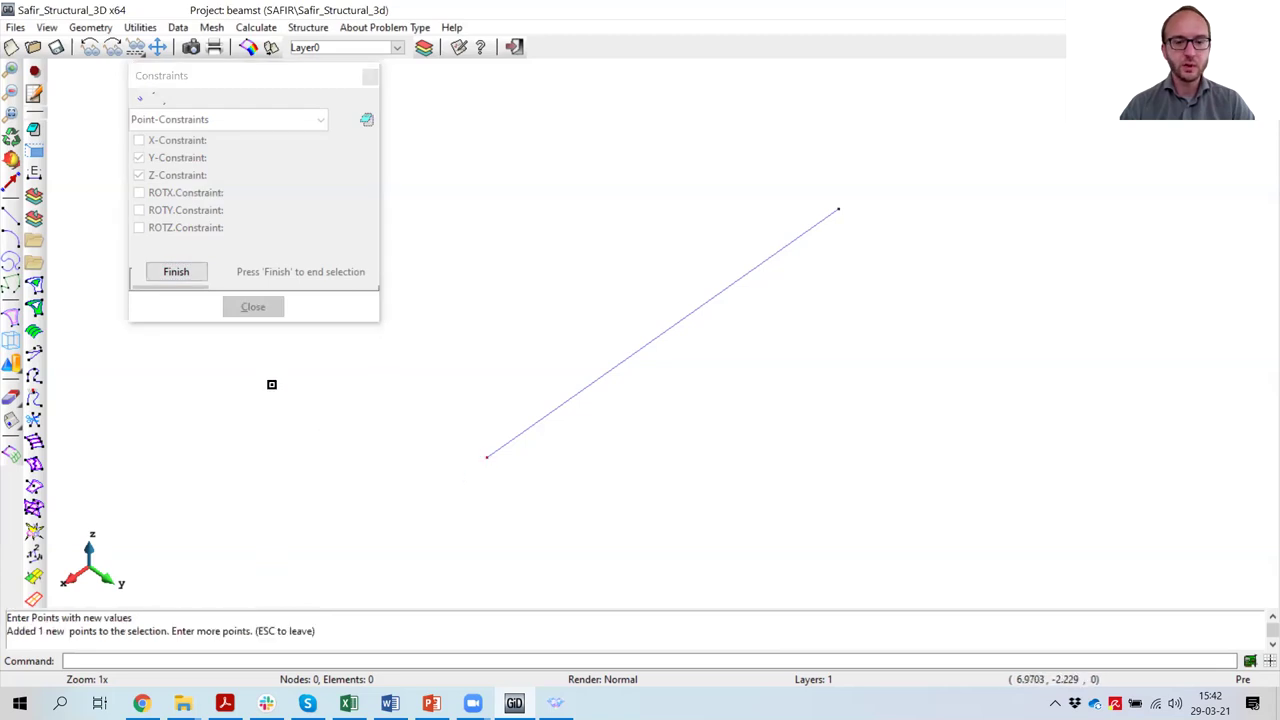
{"action": "left_click", "coordinate": [176, 271]}
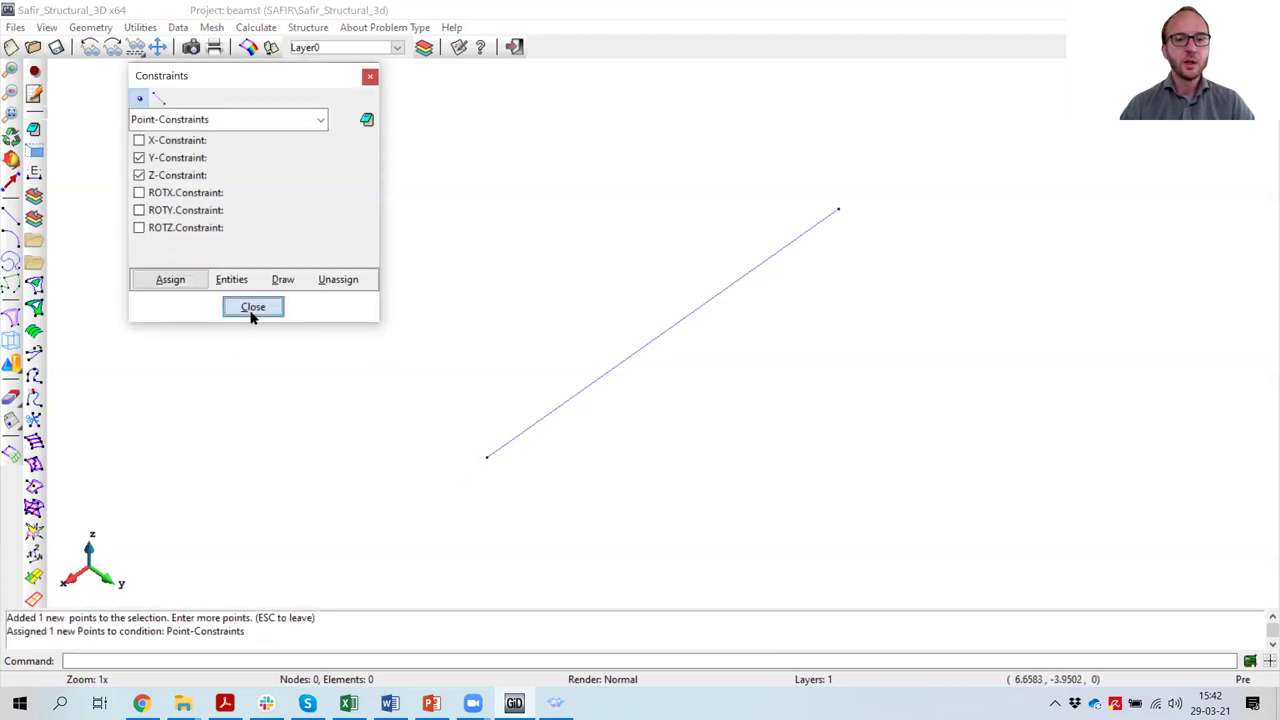
{"action": "left_click", "coordinate": [253, 306]}
{"action": "left_click", "coordinate": [56, 47]}
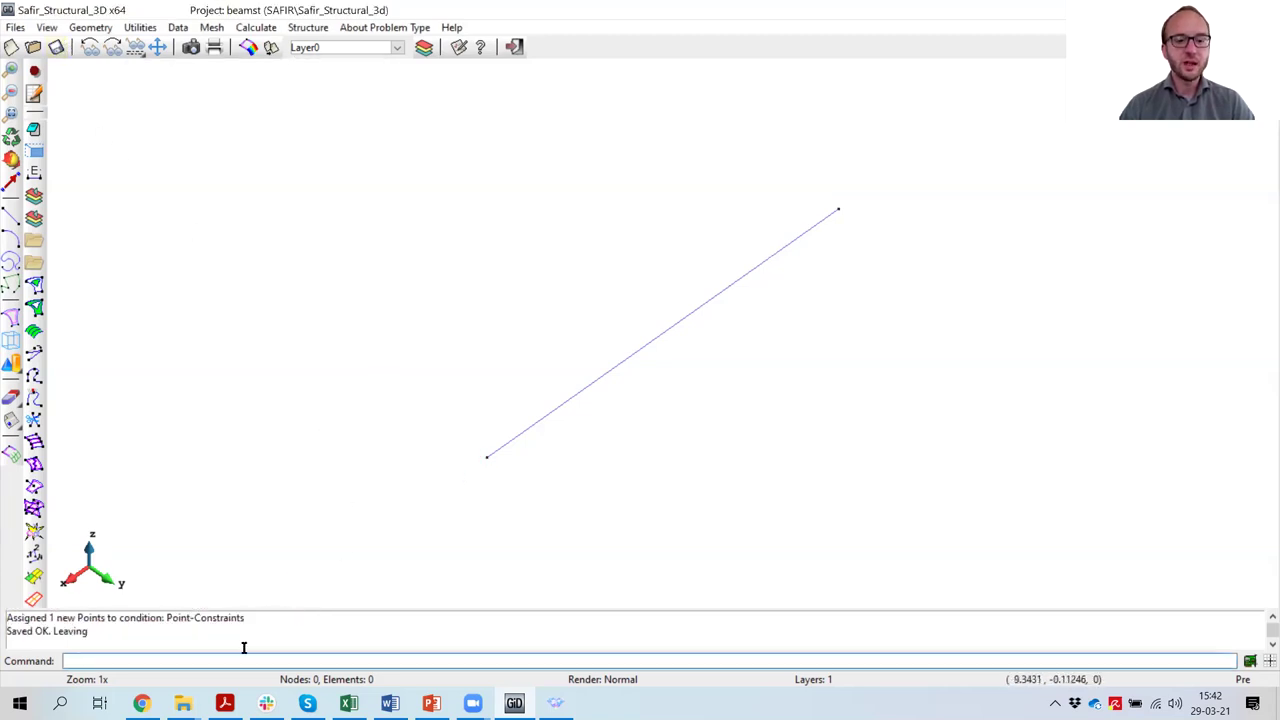
Step: Switch to the PDF tutorial in Adobe Acrobat Reader, read the section on assigning loads, and return to GiD
{"action": "key", "text": "alt+Tab"}
{"action": "scroll", "coordinate": [372, 420], "scroll_direction": "down", "scroll_amount": 8}
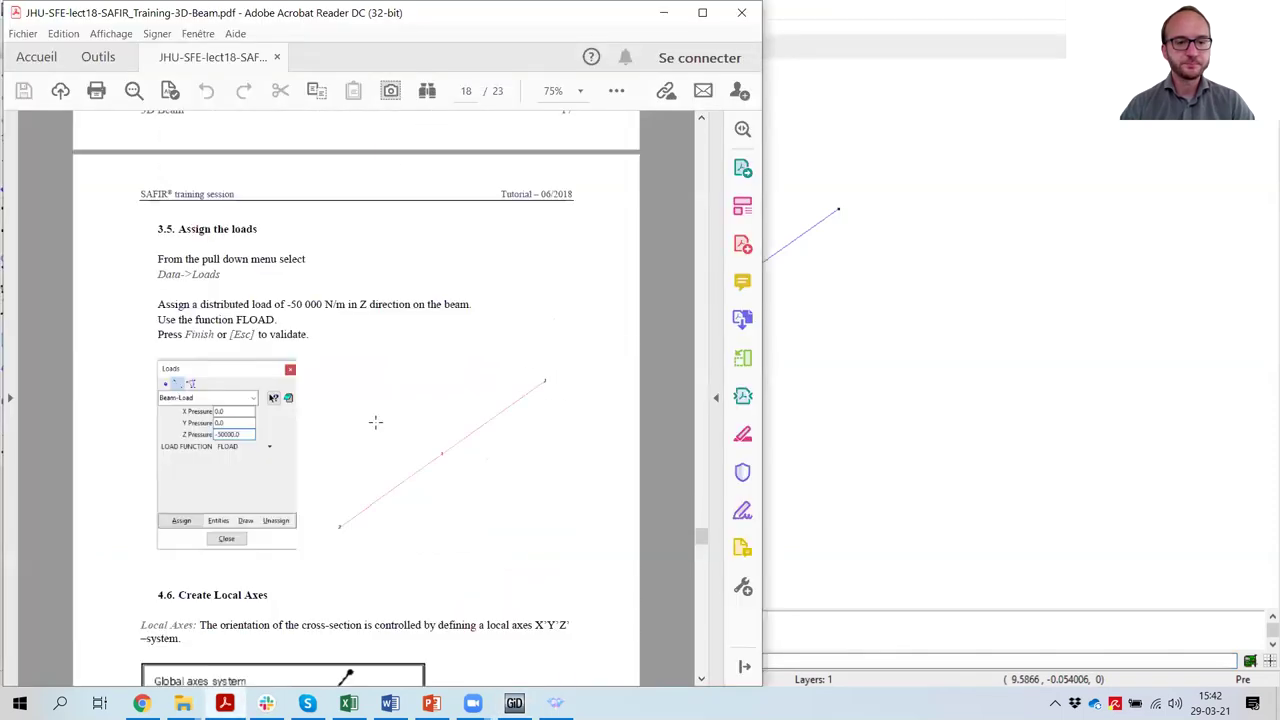
{"action": "scroll", "coordinate": [375, 421], "scroll_direction": "down", "scroll_amount": 3}
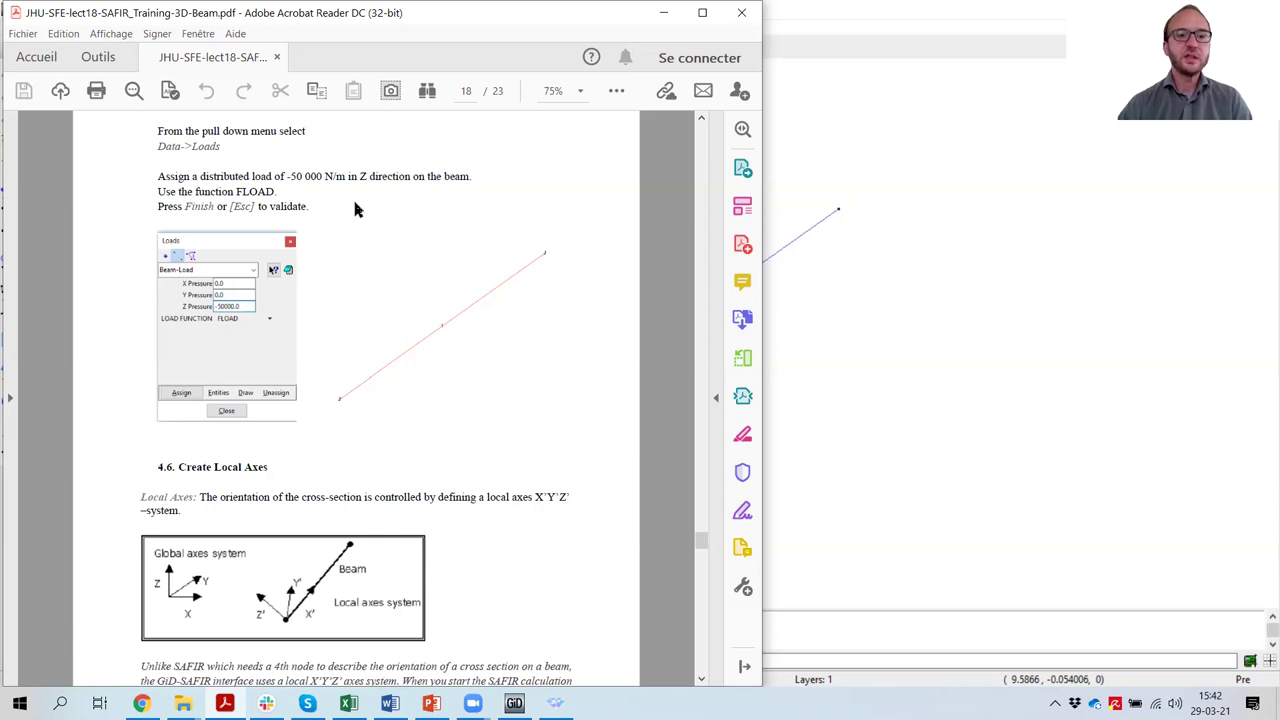
{"action": "left_click", "coordinate": [927, 34]}
Step: Define a beam load with a Z pressure of -80000.0 and the load function FLOAD
{"action": "left_click", "coordinate": [175, 28]}
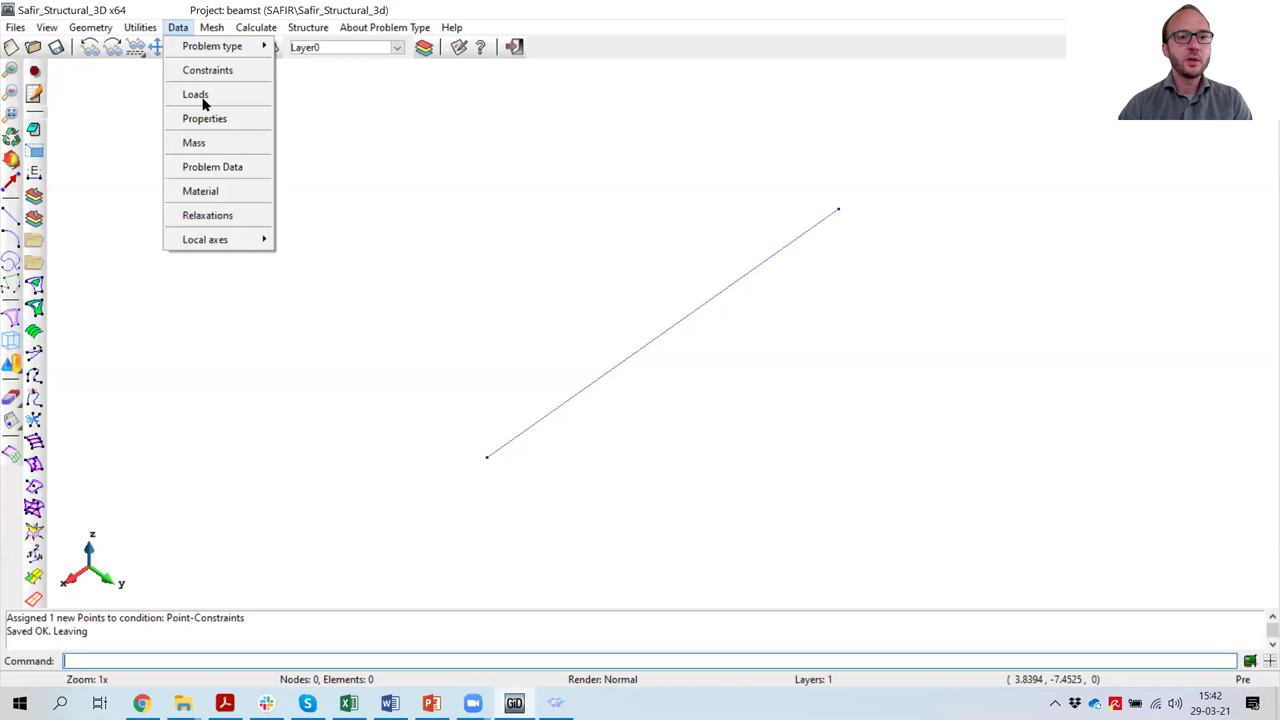
{"action": "left_click", "coordinate": [198, 96]}
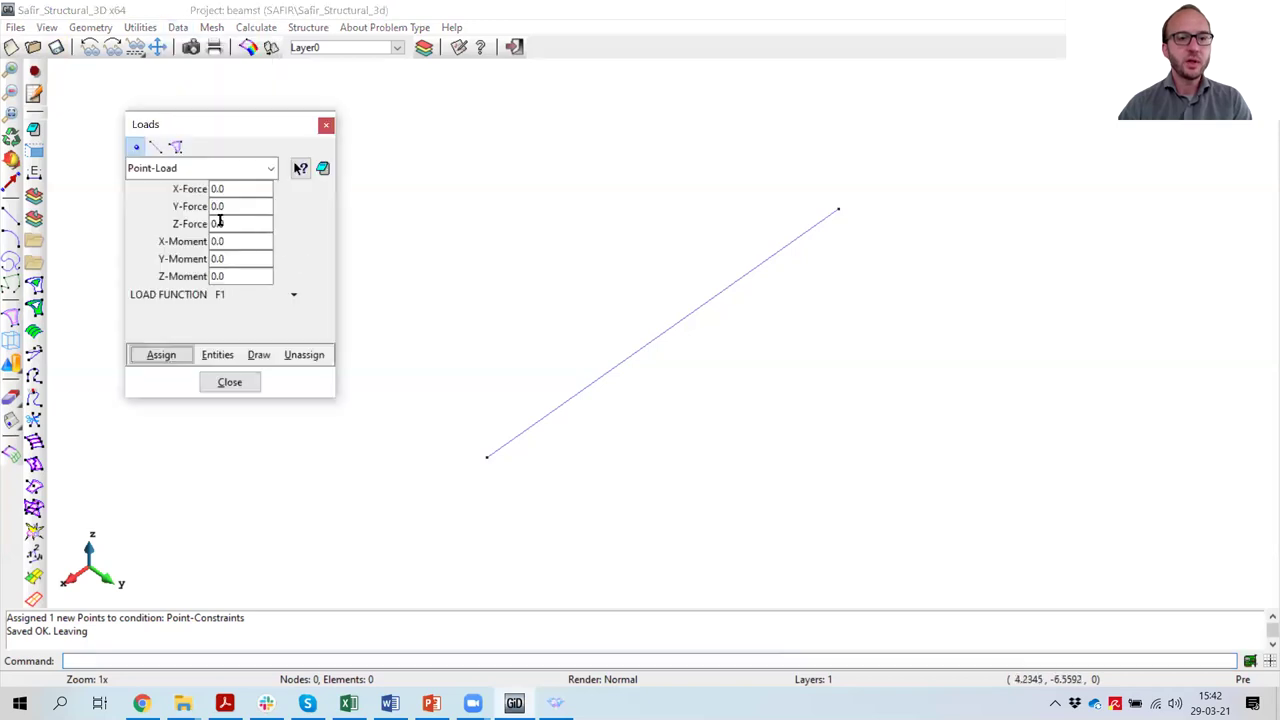
{"action": "left_click", "coordinate": [155, 148]}
{"action": "left_click", "coordinate": [217, 223]}
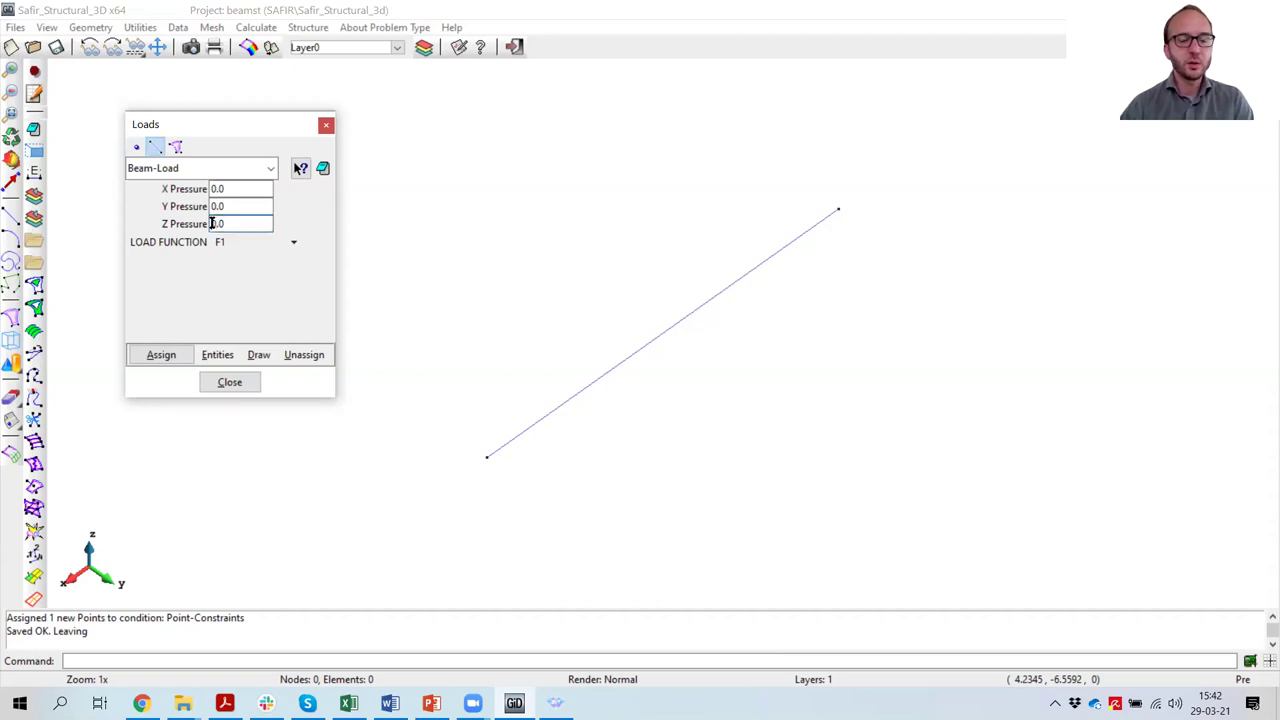
{"action": "type", "text": "-"}
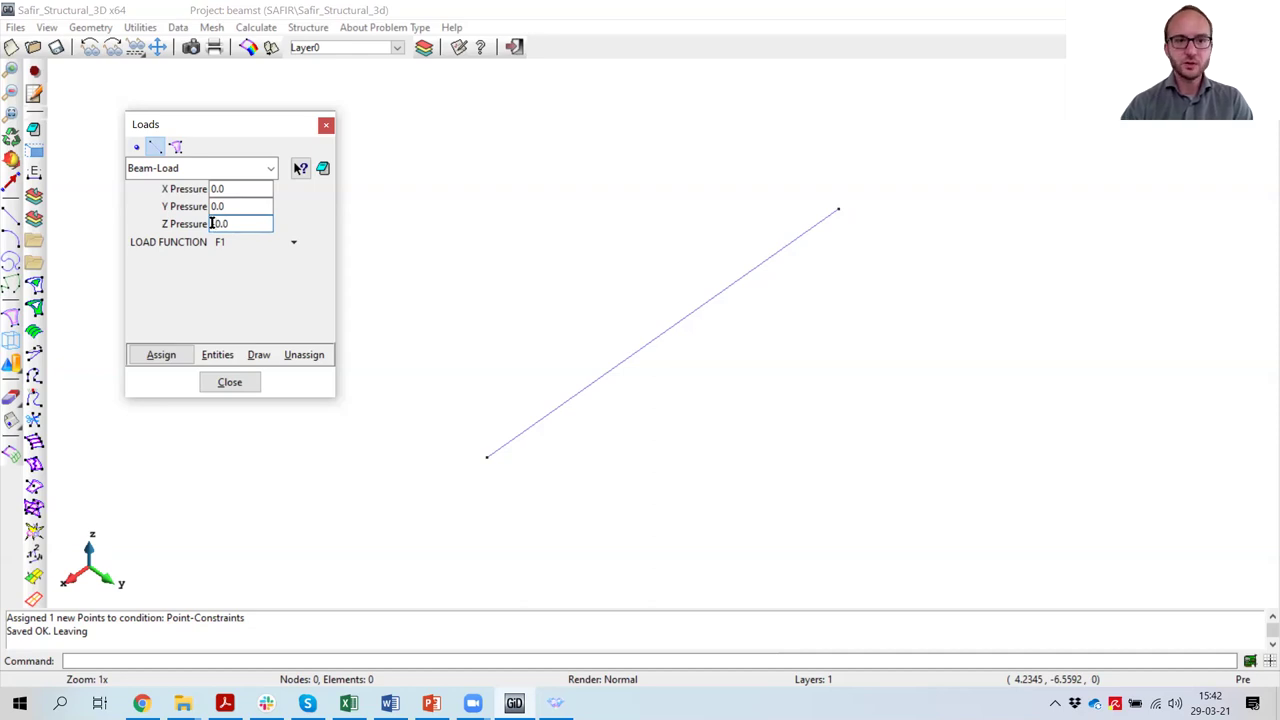
{"action": "type", "text": "8000"}
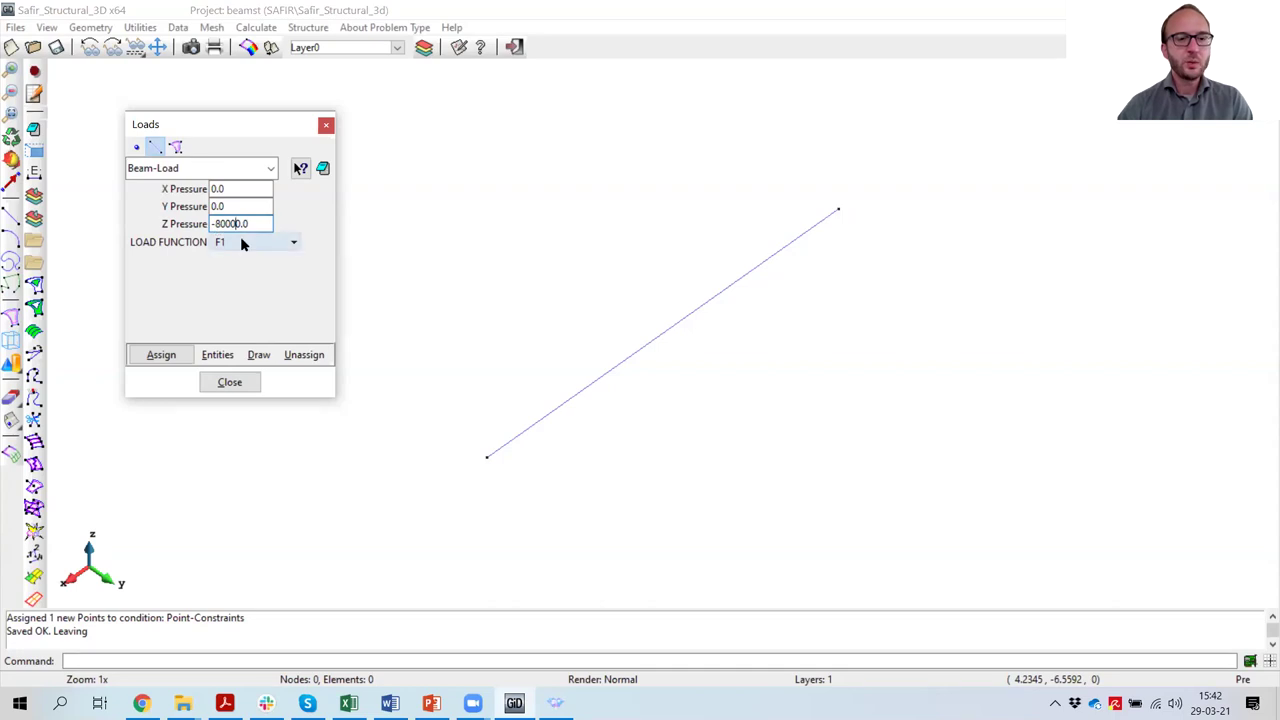
{"action": "left_click", "coordinate": [242, 243]}
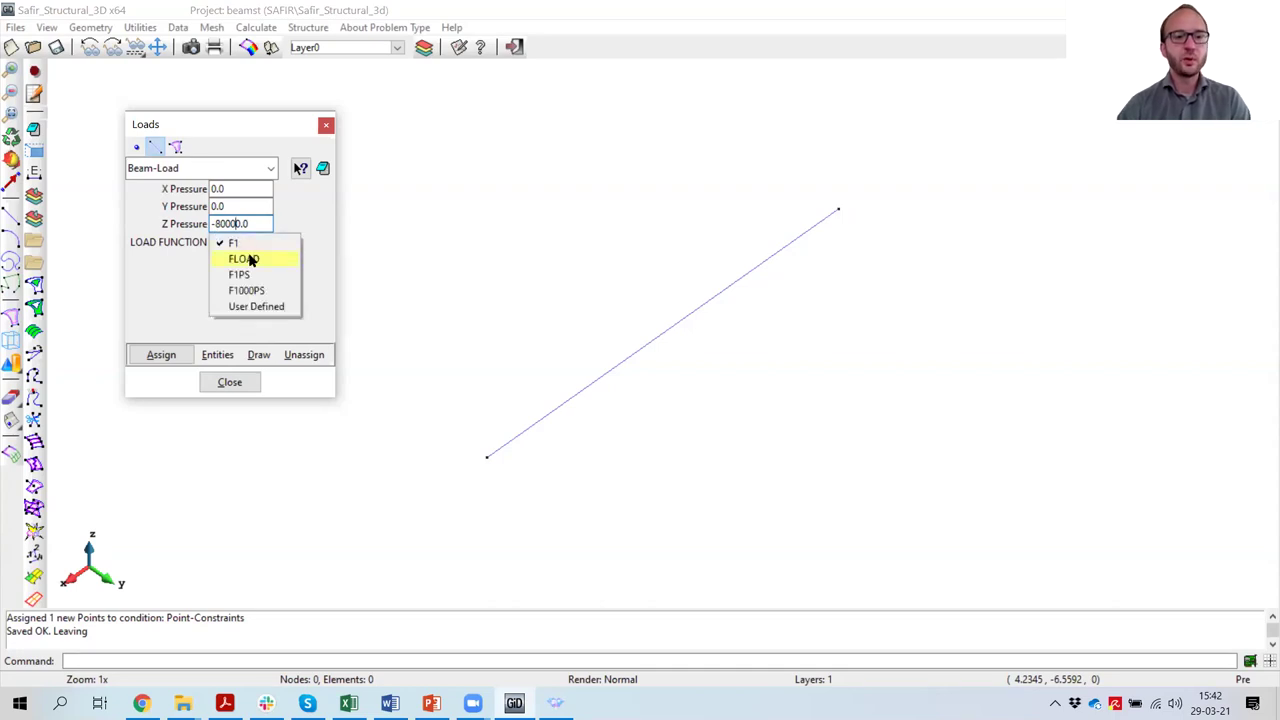
{"action": "left_click", "coordinate": [250, 260]}
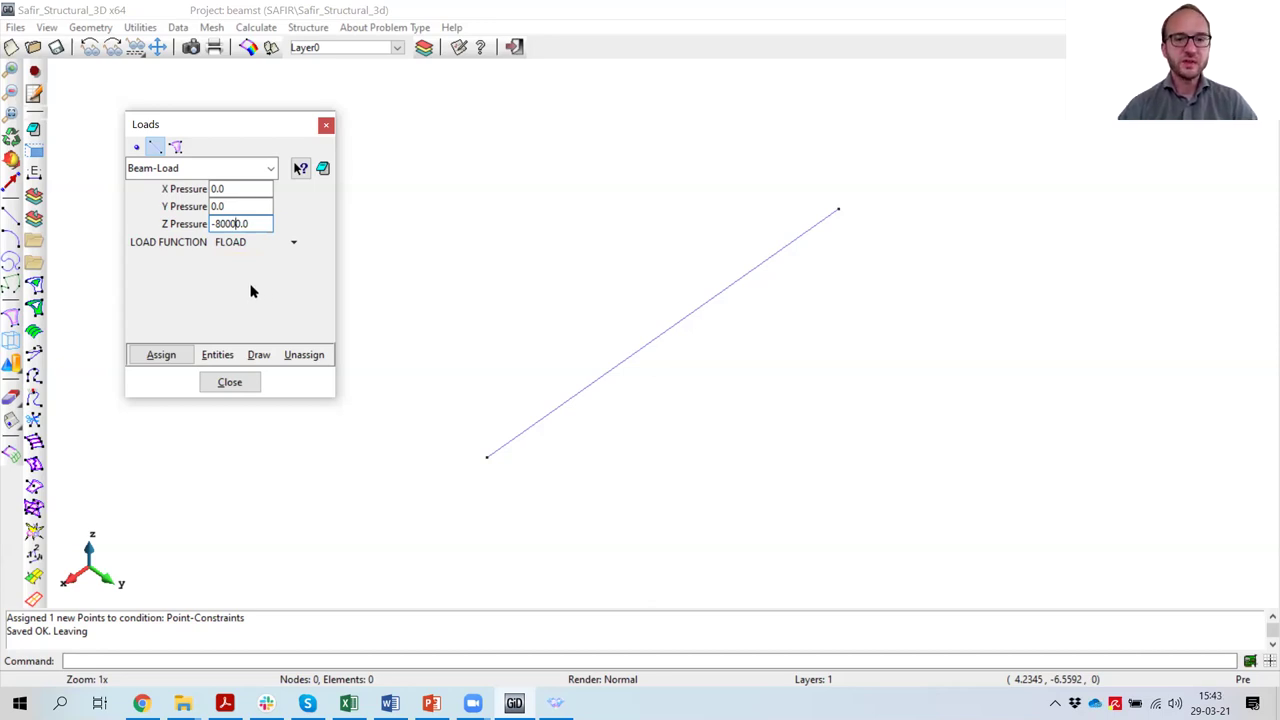
Step: Assign the defined beam load to the beam line and close the load settings
{"action": "left_click", "coordinate": [160, 355]}
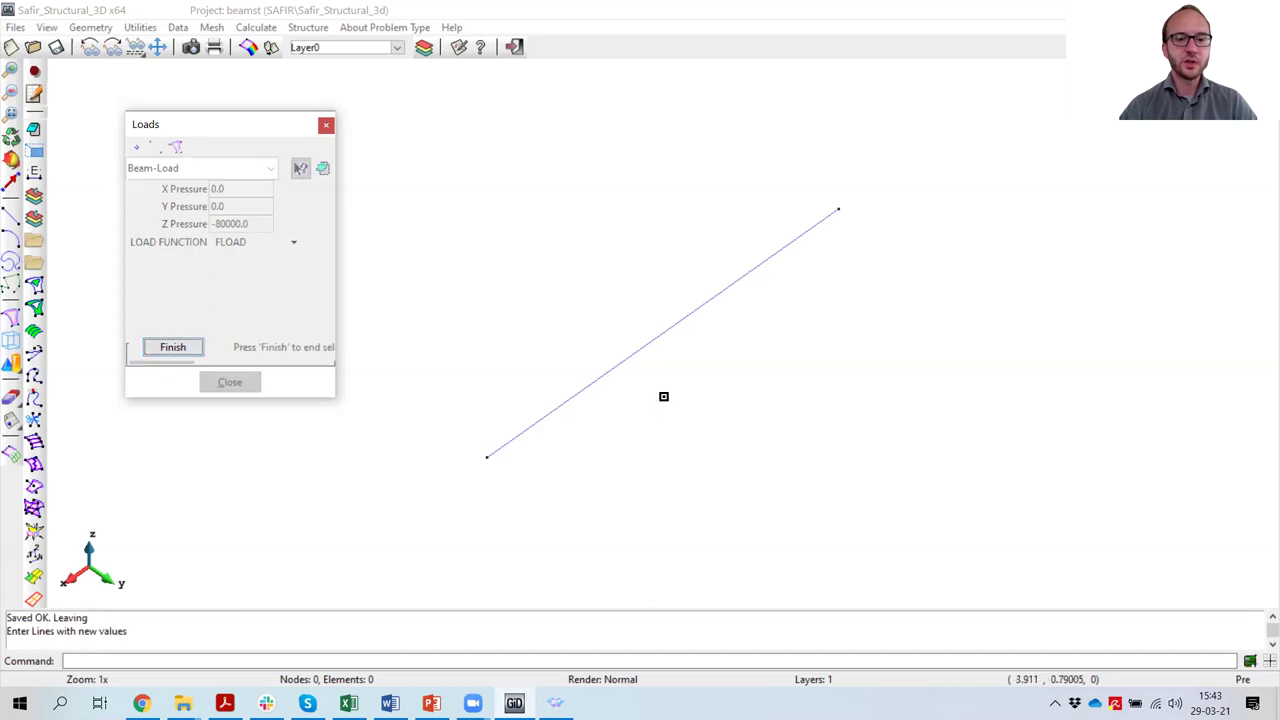
{"action": "left_click", "coordinate": [630, 356]}
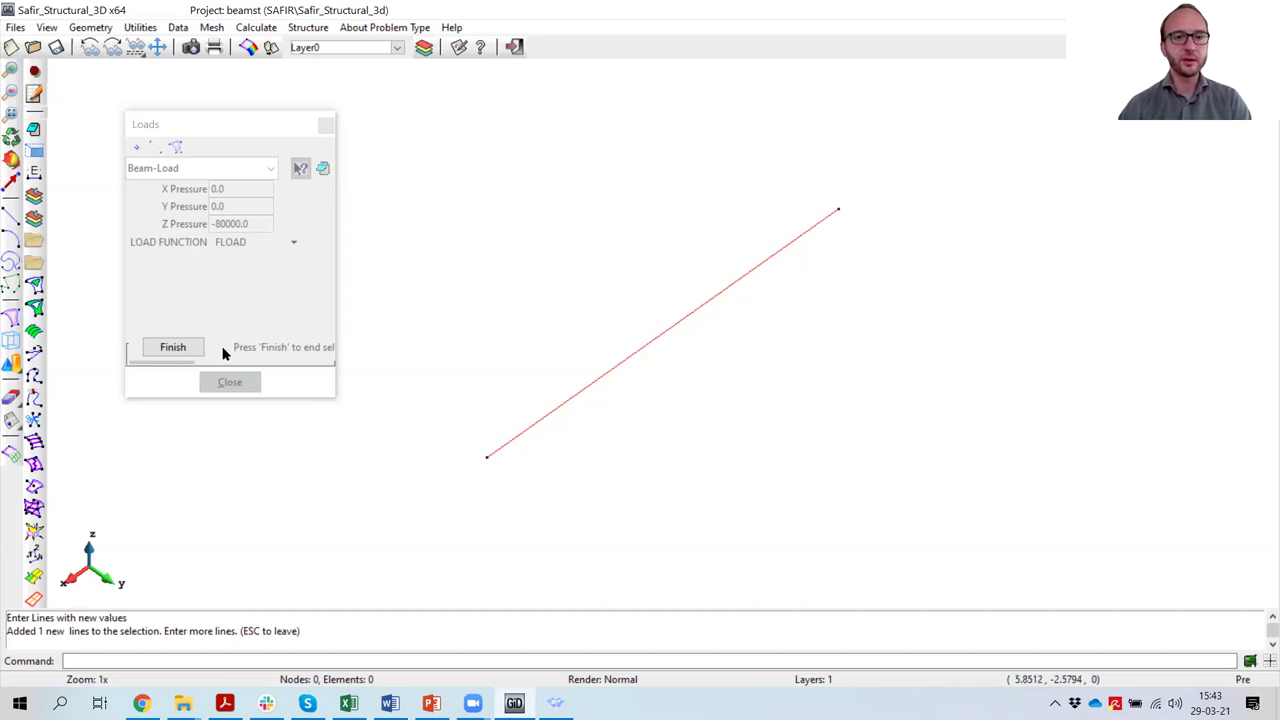
{"action": "left_click", "coordinate": [176, 348]}
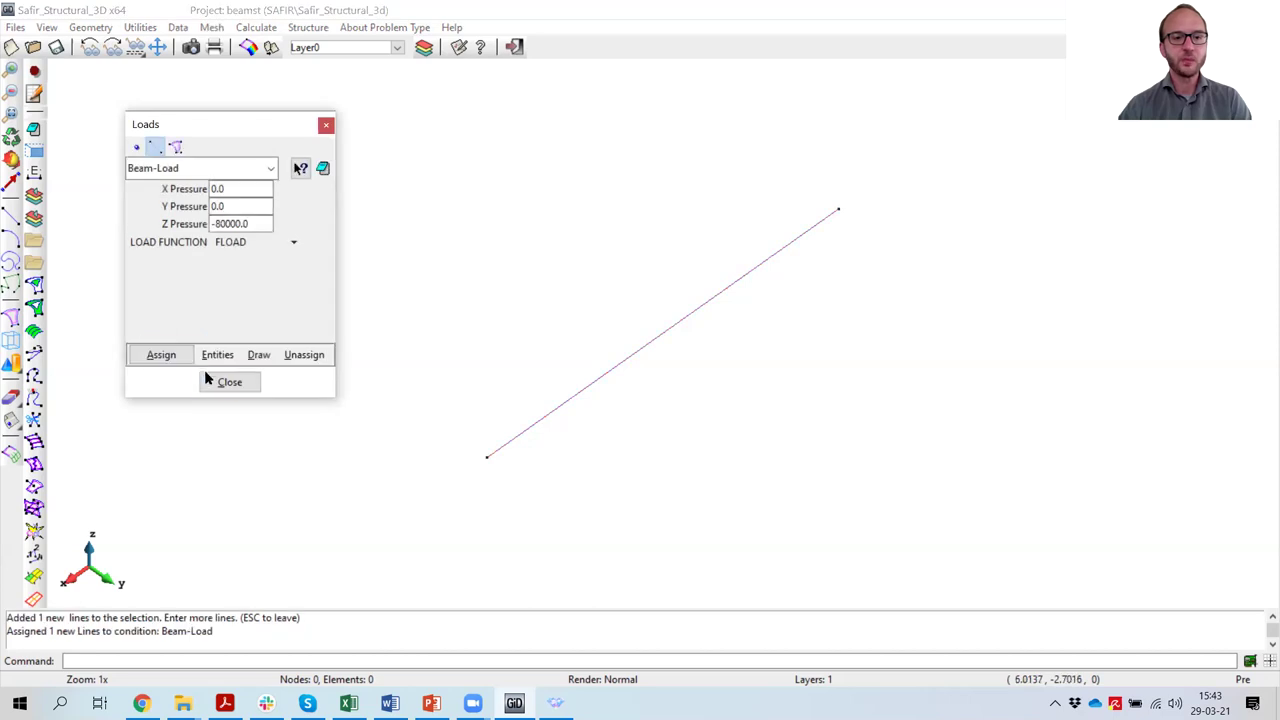
{"action": "left_click", "coordinate": [236, 384]}
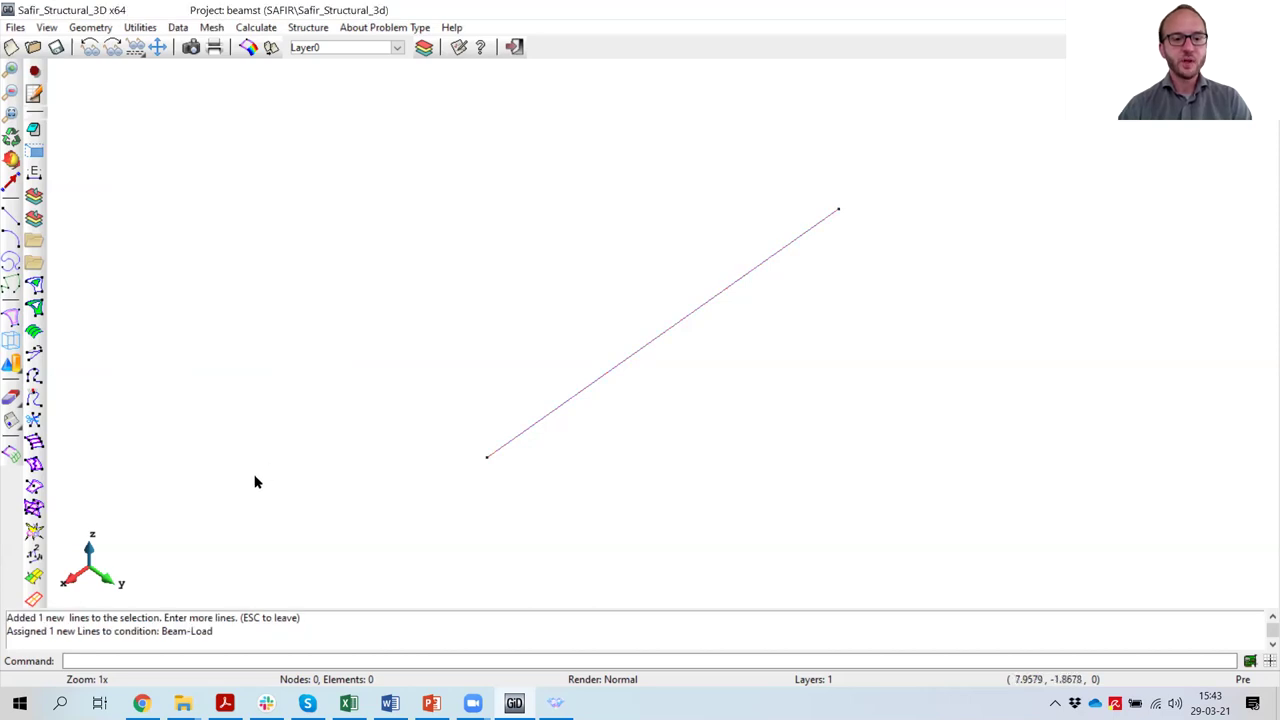
Step: Switch to the PDF tutorial in Adobe Acrobat Reader and read the instructions for creating the beam's local axes
{"action": "left_click", "coordinate": [224, 703]}
{"action": "scroll", "coordinate": [366, 363], "scroll_direction": "down", "scroll_amount": 3}
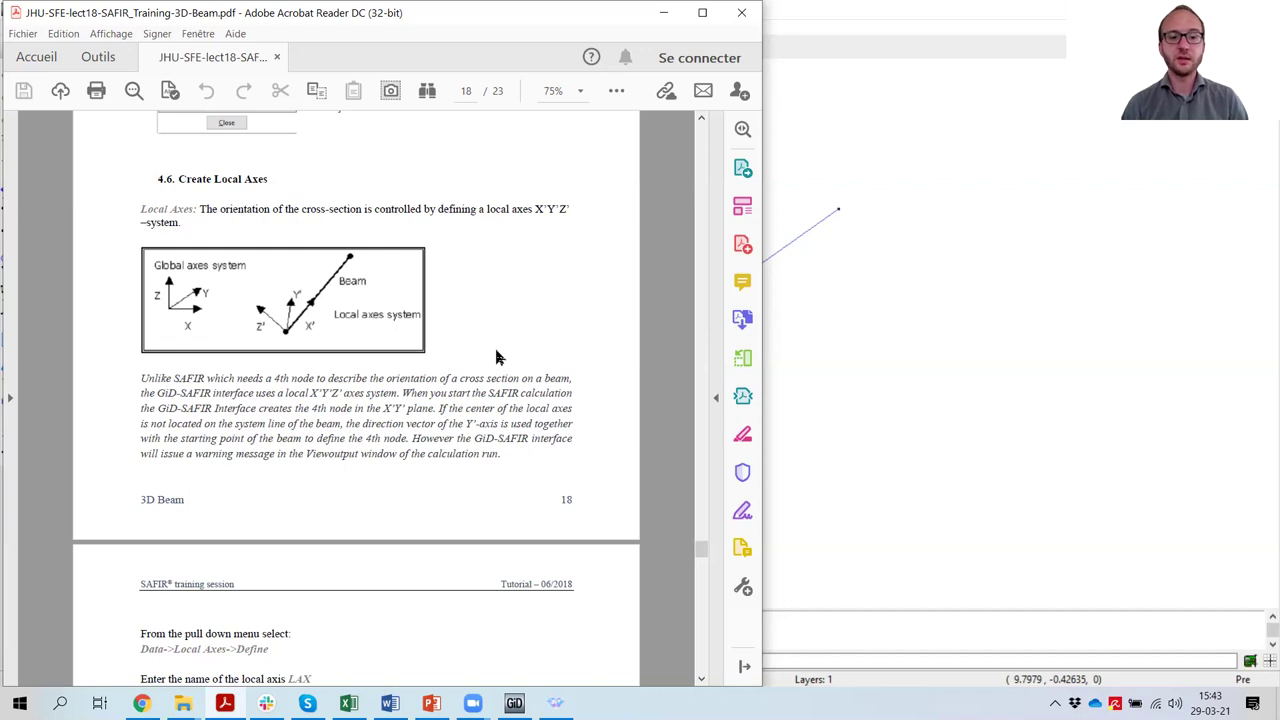
{"action": "scroll", "coordinate": [499, 345], "scroll_direction": "down", "scroll_amount": 10}
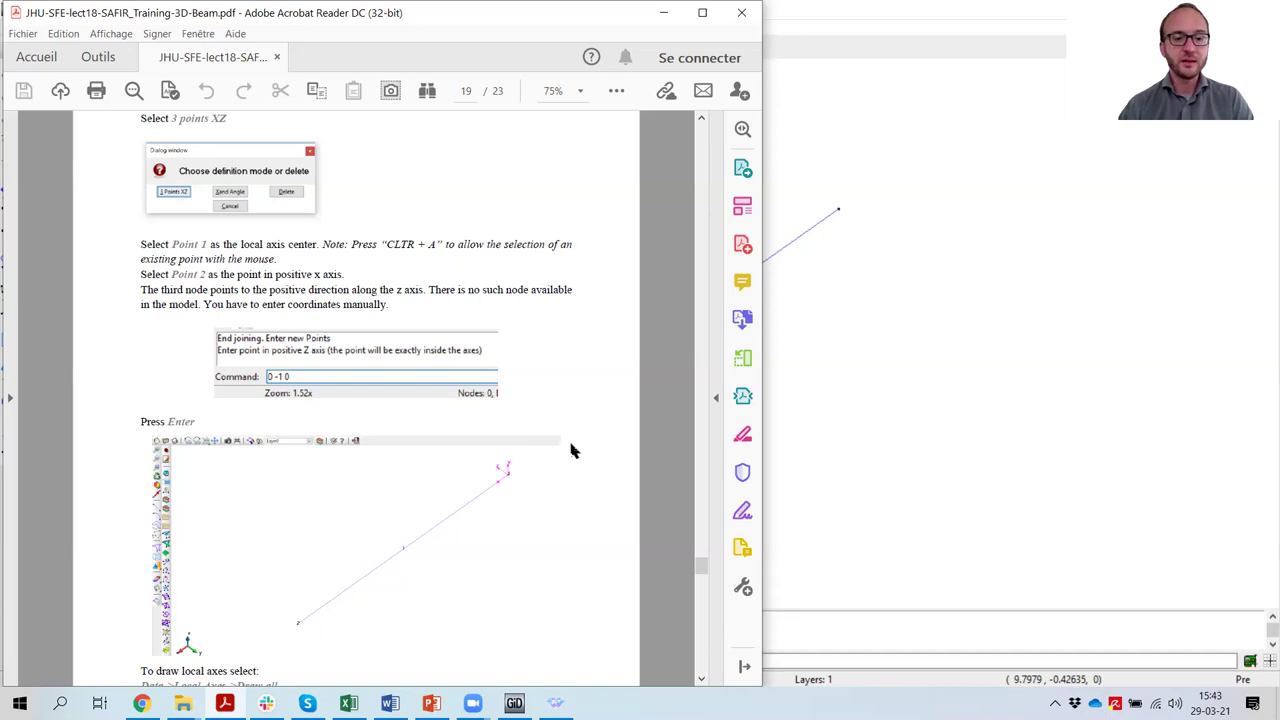
{"action": "scroll", "coordinate": [572, 449], "scroll_direction": "up", "scroll_amount": 1}
{"action": "scroll", "coordinate": [573, 451], "scroll_direction": "up", "scroll_amount": 1}
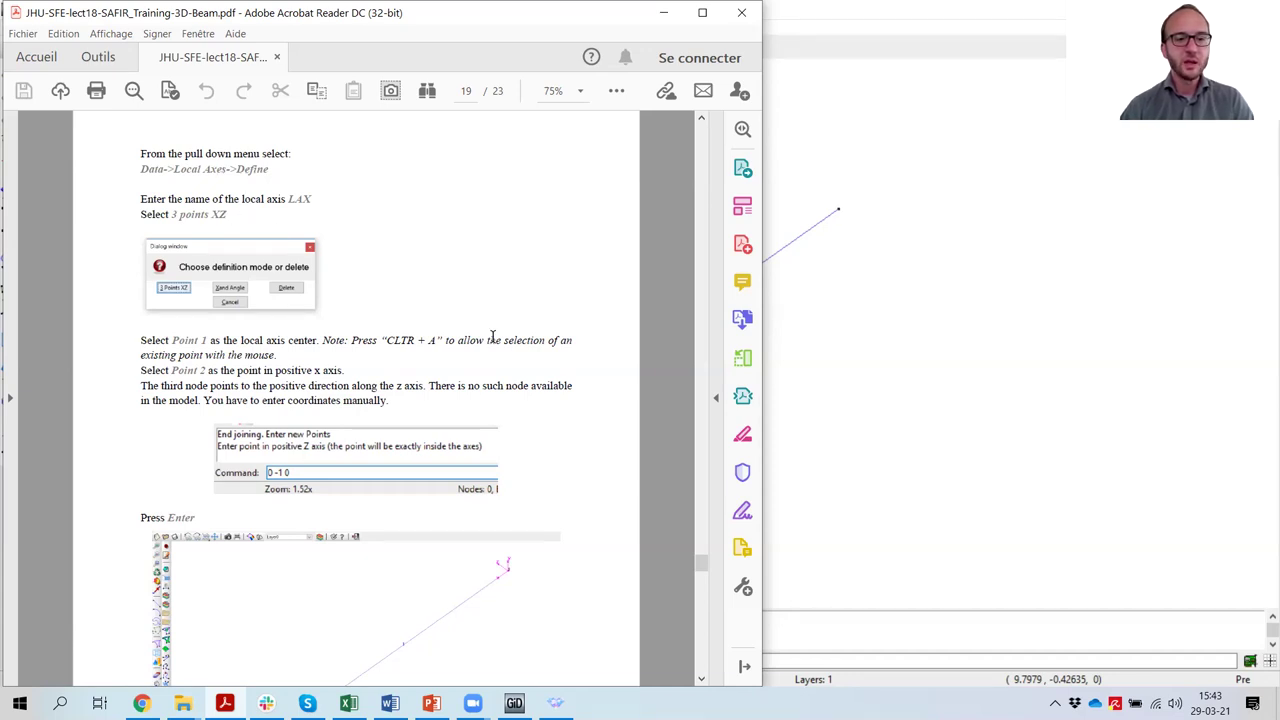
{"action": "scroll", "coordinate": [489, 328], "scroll_direction": "down", "scroll_amount": 1}
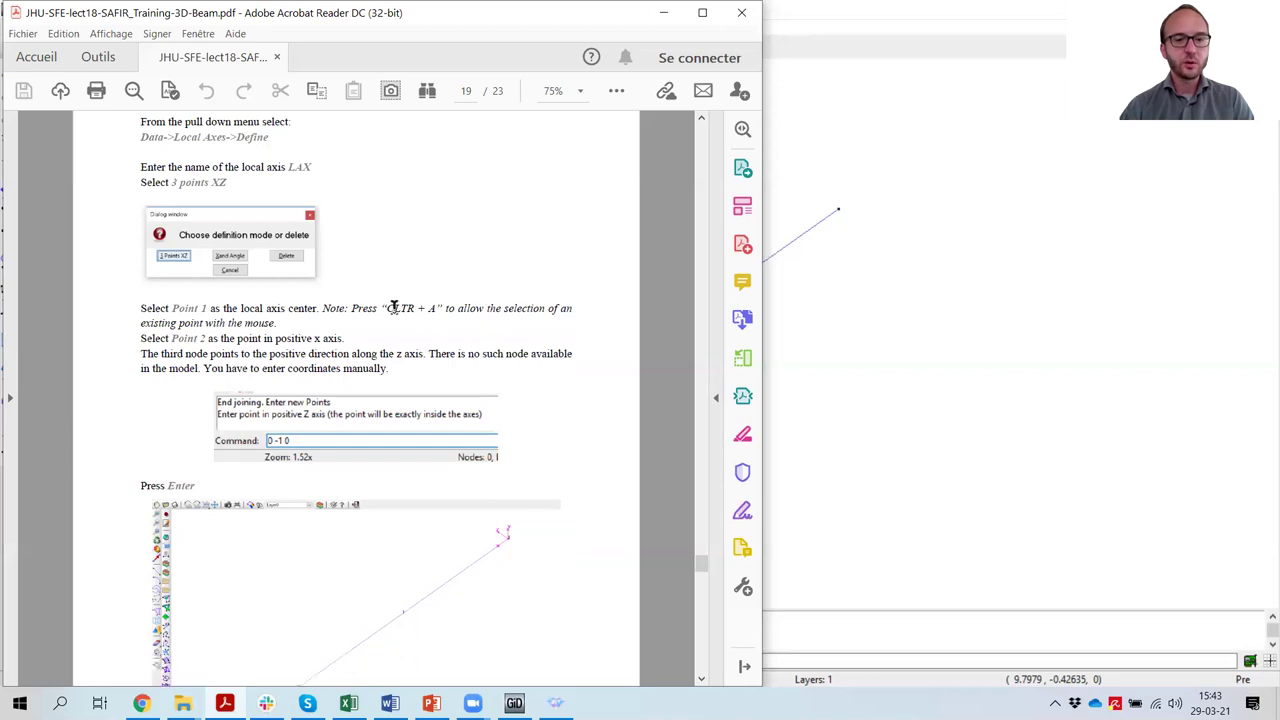
{"action": "scroll", "coordinate": [394, 308], "scroll_direction": "down", "scroll_amount": 2}
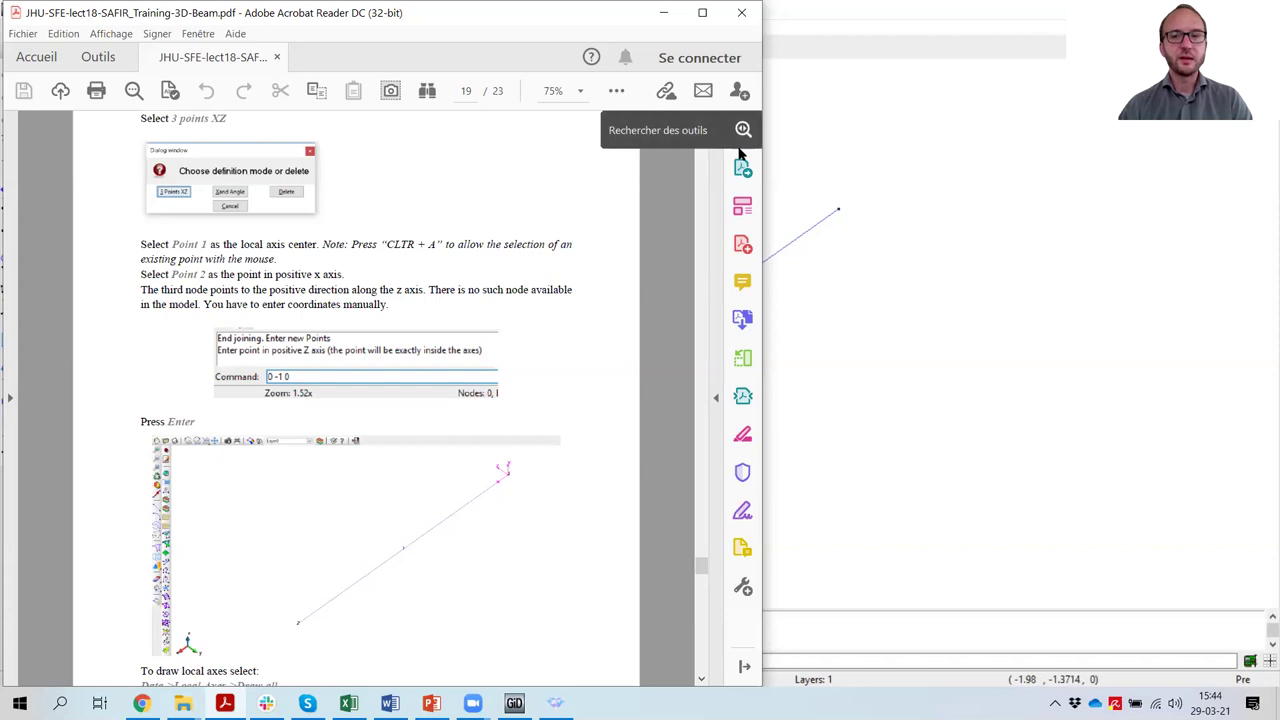
Step: Return to GiD and start defining new local axes named LAX using the 3 Points XZ definition mode
{"action": "left_click", "coordinate": [835, 86]}
{"action": "left_click", "coordinate": [186, 29]}
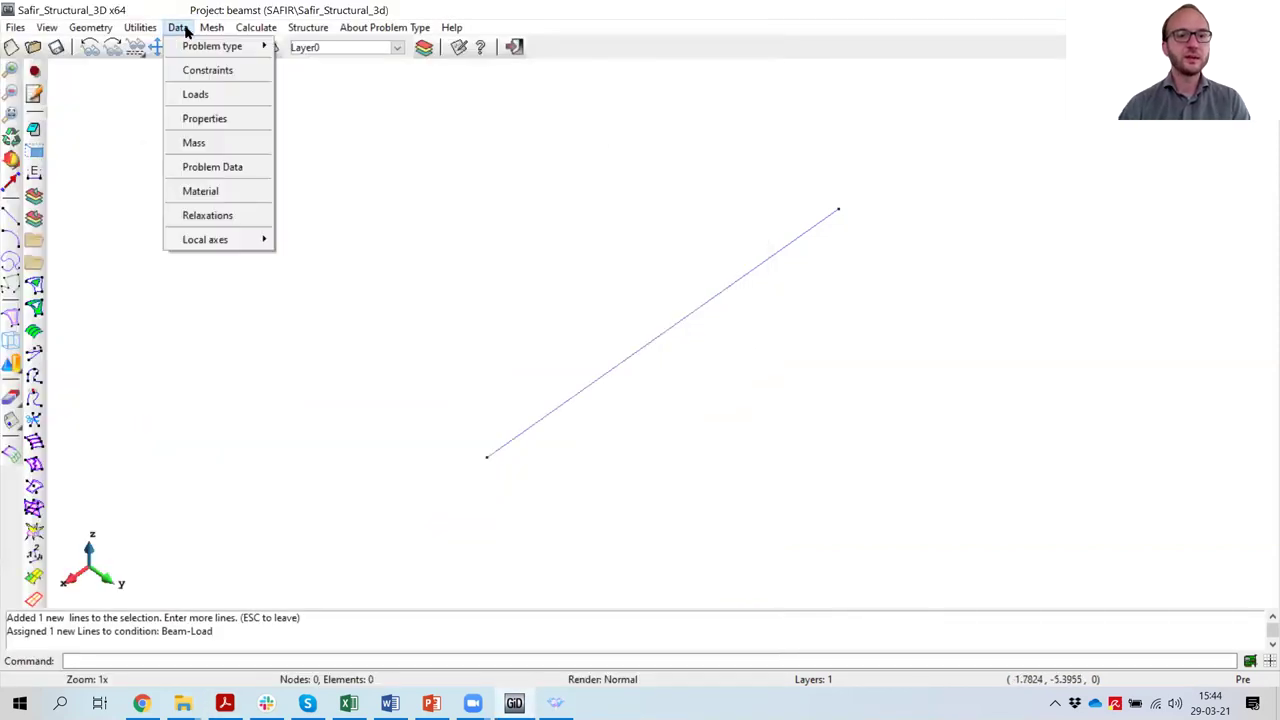
{"action": "mouse_move", "coordinate": [213, 239]}
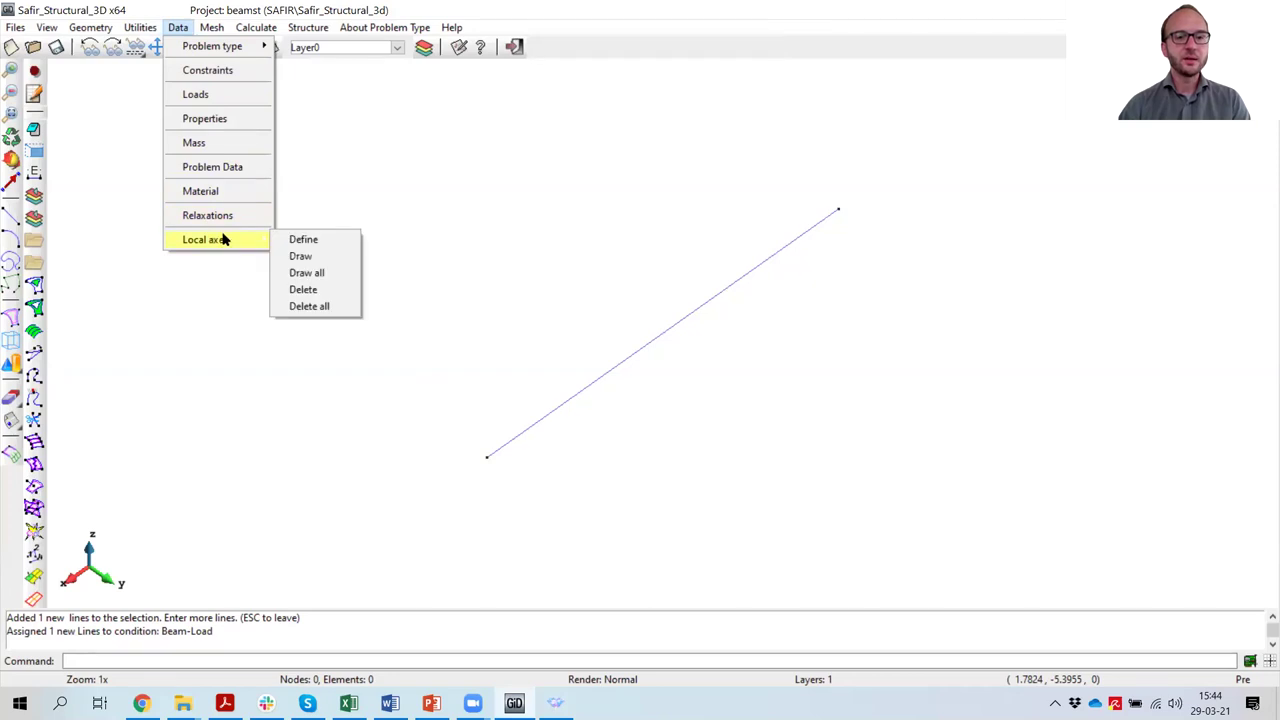
{"action": "left_click", "coordinate": [300, 240]}
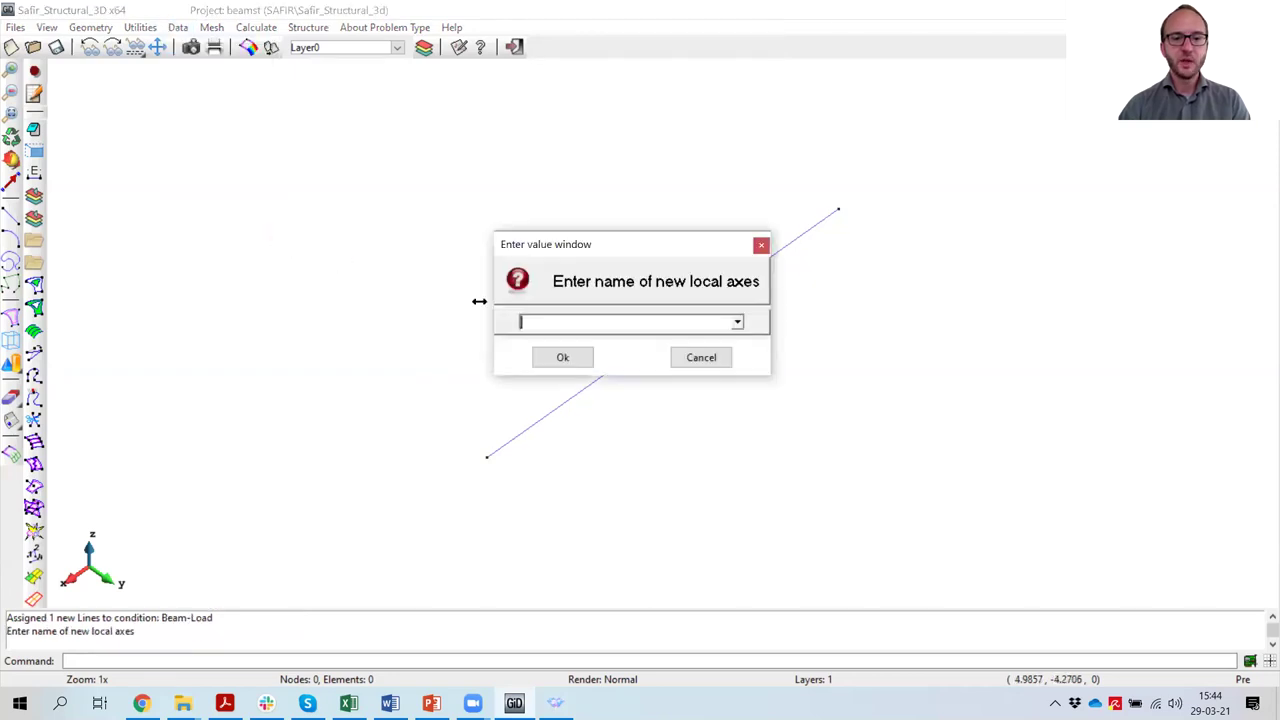
{"action": "type", "text": "LAX"}
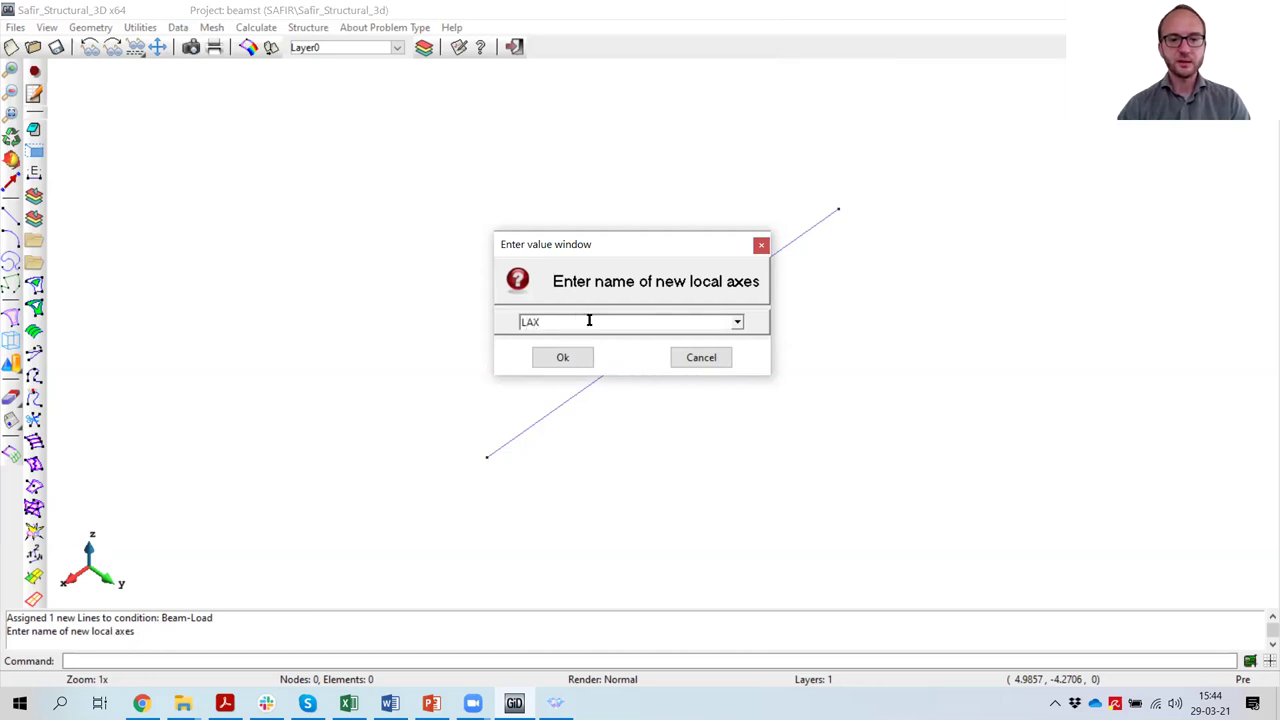
{"action": "left_click", "coordinate": [563, 357]}
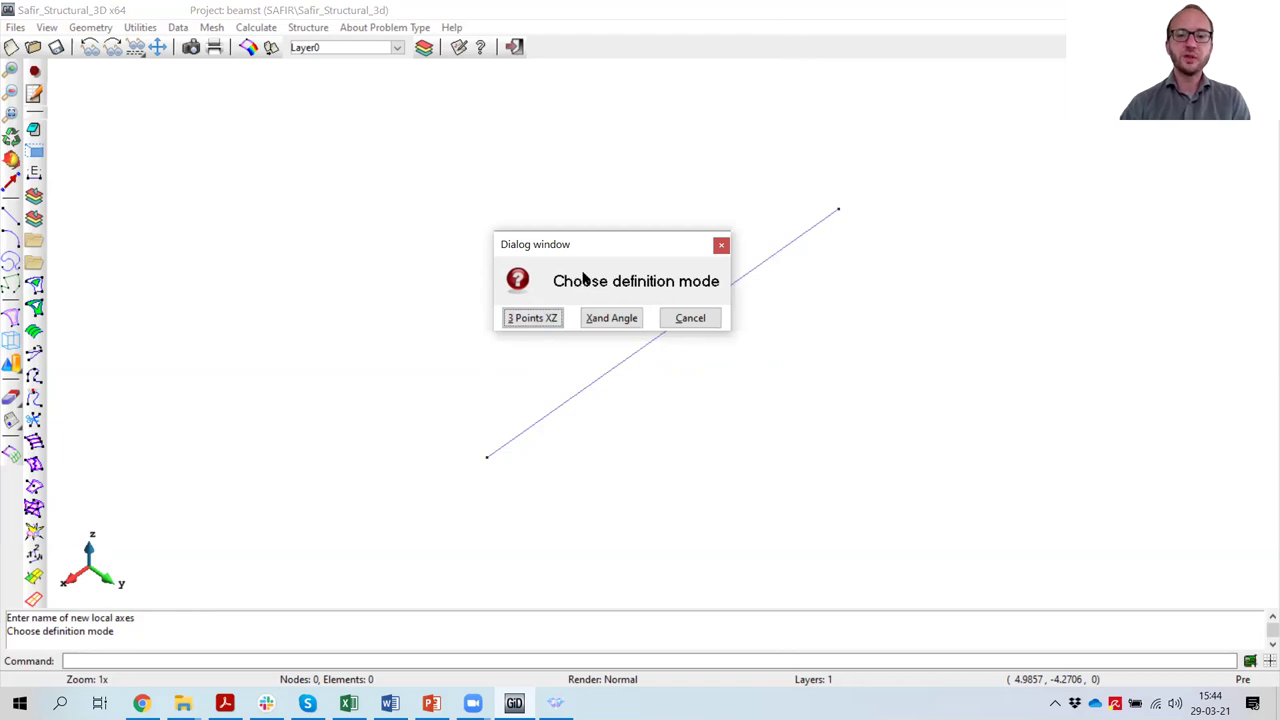
{"action": "left_click", "coordinate": [533, 318]}
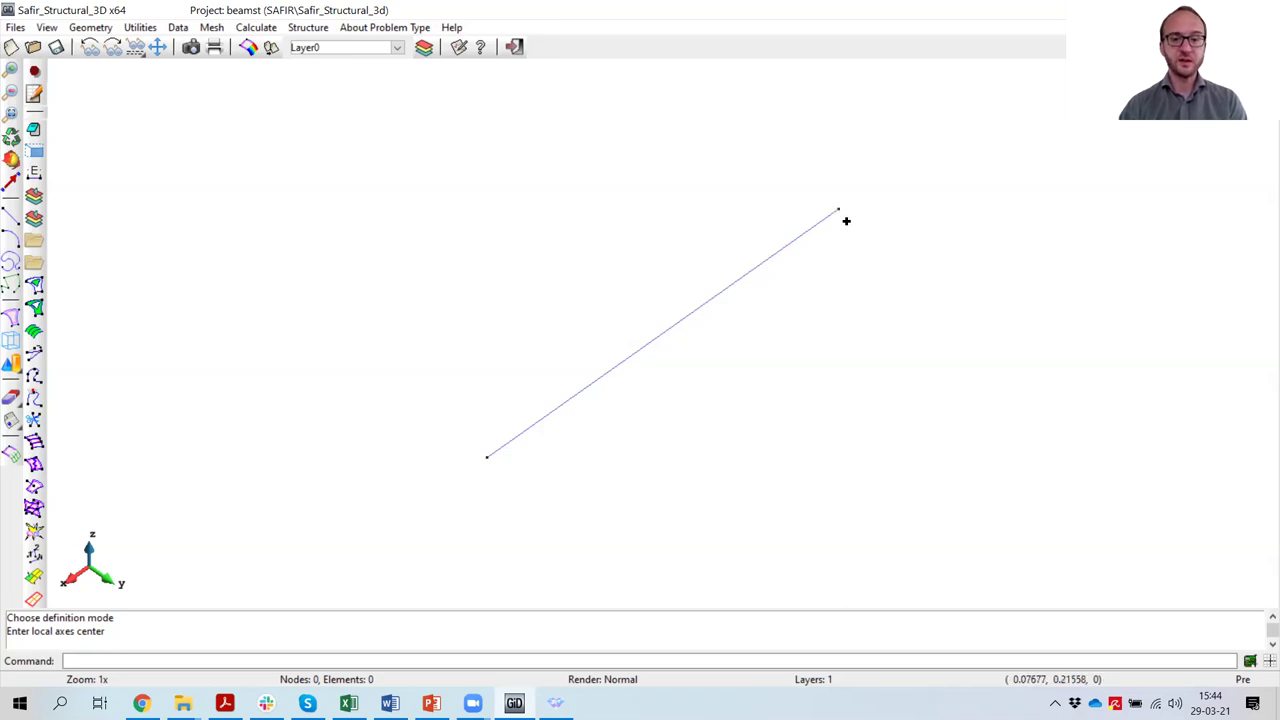
Step: Pick the beam's existing upper end point as the local axes center and its lower end point as the positive X point
{"action": "key", "text": "ctrl+a"}
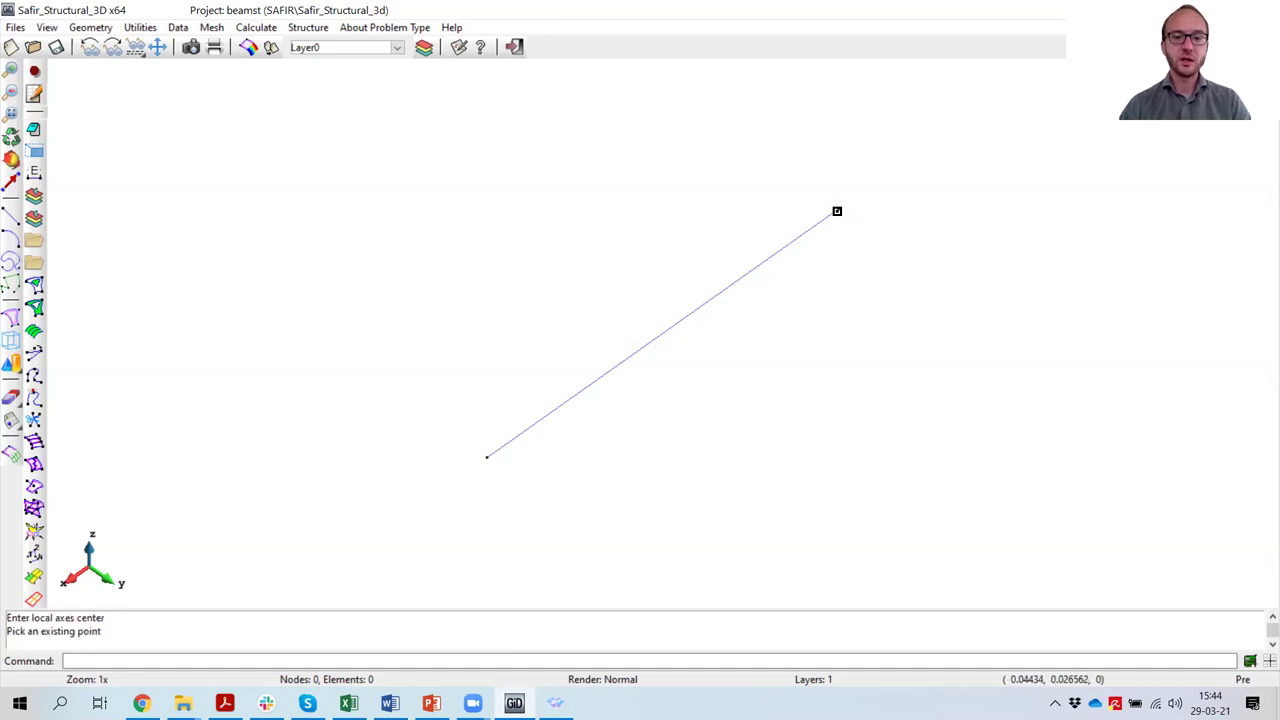
{"action": "left_click", "coordinate": [838, 211]}
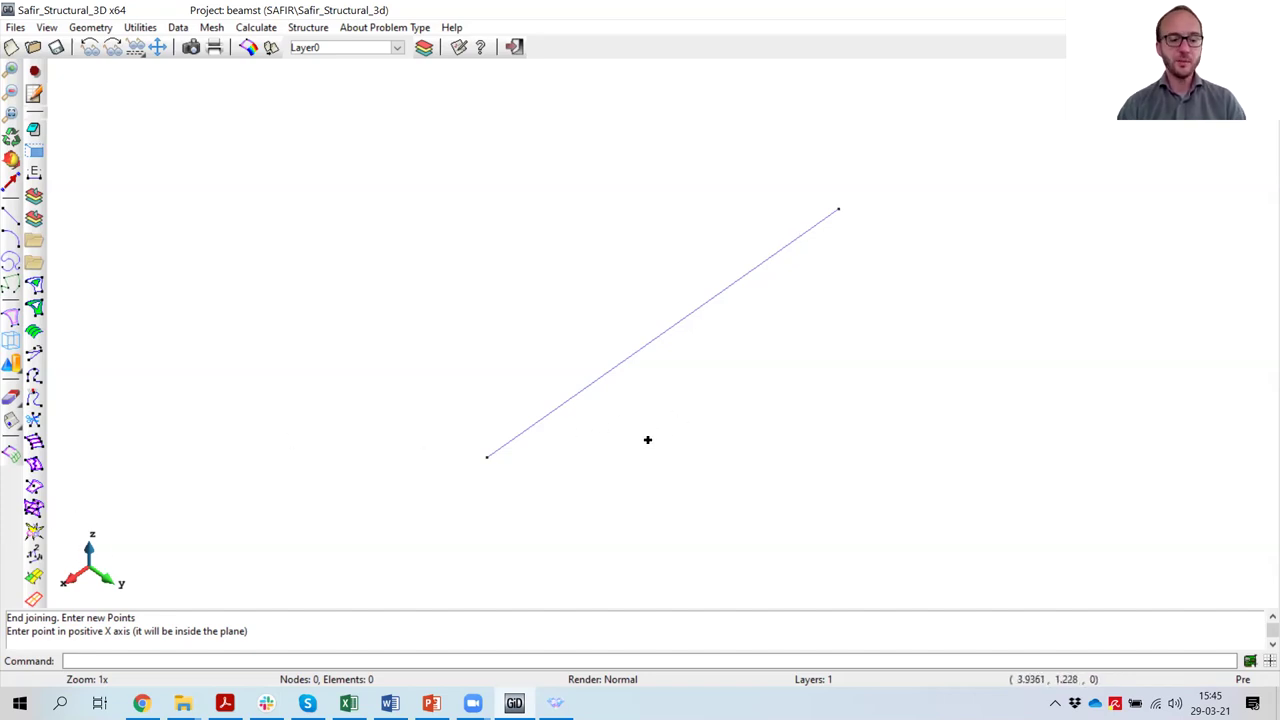
{"action": "key", "text": "ctrl+a"}
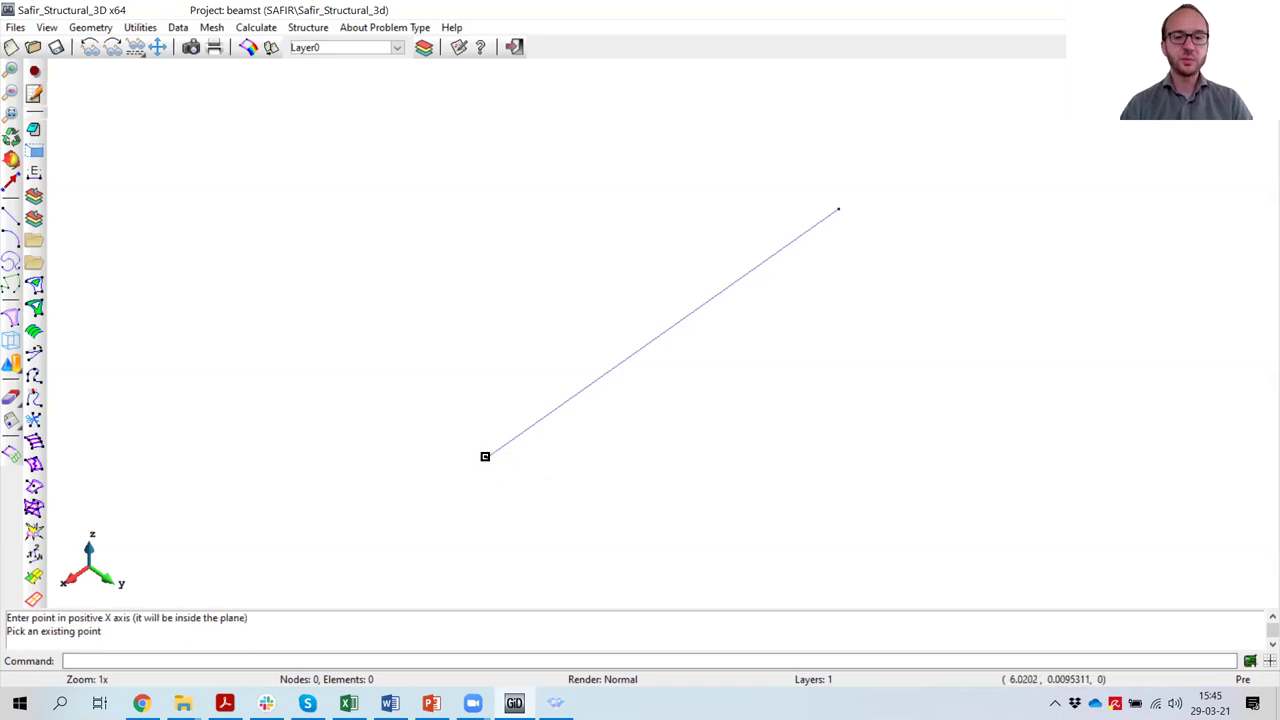
{"action": "left_click", "coordinate": [486, 457]}
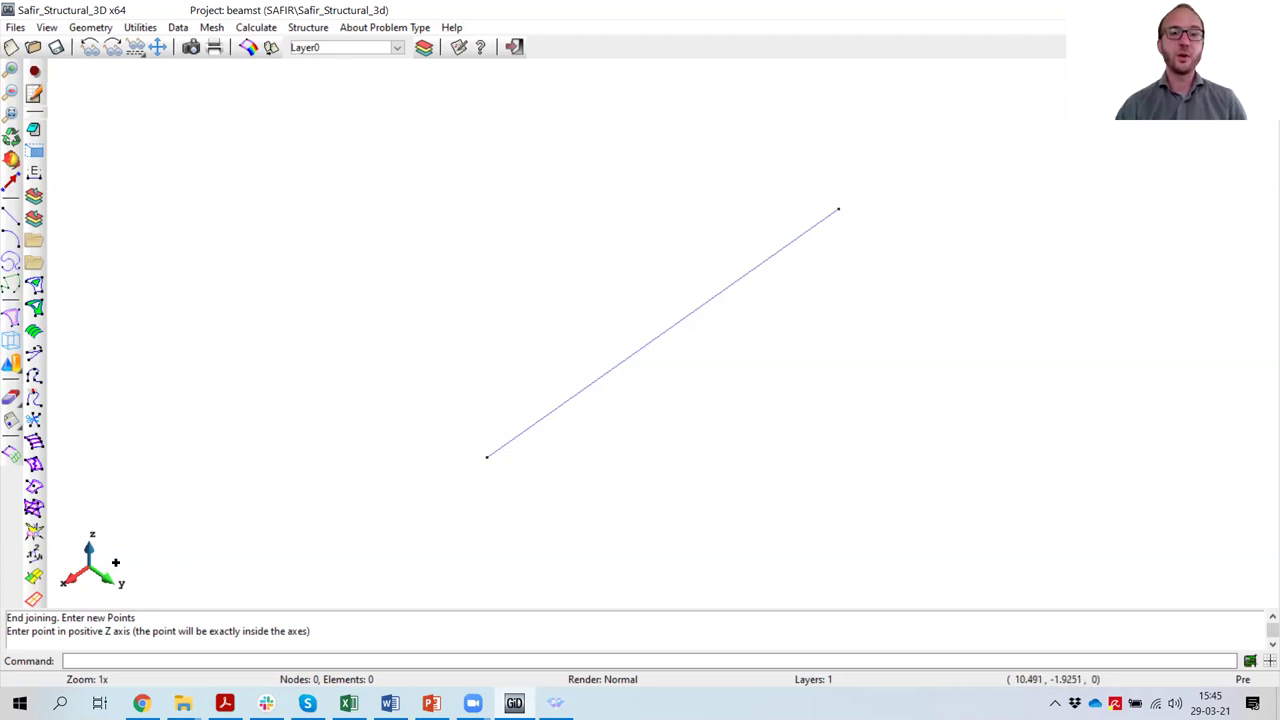
Step: Check the PDF tutorial in Adobe Acrobat Reader, enter 0 -1 0 in GiD as the positive Z axis point, and save the project
{"action": "left_click", "coordinate": [224, 703]}
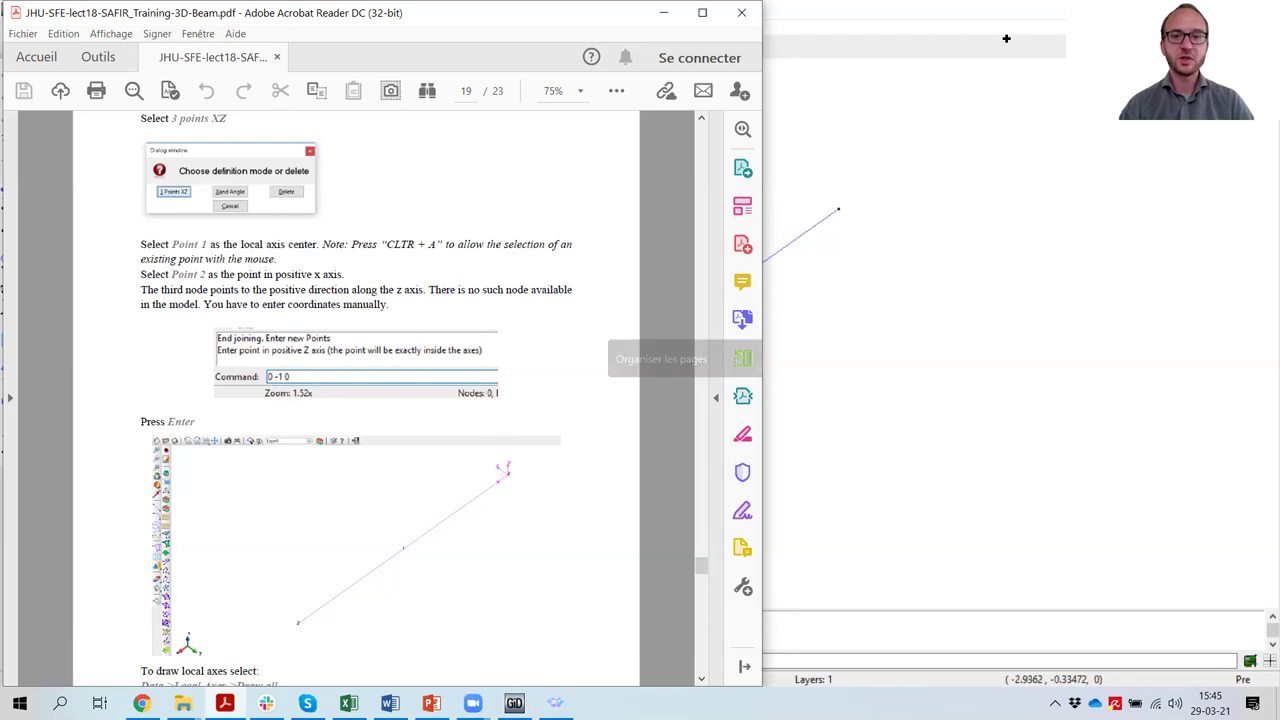
{"action": "left_click", "coordinate": [1006, 38]}
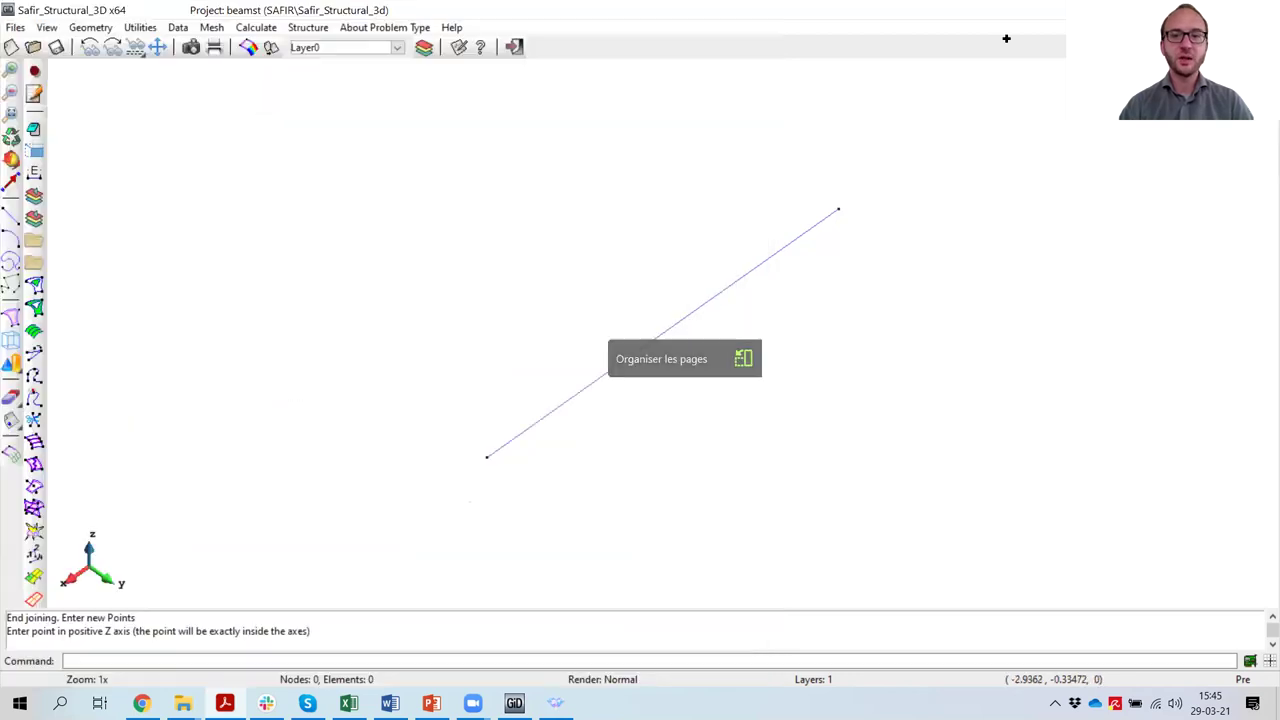
{"action": "left_click", "coordinate": [100, 660]}
{"action": "type", "text": "0 -1 0"}
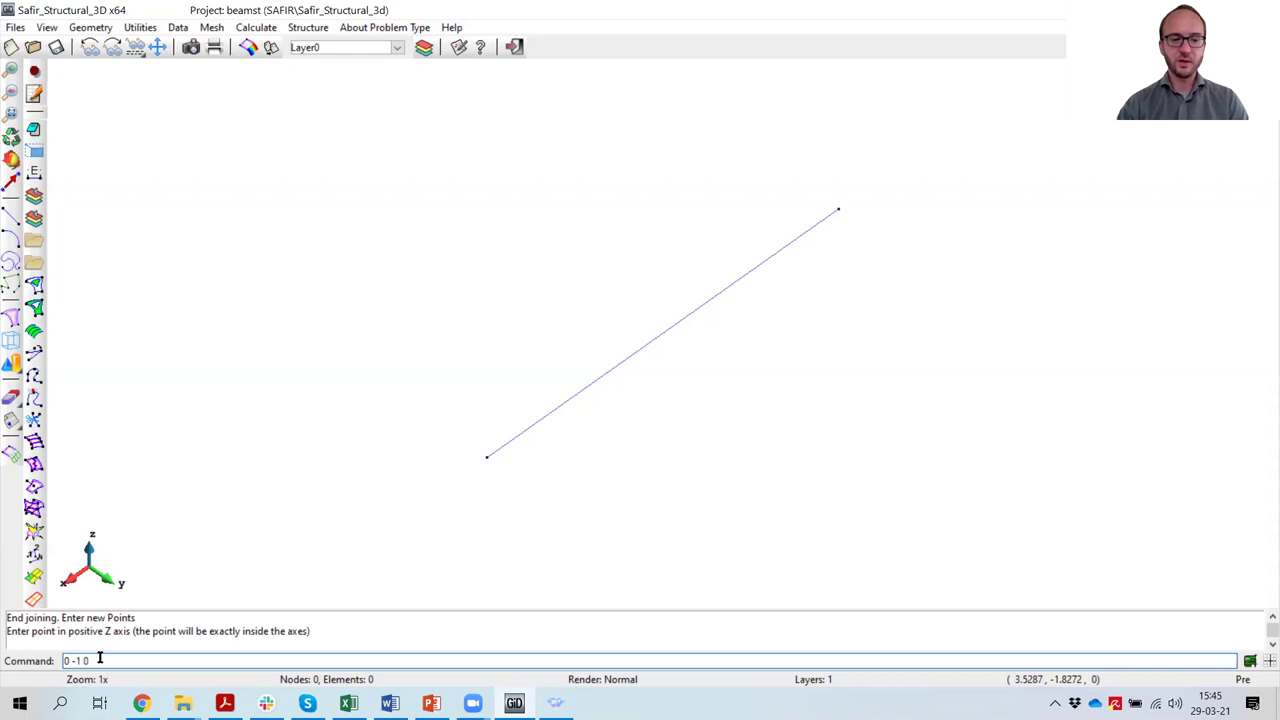
{"action": "key", "text": "Return"}
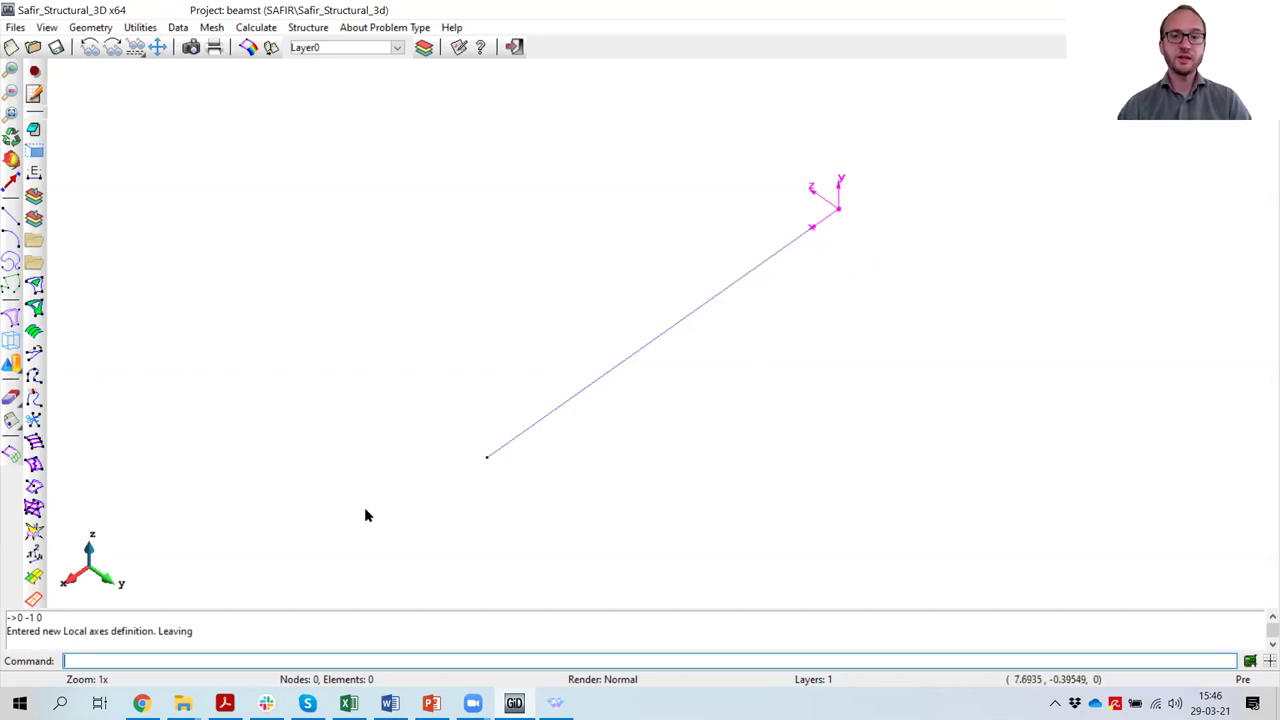
{"action": "left_click", "coordinate": [56, 47]}
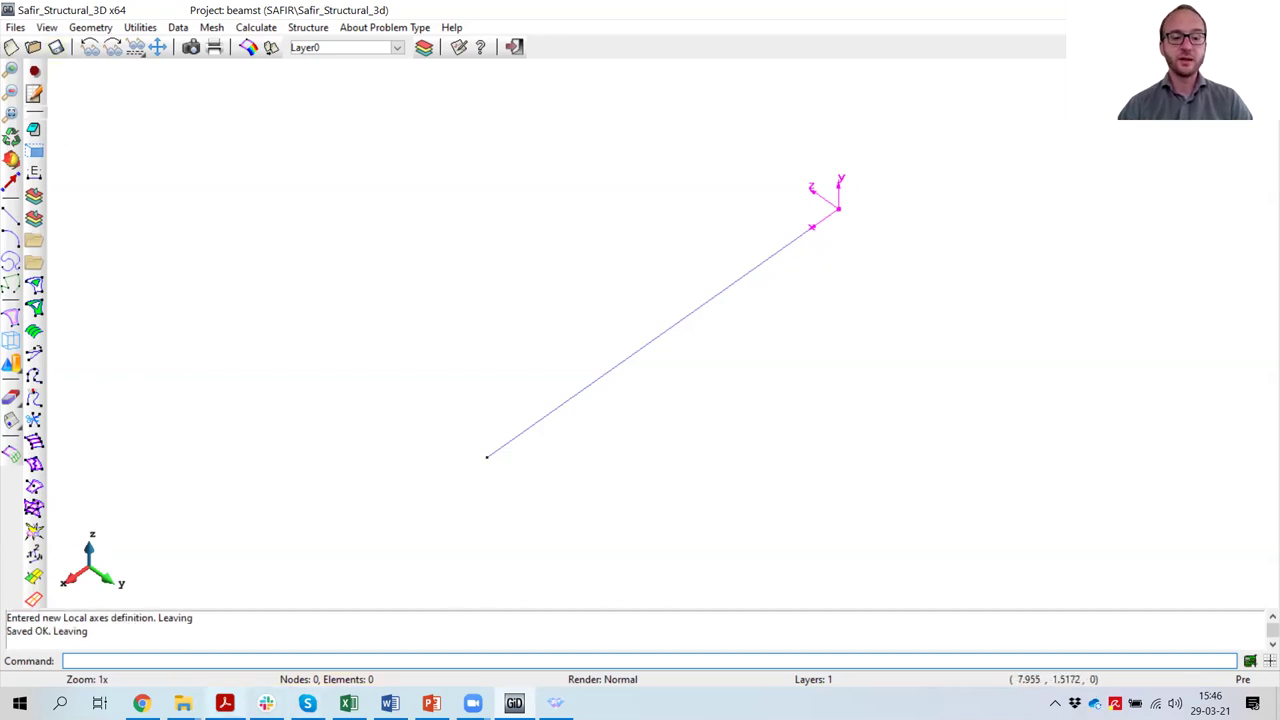
Step: Switch to the PDF tutorial in Adobe Acrobat Reader, read section 4.7 on defining the global materials, and return to GiD
{"action": "mouse_move", "coordinate": [224, 703]}
{"action": "key", "text": "alt+Tab"}
{"action": "scroll", "coordinate": [510, 497], "scroll_direction": "down", "scroll_amount": 10}
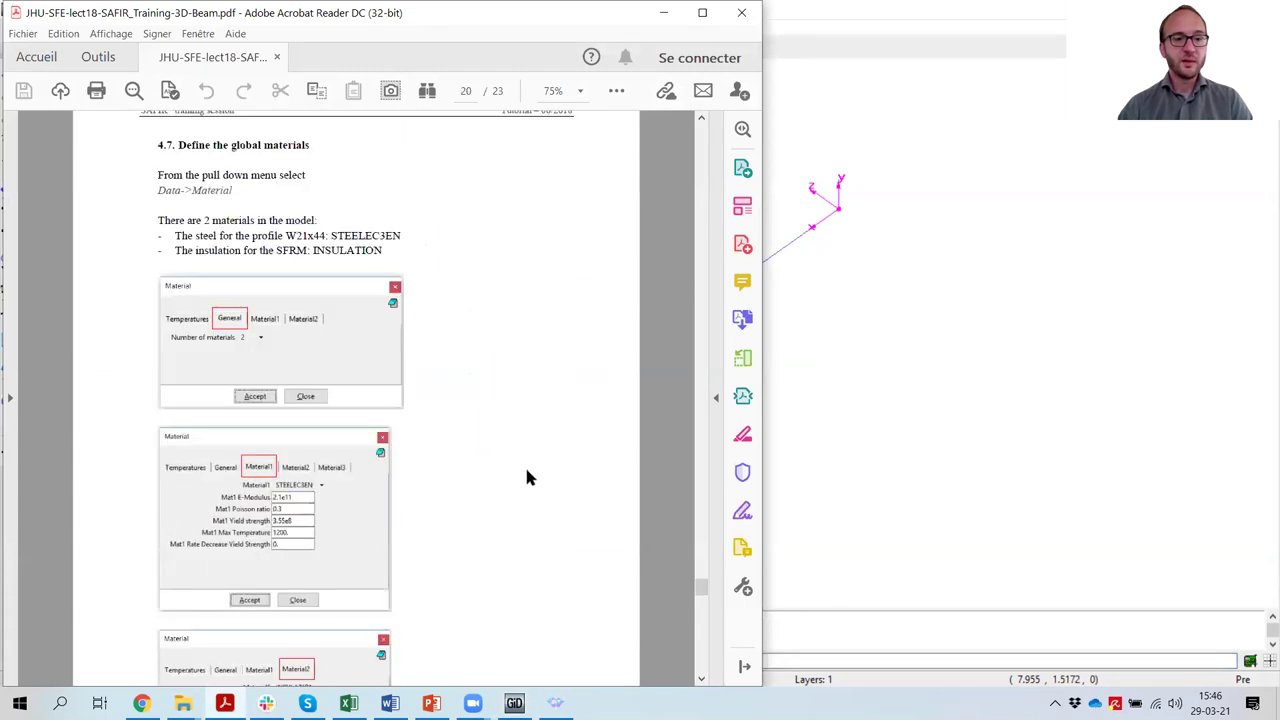
{"action": "scroll", "coordinate": [506, 432], "scroll_direction": "down", "scroll_amount": 1}
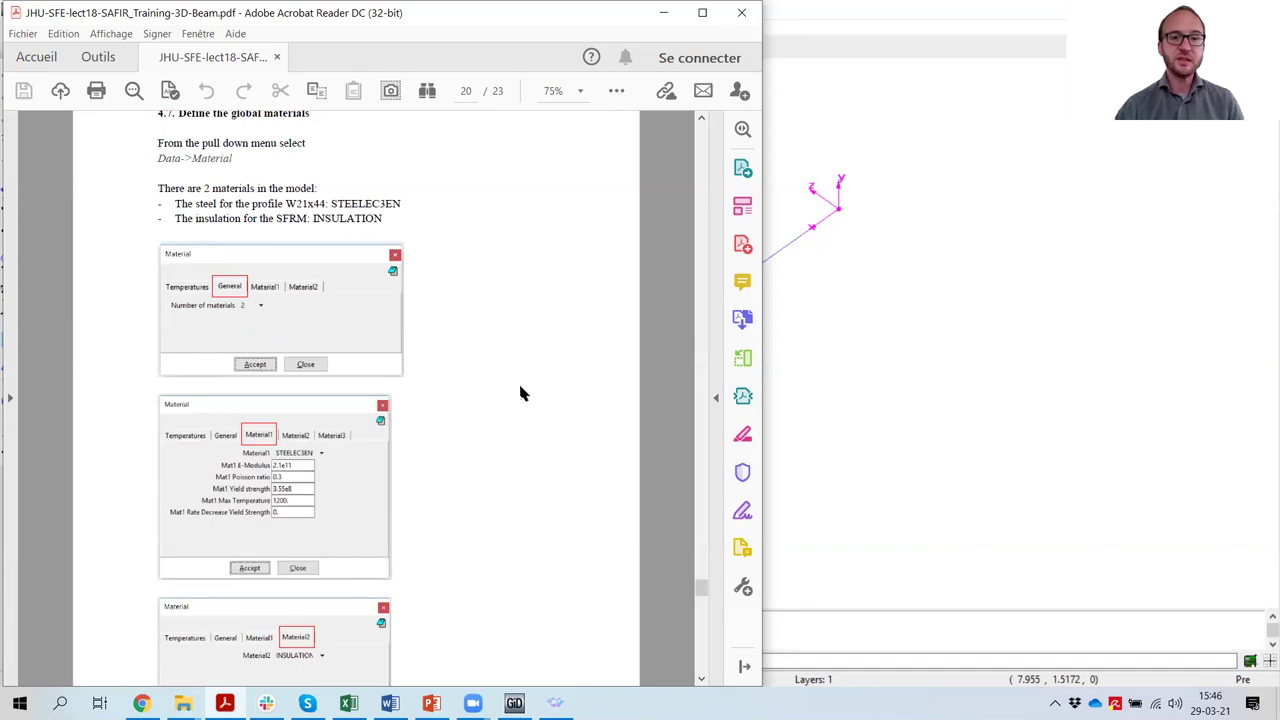
{"action": "scroll", "coordinate": [521, 393], "scroll_direction": "down", "scroll_amount": 3}
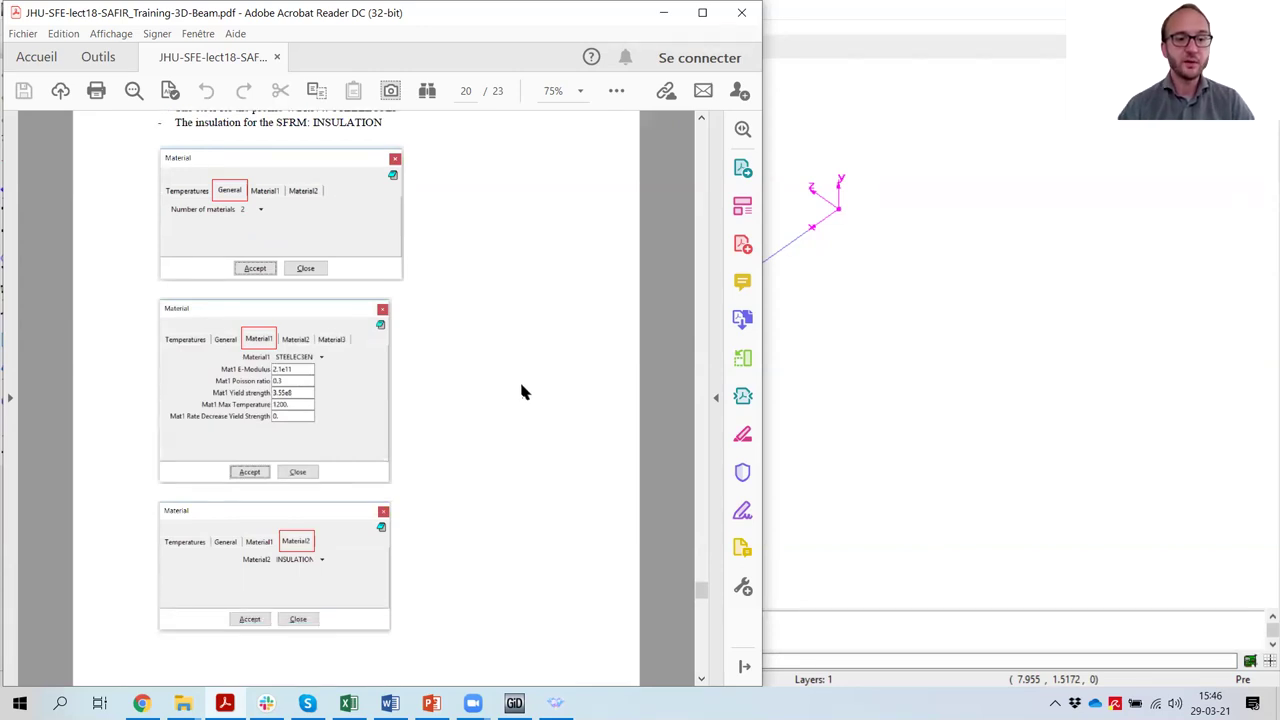
{"action": "left_click", "coordinate": [800, 135]}
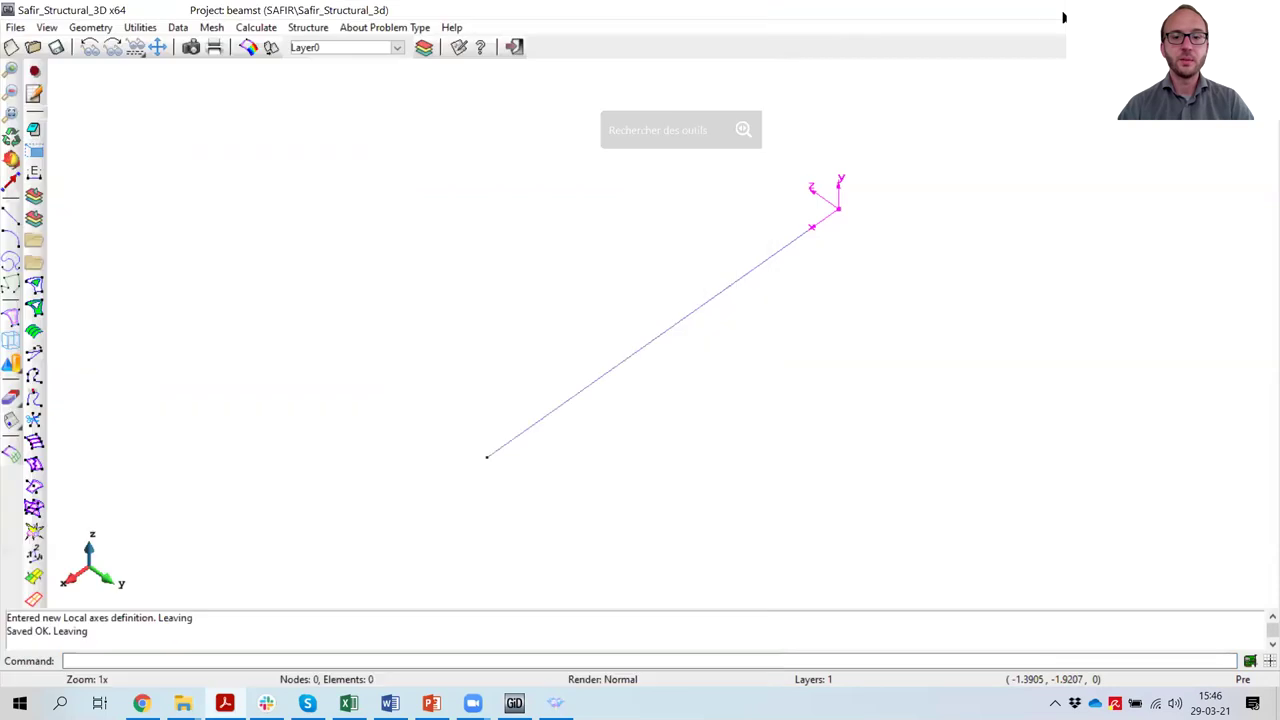
Step: Open the material data and set the number of materials to 2
{"action": "left_click", "coordinate": [178, 27]}
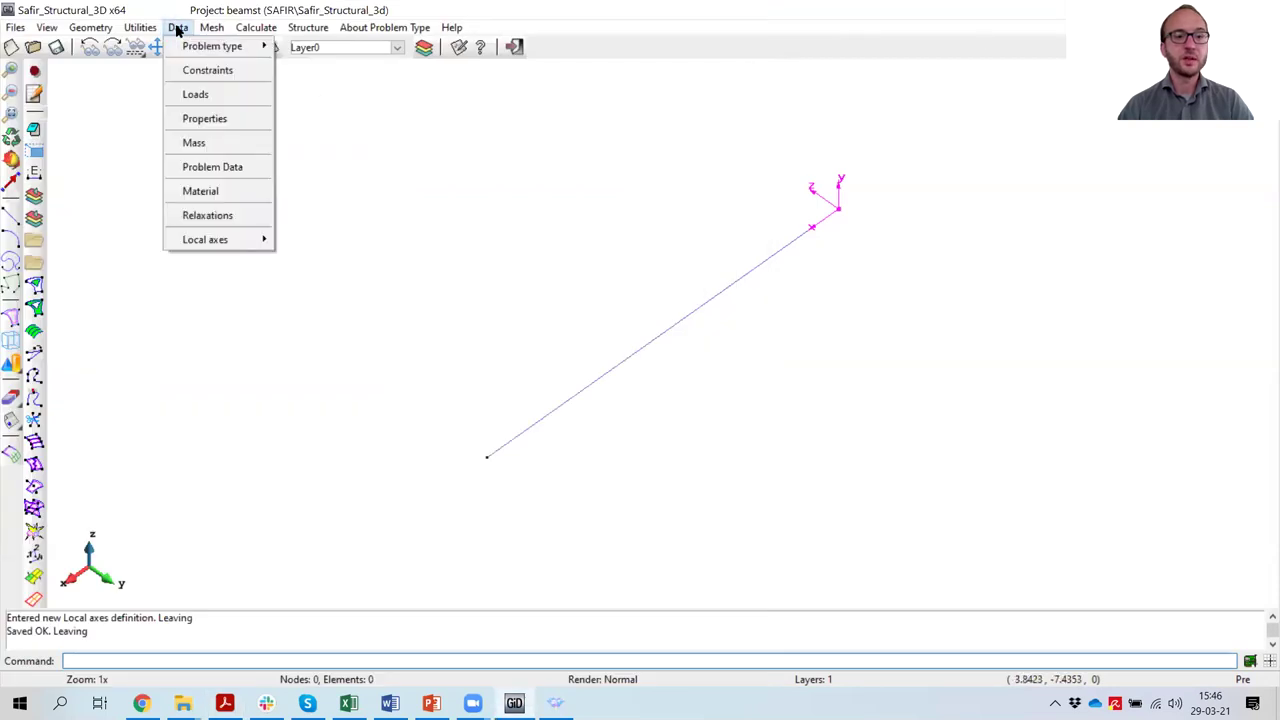
{"action": "left_click", "coordinate": [210, 196]}
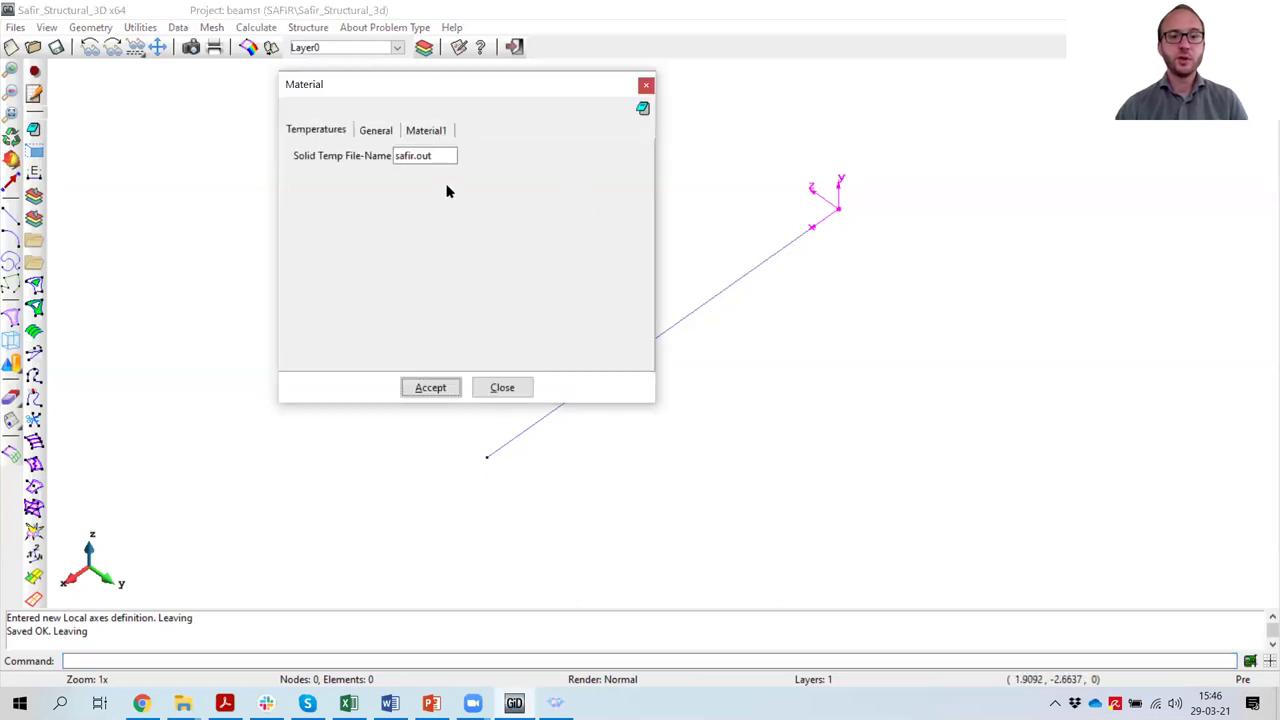
{"action": "left_click", "coordinate": [375, 132]}
{"action": "left_click", "coordinate": [419, 157]}
{"action": "left_click", "coordinate": [419, 177]}
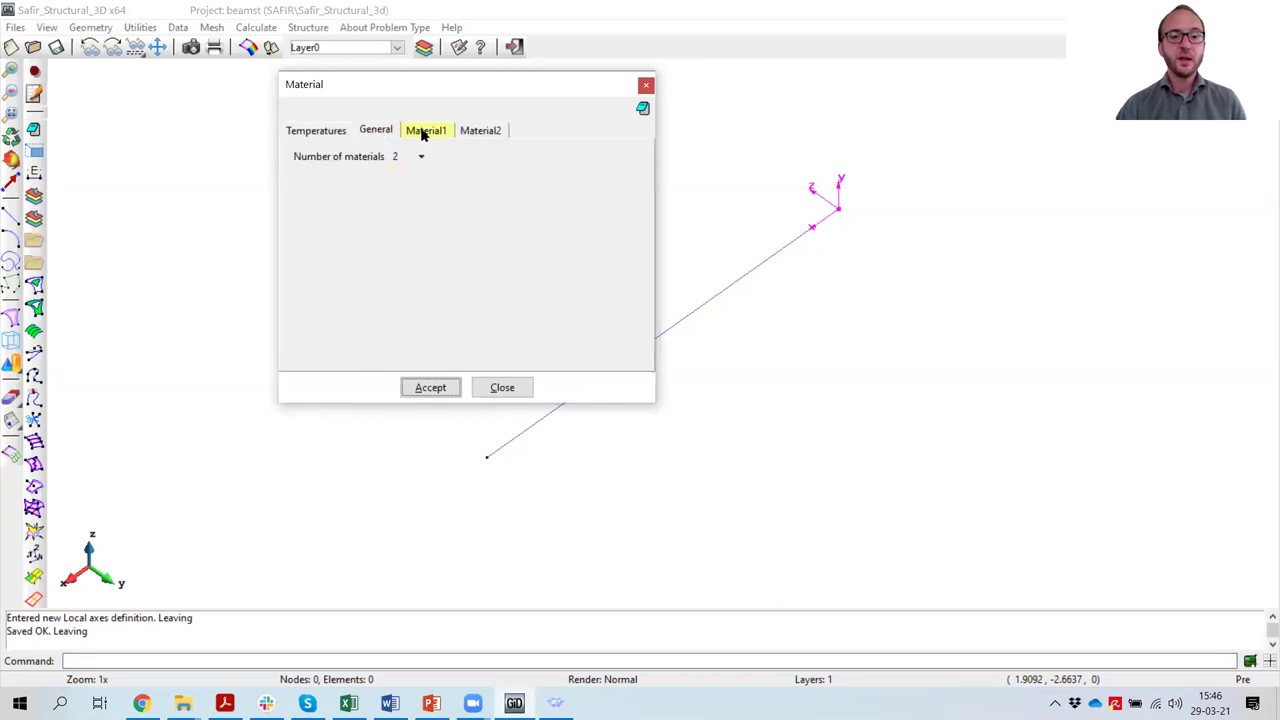
Step: Define Material1 as STEELEC3EN with a yield strength of 3.55e8 and accept the change
{"action": "left_click", "coordinate": [423, 133]}
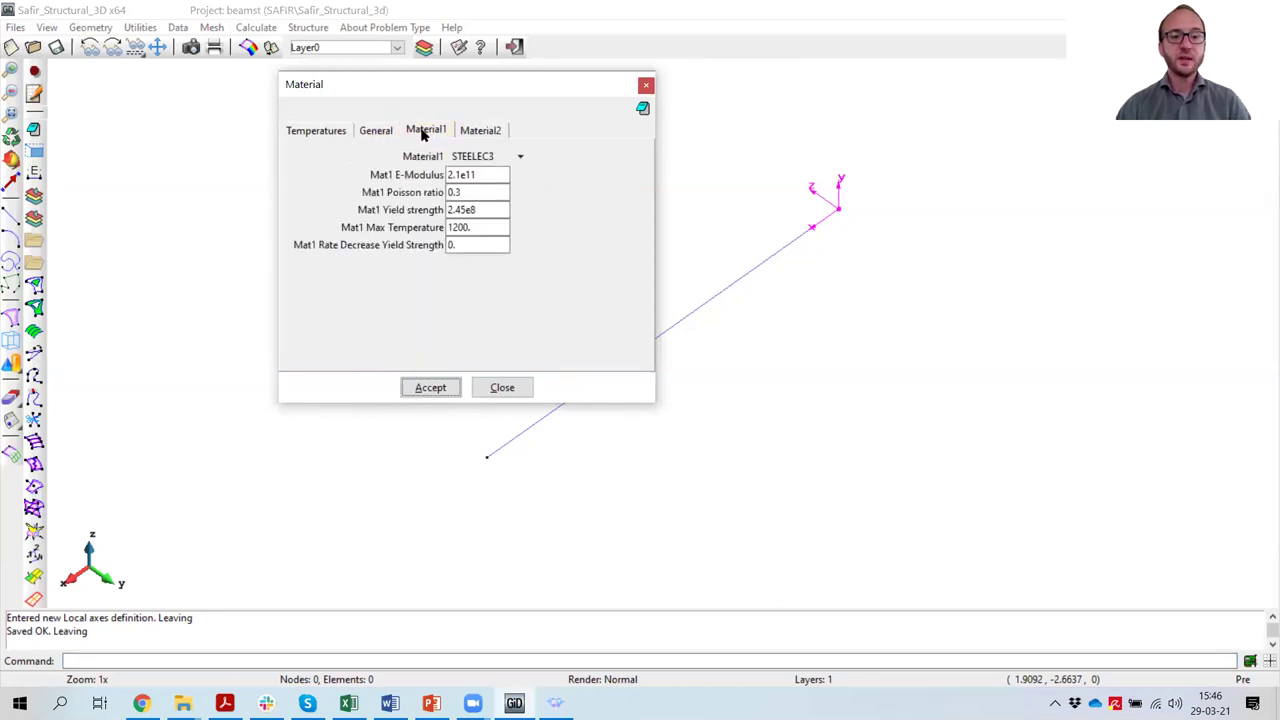
{"action": "left_click", "coordinate": [502, 160]}
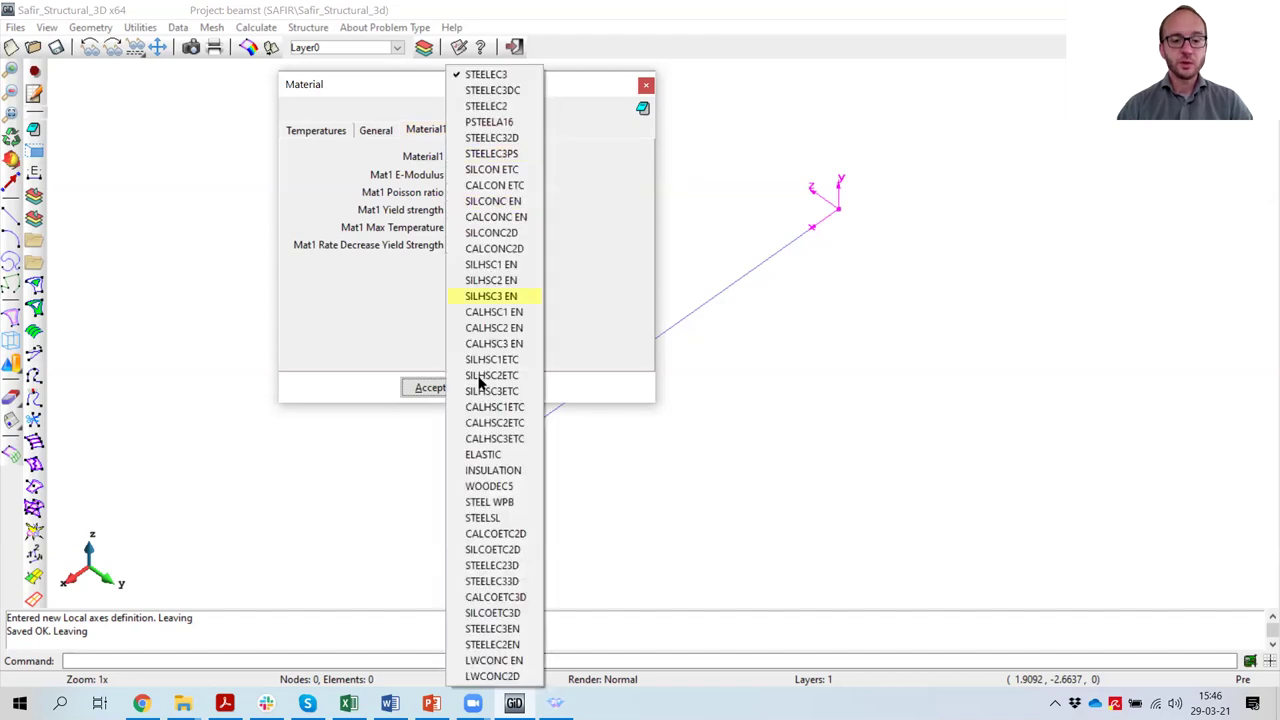
{"action": "left_click", "coordinate": [500, 627]}
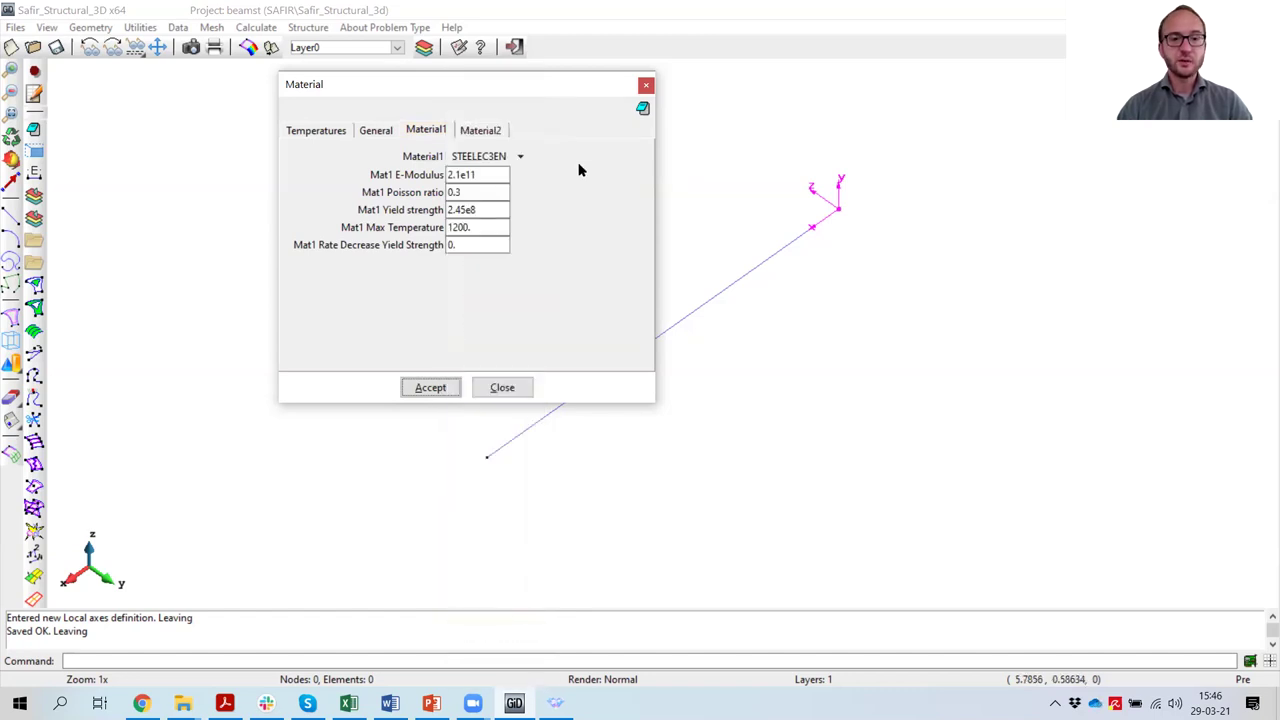
{"action": "left_click", "coordinate": [517, 160]}
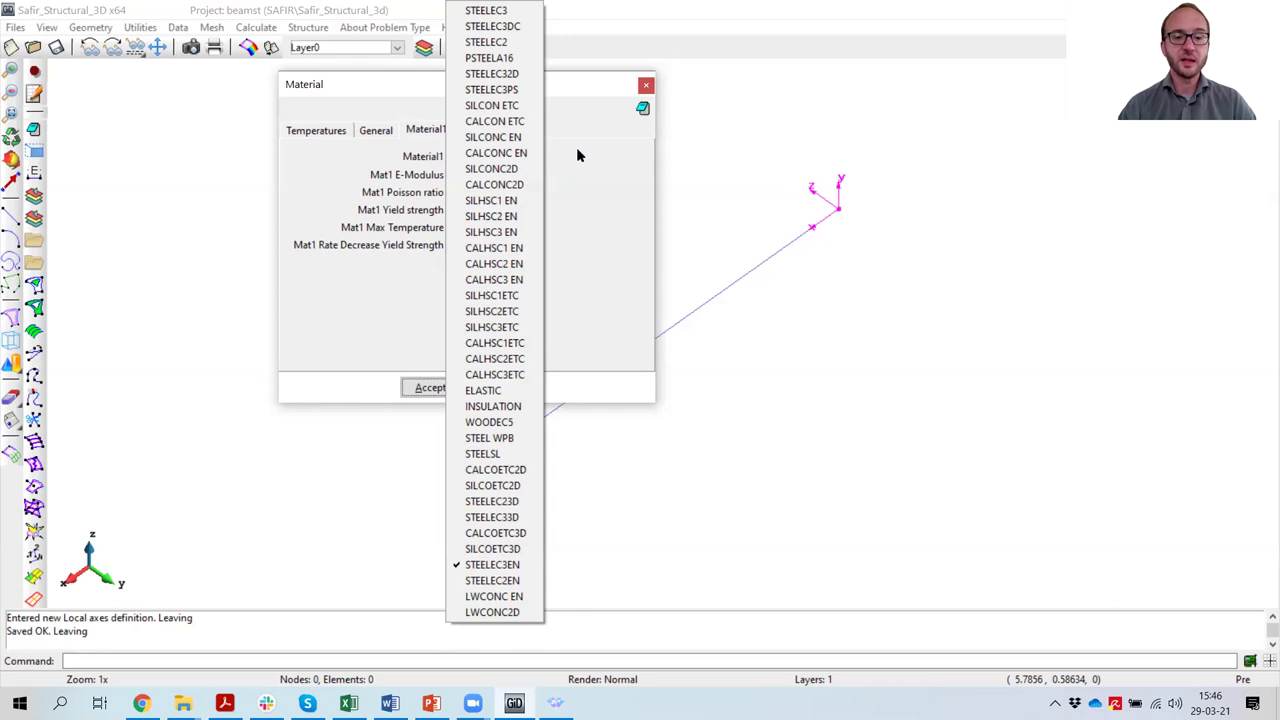
{"action": "left_click", "coordinate": [590, 180]}
{"action": "left_click", "coordinate": [492, 175]}
{"action": "left_click", "coordinate": [500, 205]}
{"action": "left_click_drag", "start_coordinate": [462, 210], "coordinate": [423, 205]}
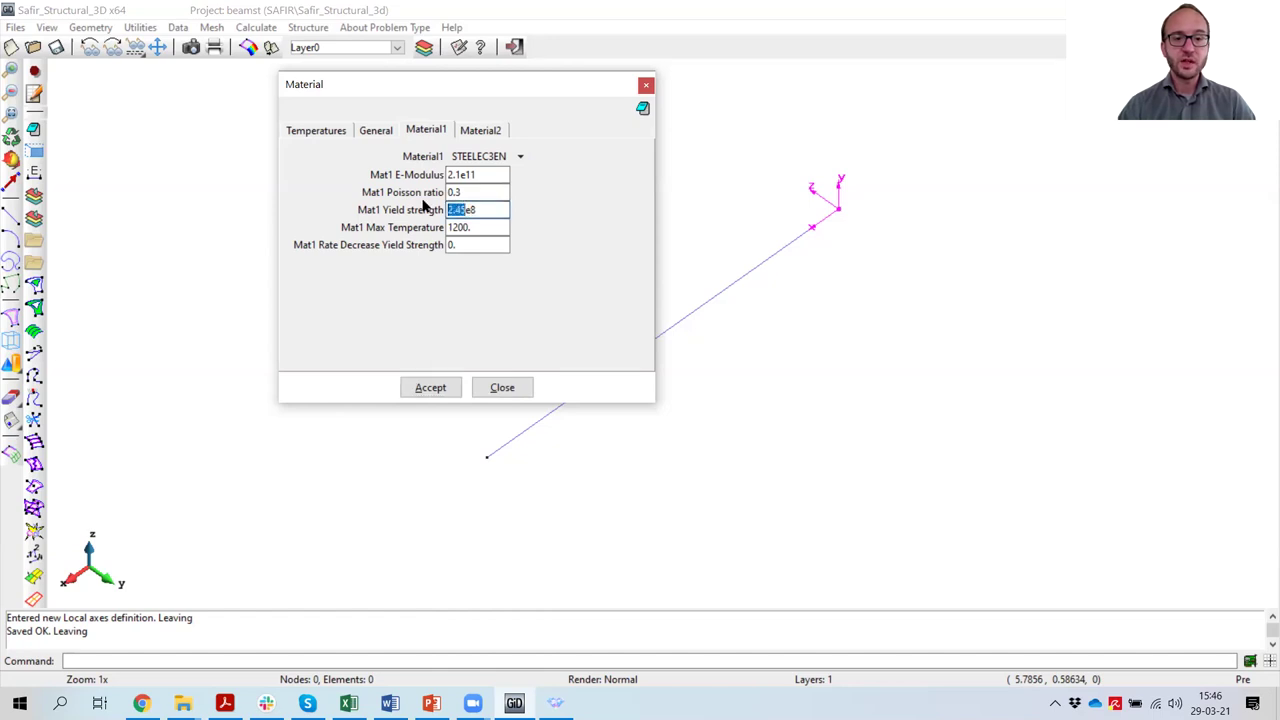
{"action": "type", "text": "3.55"}
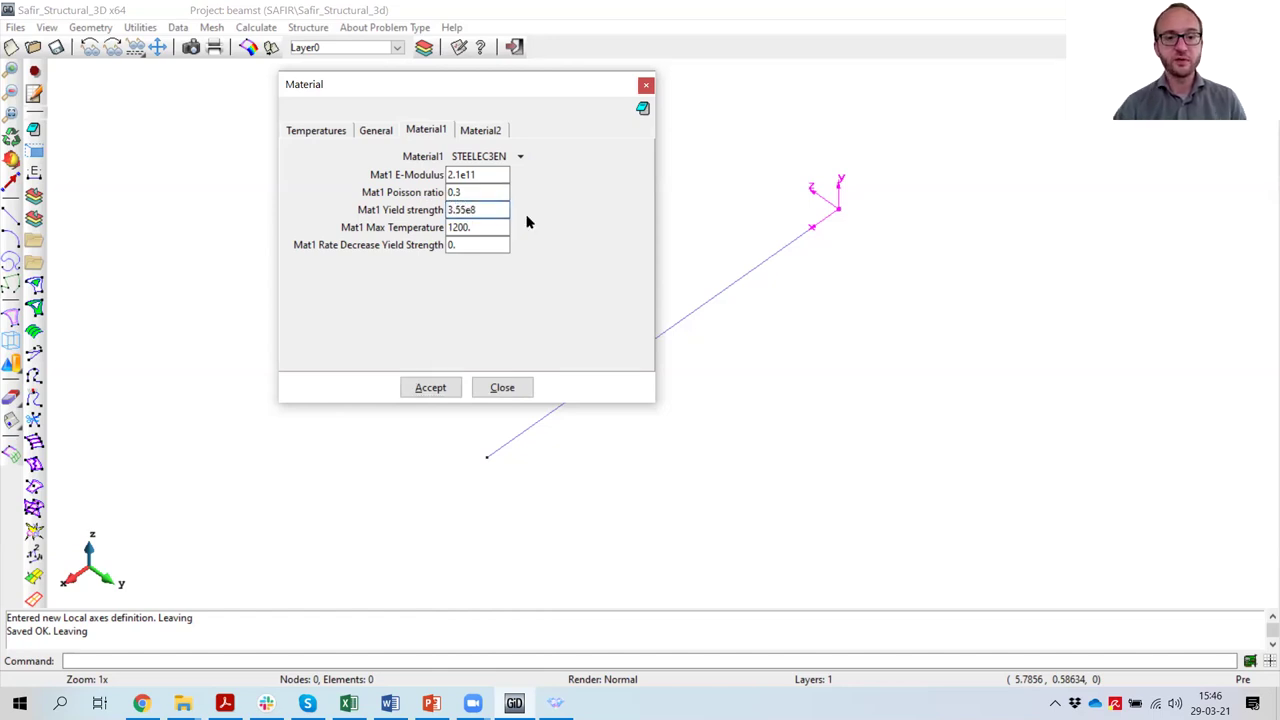
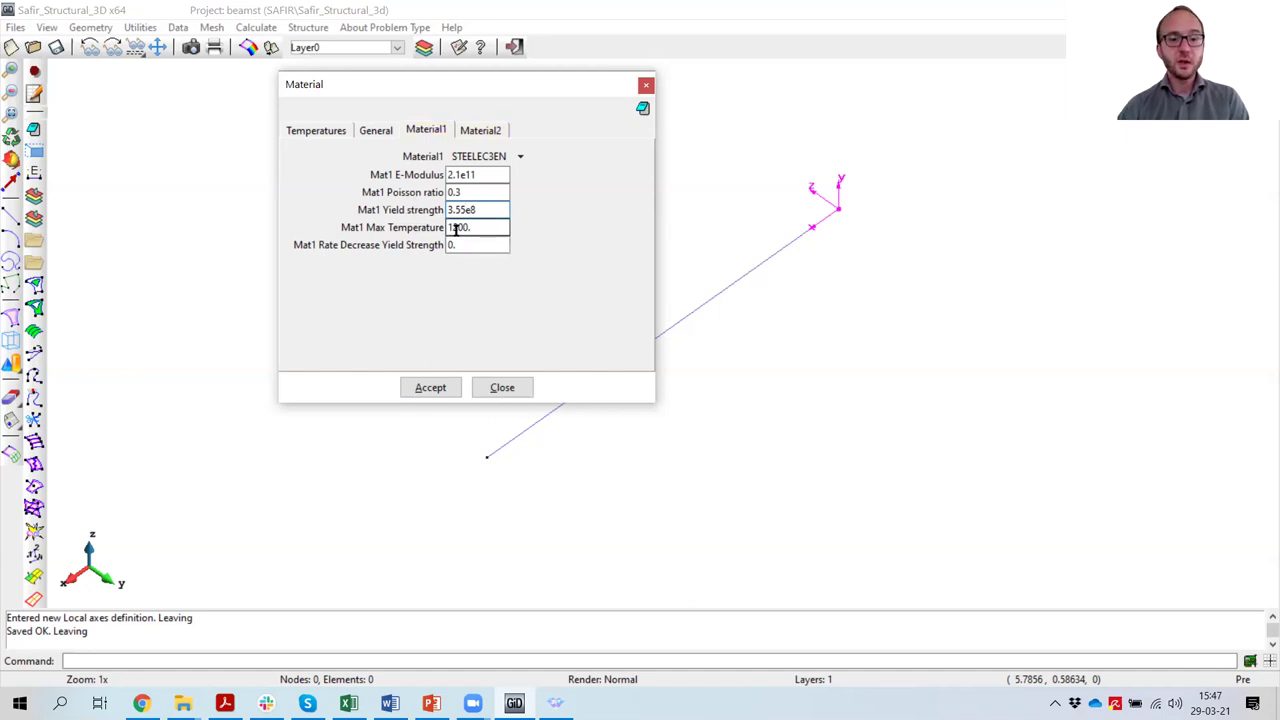
{"action": "left_click", "coordinate": [437, 389]}
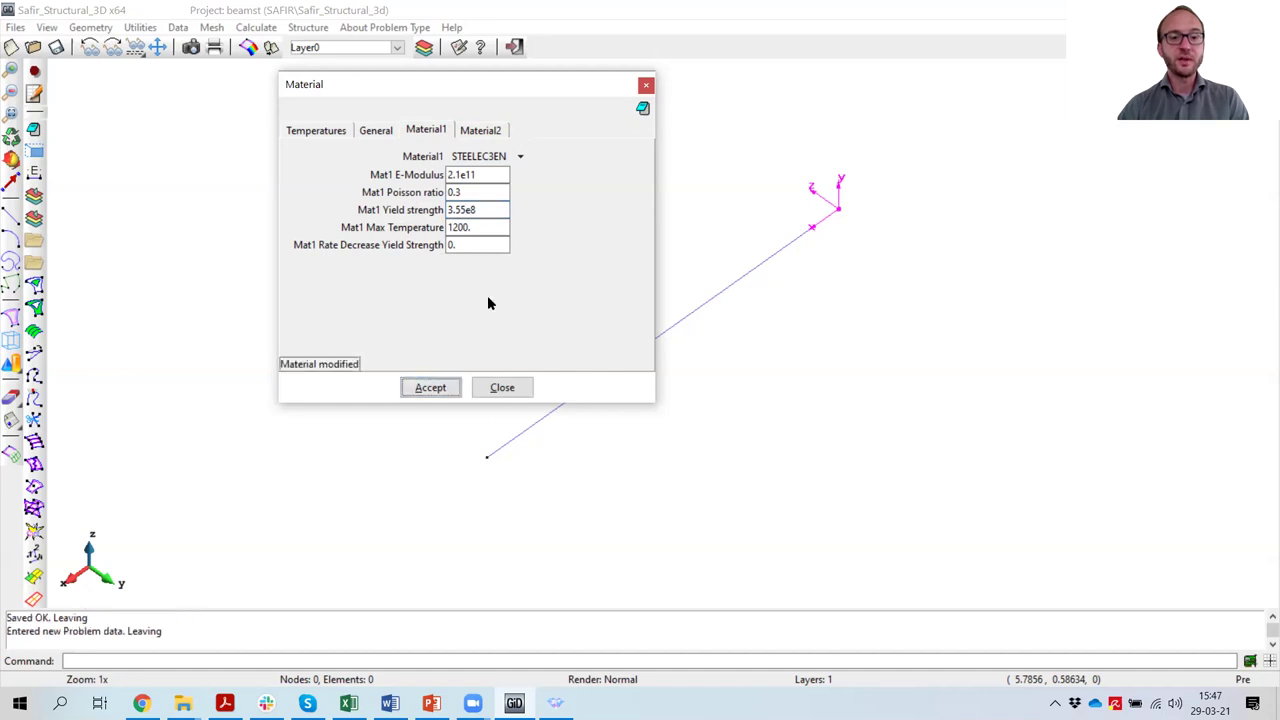
Step: Define Material2 as INSULATION, accept the change, and close the material settings
{"action": "left_click", "coordinate": [479, 130]}
{"action": "left_click", "coordinate": [505, 156]}
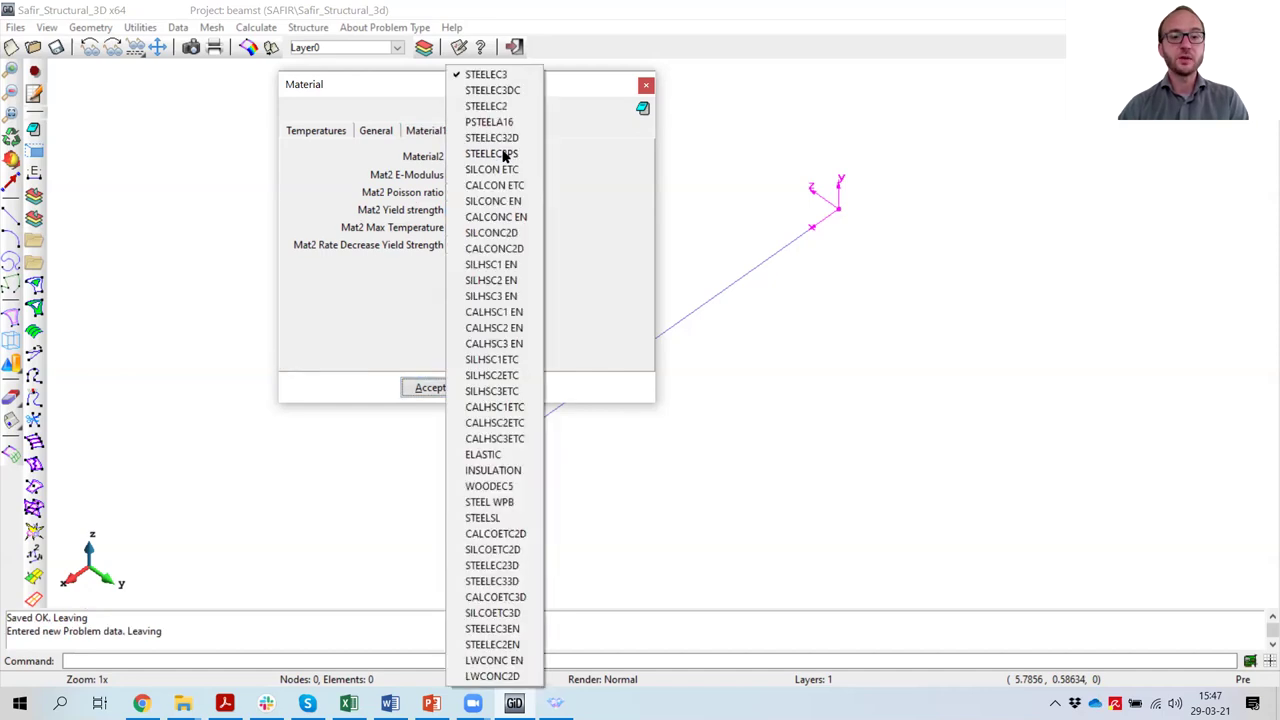
{"action": "left_click", "coordinate": [500, 471]}
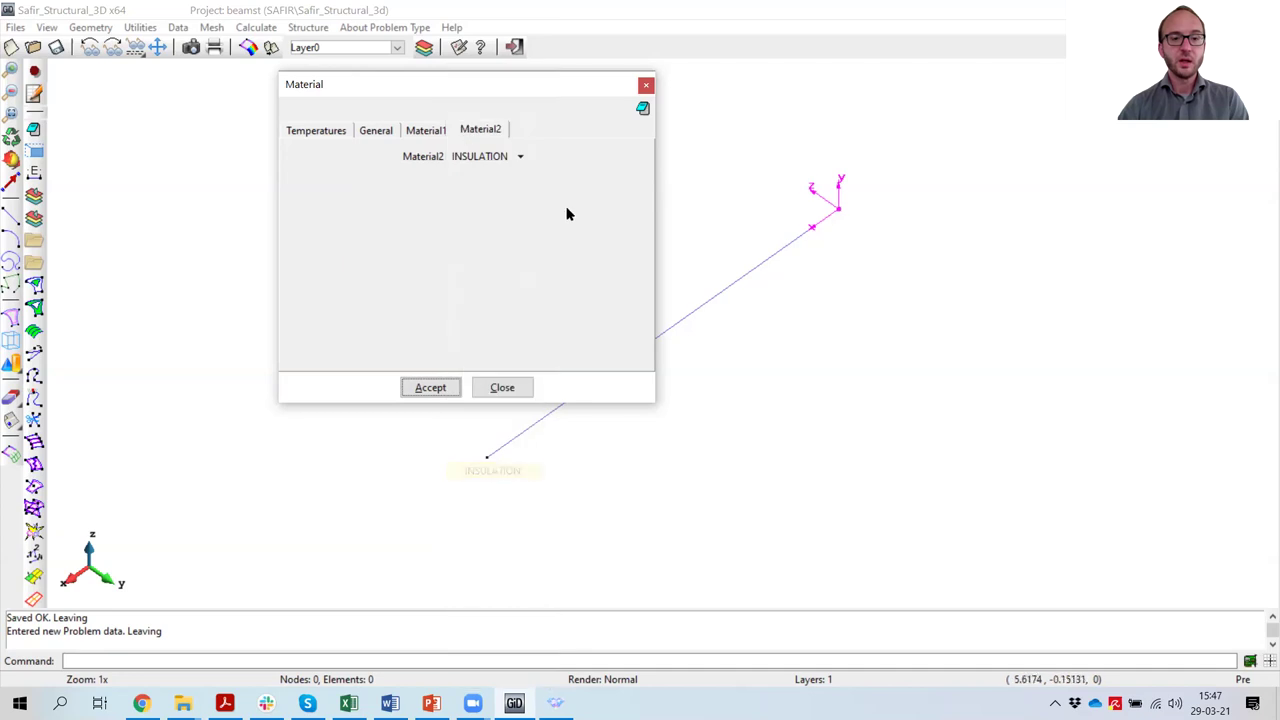
{"action": "left_click", "coordinate": [441, 390]}
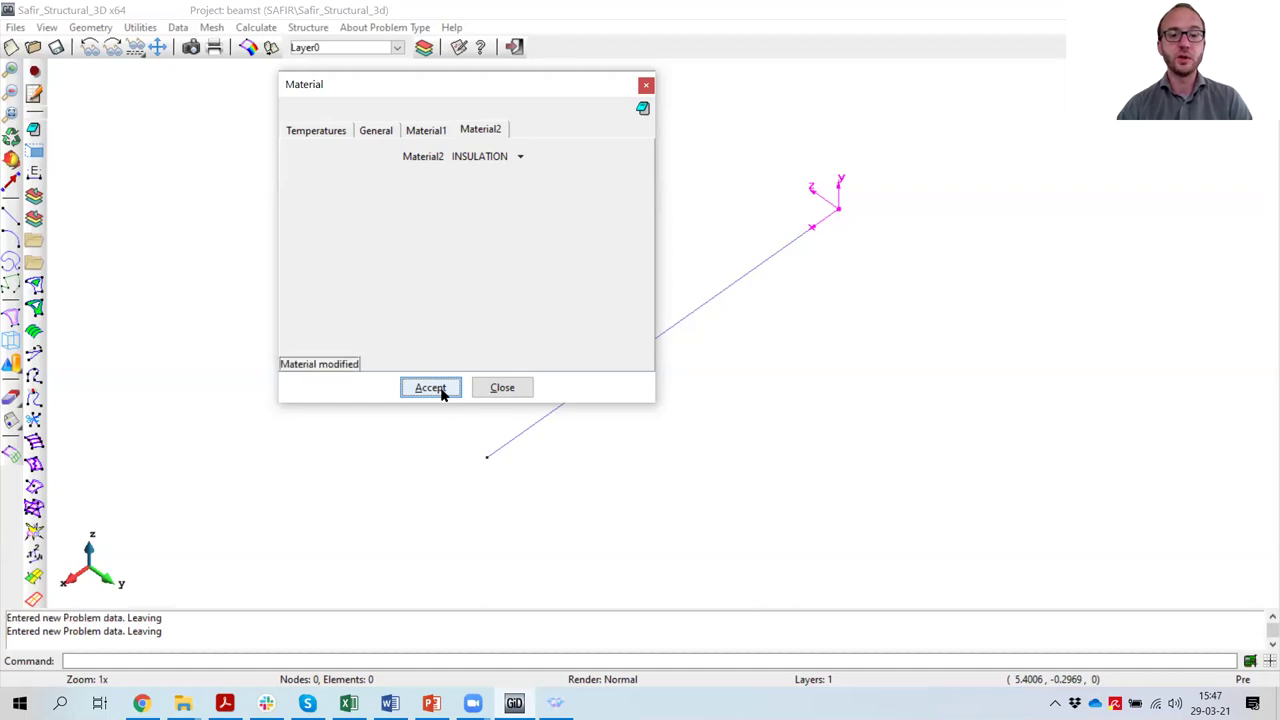
{"action": "left_click", "coordinate": [503, 392]}
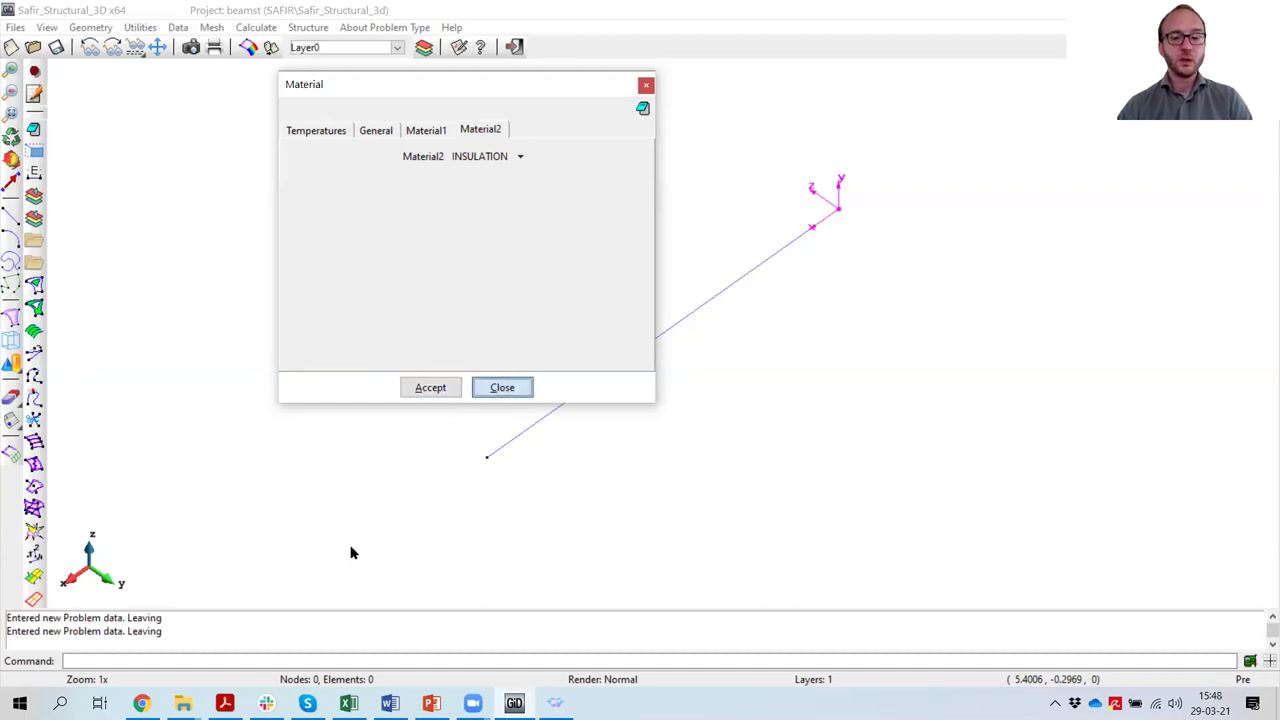
{"action": "left_click", "coordinate": [502, 387]}
Step: Switch to the PDF tutorial in Adobe Acrobat Reader, read section 4.8 on defining the properties, and return to GiD
{"action": "left_click", "coordinate": [224, 703]}
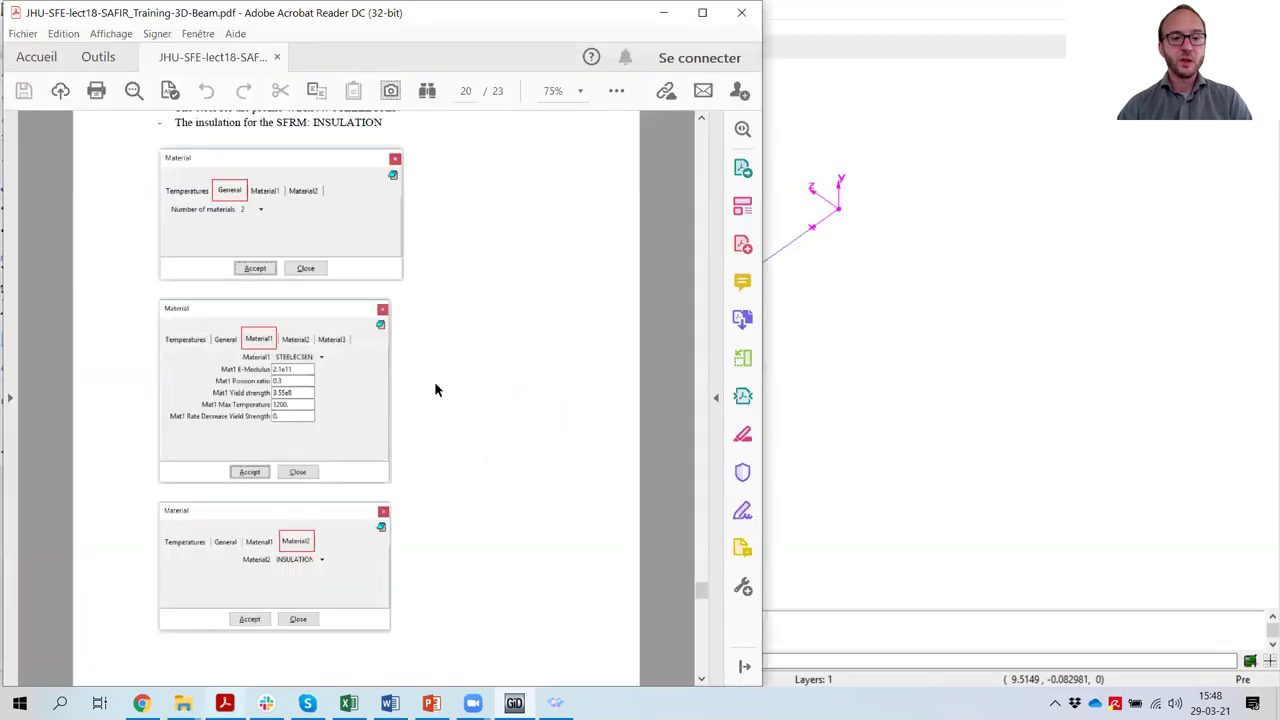
{"action": "scroll", "coordinate": [480, 420], "scroll_direction": "down", "scroll_amount": 10}
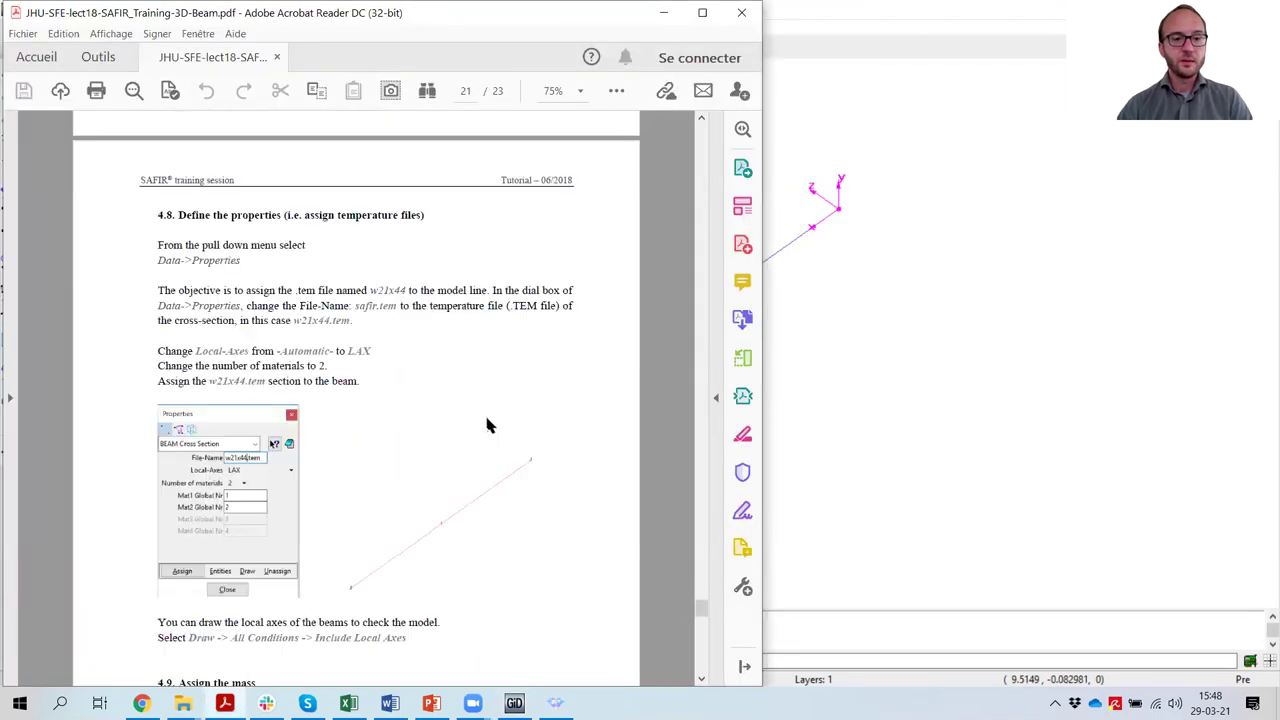
{"action": "scroll", "coordinate": [487, 425], "scroll_direction": "down", "scroll_amount": 1}
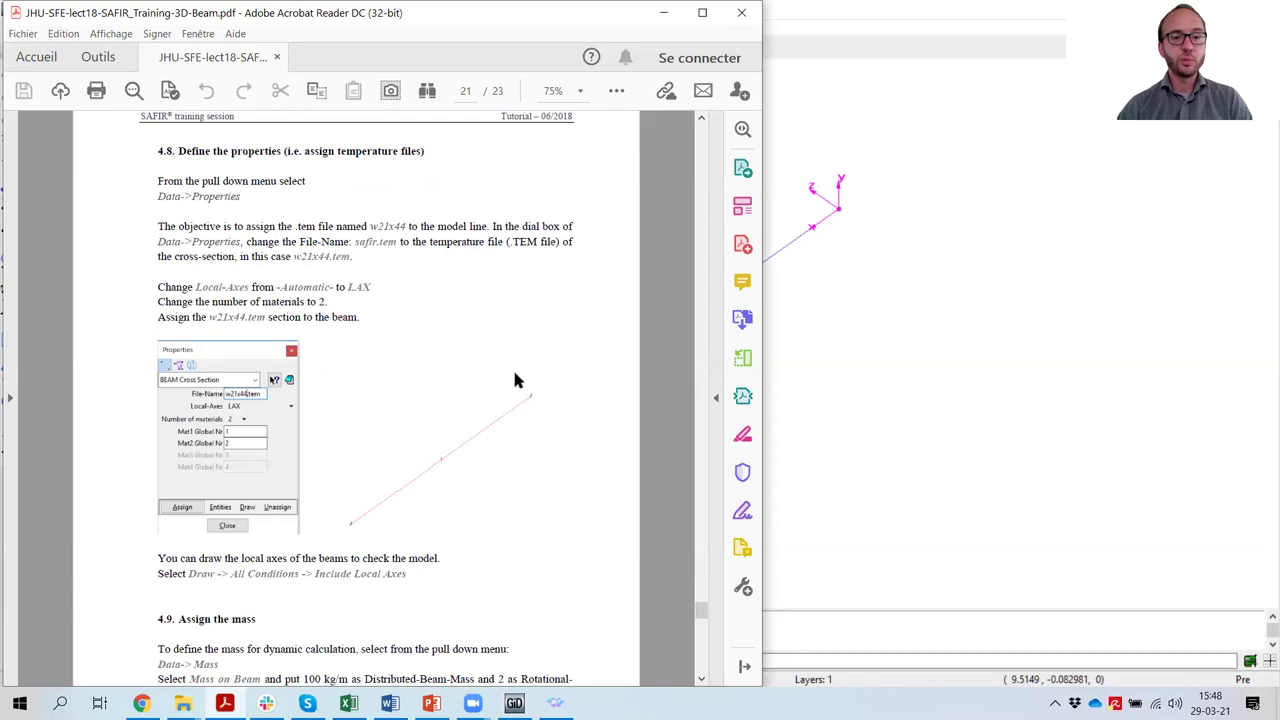
{"action": "scroll", "coordinate": [520, 360], "scroll_direction": "down", "scroll_amount": 1}
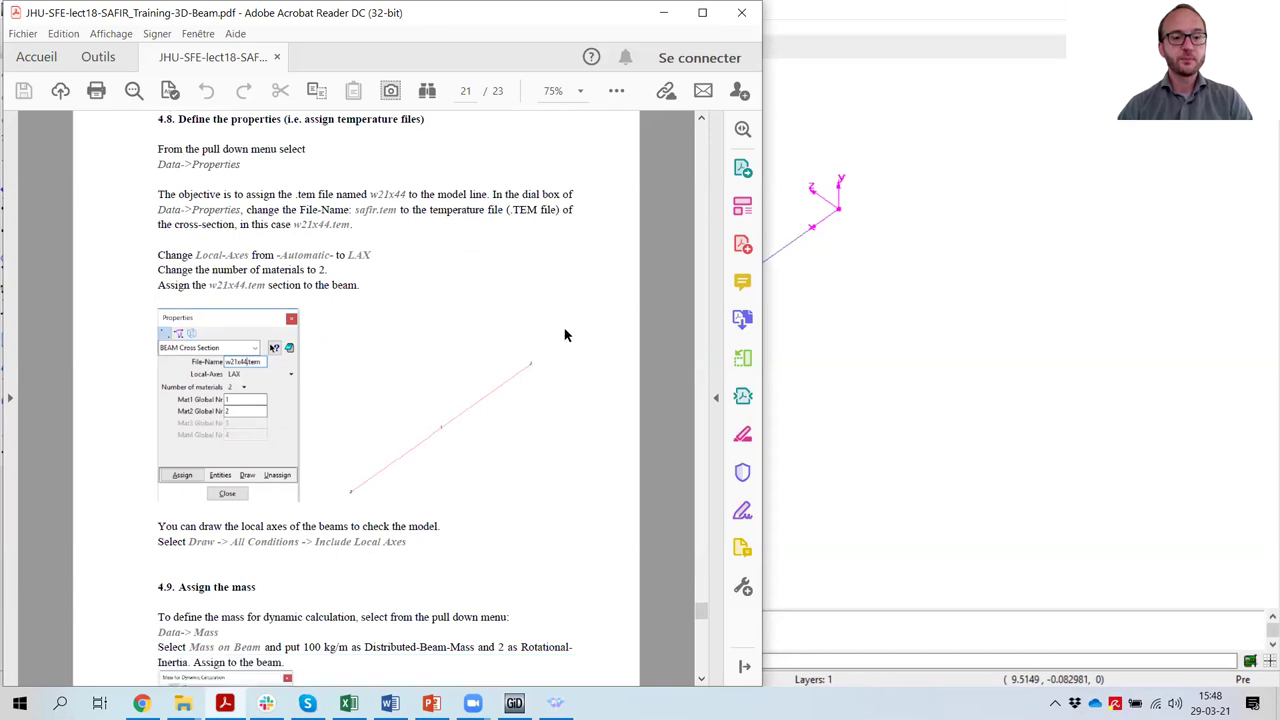
{"action": "left_click", "coordinate": [785, 210]}
Step: Open the beam cross-section properties and set the temperature file name to beamth.tem
{"action": "left_click", "coordinate": [176, 27]}
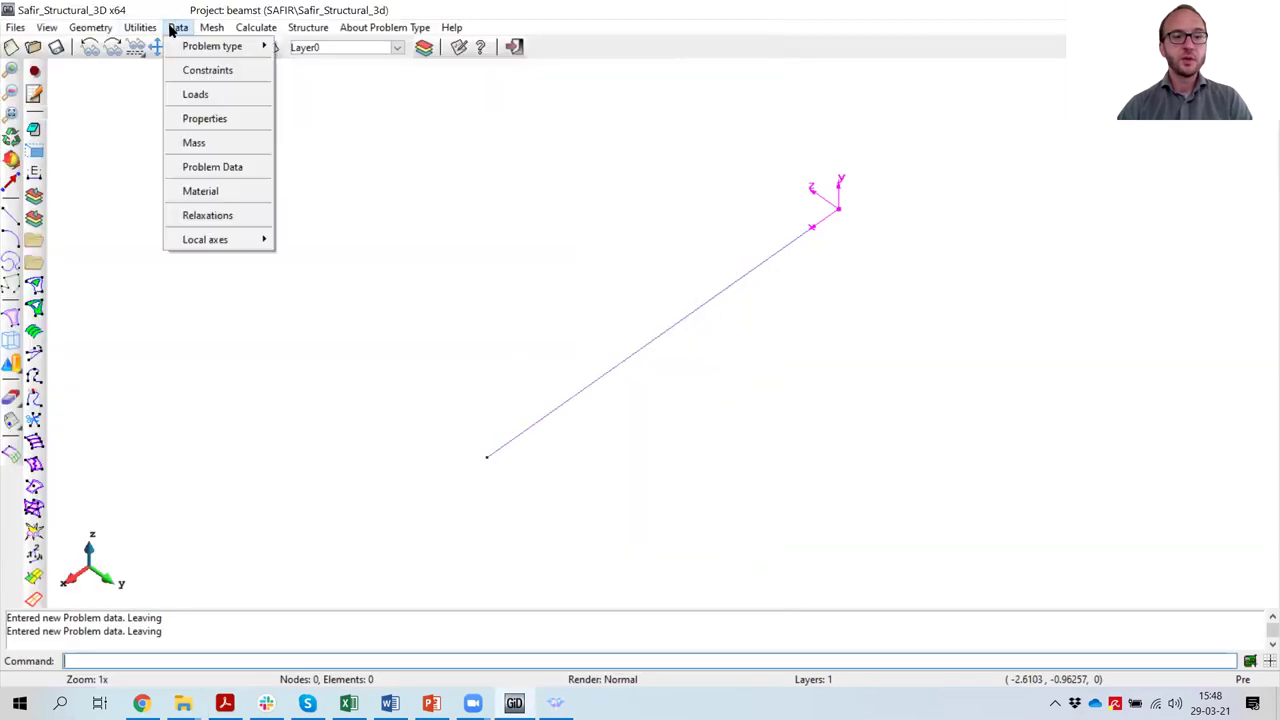
{"action": "left_click", "coordinate": [214, 125]}
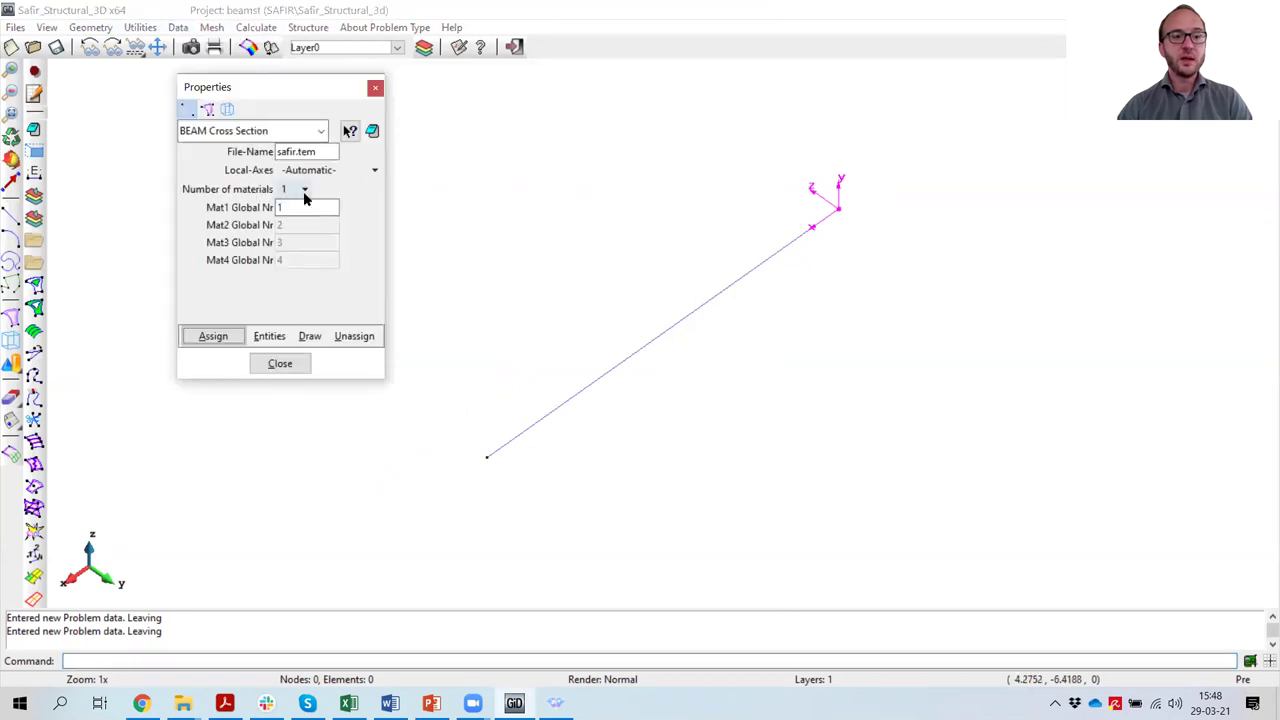
{"action": "left_click_drag", "start_coordinate": [295, 151], "coordinate": [268, 140]}
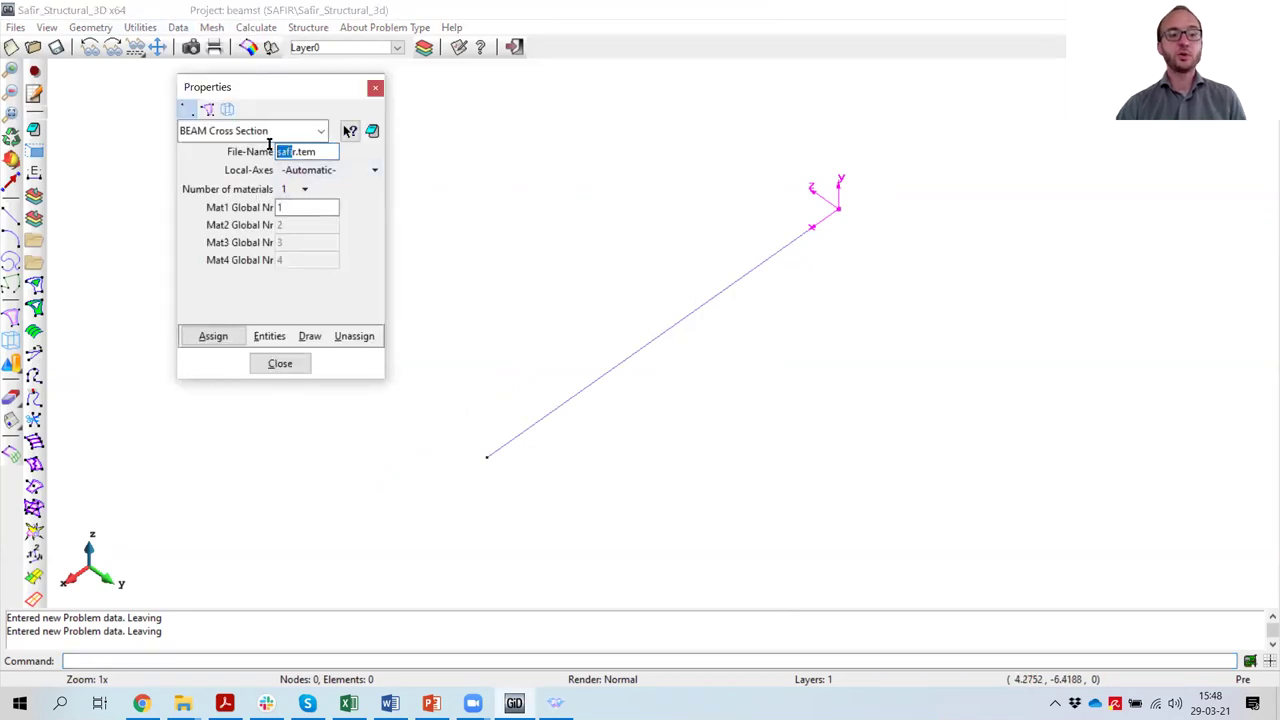
{"action": "key", "text": "BackSpace"}
{"action": "type", "text": "beamth"}
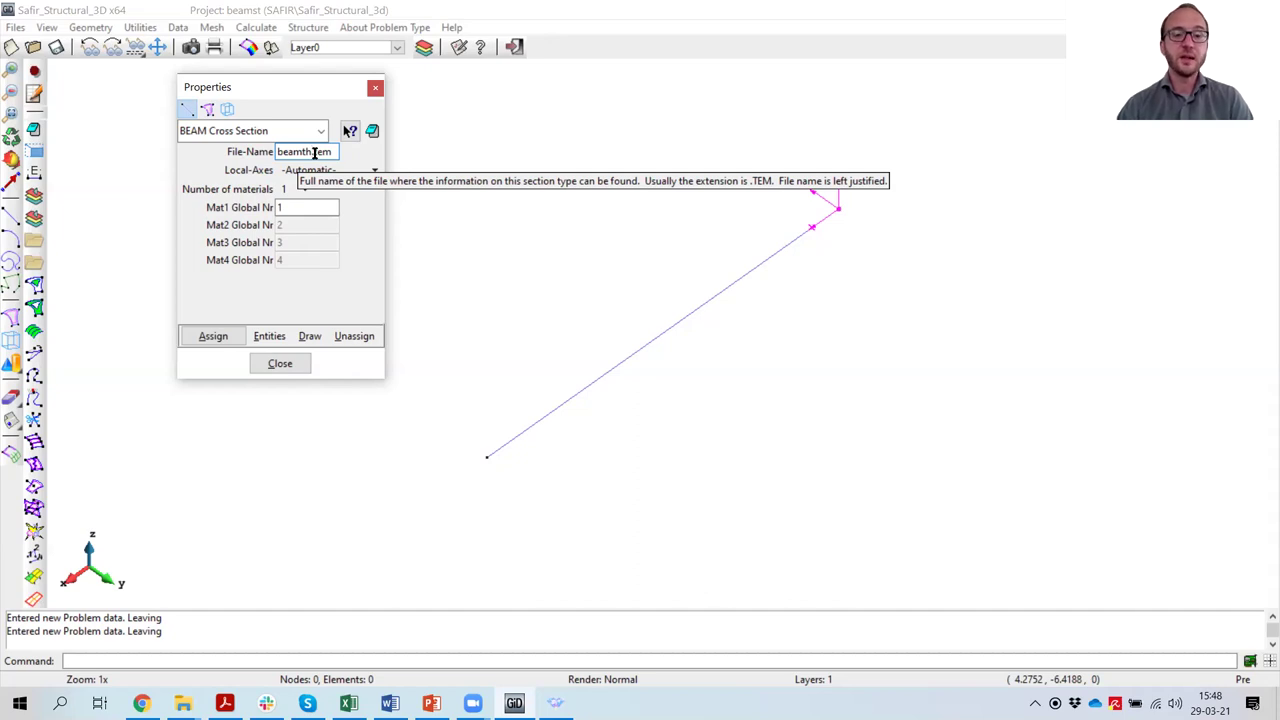
{"action": "left_click", "coordinate": [313, 152]}
{"action": "type", "text": "."}
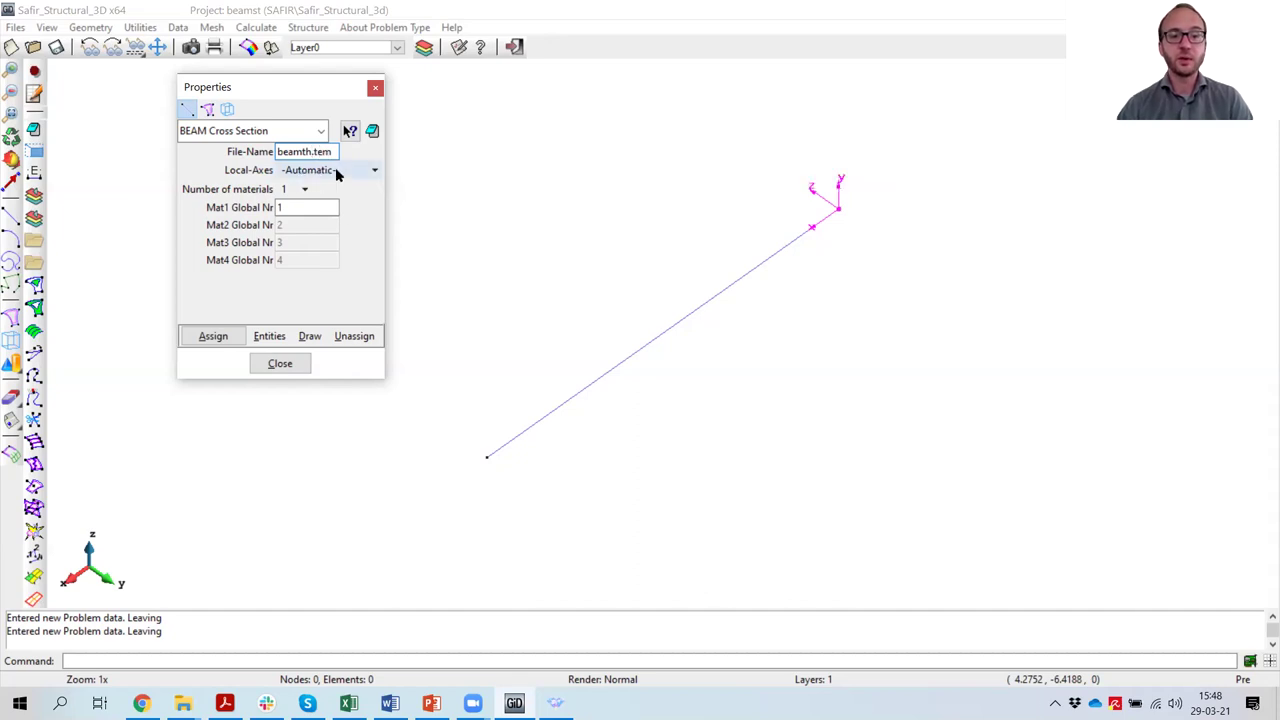
Step: Set the cross section's local axes to LAX and its number of materials to 2
{"action": "left_click", "coordinate": [337, 172]}
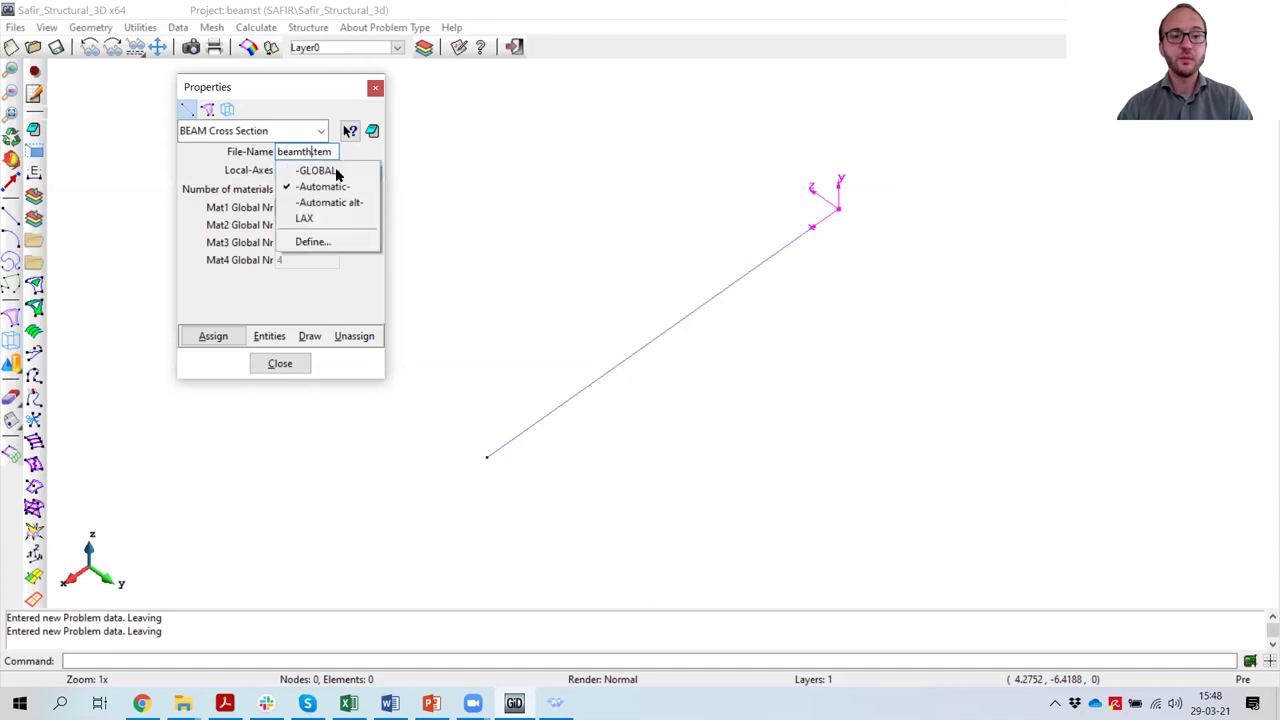
{"action": "left_click", "coordinate": [323, 219]}
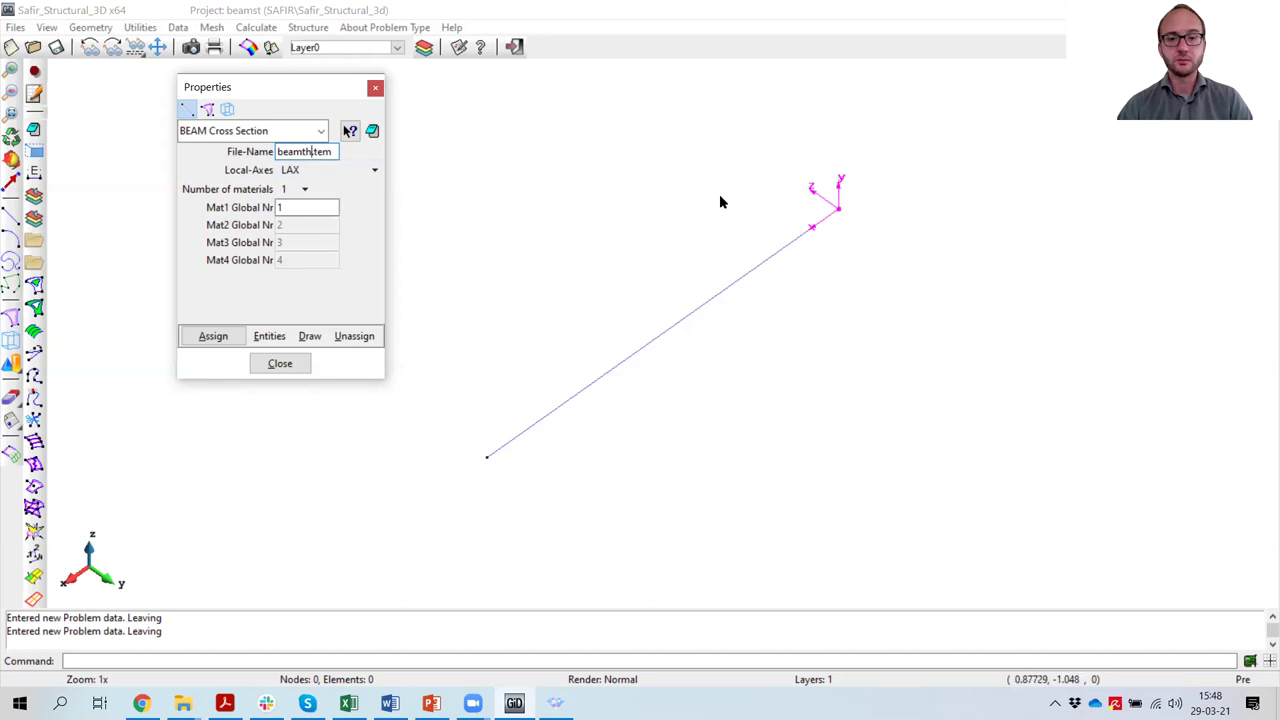
{"action": "left_click", "coordinate": [305, 190]}
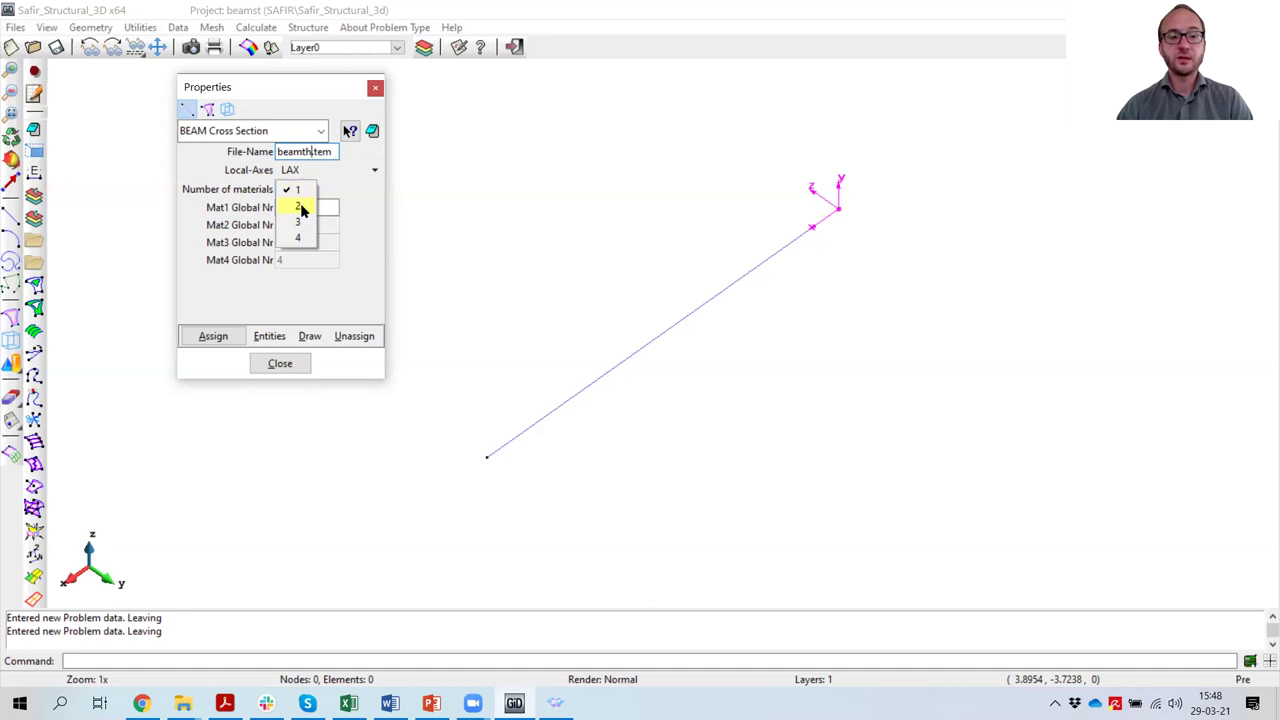
{"action": "left_click", "coordinate": [300, 206]}
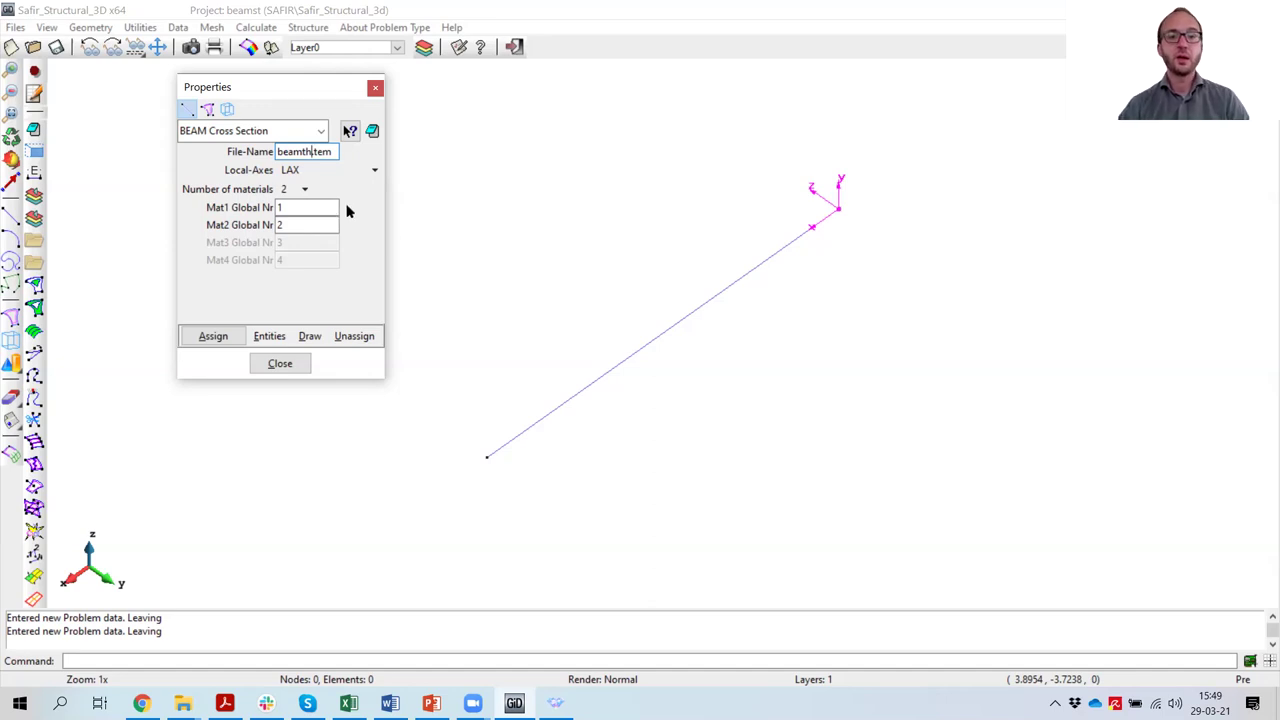
Step: Assign the cross section to the beam line, close the properties, and save the project
{"action": "left_click", "coordinate": [211, 338]}
{"action": "left_click", "coordinate": [620, 364]}
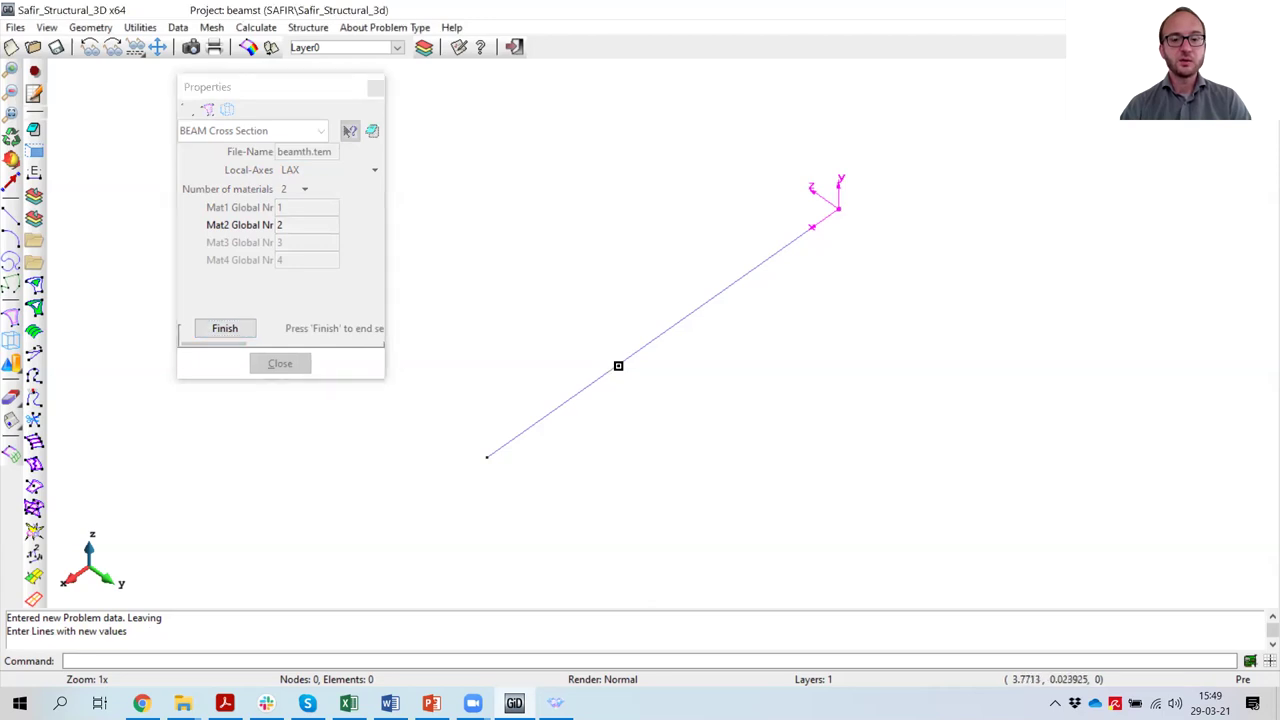
{"action": "left_click", "coordinate": [225, 331]}
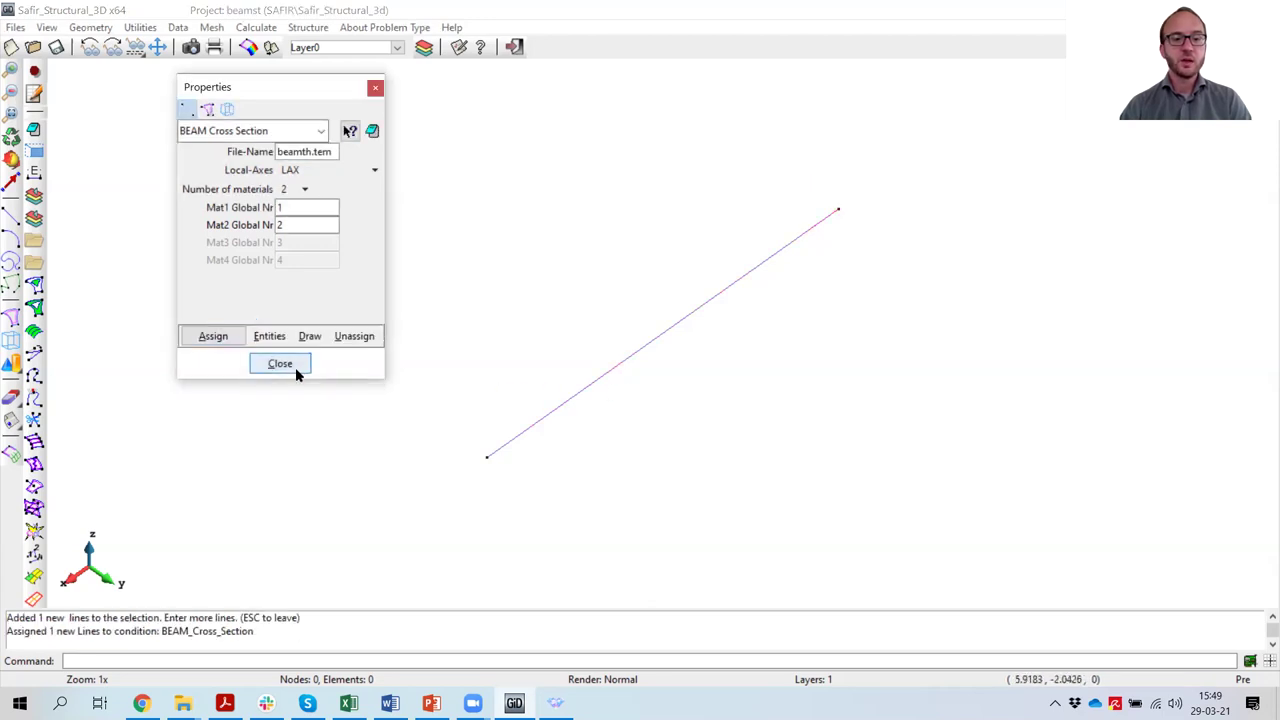
{"action": "left_click", "coordinate": [287, 366]}
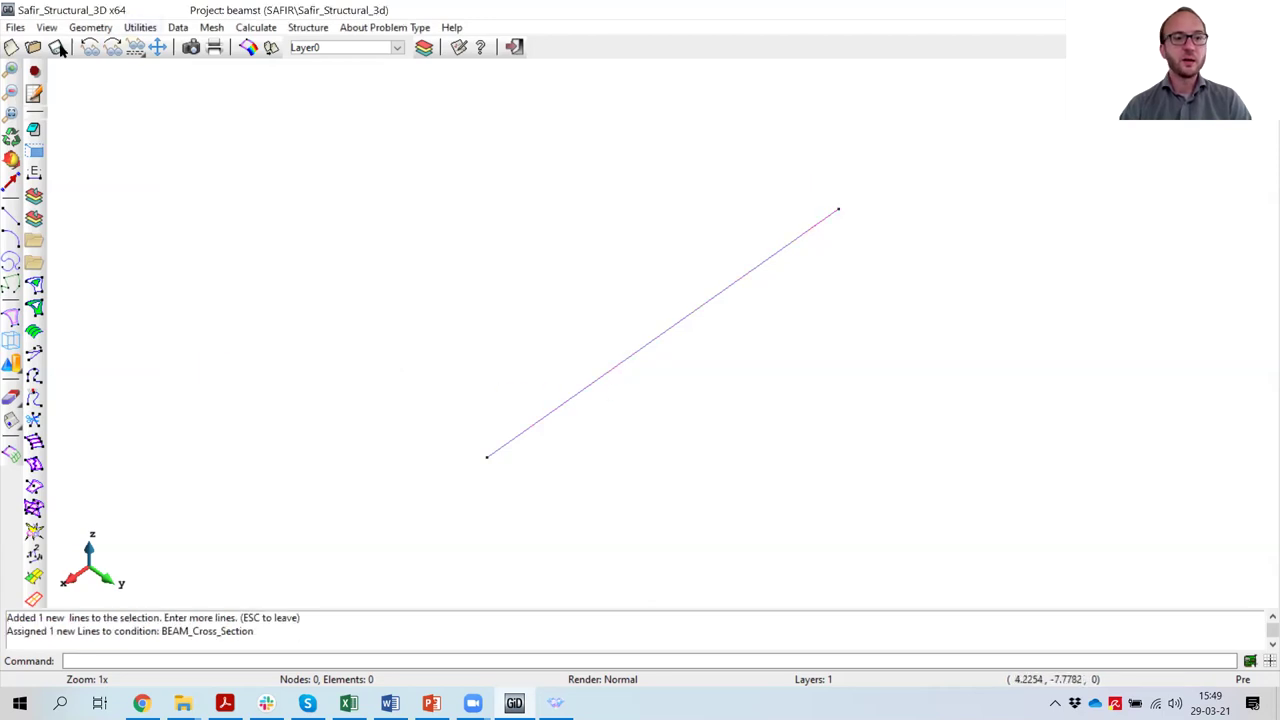
{"action": "left_click", "coordinate": [56, 47]}
Step: Switch to the PDF tutorial, read sections 4.9 and 4.10 on mass and problem data, enlarge the page to 100%, and return to GiD
{"action": "left_click", "coordinate": [224, 703]}
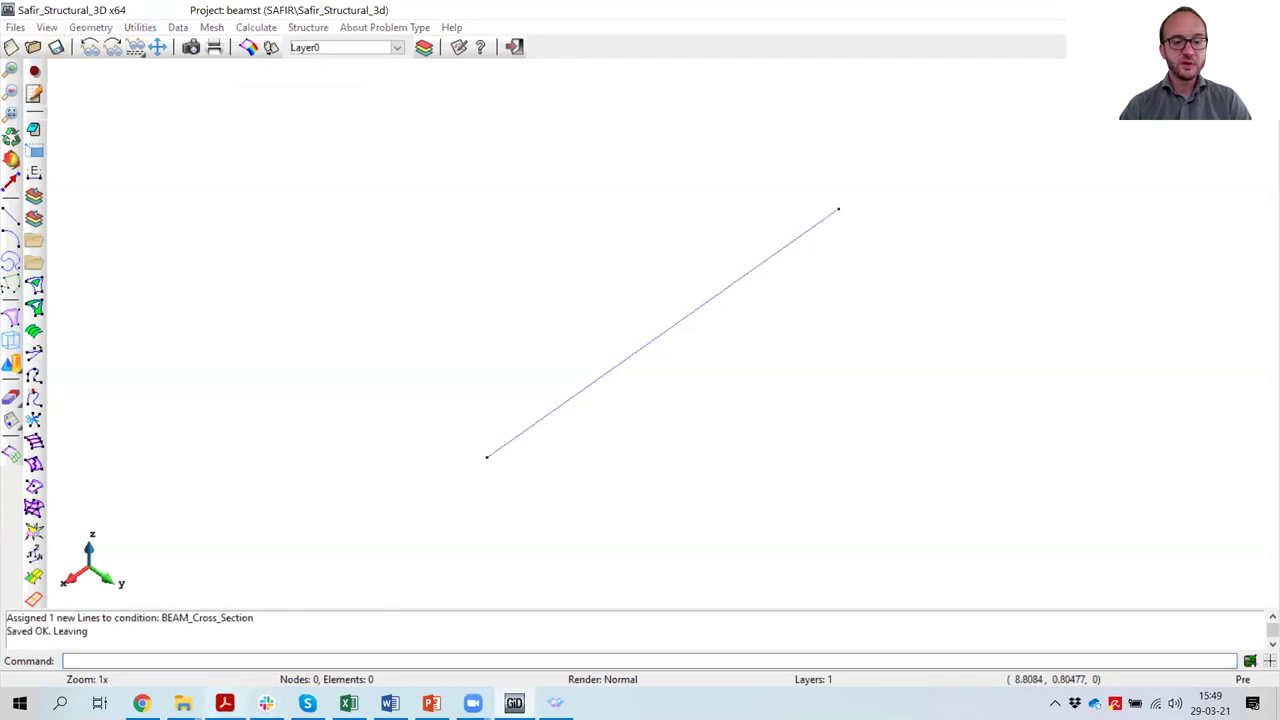
{"action": "scroll", "coordinate": [440, 412], "scroll_direction": "down", "scroll_amount": 8}
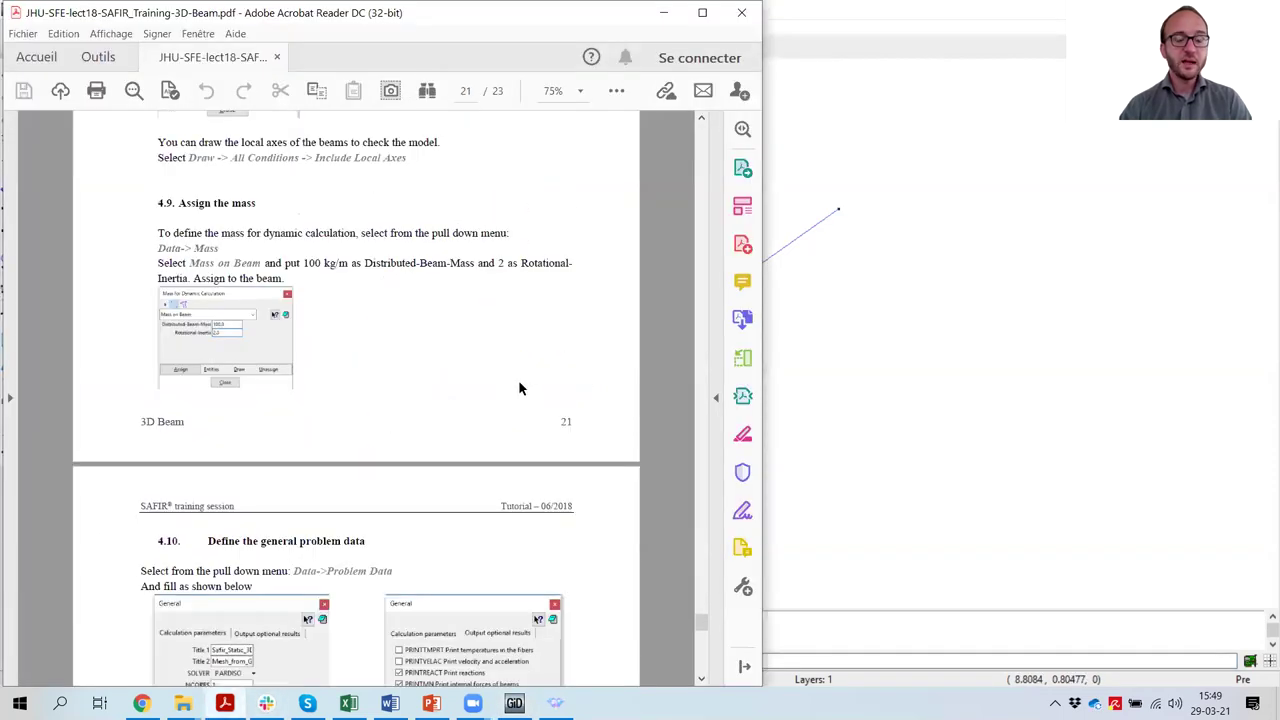
{"action": "scroll", "coordinate": [519, 369], "scroll_direction": "down", "scroll_amount": 1}
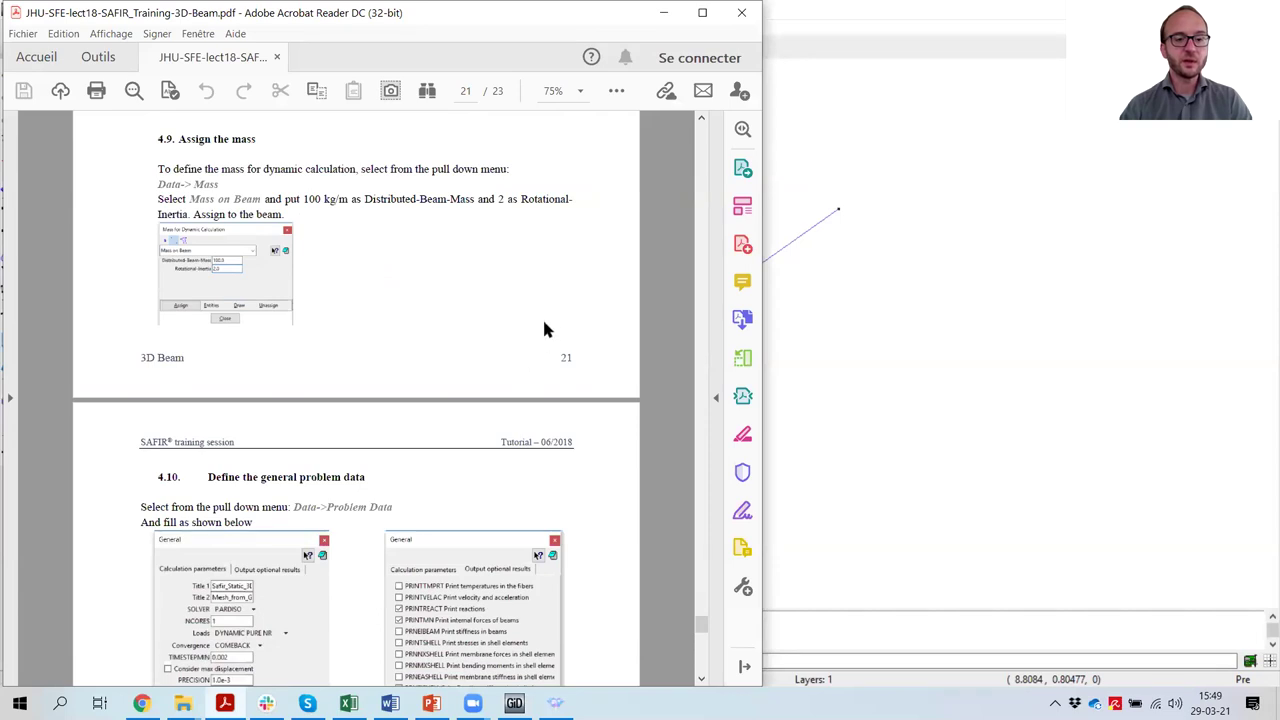
{"action": "scroll", "coordinate": [559, 264], "scroll_direction": "down", "scroll_amount": 1}
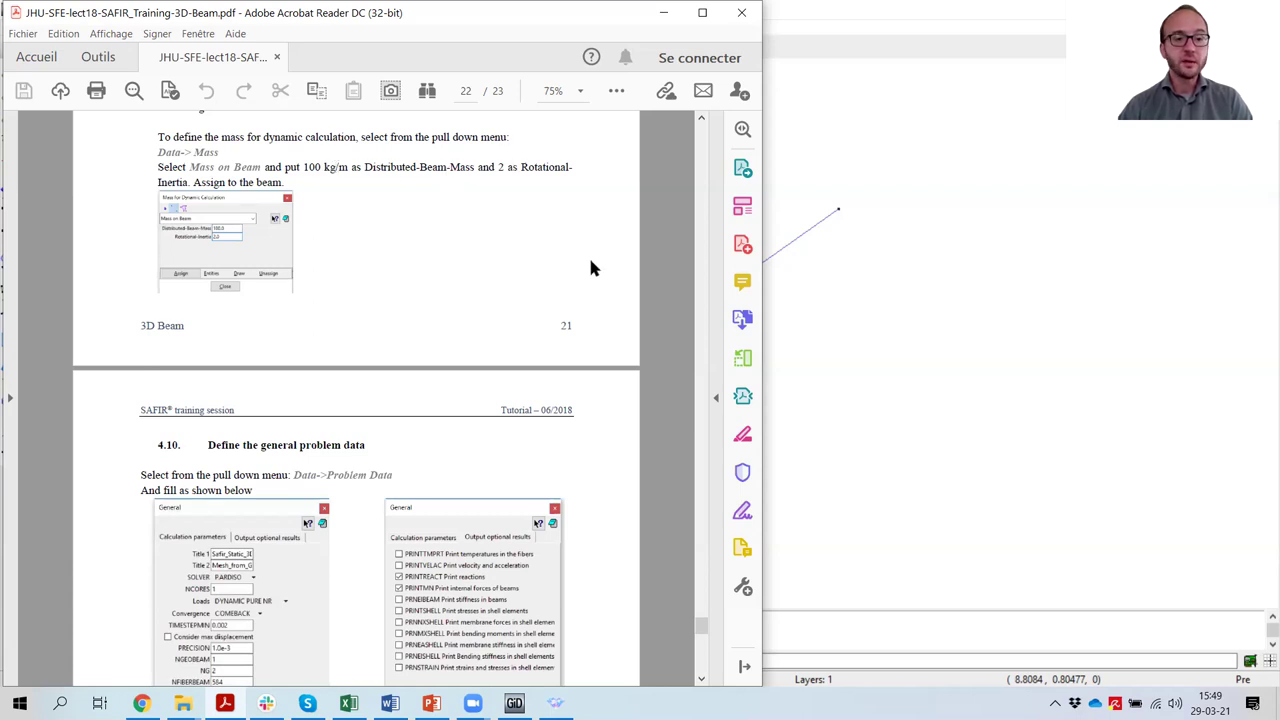
{"action": "scroll", "coordinate": [584, 284], "scroll_direction": "down", "scroll_amount": 5}
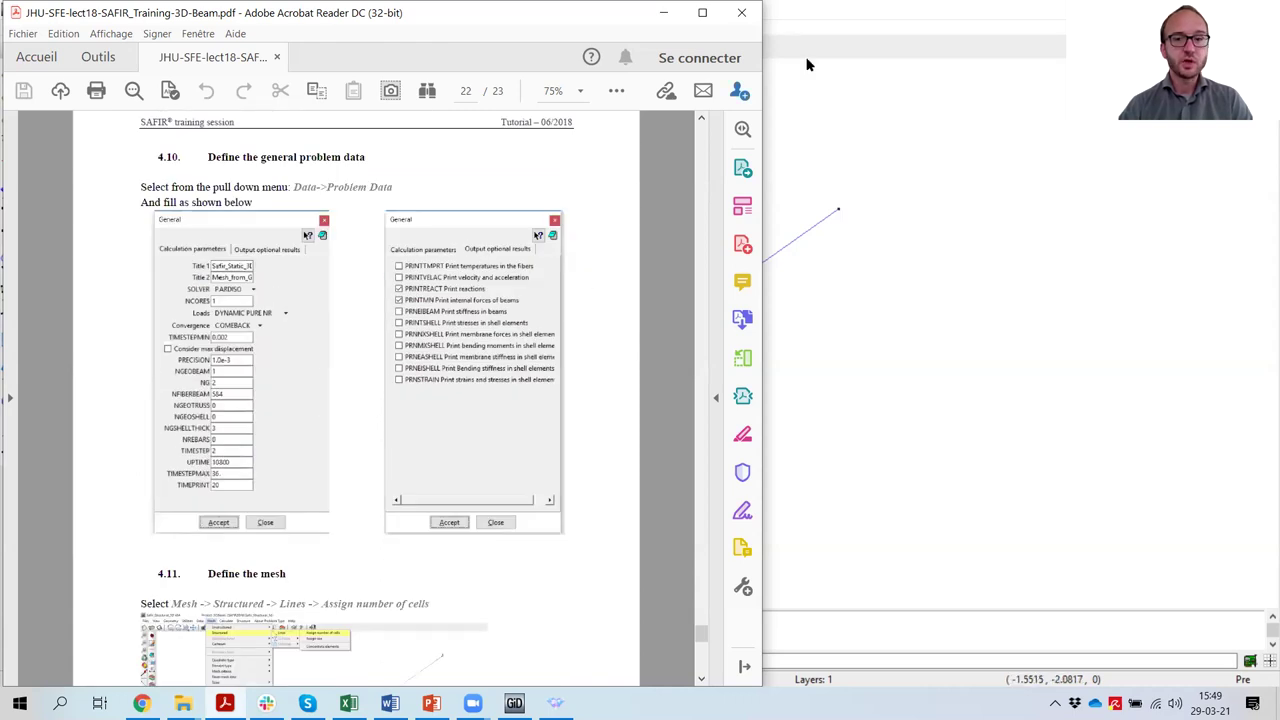
{"action": "left_click", "coordinate": [575, 92]}
{"action": "left_click", "coordinate": [634, 213]}
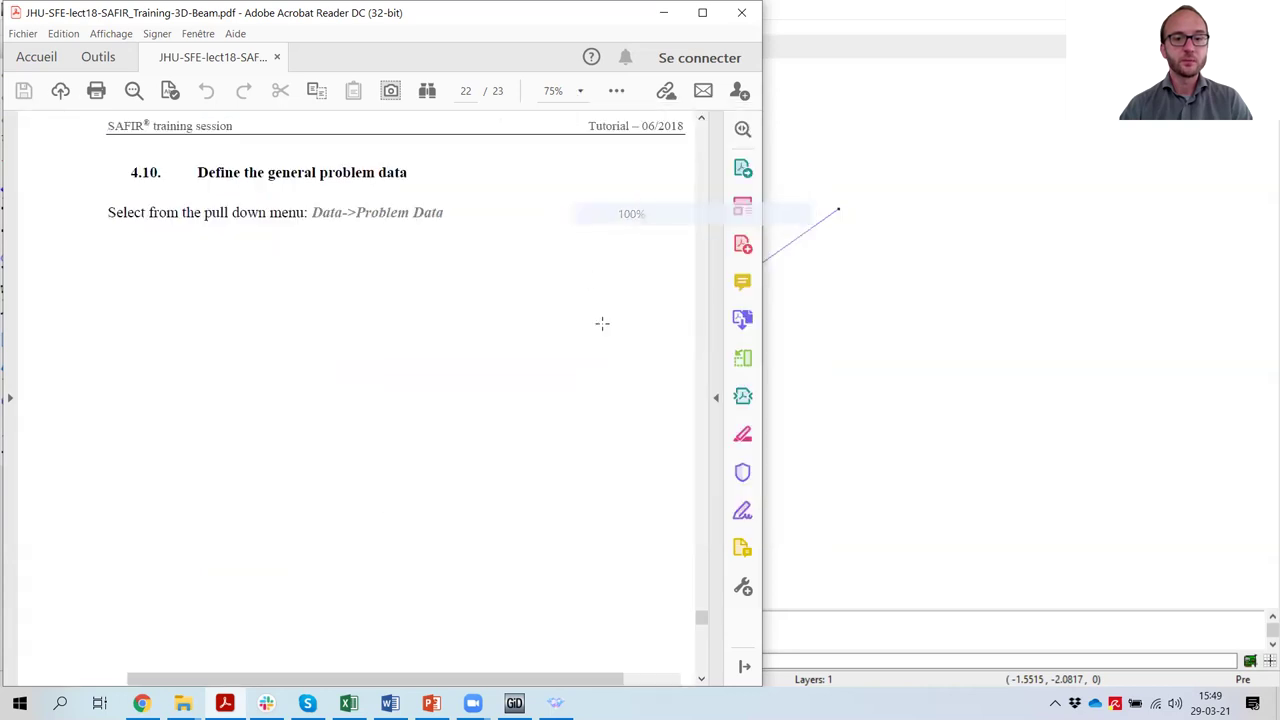
{"action": "left_click", "coordinate": [931, 38]}
Step: Open the mass data for dynamic calculation and define Mass on Beam with a distributed beam mass of 100.0 and rotational inertia of 2.0
{"action": "left_click", "coordinate": [178, 28]}
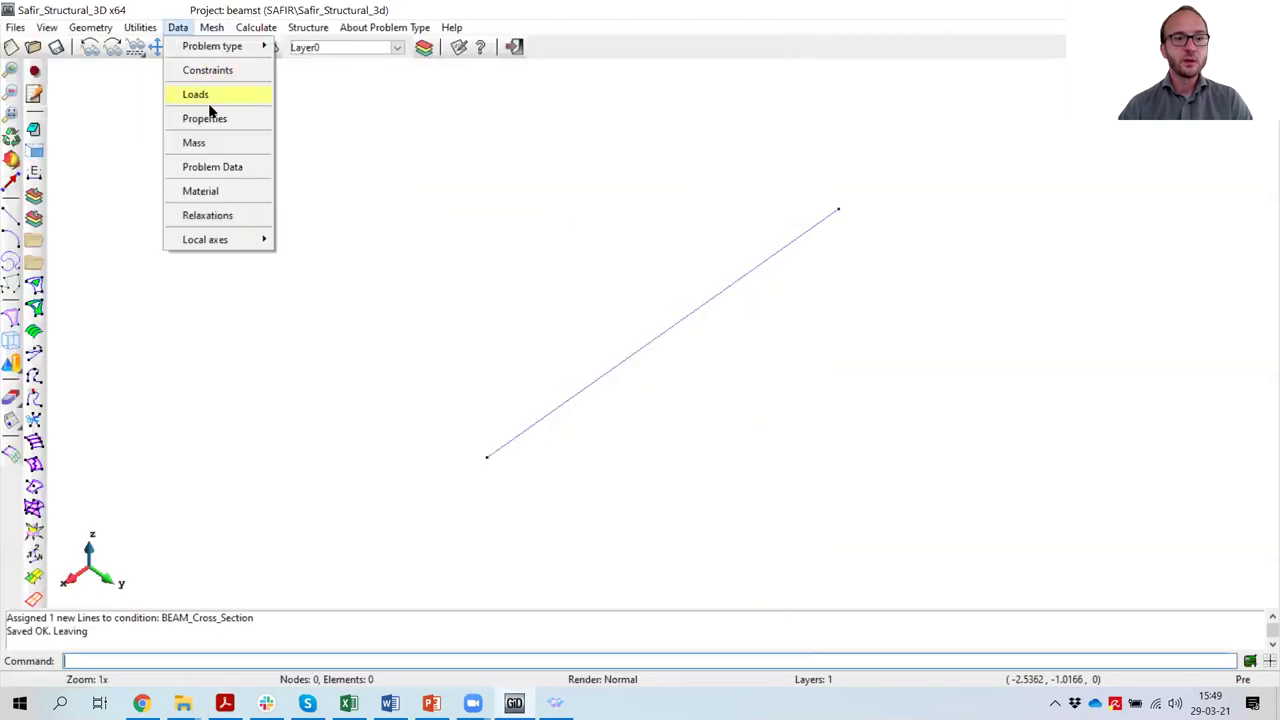
{"action": "left_click", "coordinate": [203, 146]}
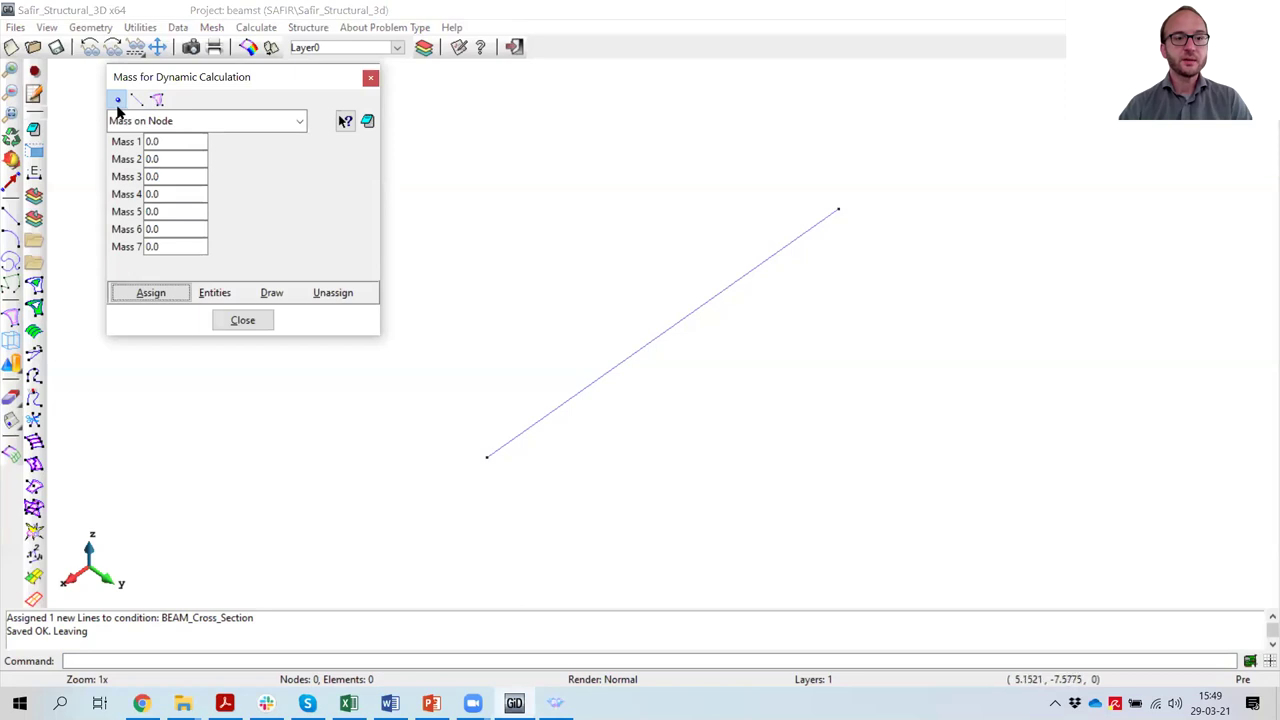
{"action": "left_click", "coordinate": [137, 100]}
{"action": "left_click", "coordinate": [222, 141]}
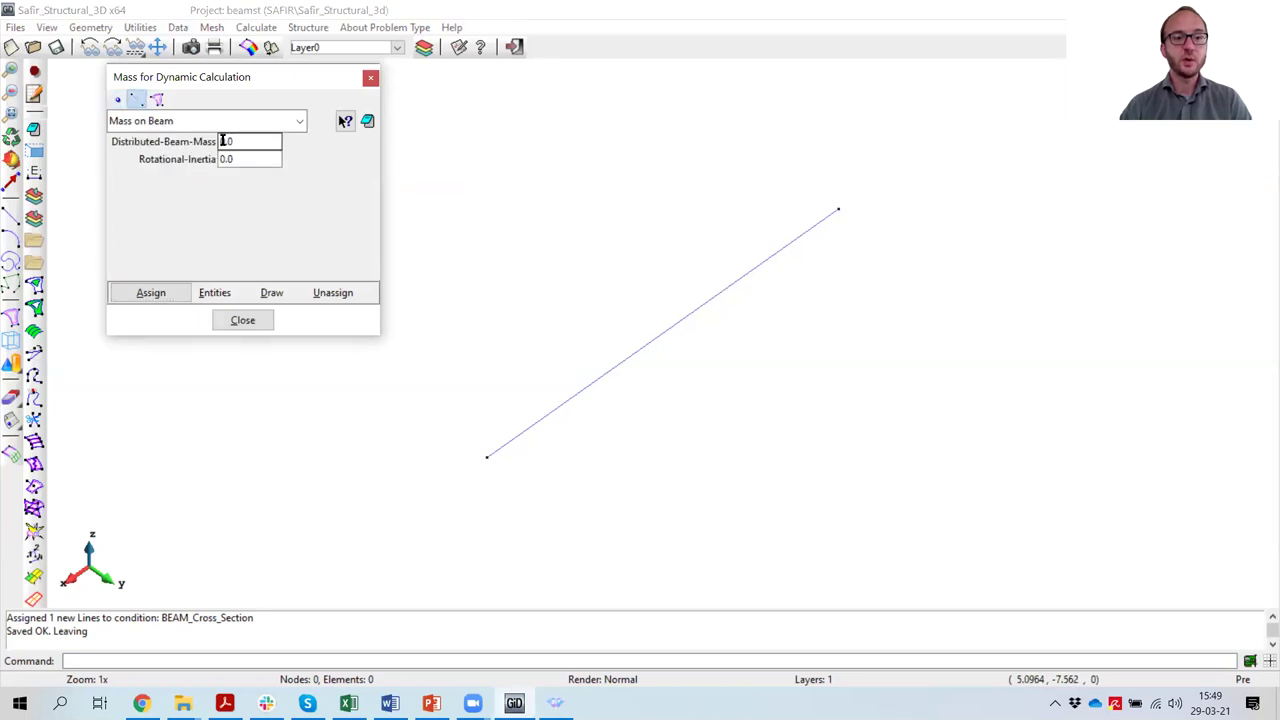
{"action": "type", "text": "10"}
{"action": "left_click", "coordinate": [219, 160]}
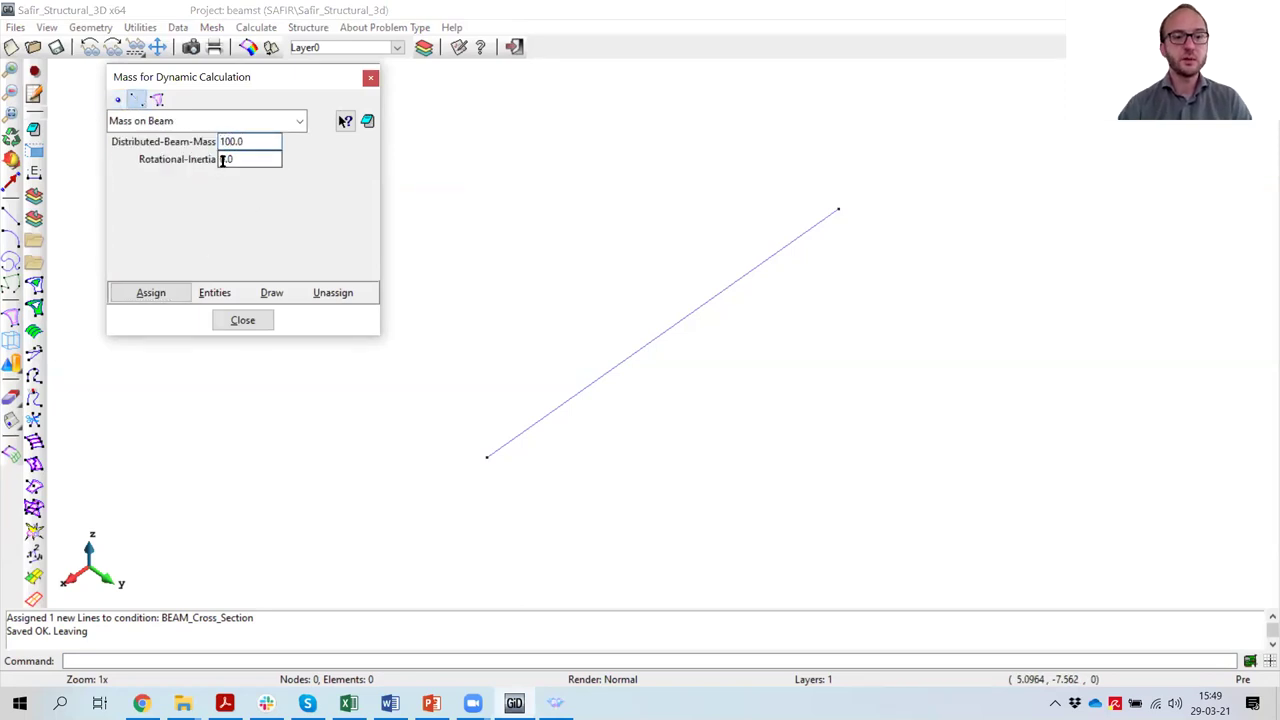
{"action": "type", "text": "2"}
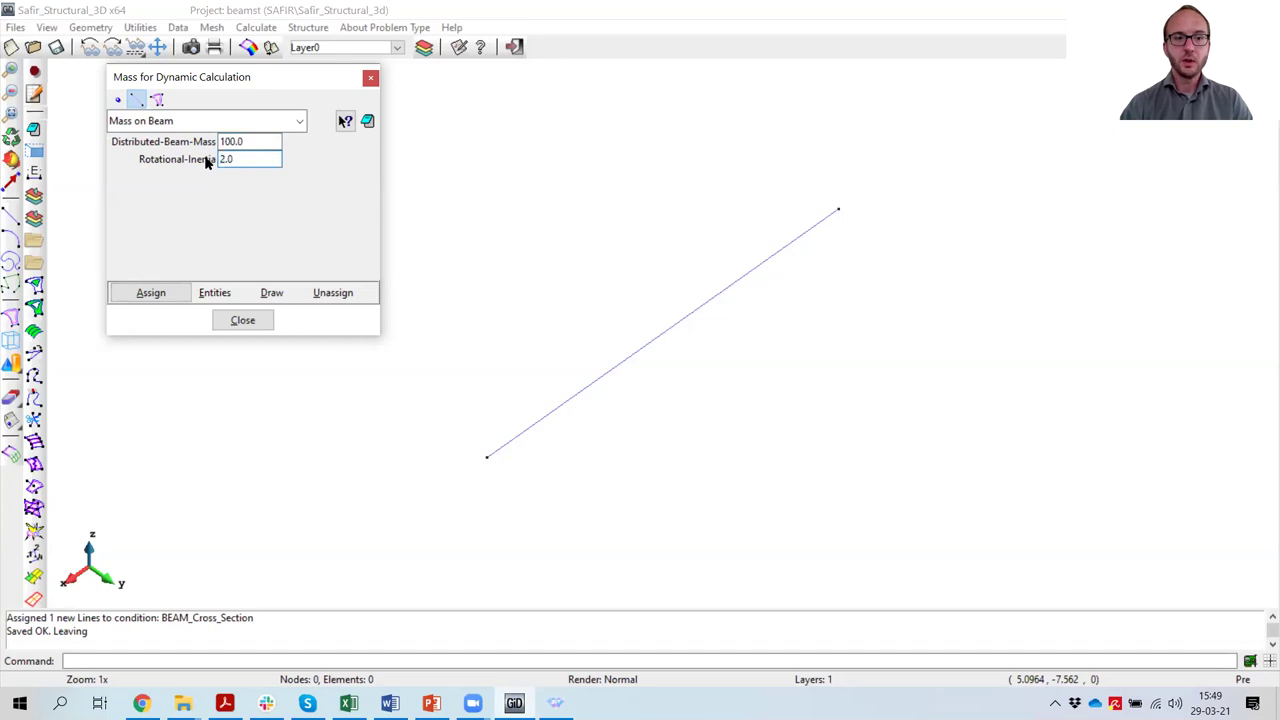
Step: Assign the mass to the beam line and close the mass settings
{"action": "left_click", "coordinate": [151, 292]}
{"action": "left_click", "coordinate": [666, 331]}
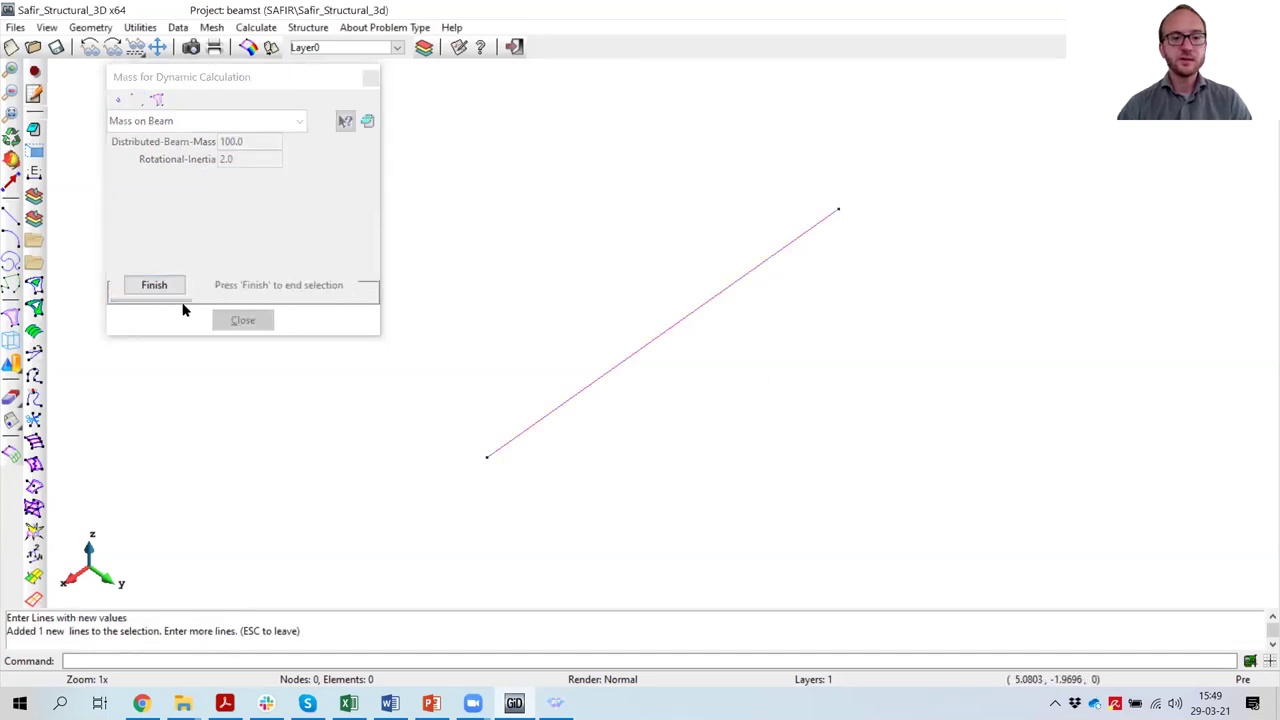
{"action": "left_click", "coordinate": [155, 286]}
{"action": "left_click", "coordinate": [240, 320]}
Step: Open the general problem data, set Loads to DYNAMIC PURE NR, and set TIMESTEPMIN to 0.002
{"action": "left_click", "coordinate": [178, 27]}
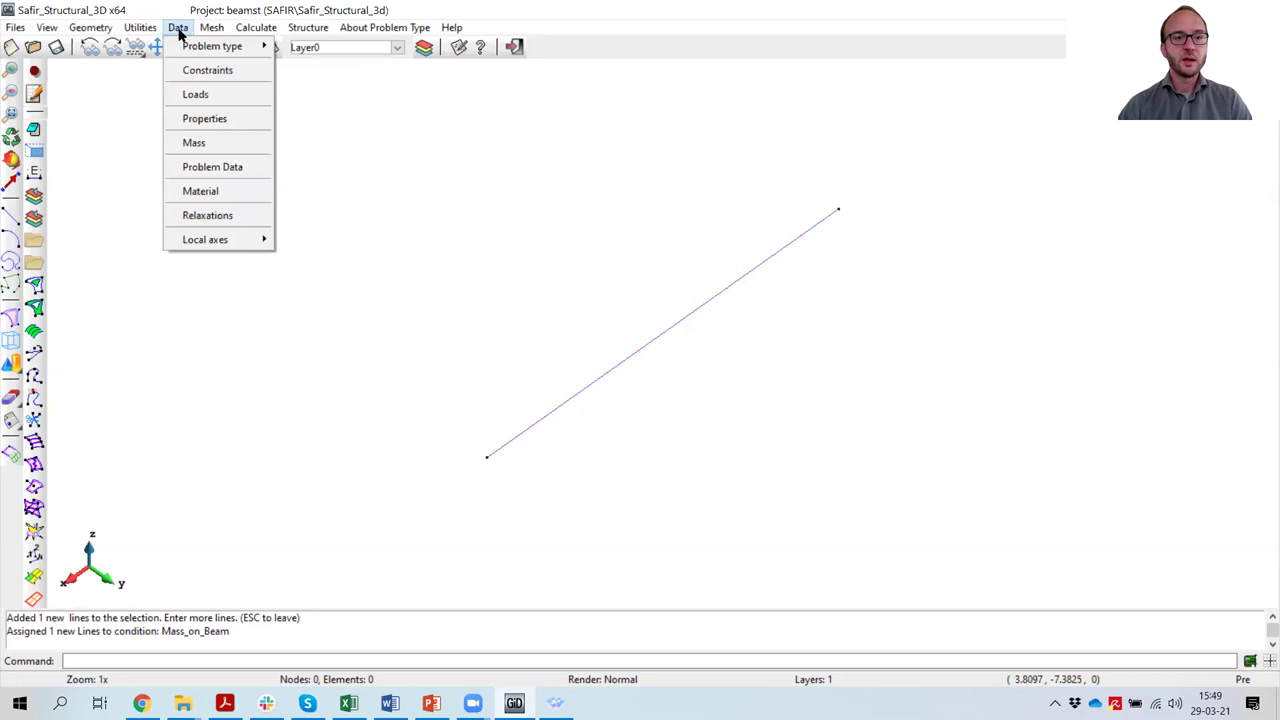
{"action": "left_click", "coordinate": [215, 168]}
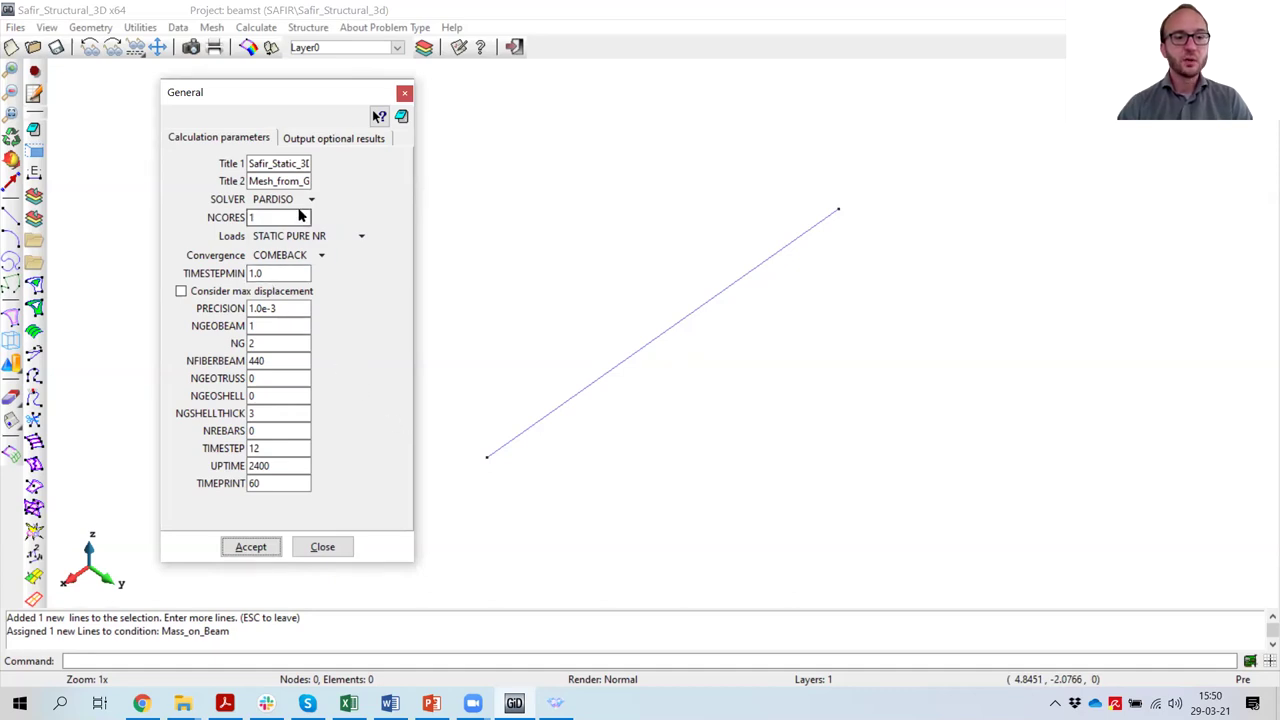
{"action": "left_click", "coordinate": [271, 177]}
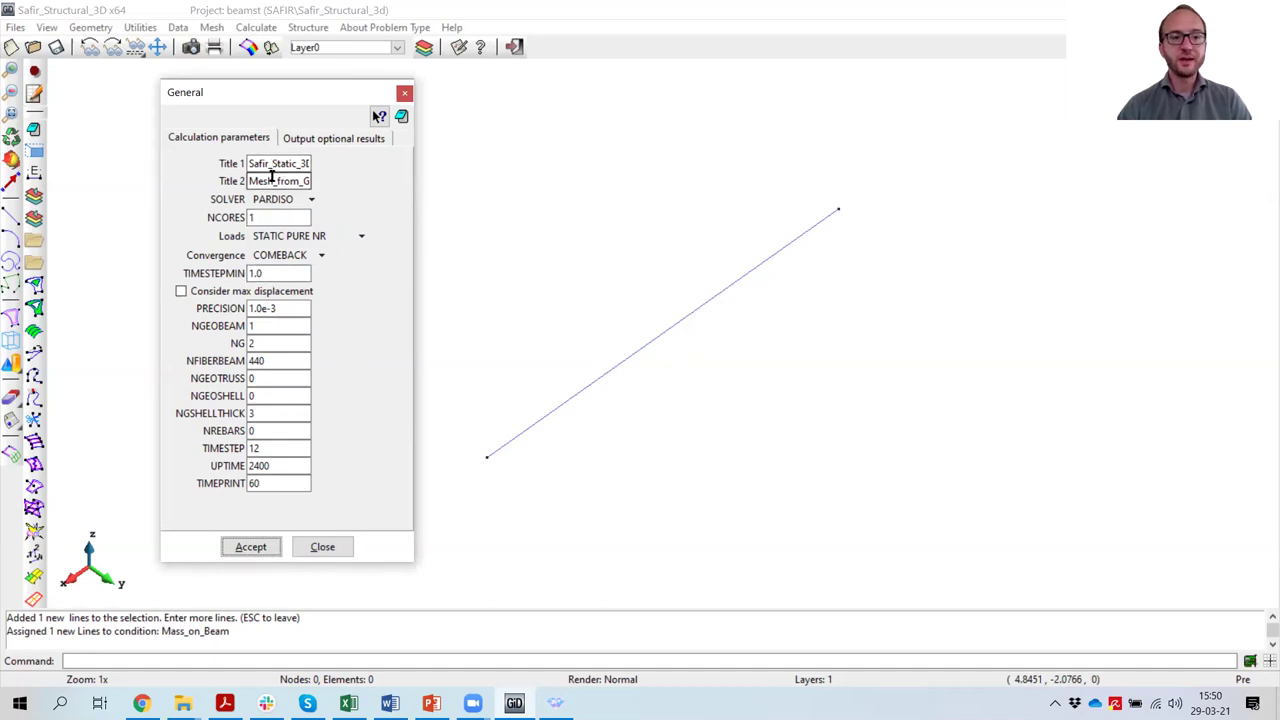
{"action": "left_click", "coordinate": [296, 238]}
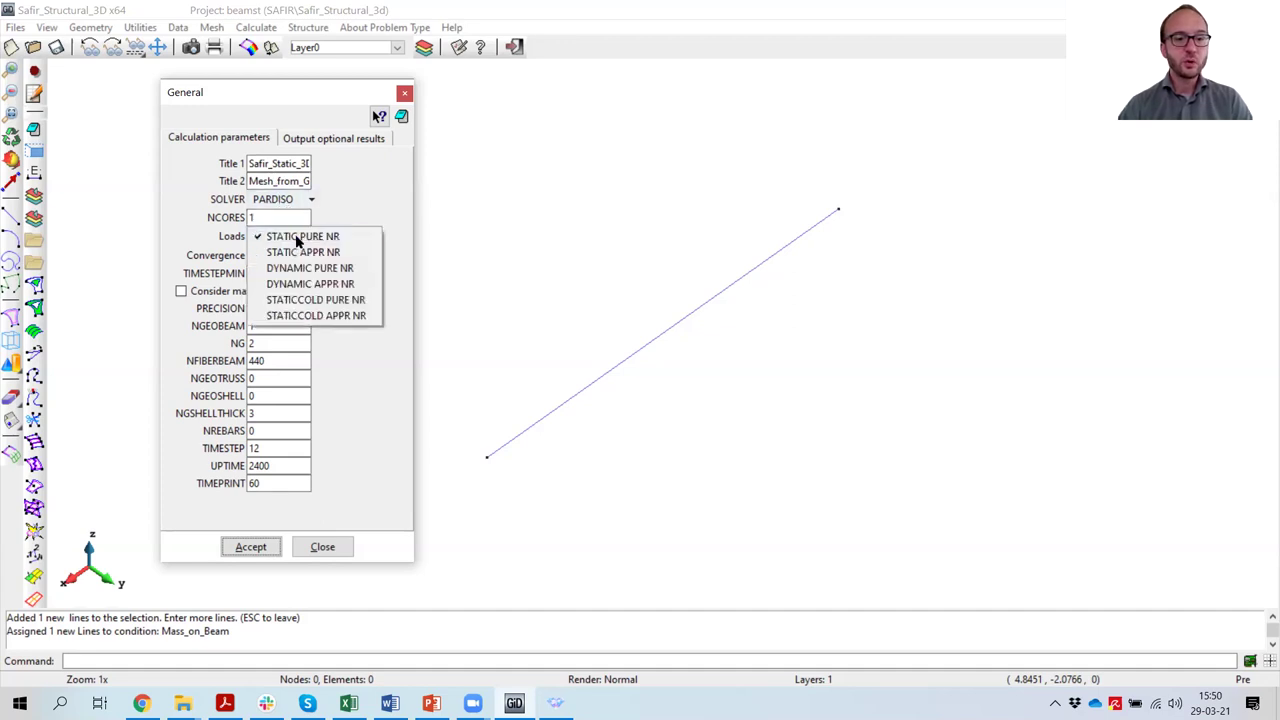
{"action": "left_click", "coordinate": [322, 268]}
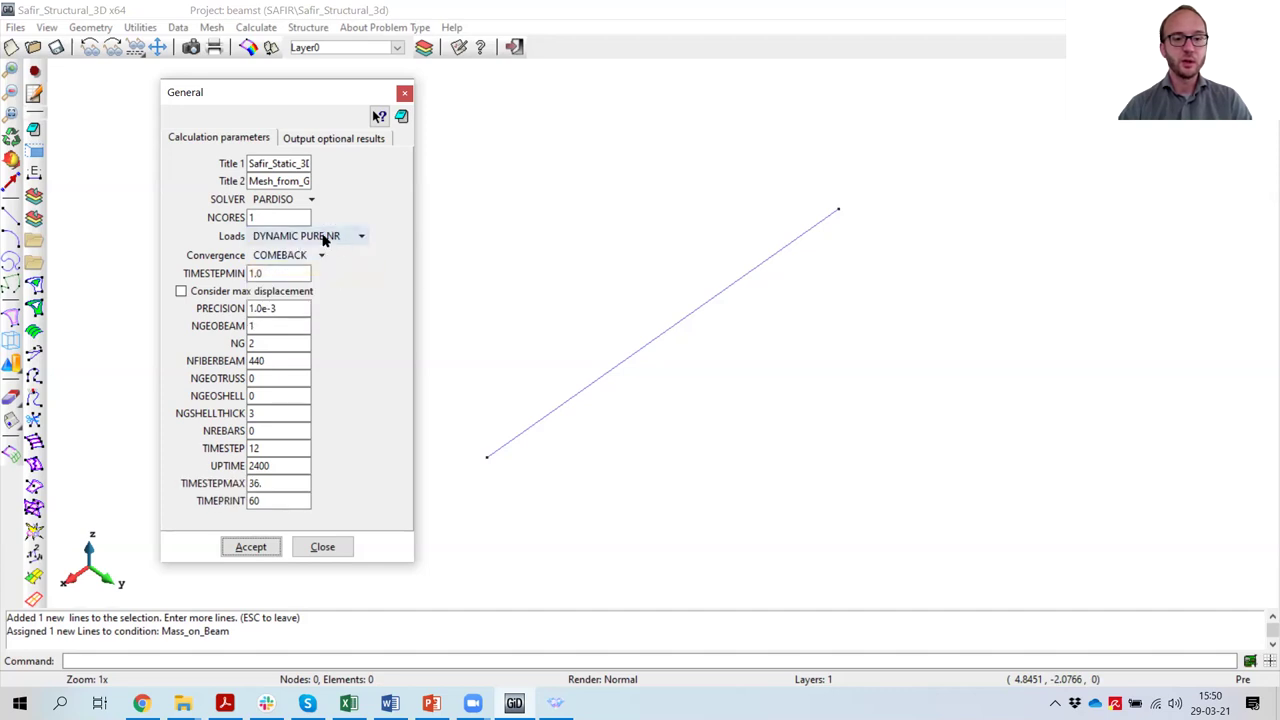
{"action": "left_click", "coordinate": [278, 273]}
{"action": "left_click_drag", "start_coordinate": [278, 273], "coordinate": [237, 268]}
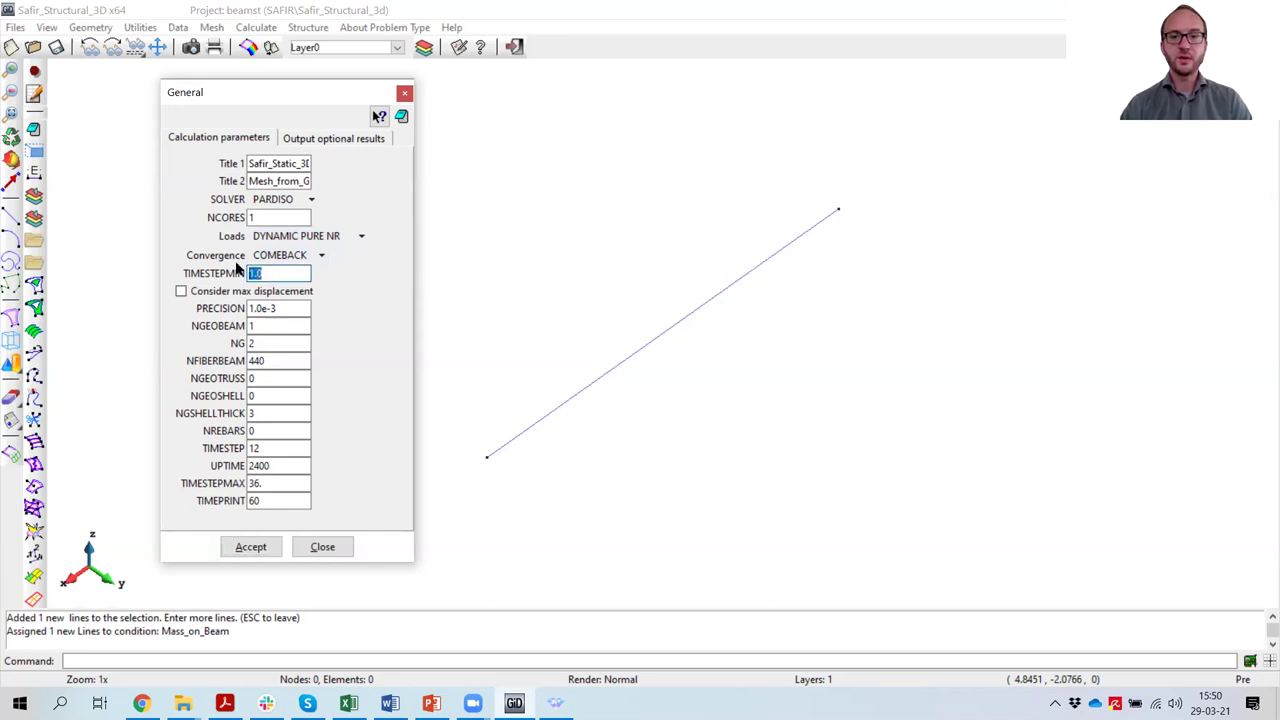
{"action": "type", "text": "0.002"}
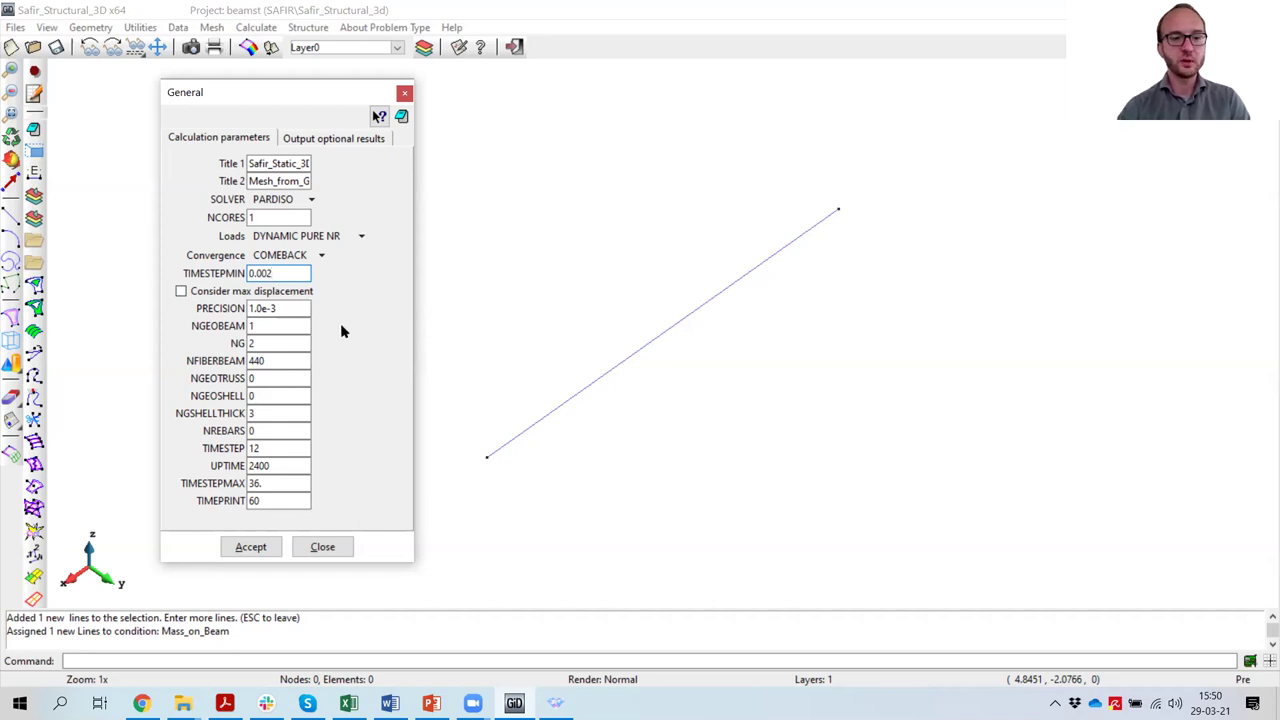
Step: Set the maximum number of beam fibers, NFIBERBEAM, to 1000 in the calculation parameters
{"action": "left_click", "coordinate": [289, 308]}
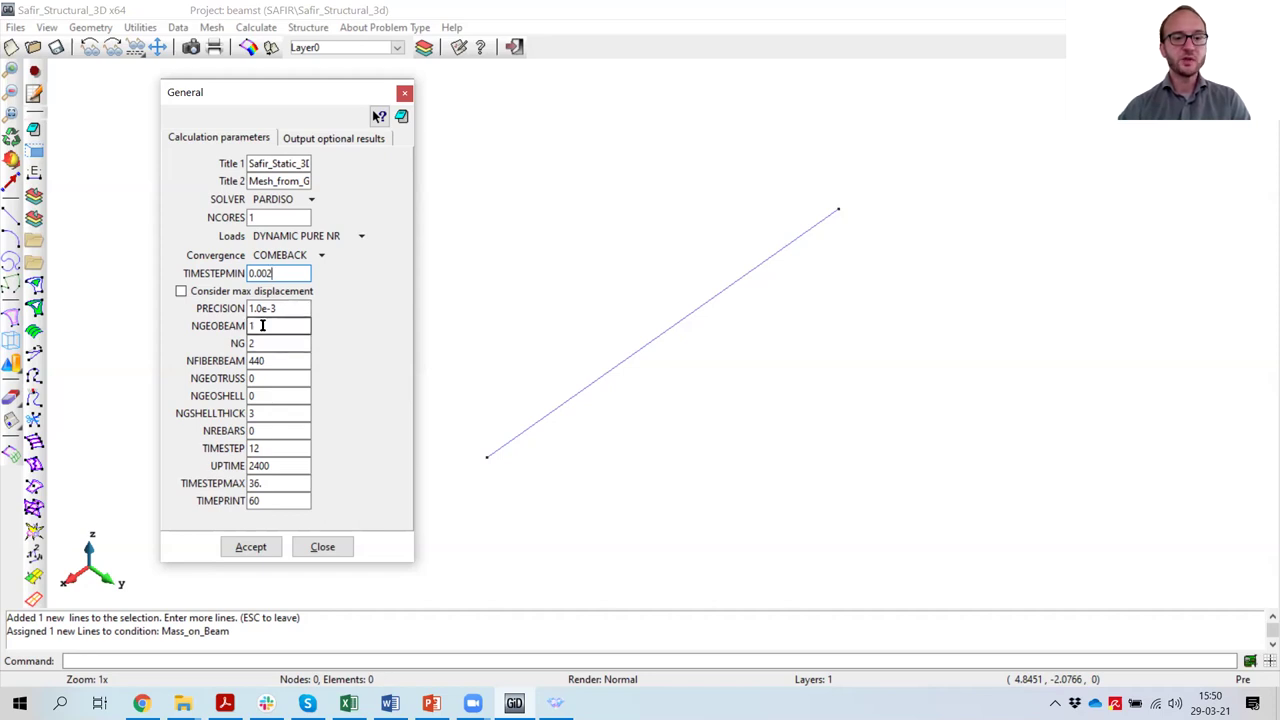
{"action": "mouse_move", "coordinate": [262, 325]}
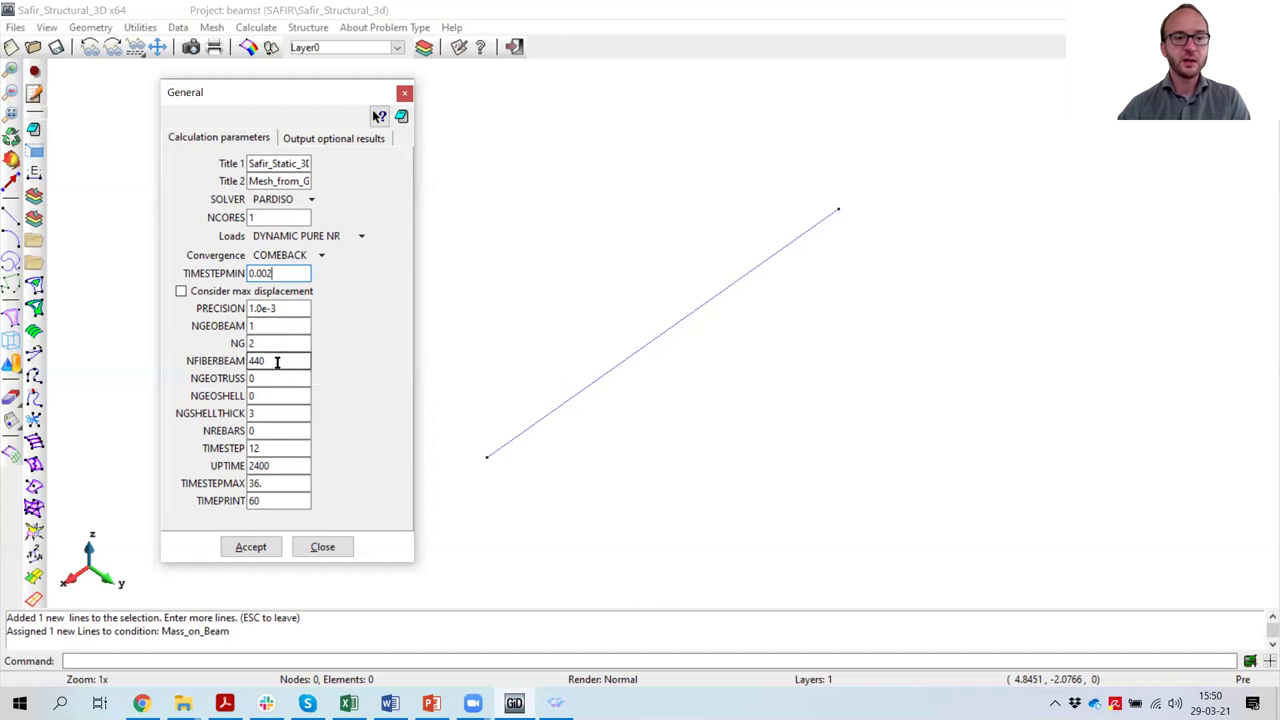
{"action": "left_click_drag", "start_coordinate": [276, 361], "coordinate": [250, 361]}
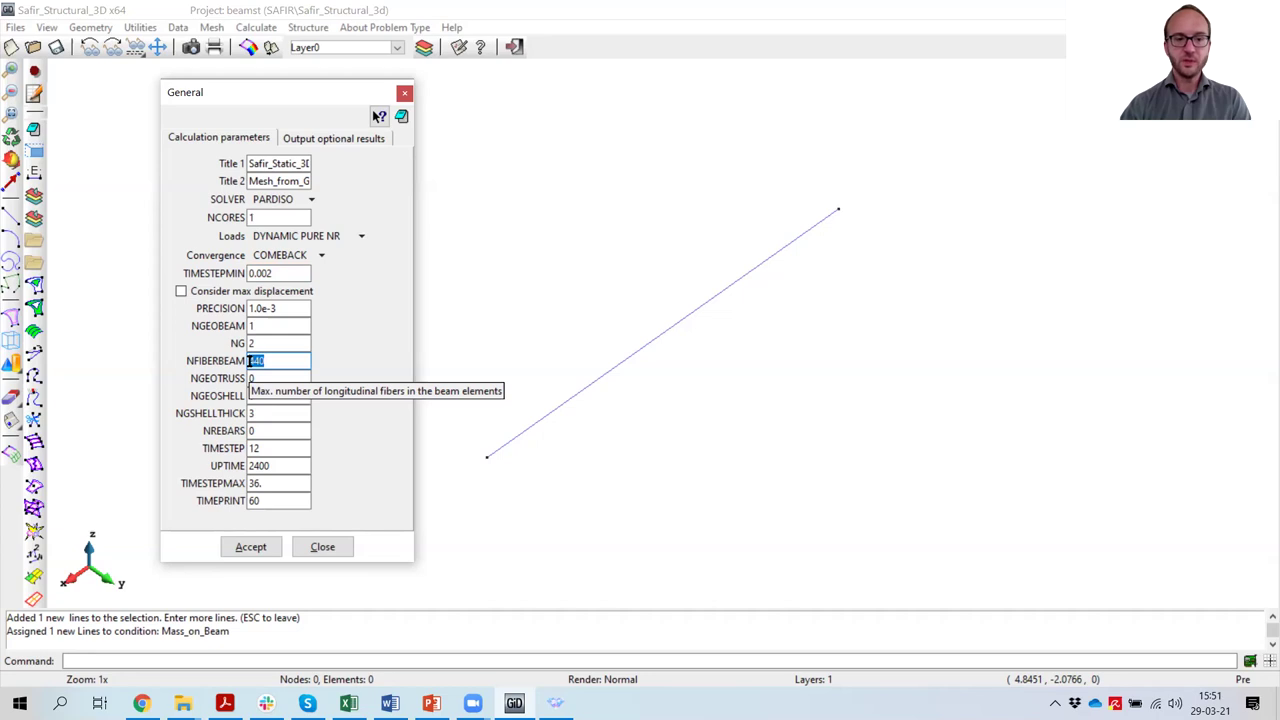
{"action": "type", "text": "1000"}
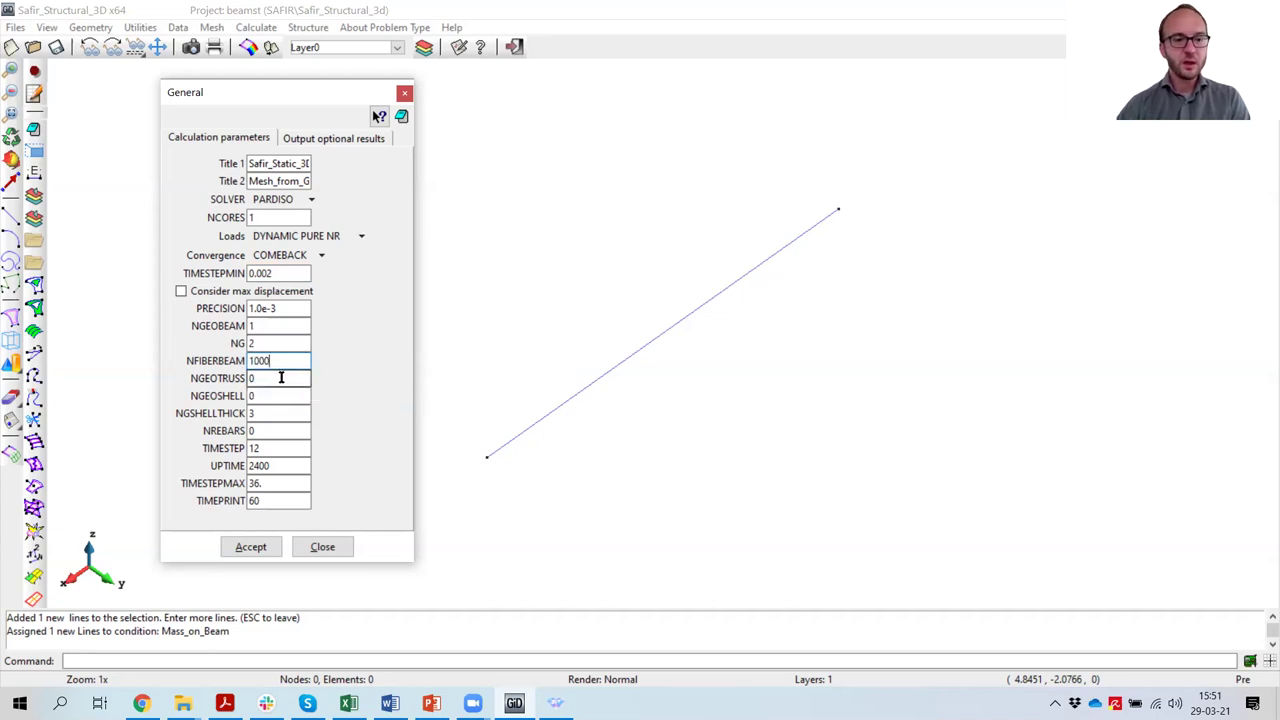
Step: Set TIMESTEP to 2 and the calculation end time UPTIME to 7200 in the calculation parameters
{"action": "left_click", "coordinate": [271, 448]}
{"action": "left_click", "coordinate": [224, 703]}
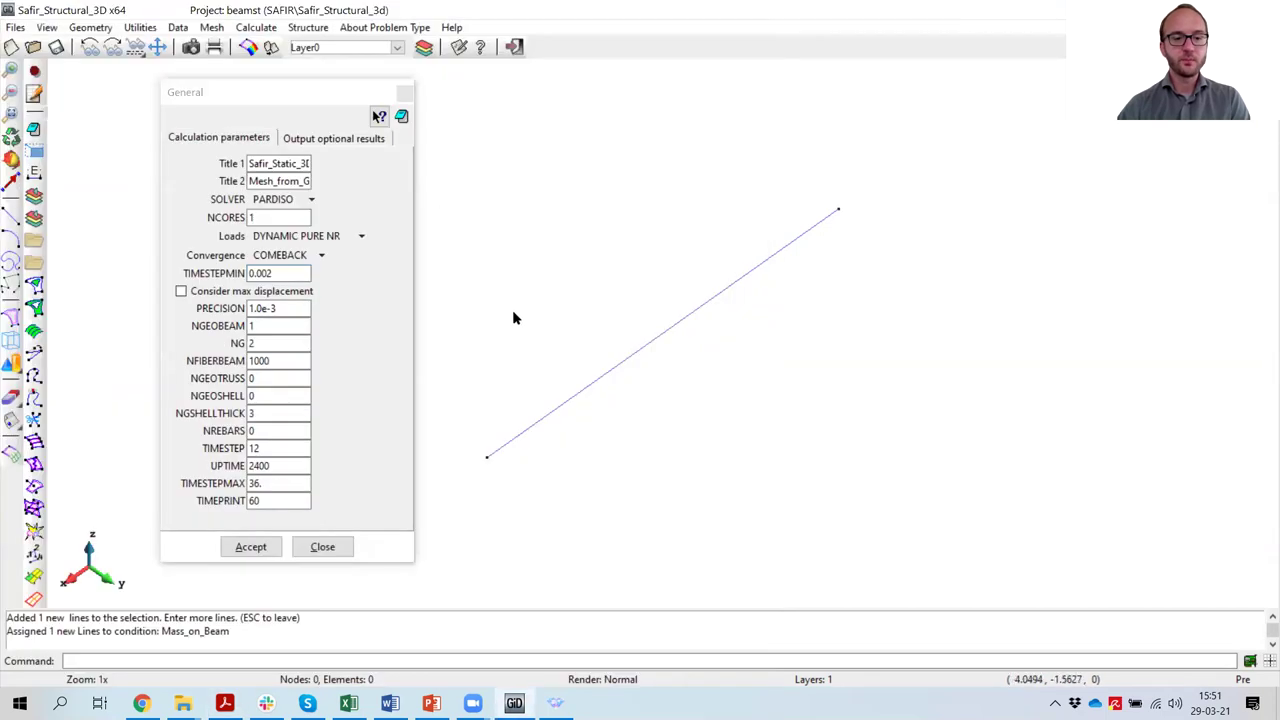
{"action": "left_click", "coordinate": [514, 703]}
{"action": "double_click", "coordinate": [255, 448]}
{"action": "type", "text": "2"}
{"action": "key", "text": "Tab"}
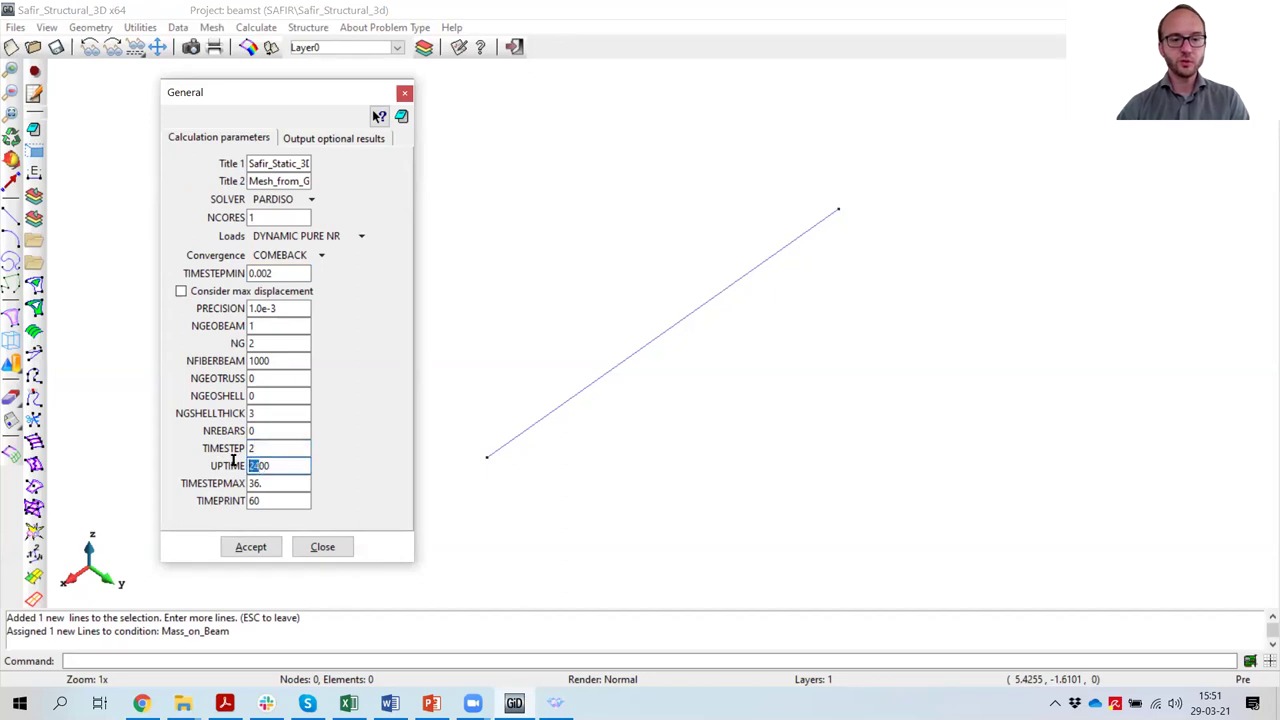
{"action": "type", "text": "7200"}
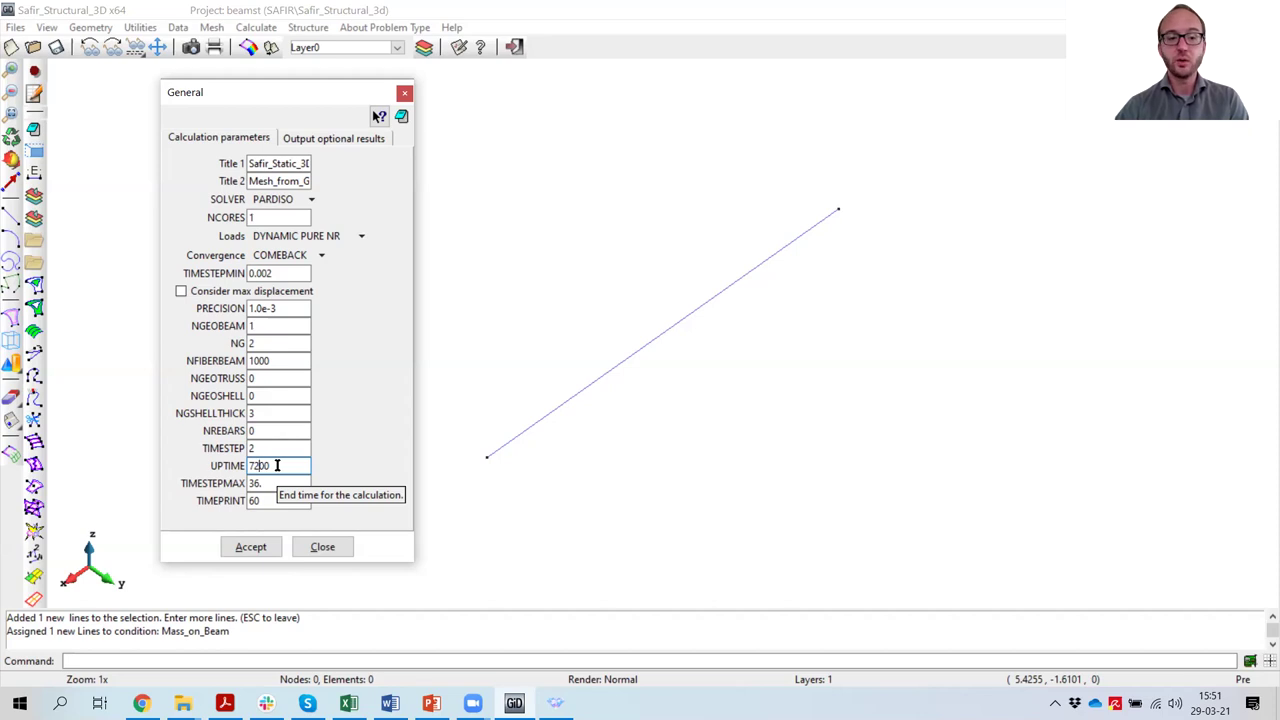
Step: Set TIMESTEPMAX to 72. and TIMEPRINT to 2., and accept the calculation parameters
{"action": "left_click", "coordinate": [259, 483]}
{"action": "left_click_drag", "start_coordinate": [259, 483], "coordinate": [250, 484]}
{"action": "type", "text": "12"}
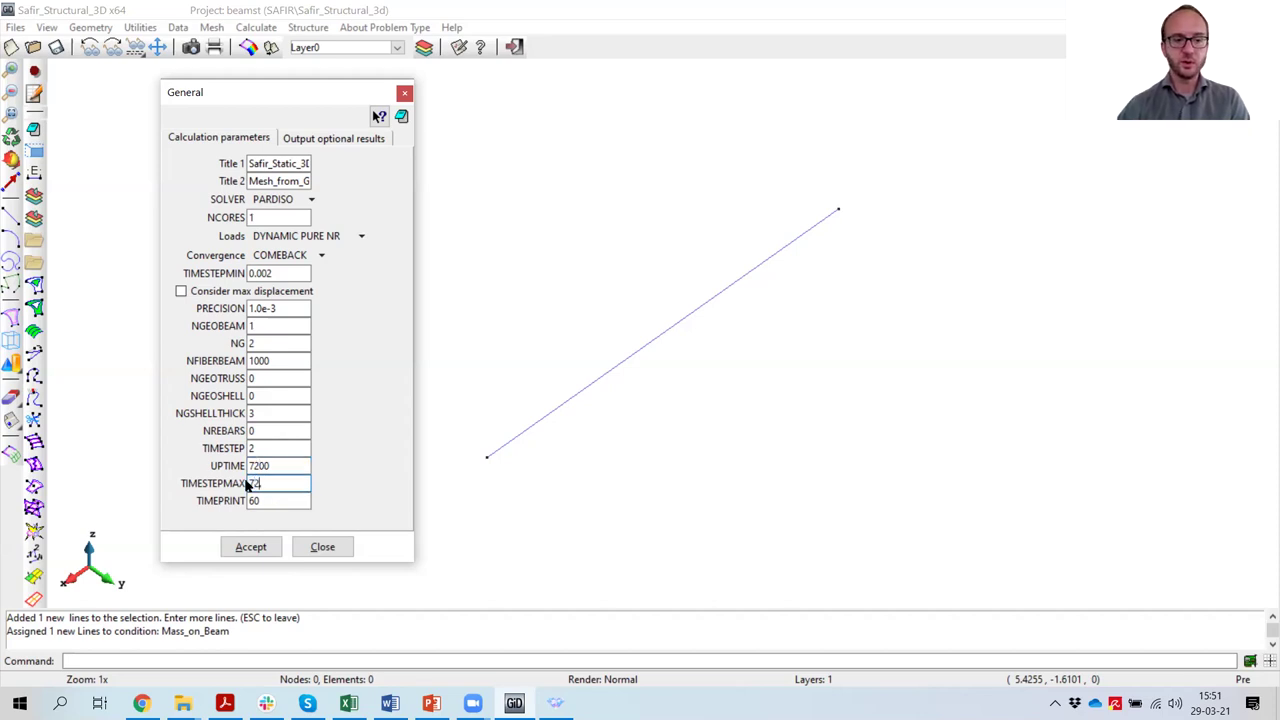
{"action": "left_click_drag", "start_coordinate": [267, 502], "coordinate": [243, 503]}
{"action": "type", "text": "2."}
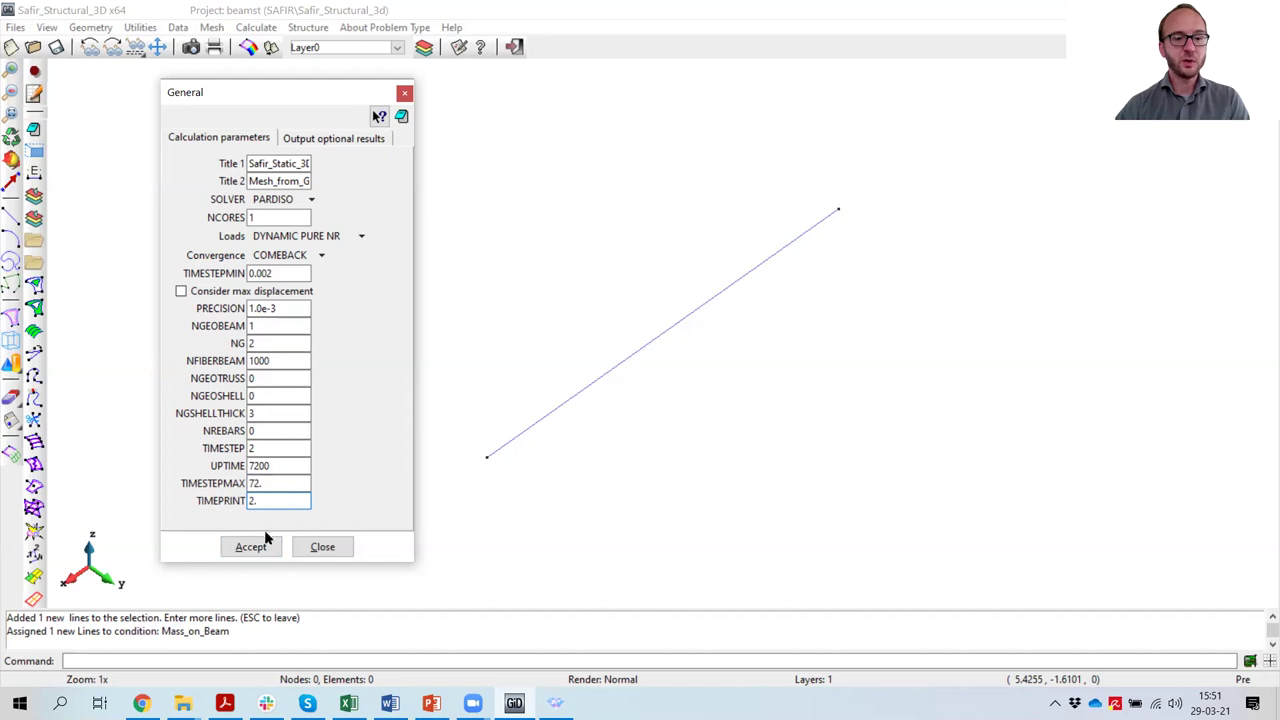
{"action": "left_click", "coordinate": [260, 544]}
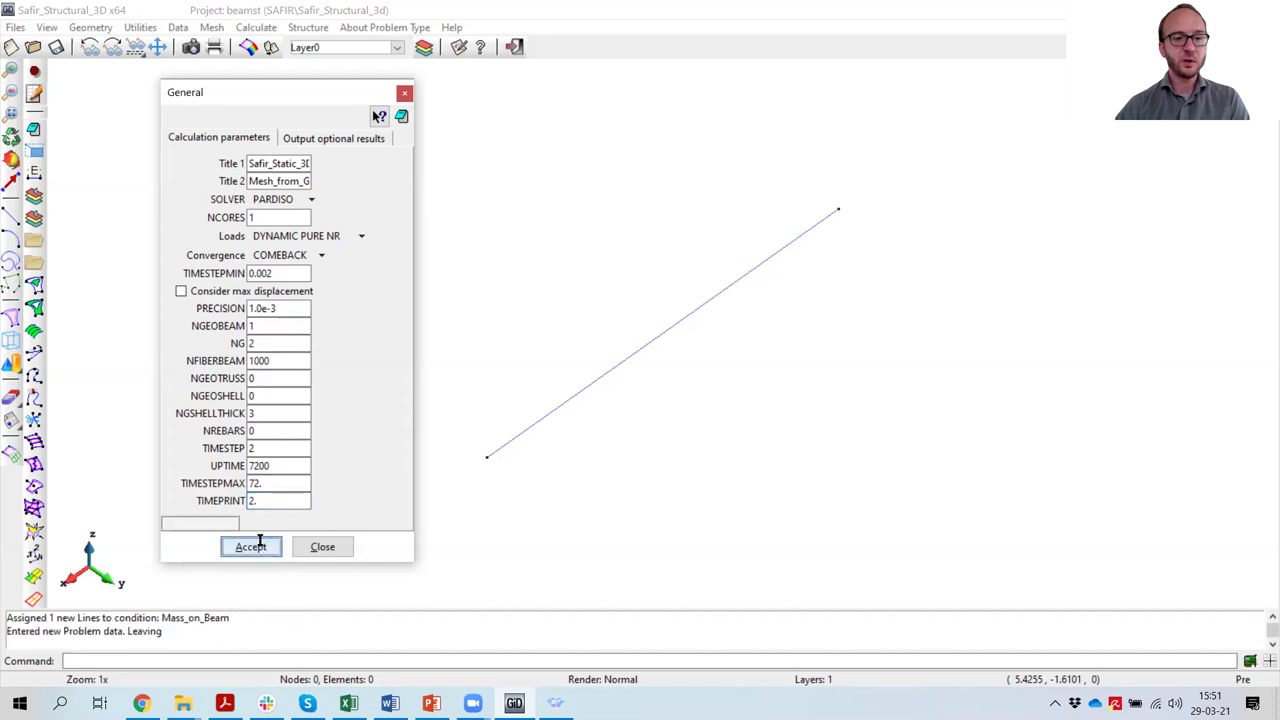
Step: Accept the optional output results with reactions and beam internal forces printed, close the problem data, and save the project
{"action": "left_click", "coordinate": [325, 140]}
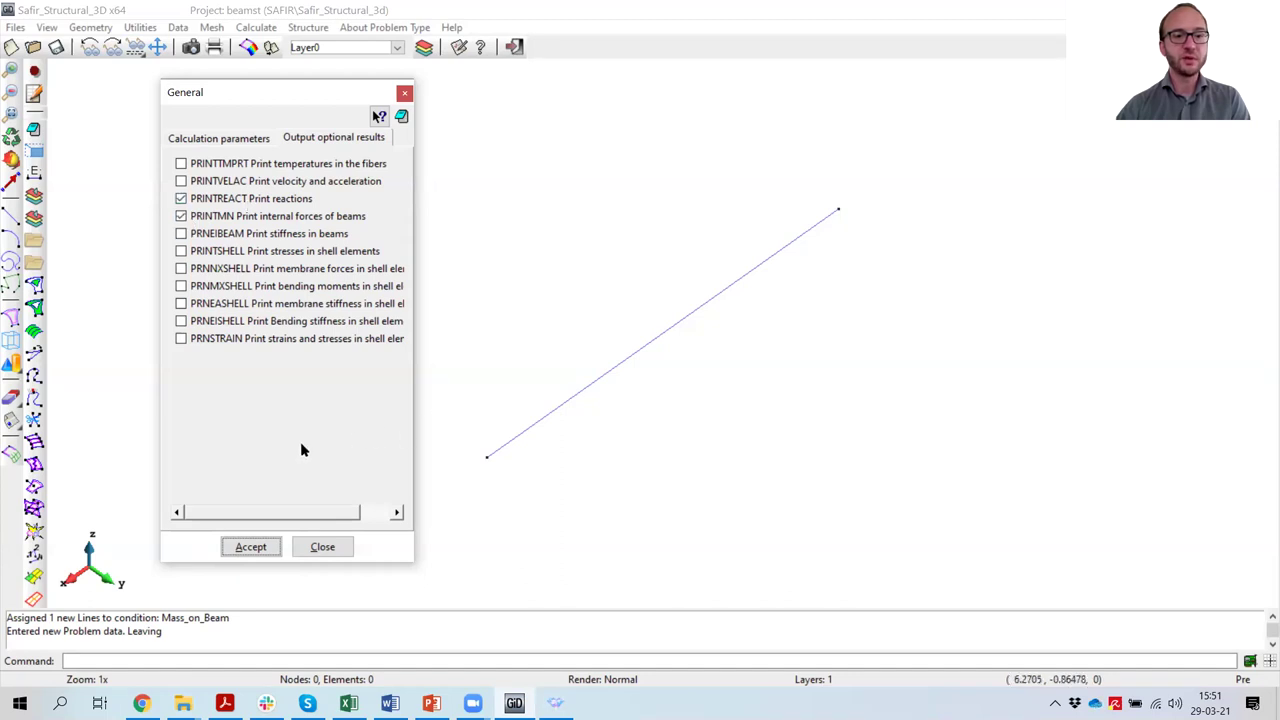
{"action": "left_click", "coordinate": [251, 547]}
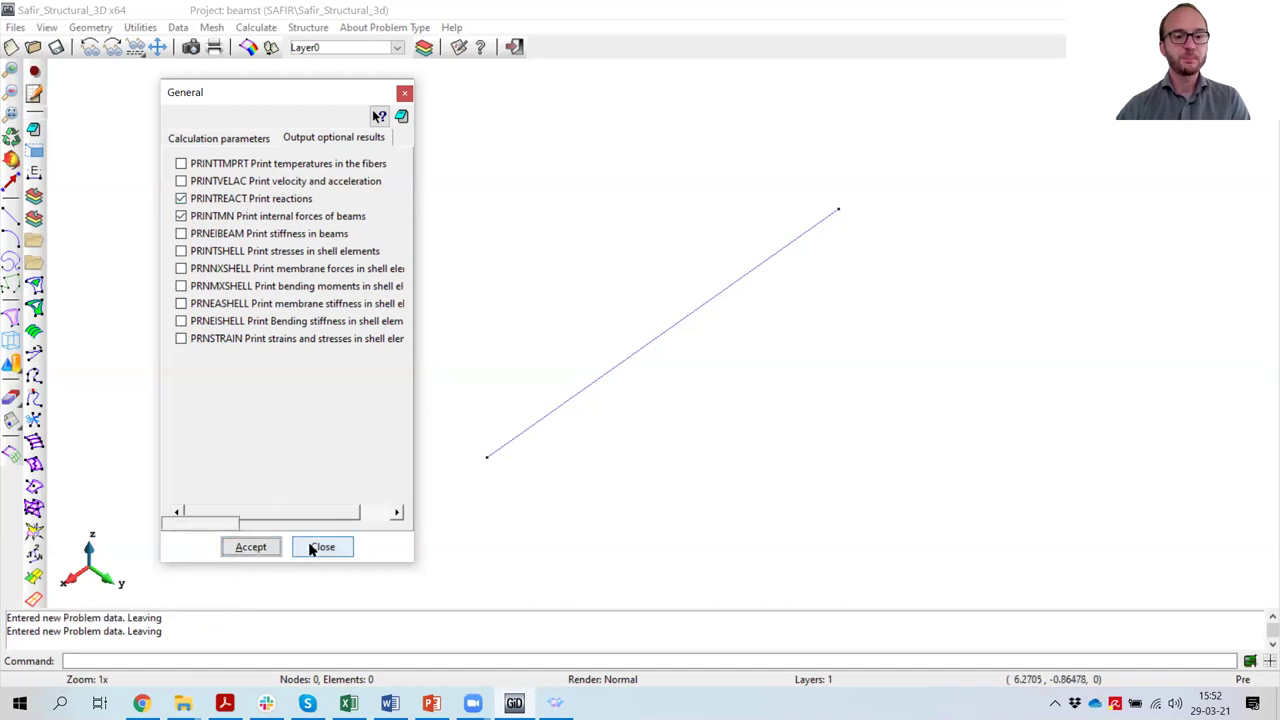
{"action": "left_click", "coordinate": [314, 546]}
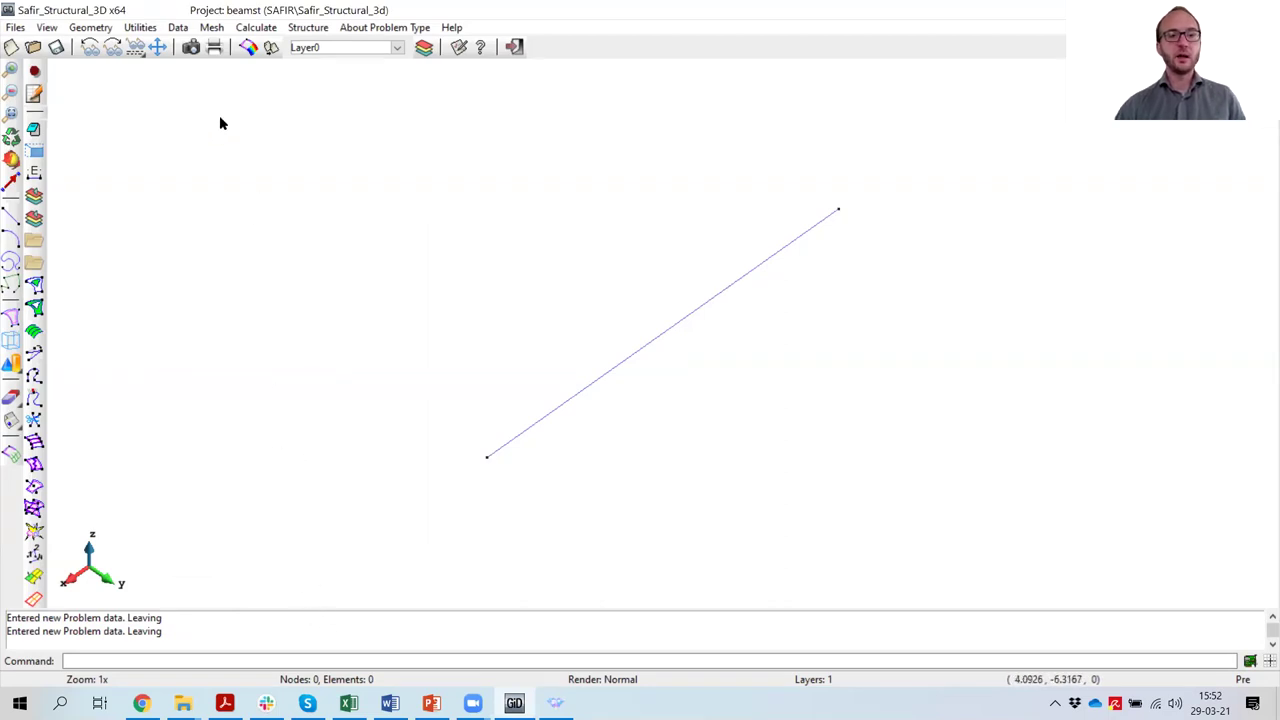
{"action": "left_click", "coordinate": [57, 47]}
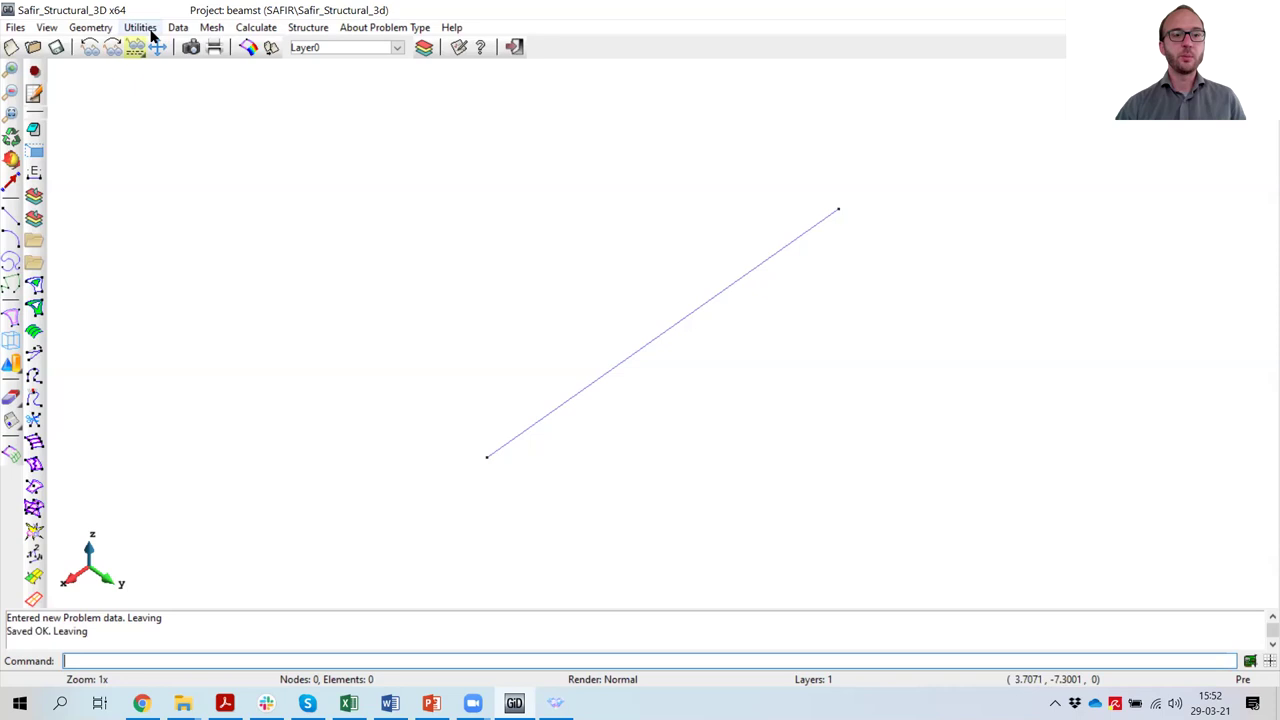
Step: Assign a structured mesh of 12 cells to the beam line and finish the assignment
{"action": "left_click", "coordinate": [177, 28]}
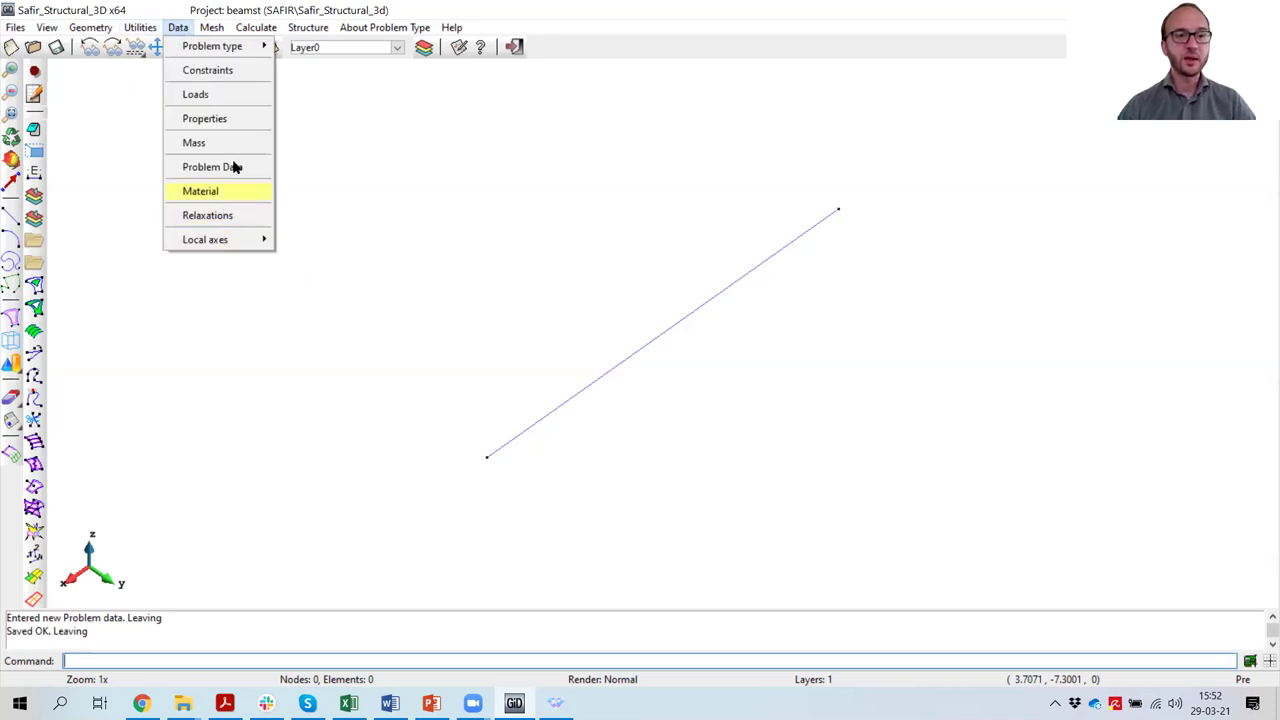
{"action": "mouse_move", "coordinate": [215, 32]}
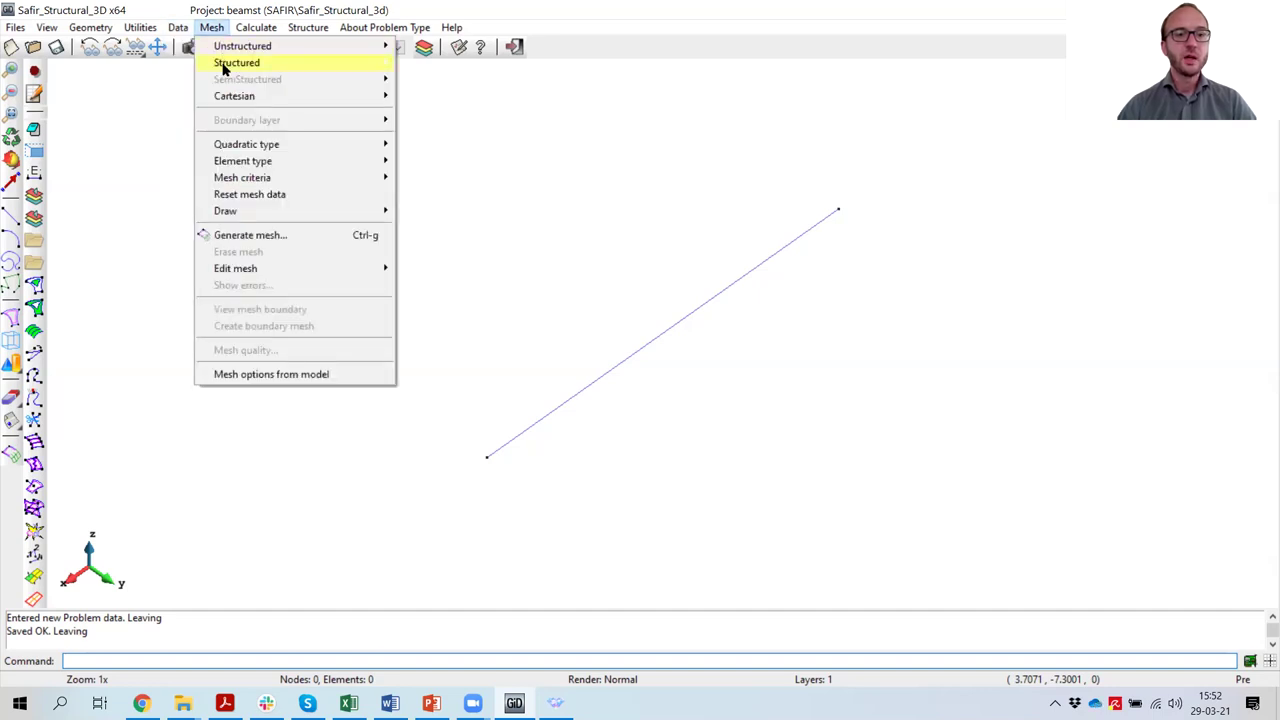
{"action": "mouse_move", "coordinate": [225, 64]}
{"action": "mouse_move", "coordinate": [422, 68]}
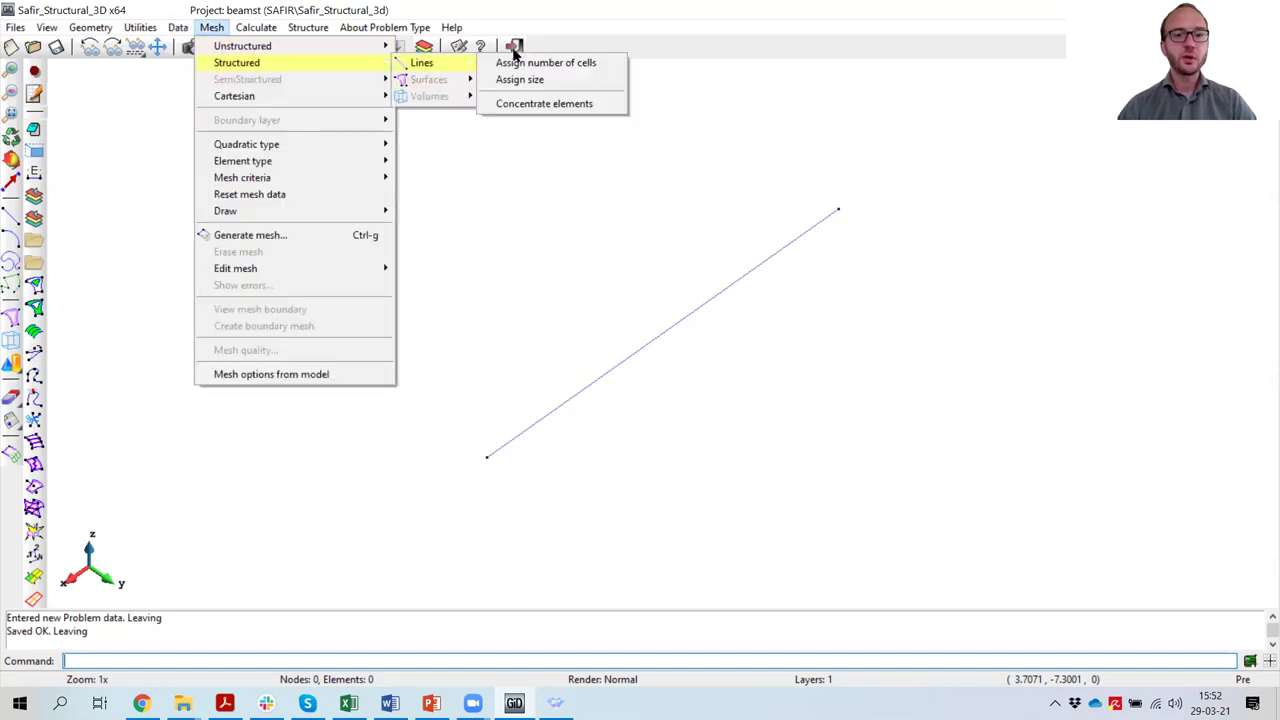
{"action": "left_click", "coordinate": [522, 65]}
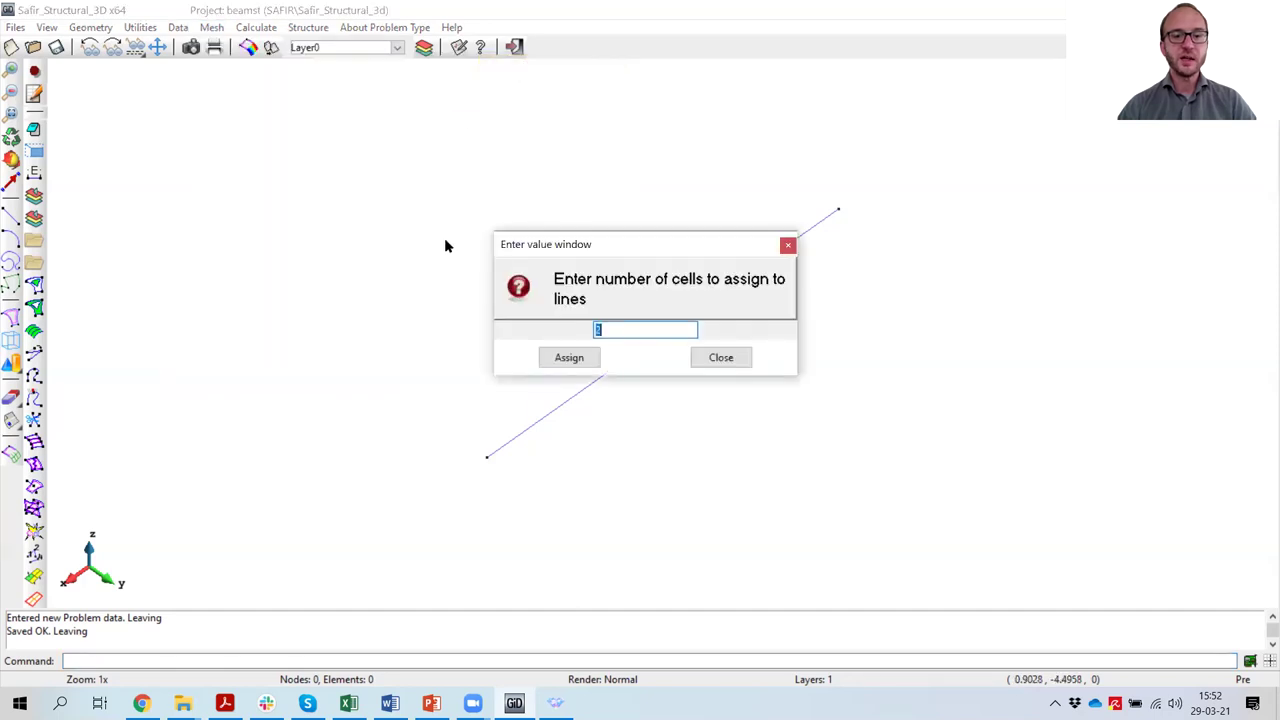
{"action": "type", "text": "12"}
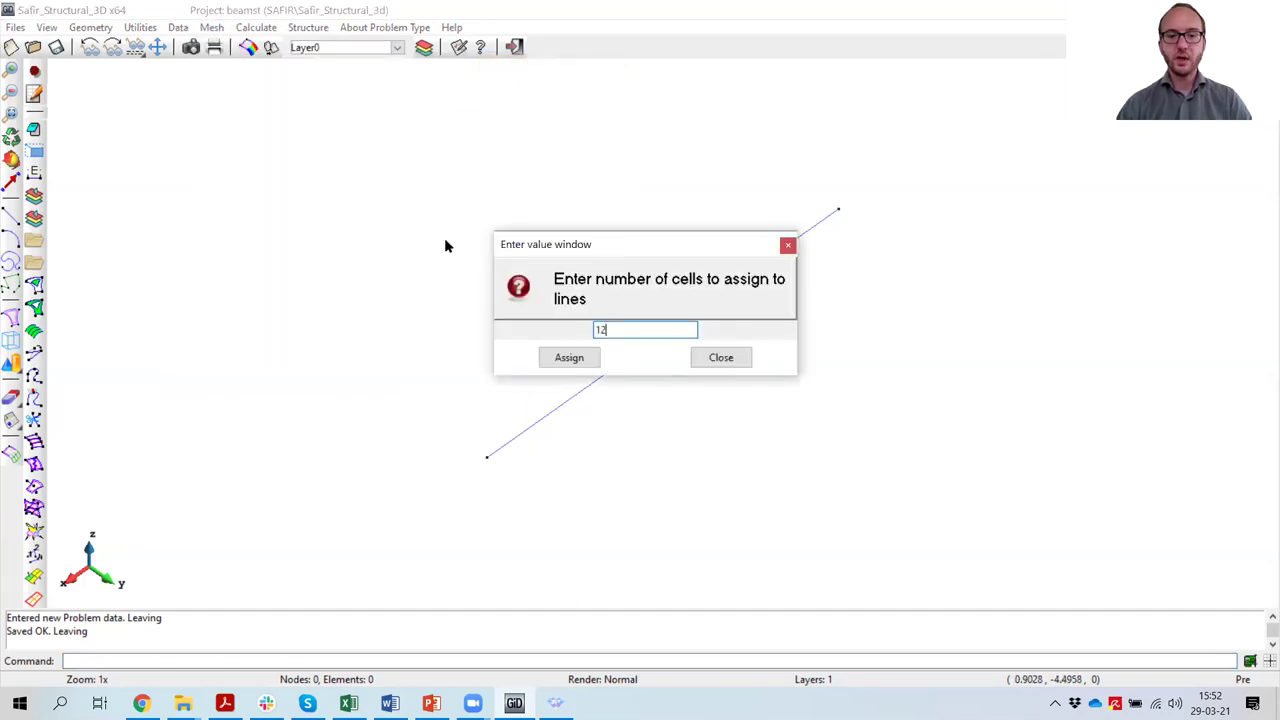
{"action": "left_click", "coordinate": [569, 357]}
{"action": "left_click", "coordinate": [600, 375]}
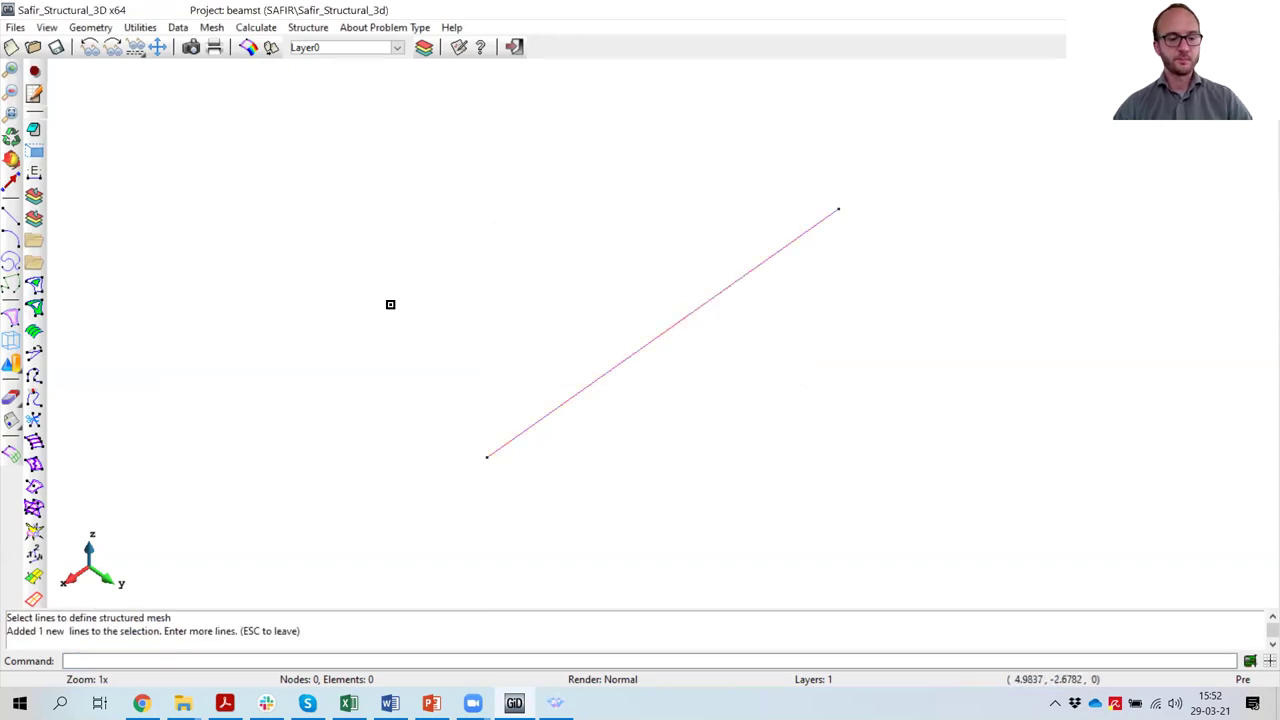
{"action": "key", "text": "Escape"}
{"action": "left_click", "coordinate": [700, 352]}
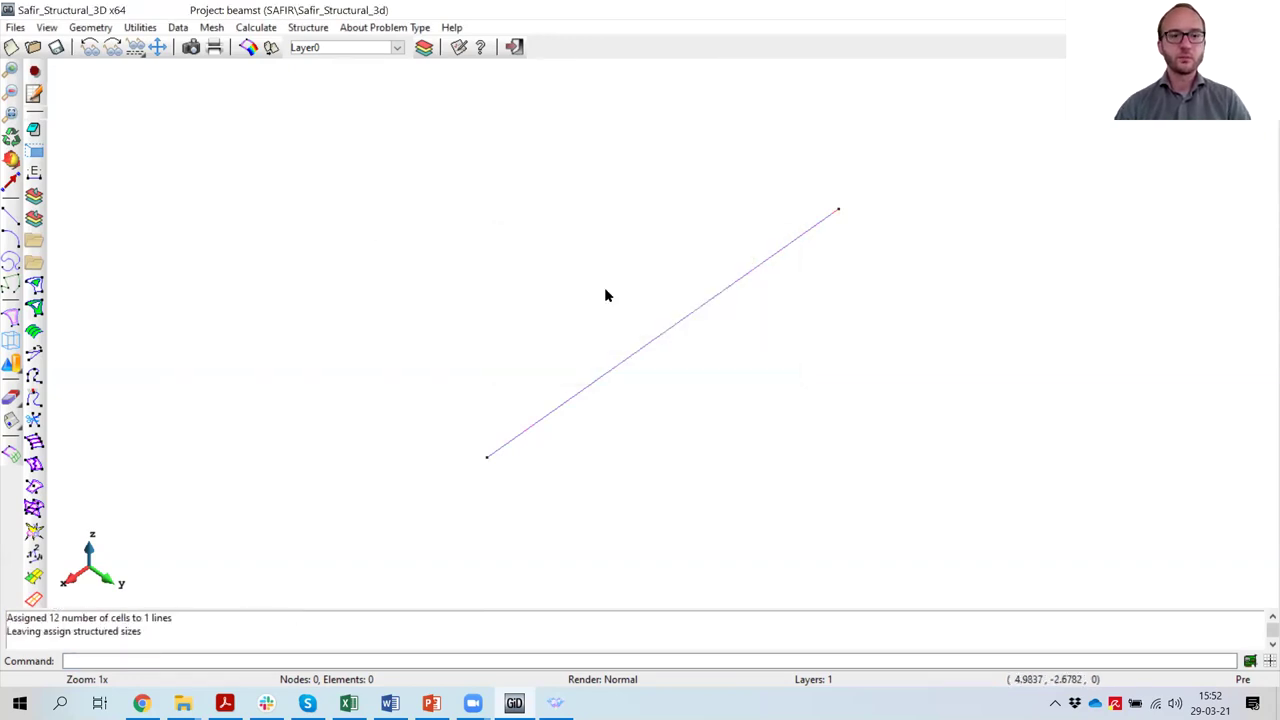
Step: Generate the mesh of the beam and close the meshing progress window
{"action": "left_click", "coordinate": [211, 27]}
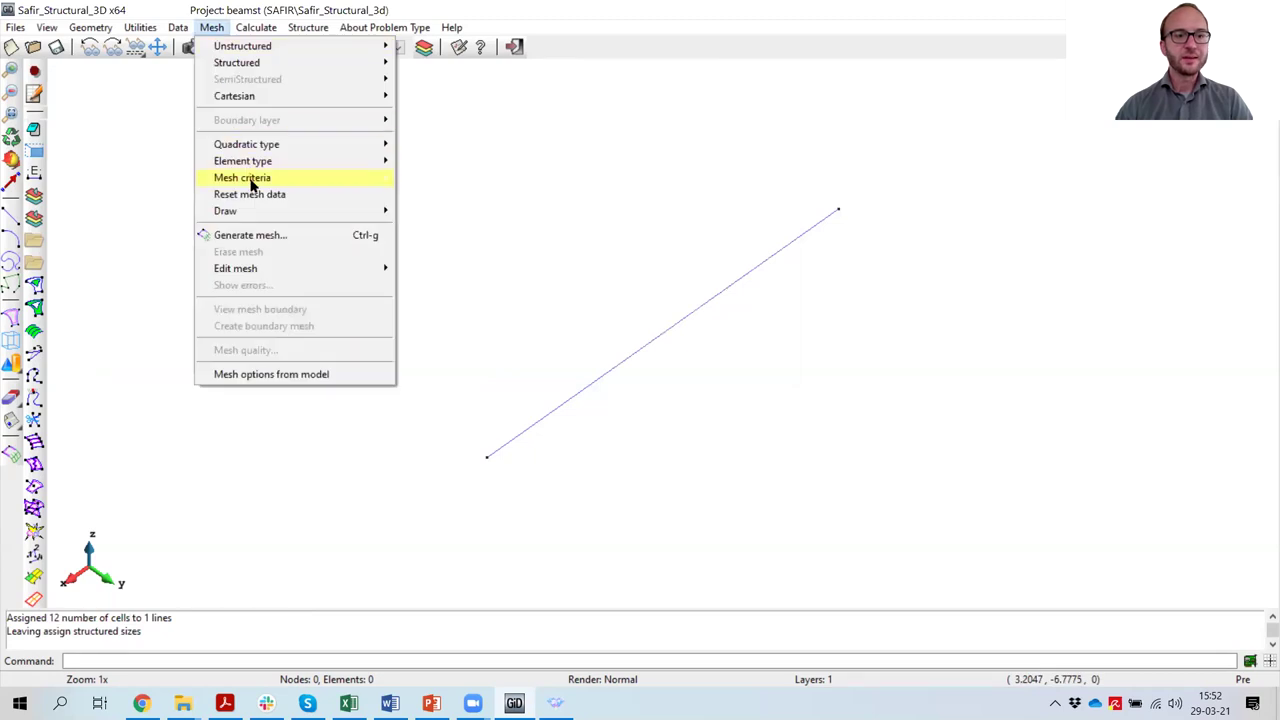
{"action": "left_click", "coordinate": [250, 234]}
{"action": "left_click", "coordinate": [281, 227]}
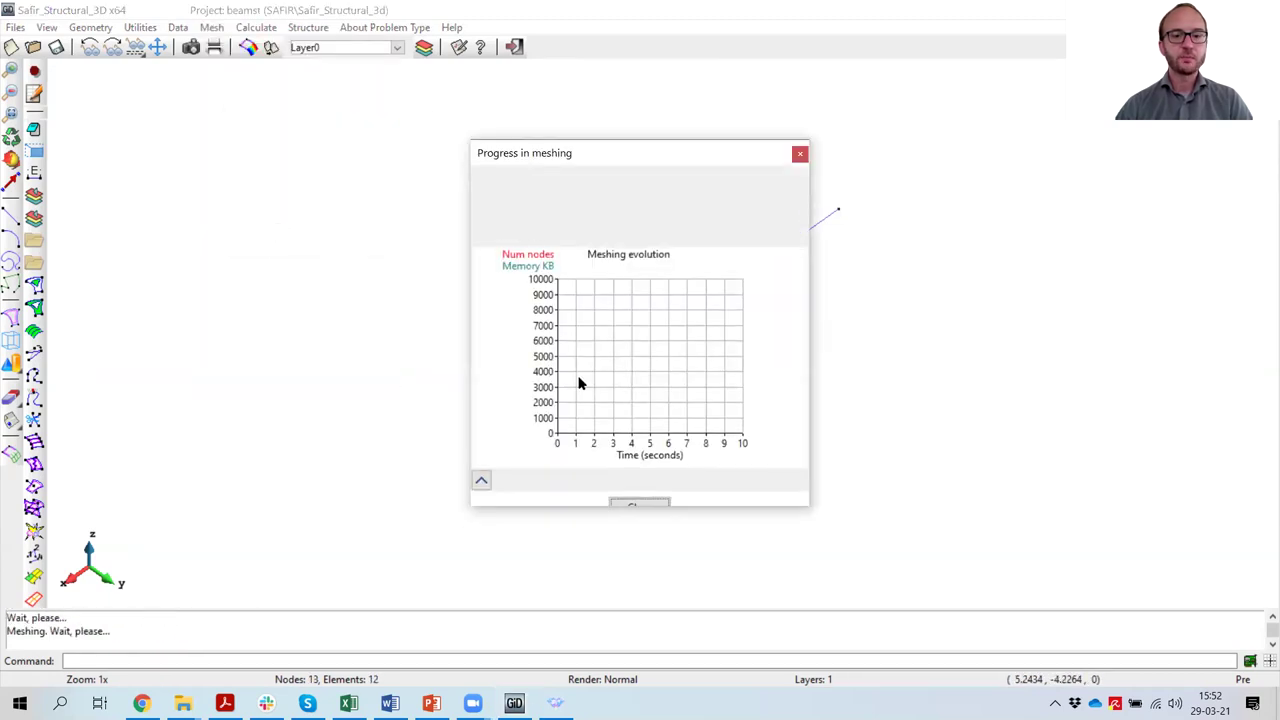
{"action": "left_click", "coordinate": [655, 502]}
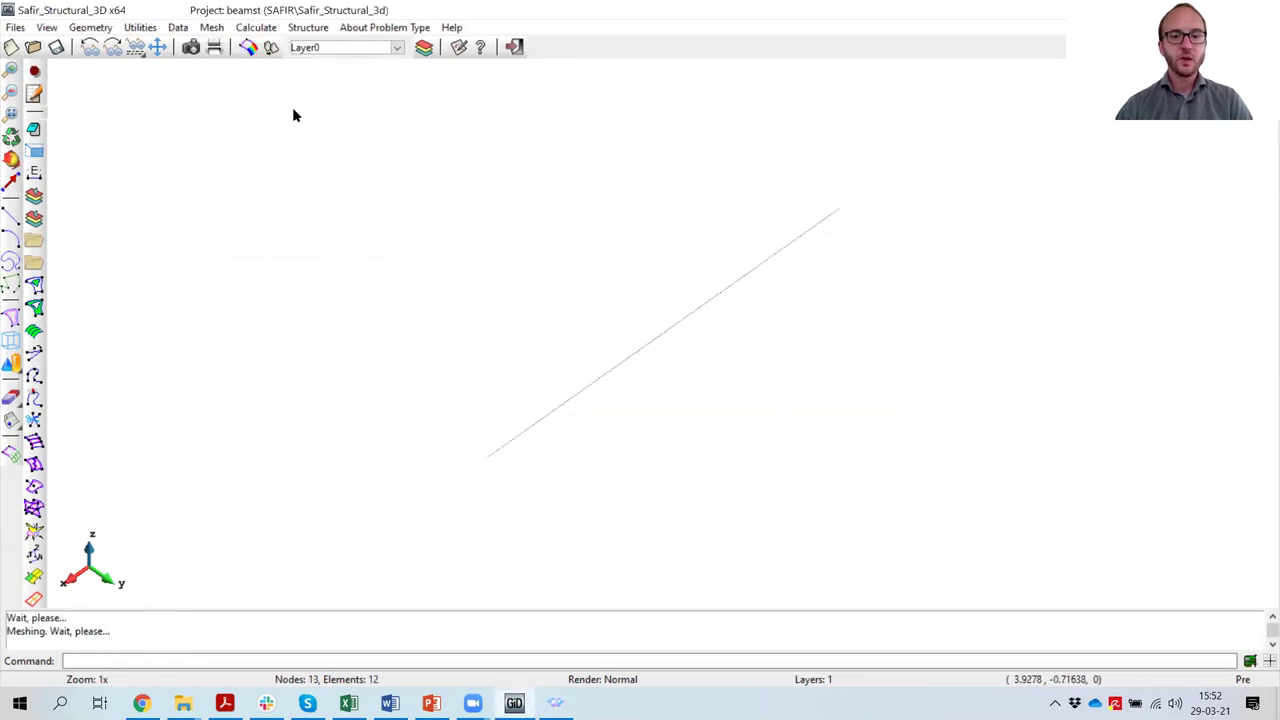
Step: Run the calculation of the beamst model with its output information shown, and dismiss the process notice
{"action": "left_click", "coordinate": [256, 29]}
{"action": "left_click", "coordinate": [262, 46]}
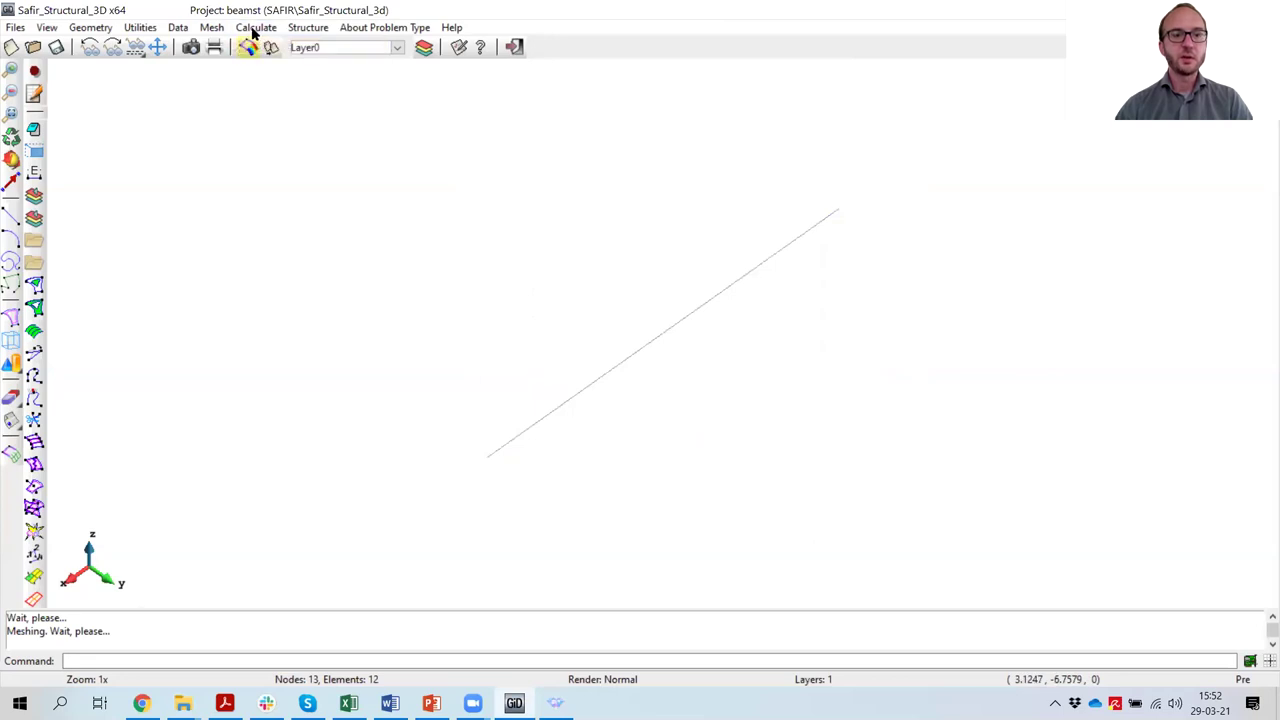
{"action": "left_click", "coordinate": [256, 28]}
{"action": "left_click", "coordinate": [282, 104]}
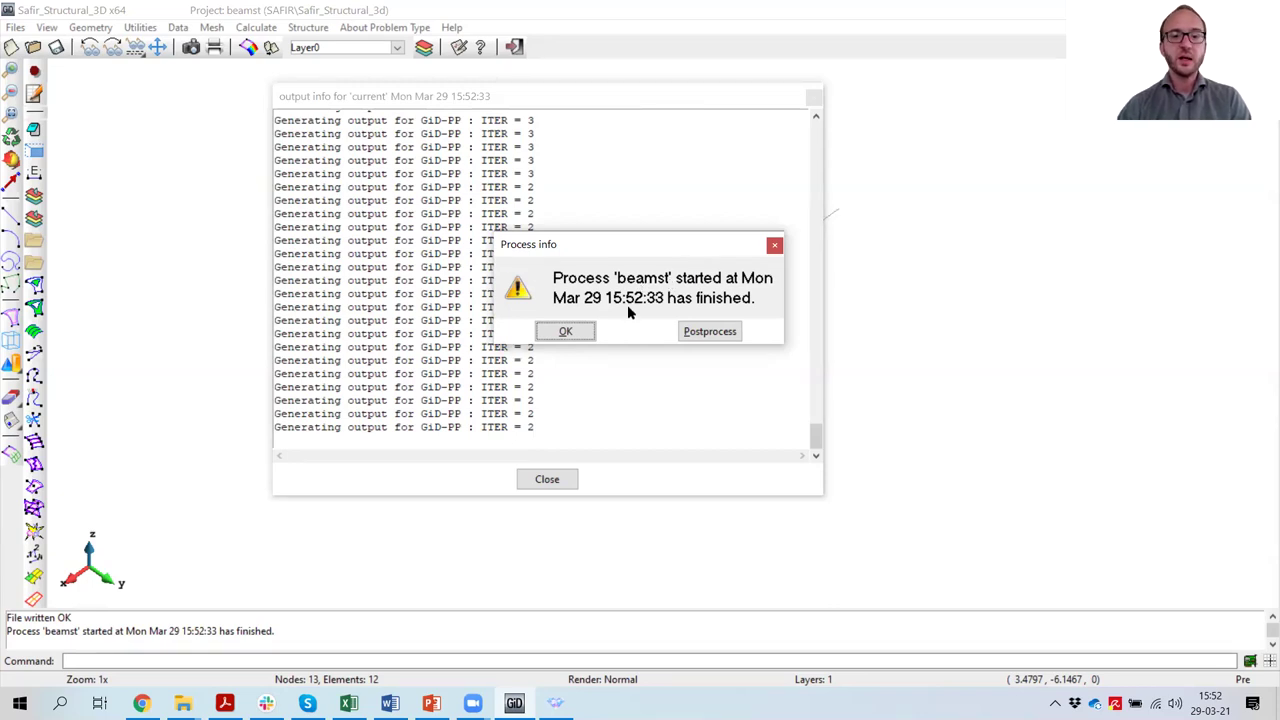
{"action": "left_click", "coordinate": [566, 332]}
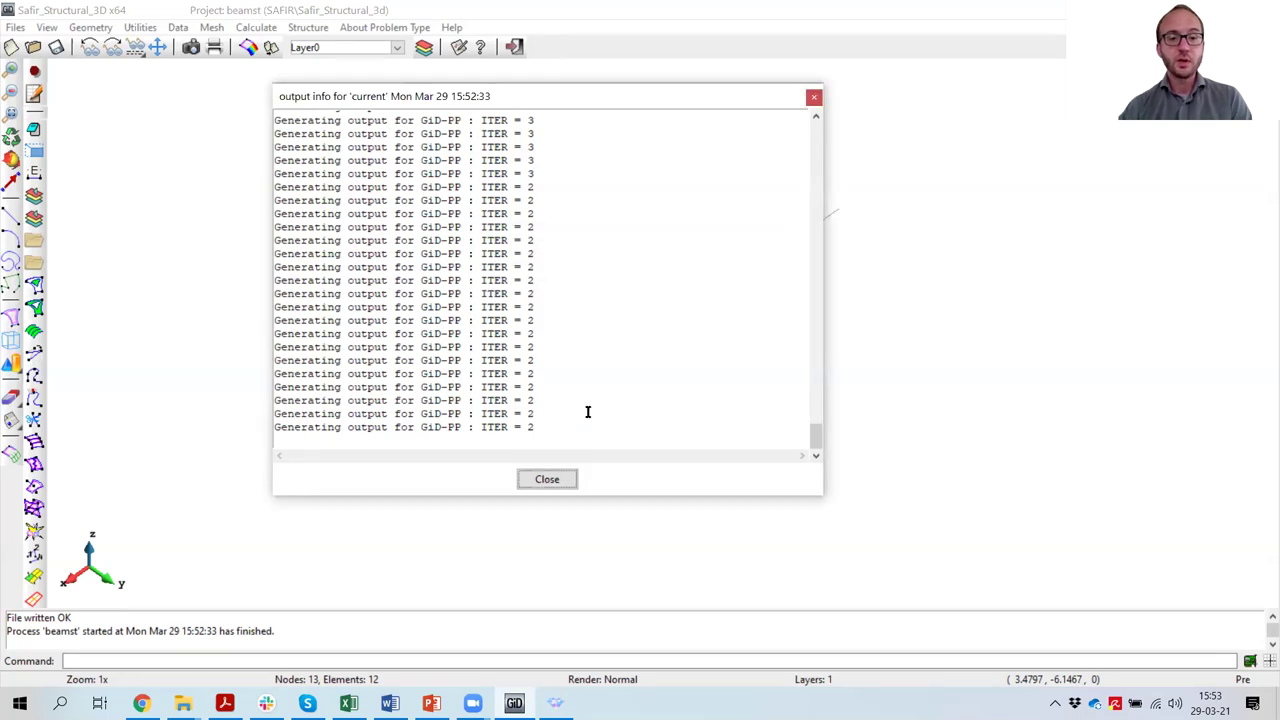
Step: Review the final time steps in the calculation output log, close it, and save the project
{"action": "left_click_drag", "start_coordinate": [814, 436], "coordinate": [817, 374]}
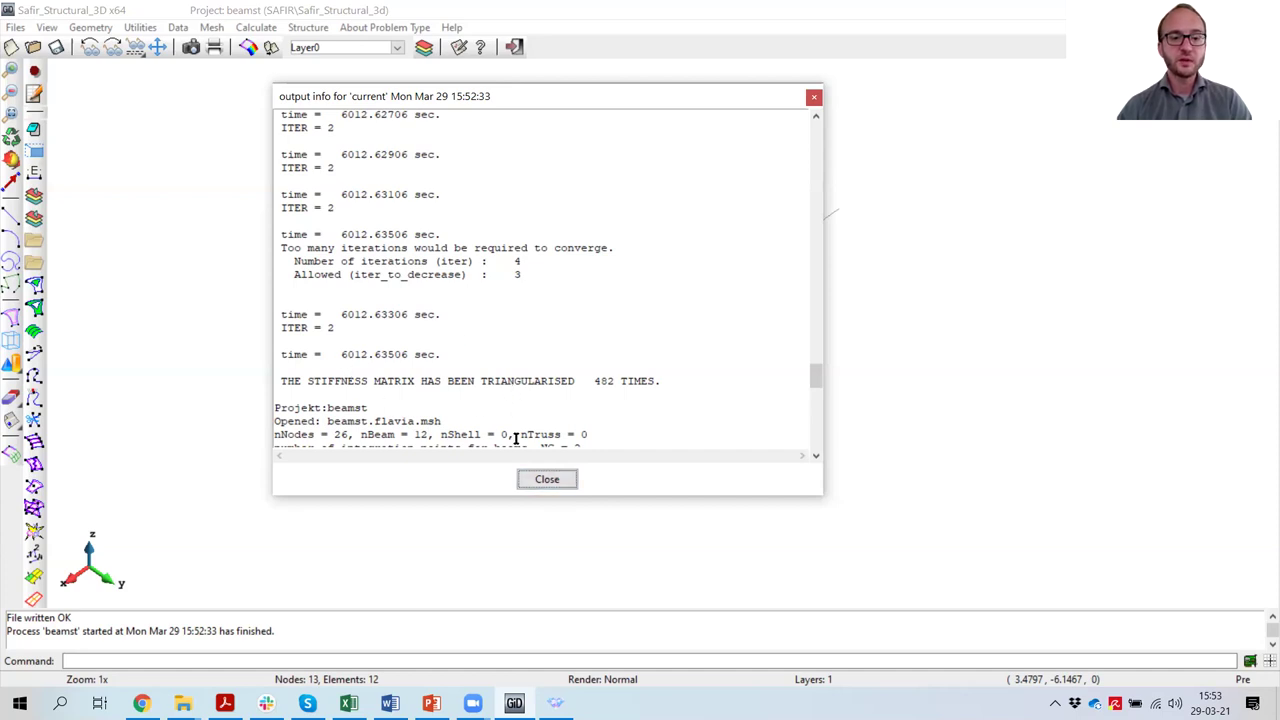
{"action": "left_click", "coordinate": [545, 480]}
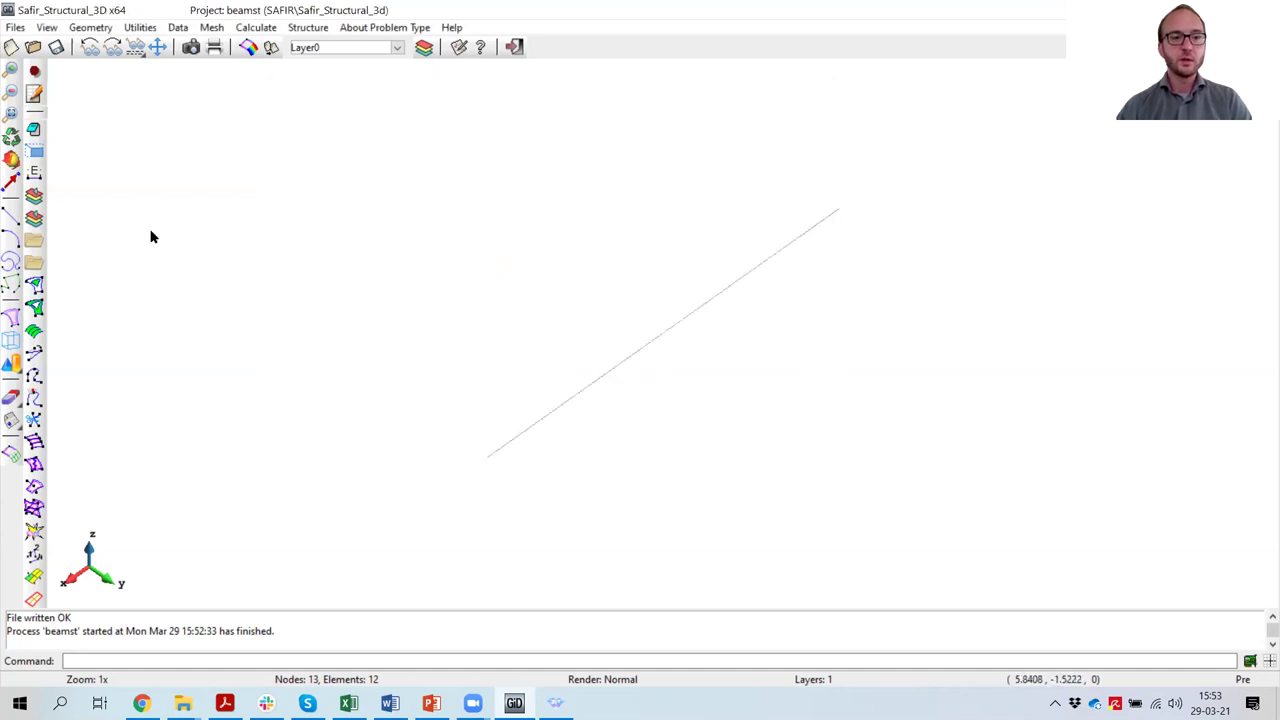
{"action": "left_click", "coordinate": [56, 47]}
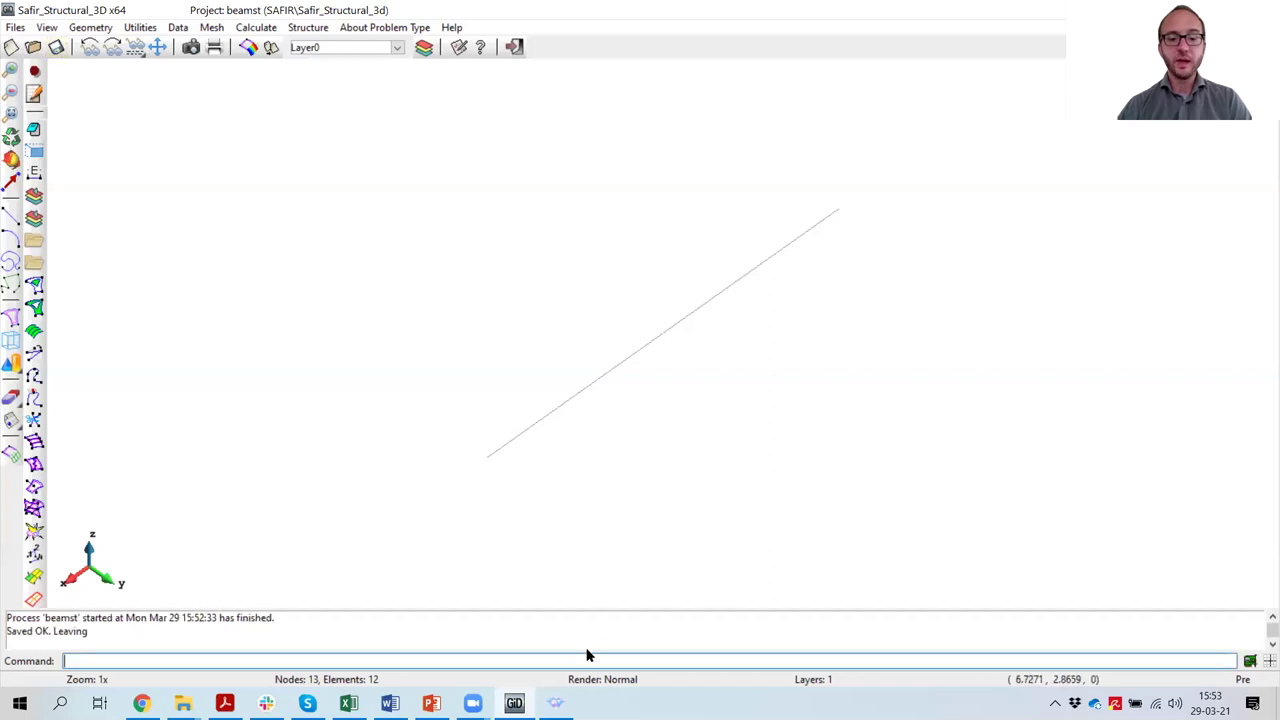
Step: Switch to Diamond, check the time steps of the beamth temperature plot, and leave that window
{"action": "left_click", "coordinate": [555, 703]}
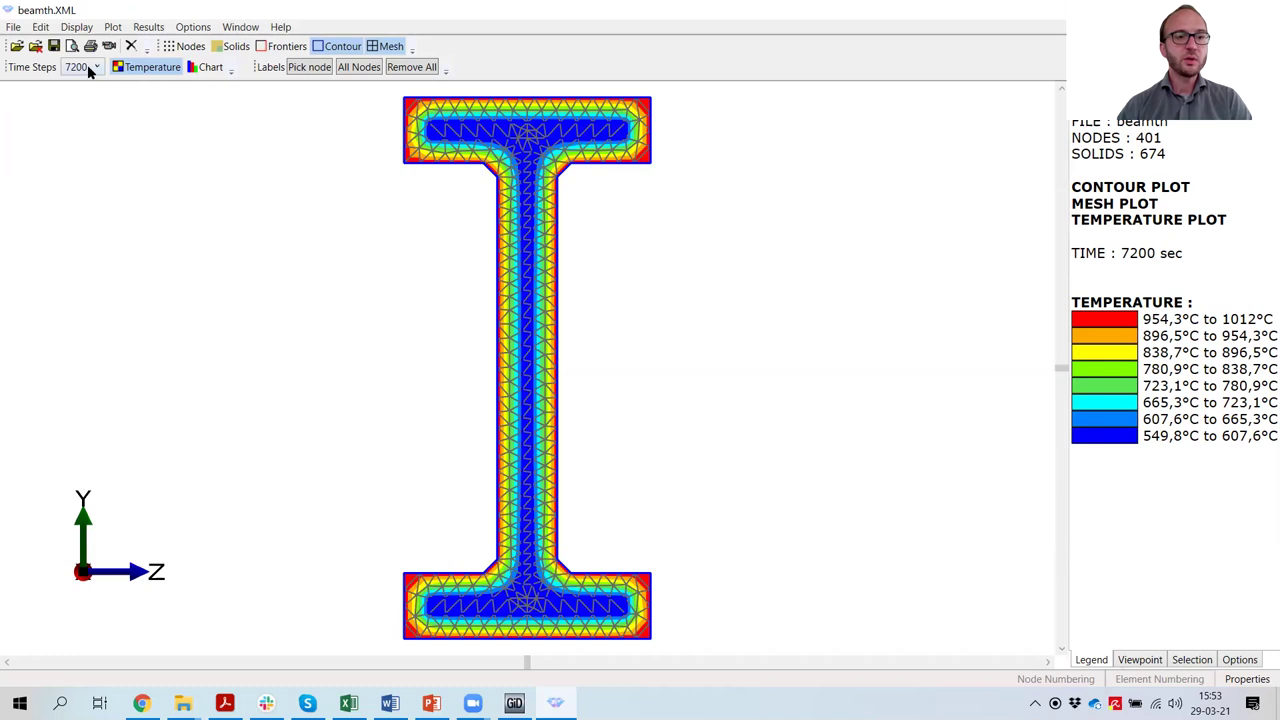
{"action": "left_click", "coordinate": [87, 67]}
{"action": "left_click", "coordinate": [97, 88]}
{"action": "left_click", "coordinate": [97, 88]}
{"action": "left_click", "coordinate": [97, 88]}
{"action": "left_click", "coordinate": [76, 85]}
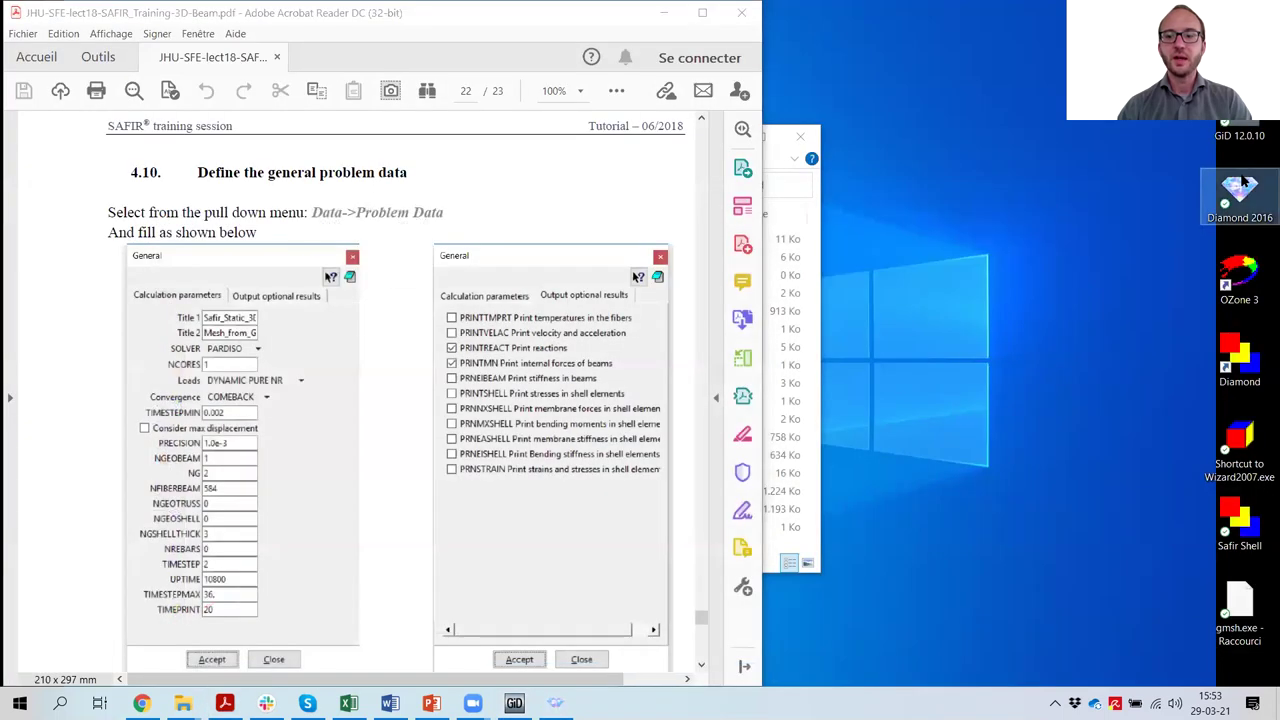
Step: Launch Diamond 2016 and open the beamst results XML file from the beamst.gid folder
{"action": "double_click", "coordinate": [1240, 190]}
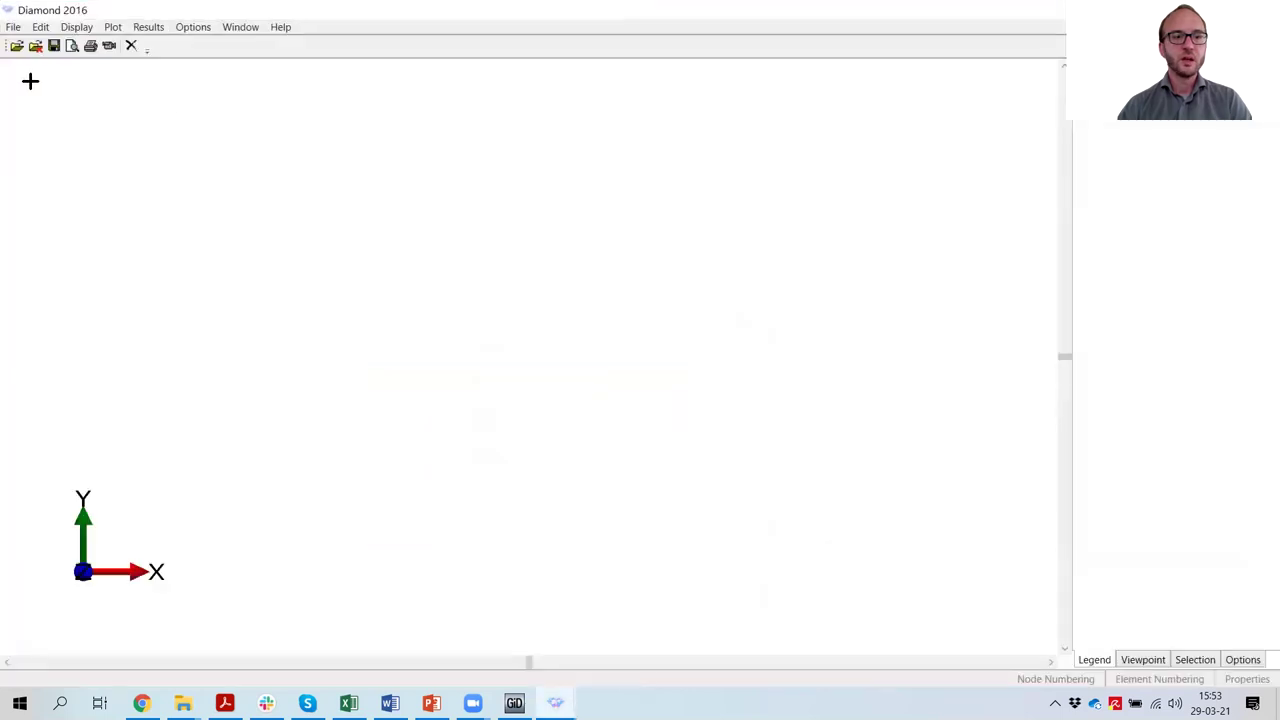
{"action": "left_click", "coordinate": [16, 46]}
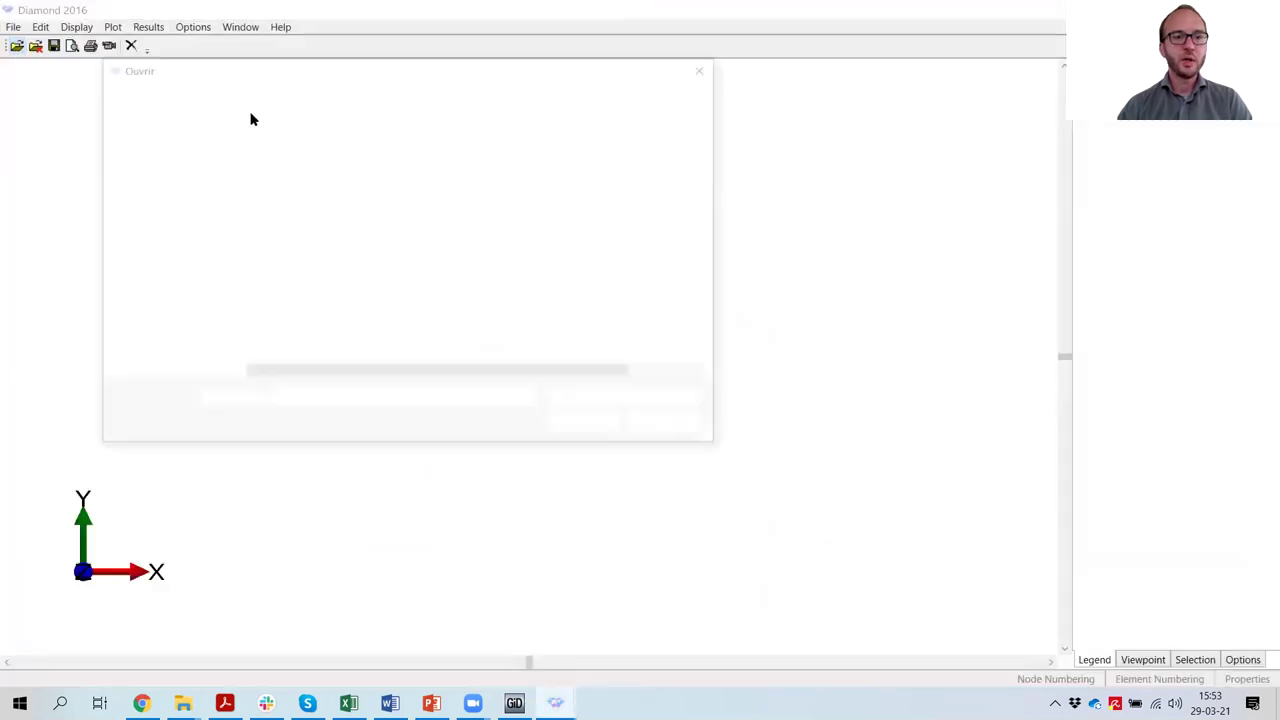
{"action": "left_click", "coordinate": [309, 95]}
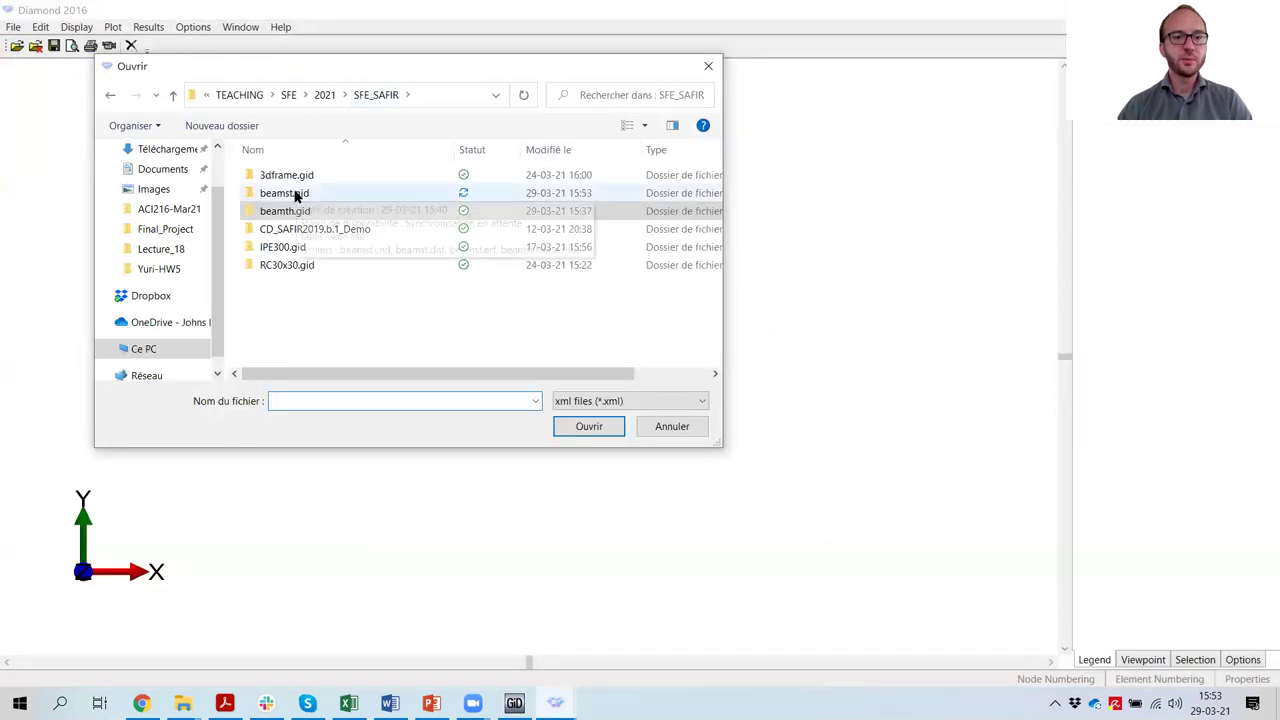
{"action": "double_click", "coordinate": [297, 193]}
{"action": "double_click", "coordinate": [287, 178]}
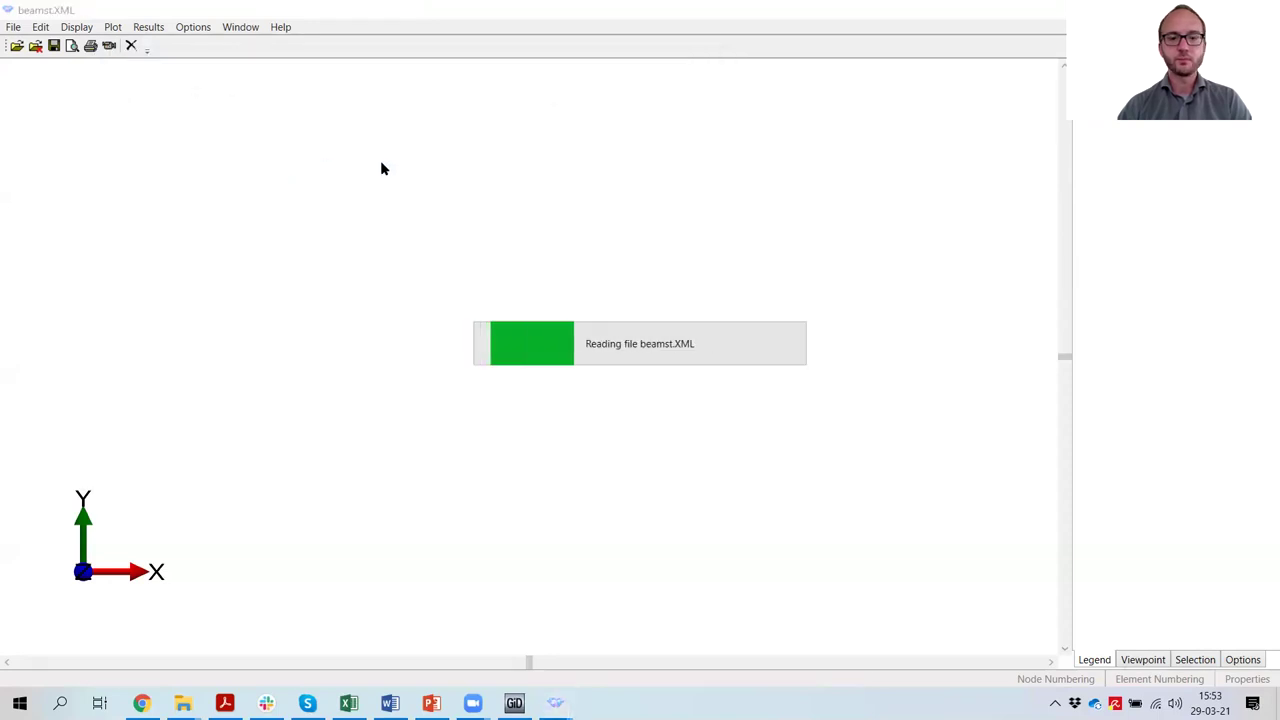
Step: Display the beam elements with their supports and the FLOAD distributed loads
{"action": "left_click", "coordinate": [241, 54]}
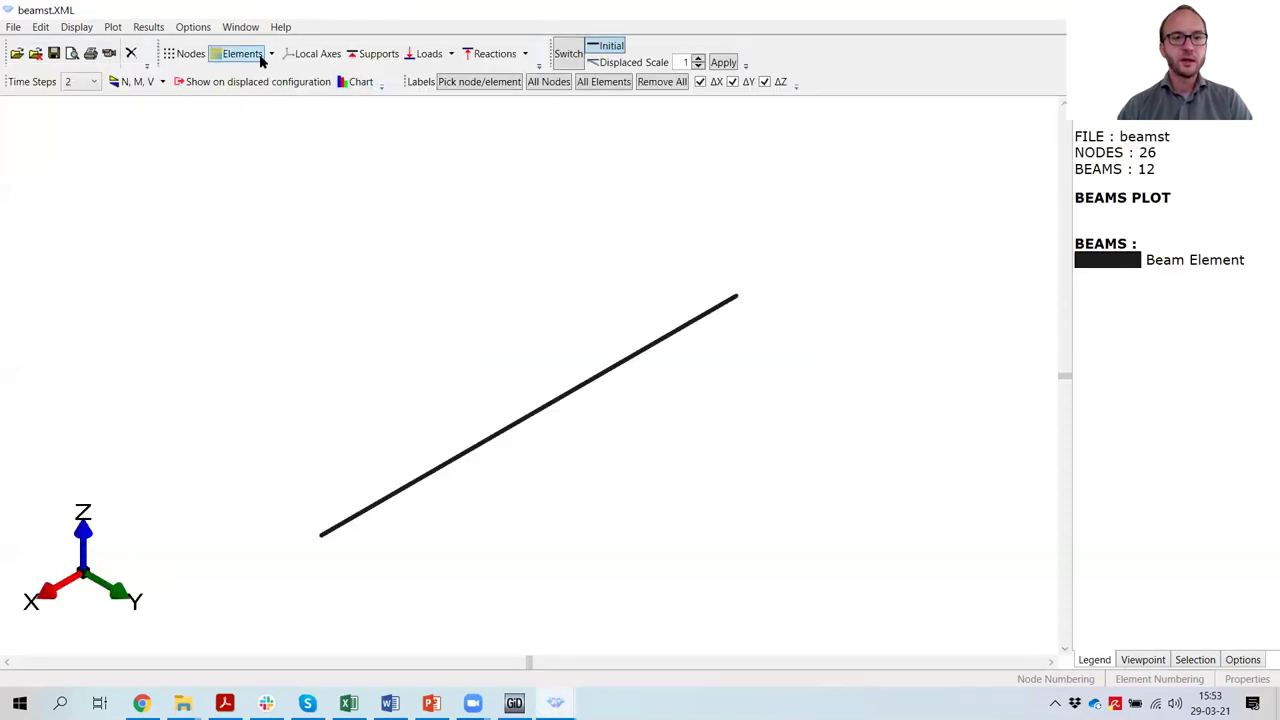
{"action": "left_click", "coordinate": [376, 54]}
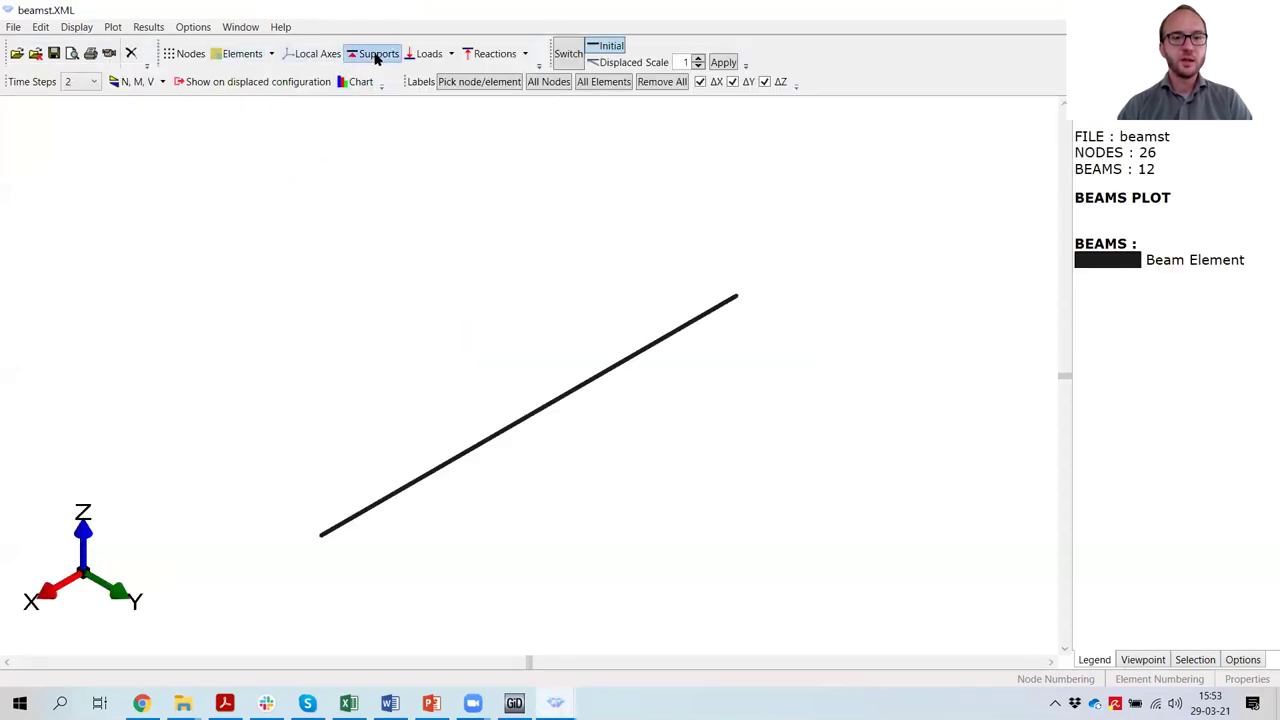
{"action": "left_click", "coordinate": [428, 55]}
{"action": "mouse_move", "coordinate": [490, 65]}
{"action": "left_click", "coordinate": [610, 65]}
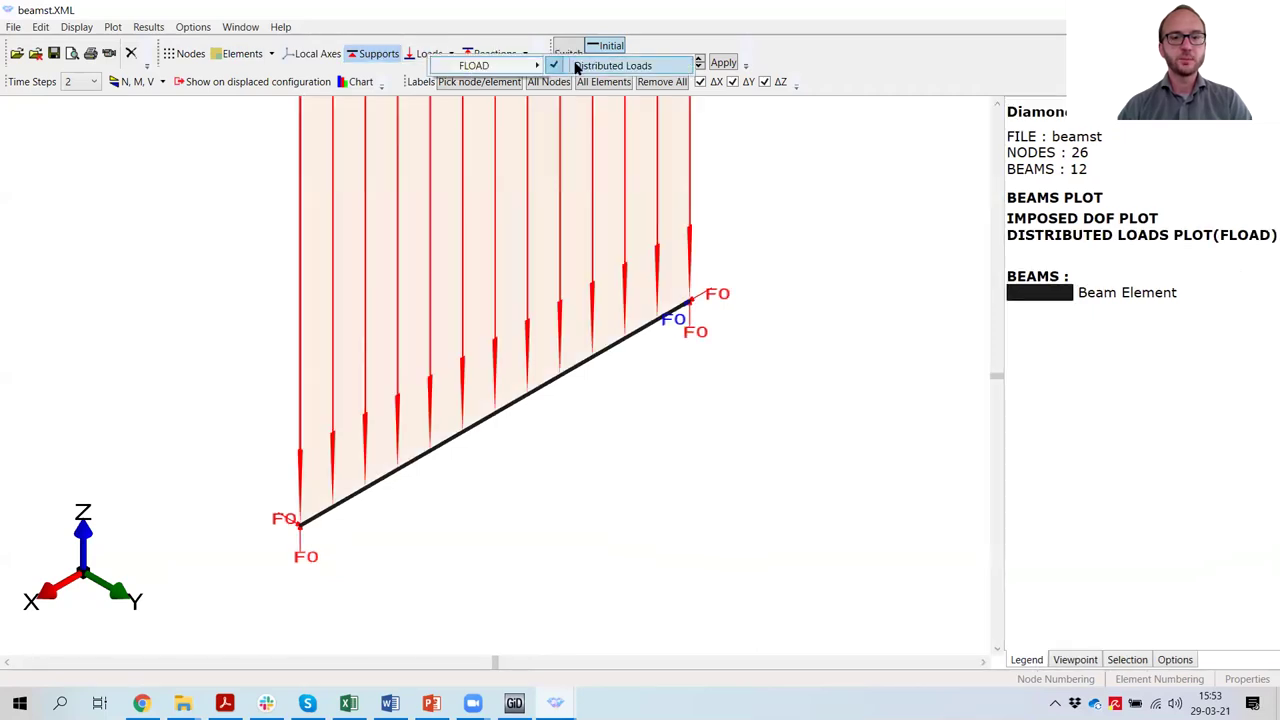
Step: Set the scale factor for linear loads (1 N/m) to 0,00001 m and apply it
{"action": "left_click", "coordinate": [1177, 660]}
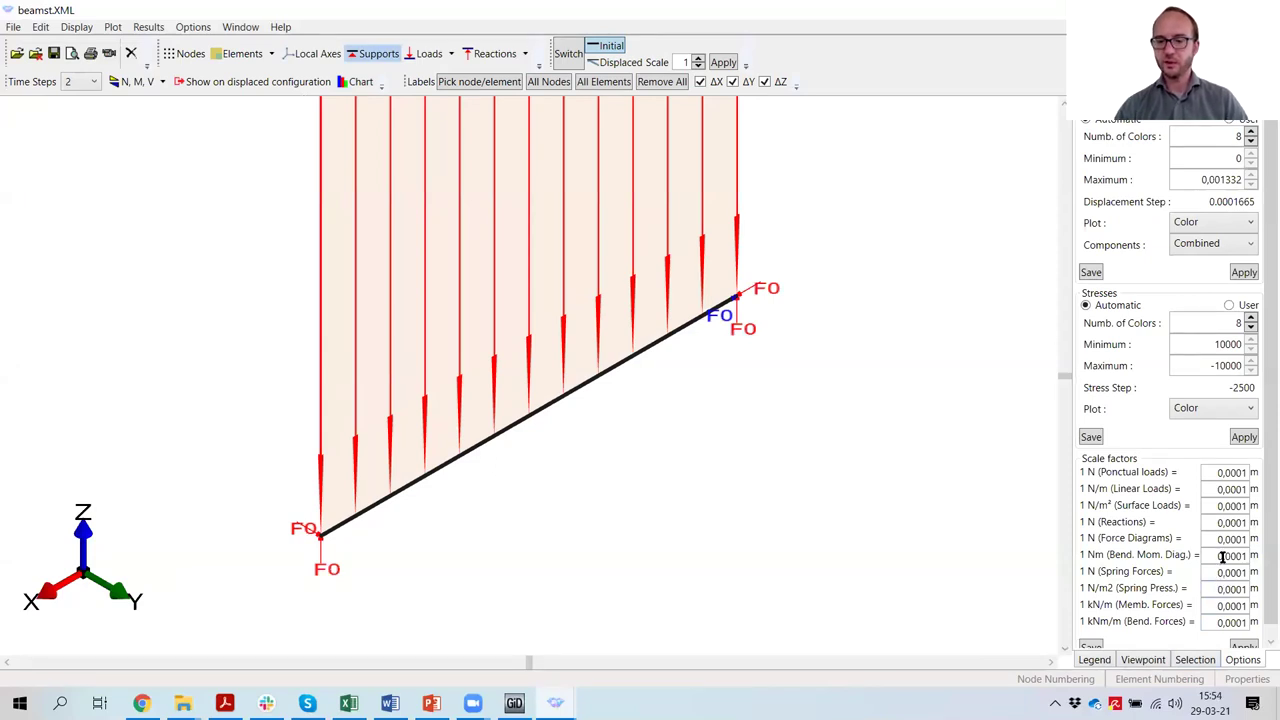
{"action": "double_click", "coordinate": [1237, 490]}
{"action": "type", "text": "0,00001"}
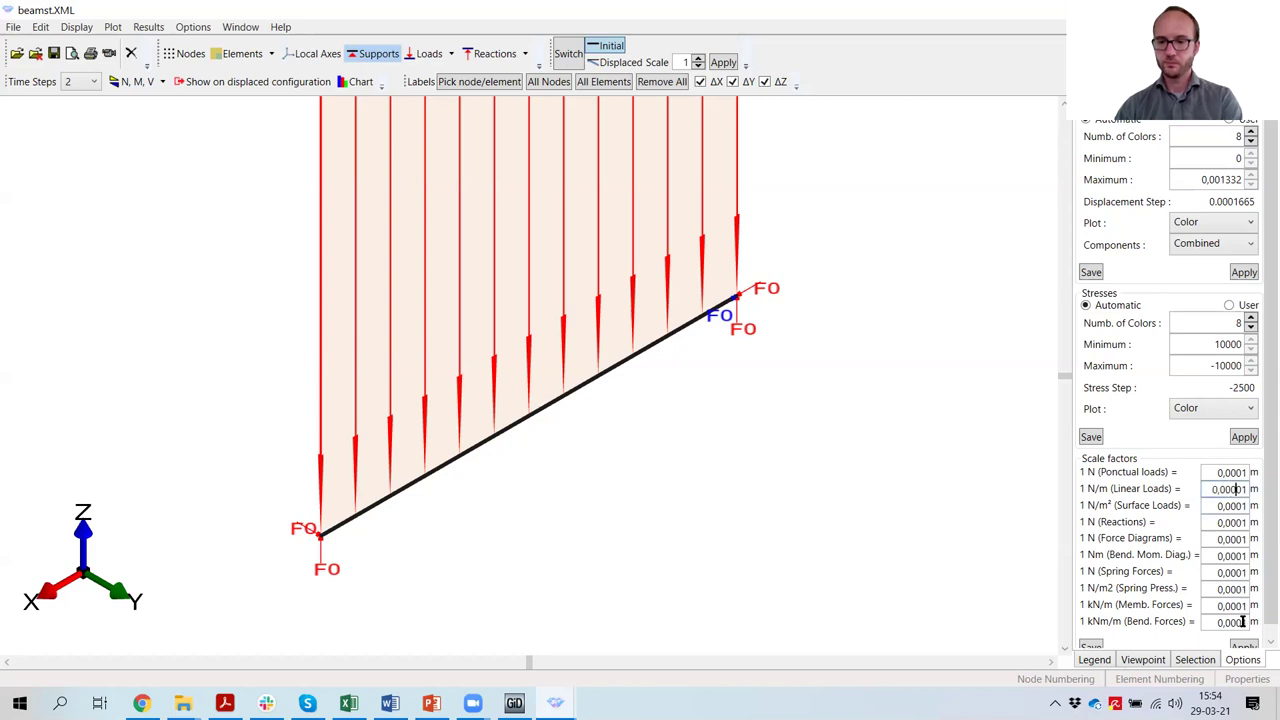
{"action": "left_click", "coordinate": [1240, 643]}
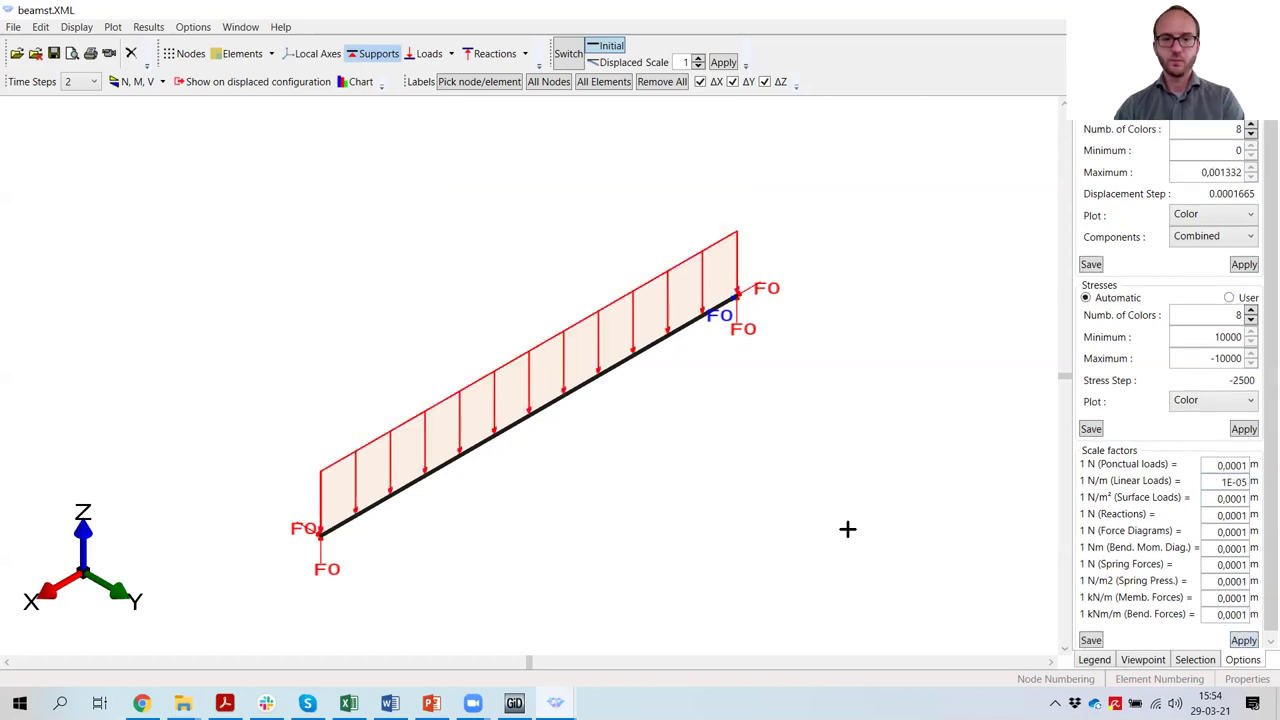
Step: Hide the FLOAD distributed loads from the beam plot
{"action": "left_click", "coordinate": [431, 55]}
{"action": "mouse_move", "coordinate": [475, 68]}
{"action": "left_click", "coordinate": [586, 68]}
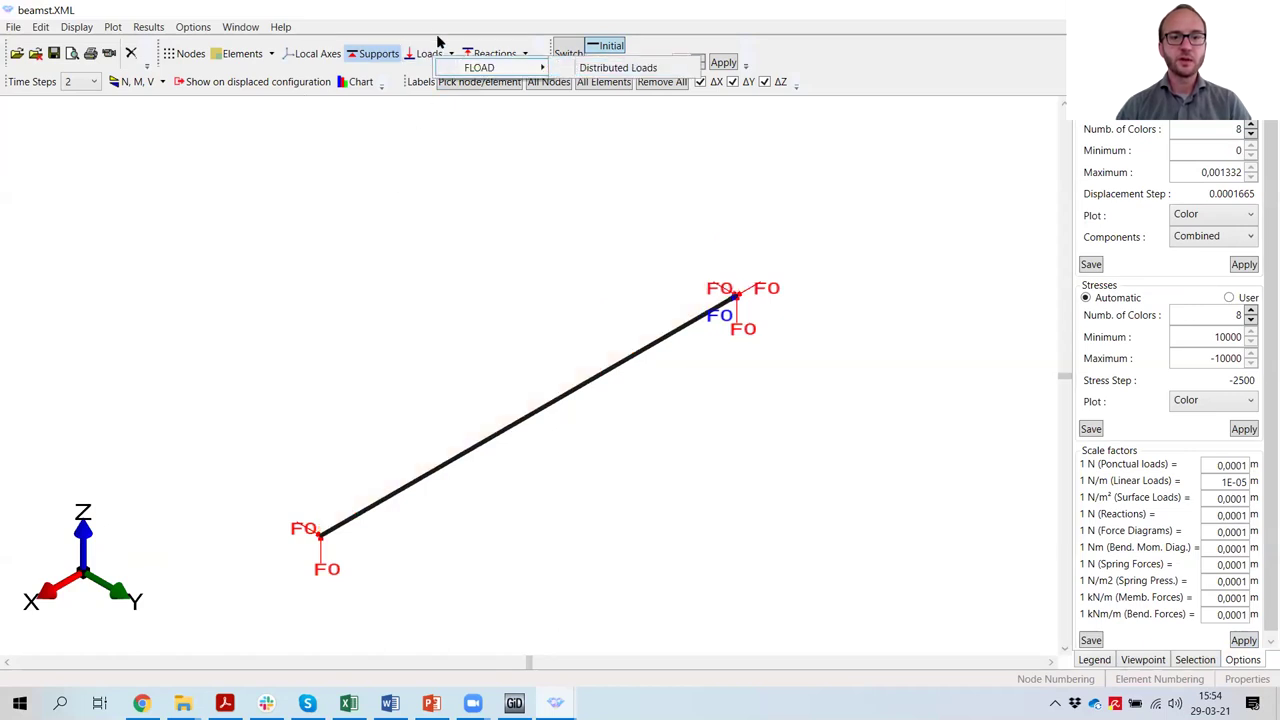
Step: Show the local axes of the beam elements, examine their orientation up close, and hide them again
{"action": "left_click", "coordinate": [310, 55]}
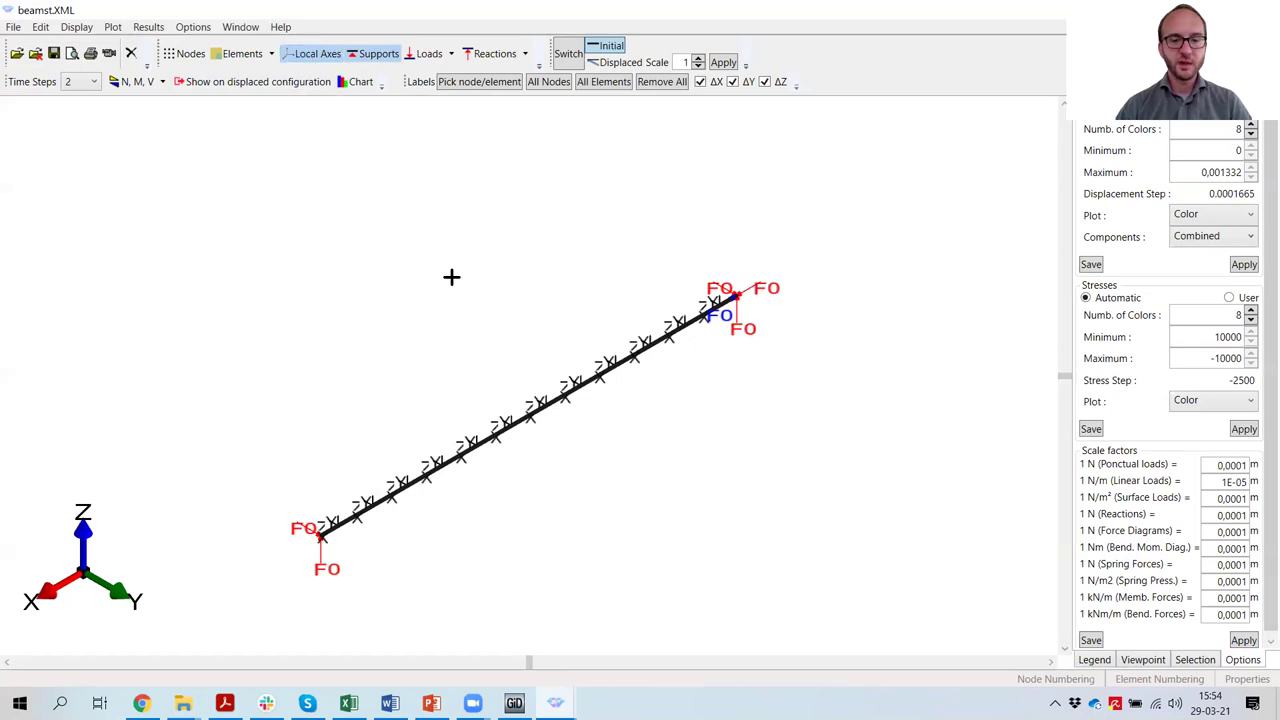
{"action": "scroll", "coordinate": [577, 417], "scroll_direction": "up", "scroll_amount": 5}
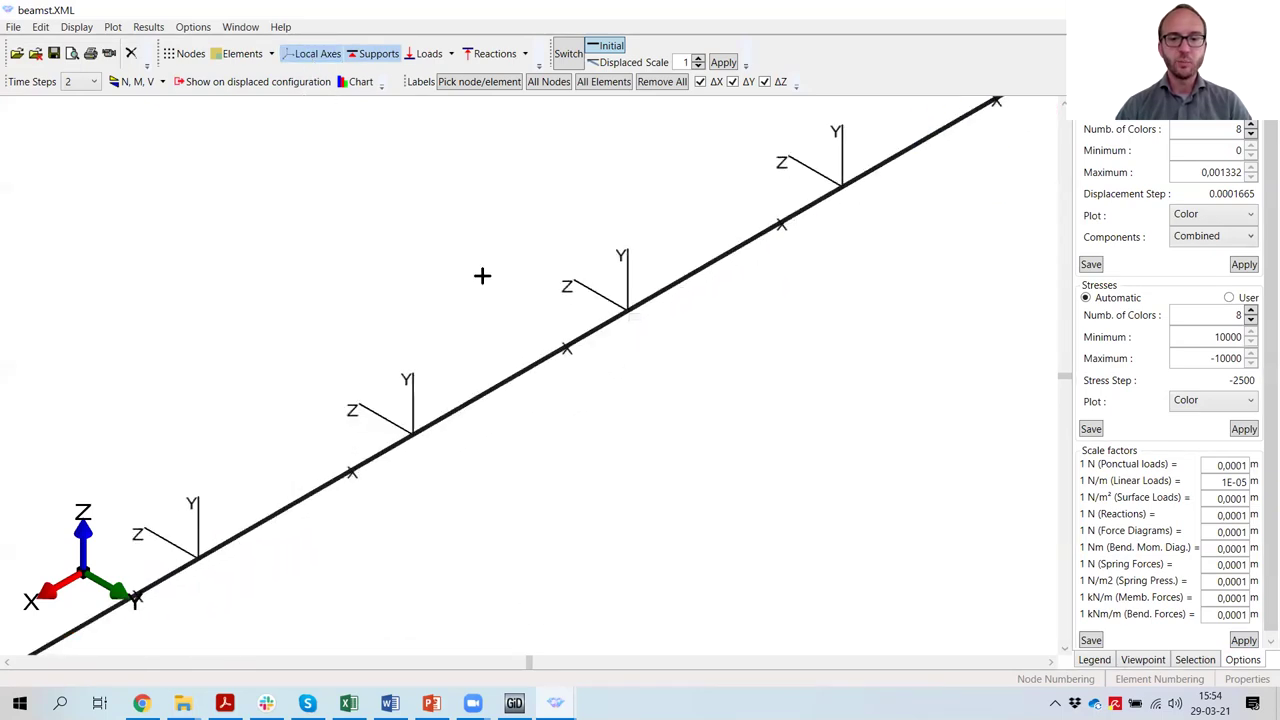
{"action": "left_click", "coordinate": [310, 53]}
{"action": "scroll", "coordinate": [503, 209], "scroll_direction": "down", "scroll_amount": 5}
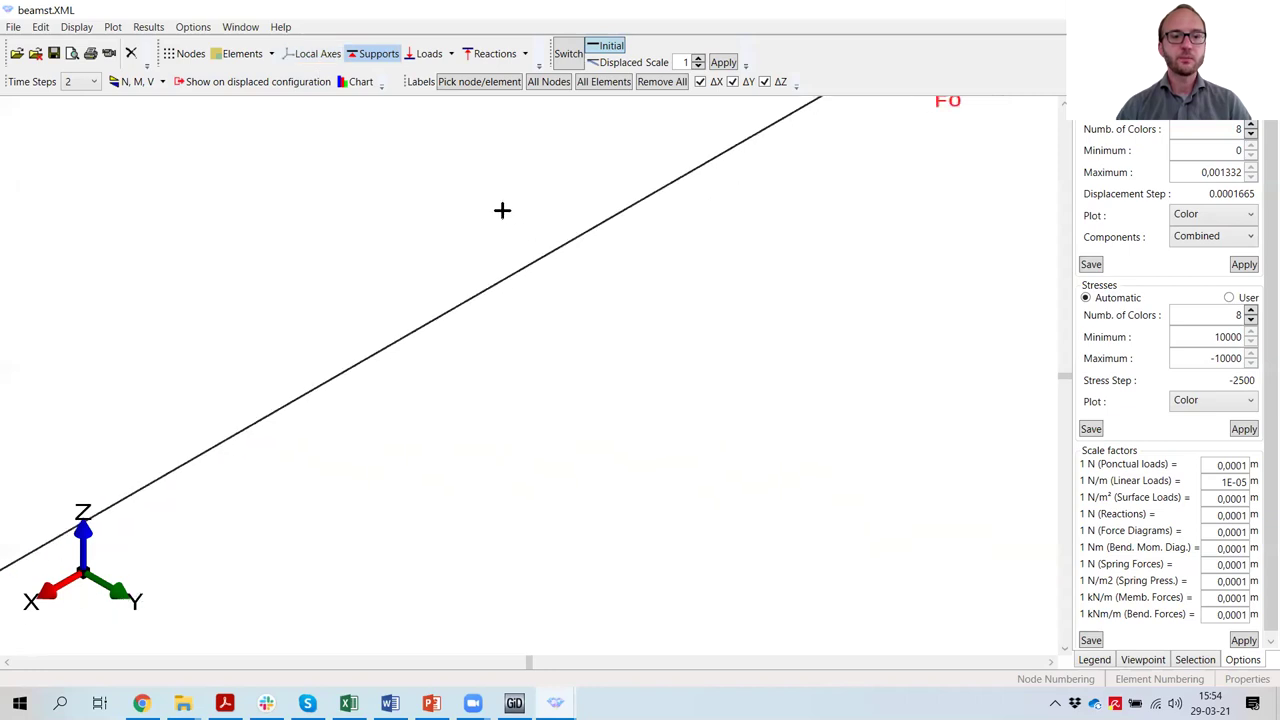
Step: Look at the beam from the front preset viewpoint and return to the isometric view
{"action": "left_click", "coordinate": [1145, 660]}
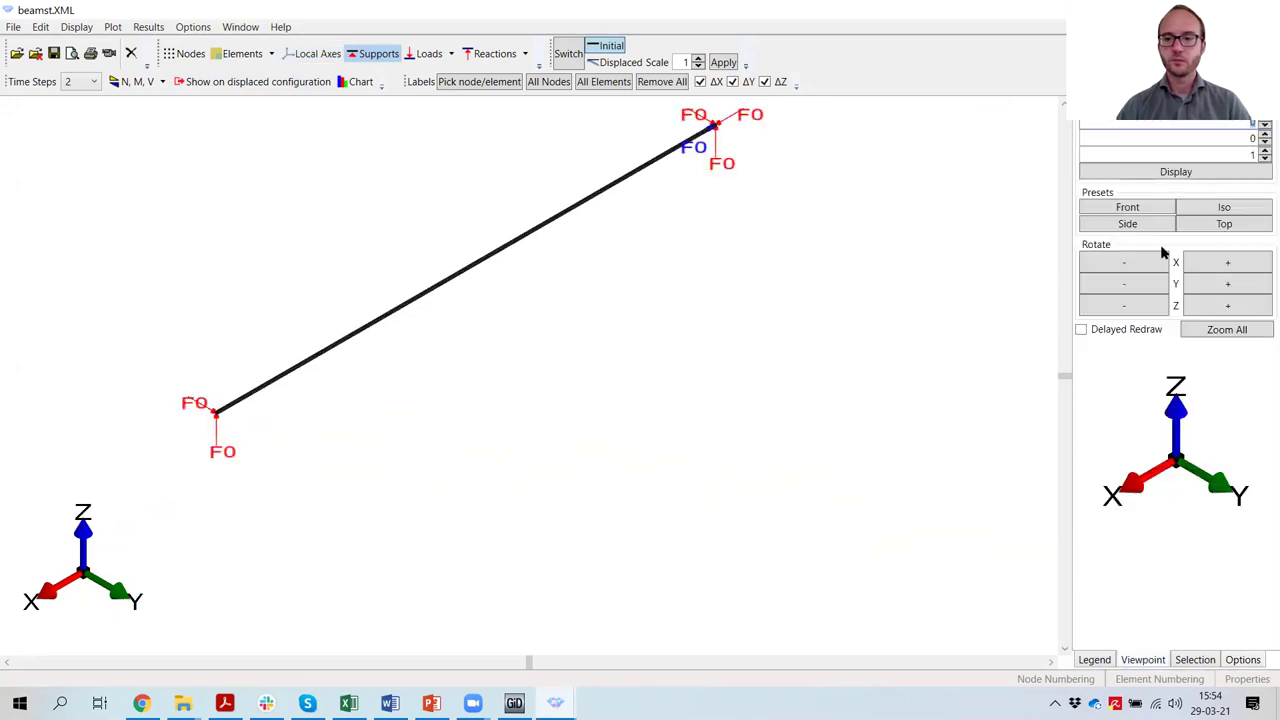
{"action": "left_click", "coordinate": [1171, 172]}
{"action": "left_click", "coordinate": [1149, 207]}
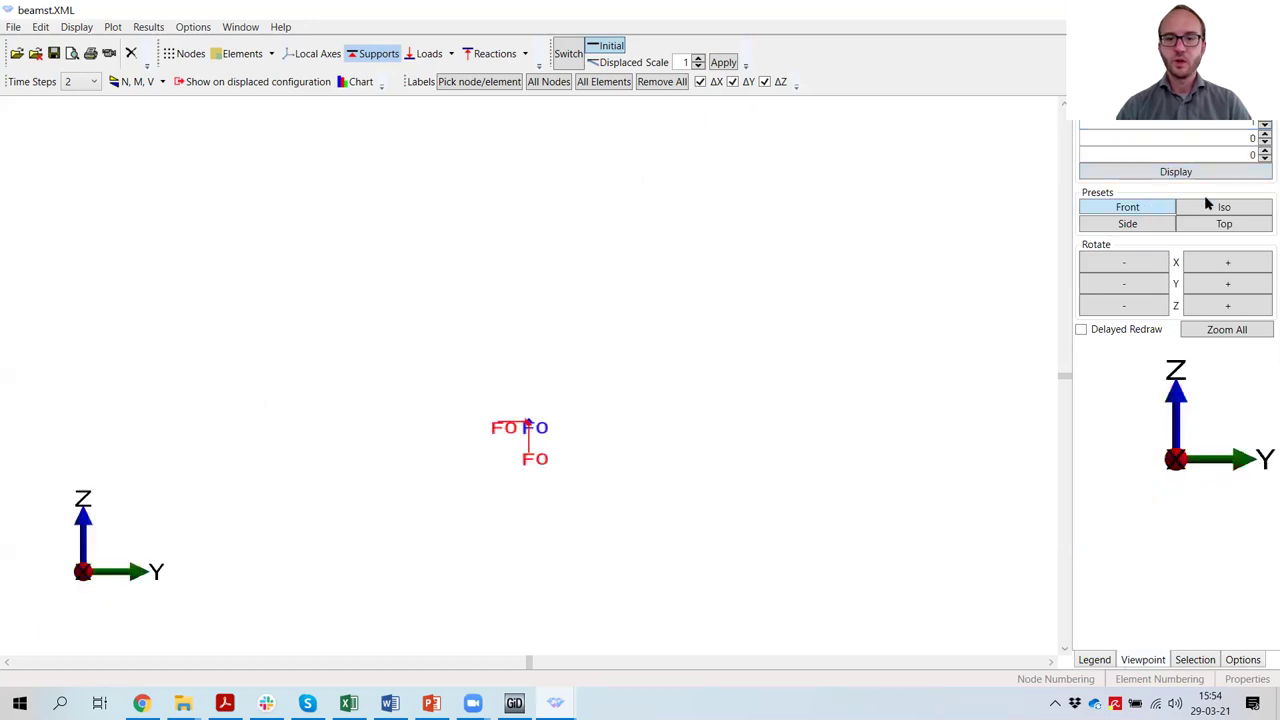
{"action": "left_click", "coordinate": [1219, 209]}
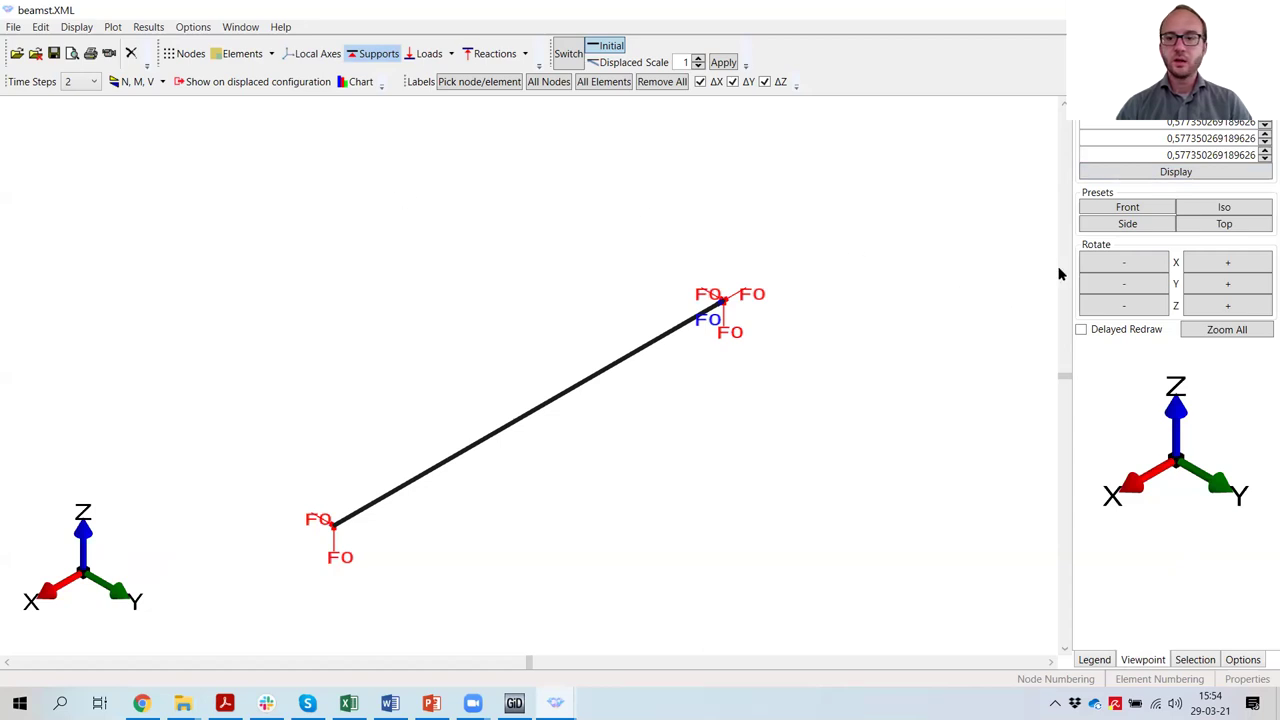
Step: Overlay the displaced shape on the initial beam and have results shown on the displaced configuration
{"action": "left_click", "coordinate": [610, 47]}
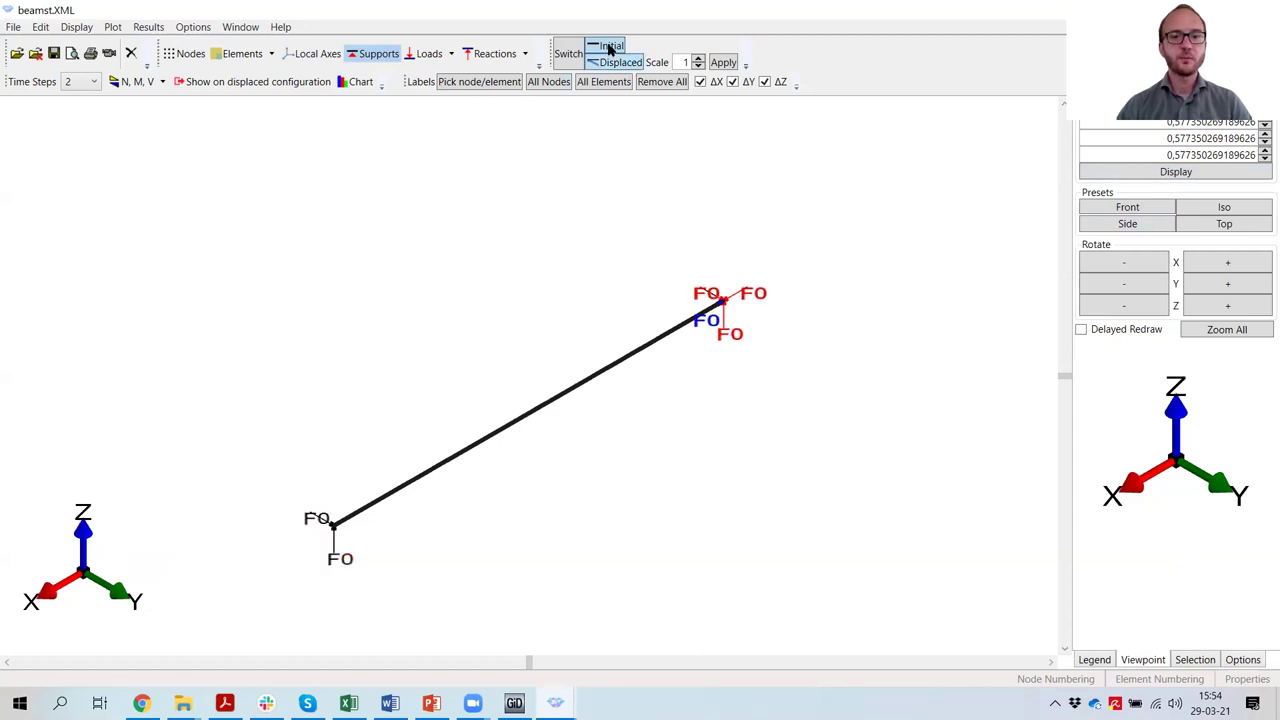
{"action": "left_click", "coordinate": [252, 82]}
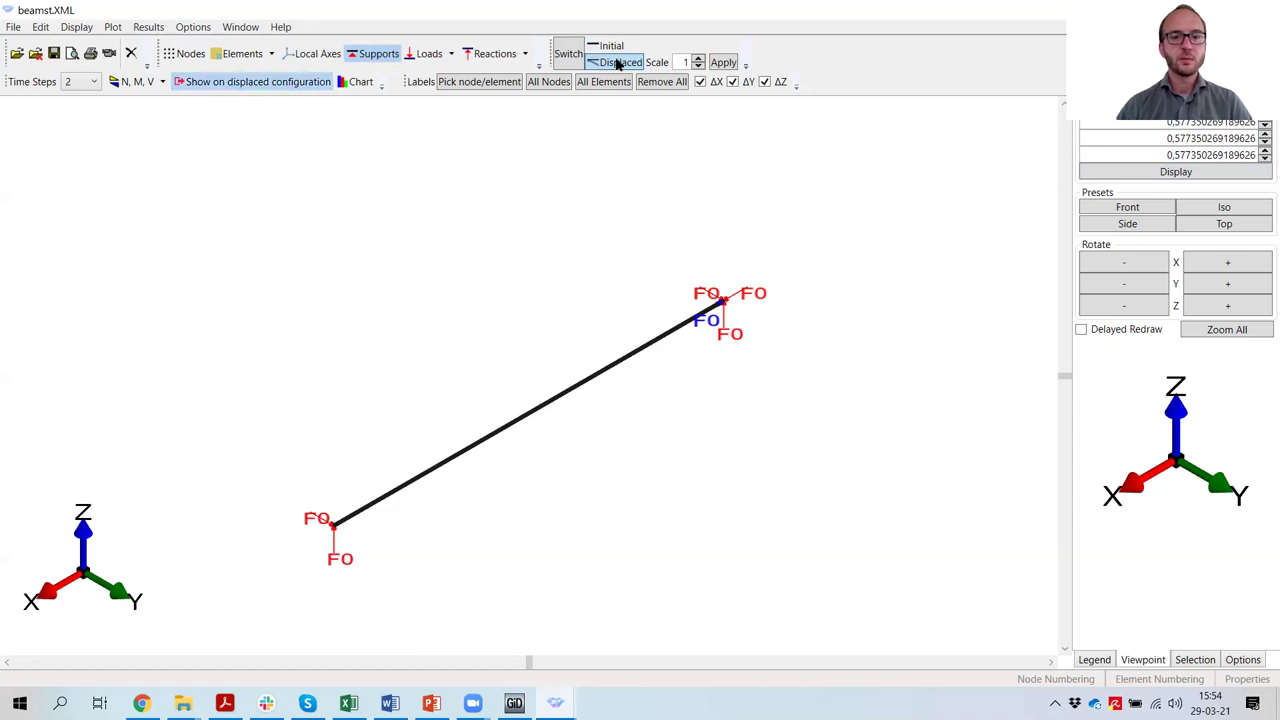
{"action": "left_click", "coordinate": [608, 47]}
Step: View the displaced beam at time step 10 and at time step 5946
{"action": "left_click", "coordinate": [84, 84]}
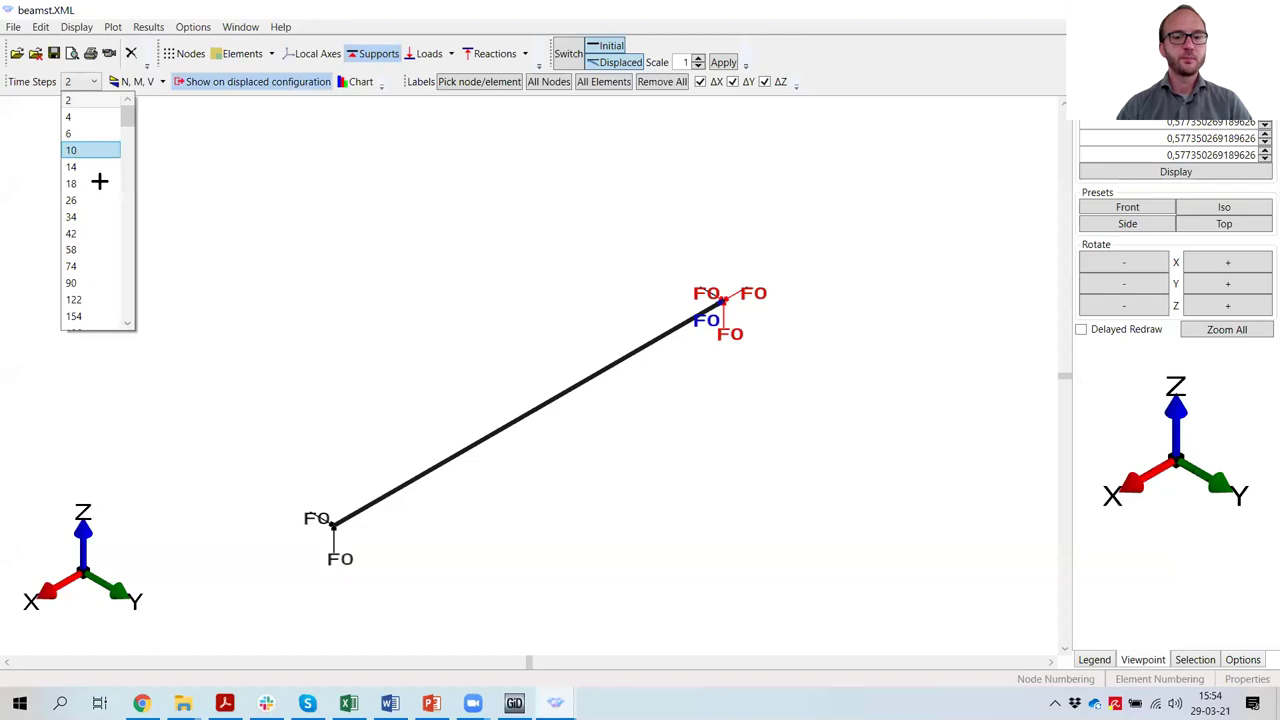
{"action": "left_click", "coordinate": [112, 200]}
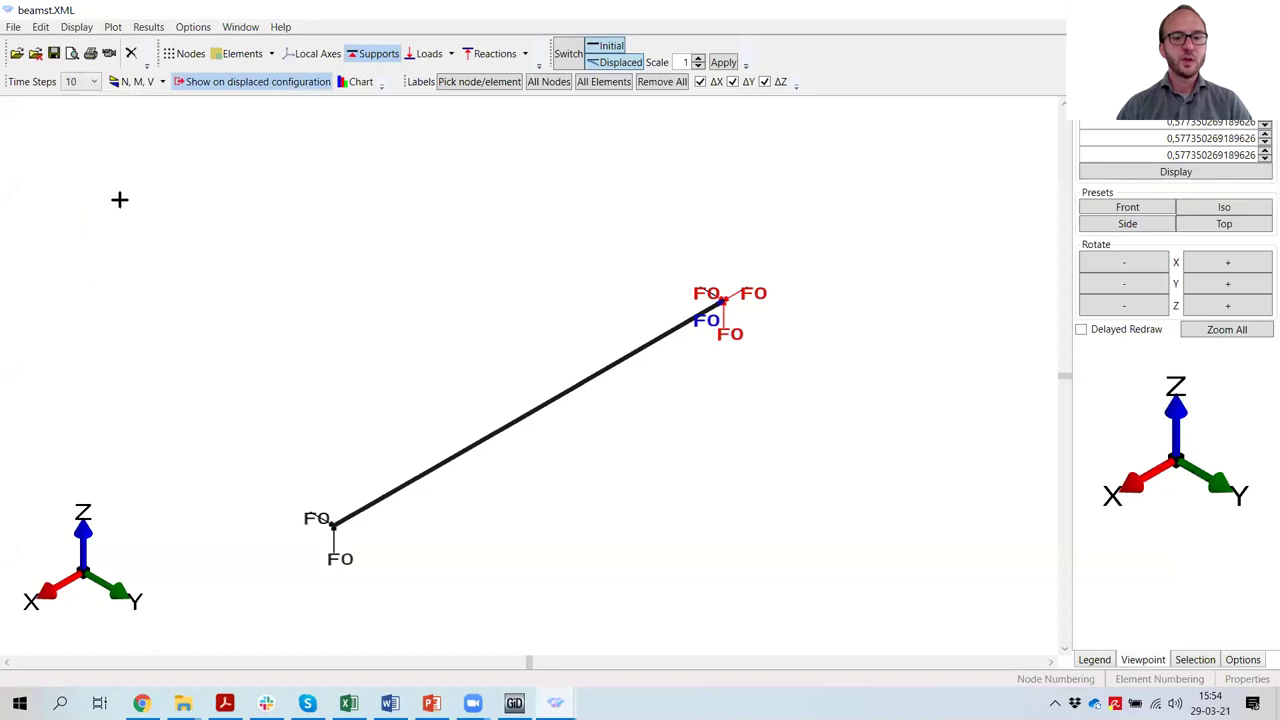
{"action": "left_click", "coordinate": [92, 83]}
{"action": "left_click_drag", "start_coordinate": [126, 134], "coordinate": [131, 280]}
{"action": "left_click", "coordinate": [96, 250]}
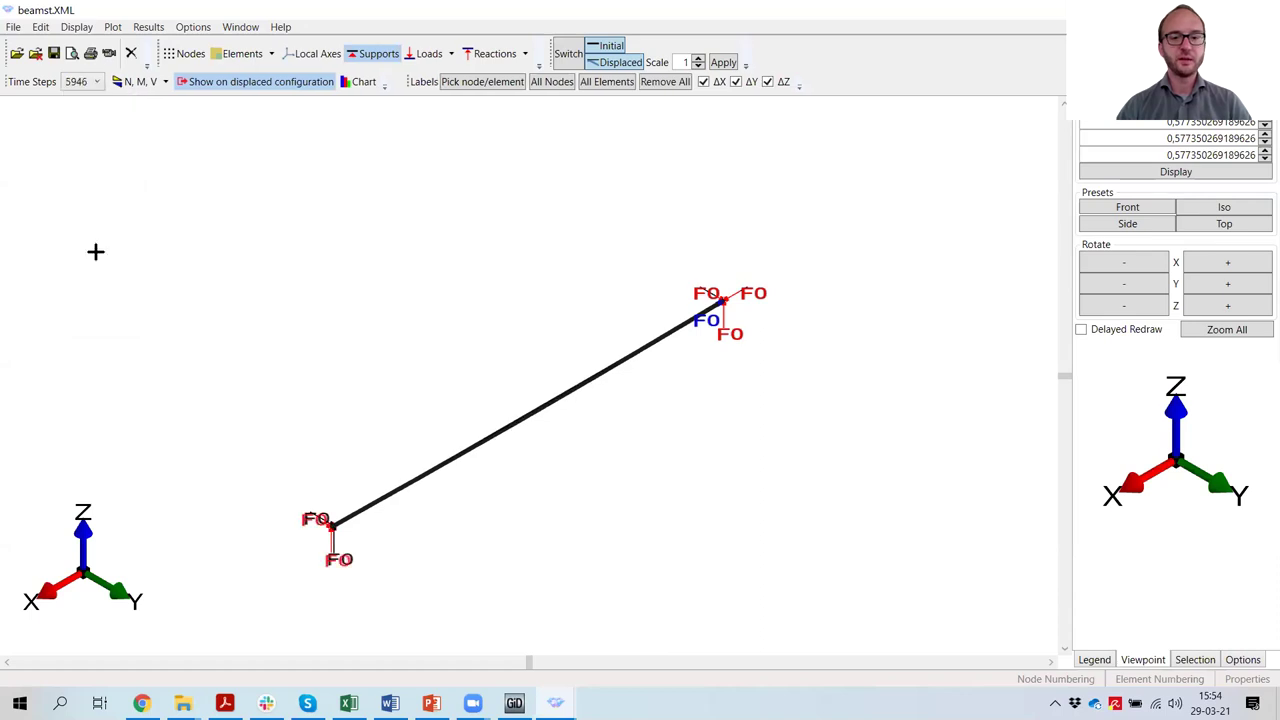
Step: Switch to the side view of the beam and examine the roller-supported end at time step 5946
{"action": "left_click", "coordinate": [1147, 210]}
{"action": "left_click", "coordinate": [1149, 222]}
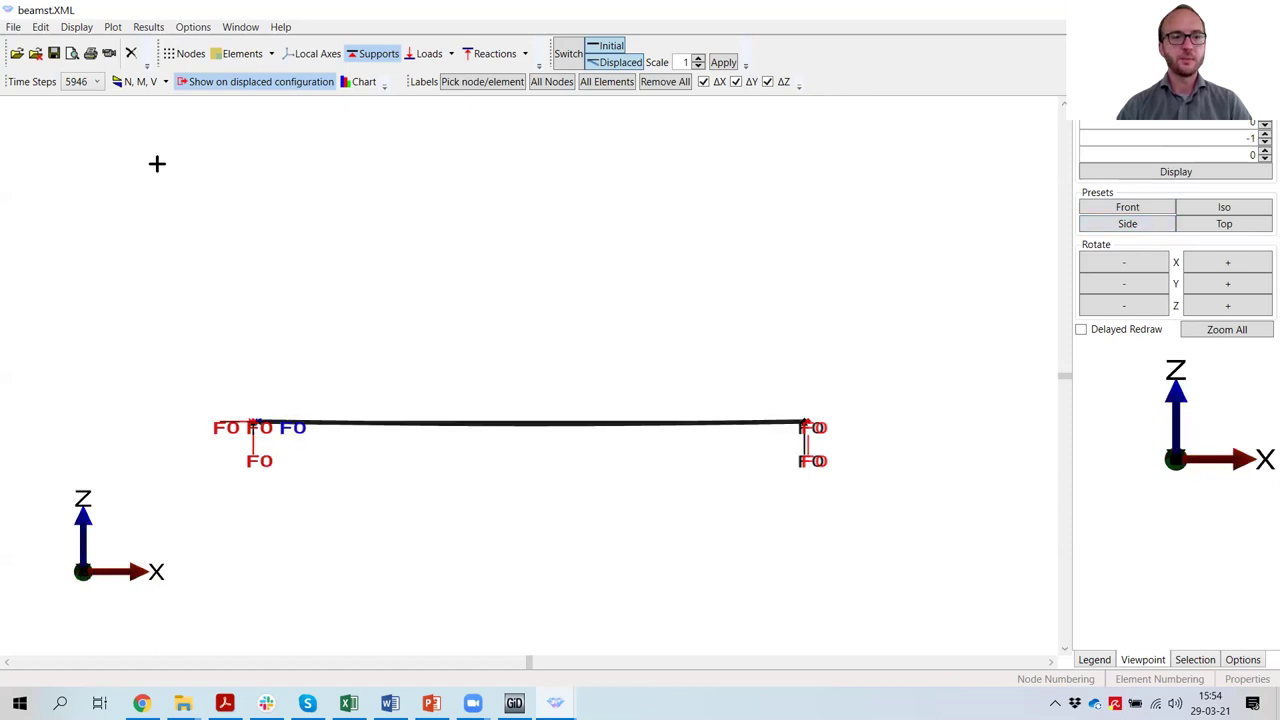
{"action": "left_click", "coordinate": [84, 82]}
{"action": "left_click", "coordinate": [76, 102]}
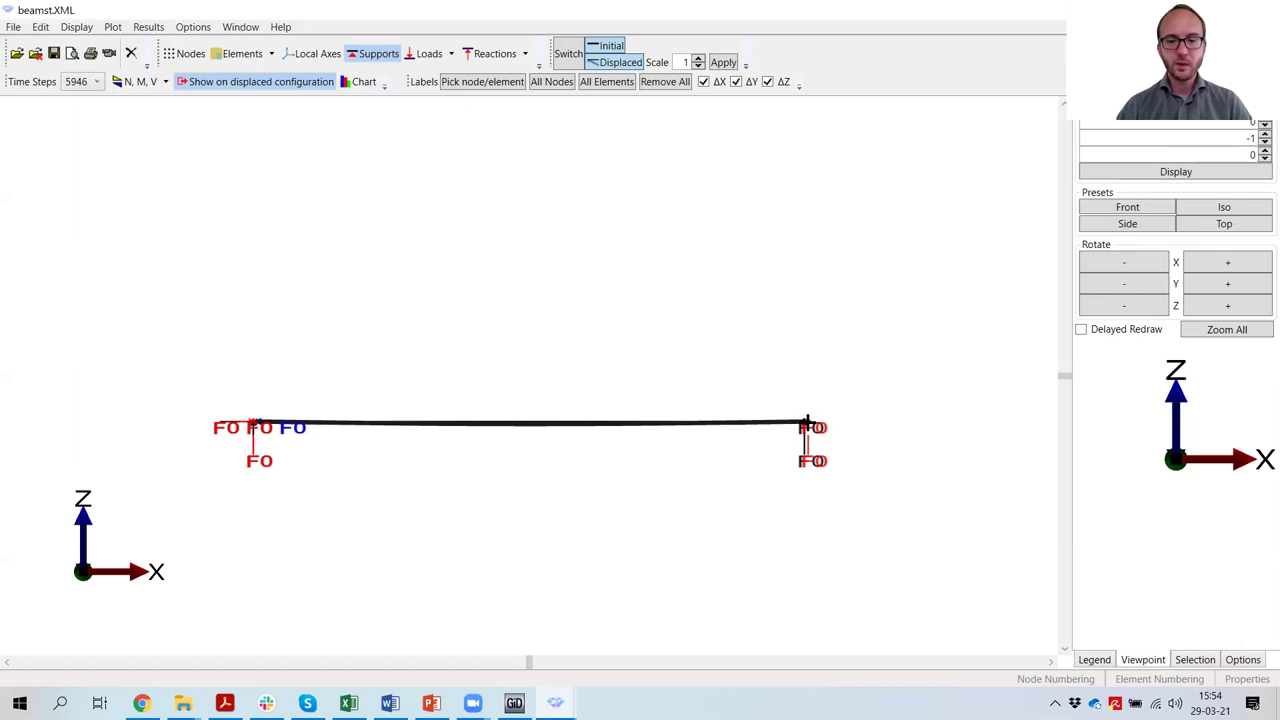
{"action": "mouse_move", "coordinate": [808, 424]}
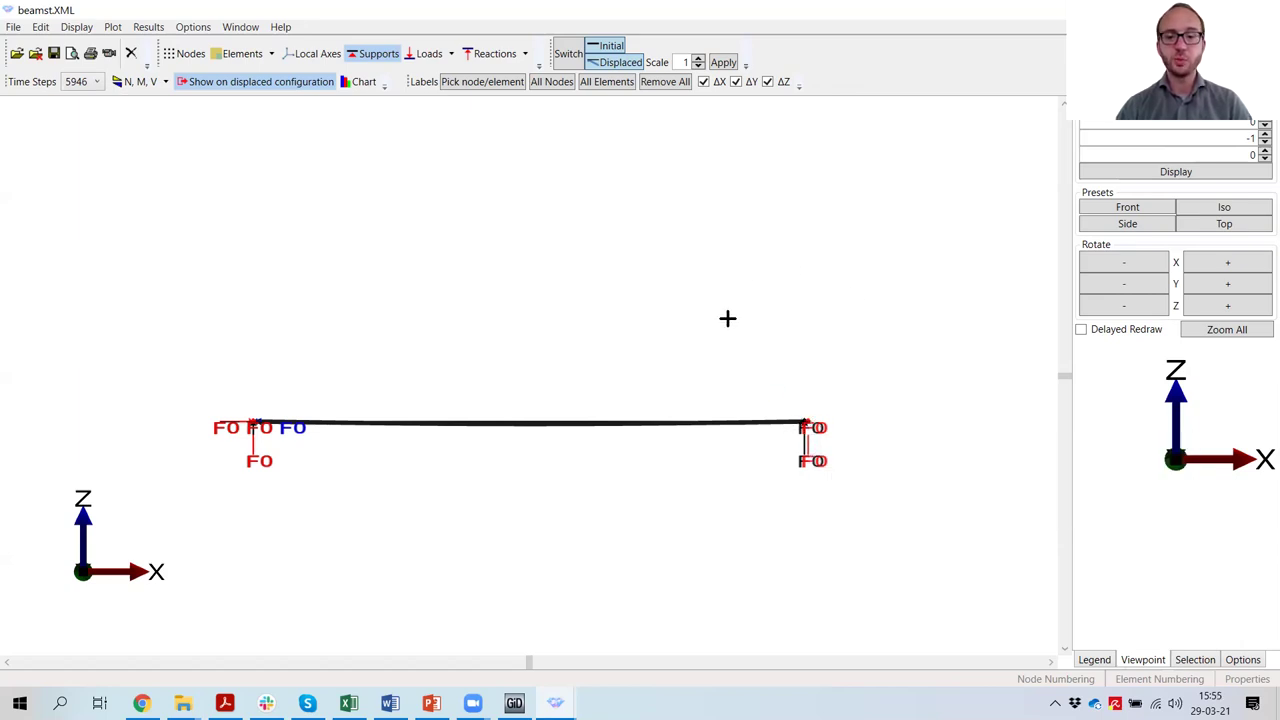
Step: Advance the displaced shape through the last time steps, from 6010 to 6012.61106
{"action": "left_click", "coordinate": [87, 88]}
{"action": "left_click", "coordinate": [86, 106]}
{"action": "key", "text": "Down"}
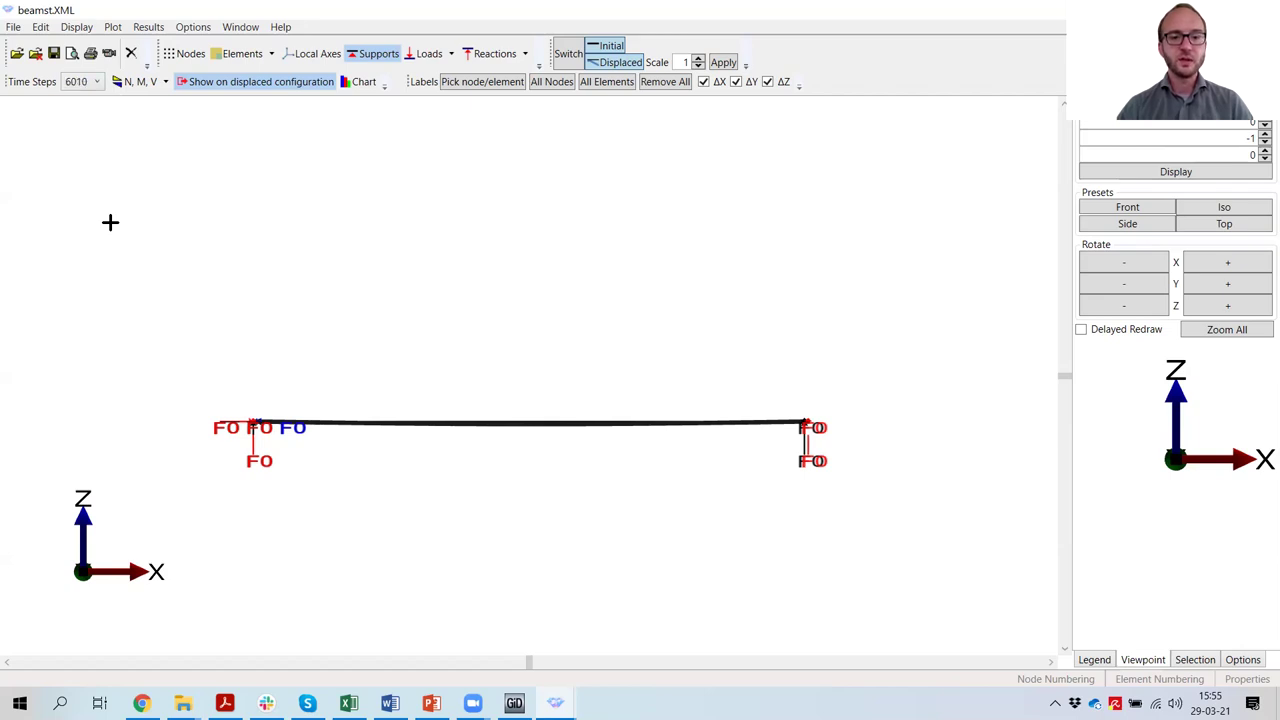
{"action": "key", "text": "Down"}
{"action": "key", "text": "Down"}
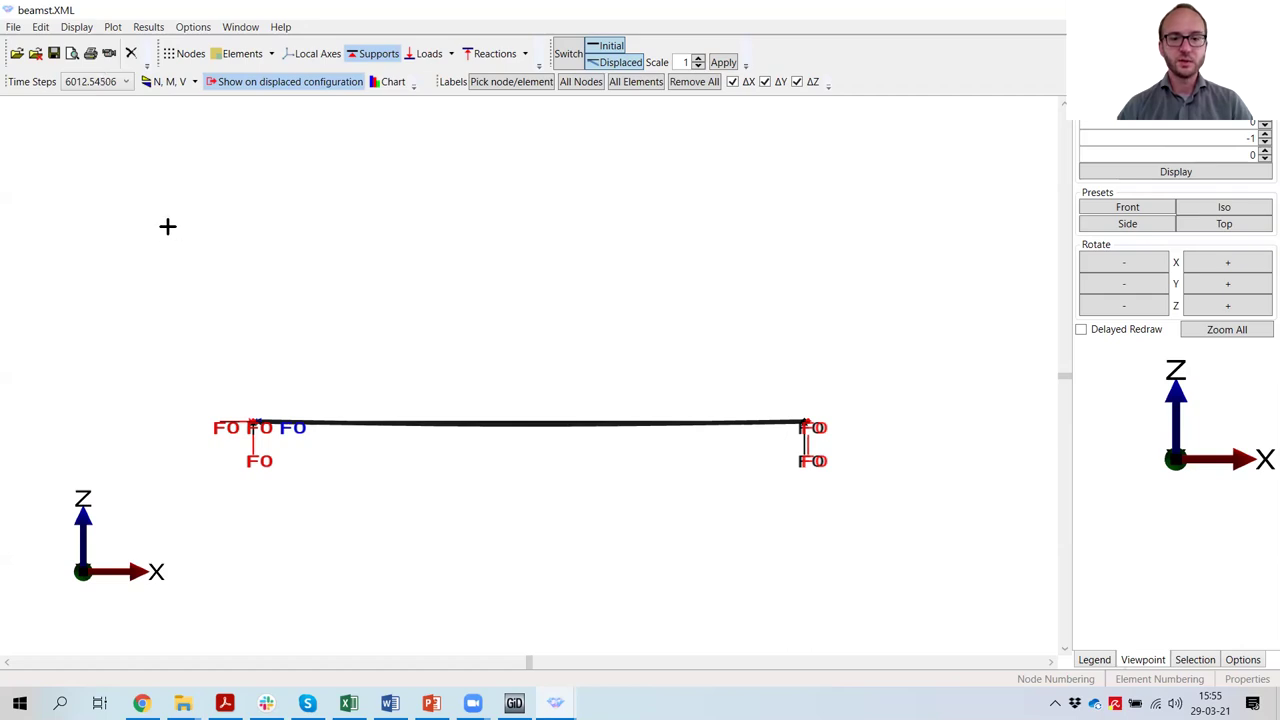
{"action": "key", "text": "Down"}
{"action": "key", "text": "Down"}
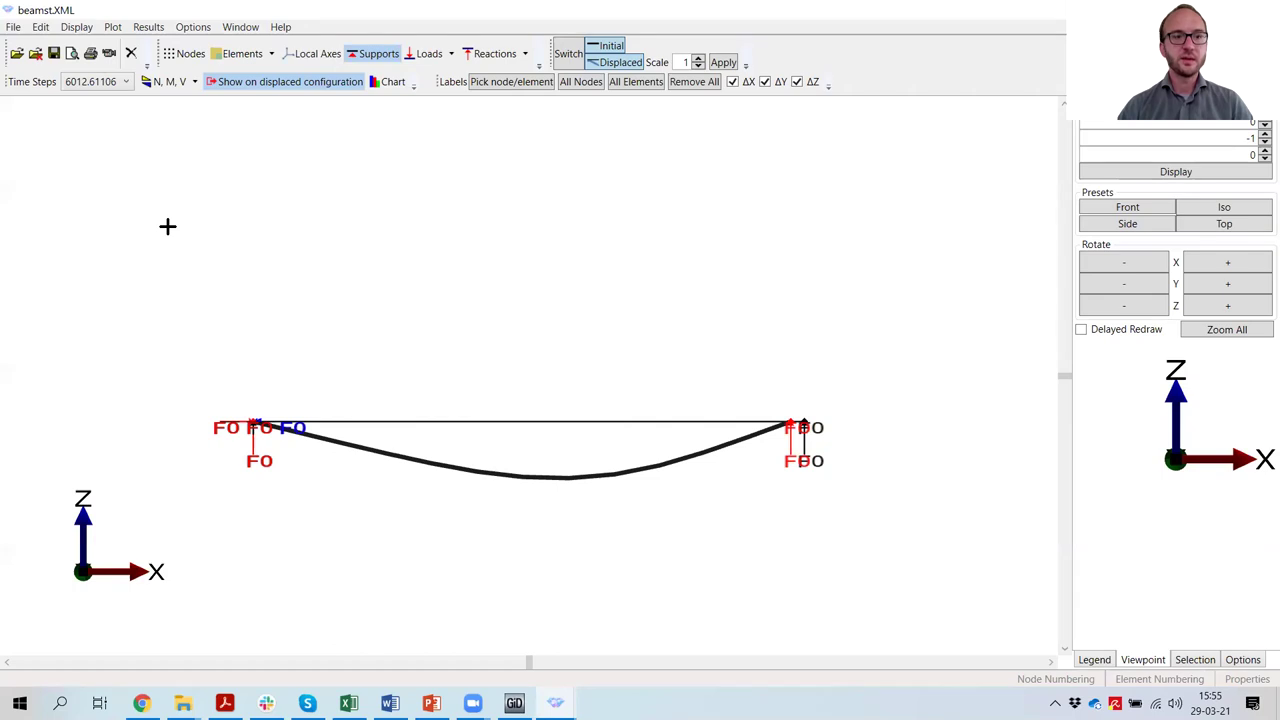
Step: Go back to time step 6012.56306 and advance to 6012.61106 again to compare the deflections
{"action": "key", "text": "Up"}
{"action": "key", "text": "Up"}
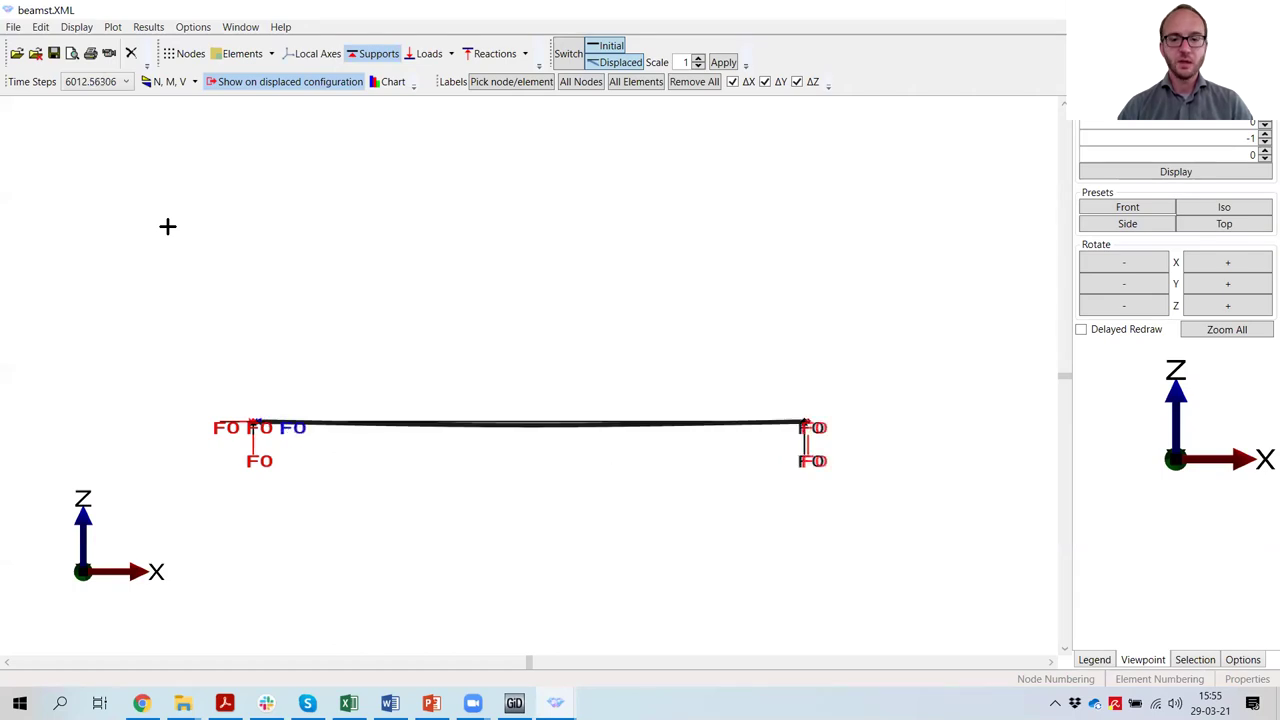
{"action": "key", "text": "Down"}
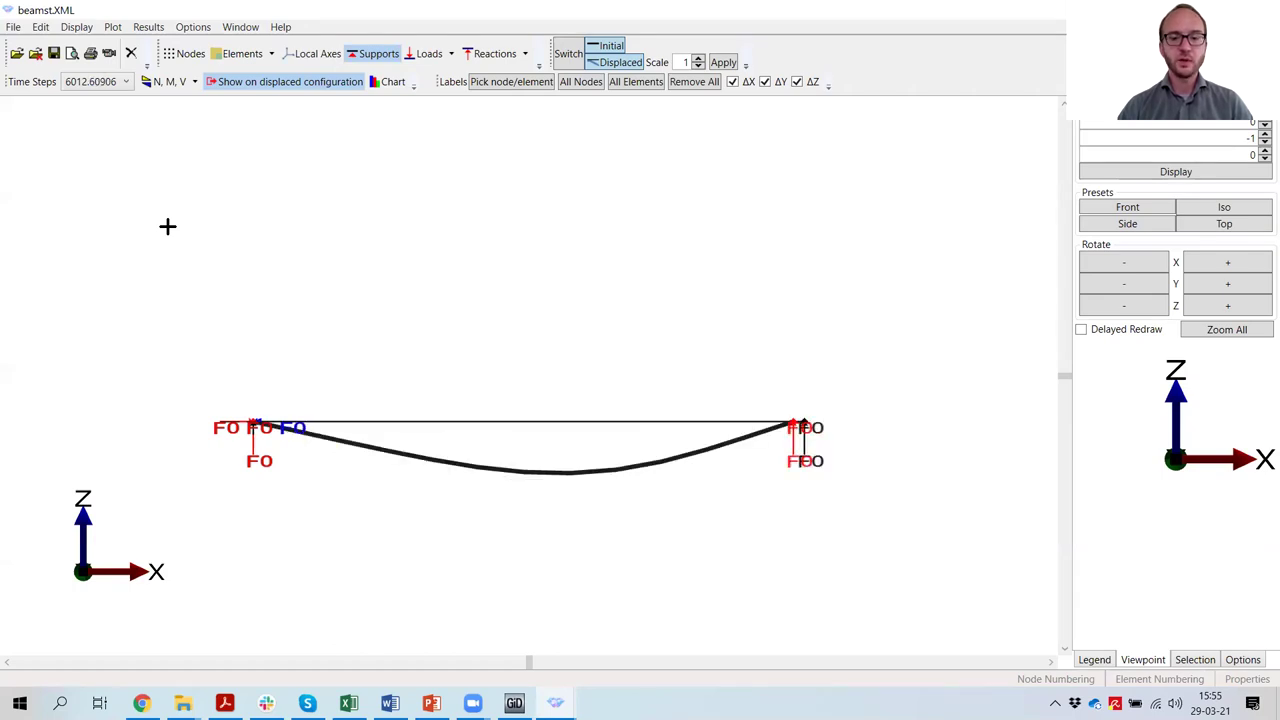
{"action": "key", "text": "Down"}
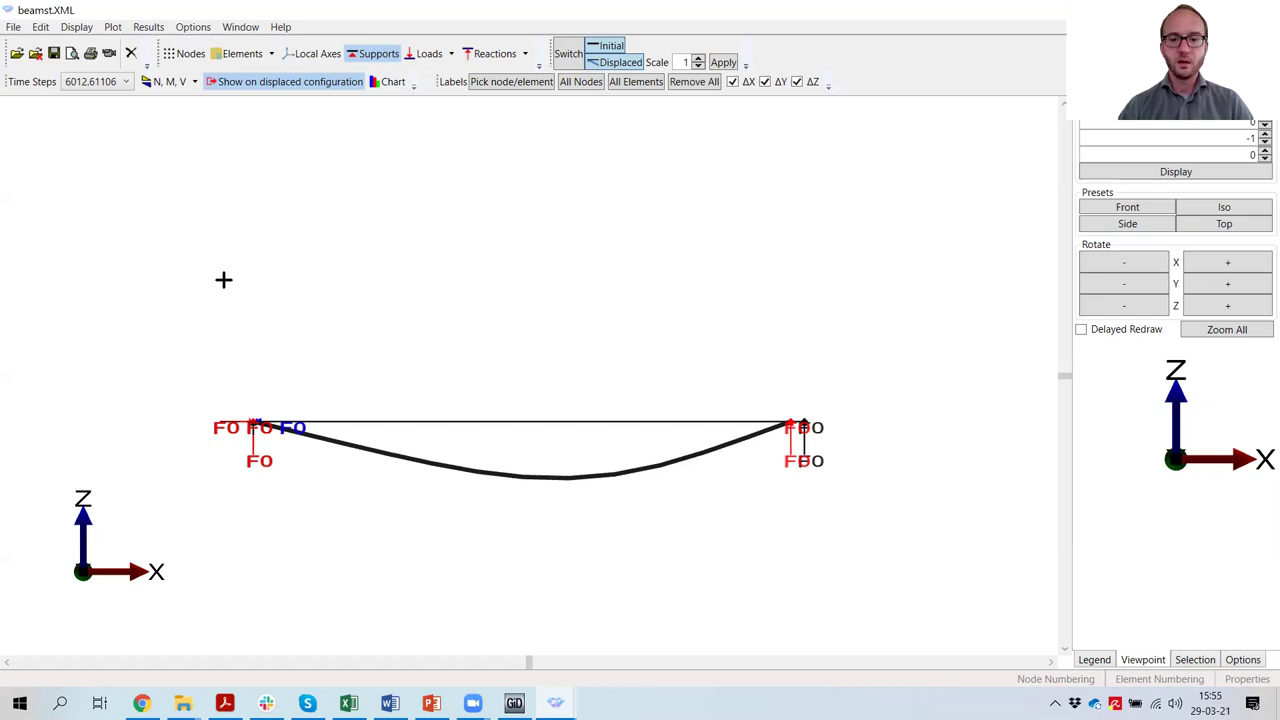
Step: Continue through the time steps up to 6012.62106 to follow the growing deflection and the sliding support
{"action": "key", "text": "Down"}
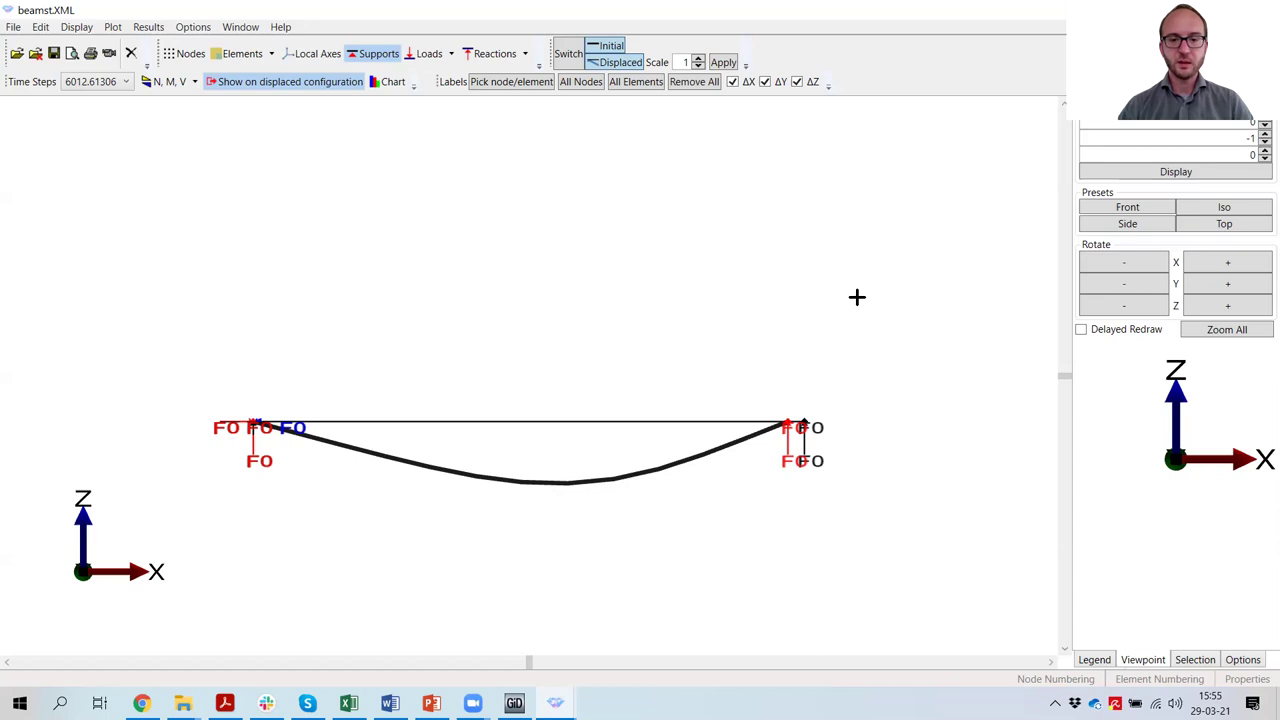
{"action": "key", "text": "Down"}
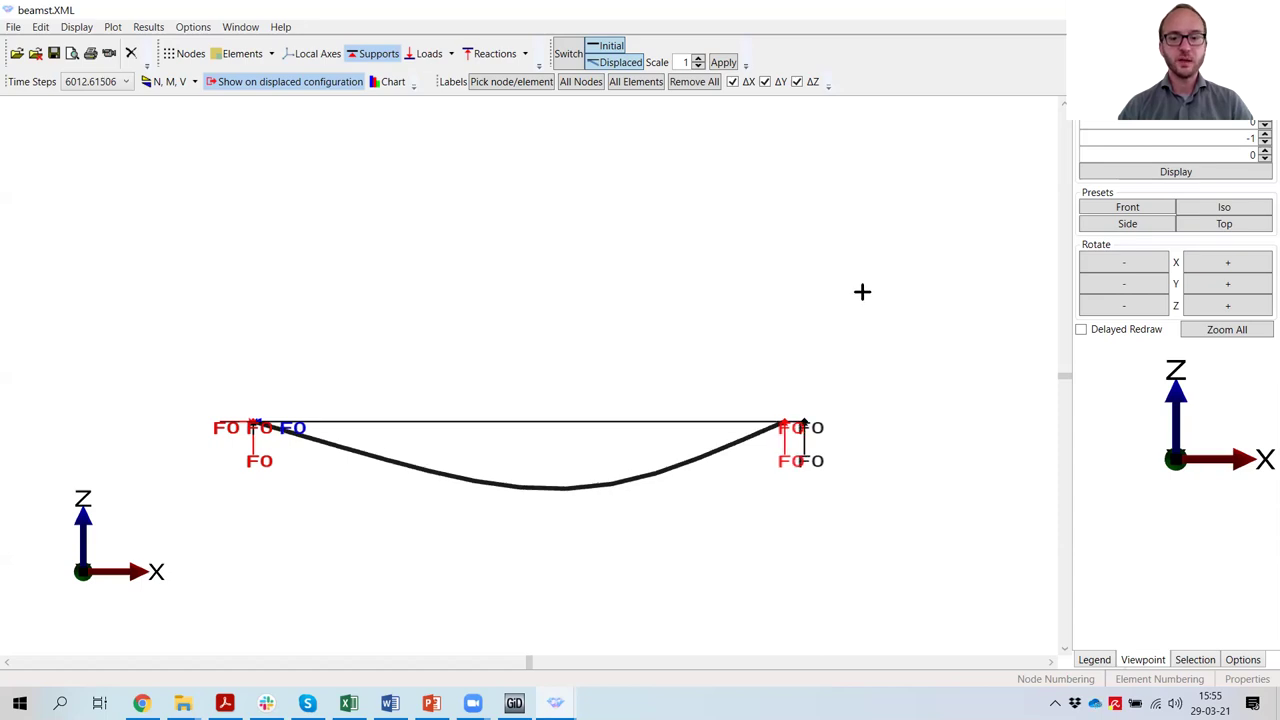
{"action": "key", "text": "Down"}
{"action": "key", "text": "Down"}
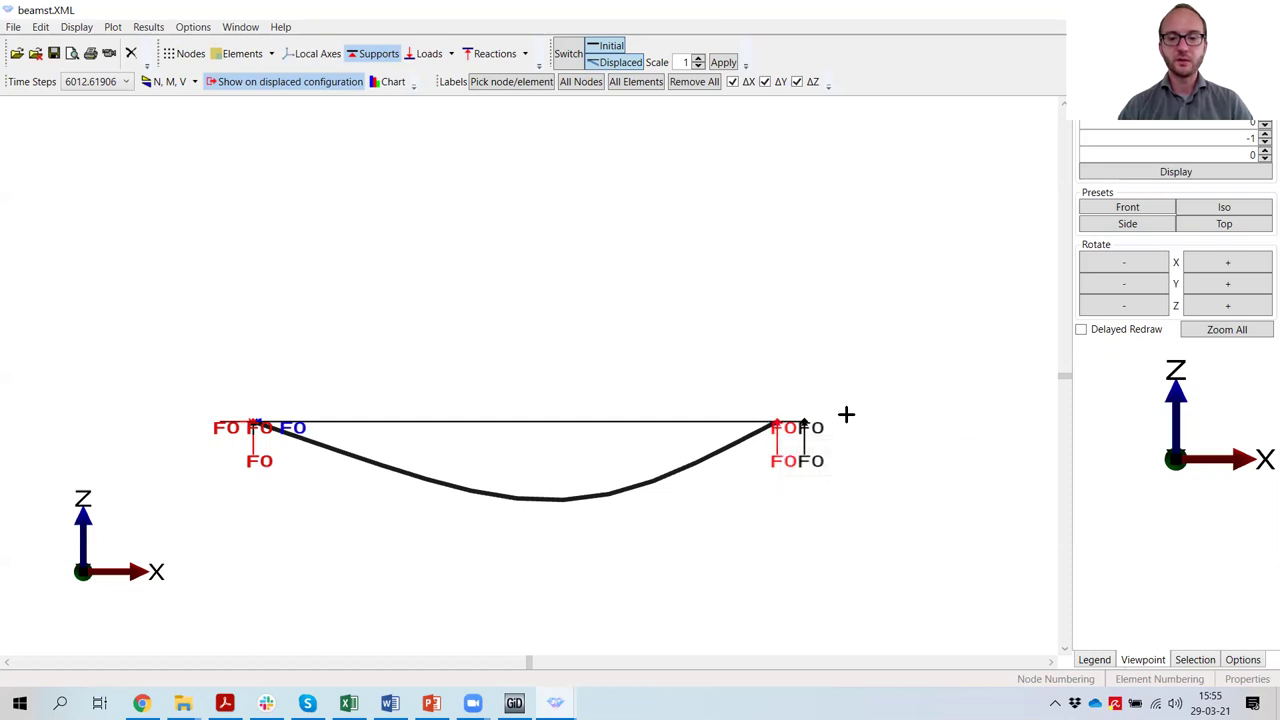
{"action": "key", "text": "Down"}
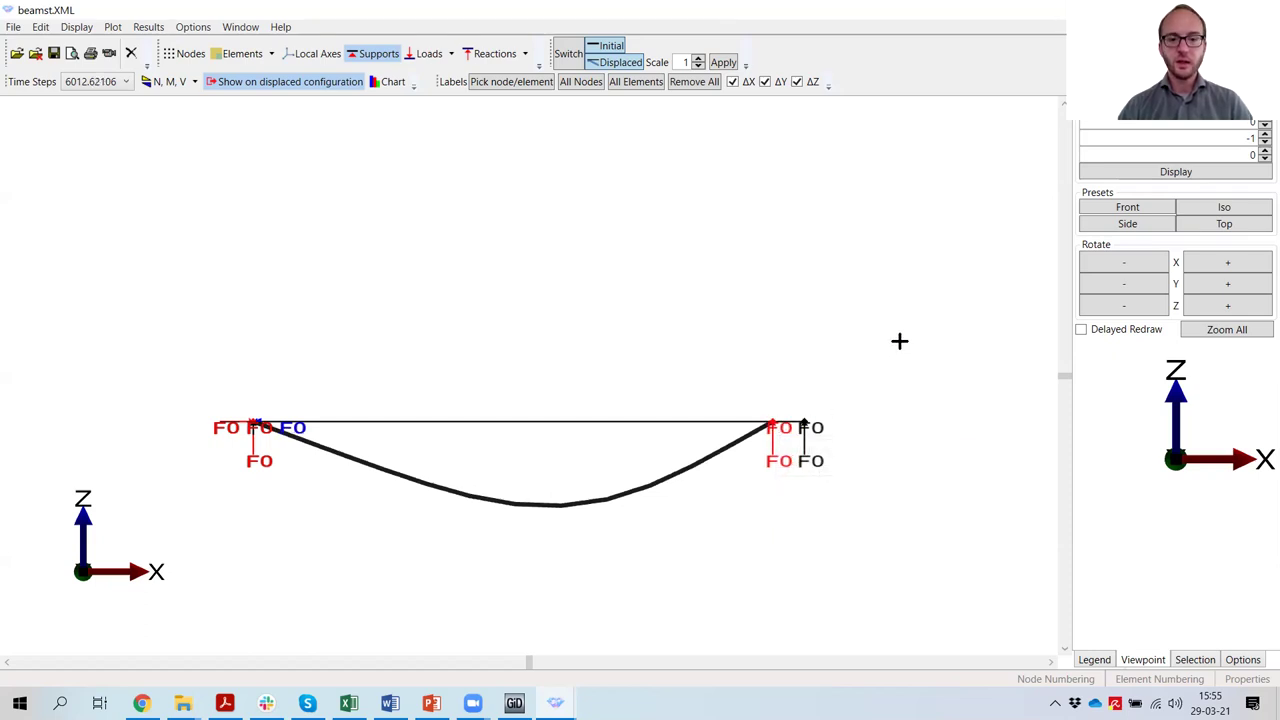
Step: Advance the displaced beam through the time steps to 6012.63306 and check the list for the last calculated step
{"action": "key", "text": "Down"}
{"action": "key", "text": "Down"}
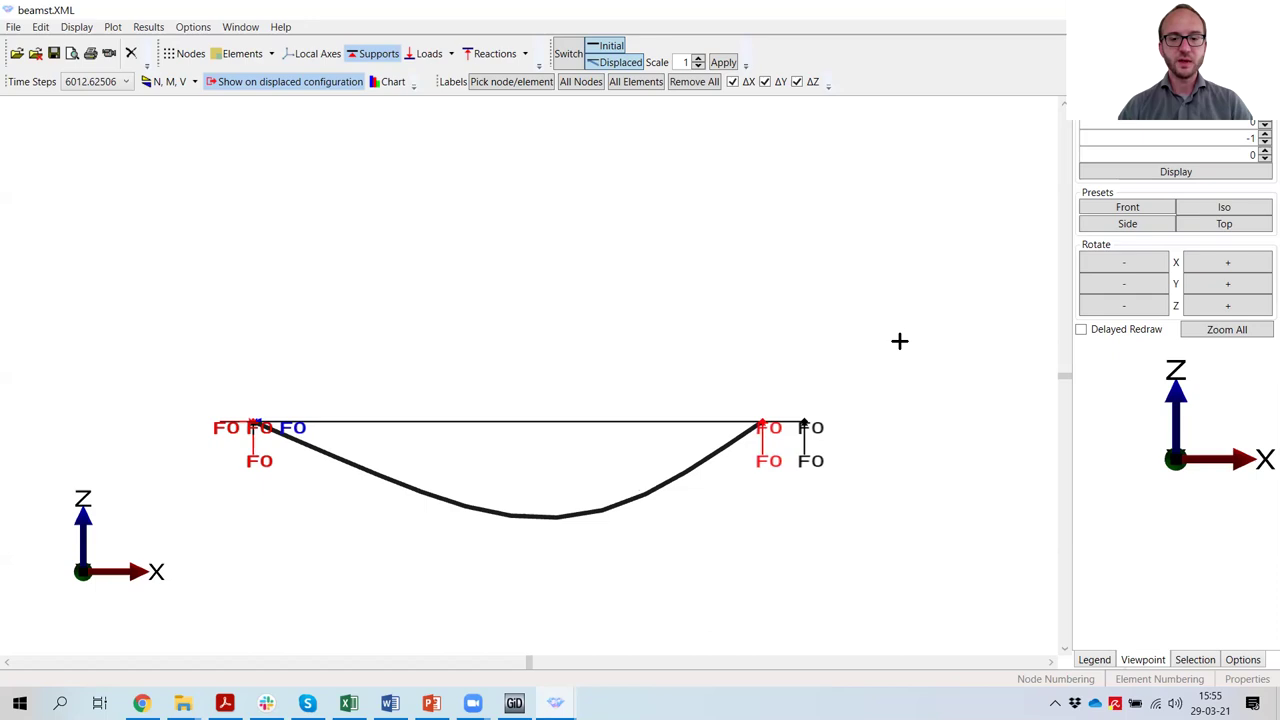
{"action": "key", "text": "Down"}
{"action": "key", "text": "Down"}
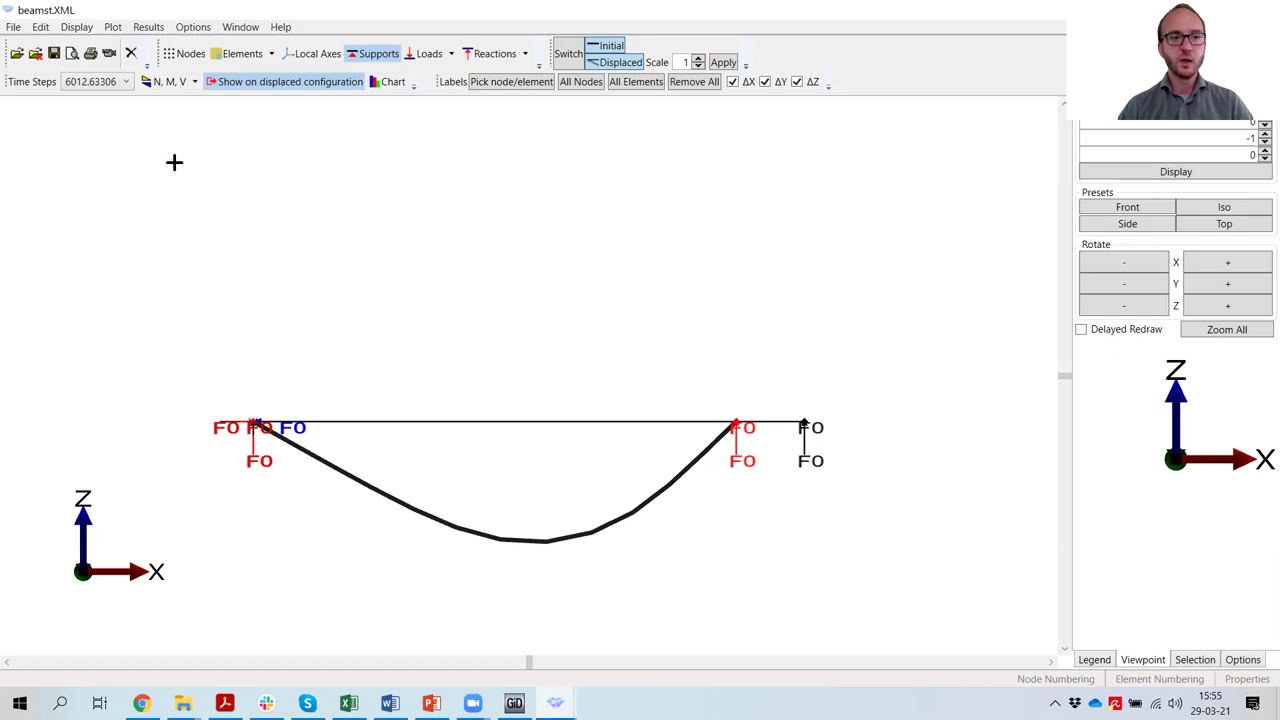
{"action": "left_click", "coordinate": [116, 80]}
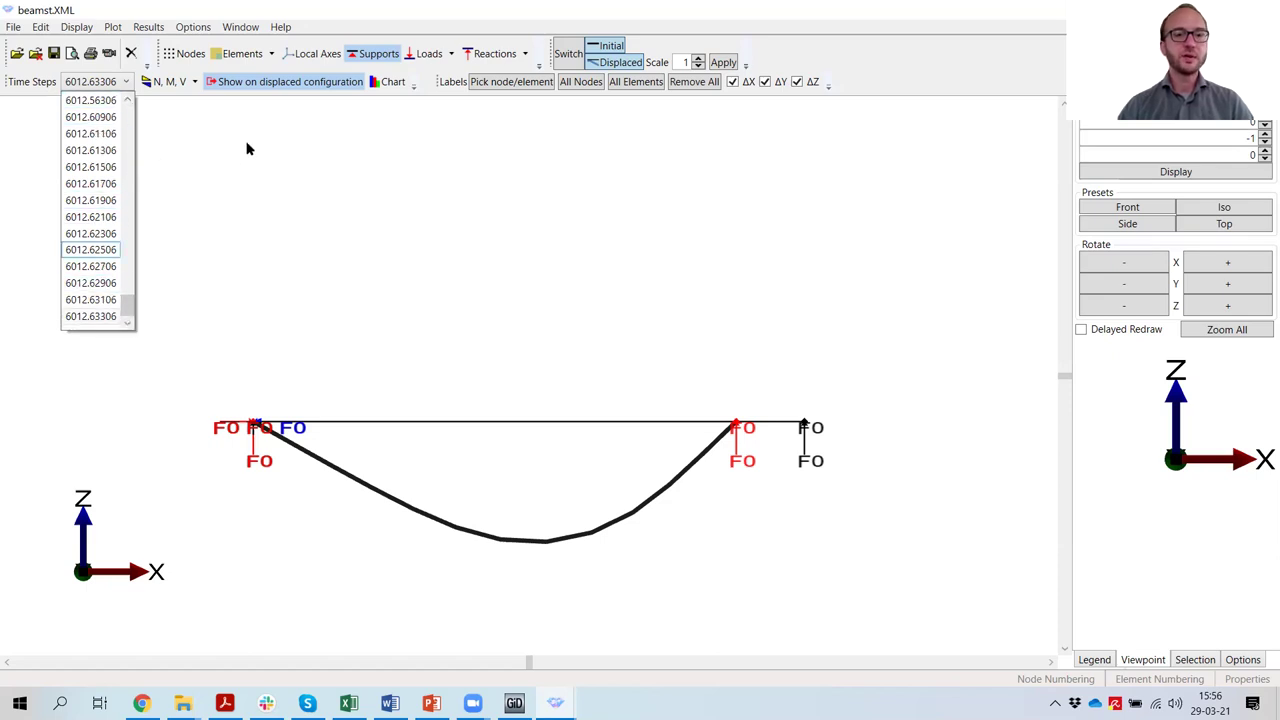
{"action": "left_click", "coordinate": [364, 36]}
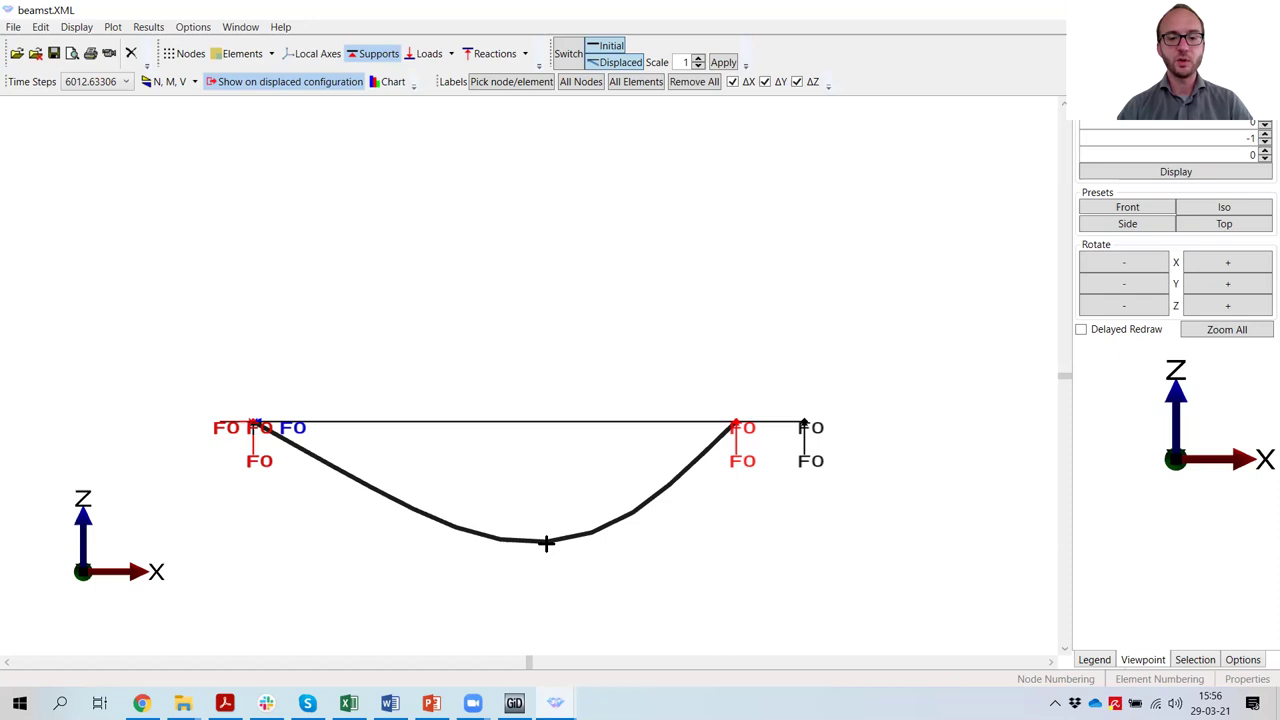
Step: Identify the mid-span node of the displaced beam and chart the displacement of node 6 over time for DOF 3
{"action": "mouse_move", "coordinate": [543, 542]}
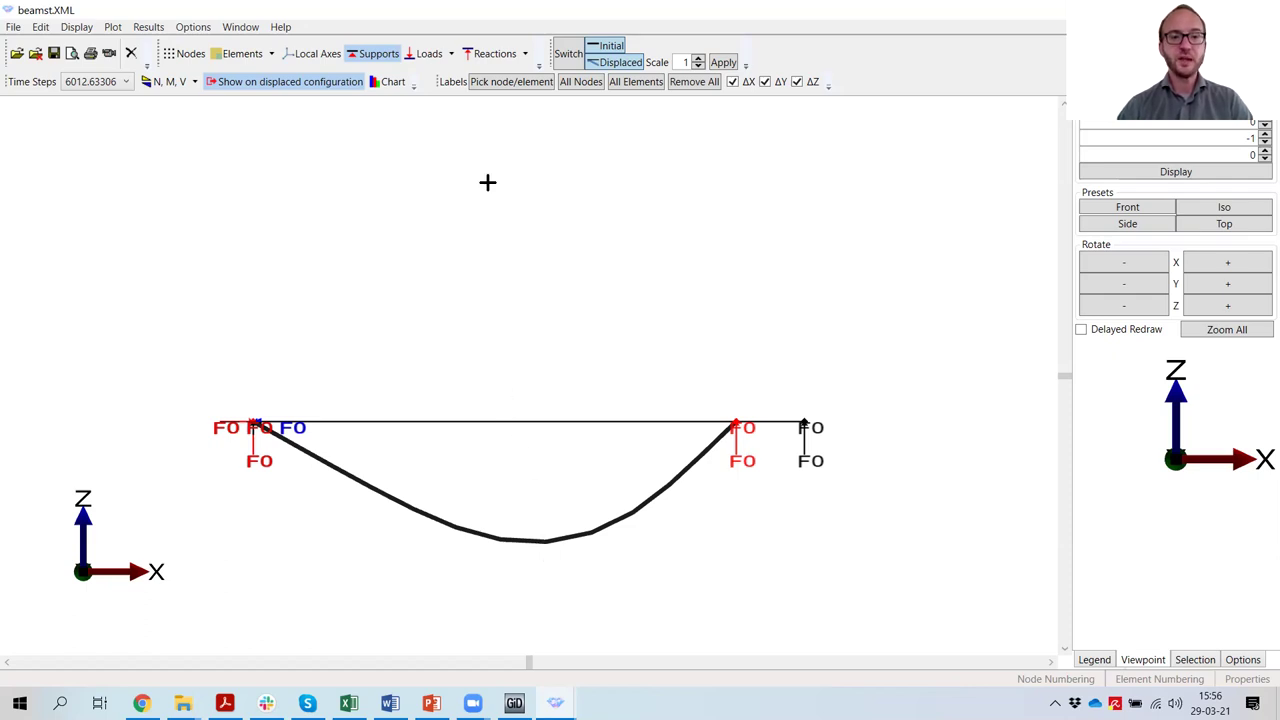
{"action": "mouse_move", "coordinate": [505, 538]}
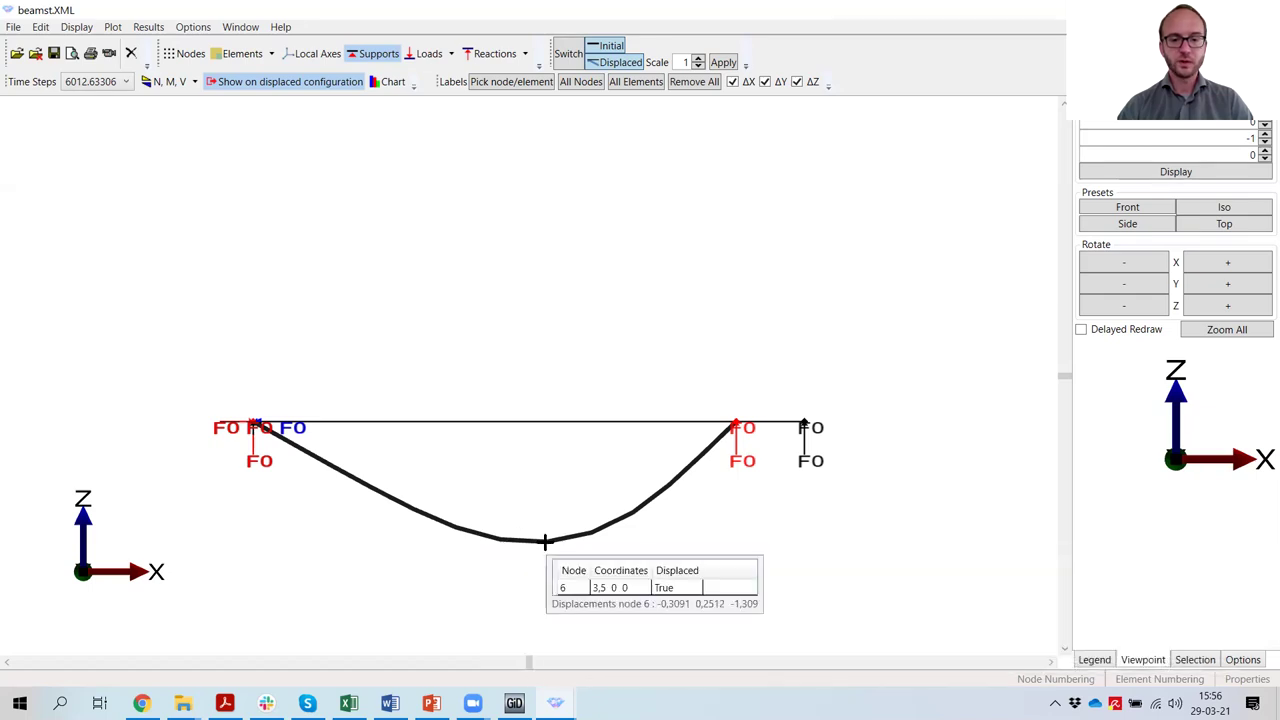
{"action": "left_click", "coordinate": [390, 82]}
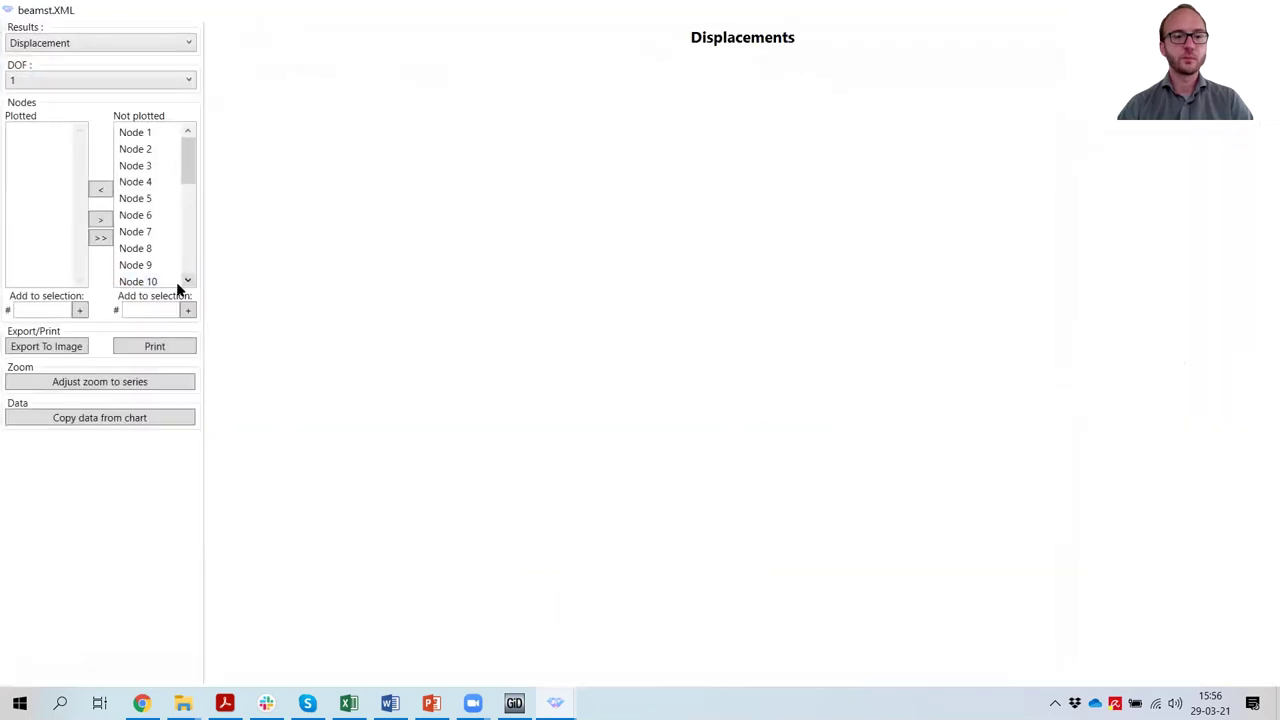
{"action": "left_click", "coordinate": [132, 214]}
{"action": "left_click", "coordinate": [97, 189]}
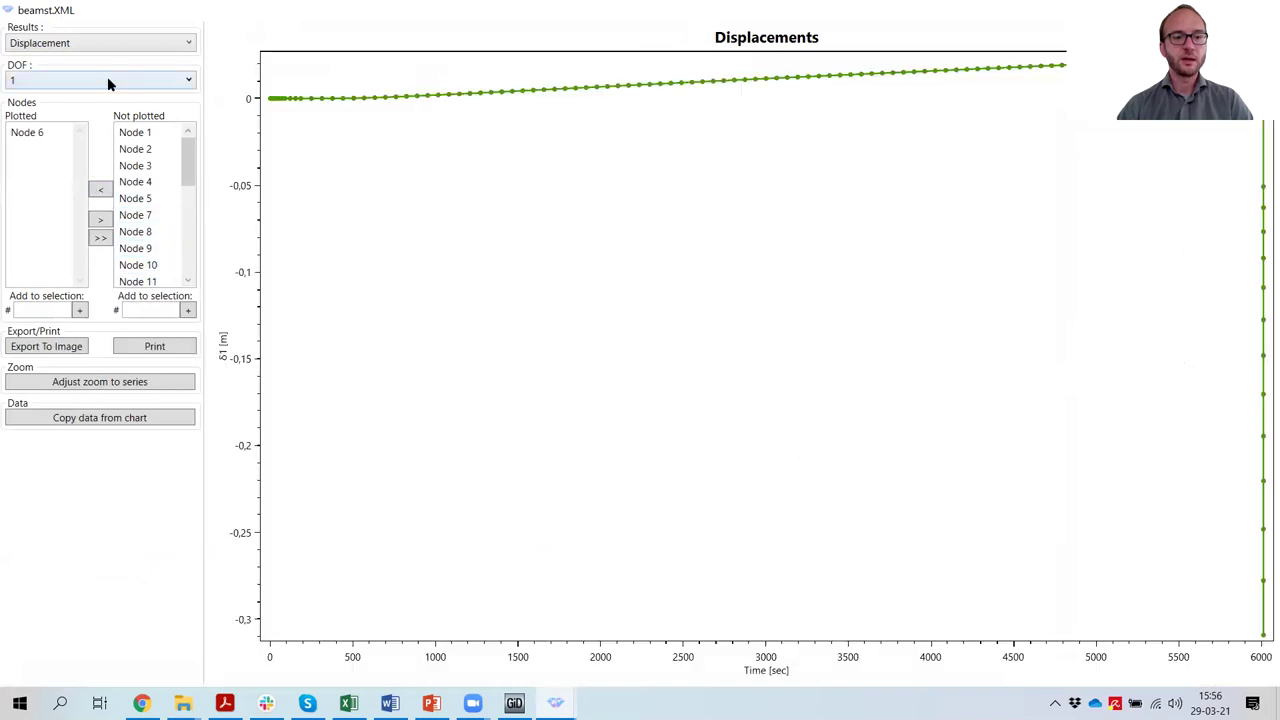
{"action": "left_click", "coordinate": [110, 84]}
{"action": "left_click", "coordinate": [63, 133]}
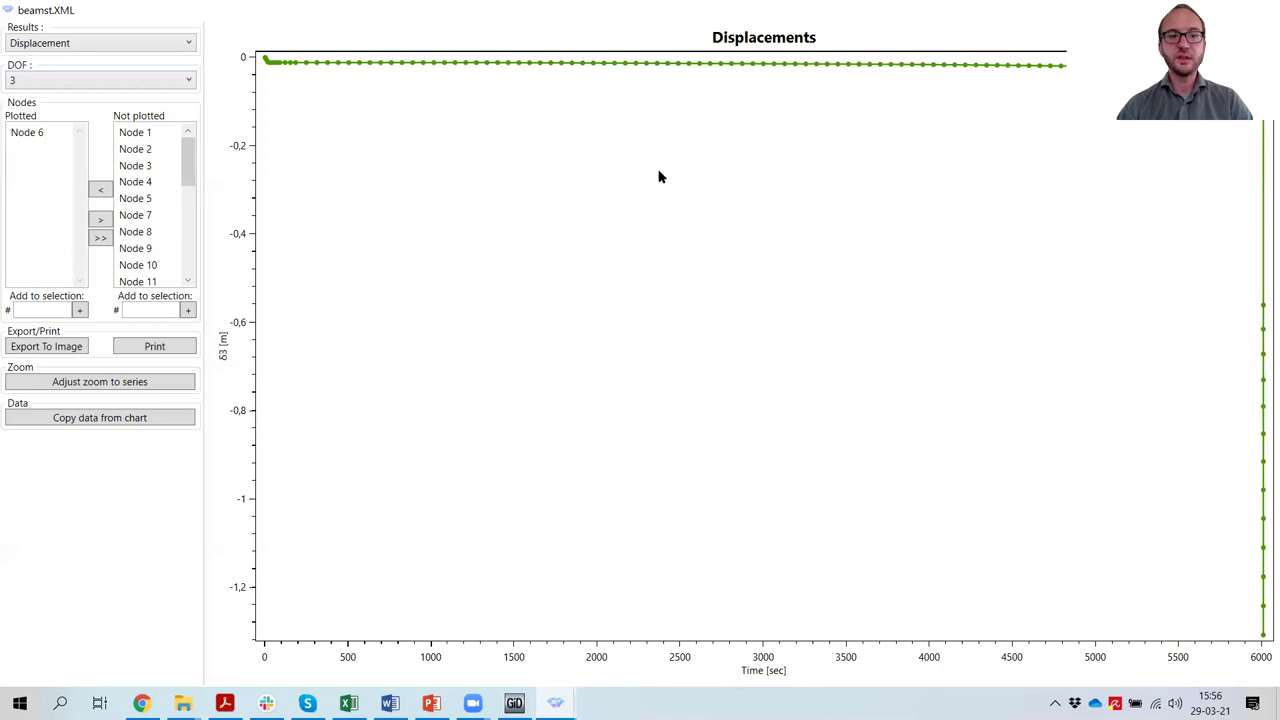
{"action": "mouse_move", "coordinate": [269, 68]}
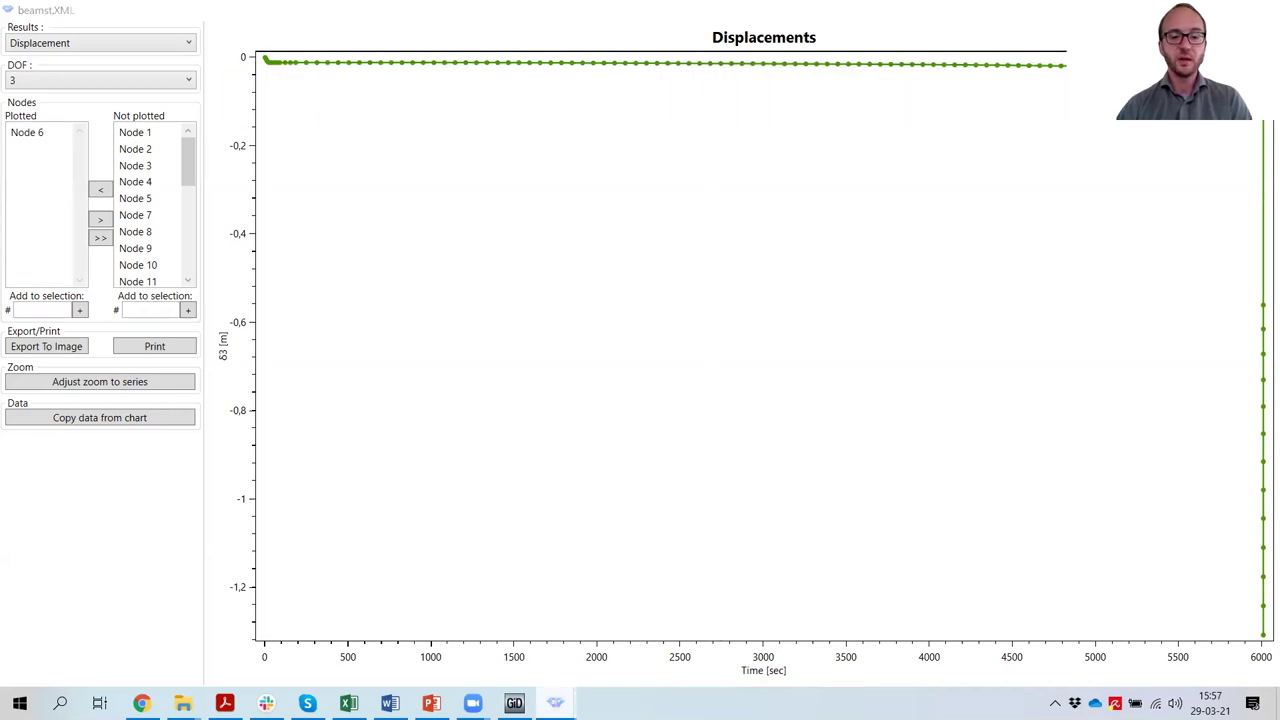
Step: Switch to the beamth thermal results, set the time step to 3600 and examine temperatures in the flanges and web
{"action": "mouse_move", "coordinate": [553, 700]}
{"action": "left_click", "coordinate": [400, 658]}
{"action": "left_click", "coordinate": [96, 67]}
{"action": "scroll", "coordinate": [95, 103], "scroll_direction": "up", "scroll_amount": 3}
{"action": "scroll", "coordinate": [95, 99], "scroll_direction": "up", "scroll_amount": 5}
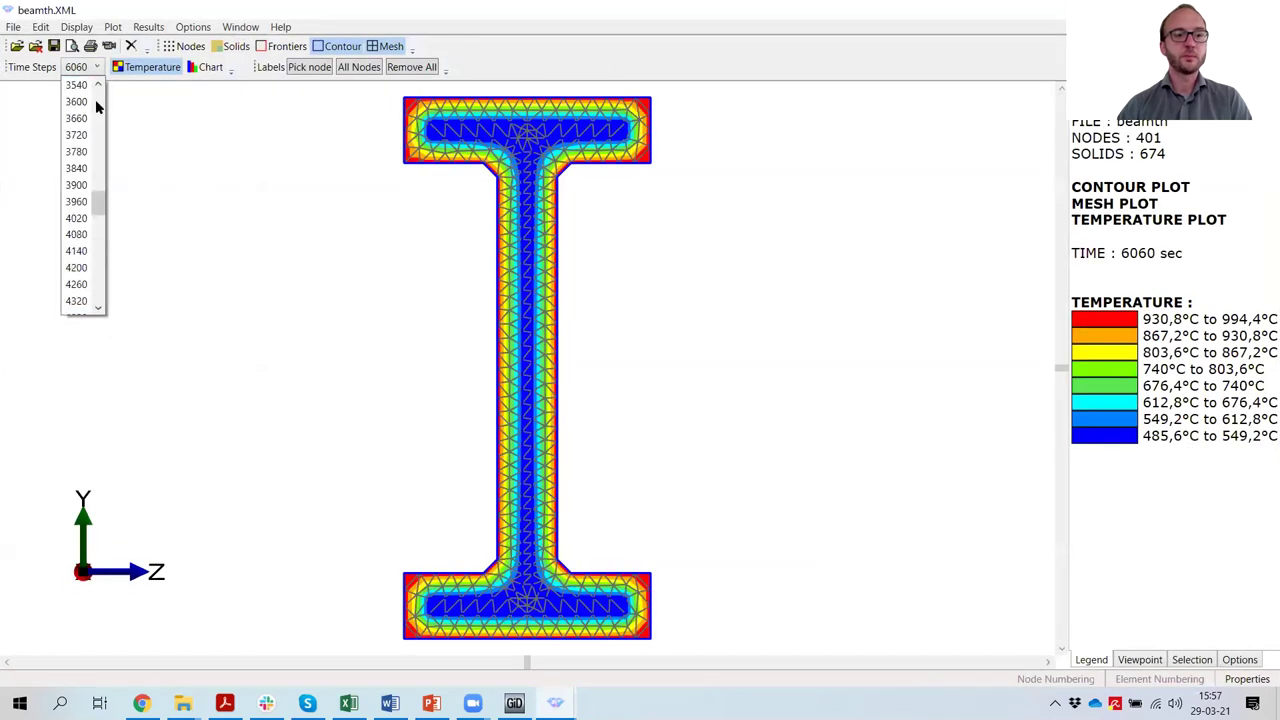
{"action": "left_click", "coordinate": [89, 100]}
{"action": "mouse_move", "coordinate": [527, 131]}
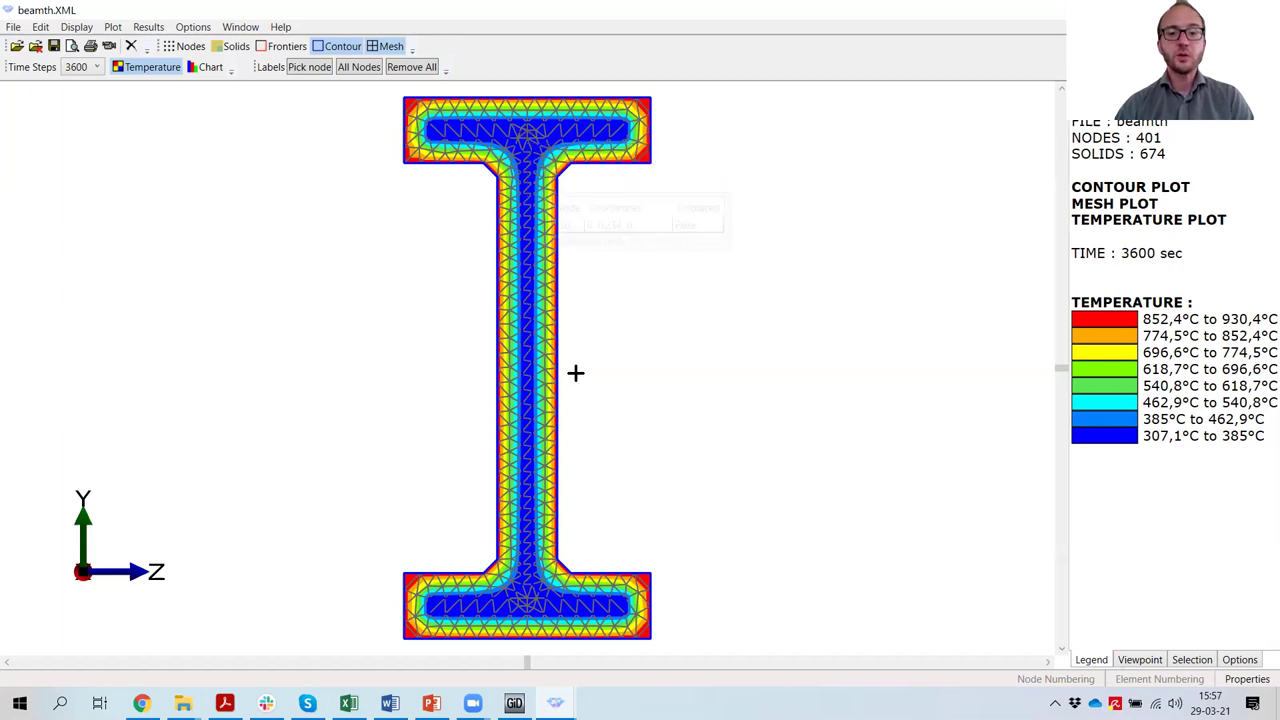
{"action": "mouse_move", "coordinate": [530, 331]}
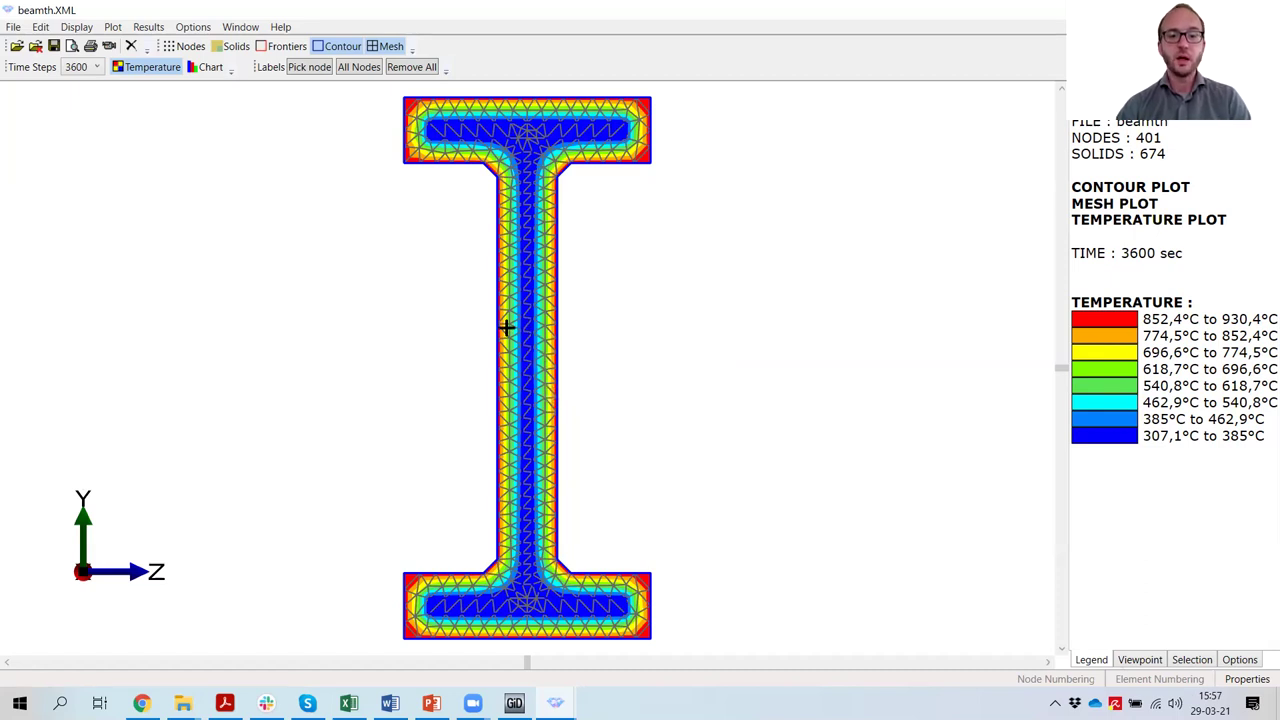
{"action": "mouse_move", "coordinate": [548, 604]}
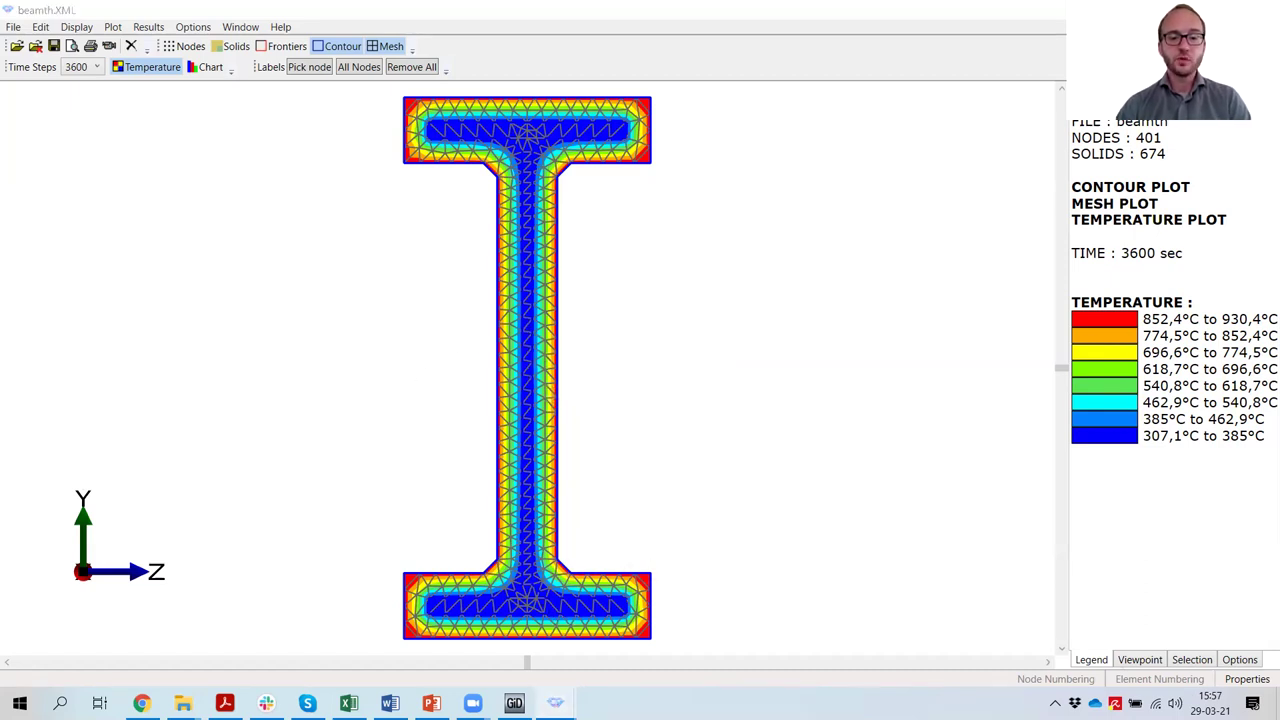
Step: Return to the beamst displacement chart and examine the node 6 curve towards the end of the simulation
{"action": "mouse_move", "coordinate": [555, 703]}
{"action": "left_click", "coordinate": [720, 631]}
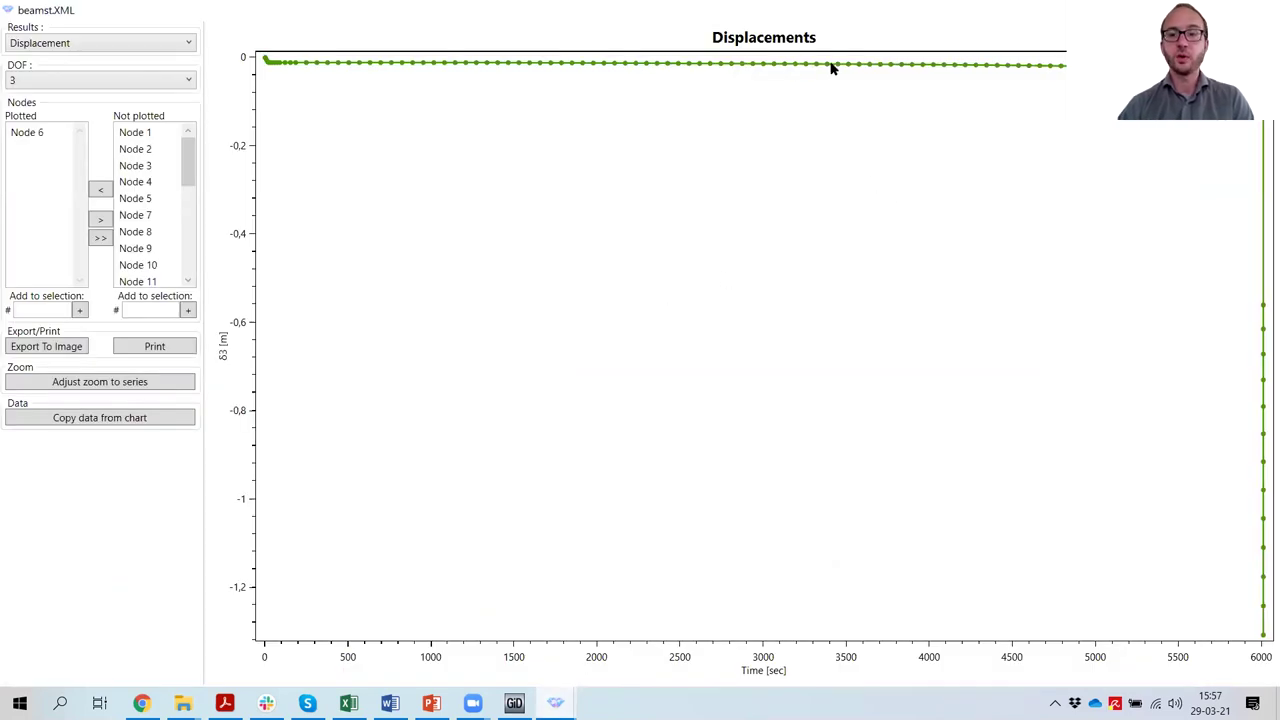
{"action": "left_click", "coordinate": [1103, 70]}
{"action": "left_click_drag", "start_coordinate": [1103, 70], "coordinate": [1250, 70]}
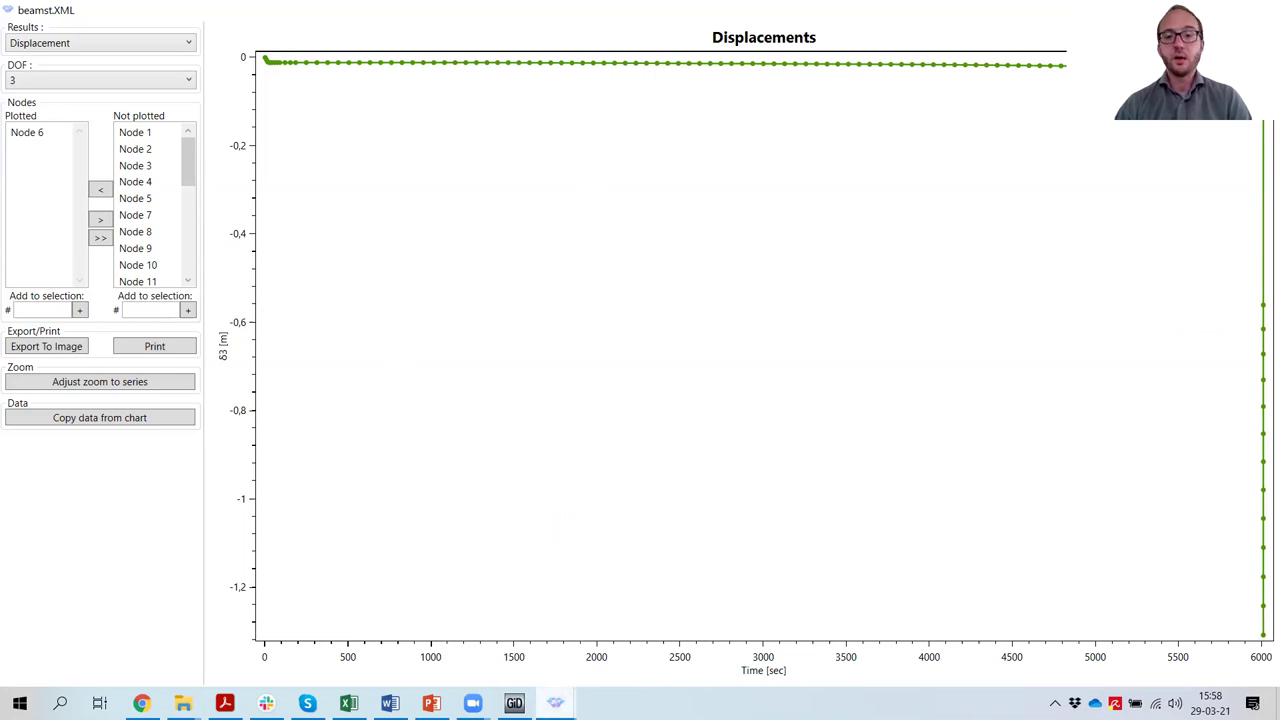
Step: Switch back to the beamth thermal results, set the time step to 6060 and inspect the temperature of a web node
{"action": "mouse_move", "coordinate": [555, 703]}
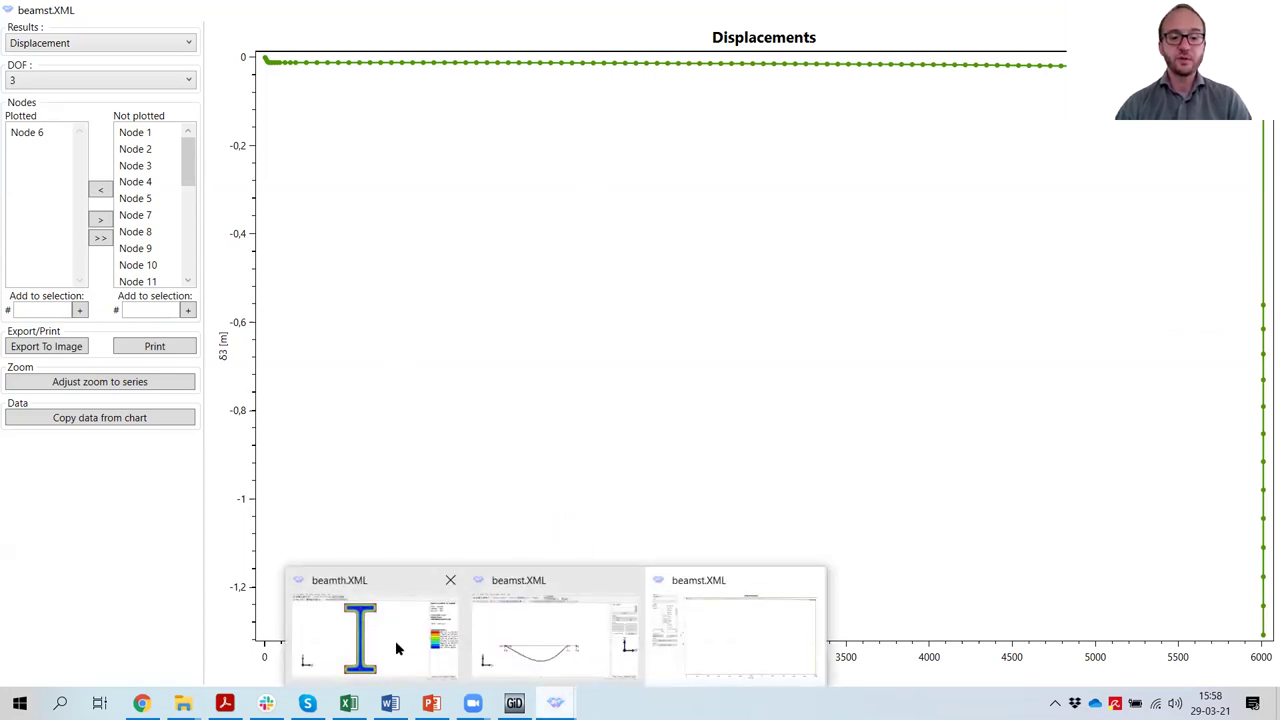
{"action": "left_click", "coordinate": [390, 645]}
{"action": "left_click", "coordinate": [88, 68]}
{"action": "left_click_drag", "start_coordinate": [100, 106], "coordinate": [101, 257]}
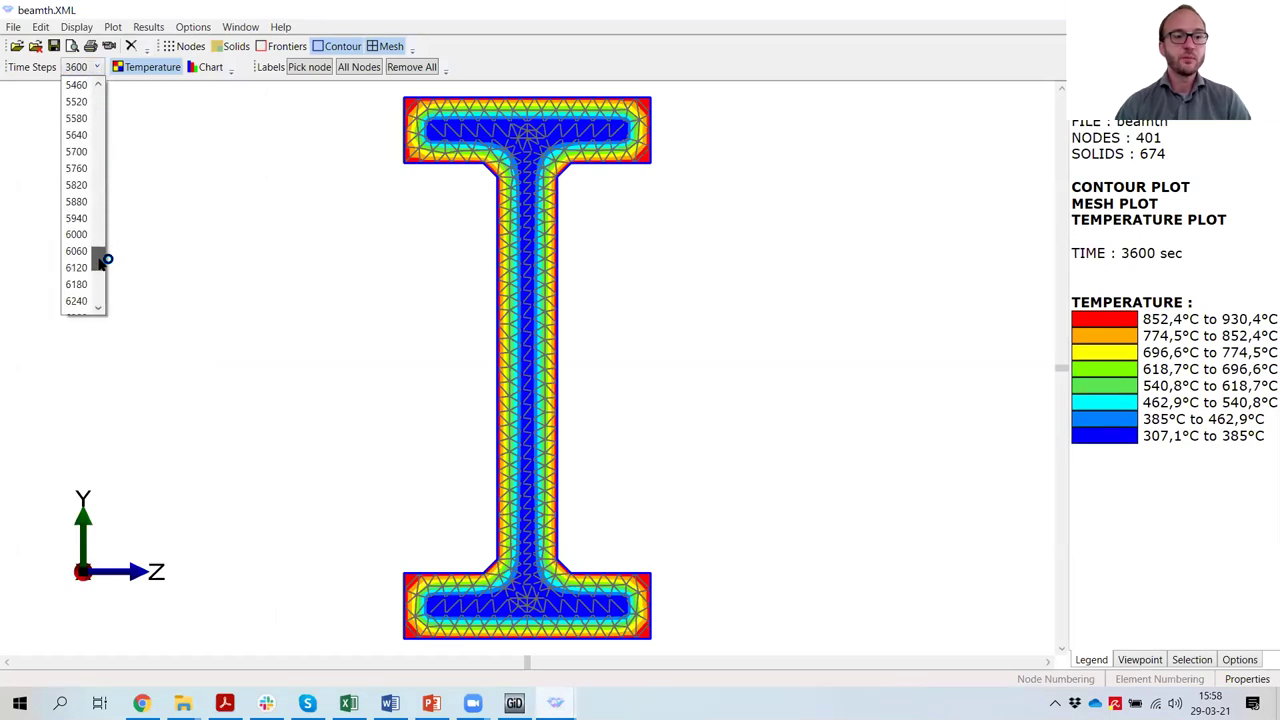
{"action": "left_click", "coordinate": [84, 251]}
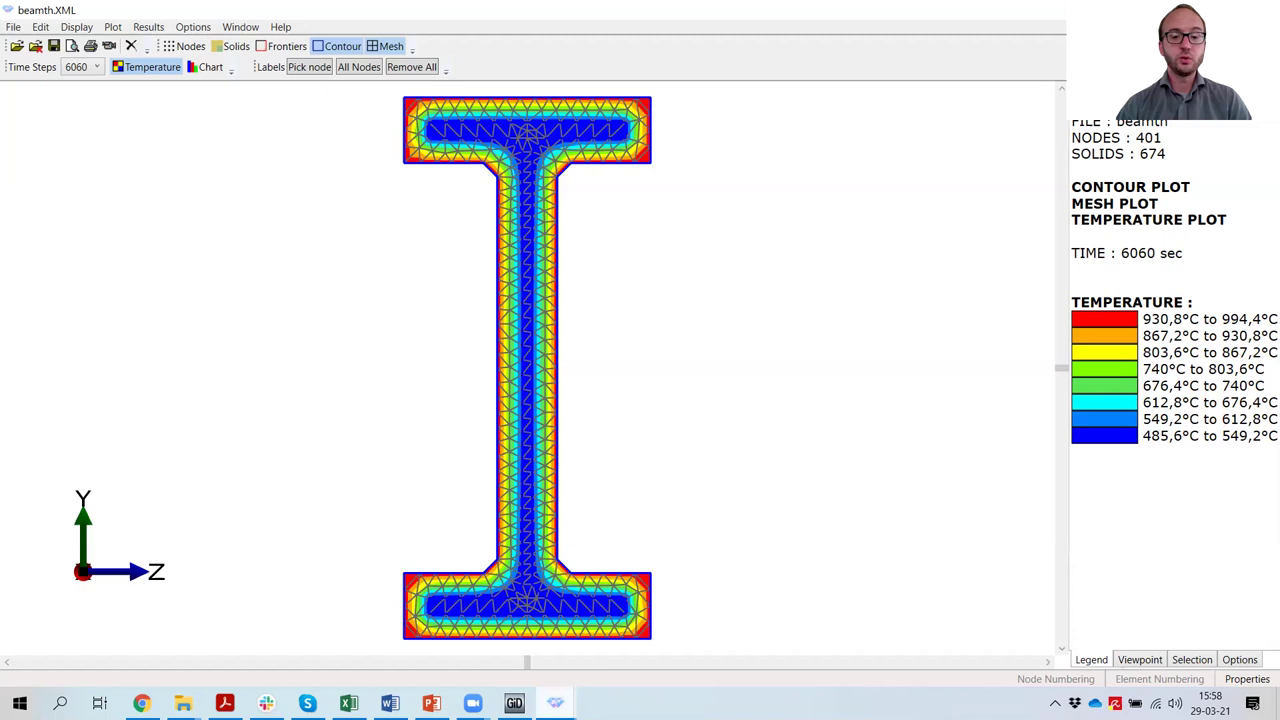
{"action": "mouse_move", "coordinate": [555, 703]}
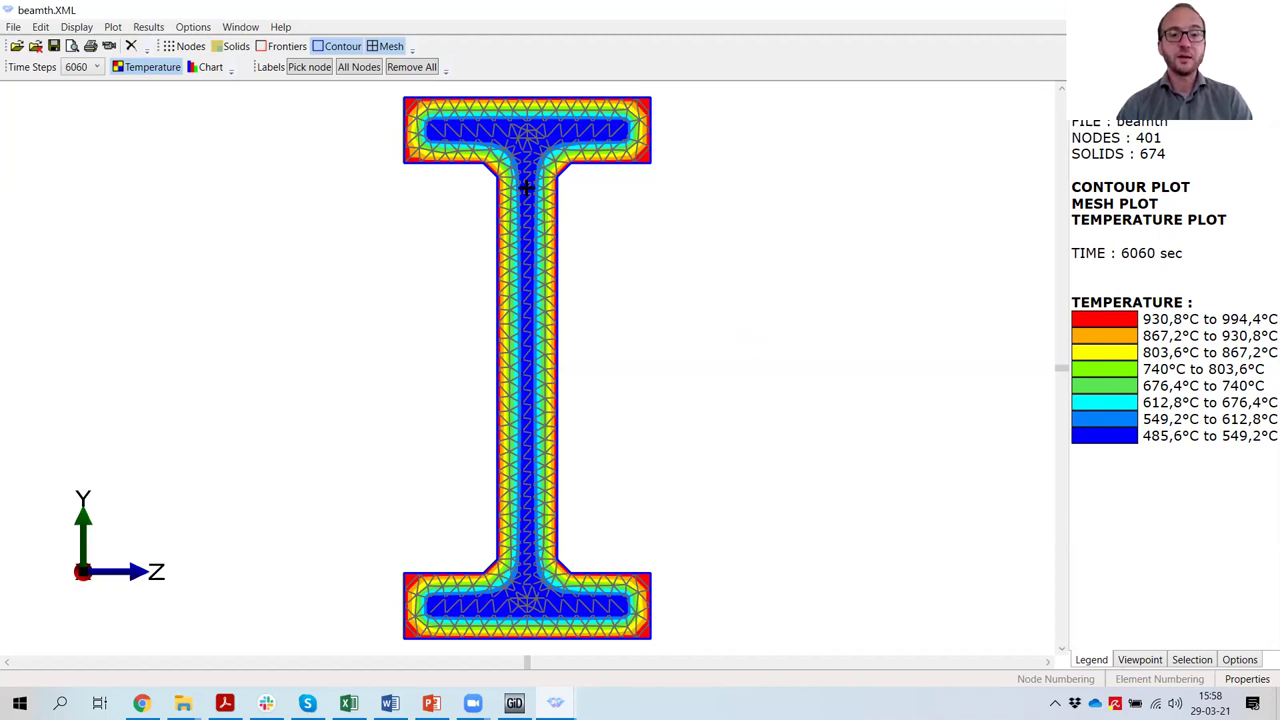
{"action": "mouse_move", "coordinate": [535, 290]}
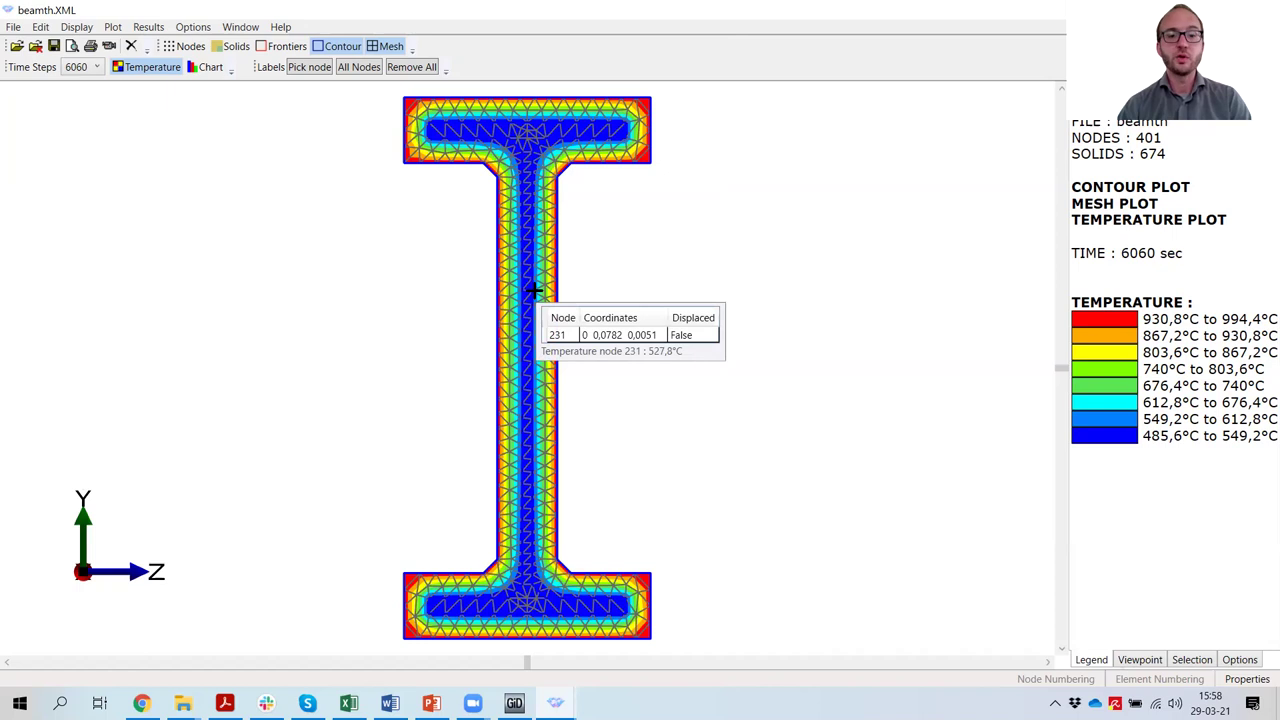
Step: Return to the beamst structural view, turn off the displaced shape and displaced-configuration results, and set the time step to 26
{"action": "left_click", "coordinate": [555, 703]}
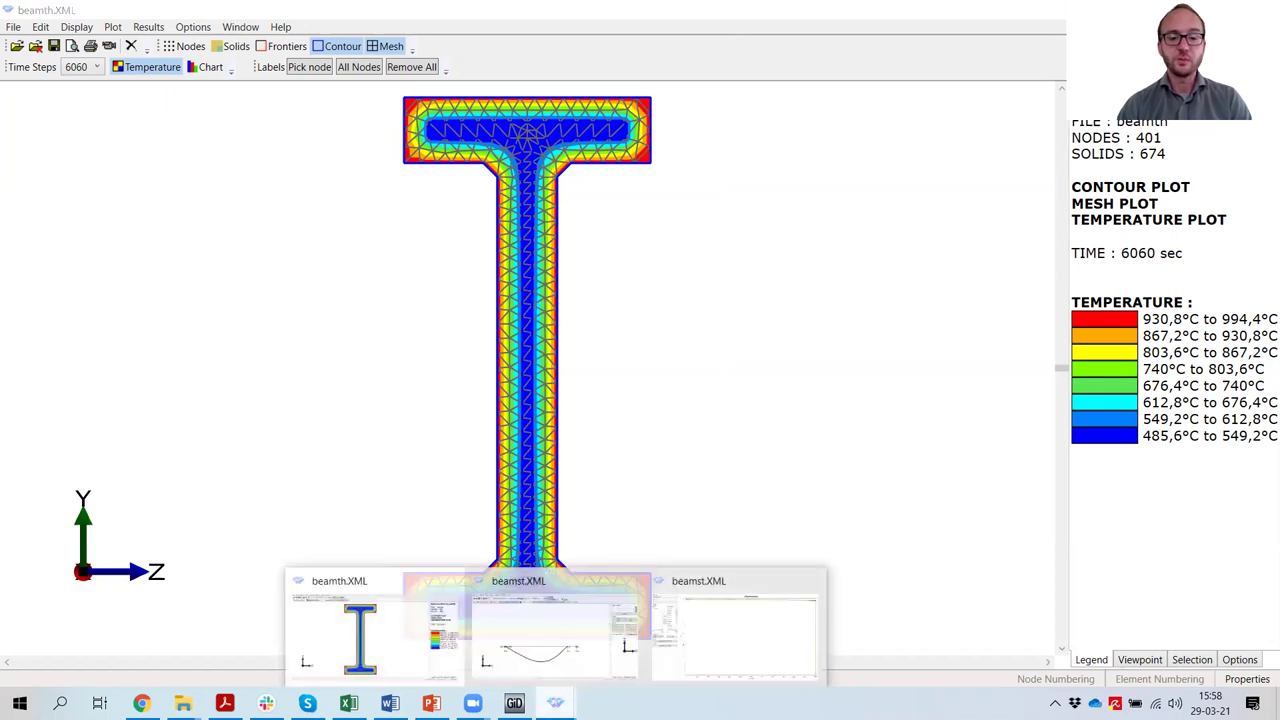
{"action": "left_click", "coordinate": [545, 625]}
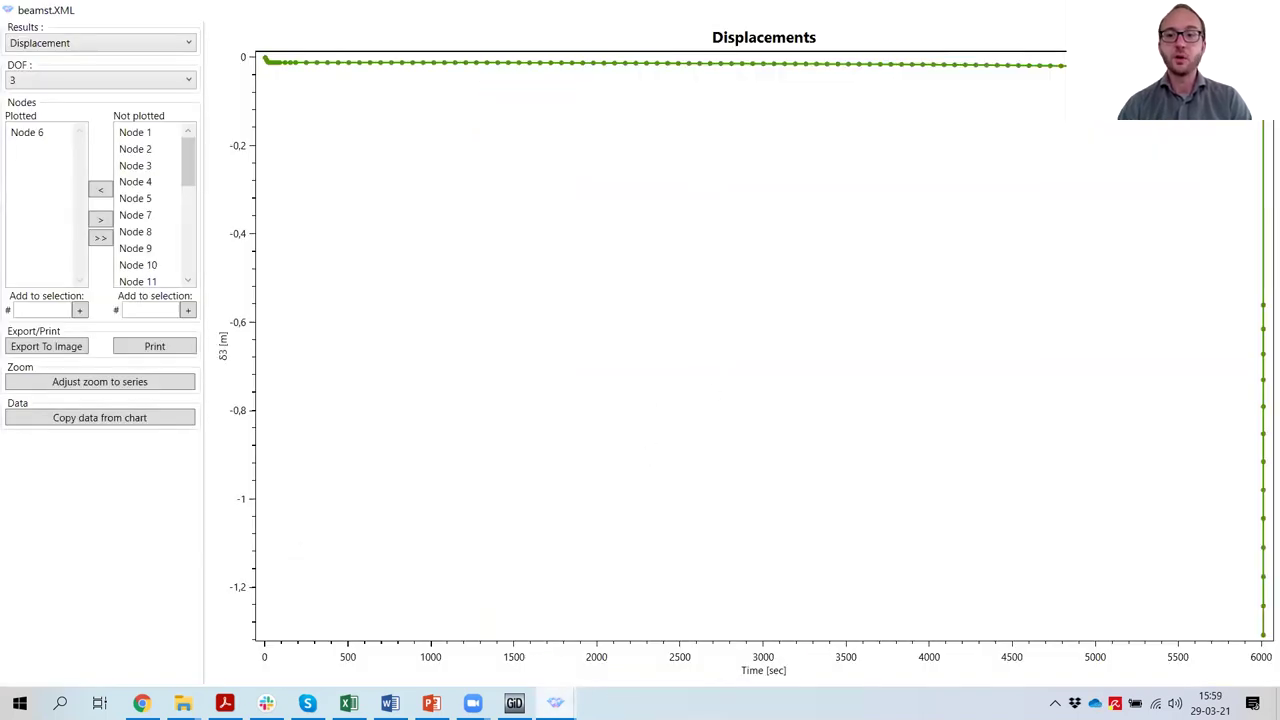
{"action": "key", "text": "alt+Tab"}
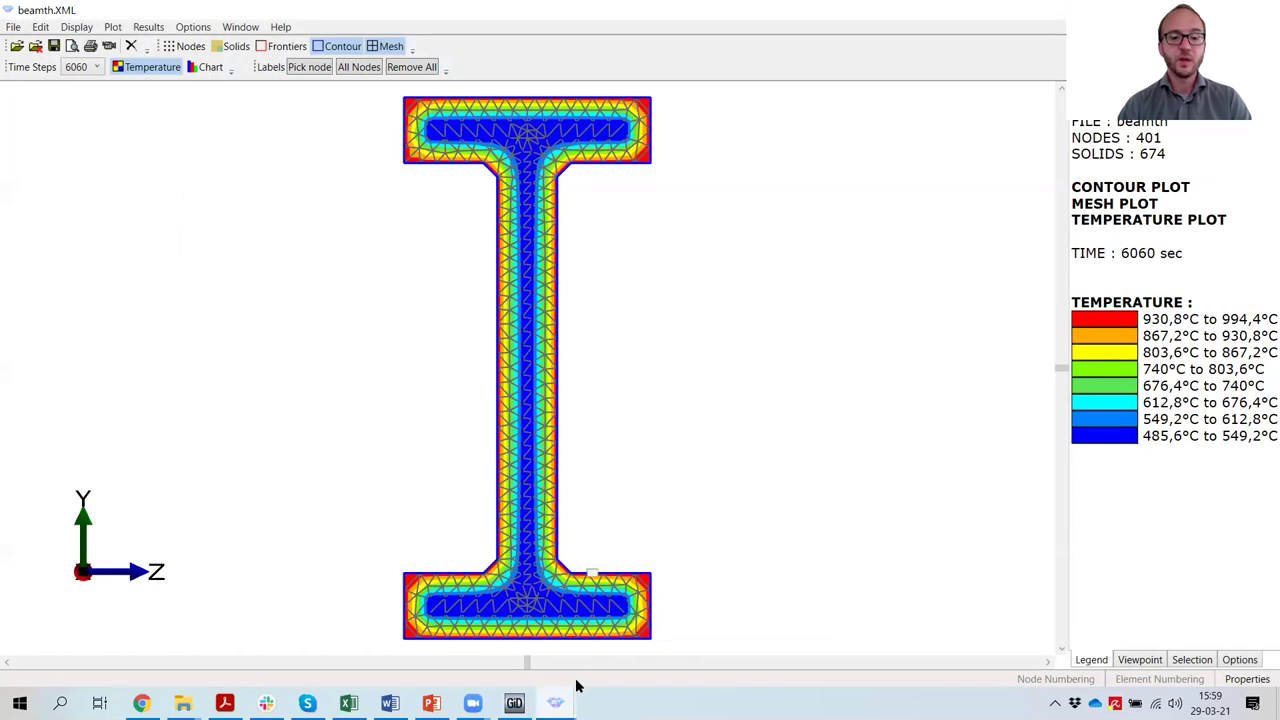
{"action": "key", "text": "alt+Tab"}
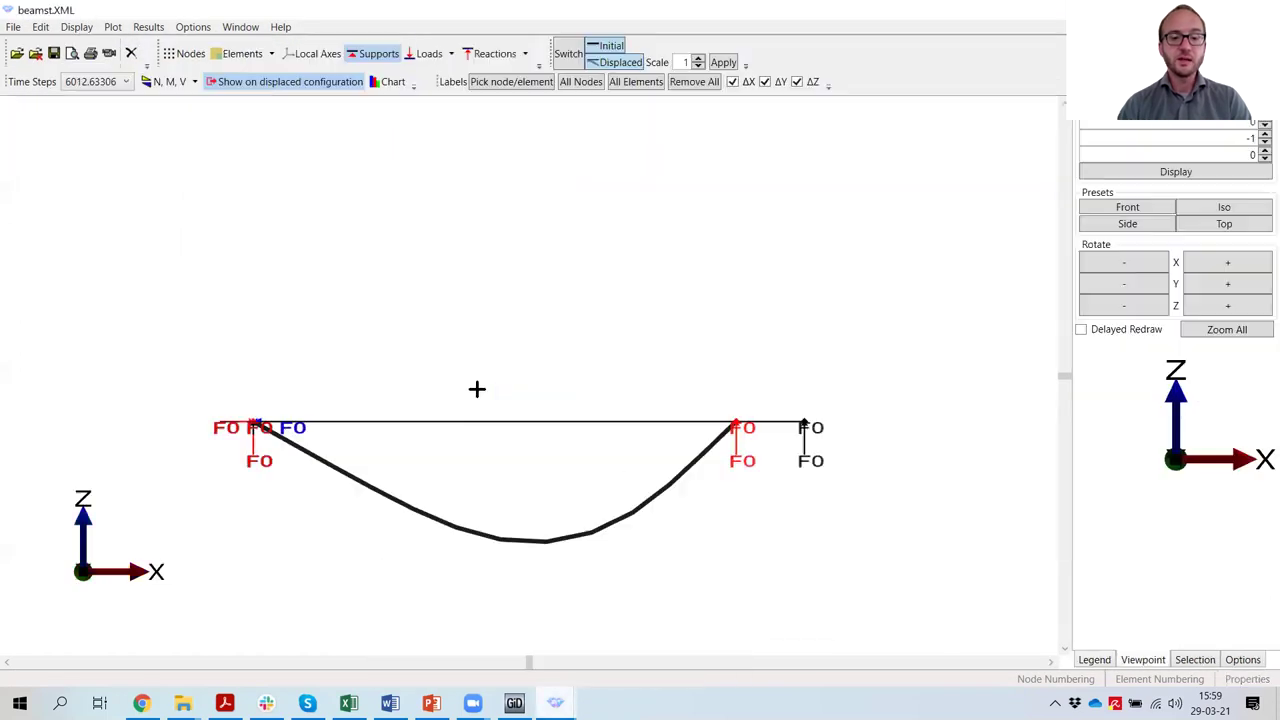
{"action": "left_click", "coordinate": [621, 62]}
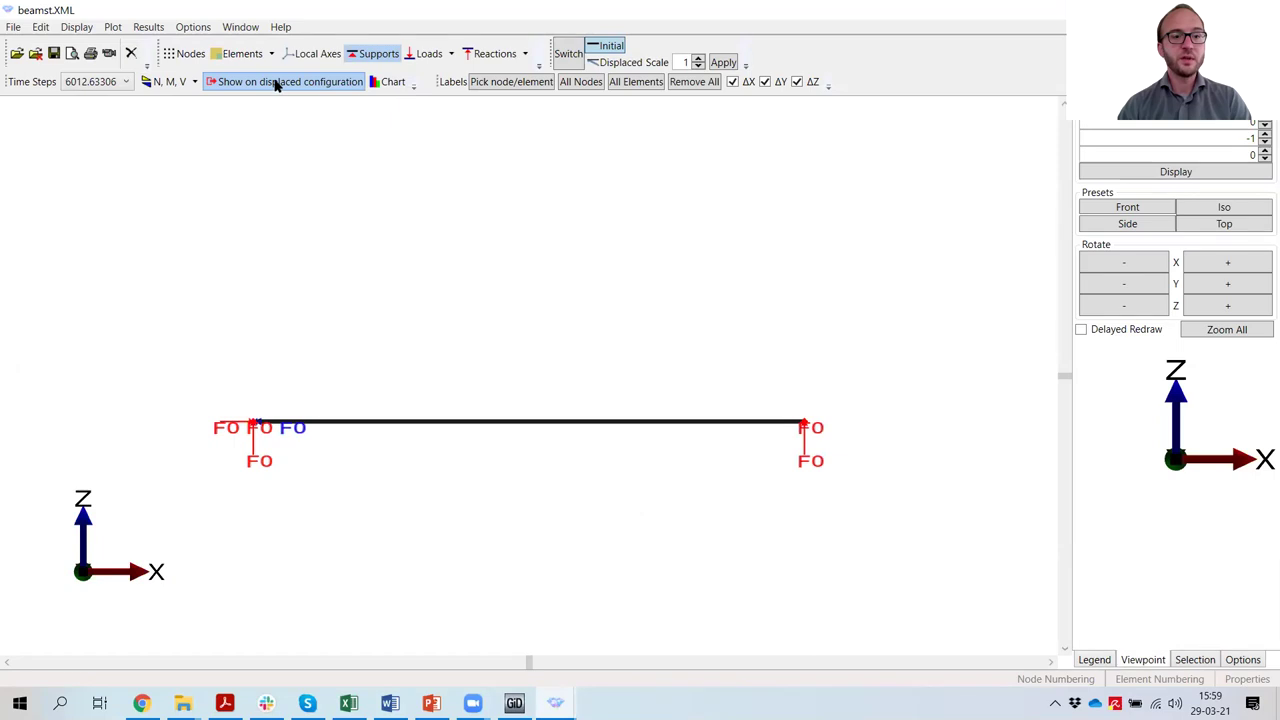
{"action": "left_click", "coordinate": [126, 82]}
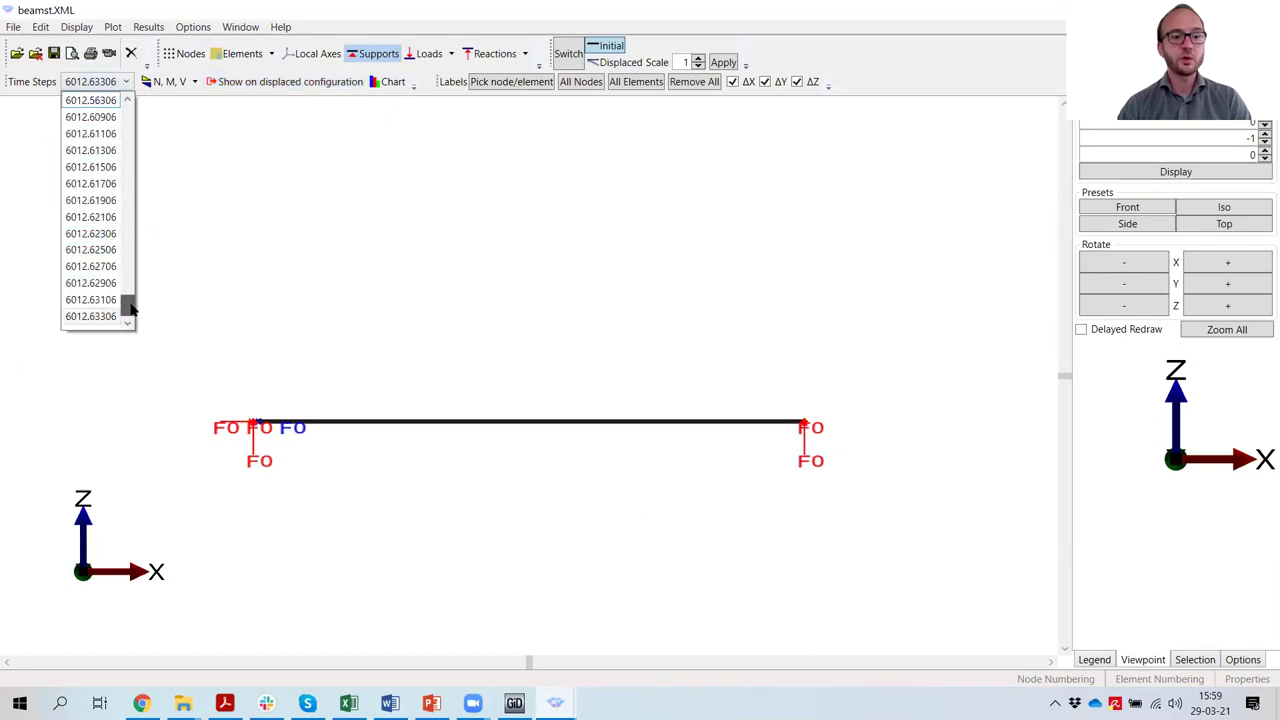
{"action": "left_click_drag", "start_coordinate": [130, 309], "coordinate": [128, 120]}
{"action": "left_click", "coordinate": [76, 118]}
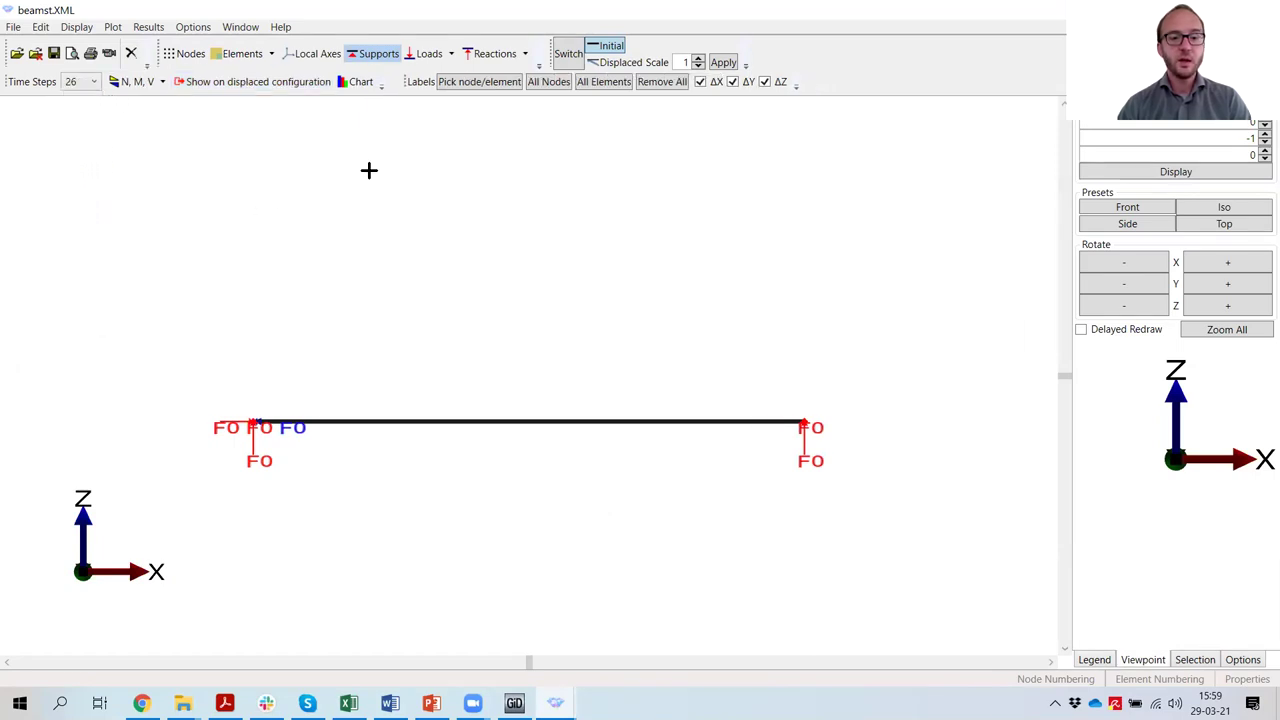
Step: Display the Bending Moment Mz diagram on the beam
{"action": "right_click", "coordinate": [369, 170]}
{"action": "mouse_move", "coordinate": [446, 360]}
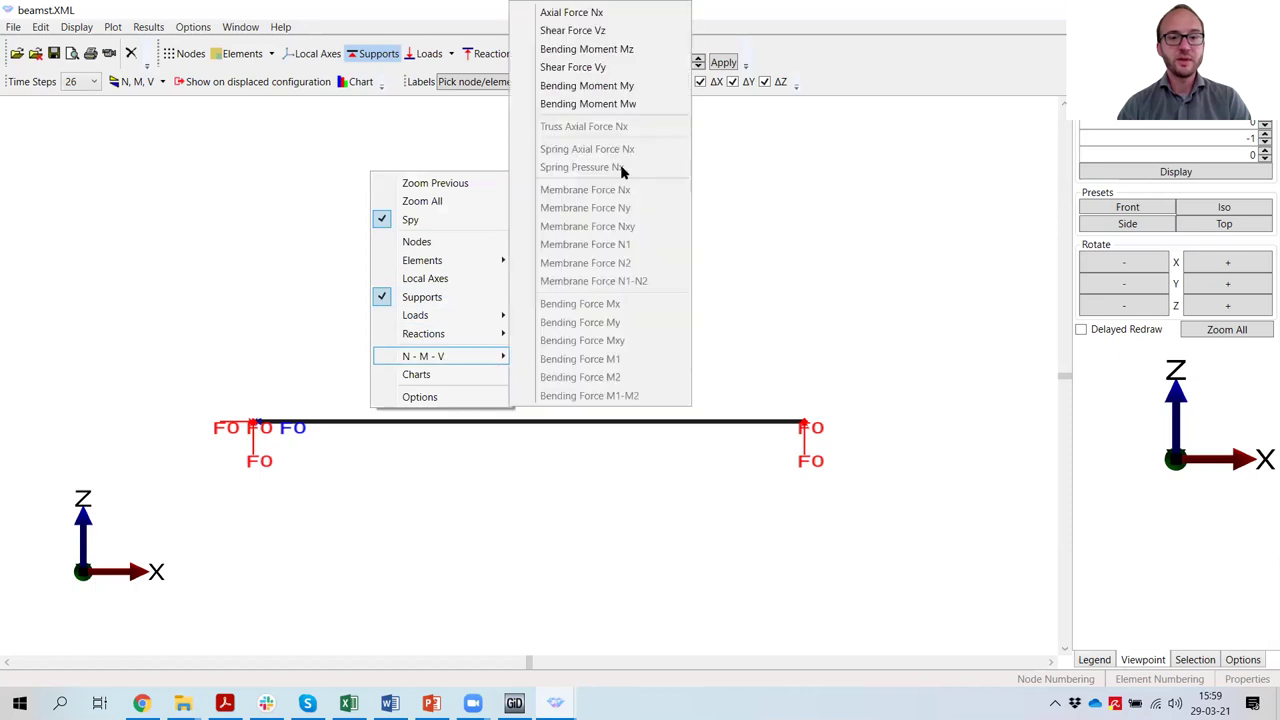
{"action": "left_click", "coordinate": [590, 49]}
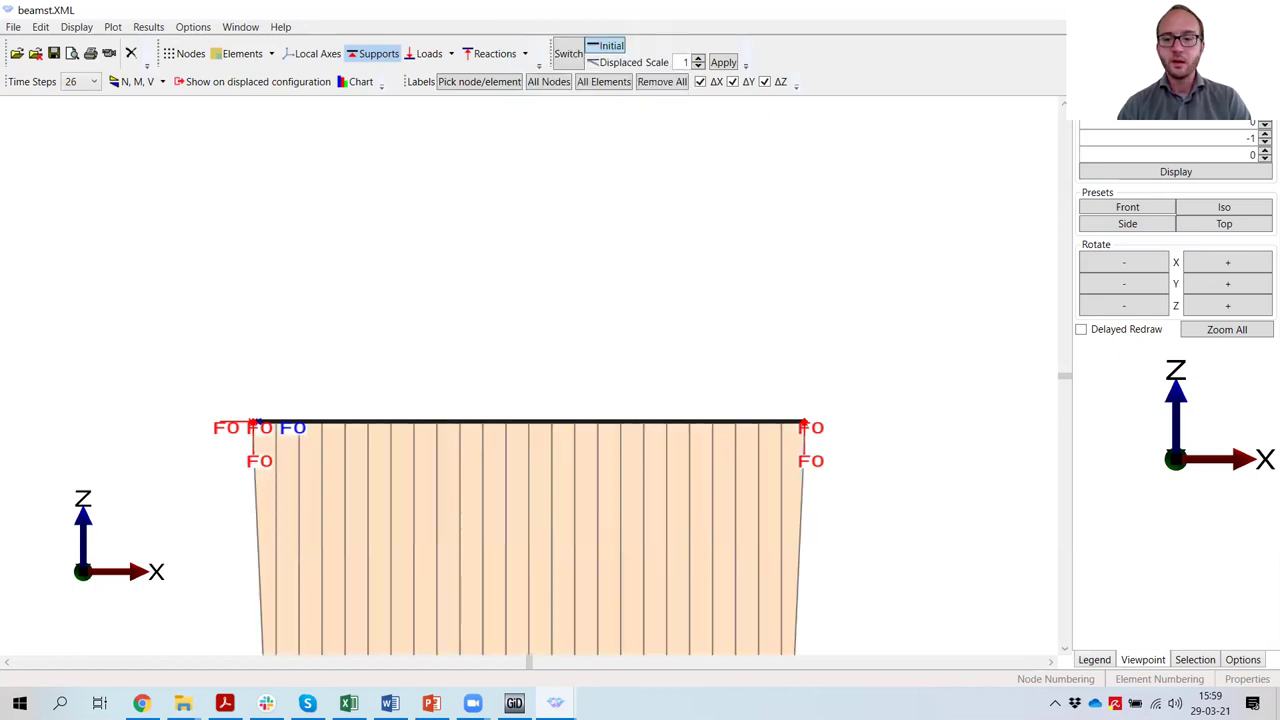
Step: Set the bending moment diagram scale factor to 1E-06 m per Nm and apply it
{"action": "left_click", "coordinate": [1237, 660]}
{"action": "left_click", "coordinate": [1241, 547]}
{"action": "type", "text": "0"}
{"action": "left_click", "coordinate": [1243, 641]}
{"action": "double_click", "coordinate": [1238, 549]}
{"action": "left_click_drag", "start_coordinate": [1240, 549], "coordinate": [1250, 580]}
{"action": "type", "text": "6"}
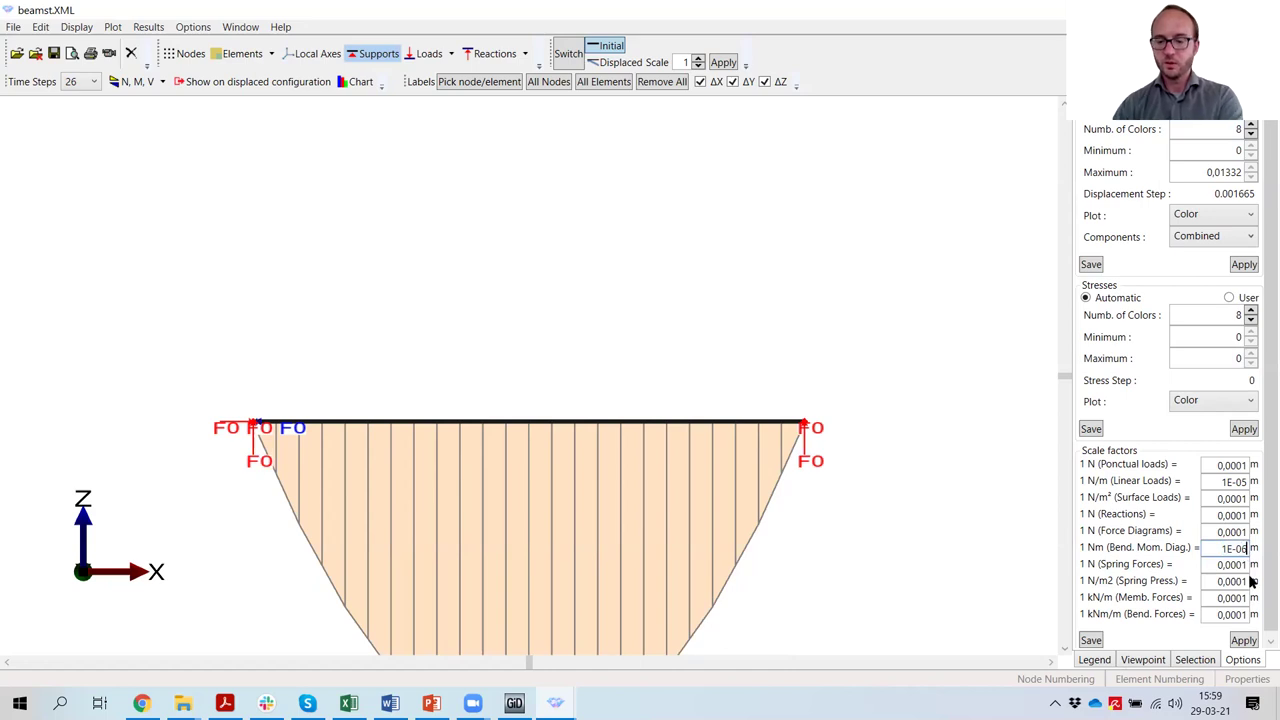
{"action": "left_click", "coordinate": [1247, 641]}
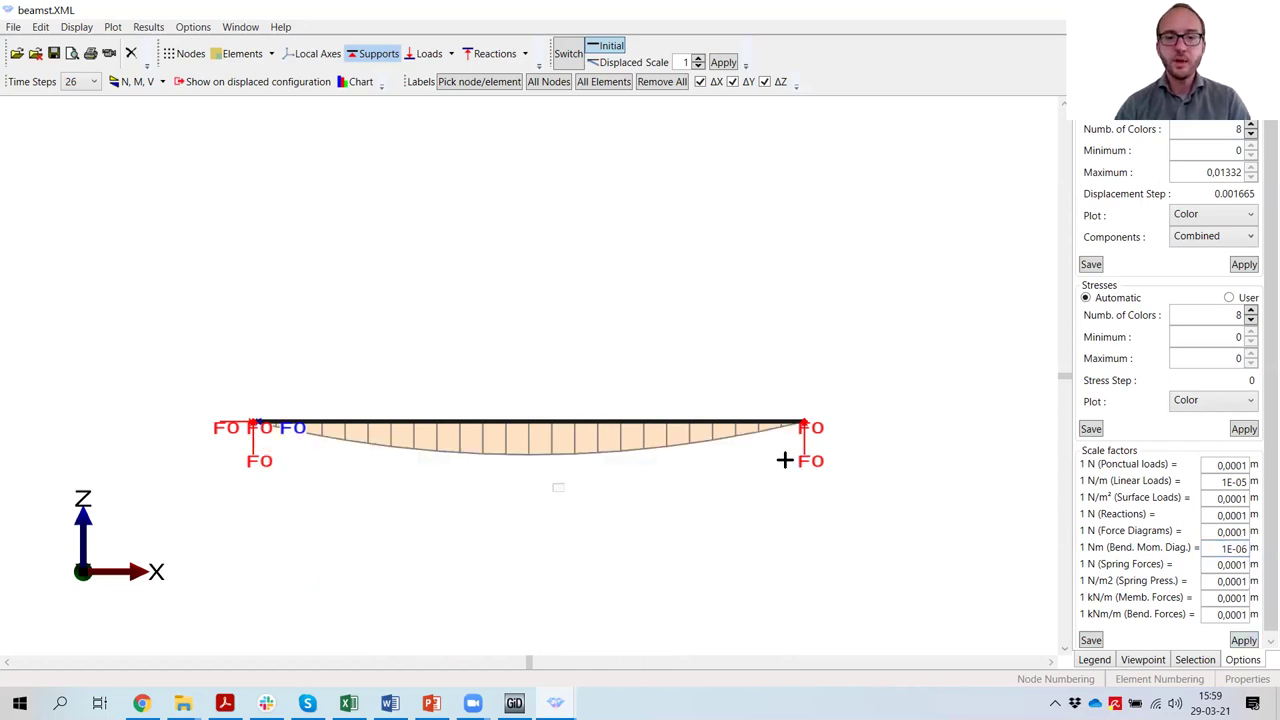
Step: Label the bending moment value at the beam's mid-span and review the available axial force, shear force and moment diagrams
{"action": "left_click", "coordinate": [465, 82]}
{"action": "left_click", "coordinate": [519, 421]}
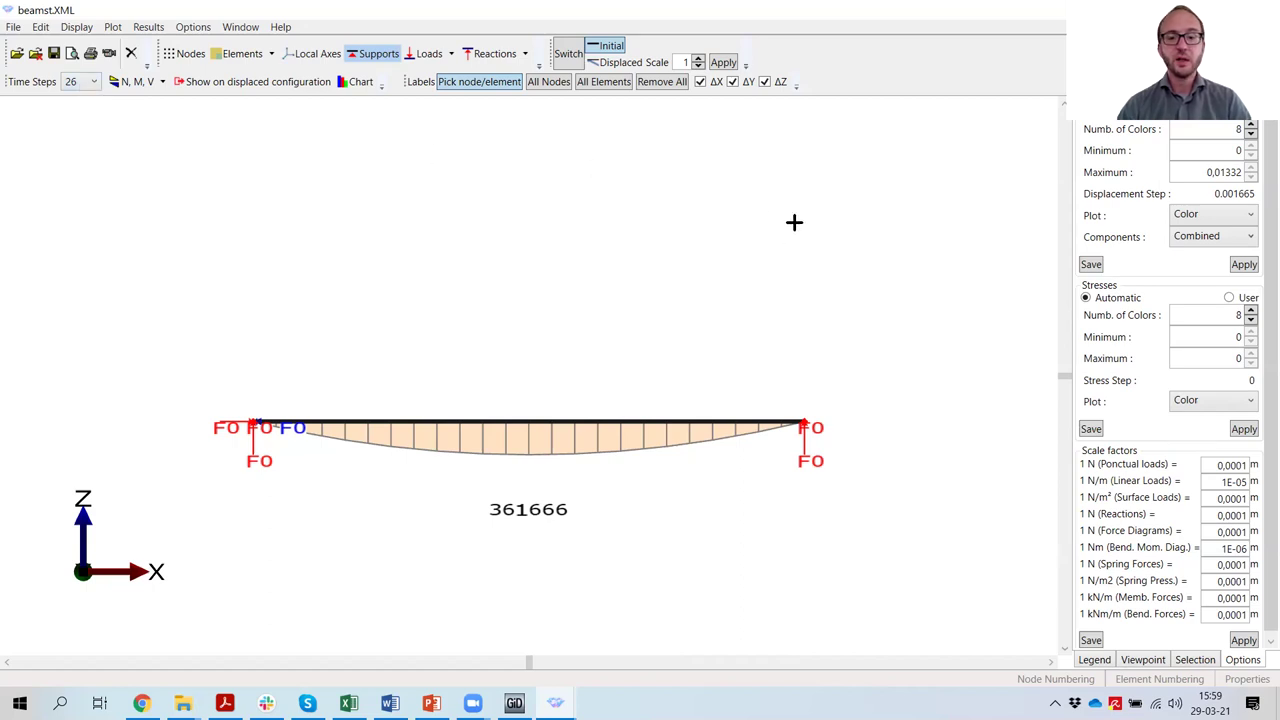
{"action": "right_click", "coordinate": [520, 181]}
{"action": "left_click", "coordinate": [891, 32]}
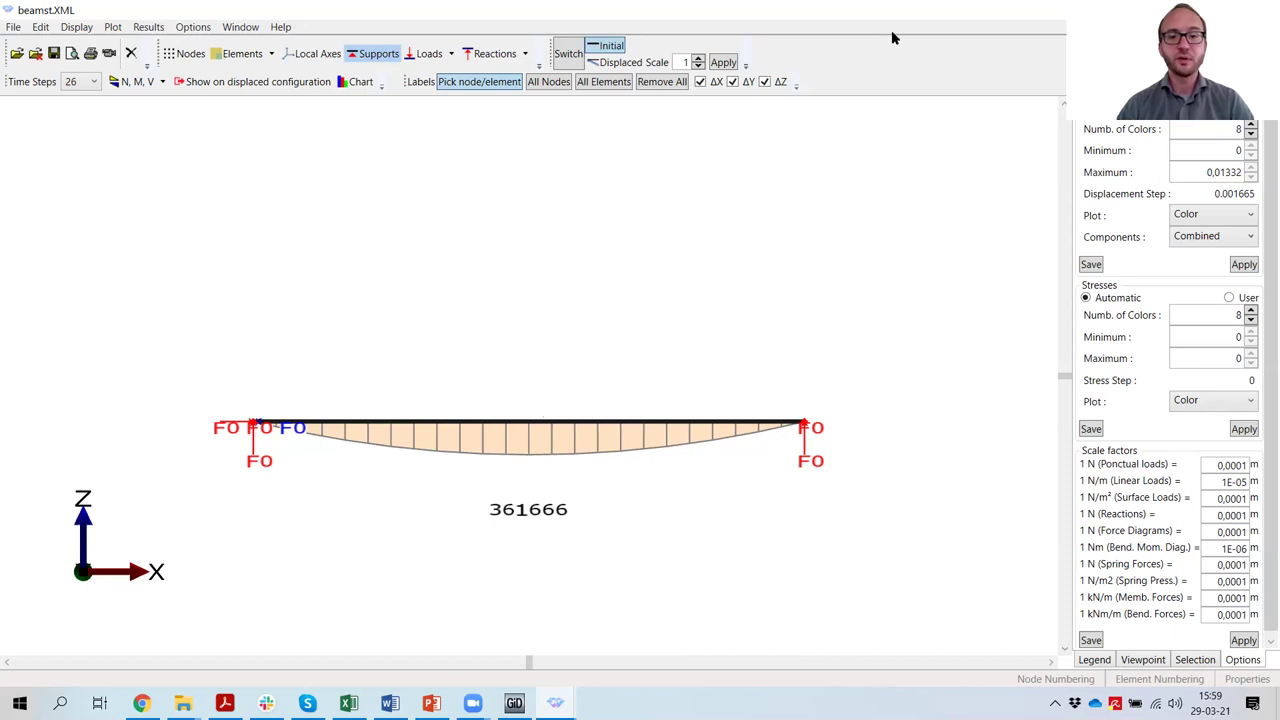
{"action": "right_click", "coordinate": [457, 228]}
{"action": "mouse_move", "coordinate": [530, 413]}
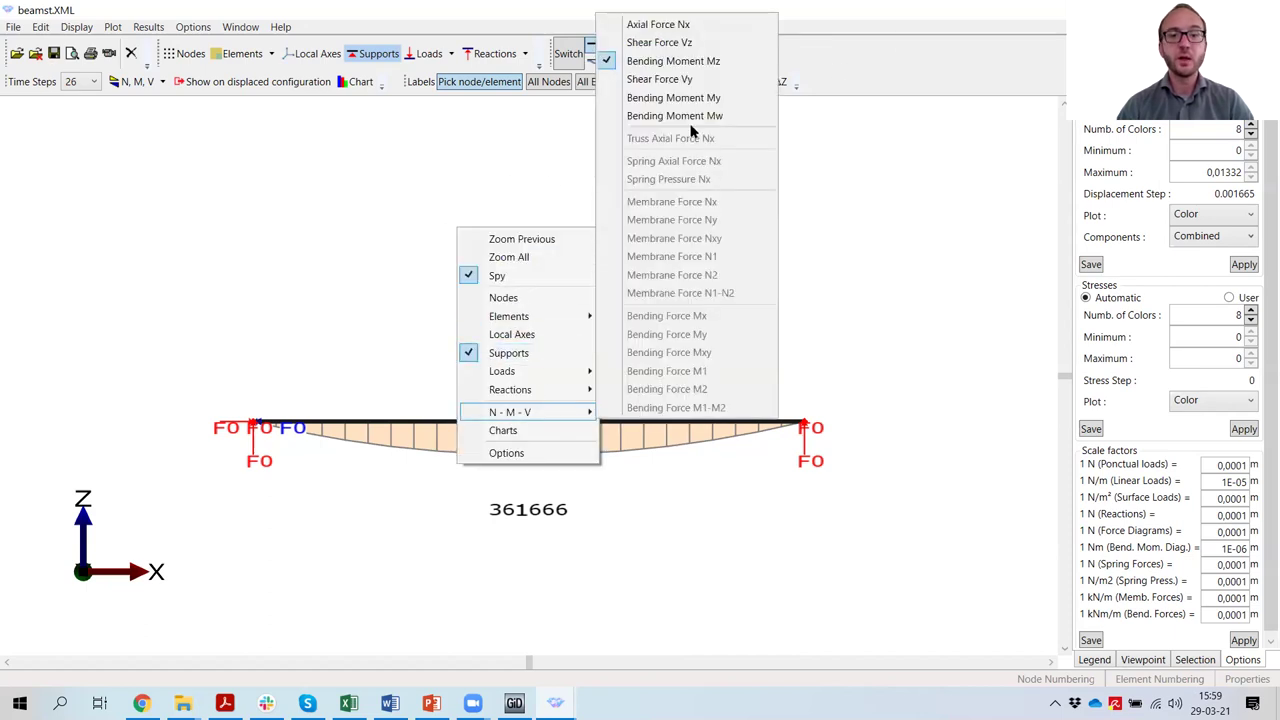
{"action": "left_click", "coordinate": [904, 34]}
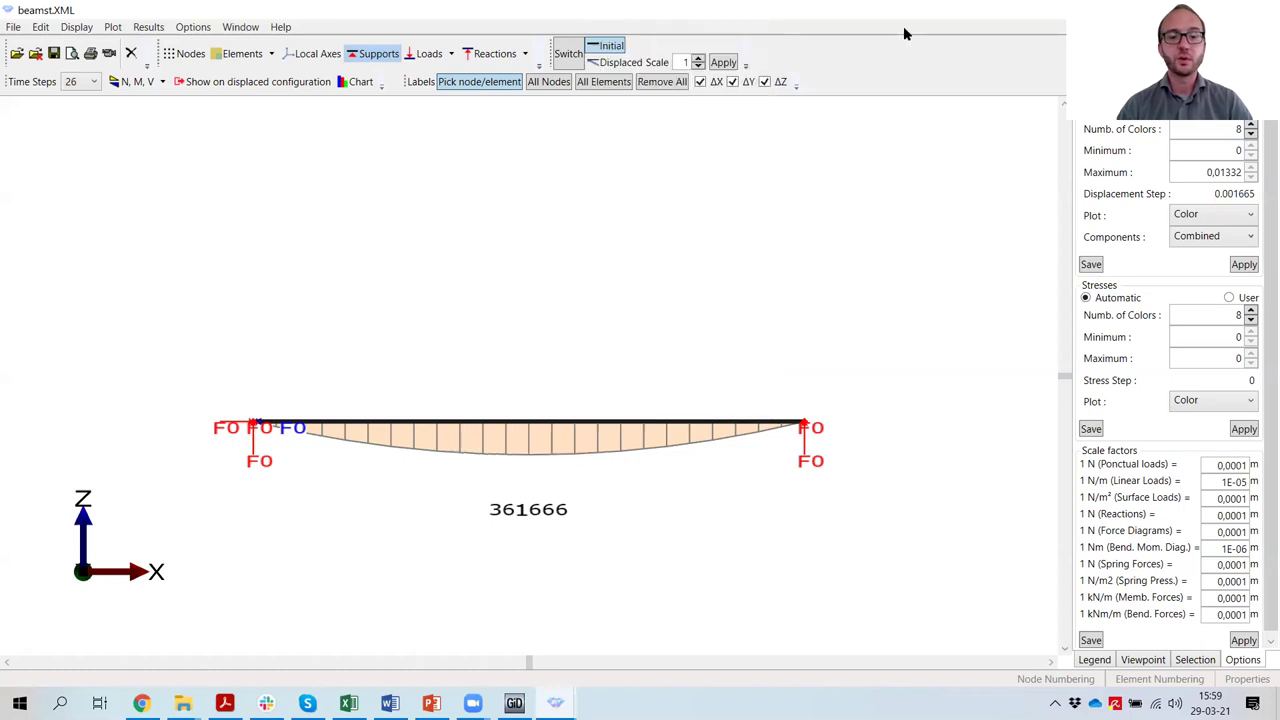